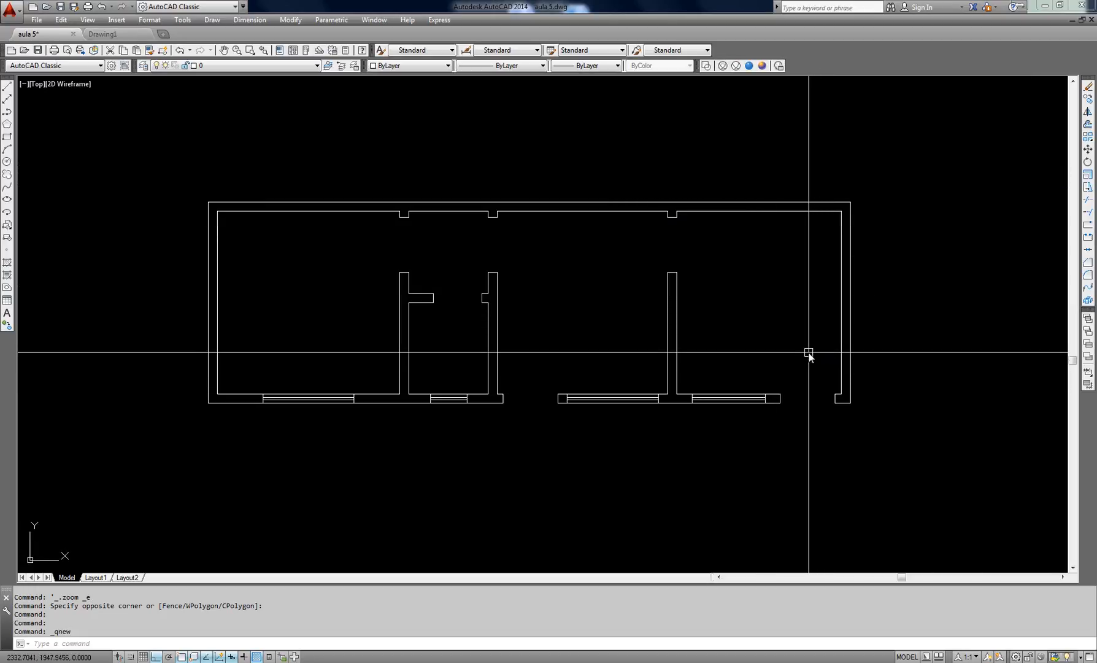
pyautogui.moveTo(727, 350); pyautogui.dragTo(716, 346, button='middle')
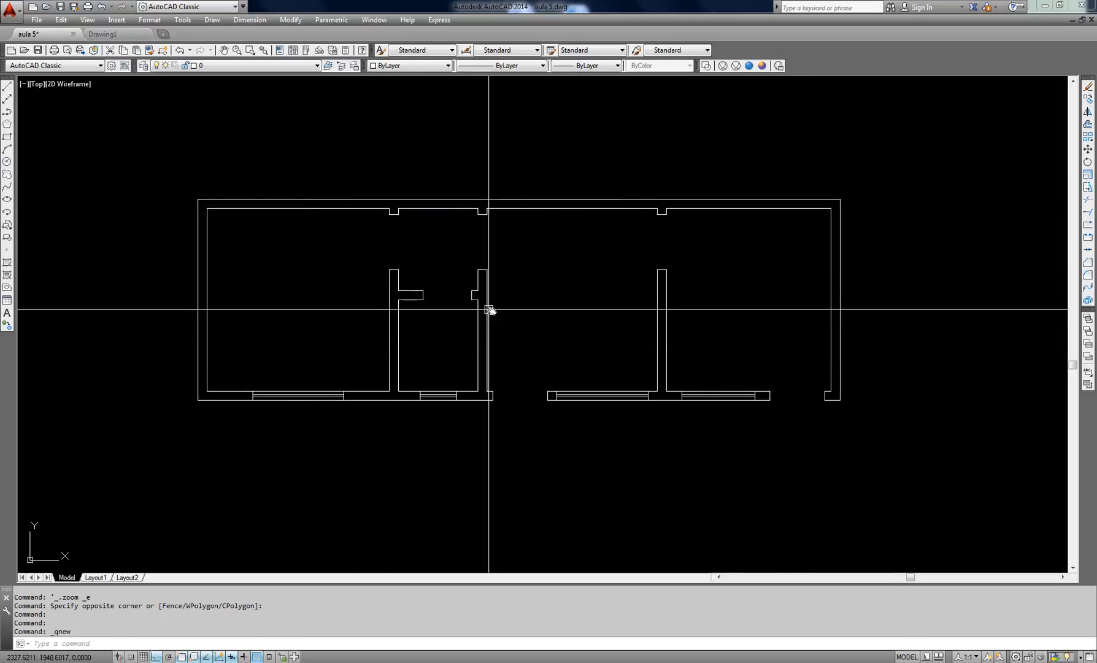
pyautogui.moveTo(497, 310); pyautogui.dragTo(506, 311, button='middle')
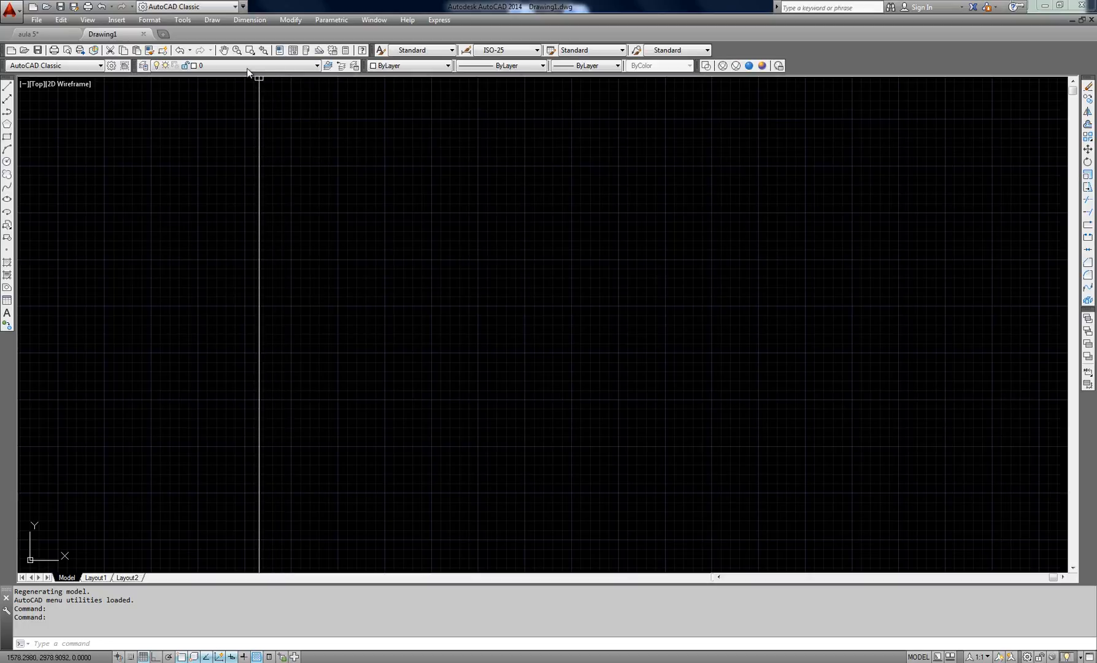
# Examine the list of available layers in the empty new drawing.
pyautogui.click(211, 66)
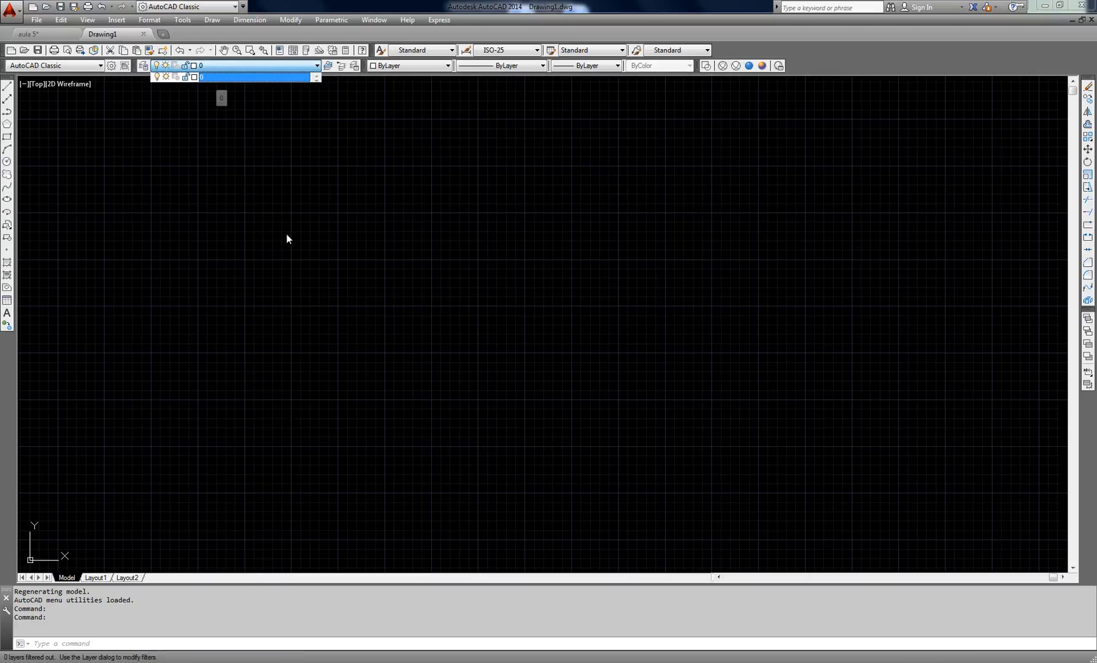
pyautogui.click(345, 227)
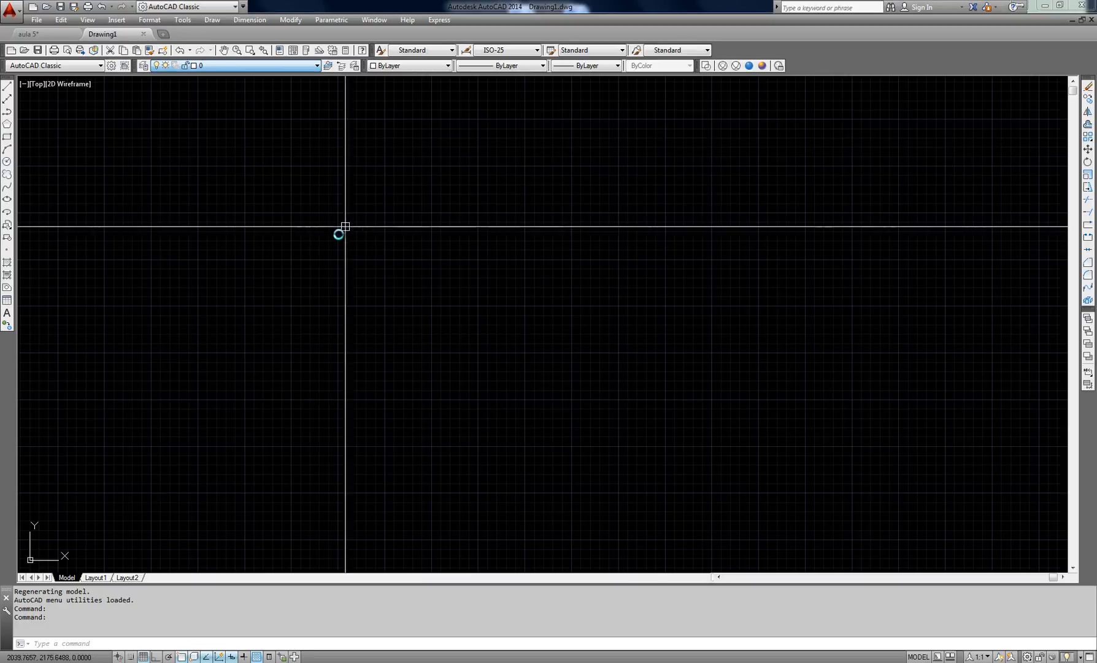
pyautogui.click(226, 65)
pyautogui.click(331, 273)
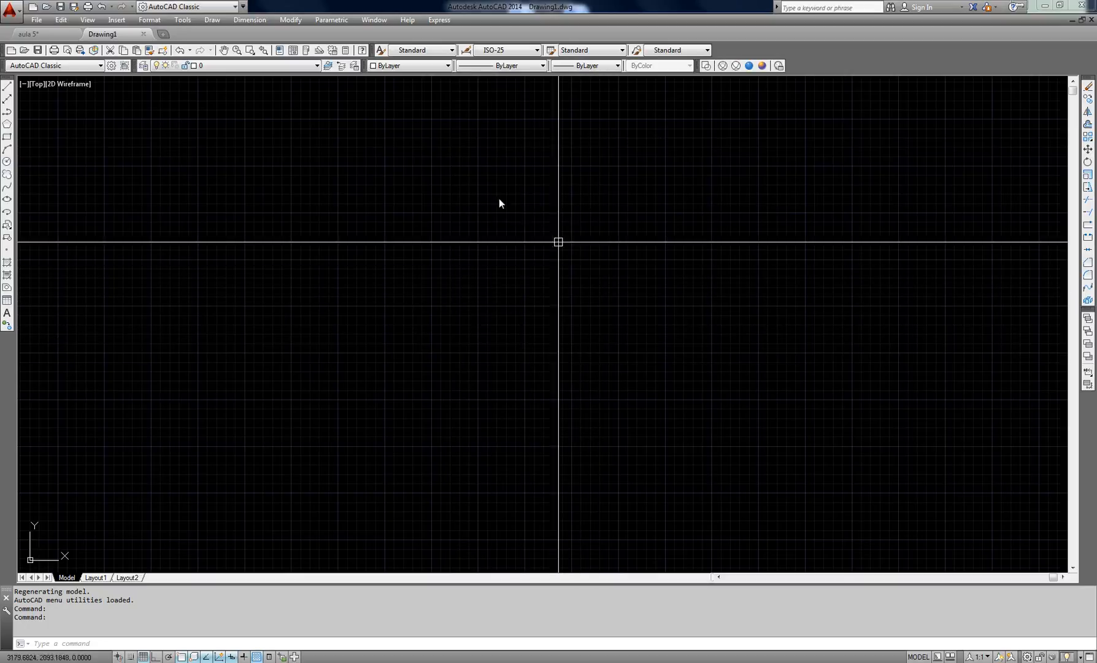
pyautogui.click(261, 67)
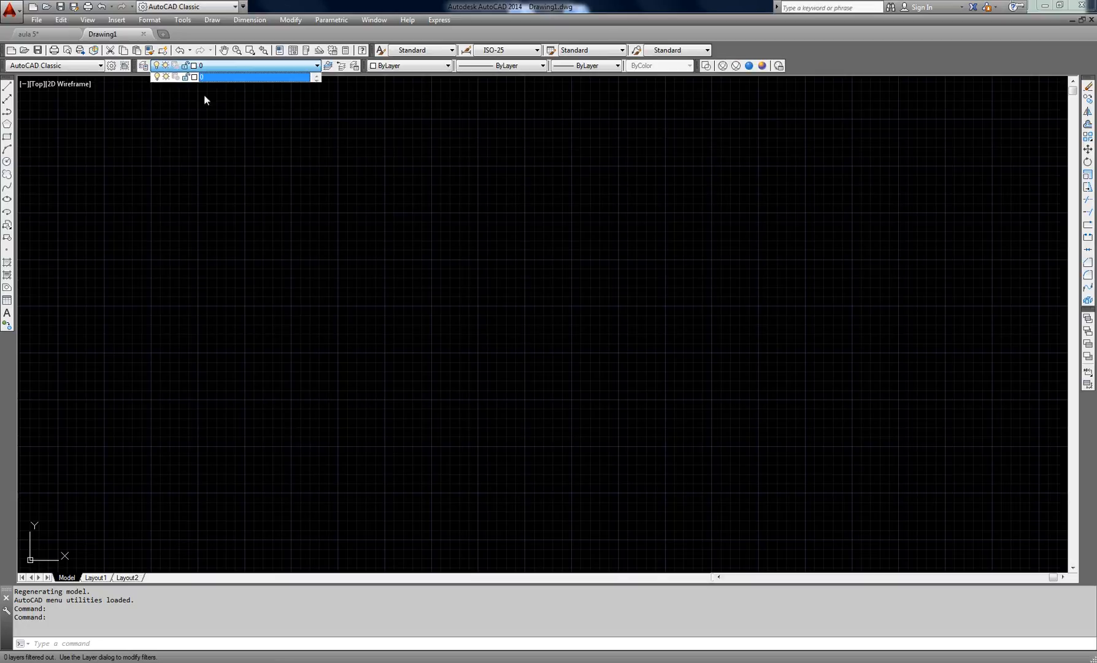
pyautogui.click(241, 123)
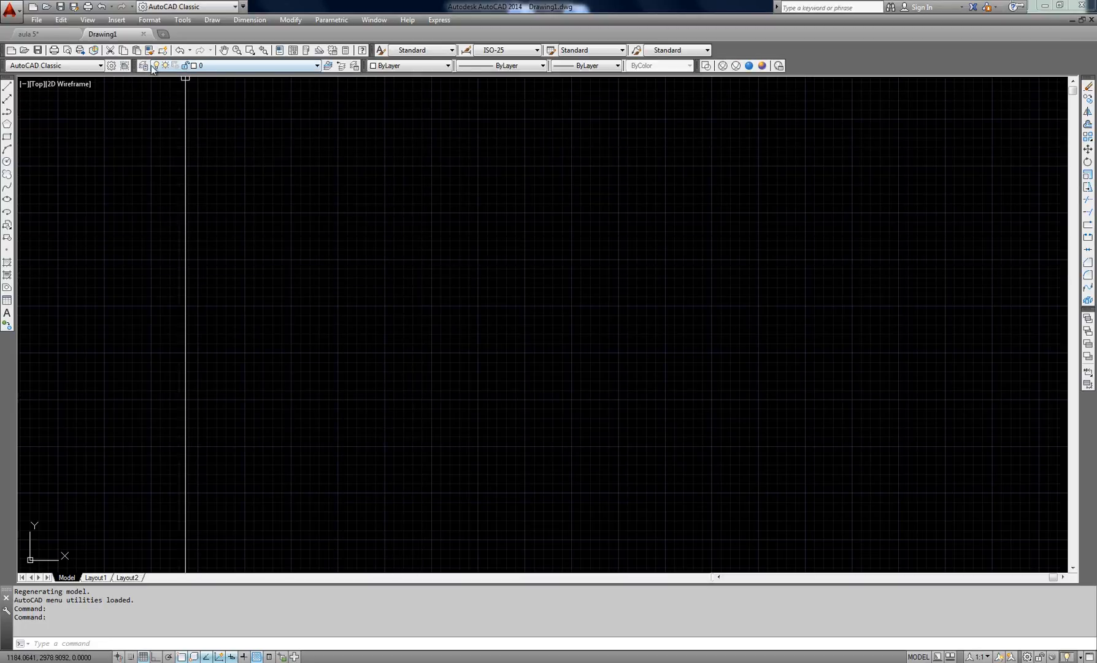
pyautogui.click(225, 66)
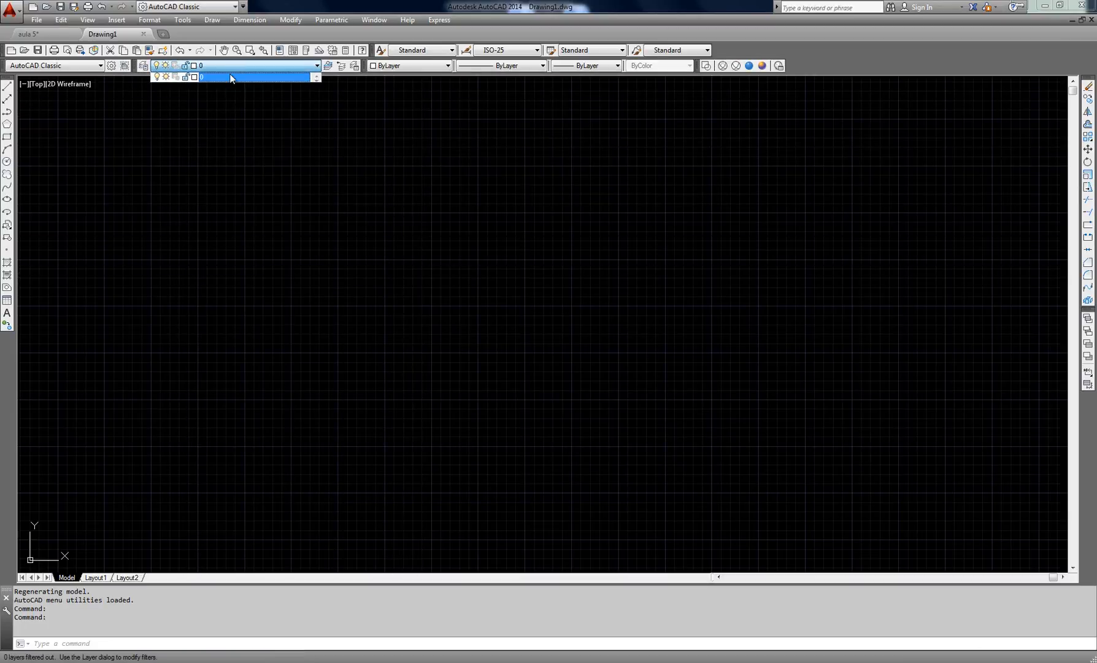
pyautogui.click(140, 156)
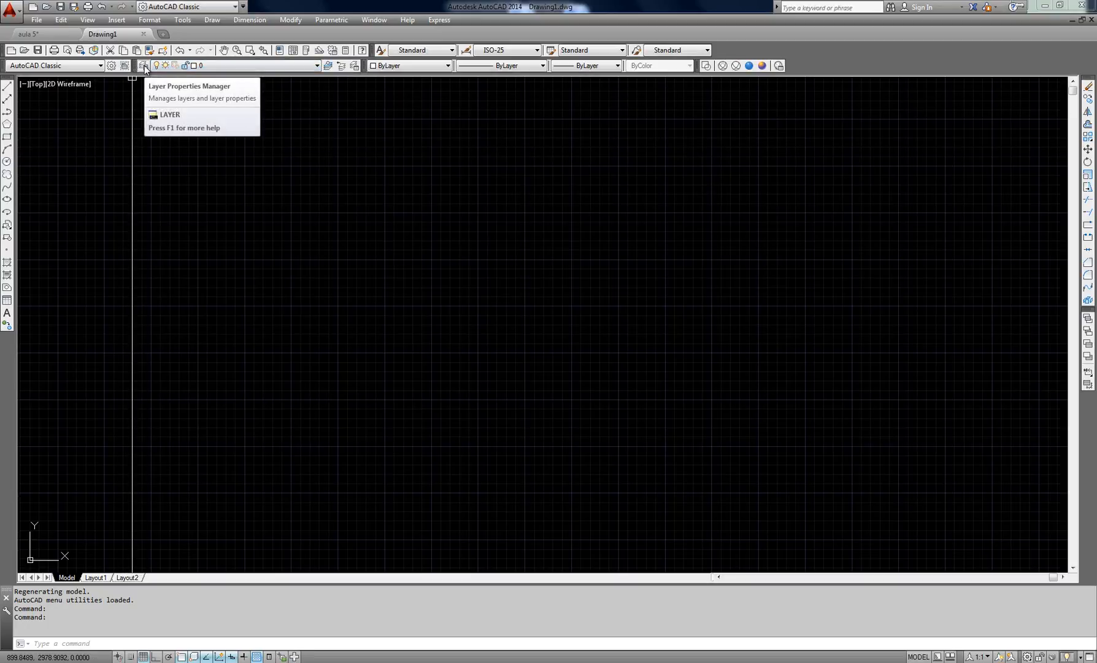
pyautogui.write('l')
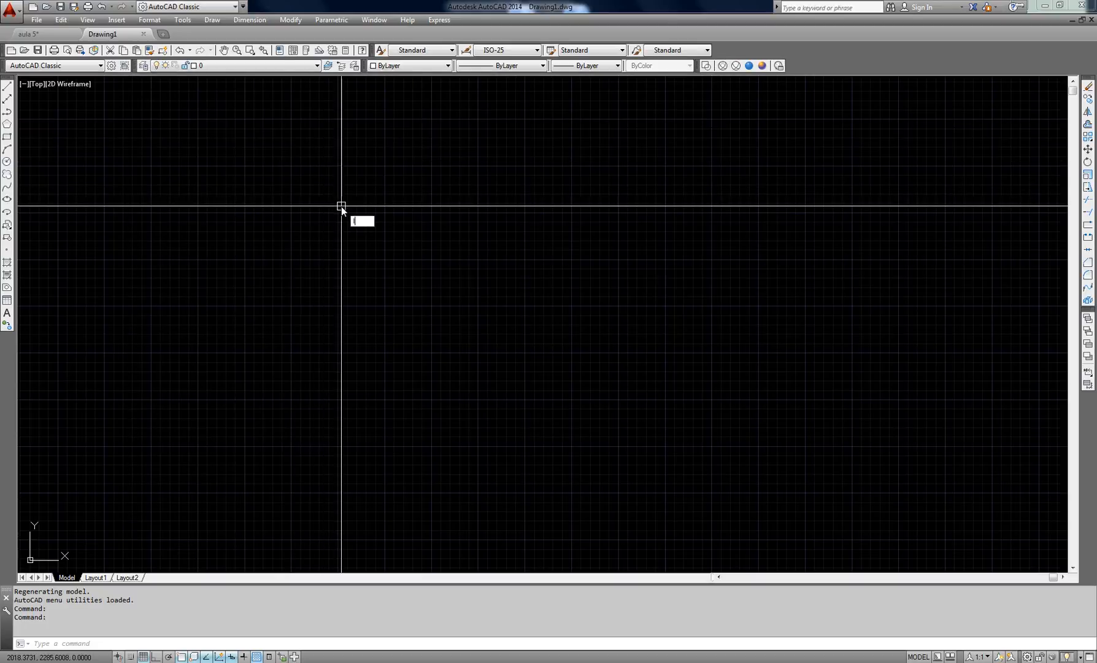
pyautogui.write('a')
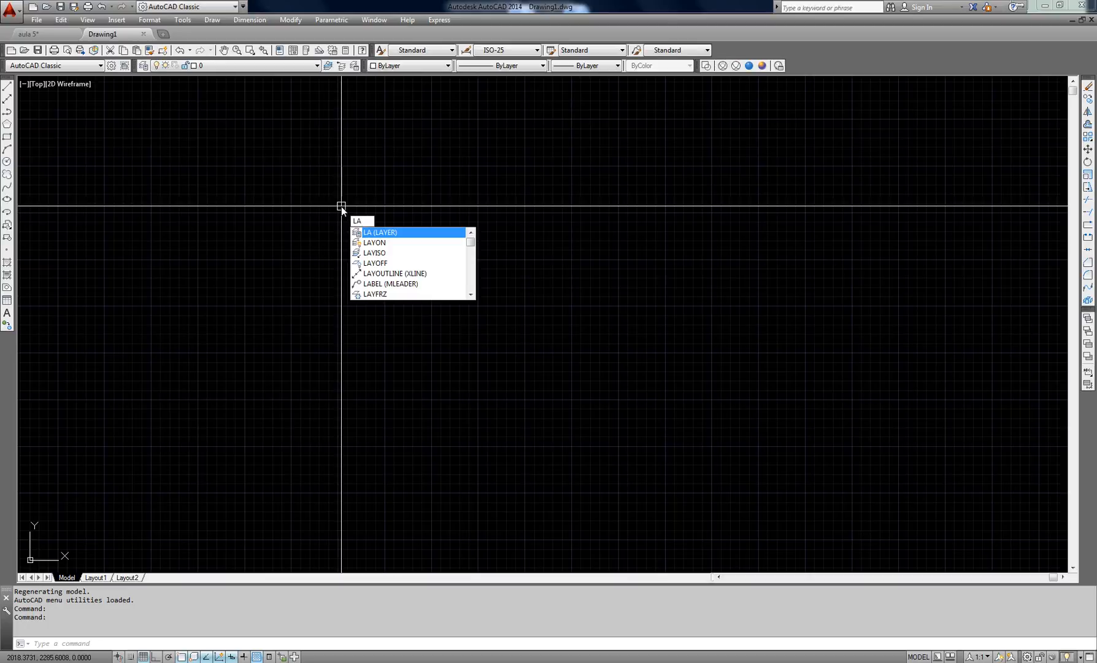
pyautogui.press('Return')
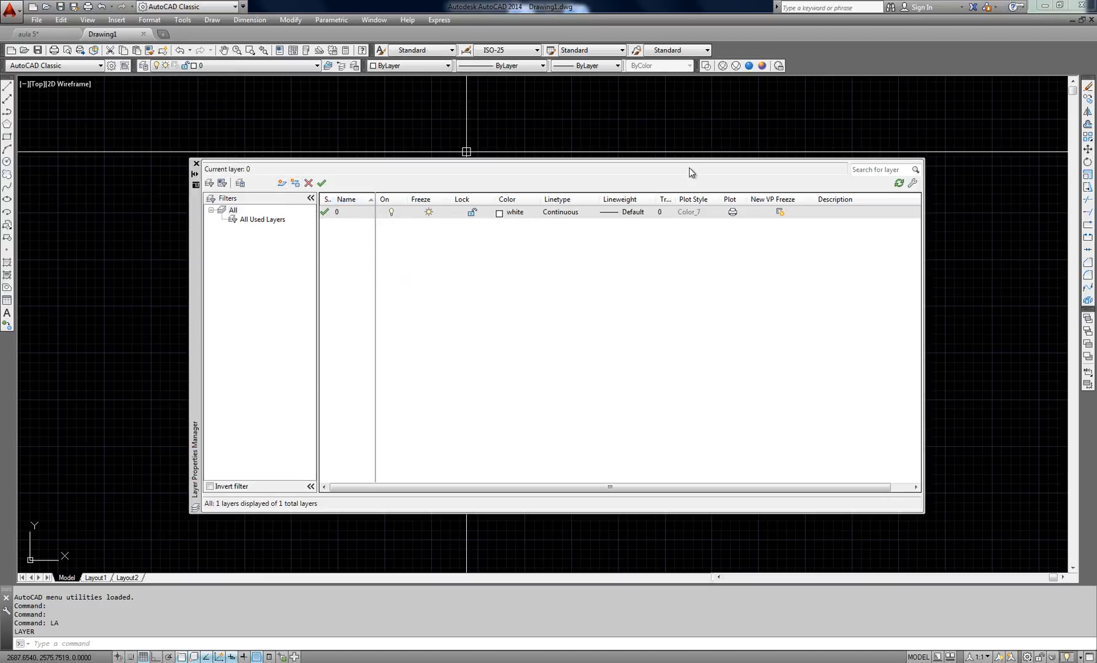
pyautogui.click(196, 164)
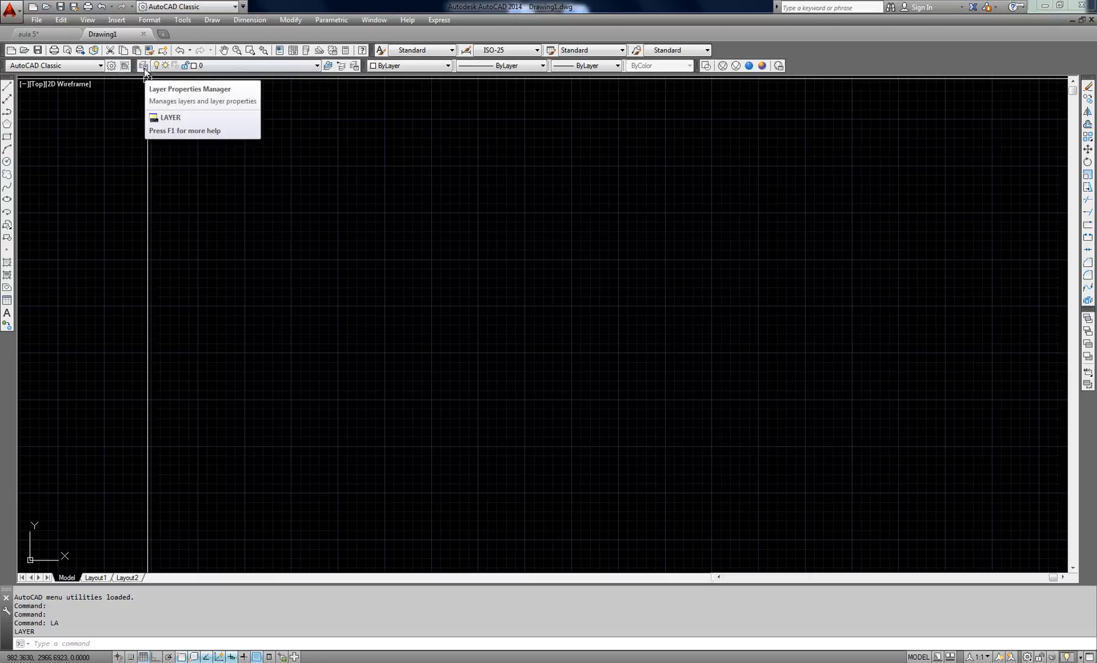
# Open the Layer Properties Manager and examine layer 0 and the All filter.
pyautogui.click(144, 66)
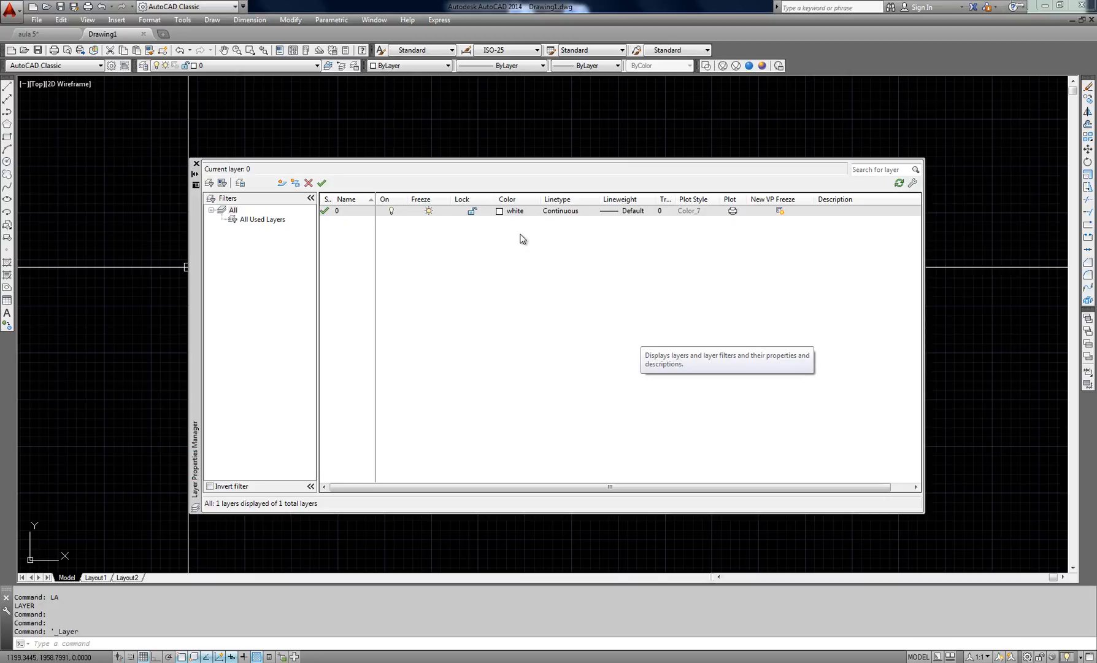
pyautogui.click(324, 212)
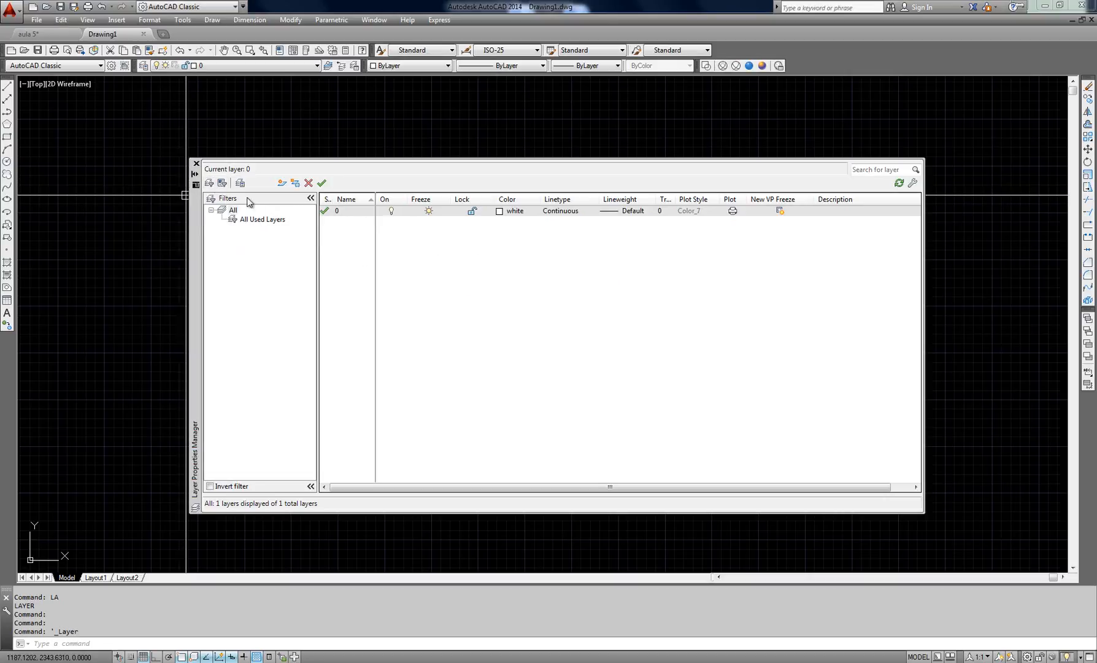
pyautogui.click(233, 210)
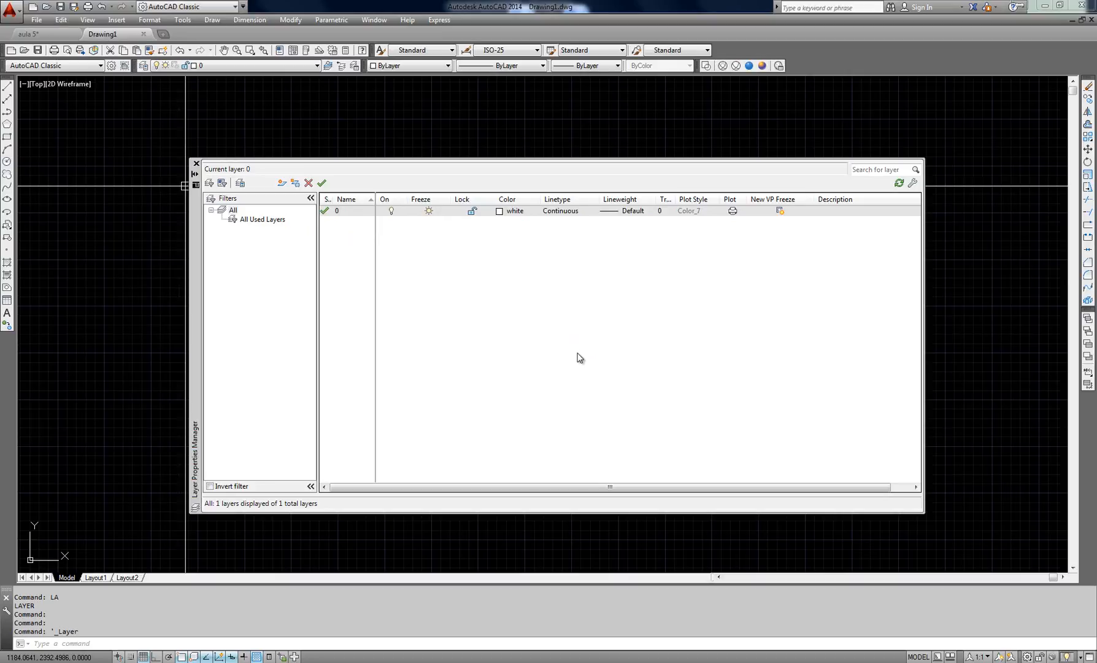
# Add two layers that are frozen in all viewports and toggle their New VP Freeze setting.
pyautogui.click(295, 183)
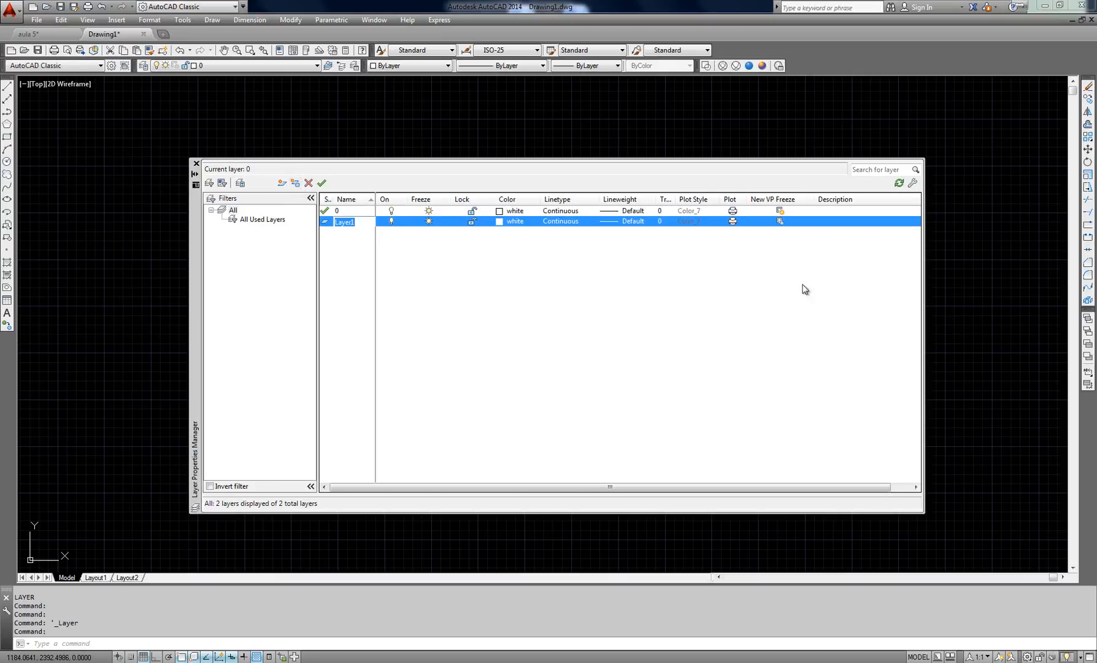
pyautogui.moveTo(97, 582)
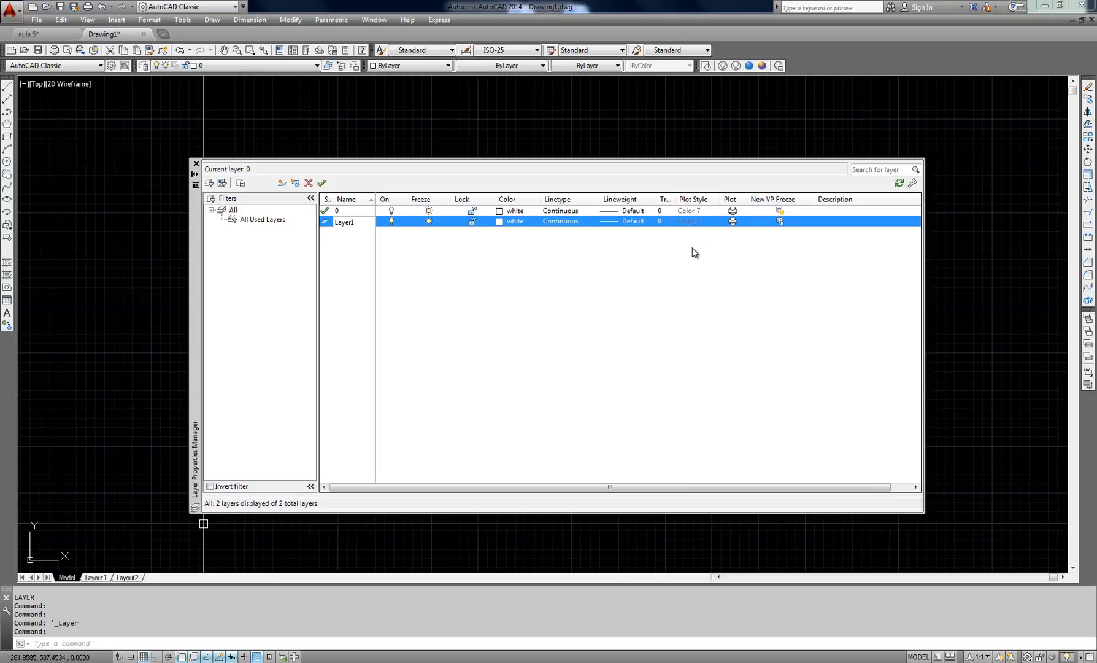
pyautogui.click(782, 223)
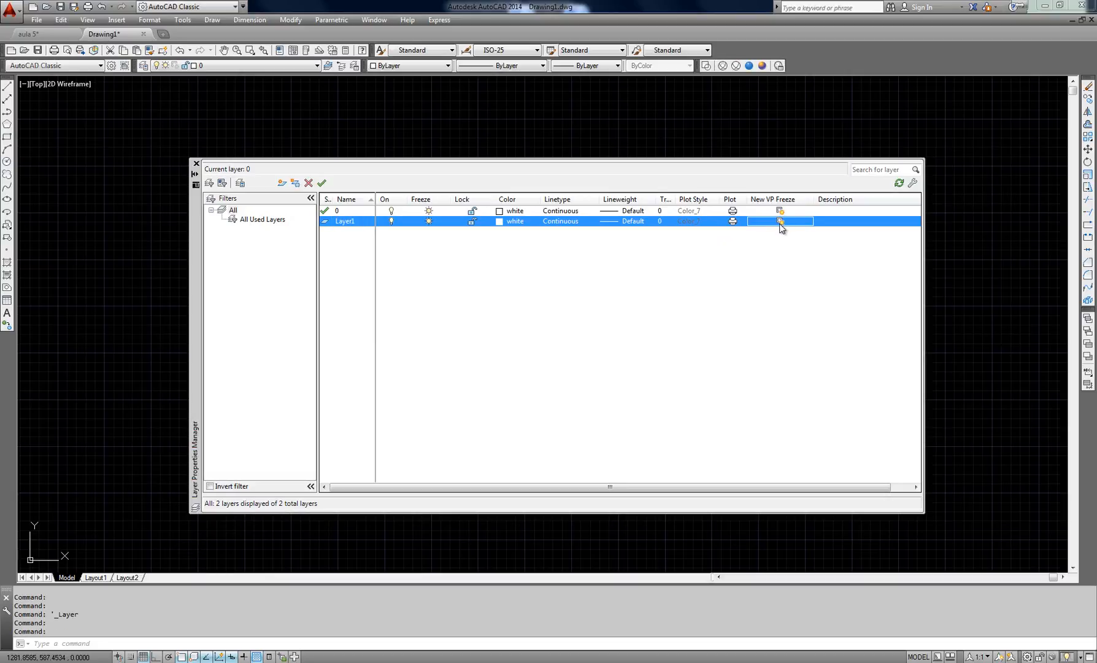
pyautogui.click(781, 222)
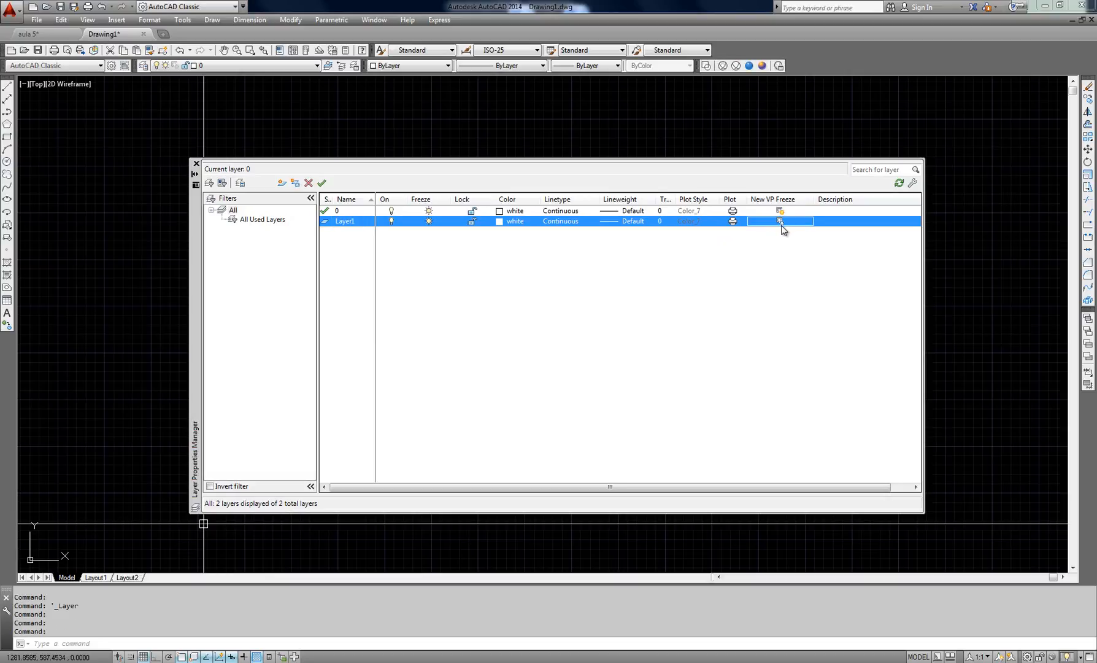
pyautogui.click(781, 222)
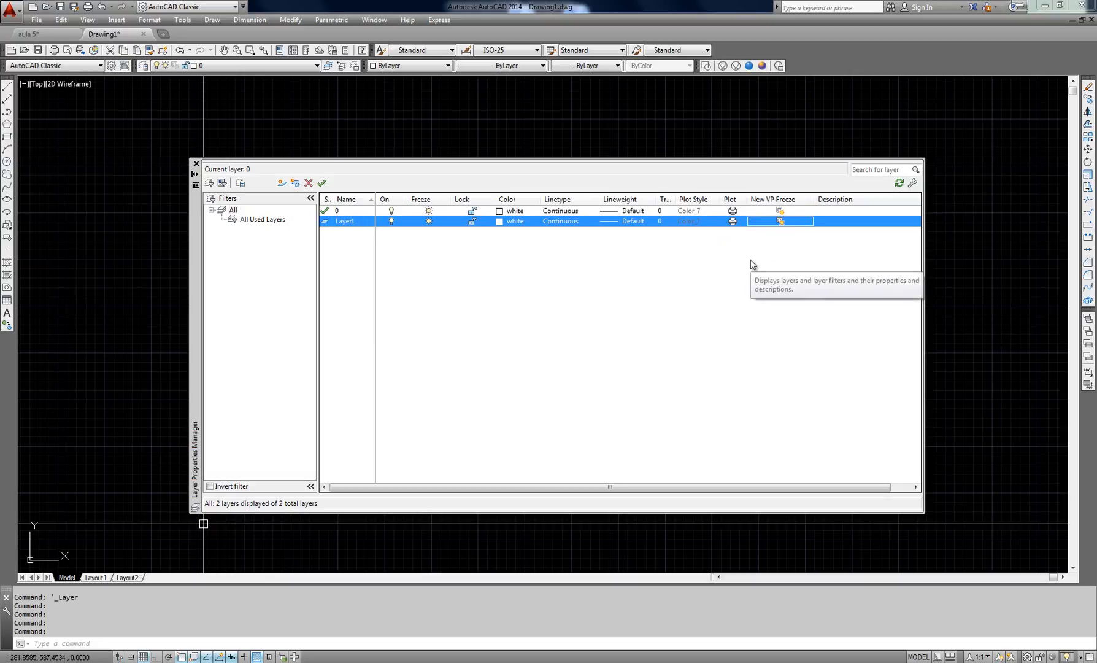
pyautogui.click(783, 223)
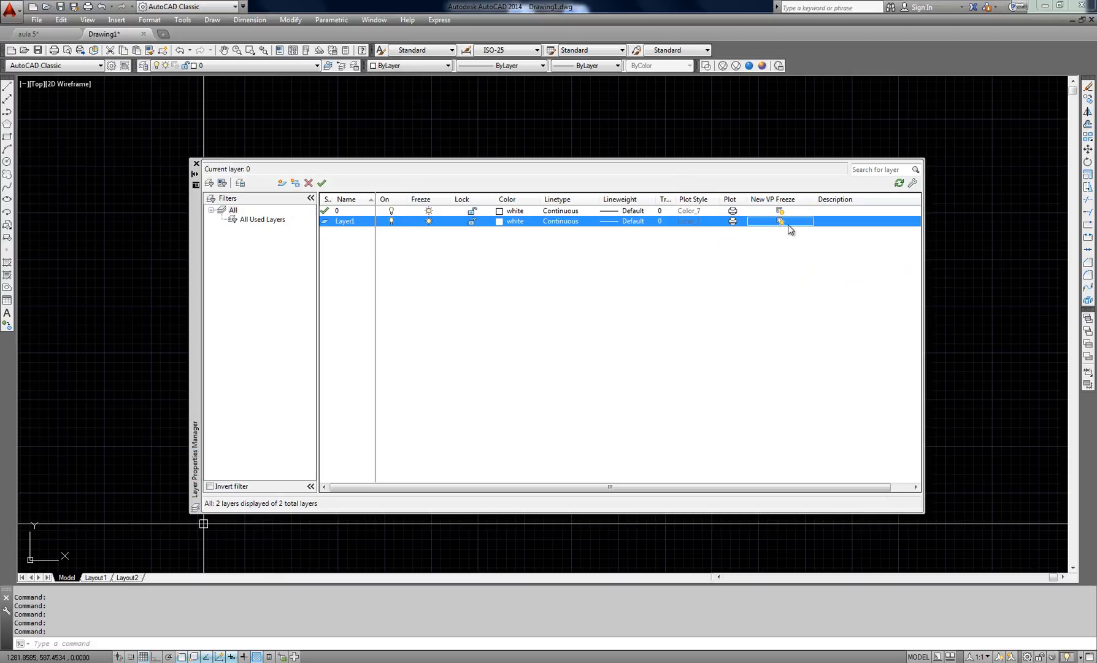
pyautogui.click(295, 184)
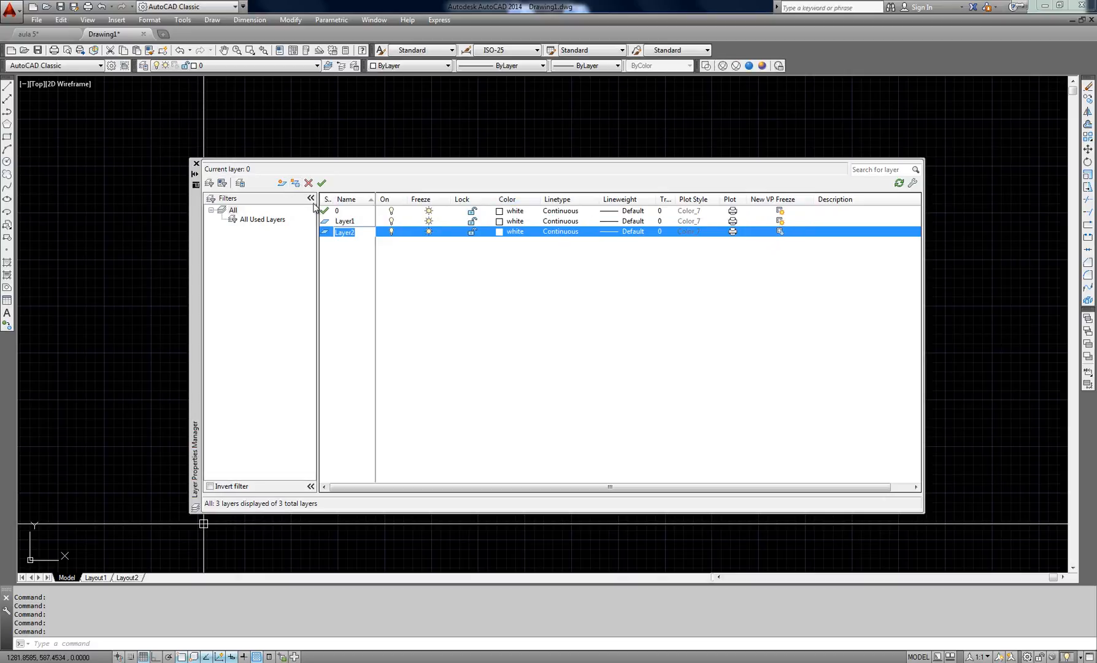
pyautogui.click(782, 234)
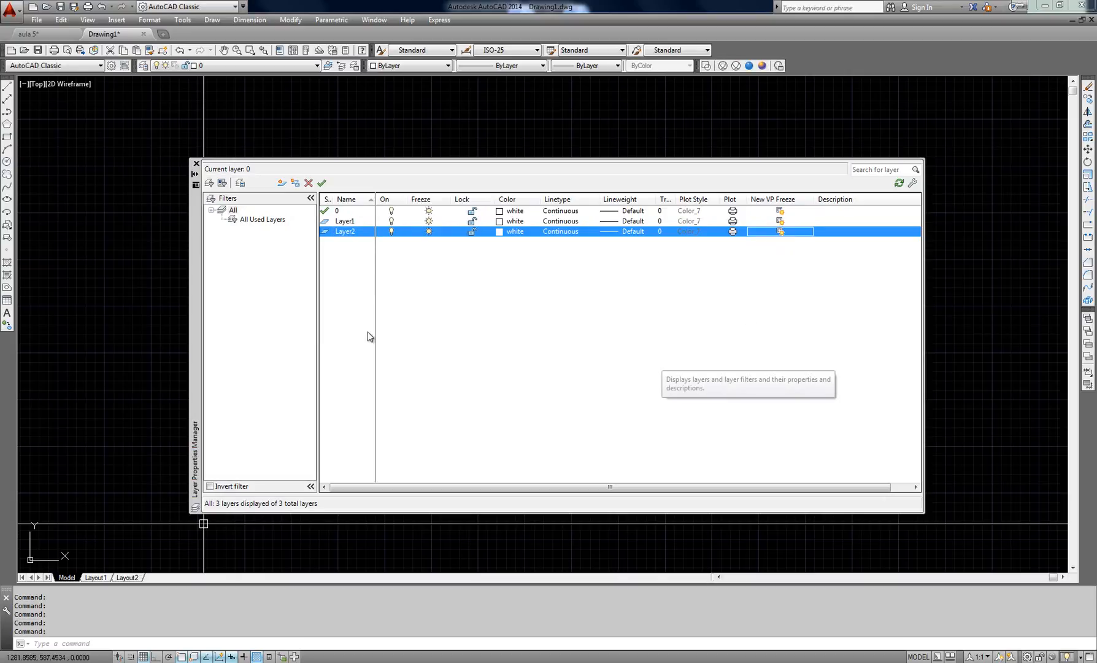
# Delete Layer2 and Layer1 and close the Layer Properties Manager.
pyautogui.click(308, 186)
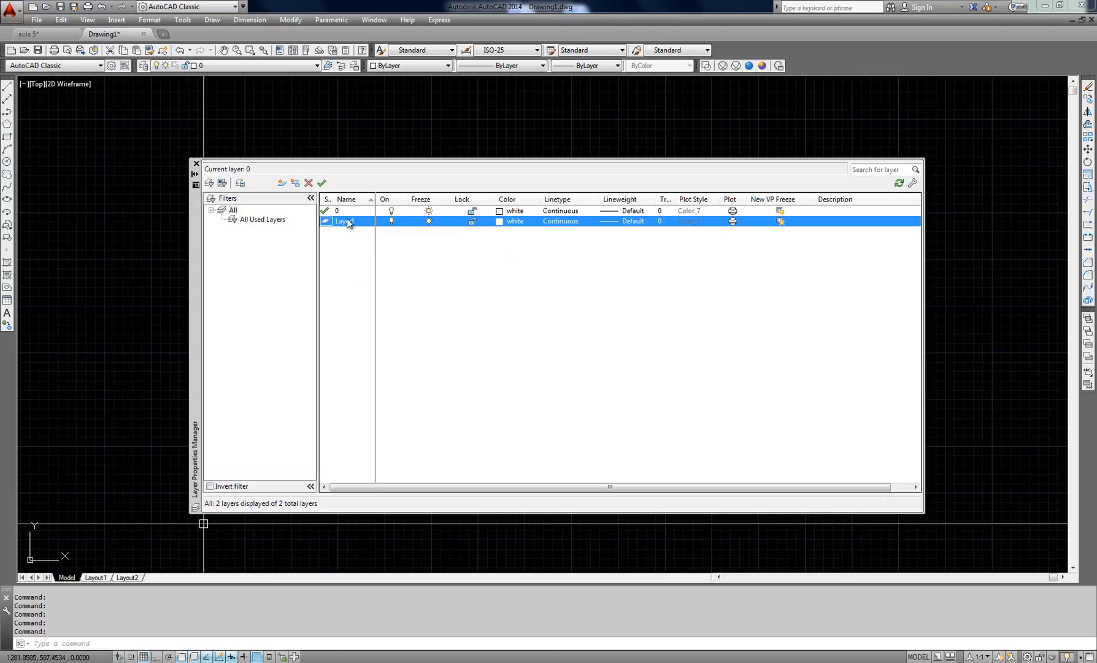
pyautogui.click(308, 183)
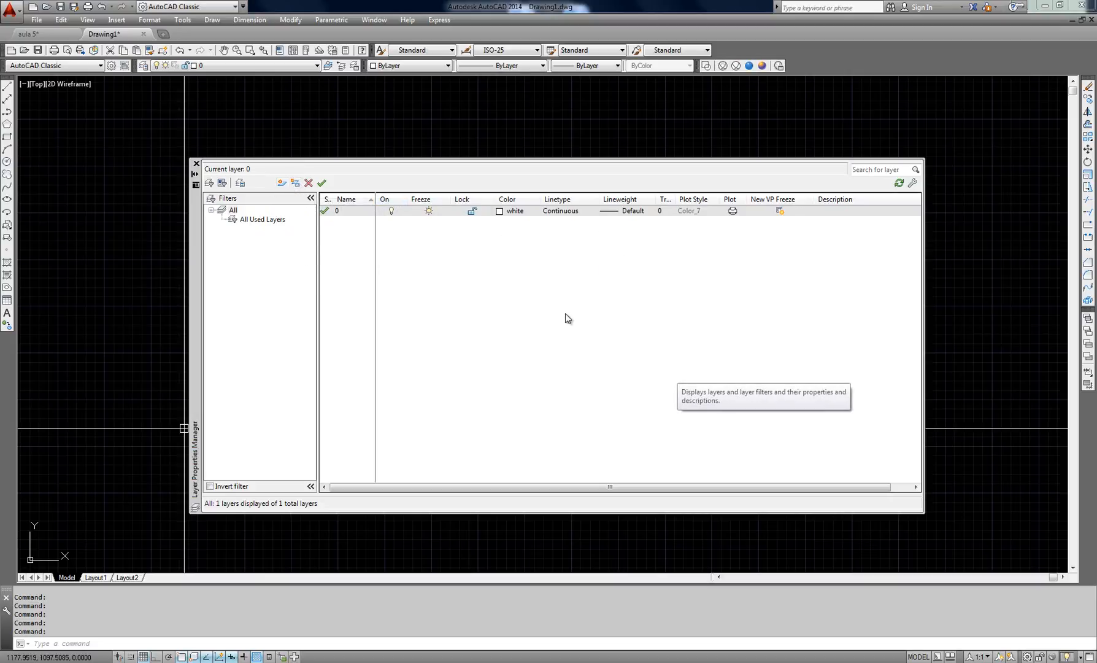
pyautogui.click(196, 163)
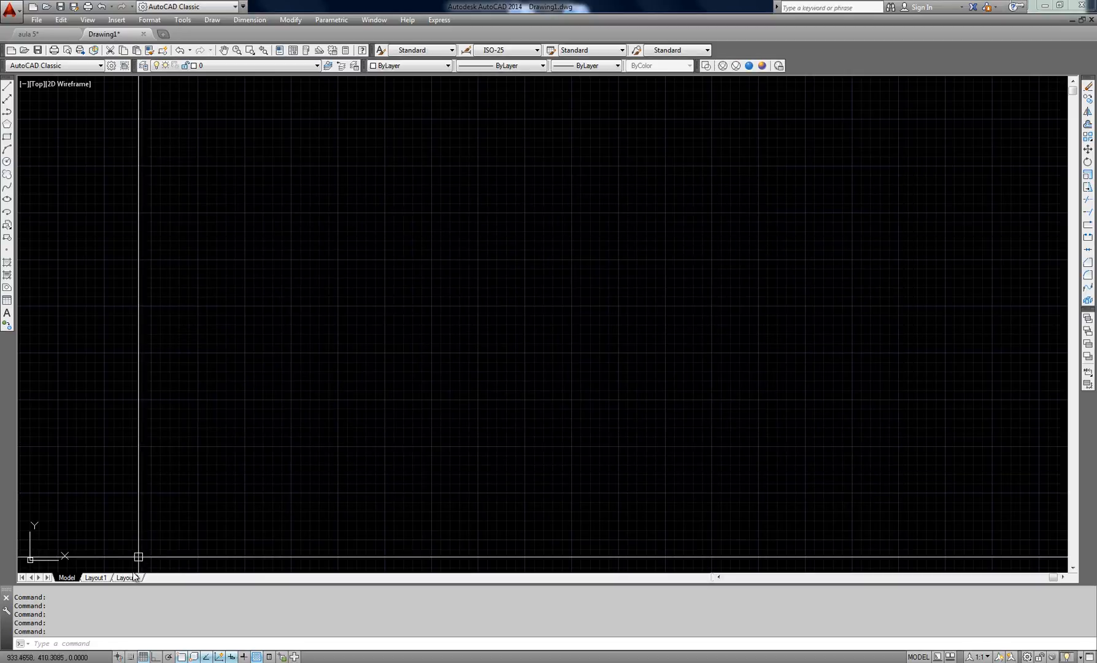
# View the sheet of Layout1 and return to model space.
pyautogui.click(95, 577)
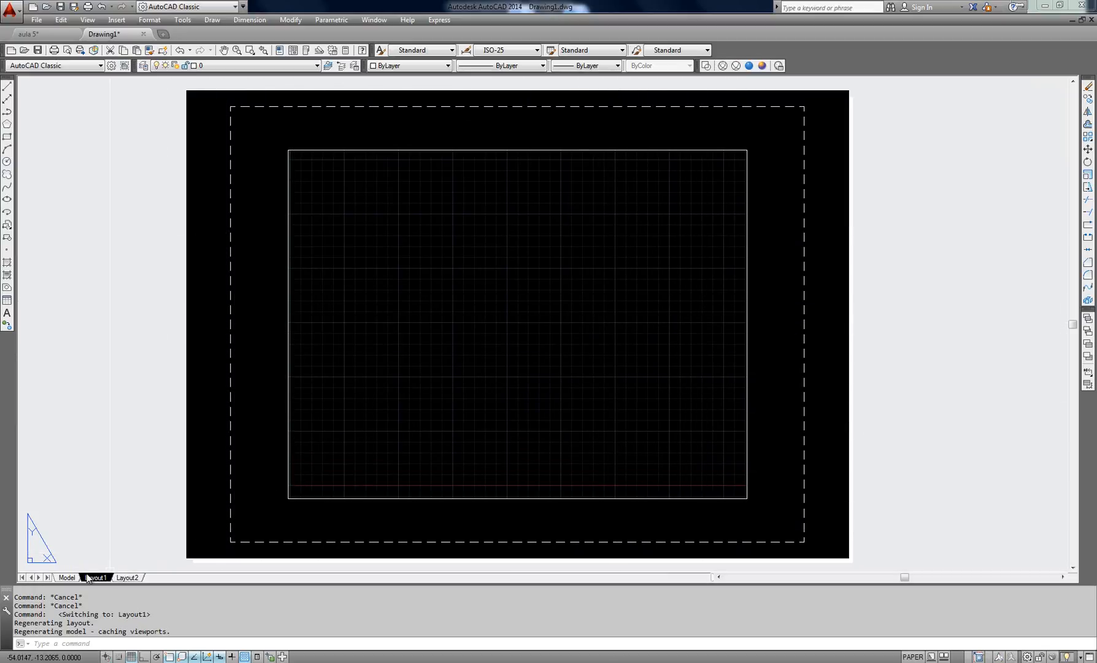
pyautogui.click(67, 577)
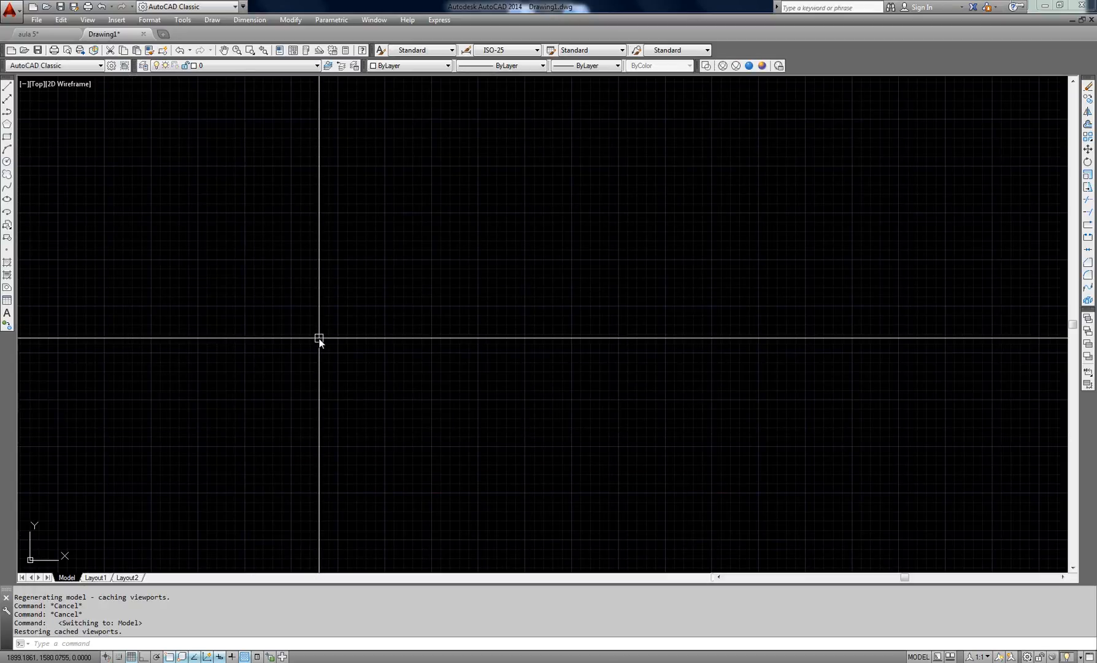
# Open the Layer Properties Manager and create a new layer named Parede.
pyautogui.write('la')
pyautogui.press('Return')
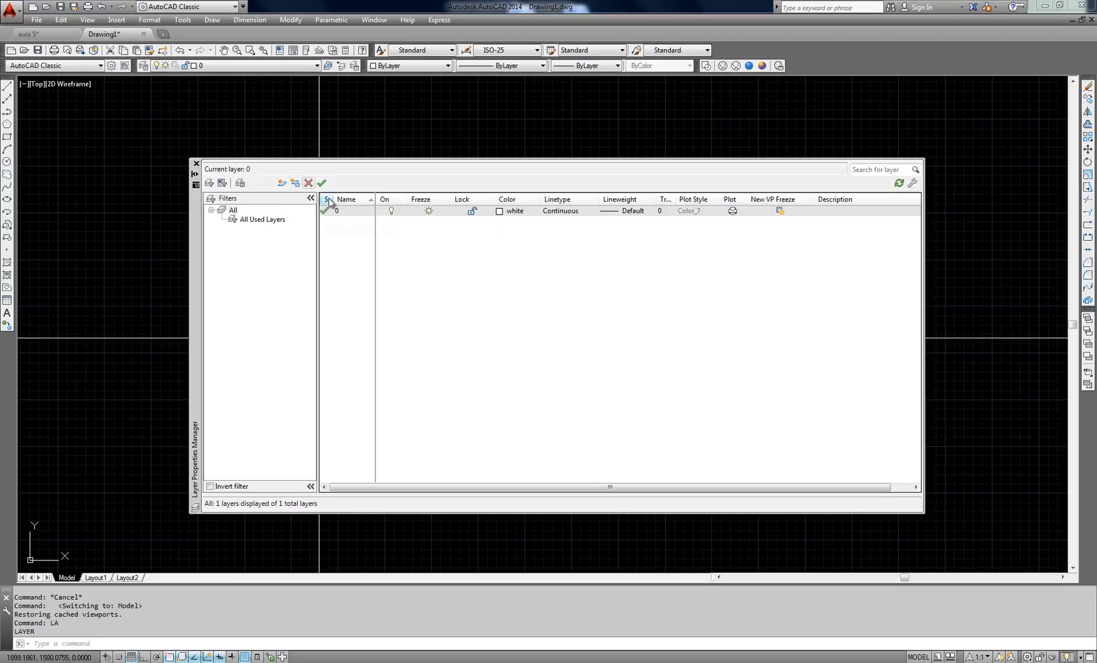
pyautogui.click(282, 183)
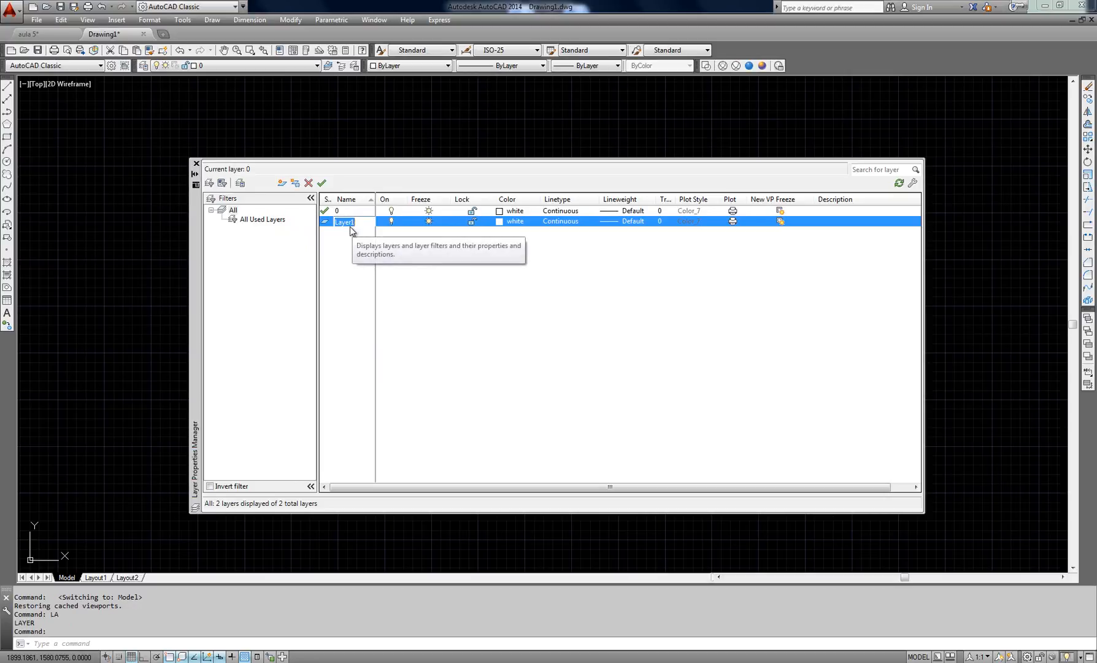
pyautogui.write('Parede')
# Set the color of the Parede layer to blue.
pyautogui.click(500, 221)
pyautogui.click(501, 222)
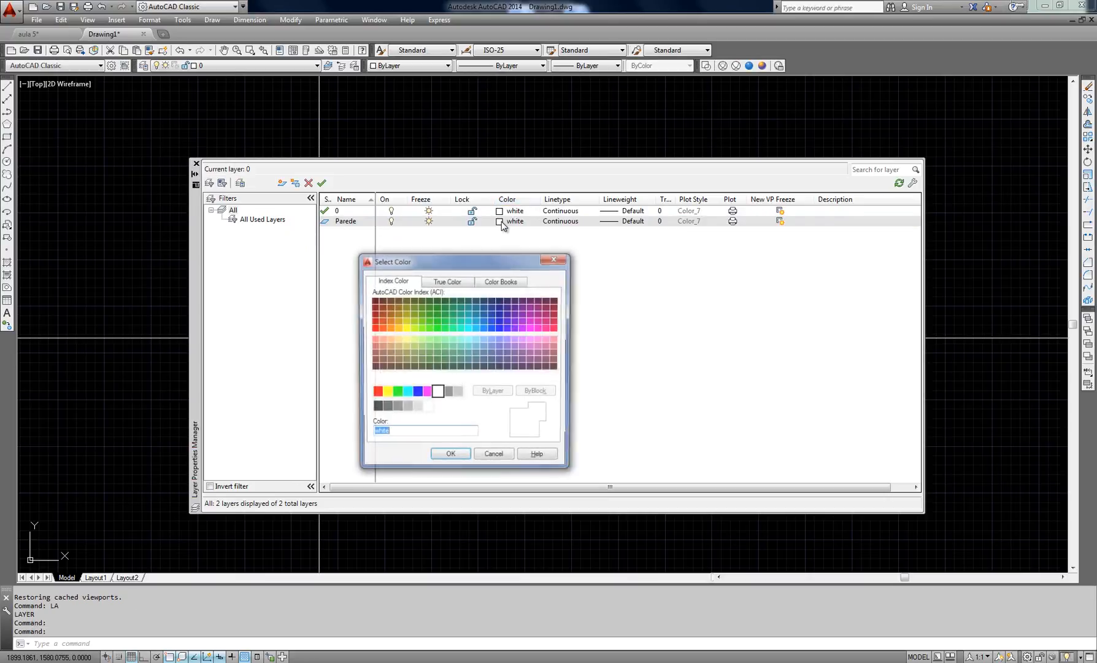
pyautogui.click(416, 393)
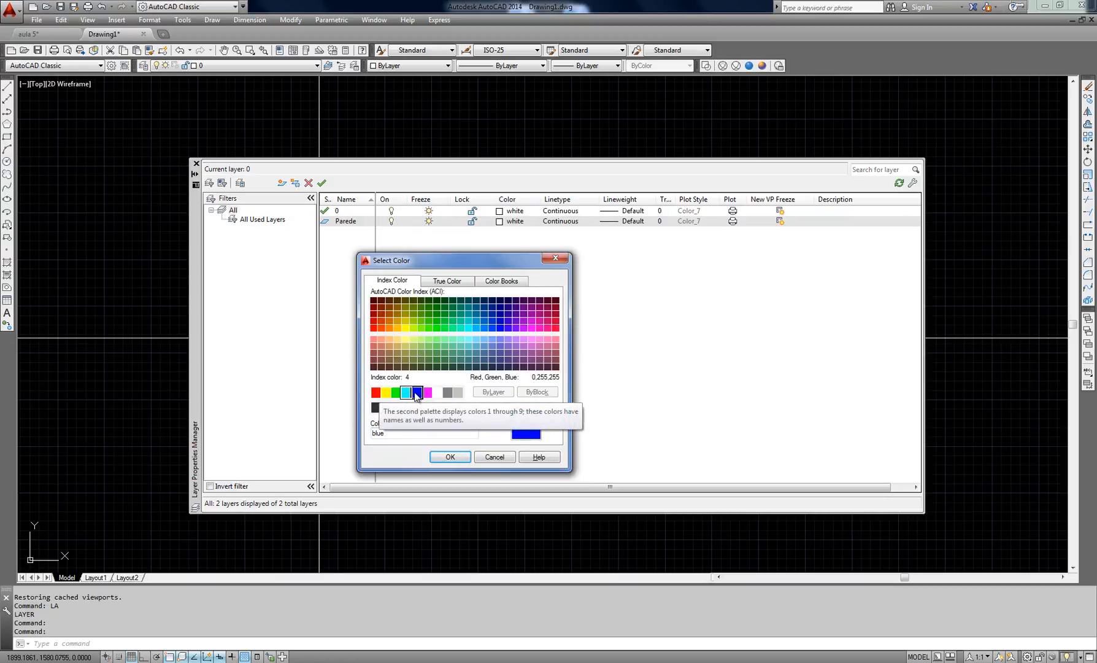
pyautogui.click(449, 457)
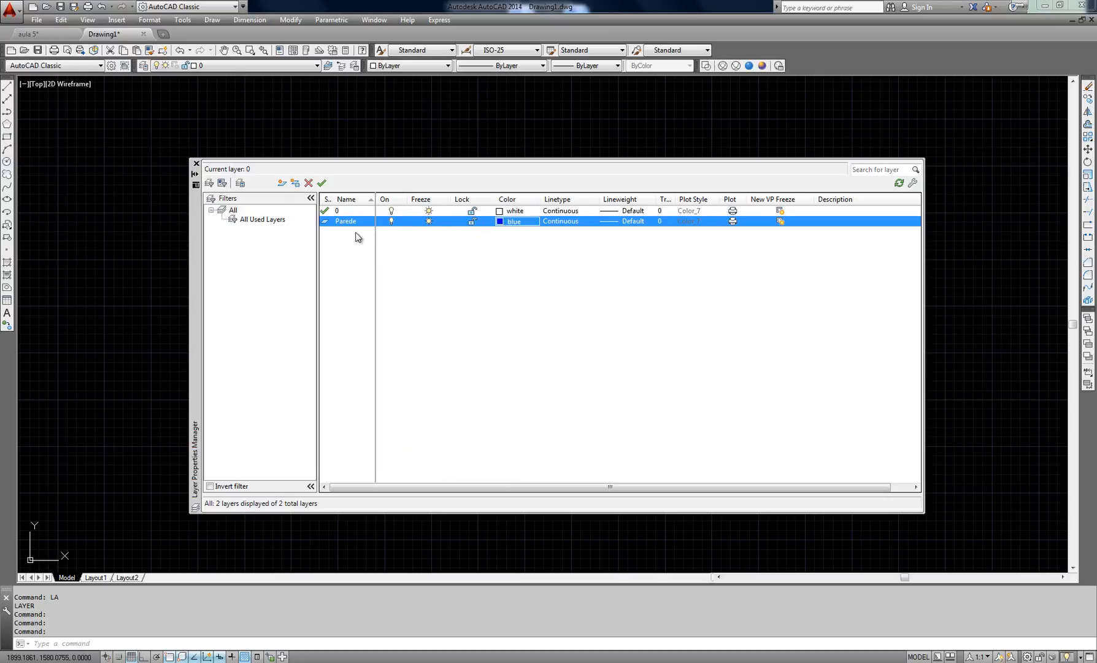
# Create a new layer named Janela and set its color to yellow.
pyautogui.click(281, 183)
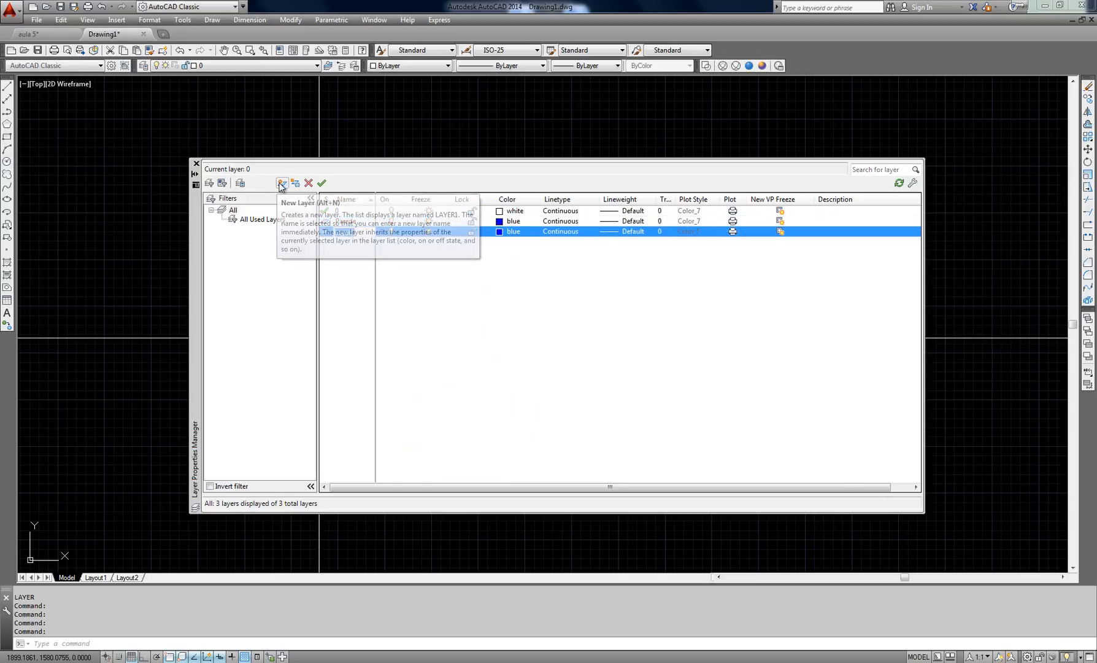
pyautogui.write('Janela')
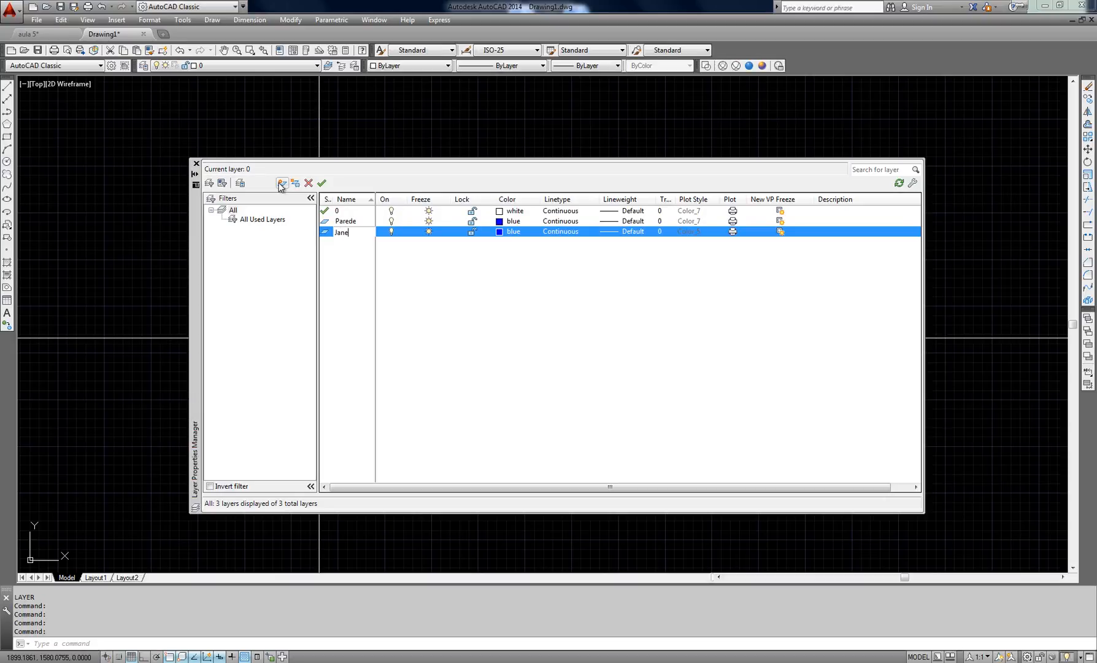
pyautogui.click(500, 232)
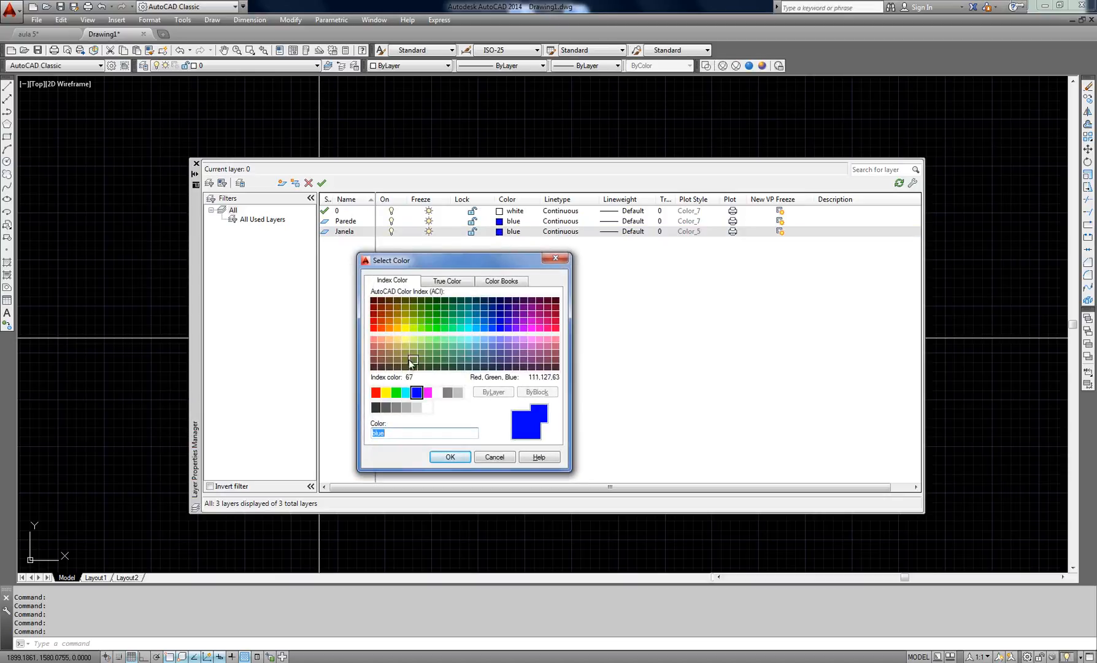
pyautogui.click(386, 392)
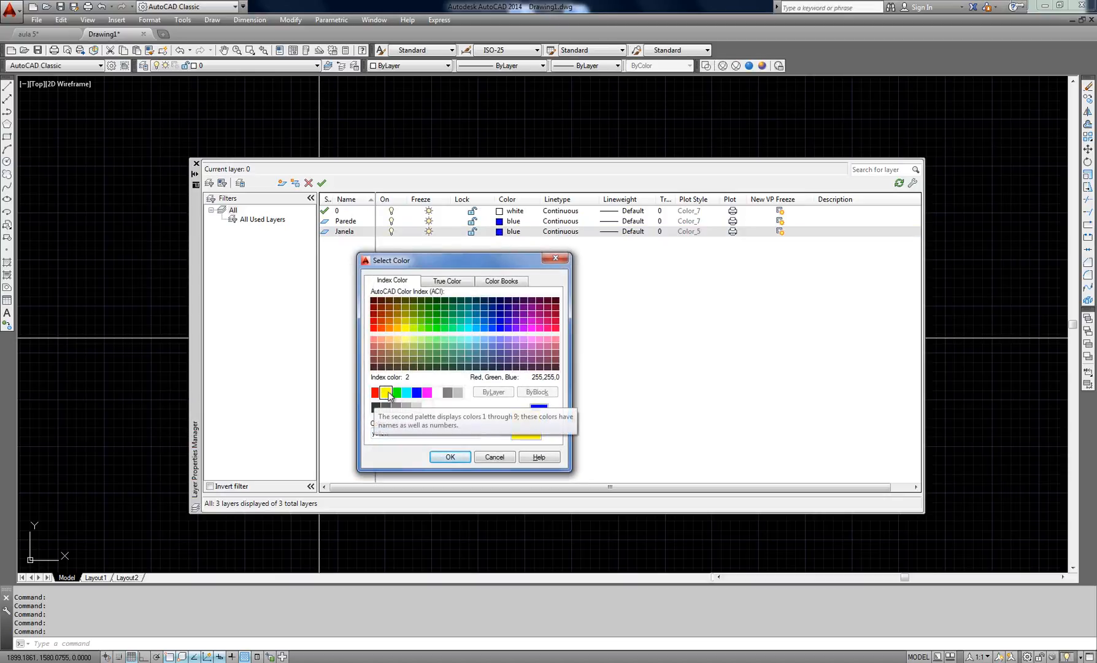
pyautogui.click(450, 457)
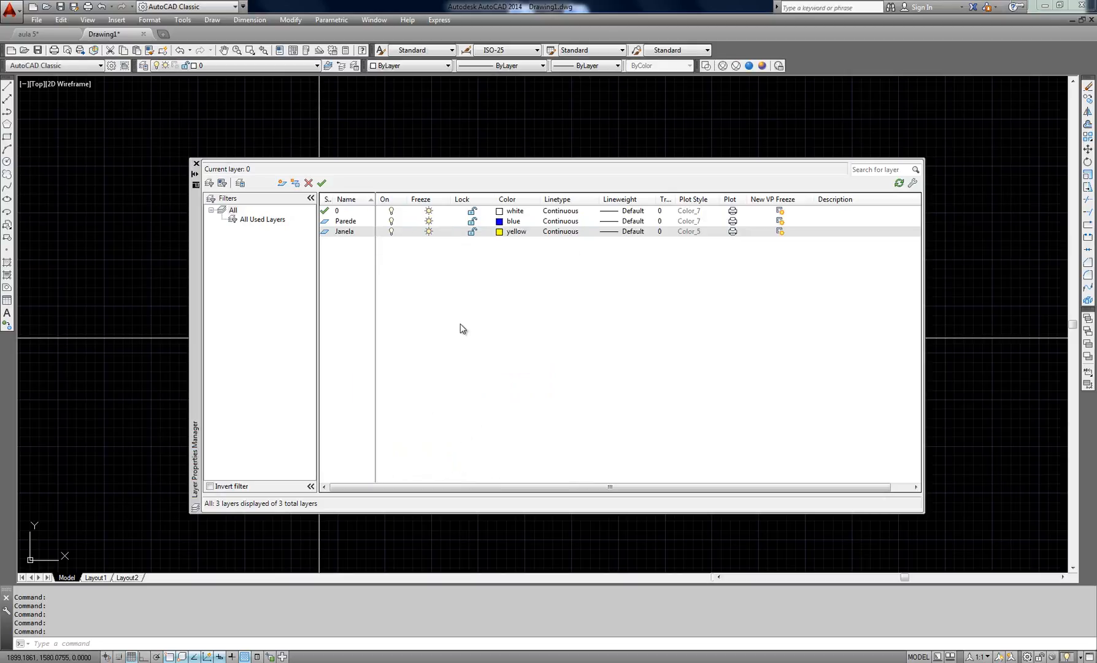
# Create a layer named Vidro with the color red, and add another new layer named Explicação.
pyautogui.click(281, 184)
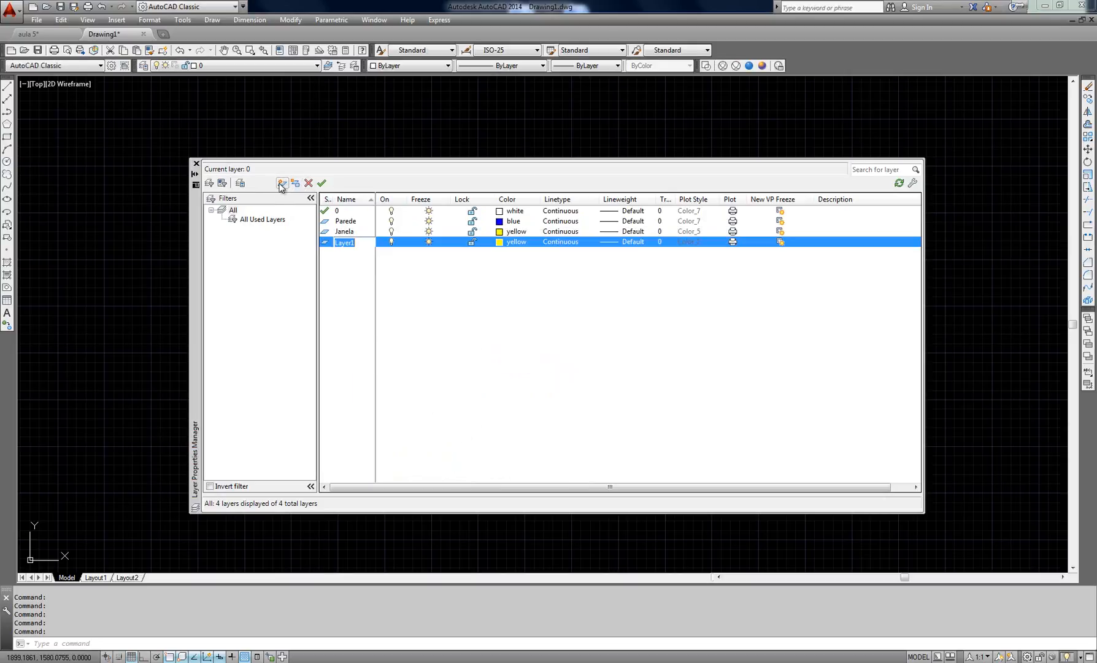
pyautogui.write('Vidro')
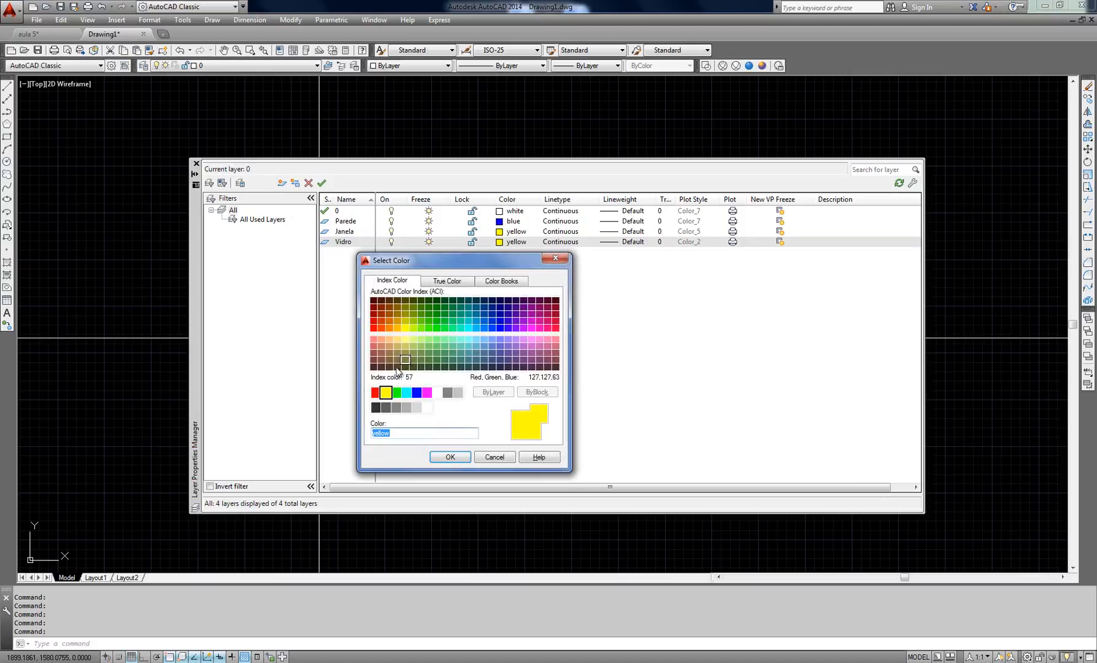
pyautogui.click(375, 392)
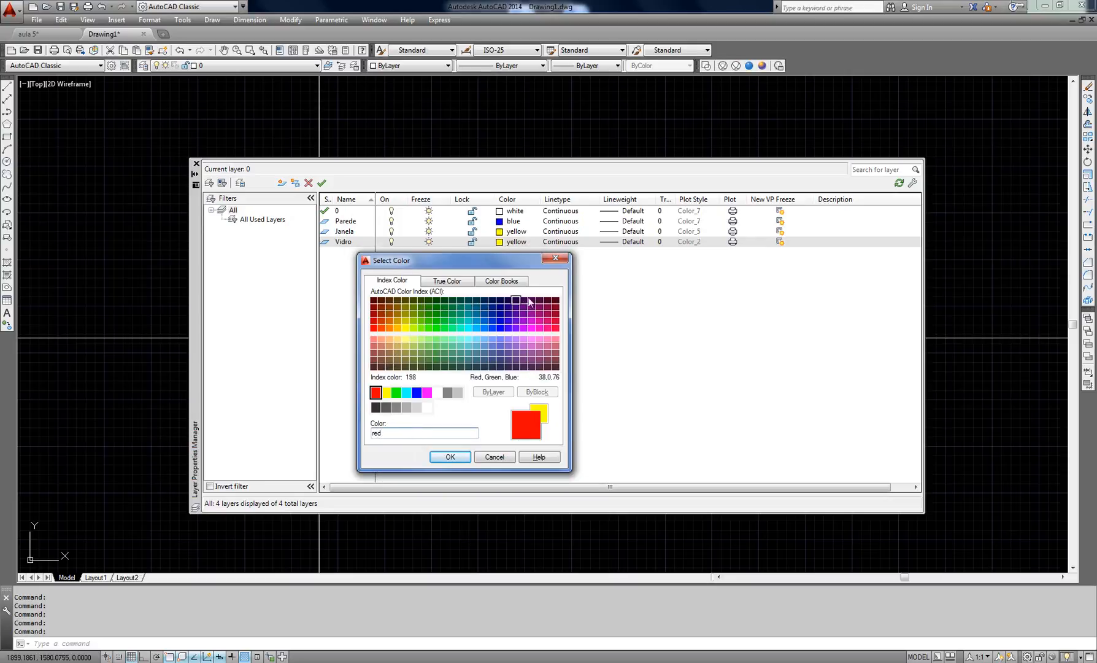
pyautogui.click(450, 458)
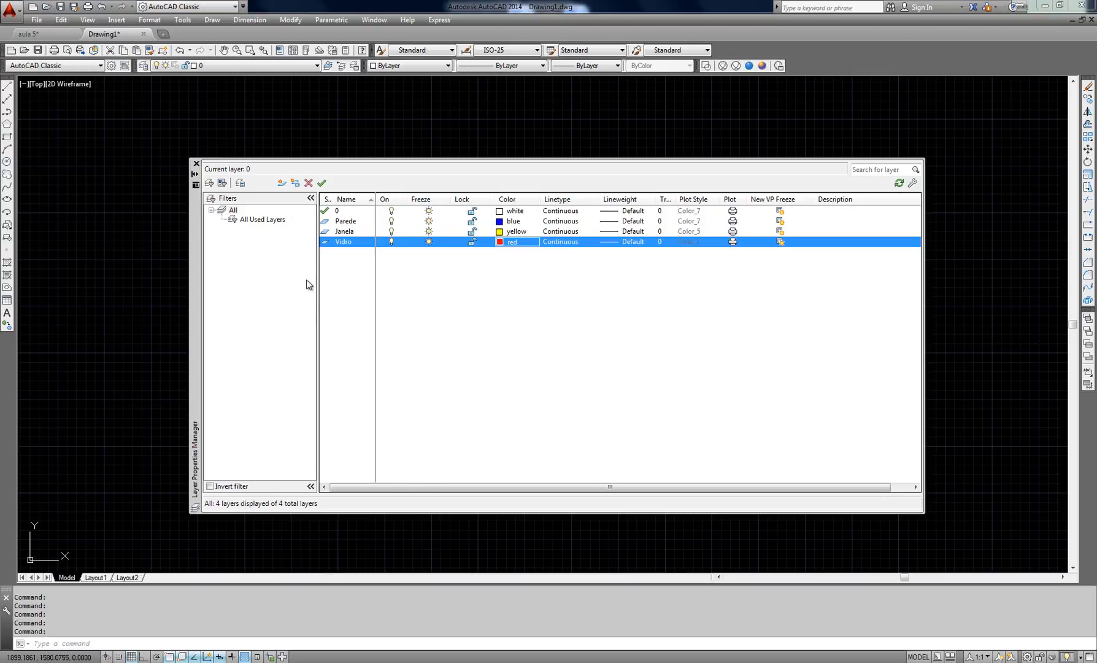
pyautogui.click(282, 183)
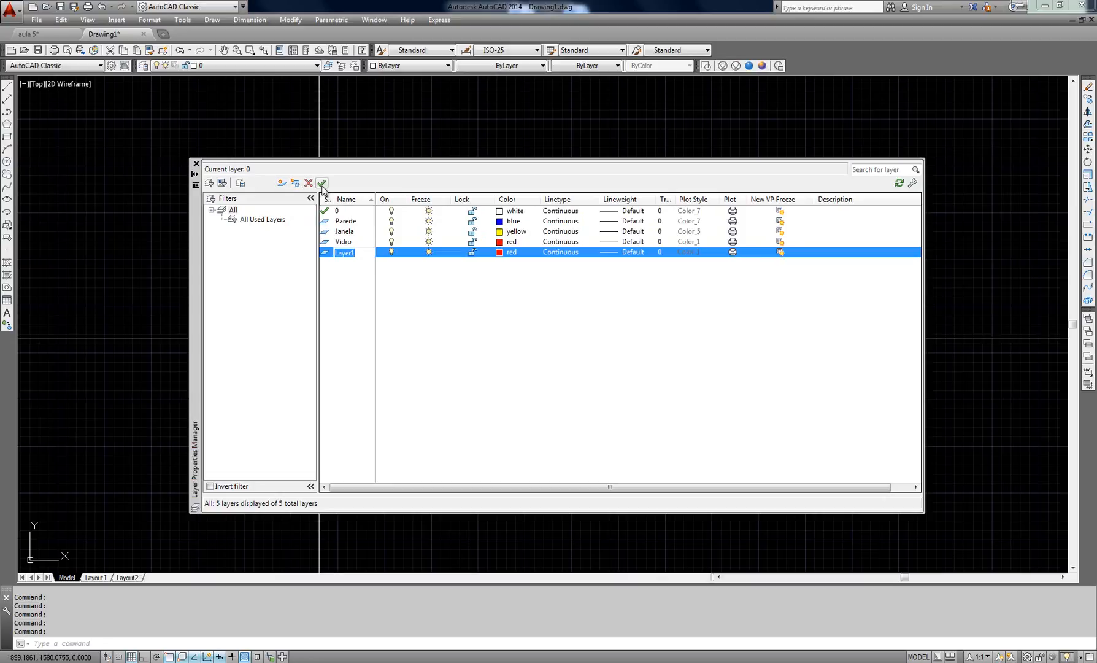
pyautogui.write('Explicação')
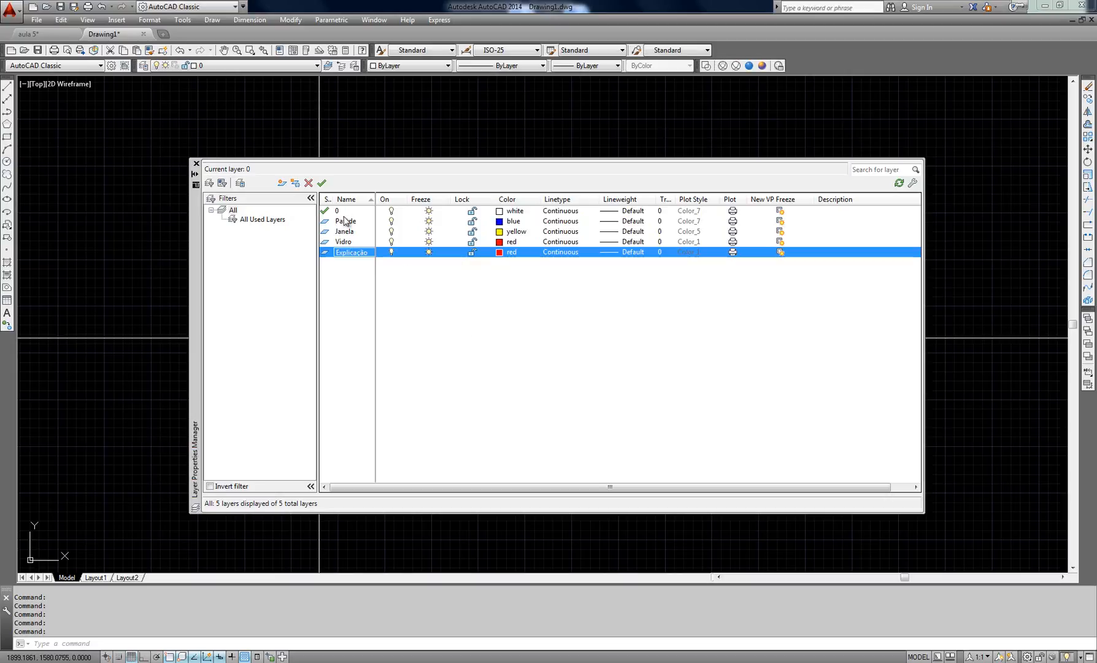
# Open the Parede layer's color selection and preview various index palette colors, including 72, 22, 74, 94, 182, 170, 172, 180, 84, 174 and 12.
pyautogui.click(500, 222)
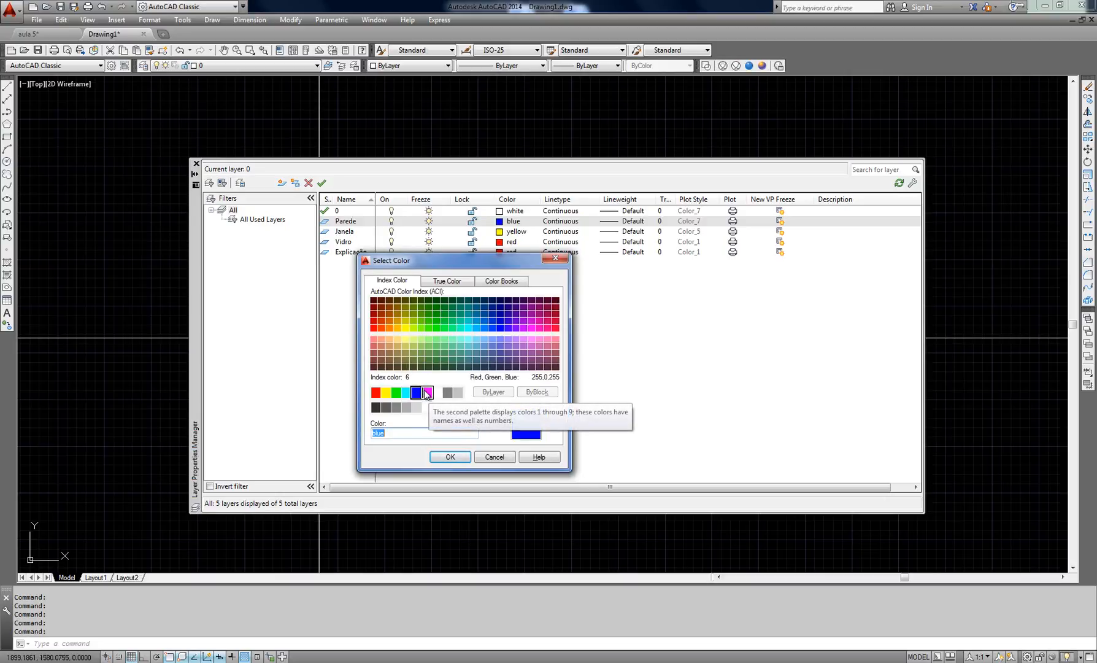
pyautogui.moveTo(515, 261); pyautogui.dragTo(569, 250)
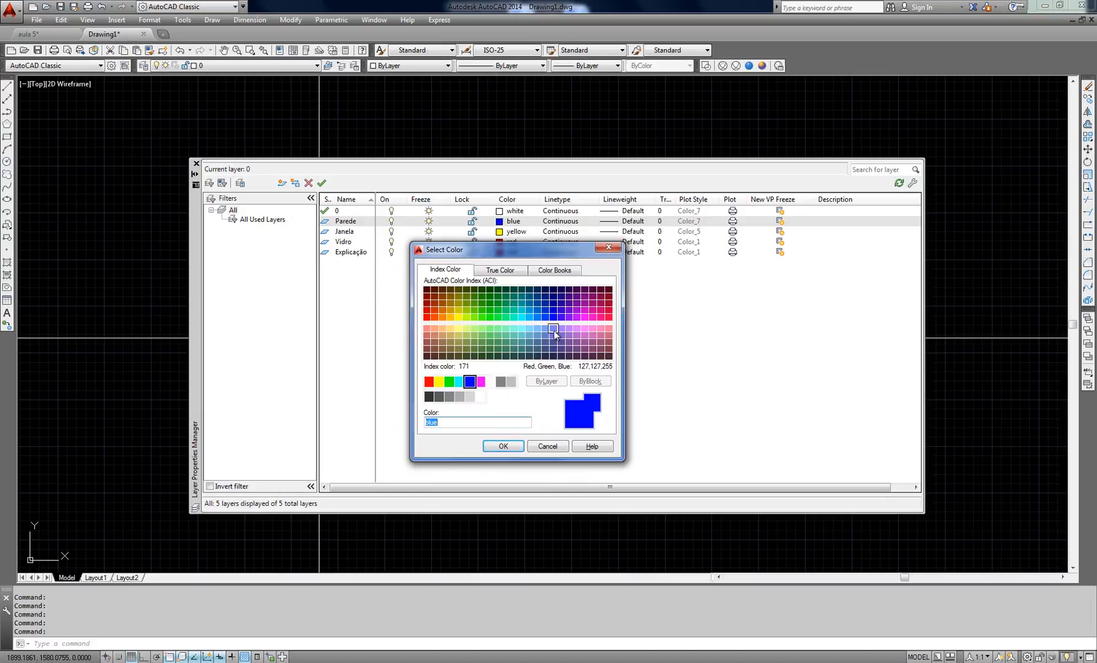
pyautogui.click(473, 310)
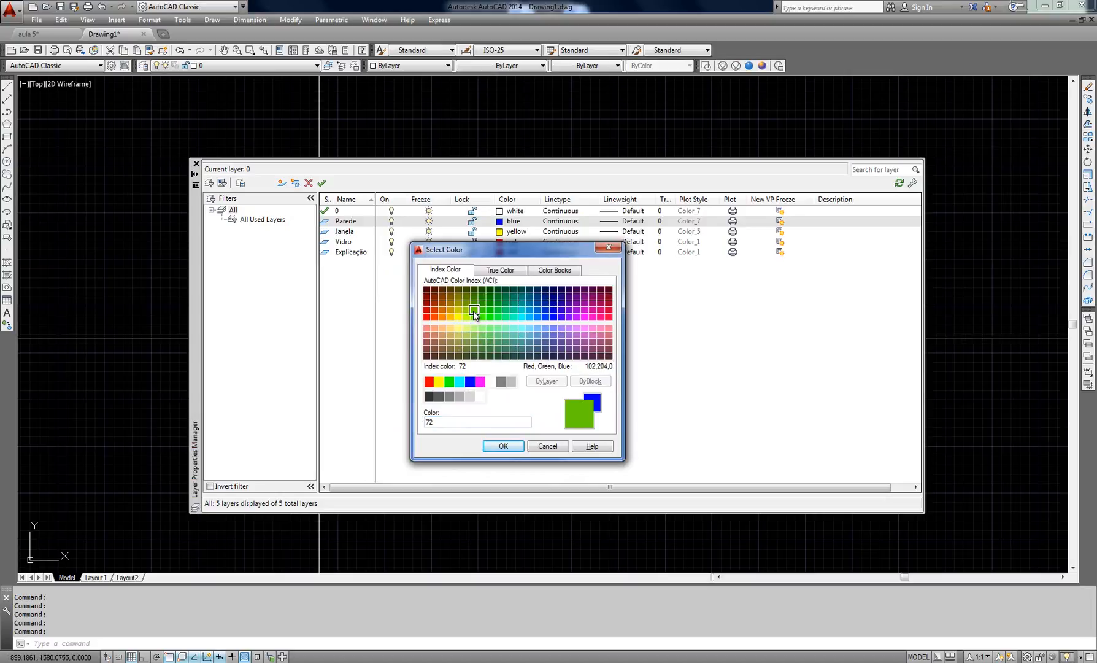
pyautogui.click(434, 311)
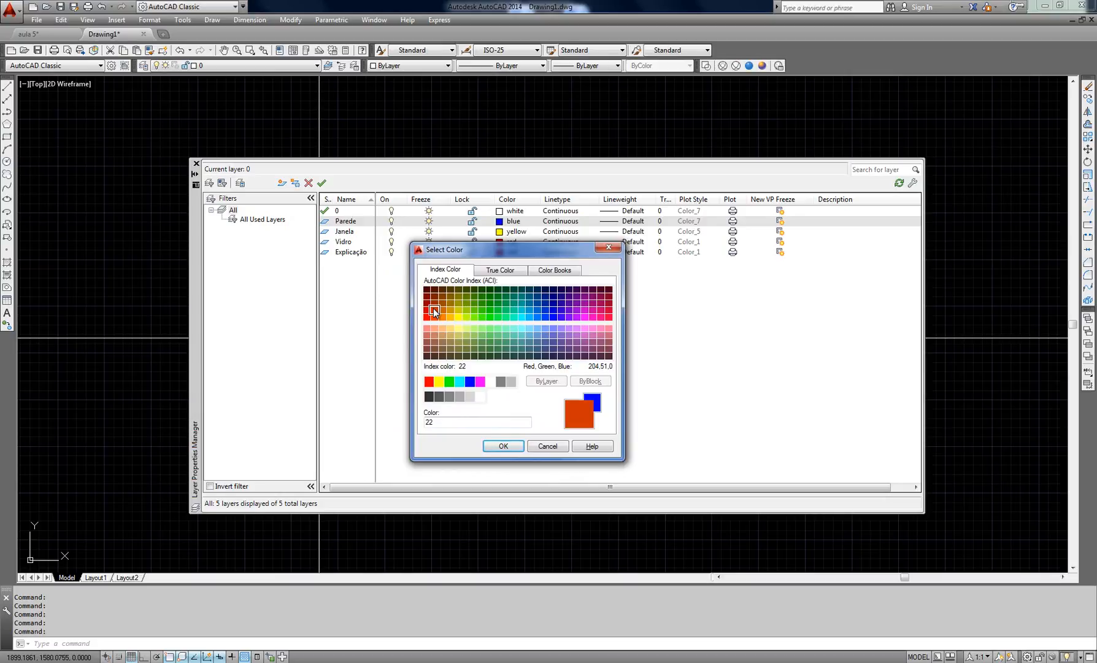
pyautogui.click(497, 302)
pyautogui.click(474, 302)
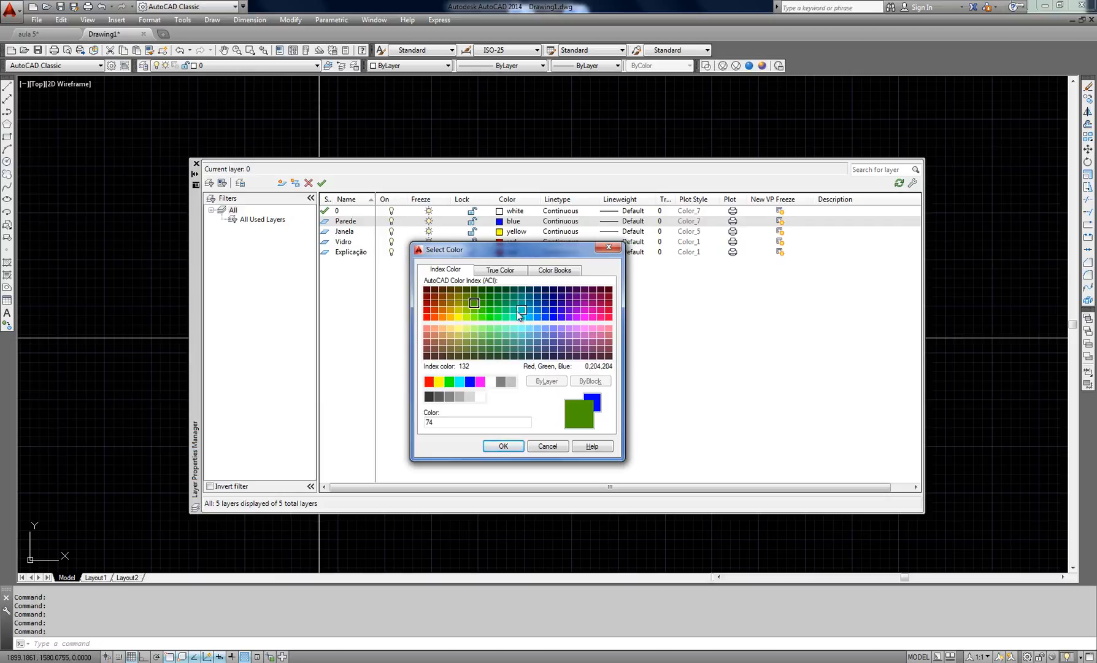
pyautogui.click(488, 303)
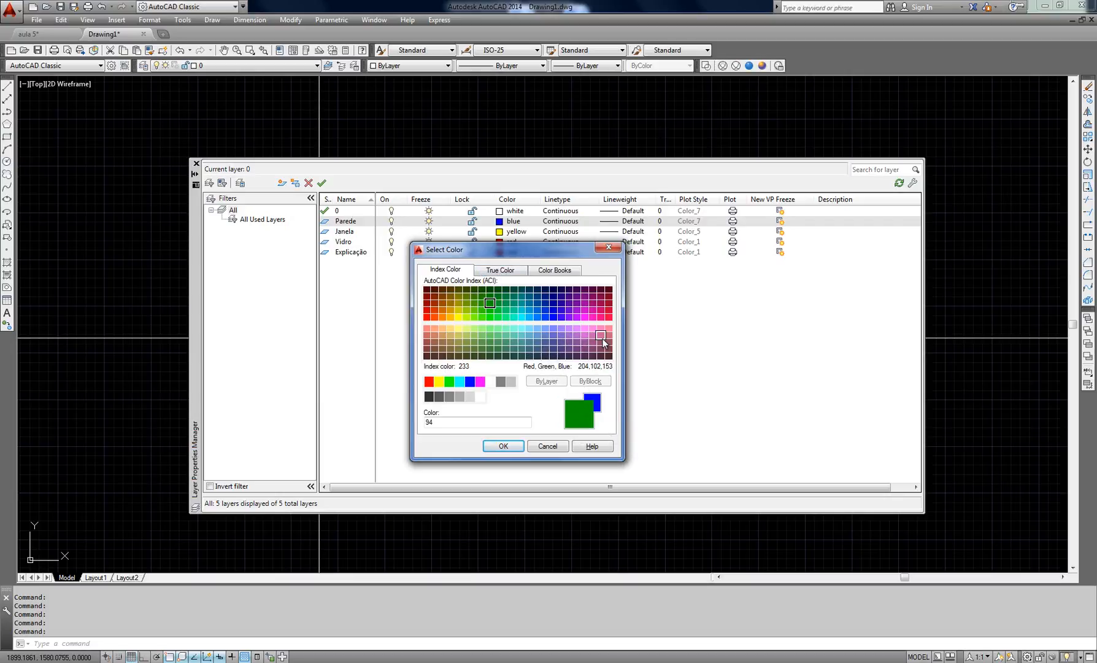
pyautogui.click(561, 310)
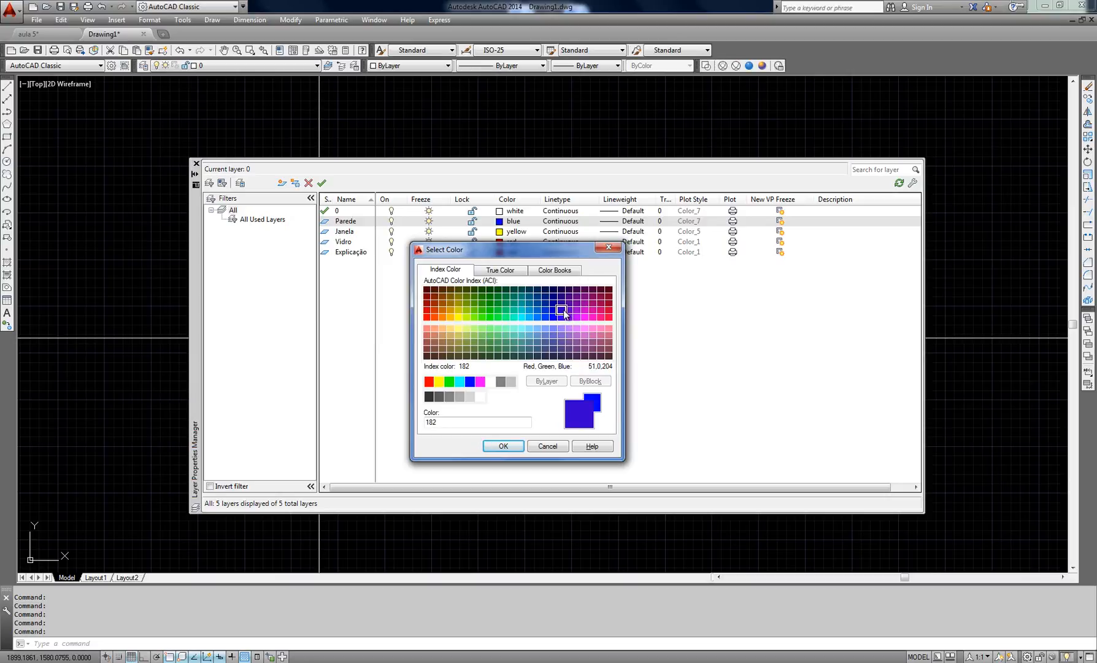
pyautogui.click(553, 316)
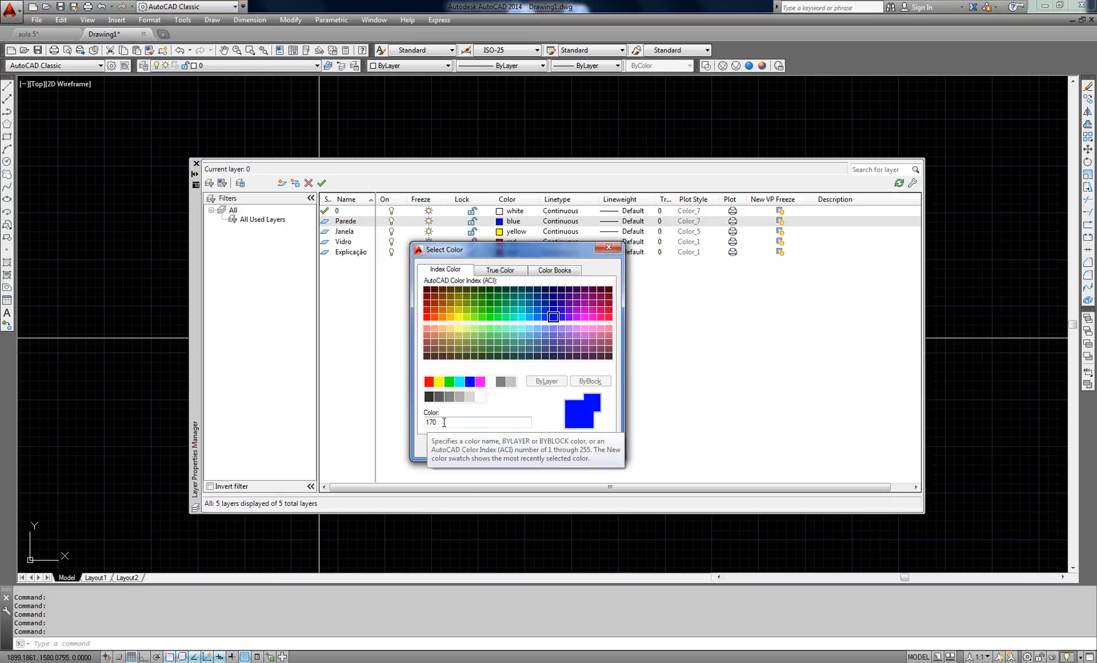
pyautogui.click(470, 381)
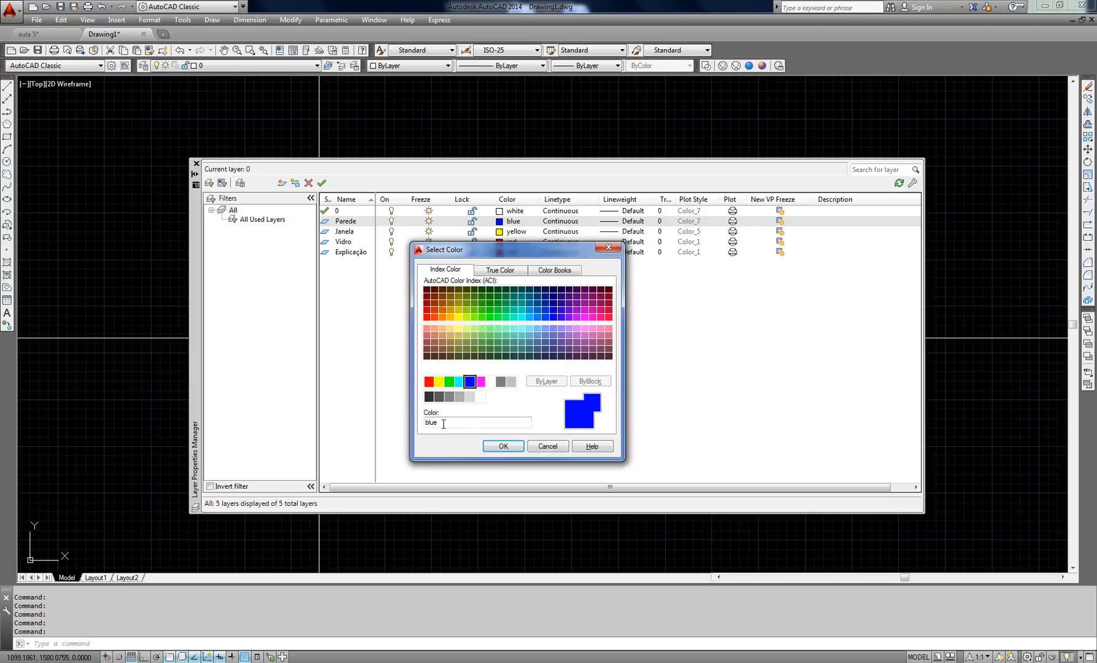
pyautogui.click(553, 309)
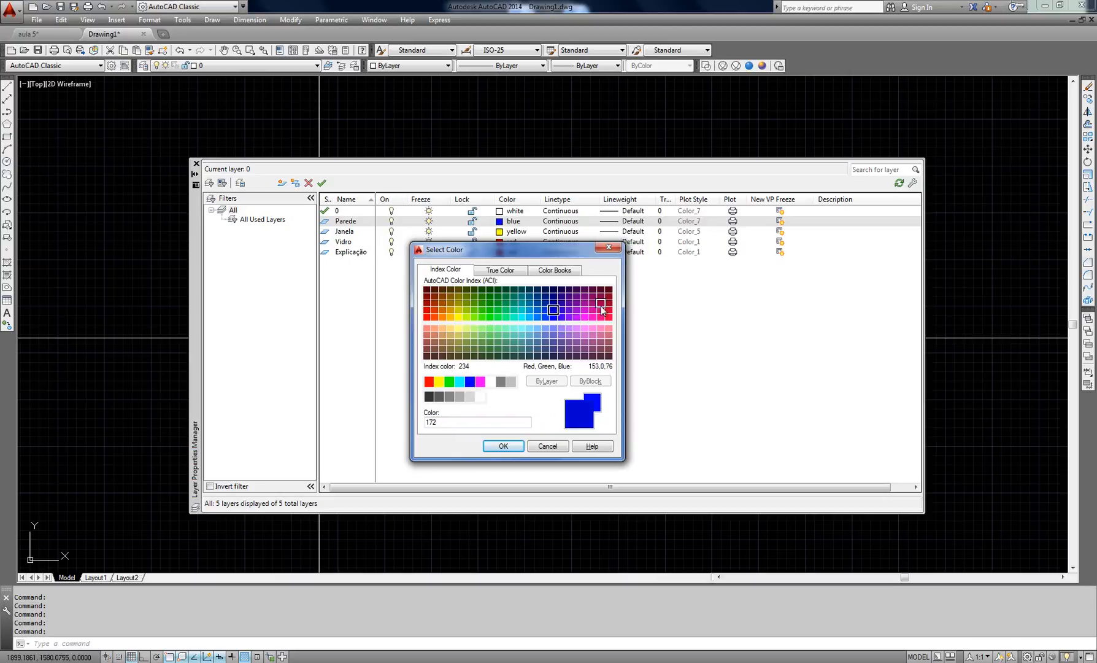
pyautogui.click(561, 317)
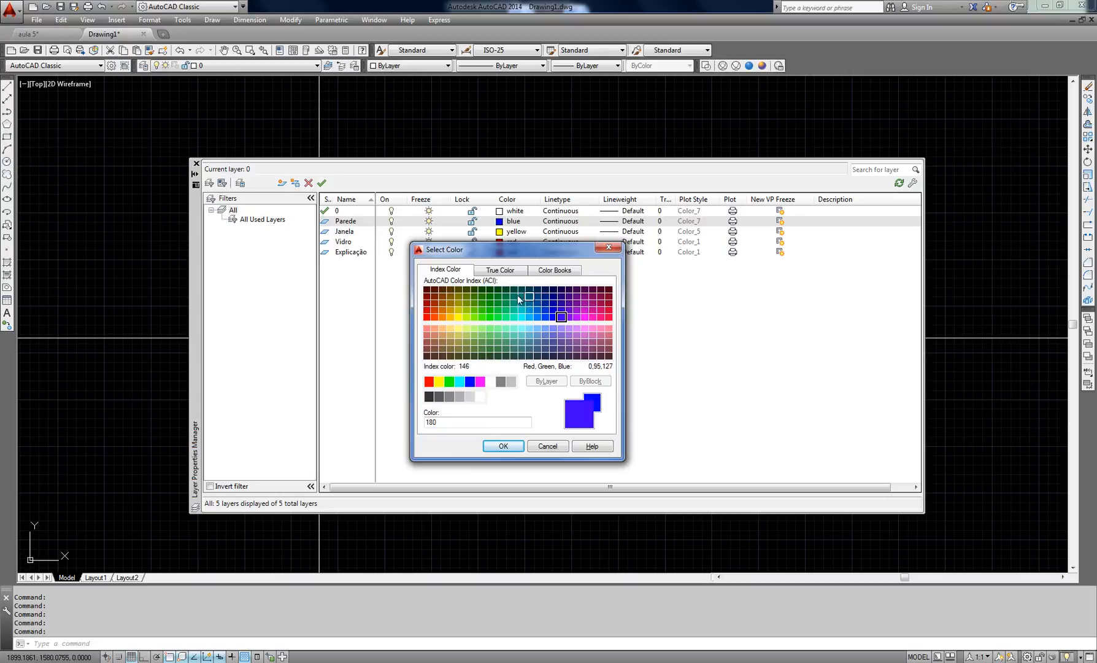
pyautogui.click(484, 303)
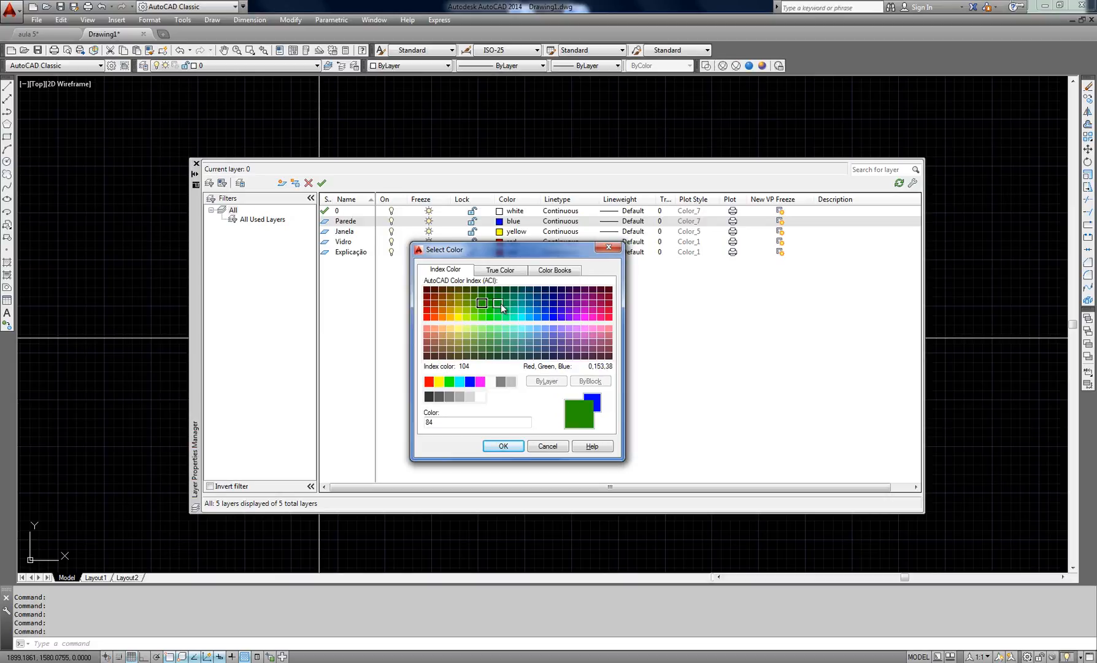
pyautogui.click(552, 303)
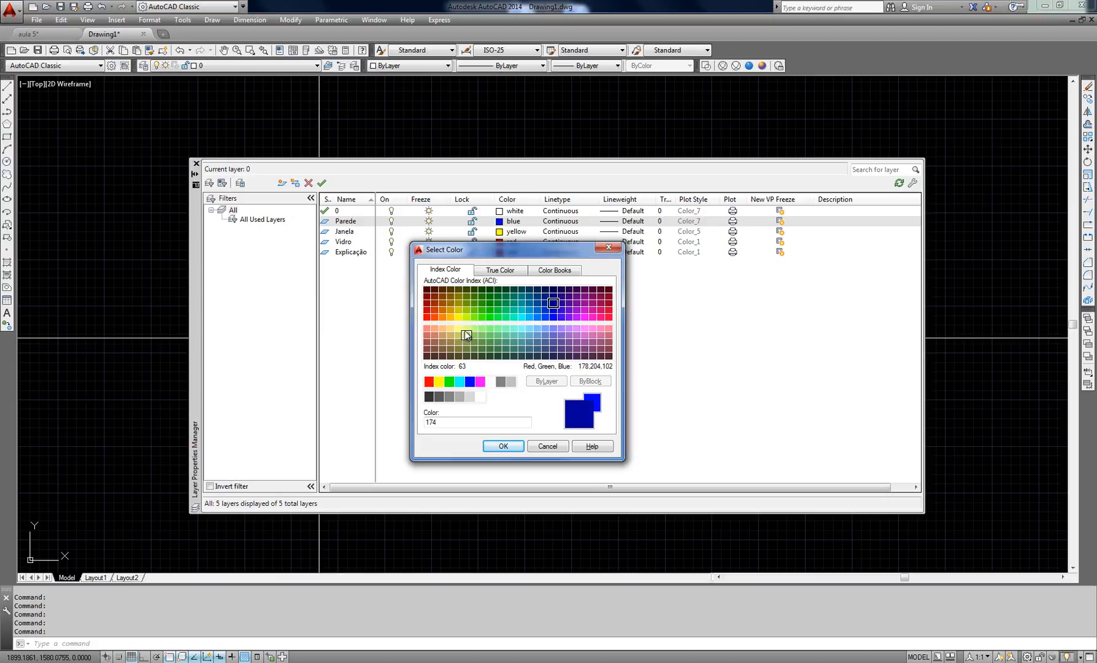
pyautogui.click(429, 314)
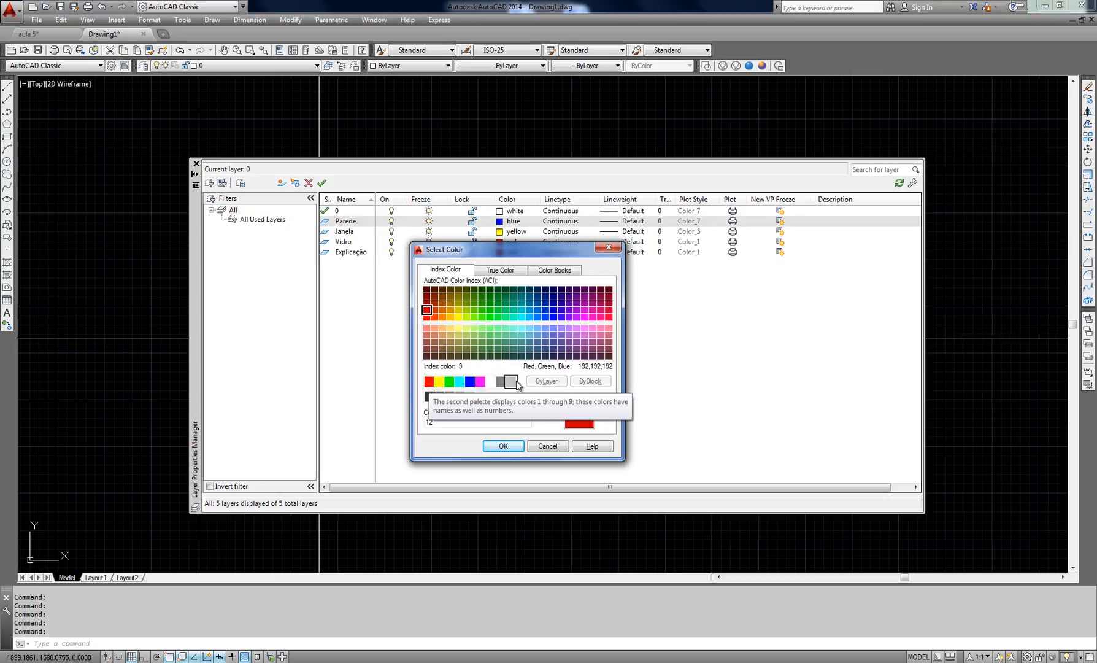
# Preview the standard index colors red, yellow, green, cyan, blue and magenta for the Parede layer, ending on color 9.
pyautogui.click(429, 381)
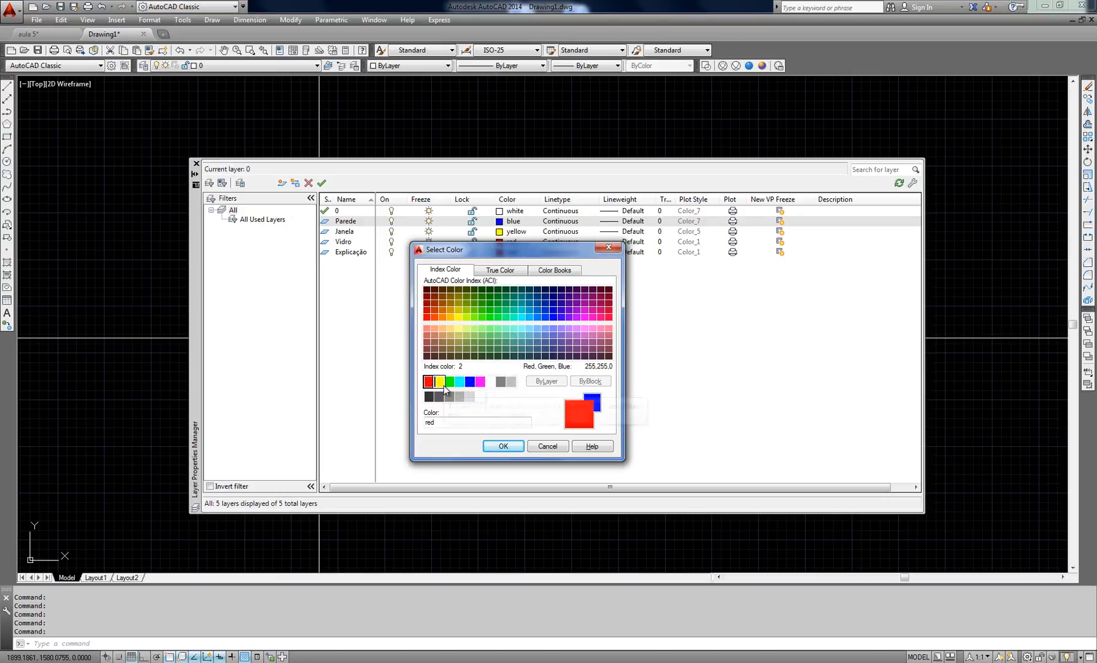
pyautogui.click(440, 382)
pyautogui.click(450, 382)
pyautogui.click(460, 382)
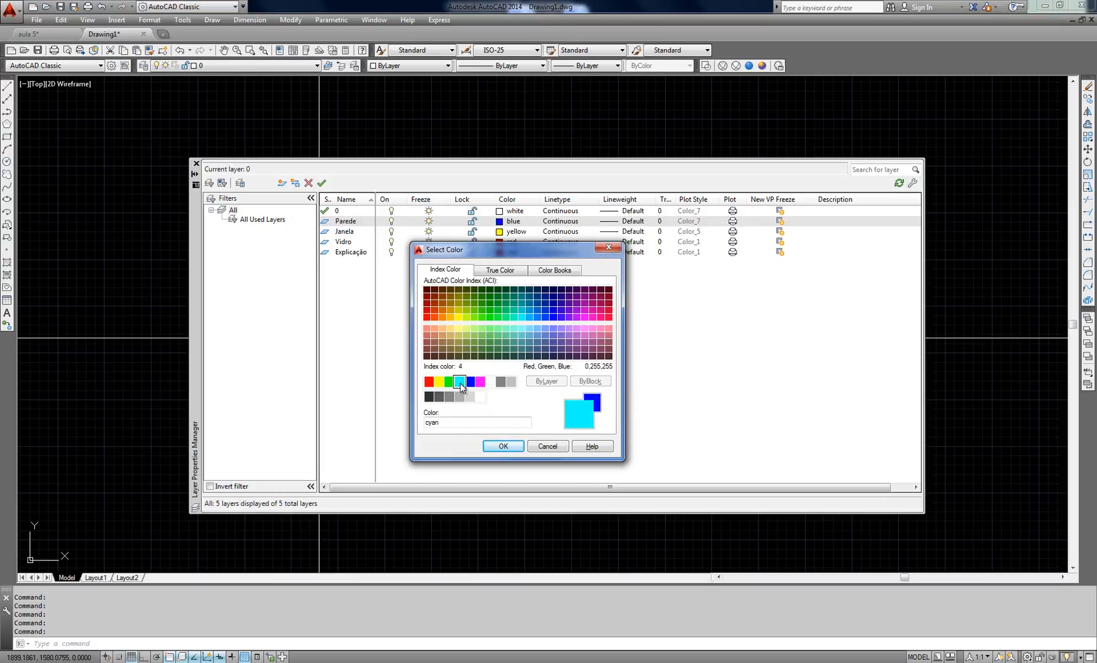
pyautogui.click(470, 381)
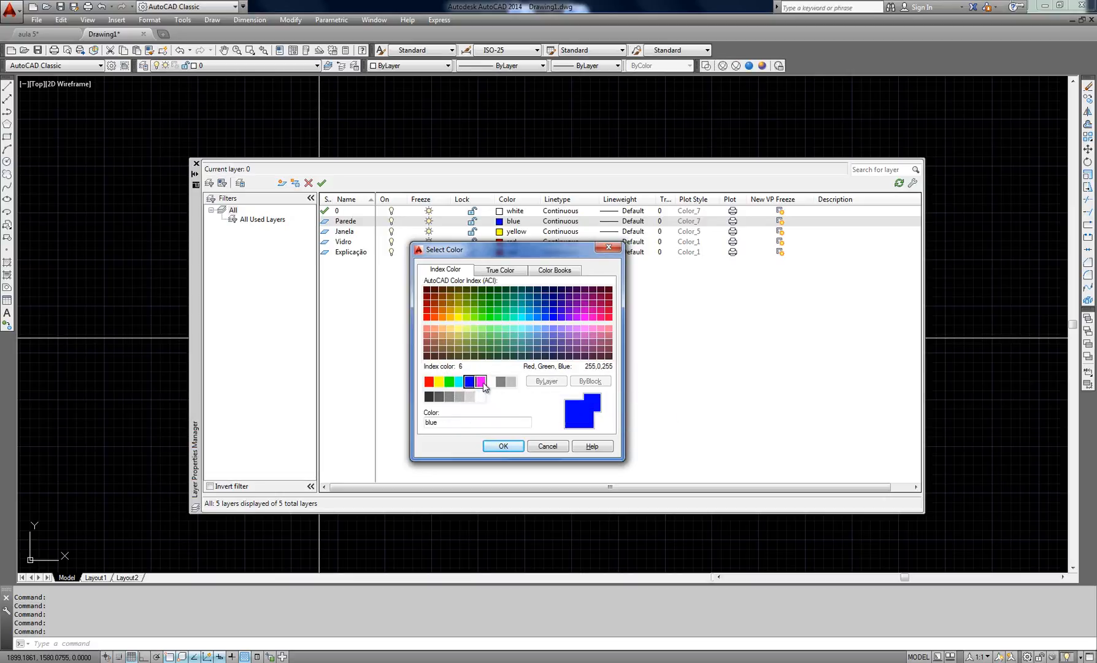
pyautogui.click(480, 381)
pyautogui.click(429, 381)
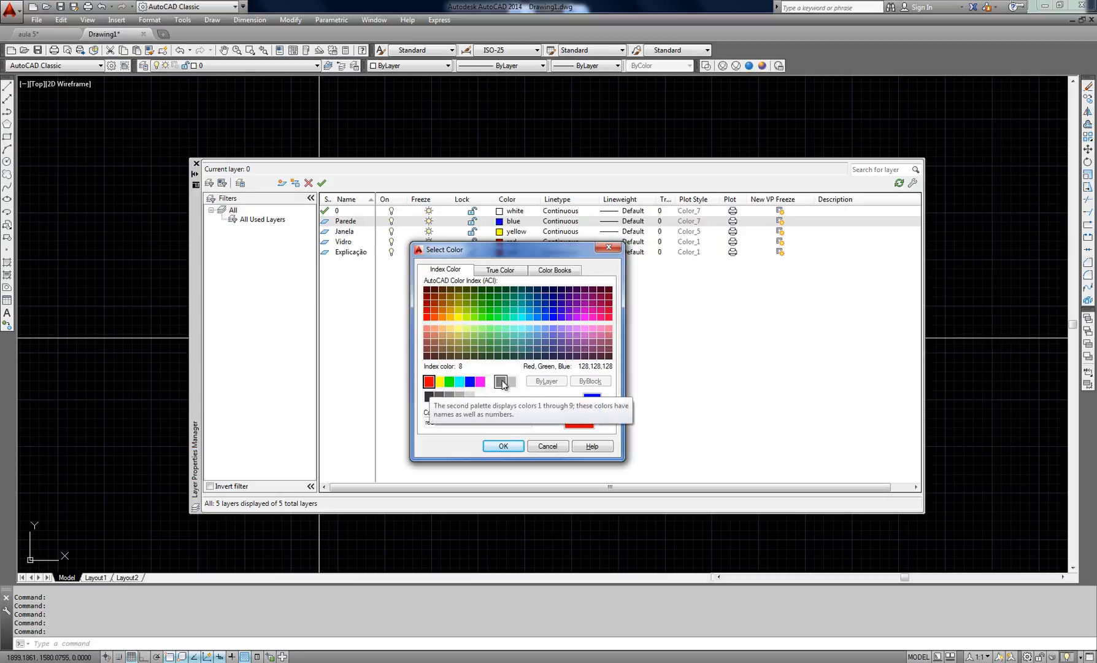
pyautogui.click(439, 381)
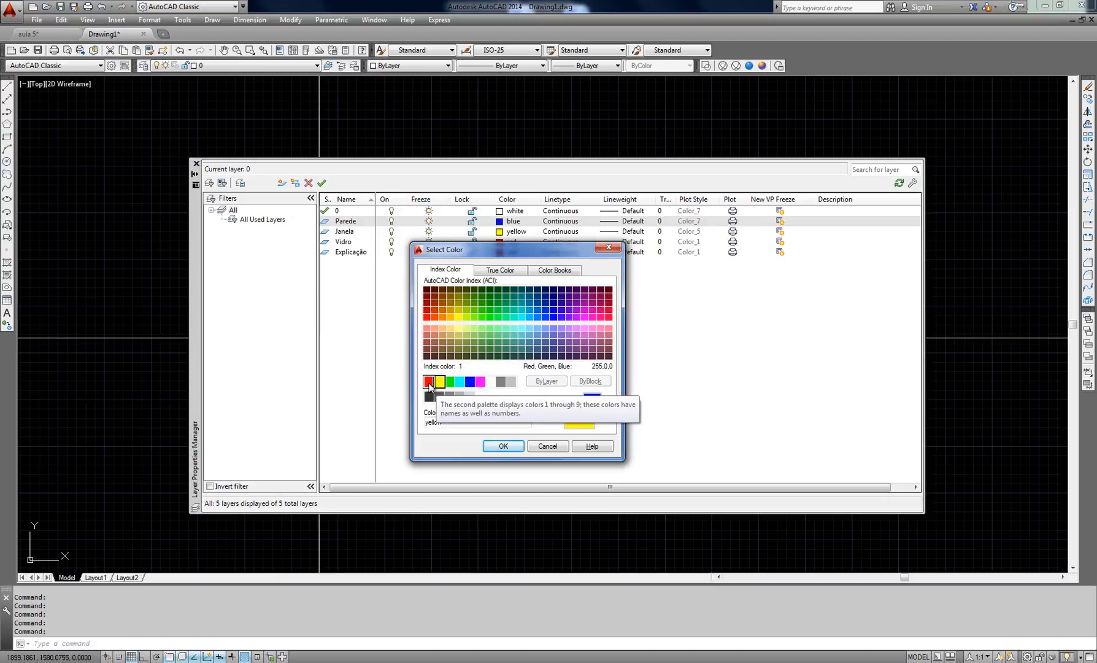
pyautogui.click(449, 382)
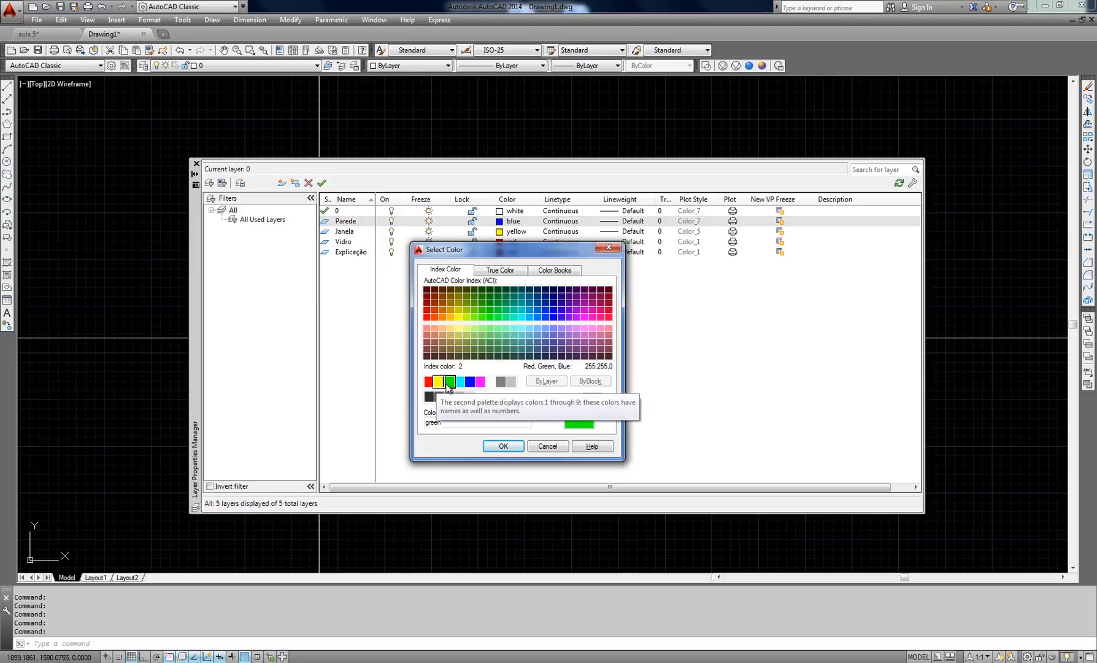
pyautogui.click(511, 382)
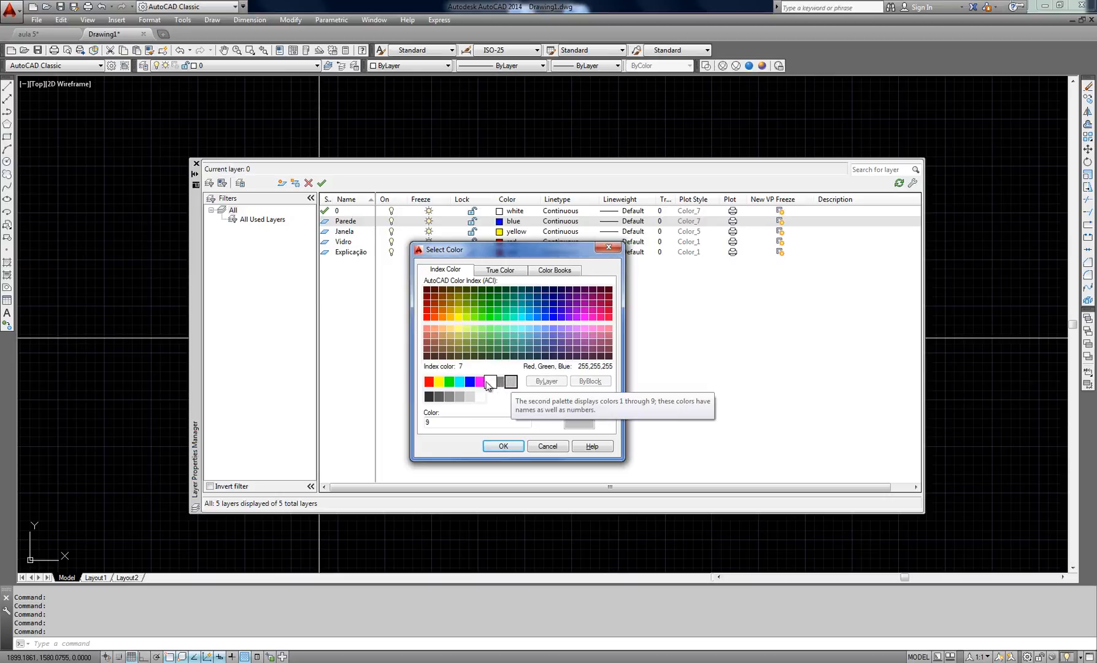
# Preview the standard colors in order from red to 9, followed by red and magenta again.
pyautogui.click(430, 382)
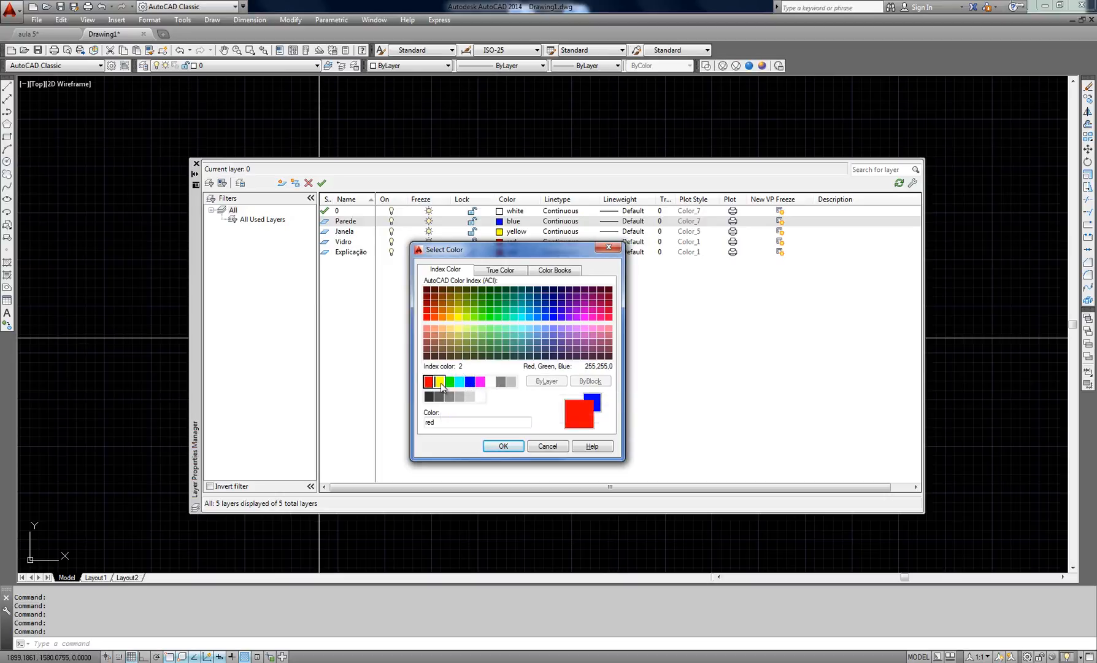
pyautogui.click(439, 382)
pyautogui.click(449, 382)
pyautogui.click(459, 382)
pyautogui.click(470, 381)
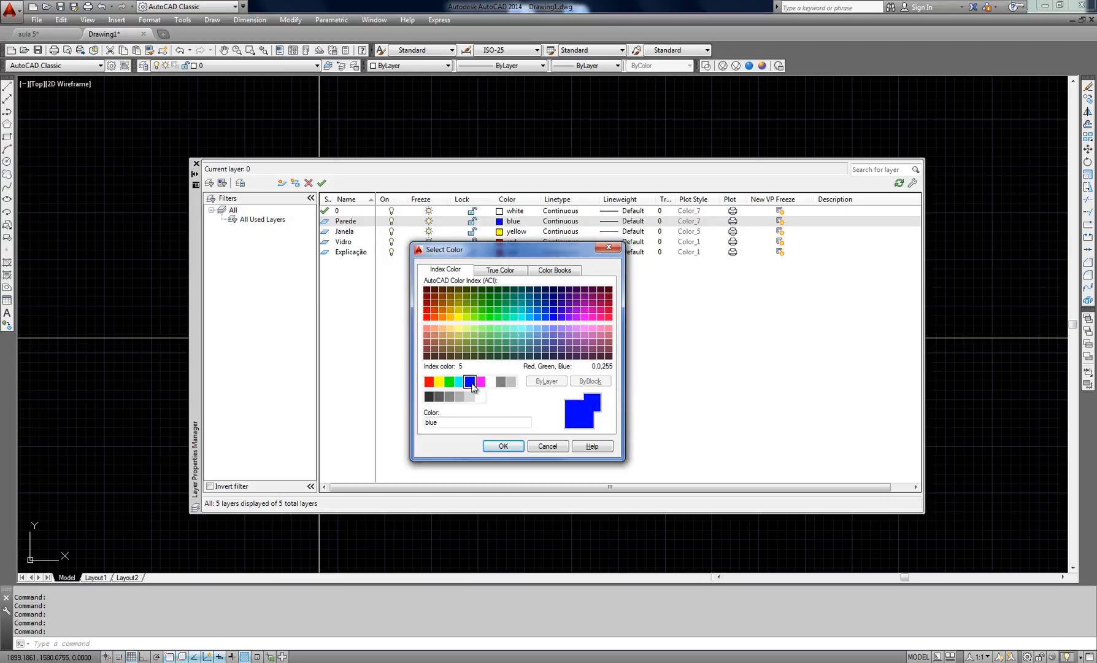
pyautogui.click(479, 381)
pyautogui.click(489, 381)
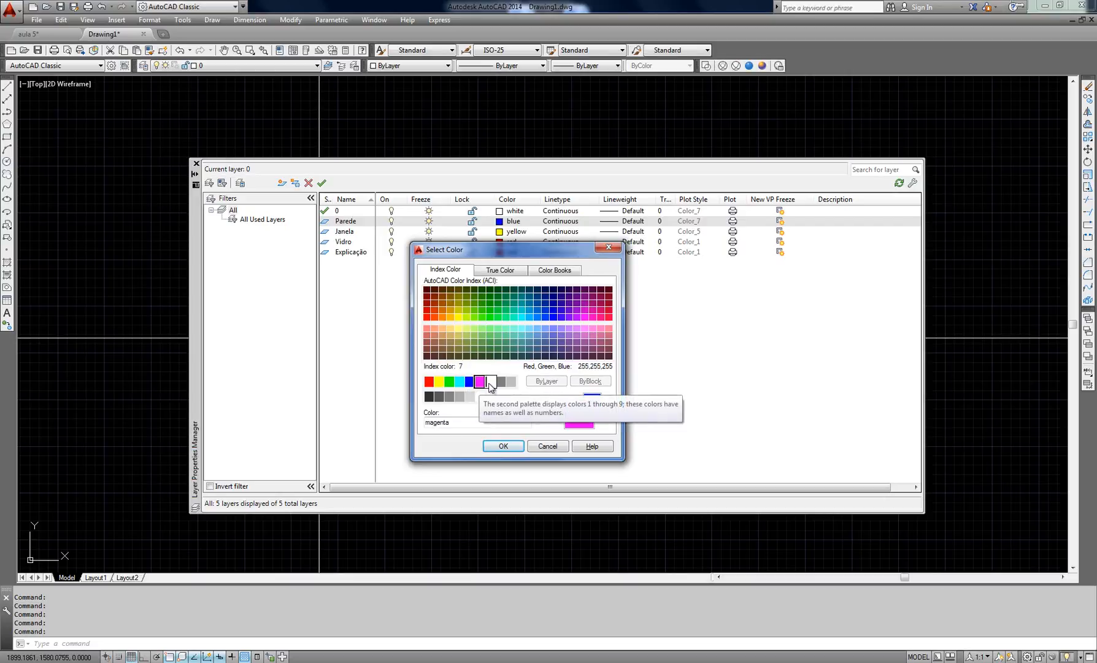
pyautogui.click(502, 382)
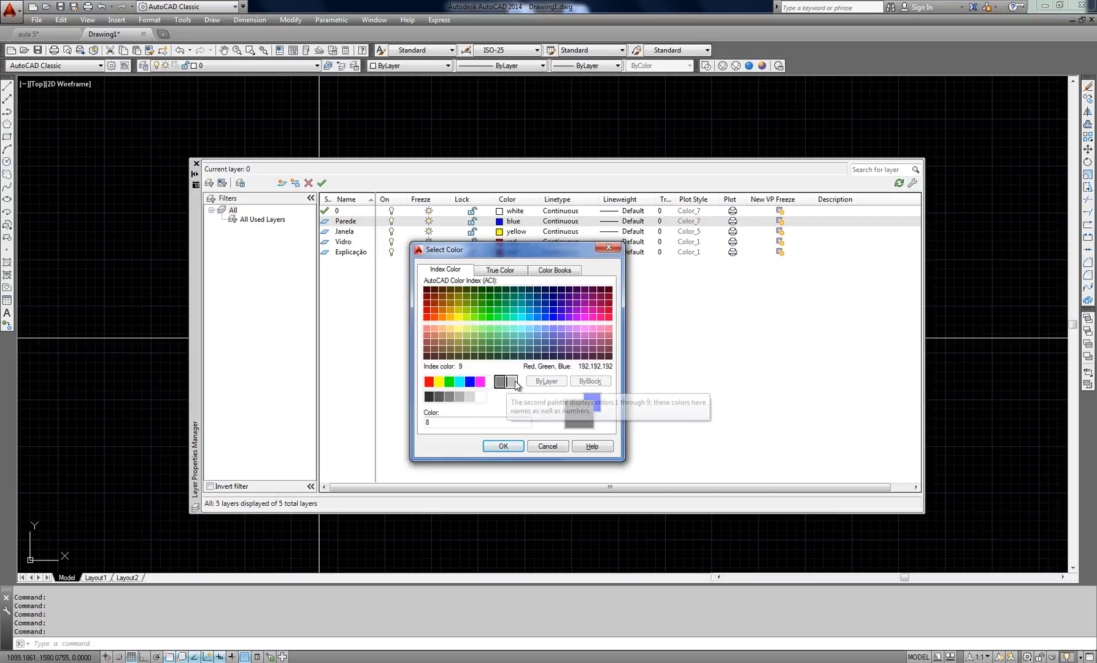
pyautogui.click(512, 382)
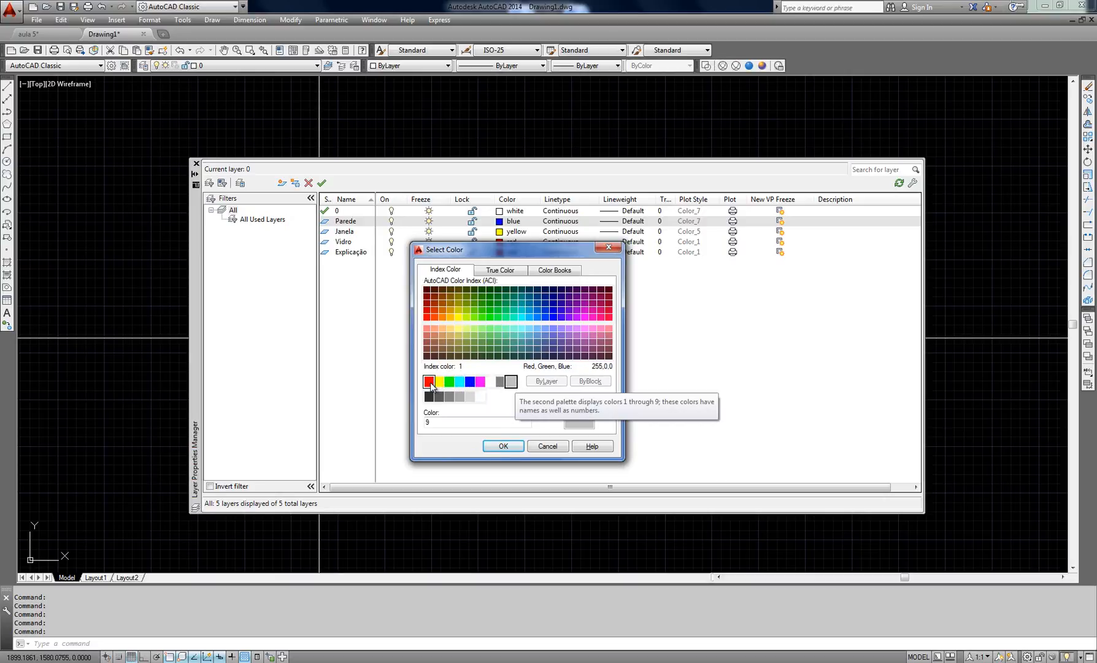
pyautogui.click(429, 381)
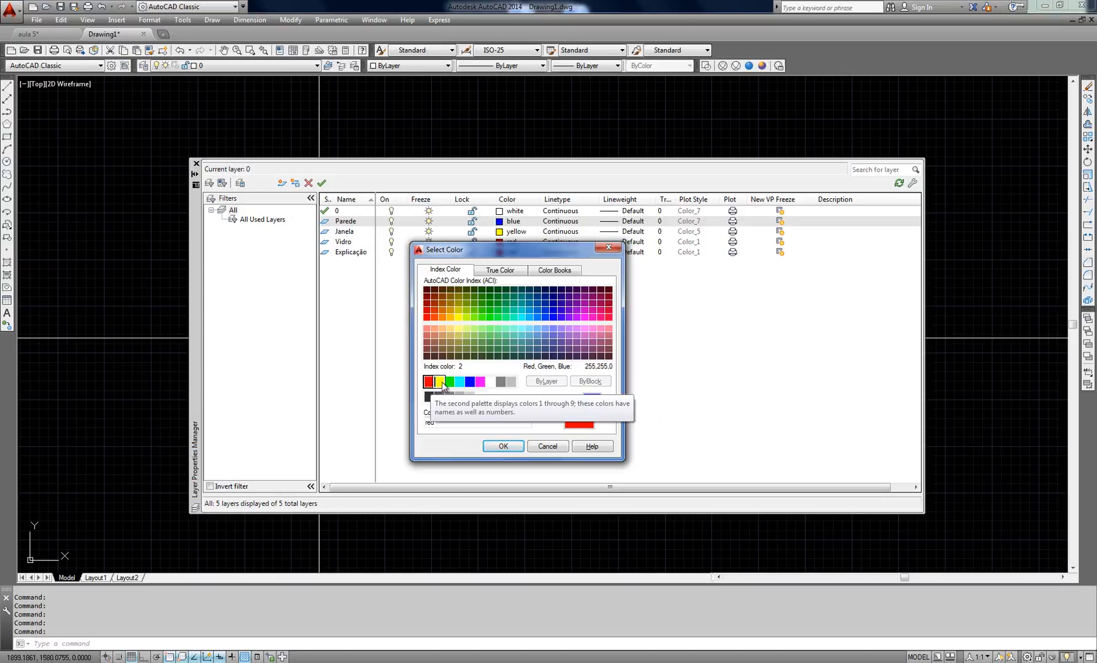
pyautogui.click(481, 382)
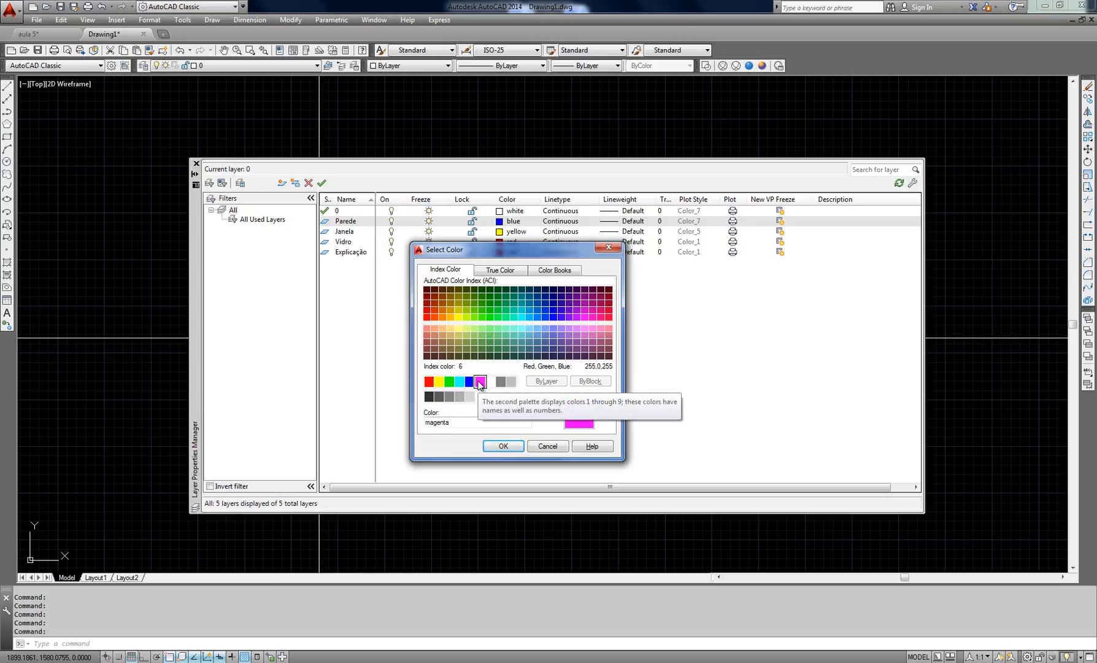
# Move the Select Color dialog upward and preview the gray shades between 250 and 255, ending on 251.
pyautogui.moveTo(505, 250); pyautogui.dragTo(510, 224)
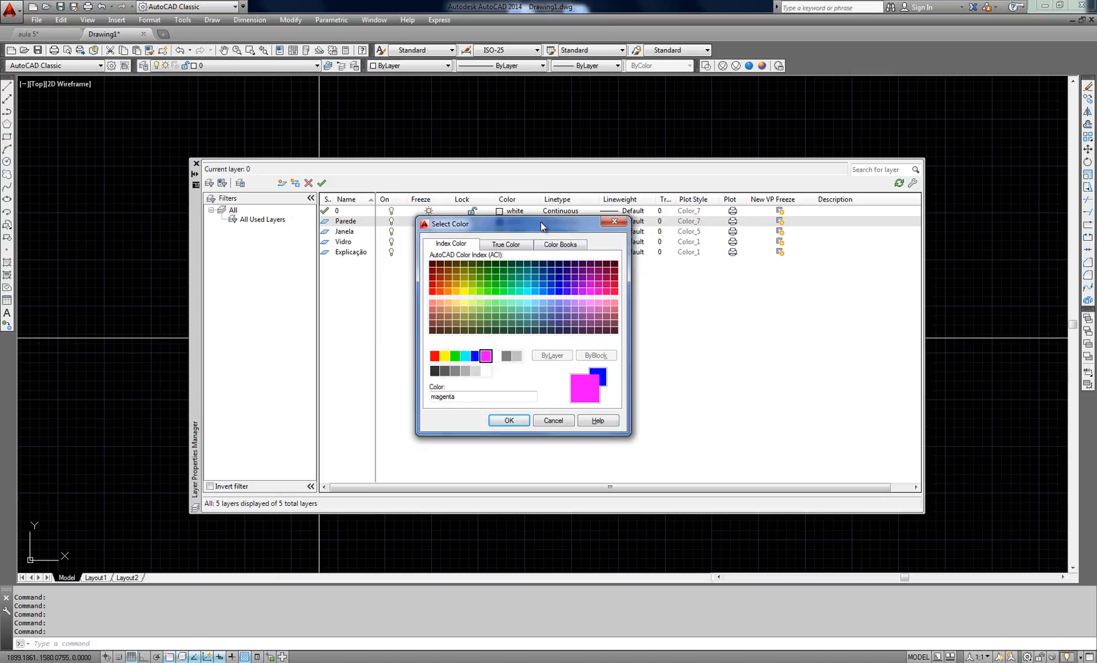
pyautogui.moveTo(540, 221); pyautogui.dragTo(534, 211)
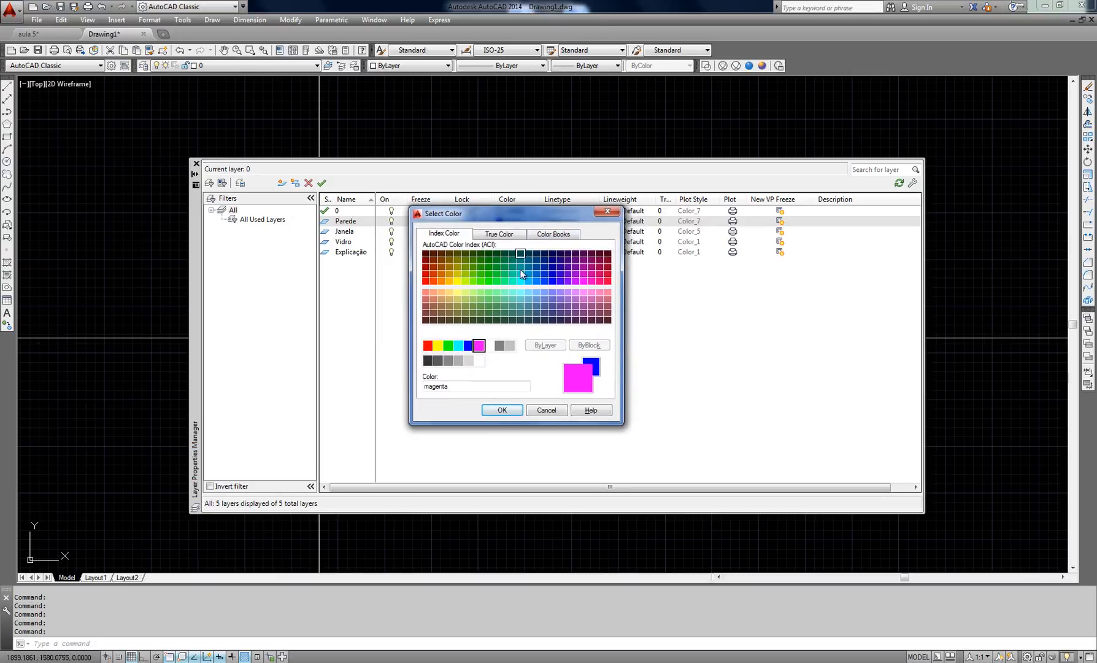
pyautogui.click(427, 360)
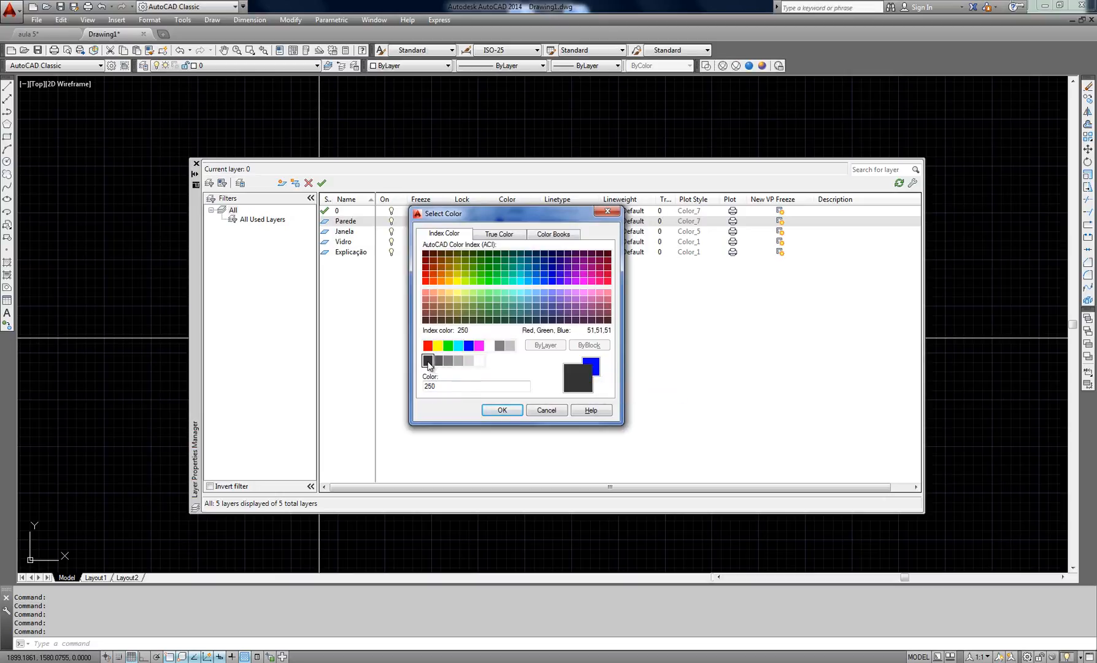
pyautogui.click(479, 361)
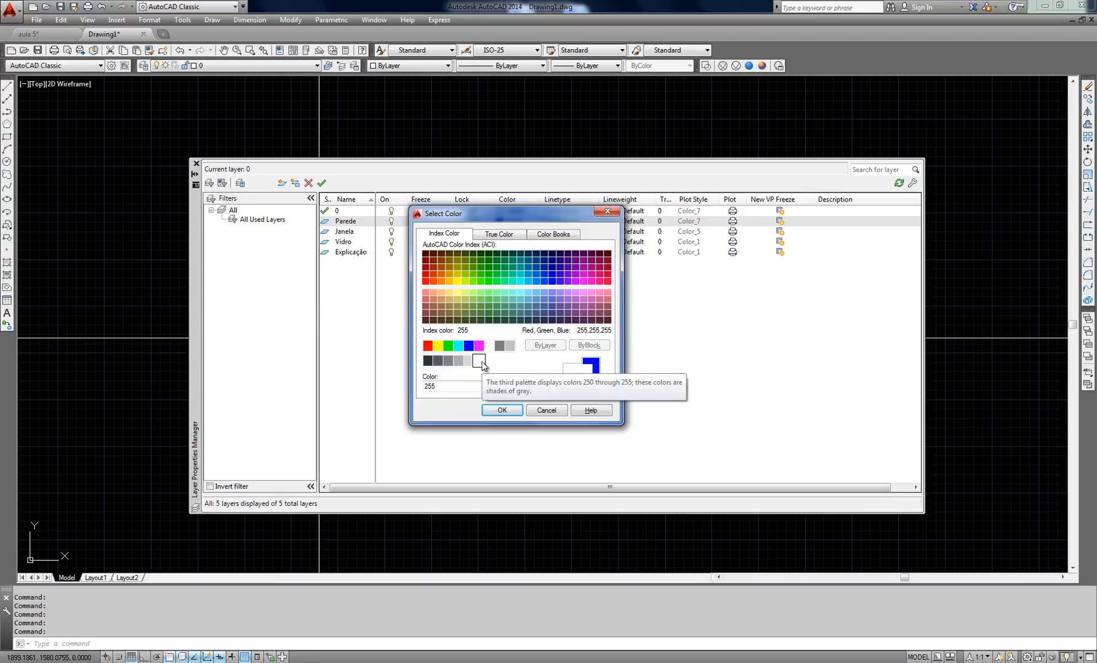
pyautogui.click(427, 361)
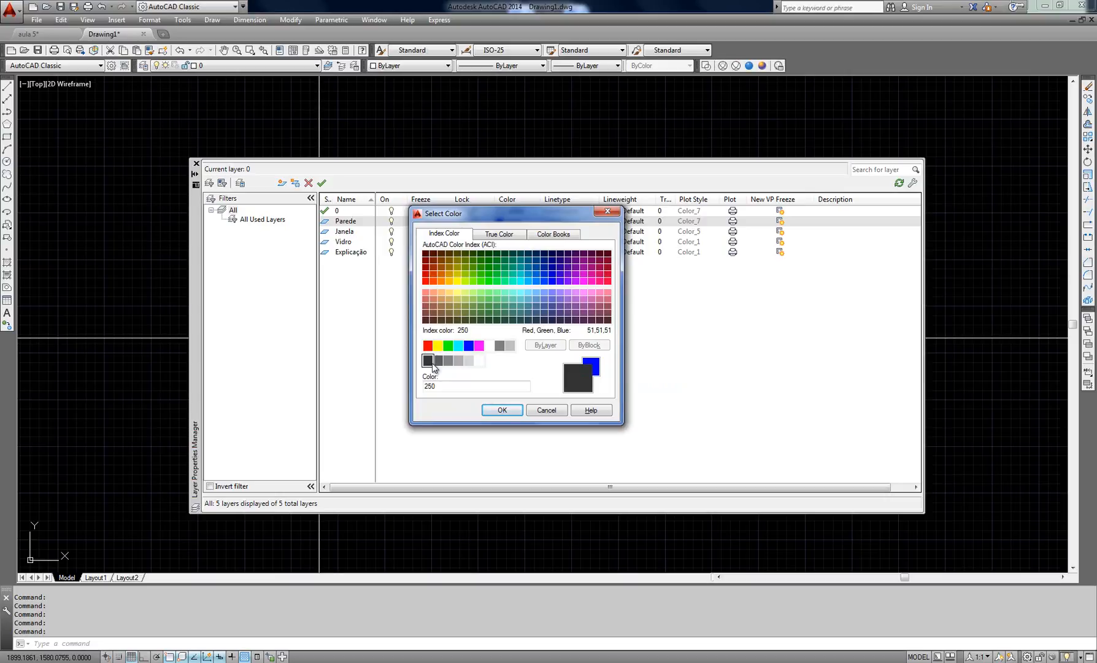
pyautogui.click(479, 361)
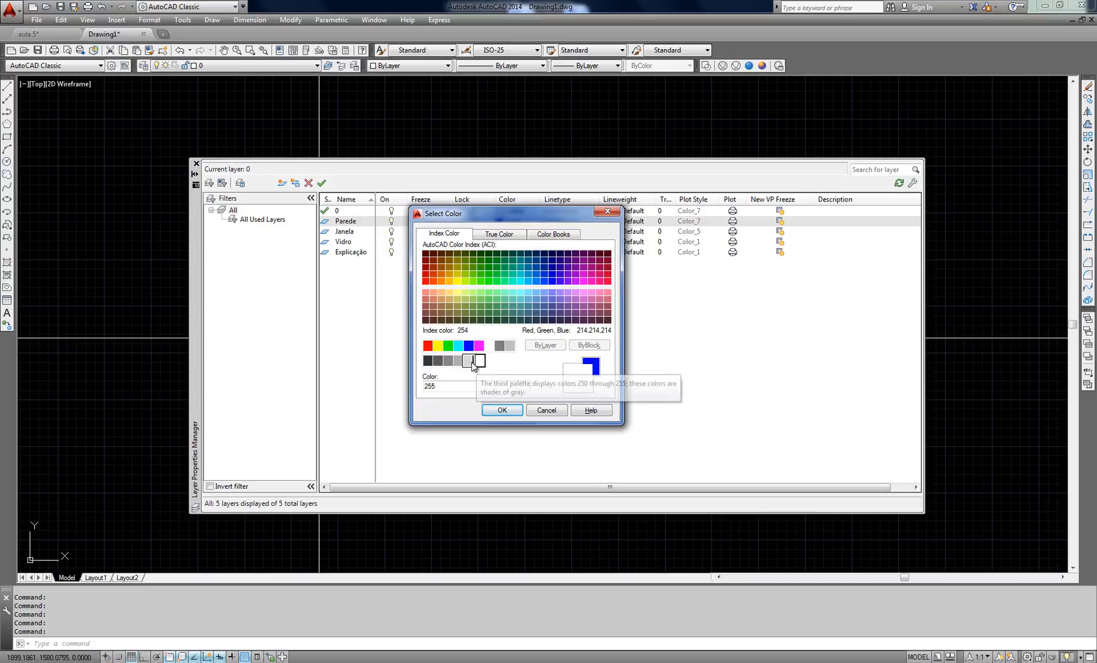
pyautogui.click(457, 362)
pyautogui.click(448, 361)
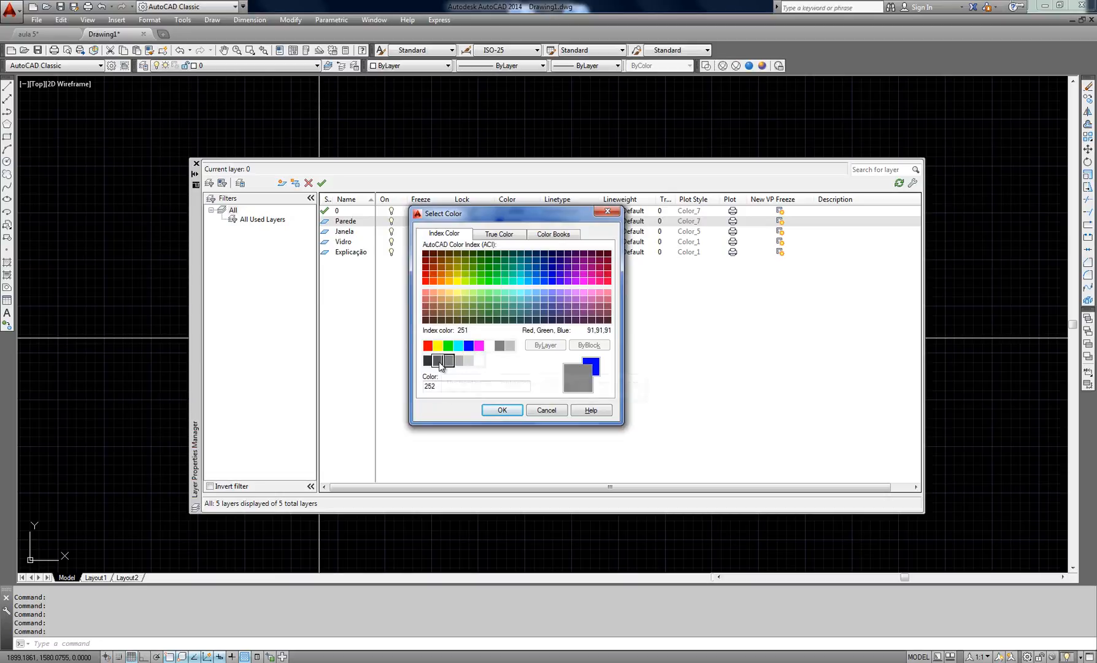
pyautogui.click(438, 361)
pyautogui.click(428, 360)
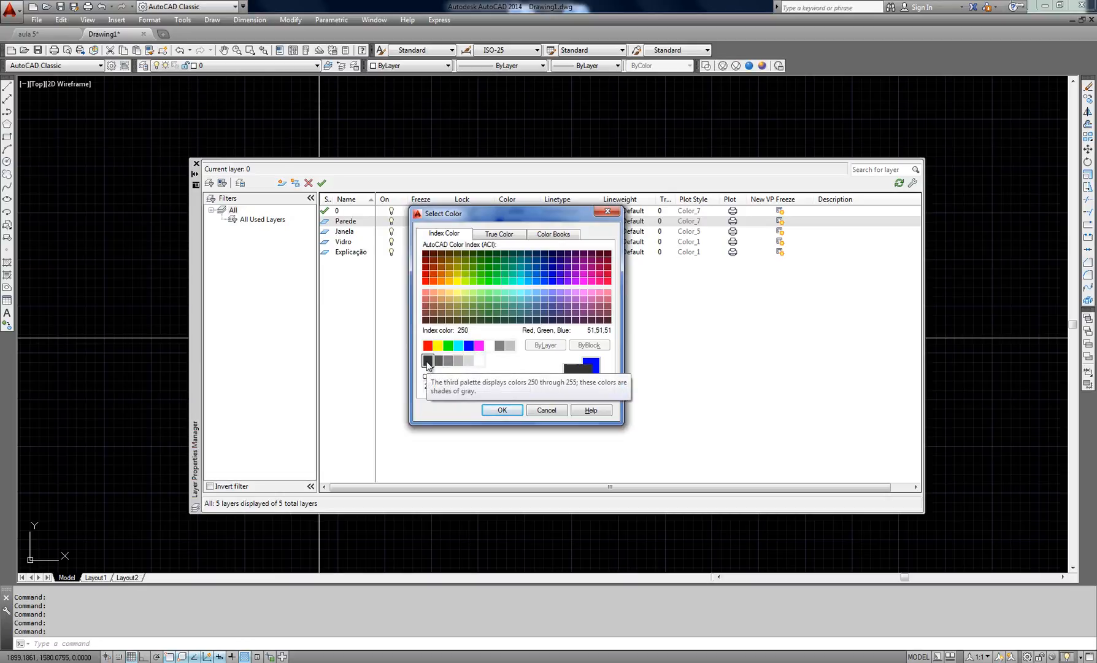
pyautogui.click(479, 363)
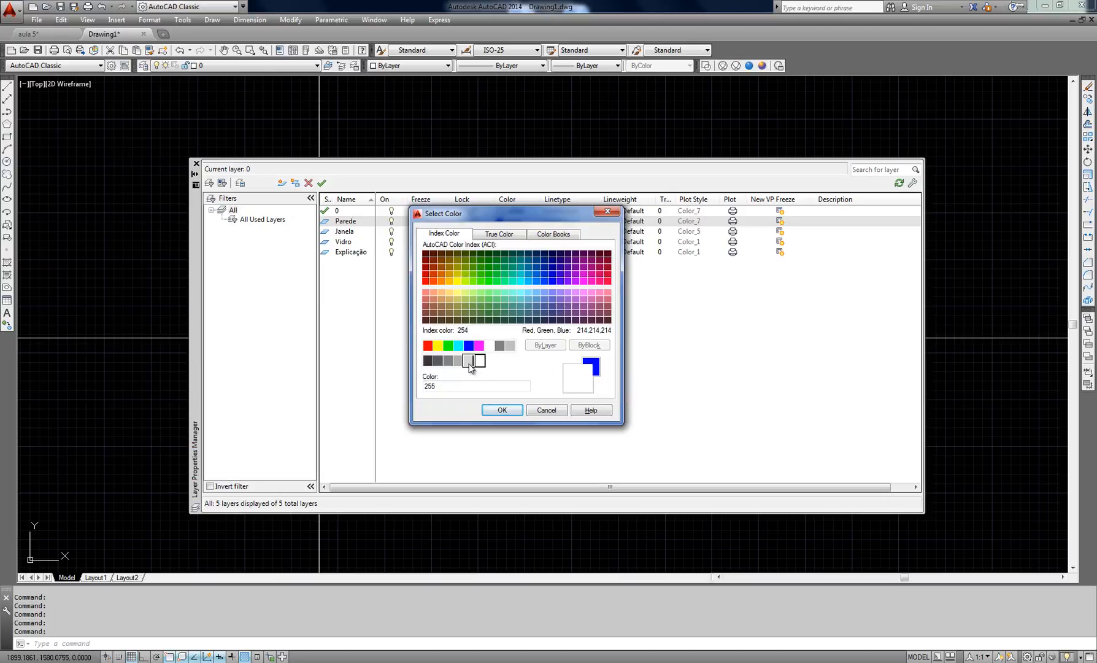
pyautogui.click(469, 364)
pyautogui.click(459, 363)
pyautogui.click(447, 362)
pyautogui.click(428, 361)
pyautogui.click(437, 360)
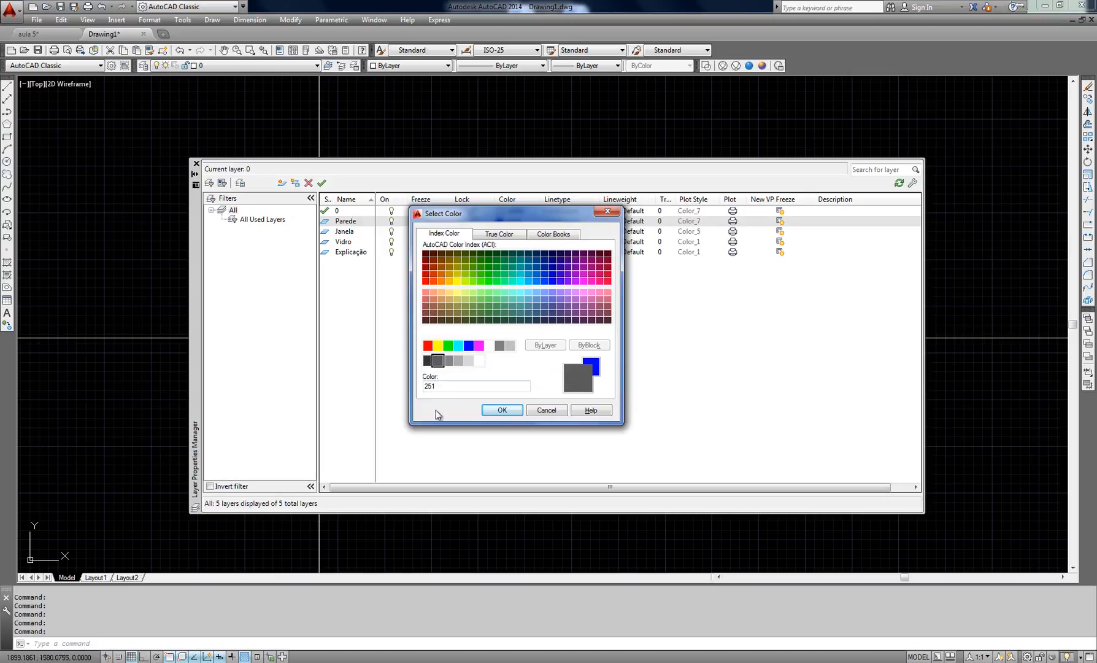
# Reposition the Select Color dialog and set the Parede layer's color to orange index color 32.
pyautogui.moveTo(489, 221); pyautogui.dragTo(542, 249)
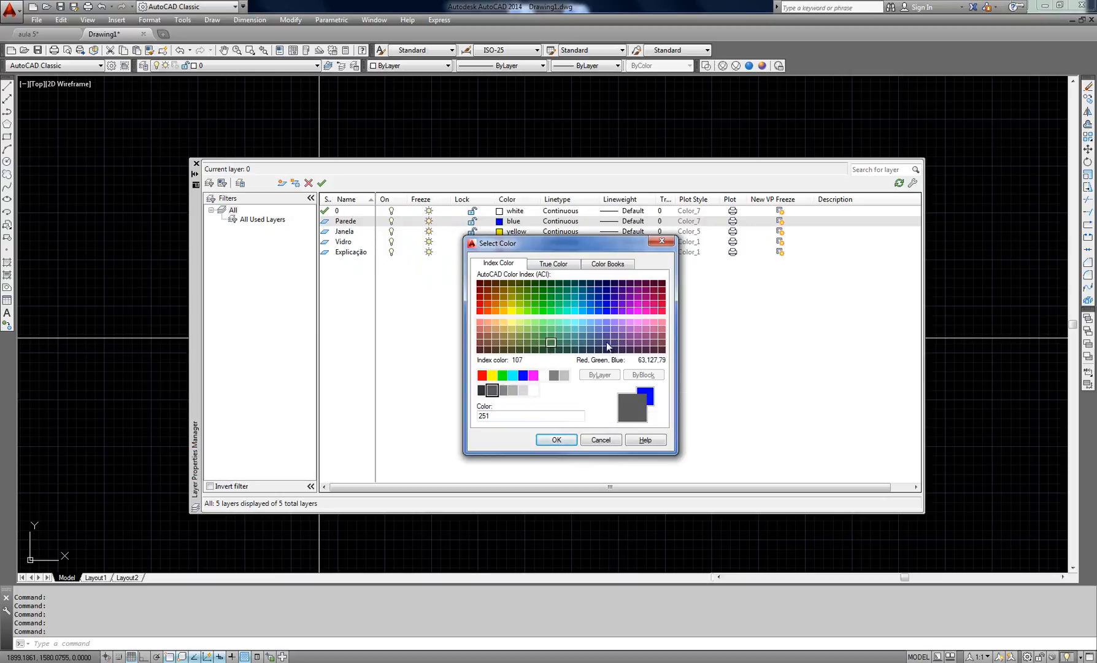
pyautogui.click(496, 305)
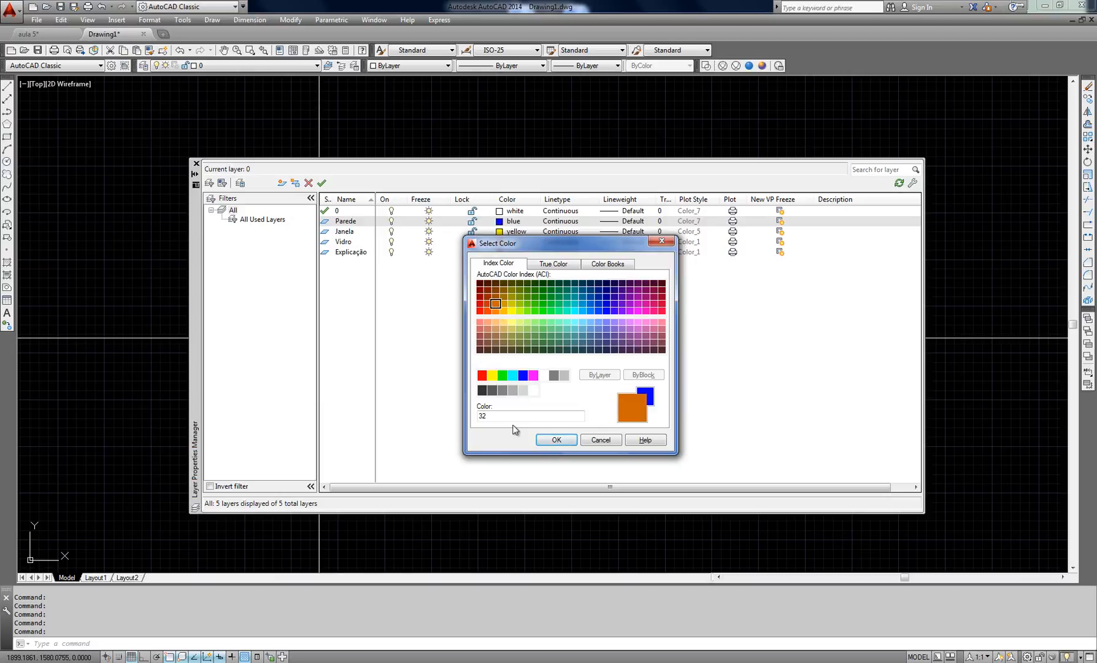
pyautogui.click(556, 440)
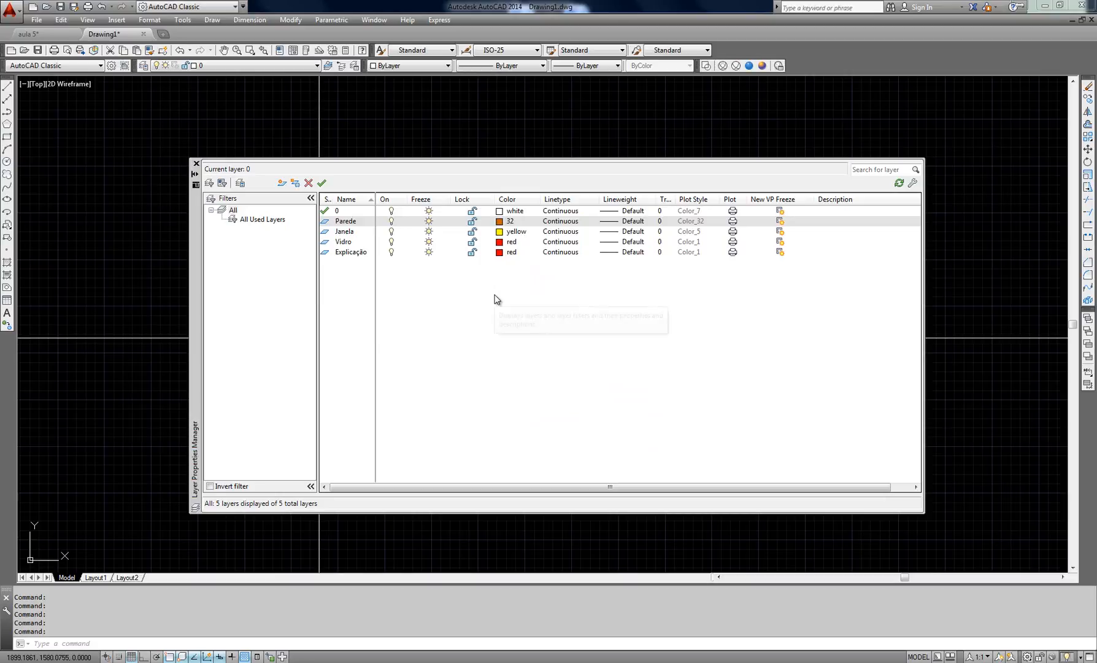
# Close the Layer Properties Manager and reopen it with the LA command.
pyautogui.click(343, 305)
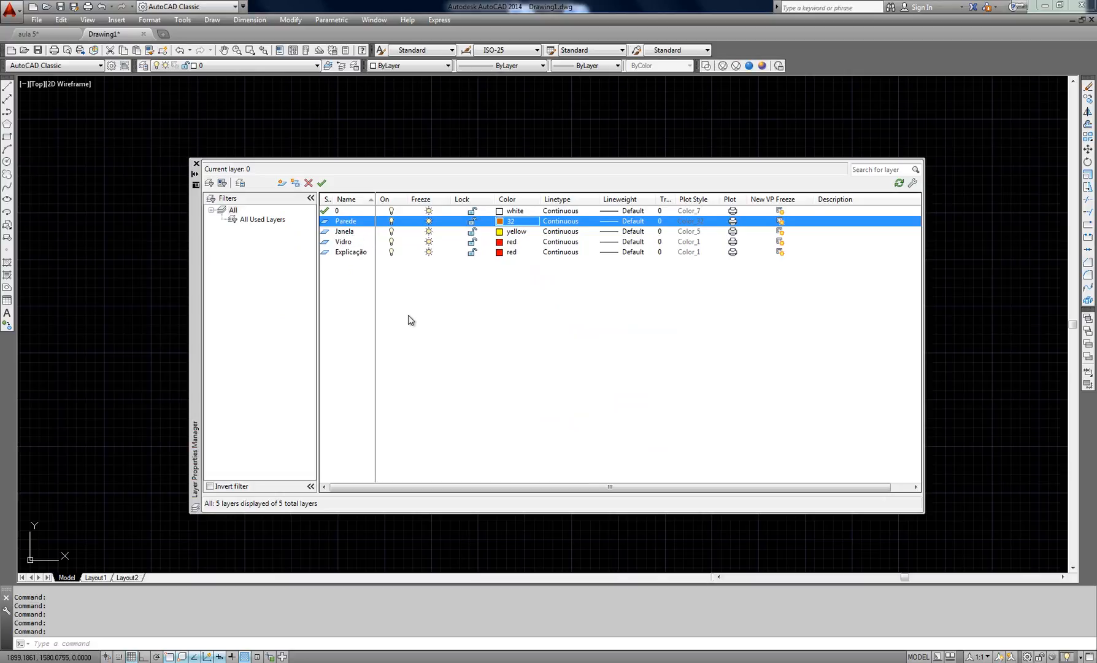
pyautogui.click(197, 164)
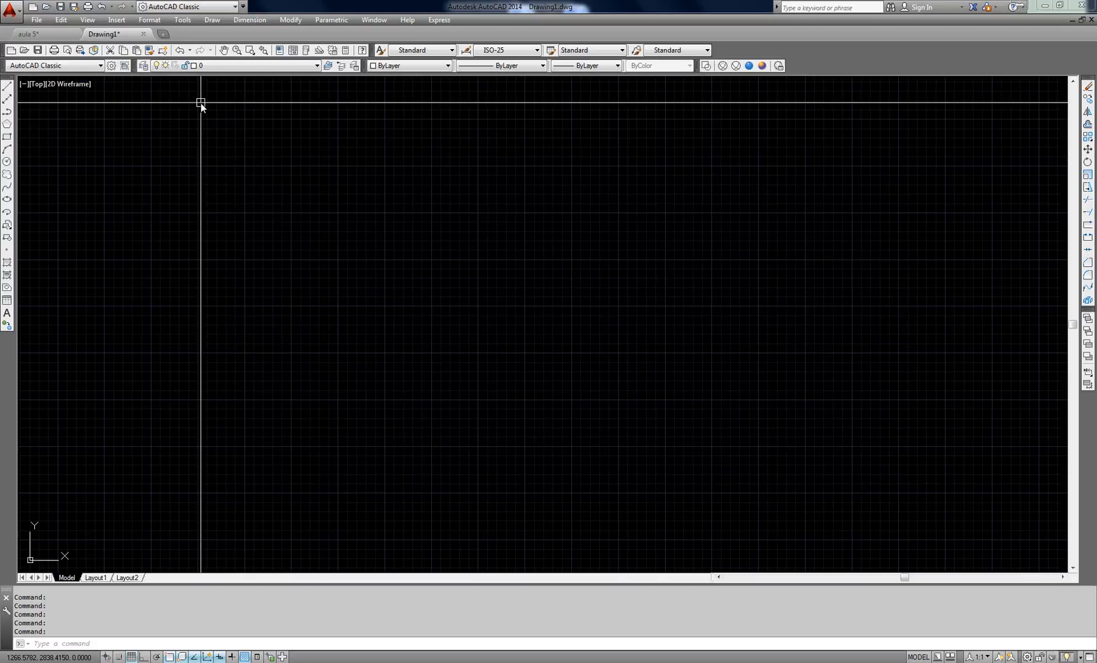
pyautogui.write('LA')
pyautogui.press('Return')
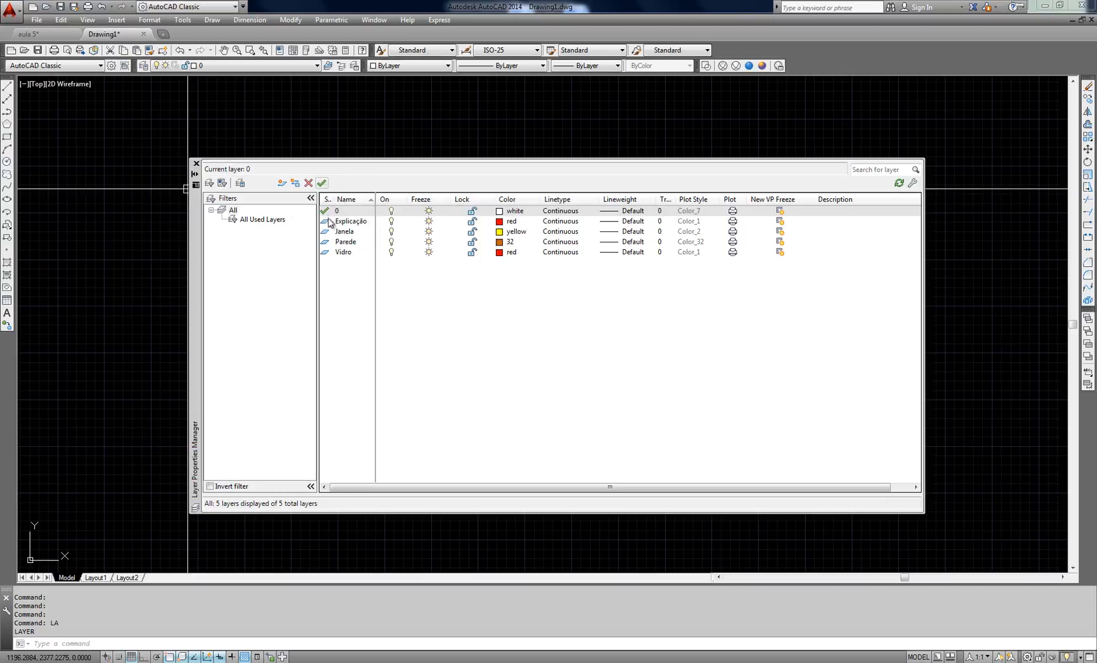
# Make Parede the current layer in place of layer 0.
pyautogui.click(325, 214)
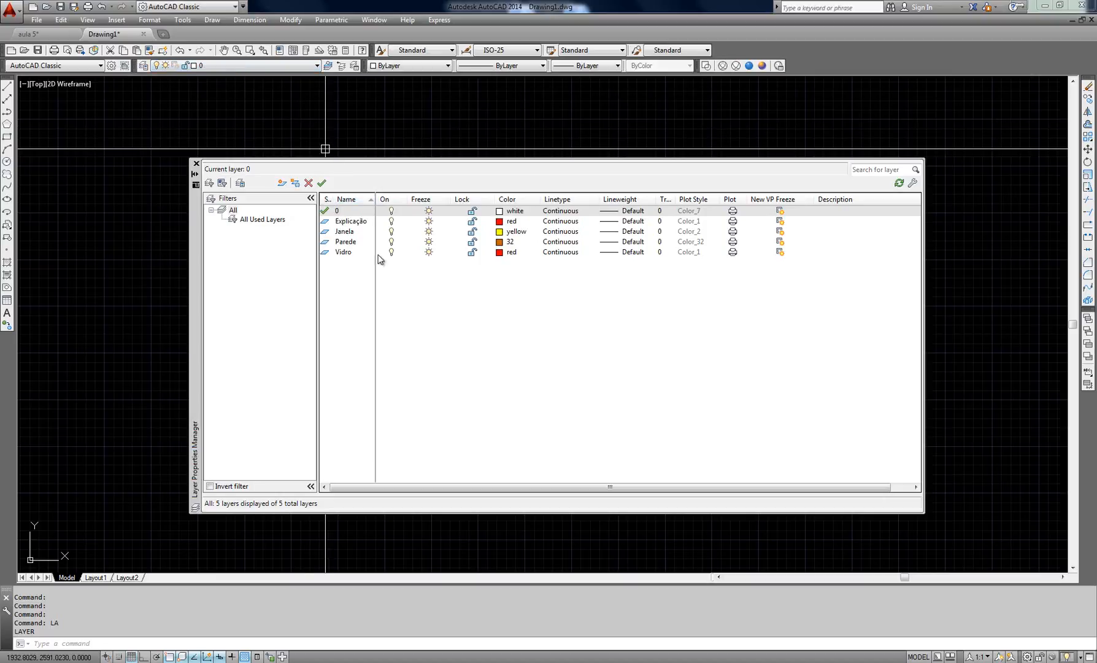
pyautogui.click(345, 243)
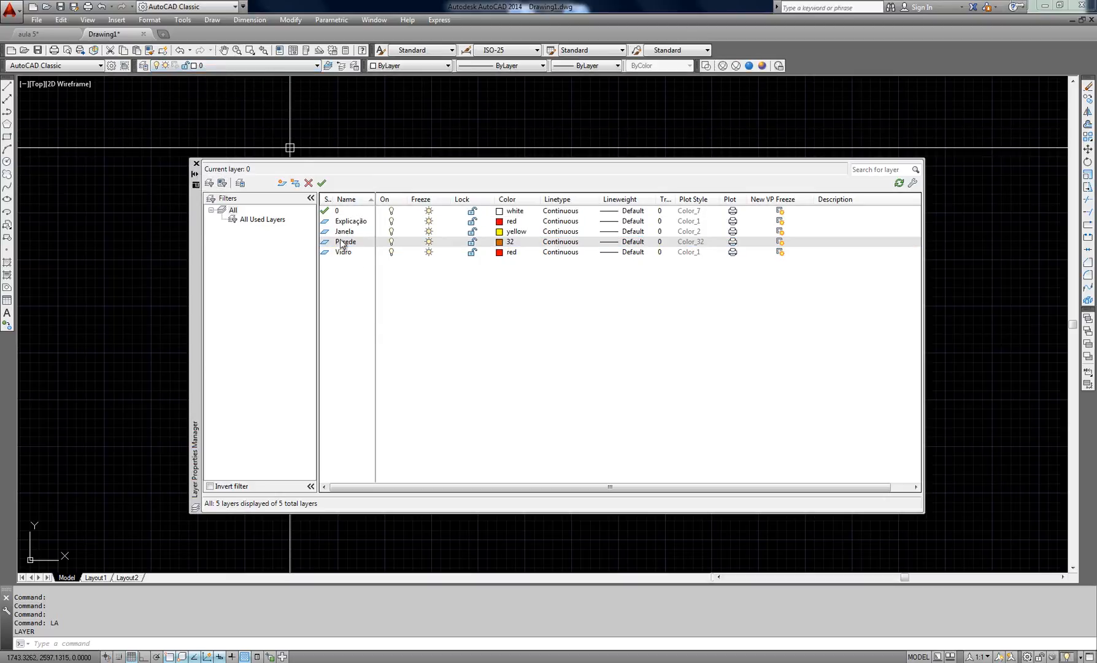
pyautogui.click(322, 183)
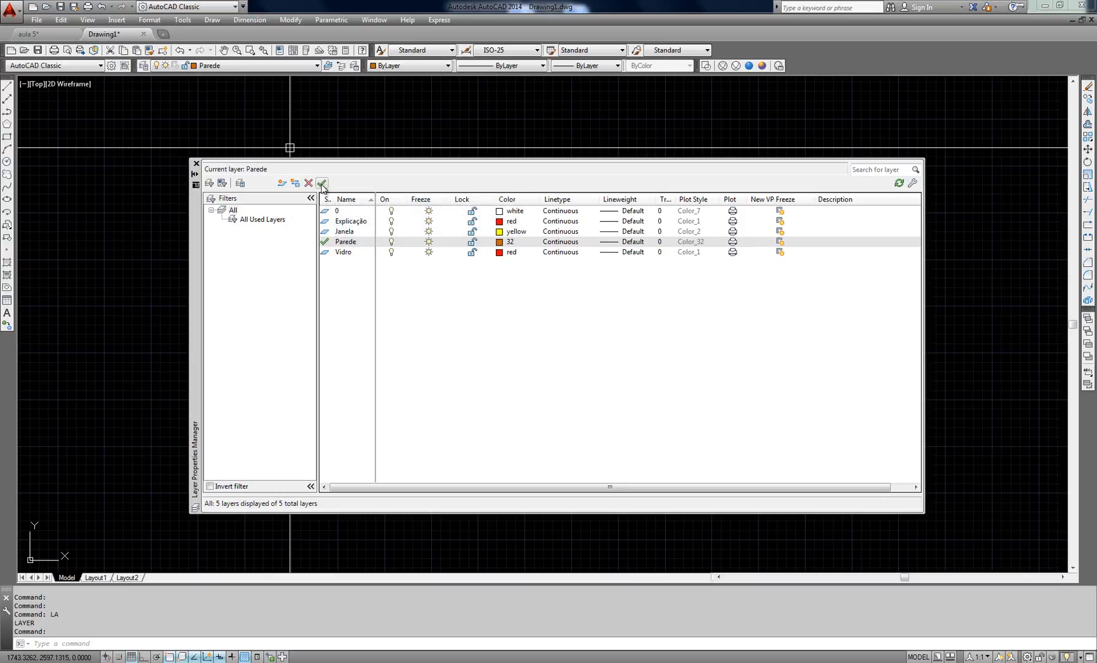
# Set the Parede layer's color to blue, index color 5.
pyautogui.click(347, 241)
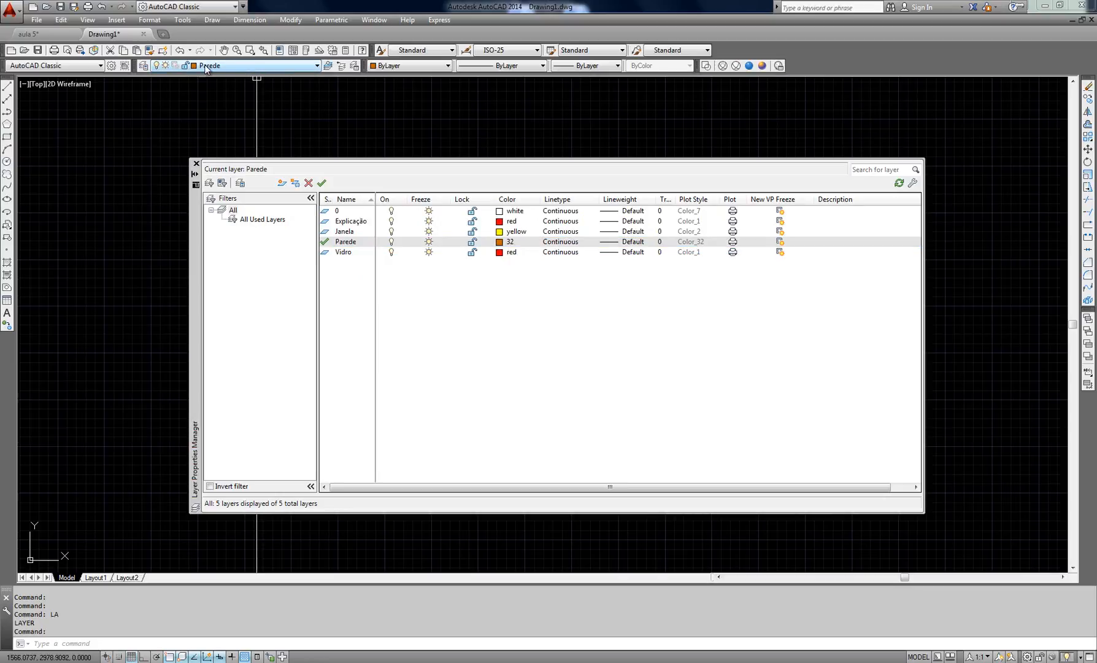
pyautogui.click(500, 243)
pyautogui.click(522, 374)
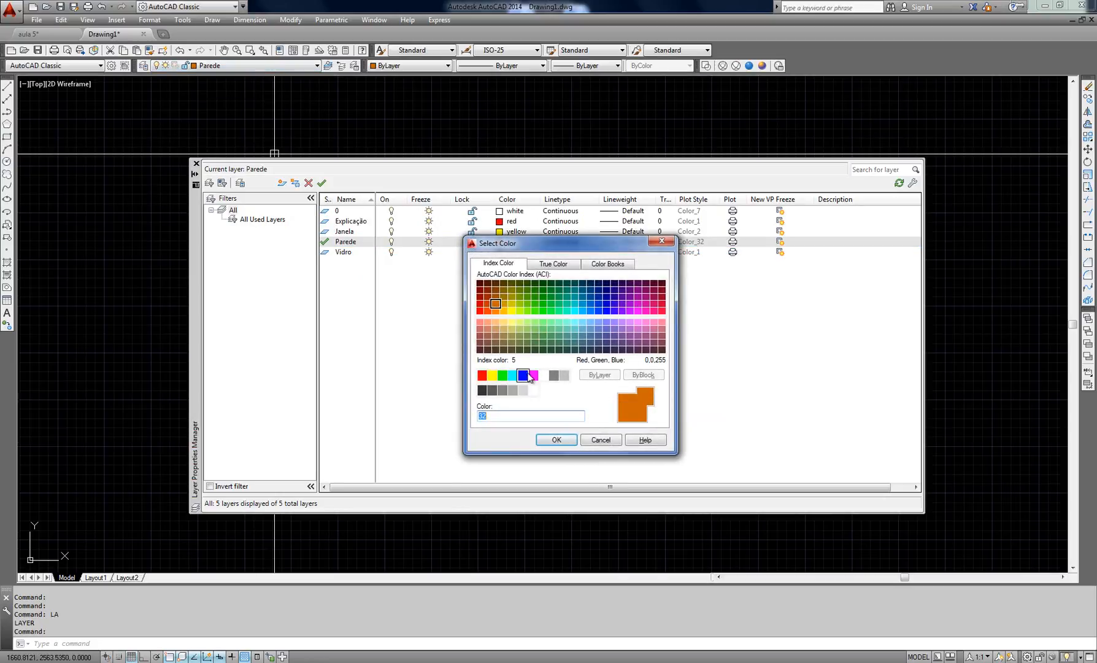
pyautogui.click(555, 440)
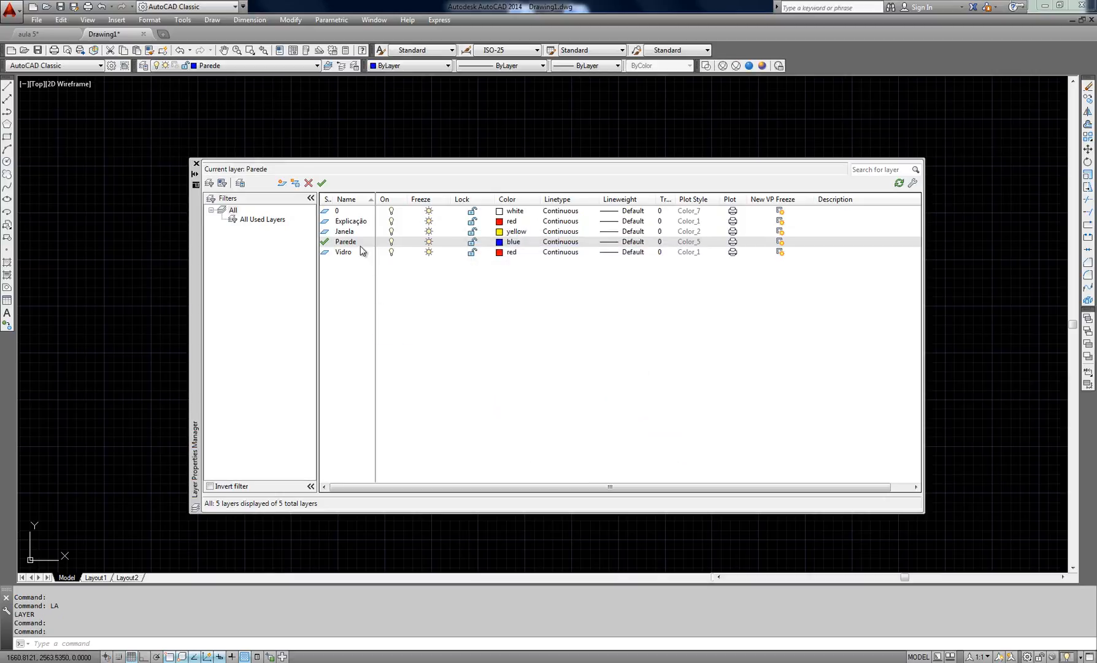
# Set the Explicação layer's color to orange index color 30 and close the Layer Properties Manager.
pyautogui.click(356, 222)
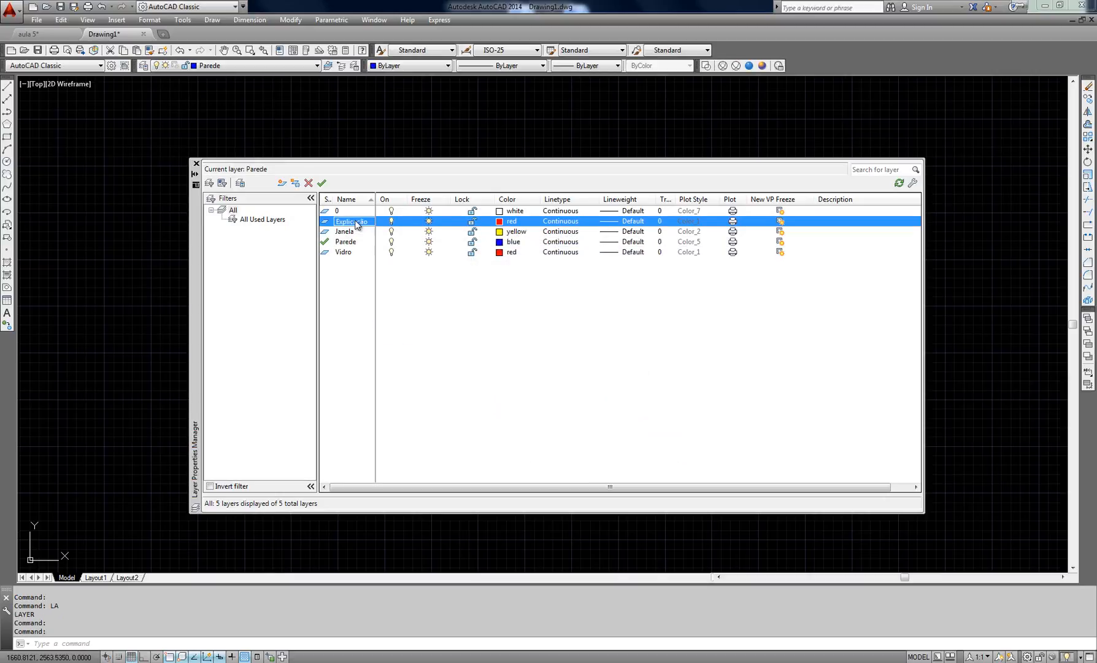
pyautogui.click(500, 221)
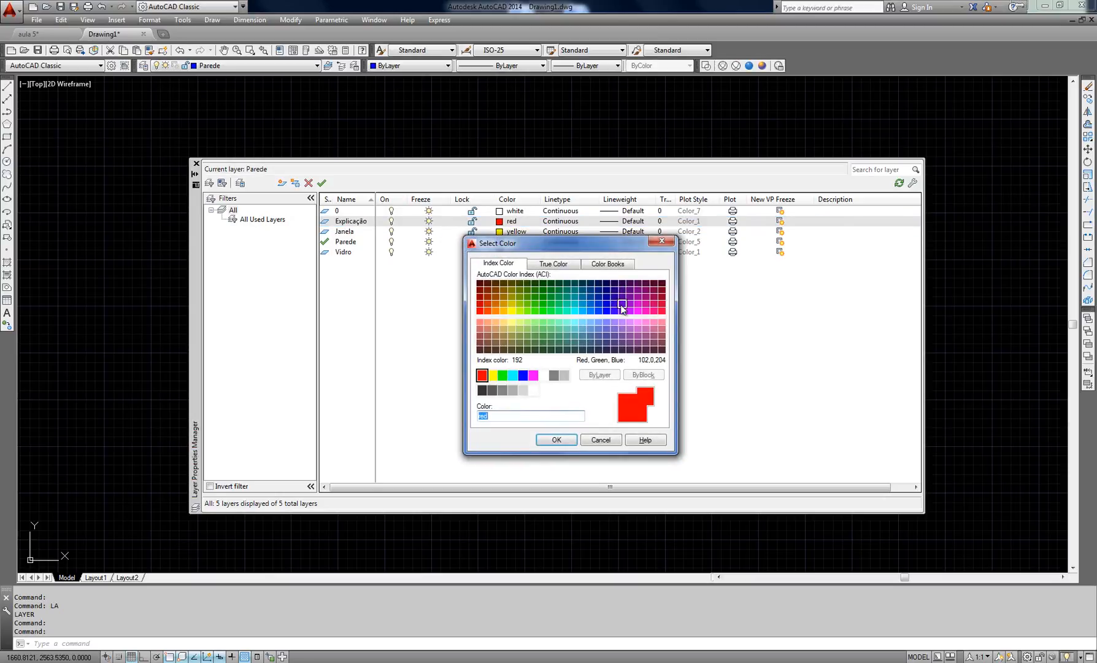
pyautogui.click(496, 304)
pyautogui.click(495, 310)
pyautogui.click(562, 443)
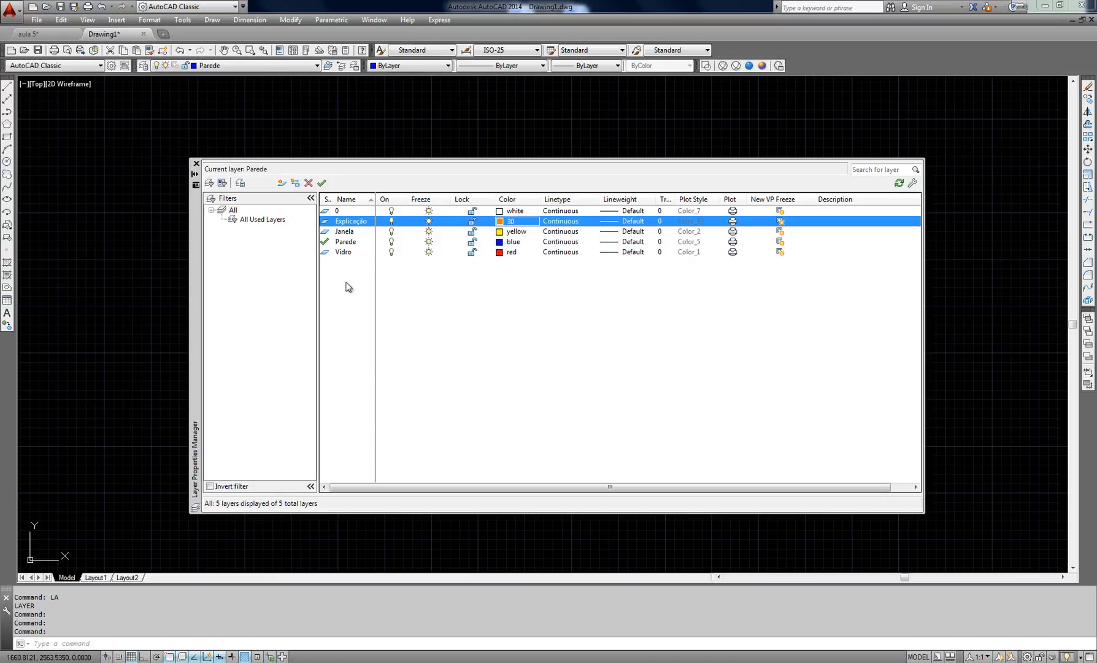
pyautogui.click(337, 243)
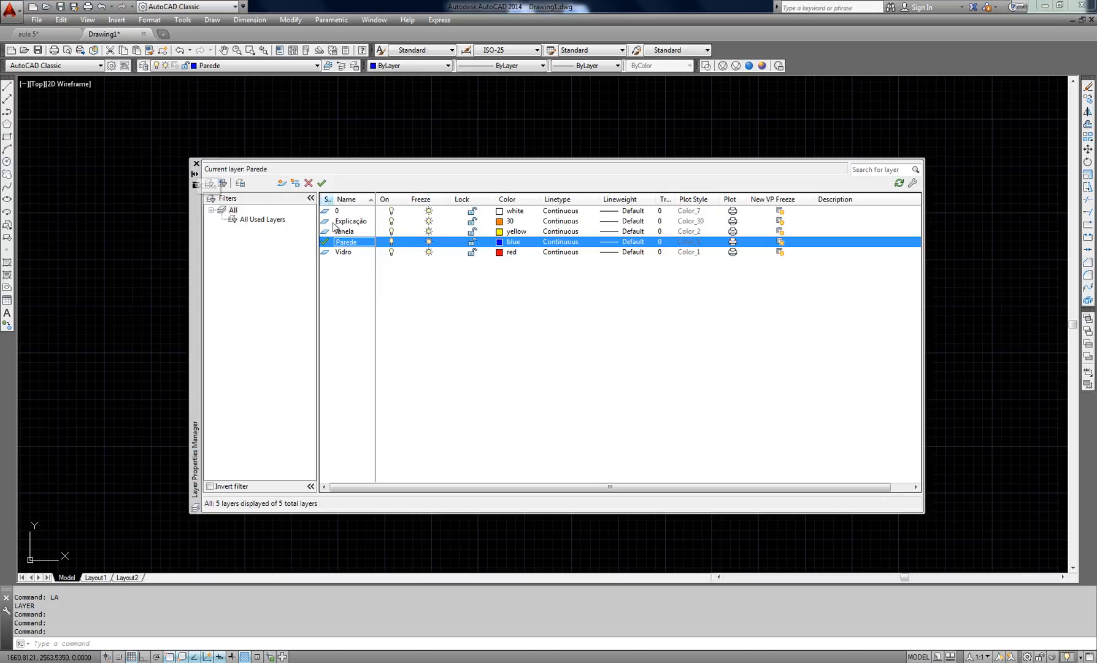
pyautogui.click(196, 164)
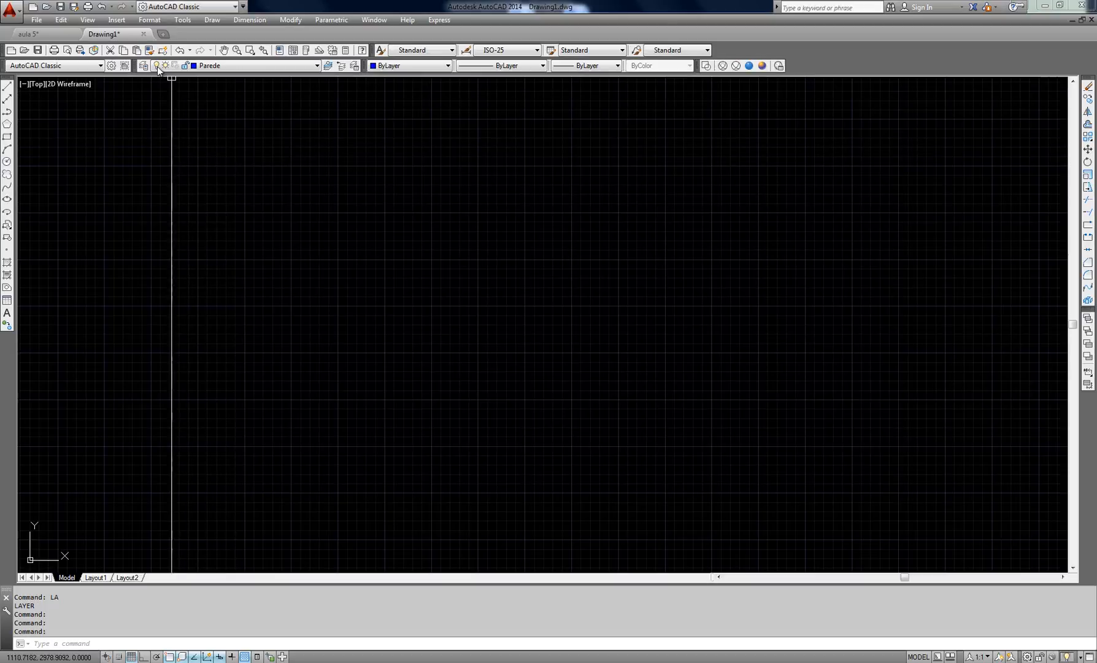
# Review the layer list, and switch the current layer to Vidro, Explicação, Janela and back to Parede.
pyautogui.click(301, 67)
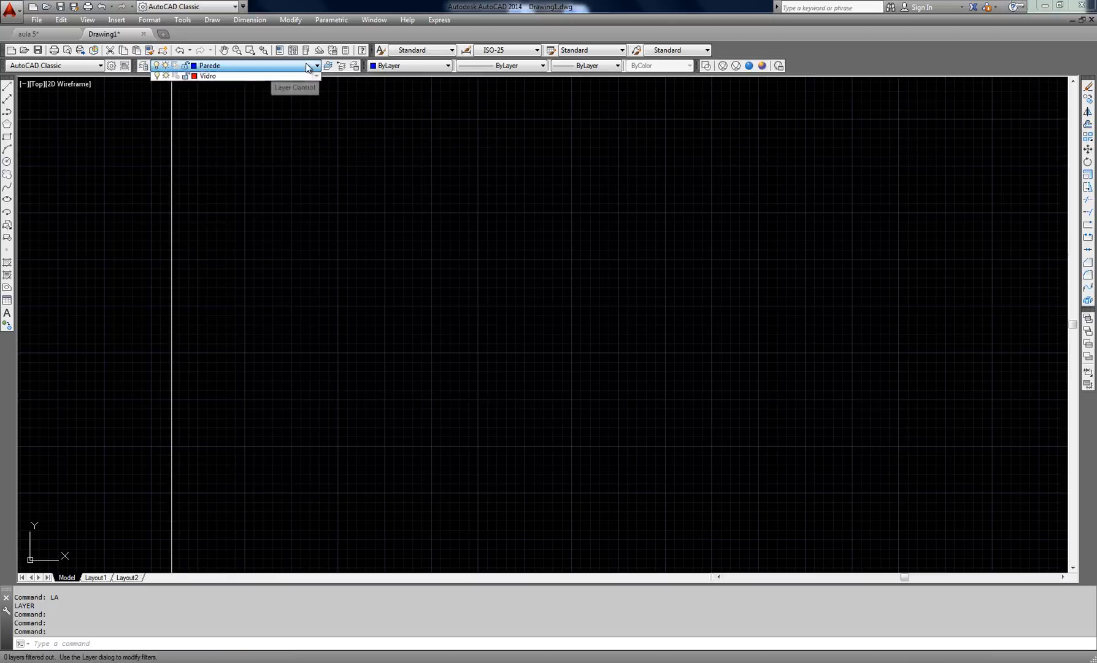
pyautogui.click(307, 68)
pyautogui.click(307, 68)
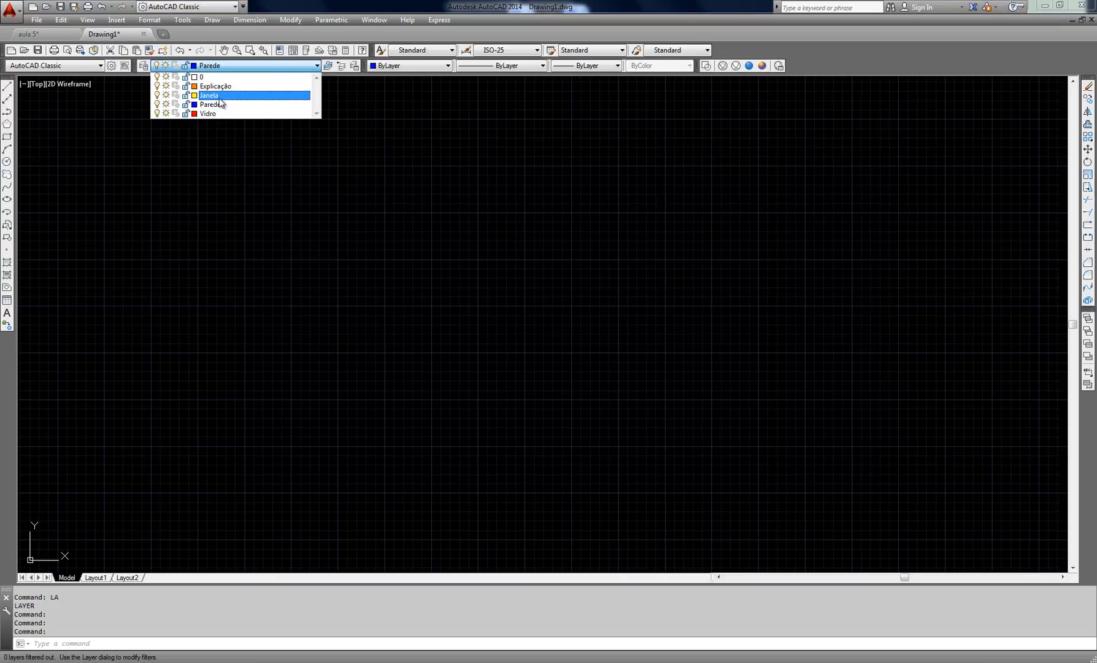
pyautogui.click(415, 176)
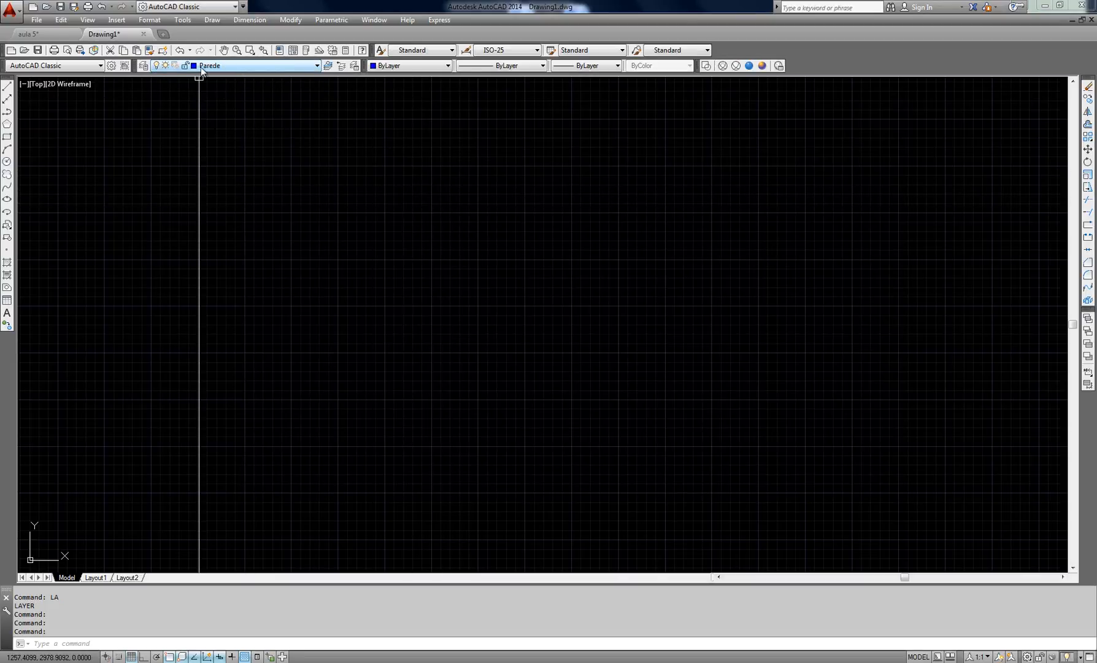
pyautogui.click(229, 68)
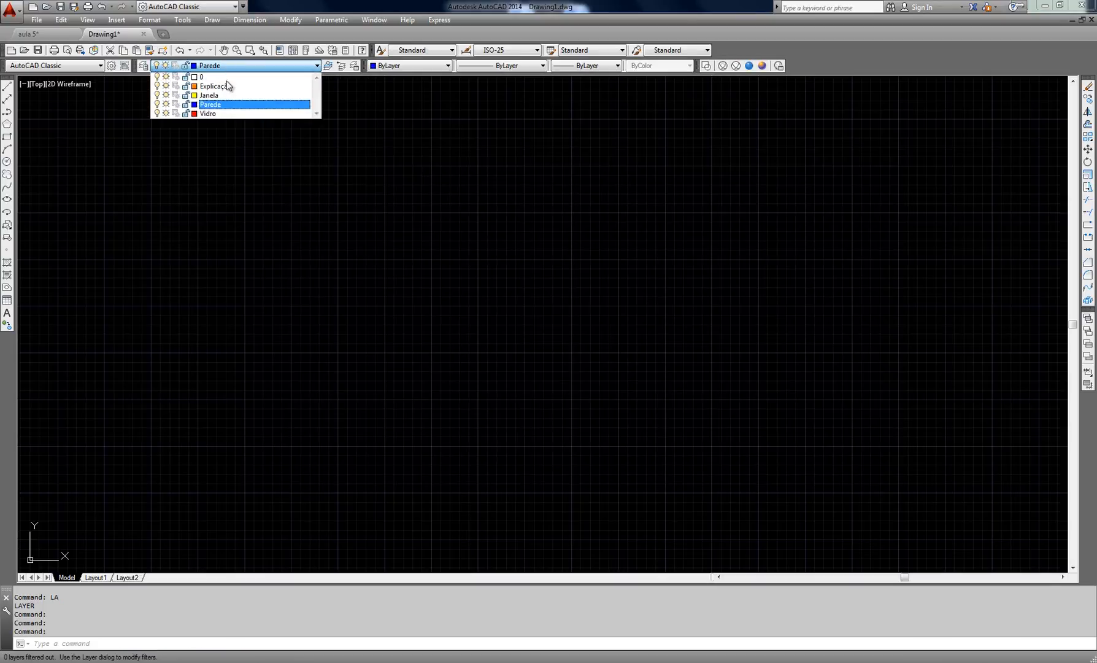
pyautogui.click(225, 114)
pyautogui.click(229, 65)
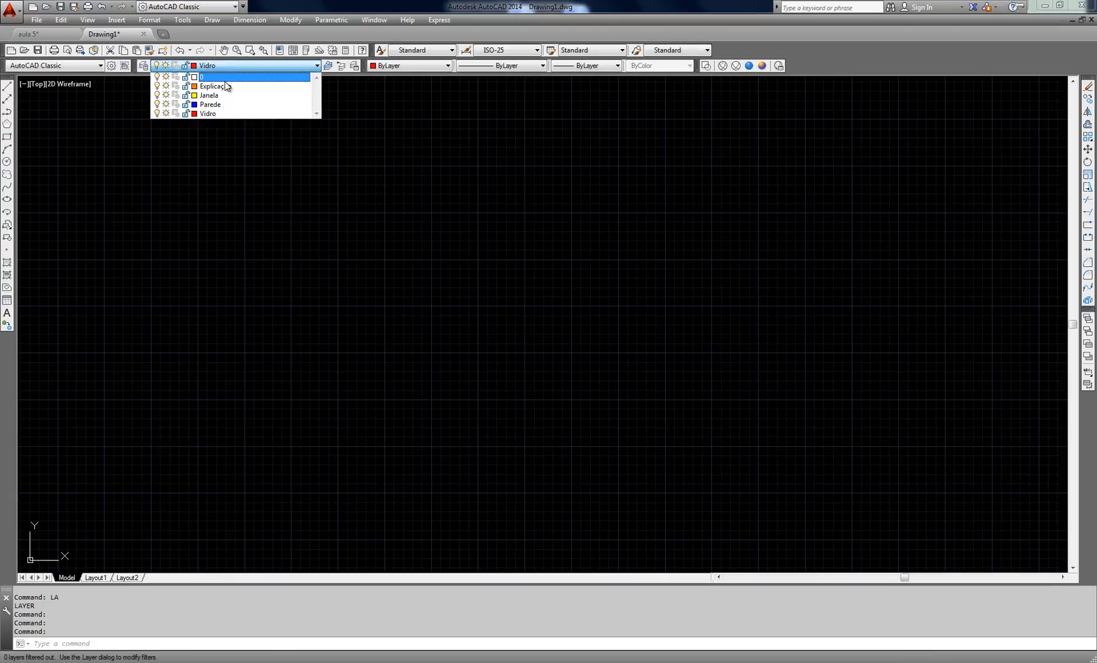
pyautogui.click(216, 86)
pyautogui.click(222, 66)
pyautogui.click(221, 96)
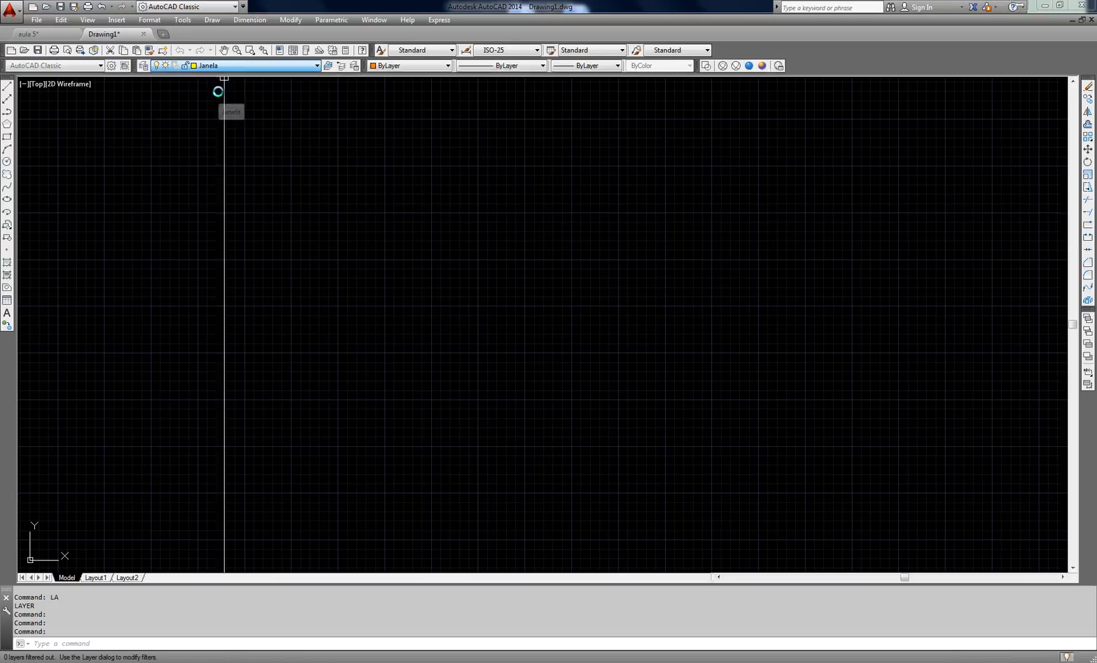
pyautogui.click(219, 65)
pyautogui.click(219, 105)
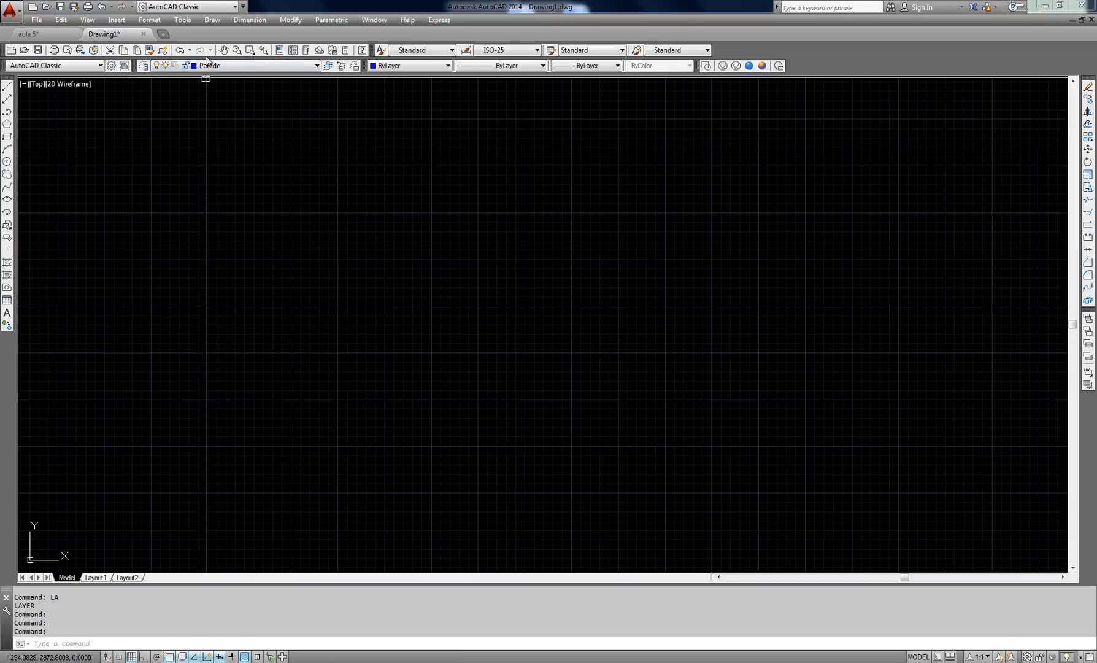
# Copy the whole floor plan from the aula 5 drawing, paste it into Drawing1 and zoom to its extents.
pyautogui.click(50, 30)
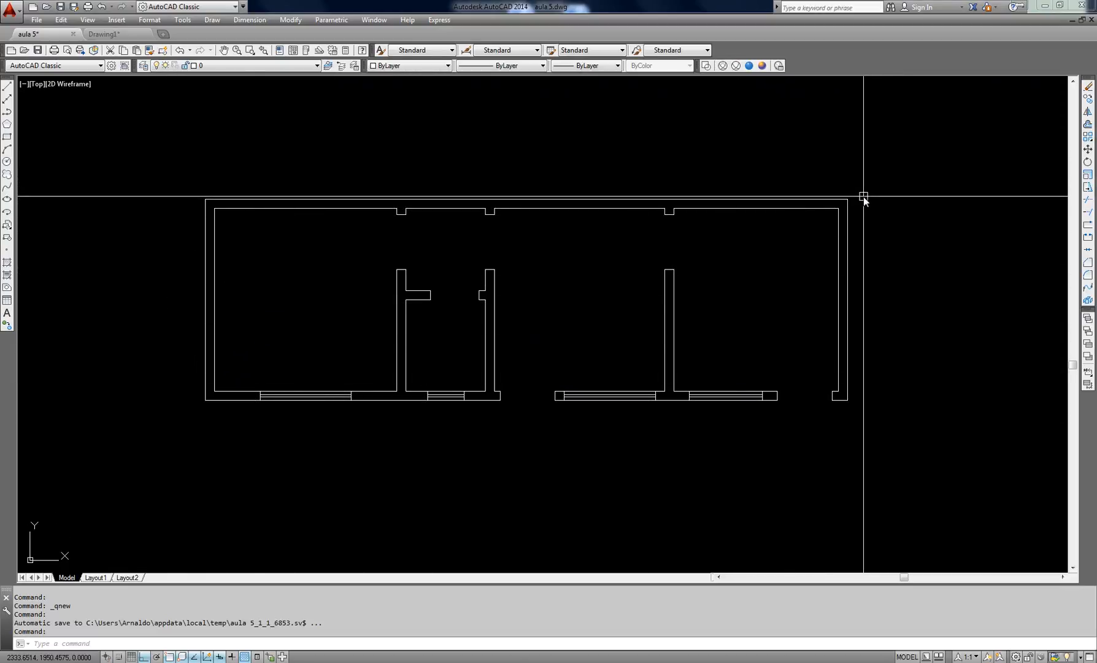
pyautogui.click(891, 153)
pyautogui.click(107, 435)
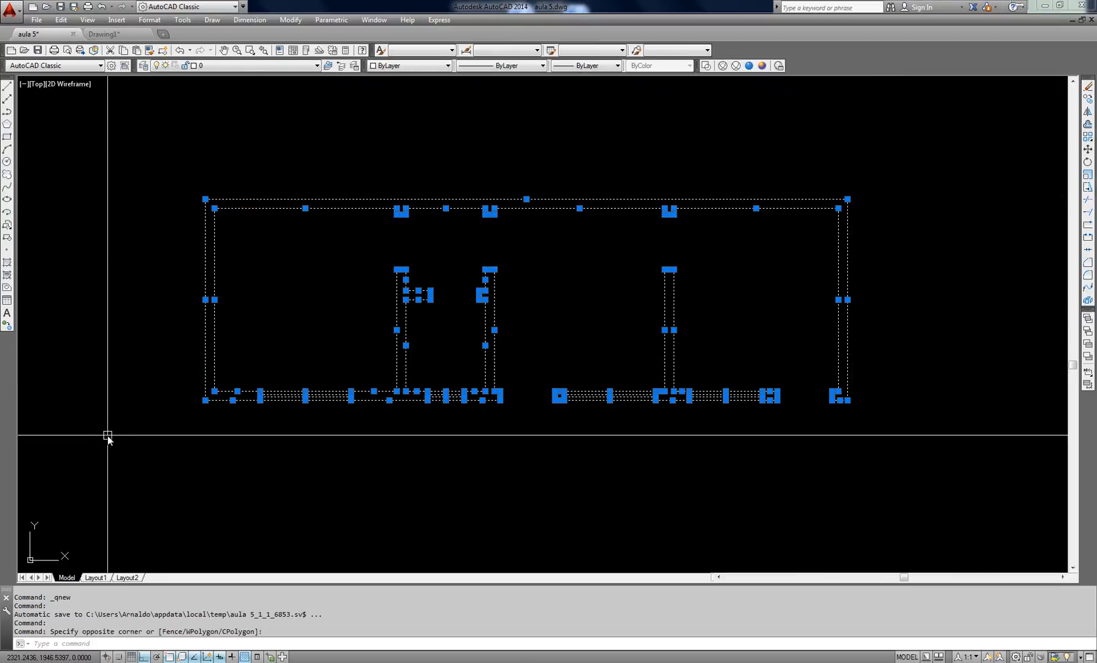
pyautogui.hotkey('ctrl', 'c')
pyautogui.hotkey('ctrl', 'Tab')
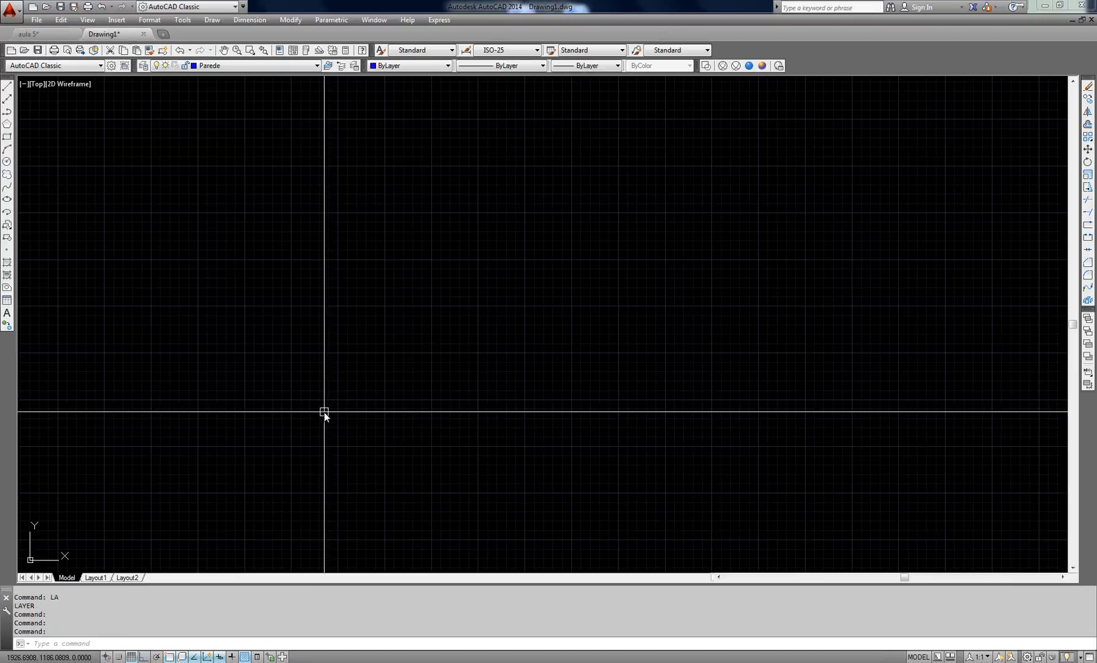
pyautogui.hotkey('ctrl', 'v')
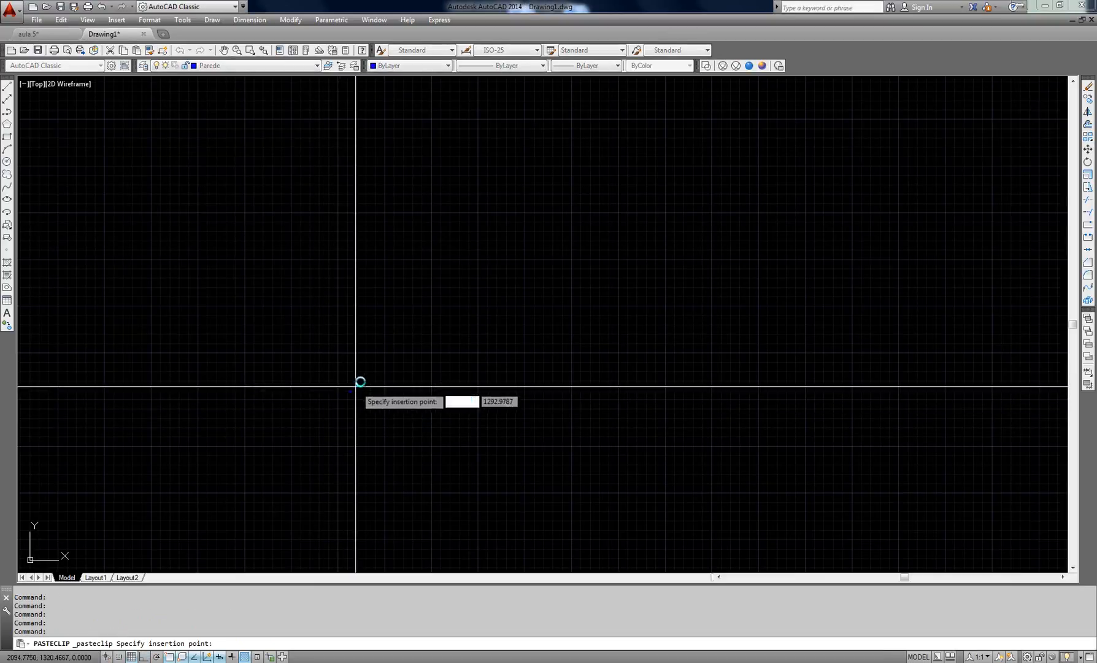
pyautogui.click(373, 376)
pyautogui.middleClick(376, 375)
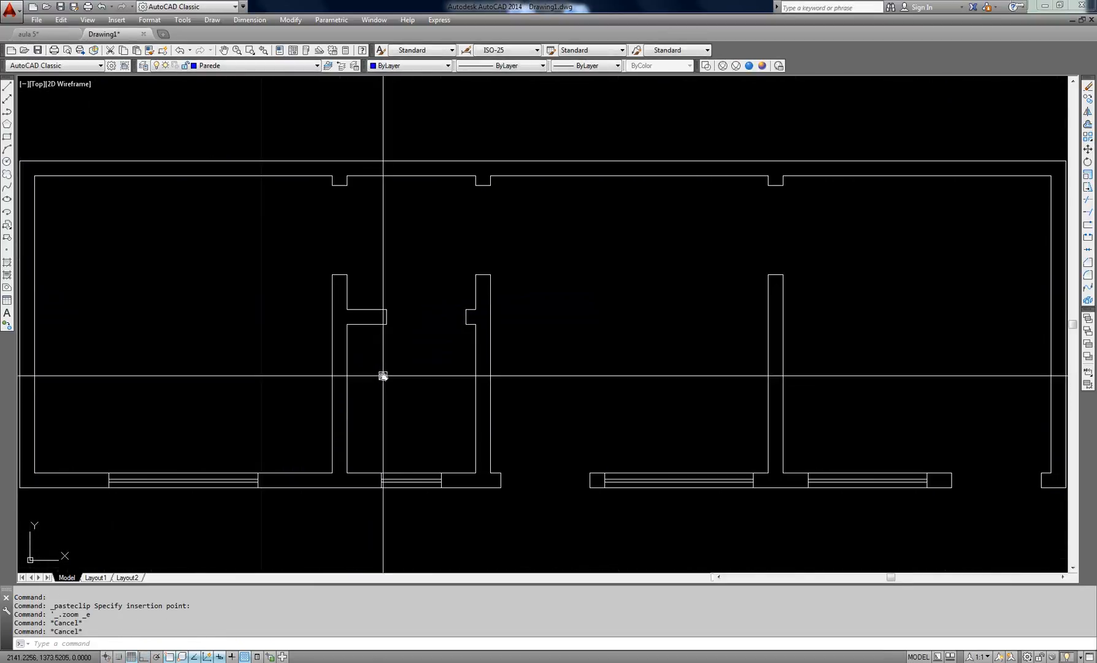
# Turn off the grid and erase the leftmost window in the pasted plan's lower wall.
pyautogui.scroll(-2, 383, 376)
pyautogui.moveTo(406, 367); pyautogui.dragTo(466, 328, button='middle')
pyautogui.press('F7')
pyautogui.click(329, 353)
pyautogui.click(291, 425)
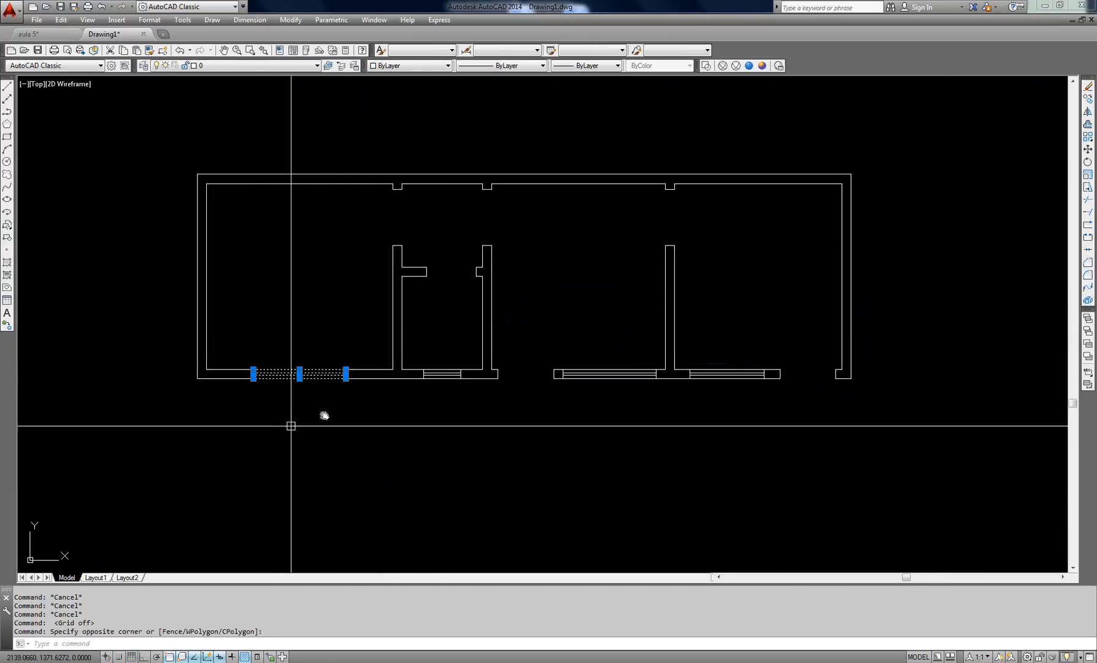
pyautogui.write('e')
pyautogui.press('Return')
pyautogui.press('Return')
# Erase the three remaining windows from the plan's lower wall.
pyautogui.click(596, 420)
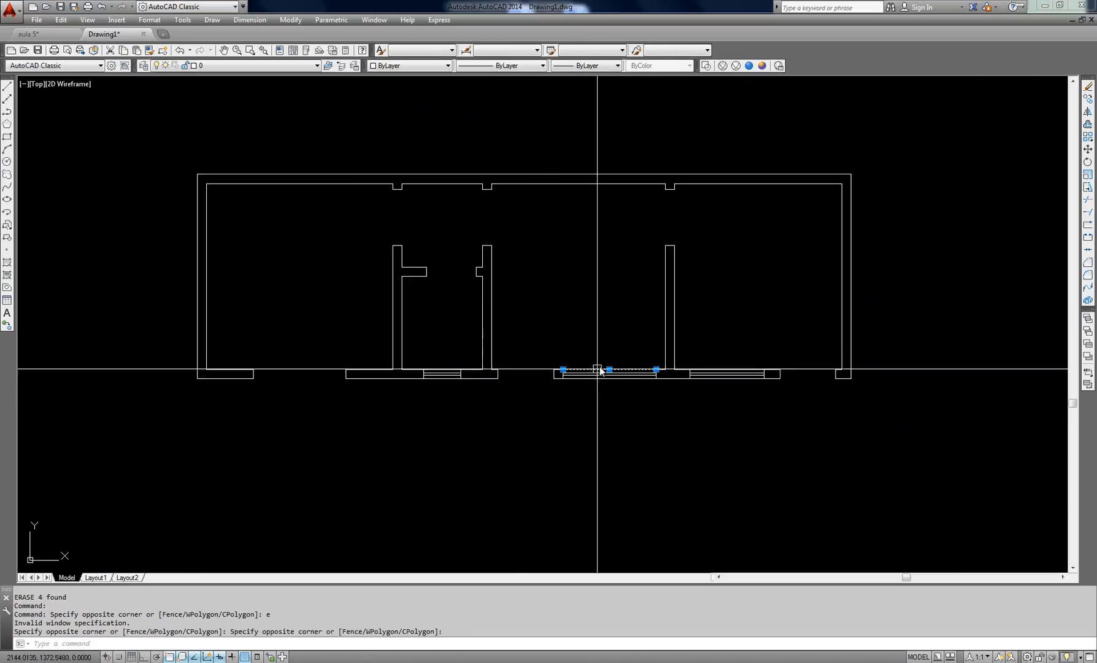
pyautogui.click(598, 361)
pyautogui.click(592, 425)
pyautogui.write('e')
pyautogui.press('Return')
pyautogui.click(445, 363)
pyautogui.click(440, 408)
pyautogui.write('e')
pyautogui.press('Return')
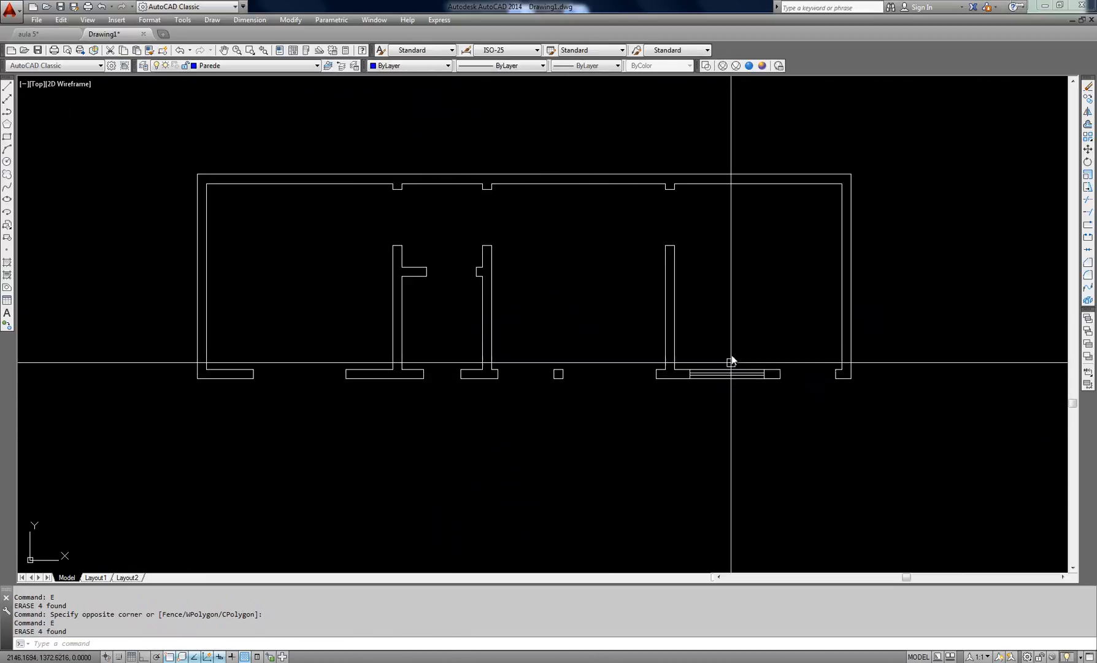
pyautogui.click(731, 363)
pyautogui.click(708, 399)
pyautogui.write('e')
pyautogui.press('Return')
# Measure the left room's inner width along the upper wall with the DI command.
pyautogui.moveTo(483, 331); pyautogui.dragTo(511, 335, button='middle')
pyautogui.moveTo(589, 365); pyautogui.dragTo(574, 396, button='middle')
pyautogui.press('Escape')
pyautogui.moveTo(481, 338); pyautogui.dragTo(455, 335, button='middle')
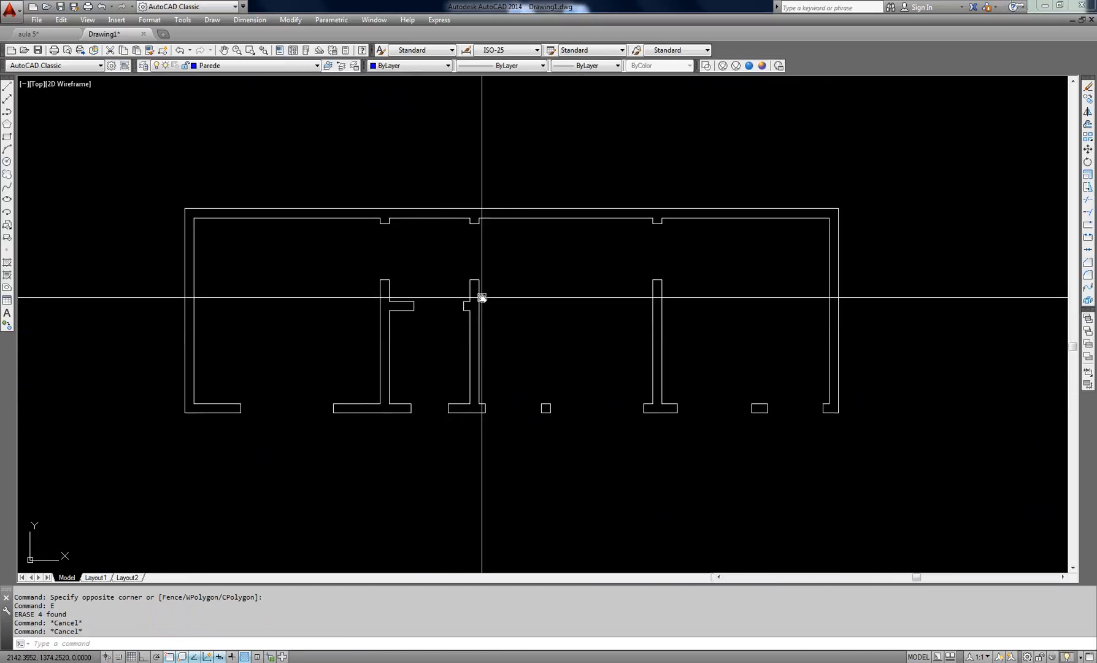
pyautogui.moveTo(508, 304); pyautogui.dragTo(504, 305, button='middle')
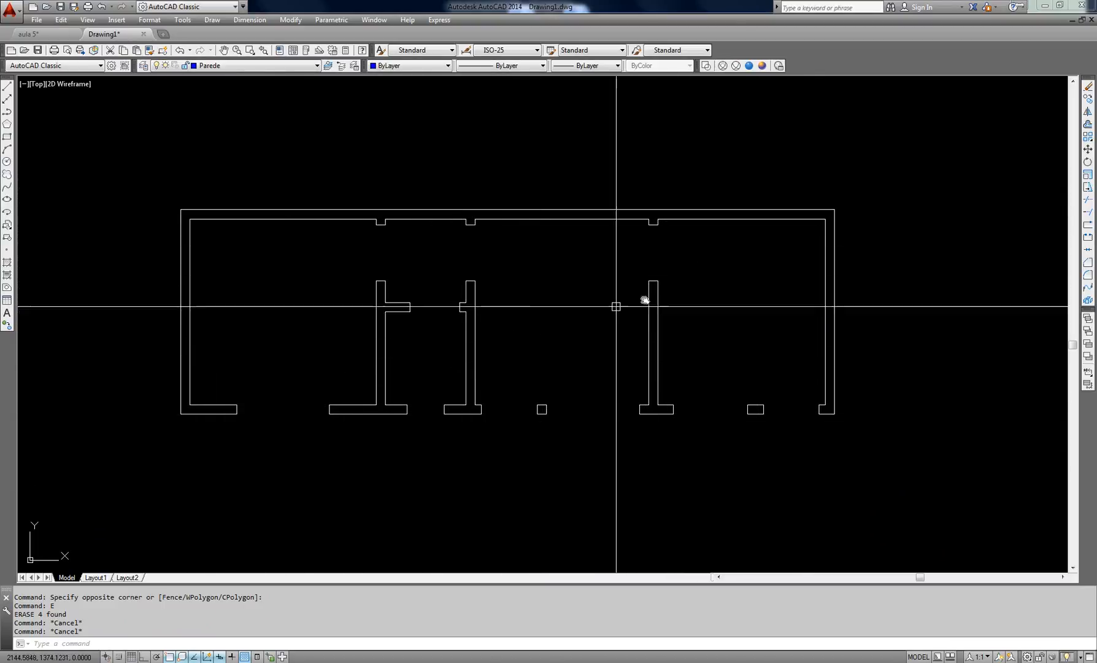
pyautogui.moveTo(557, 306); pyautogui.dragTo(450, 341, button='middle')
pyautogui.press('Escape')
pyautogui.press('Escape')
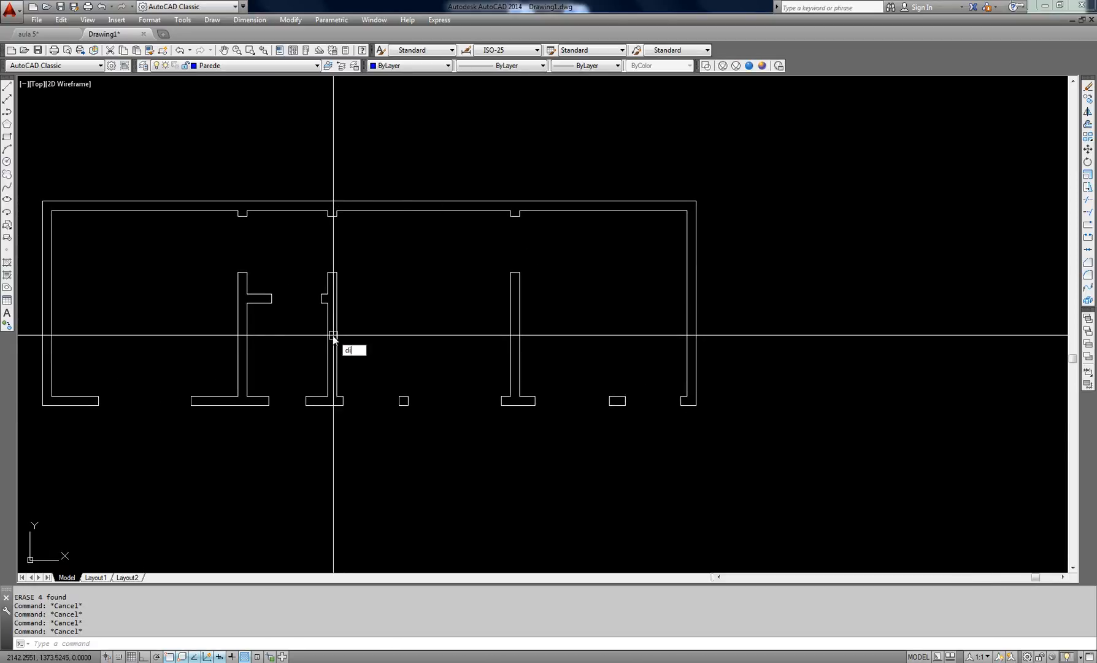
pyautogui.click(52, 210)
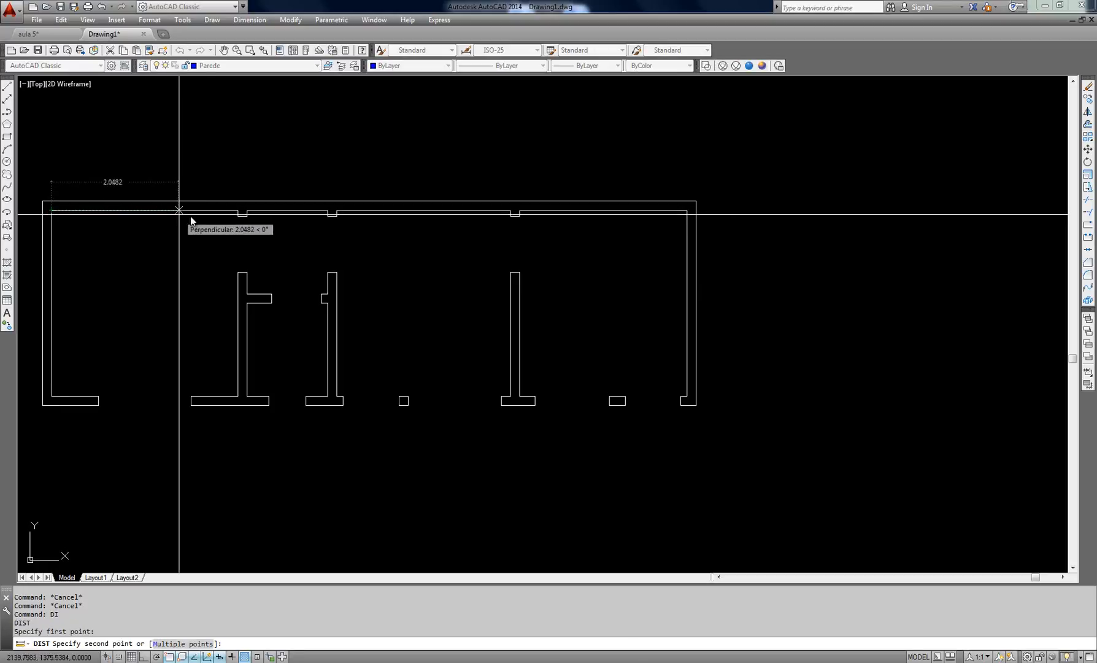
pyautogui.click(239, 211)
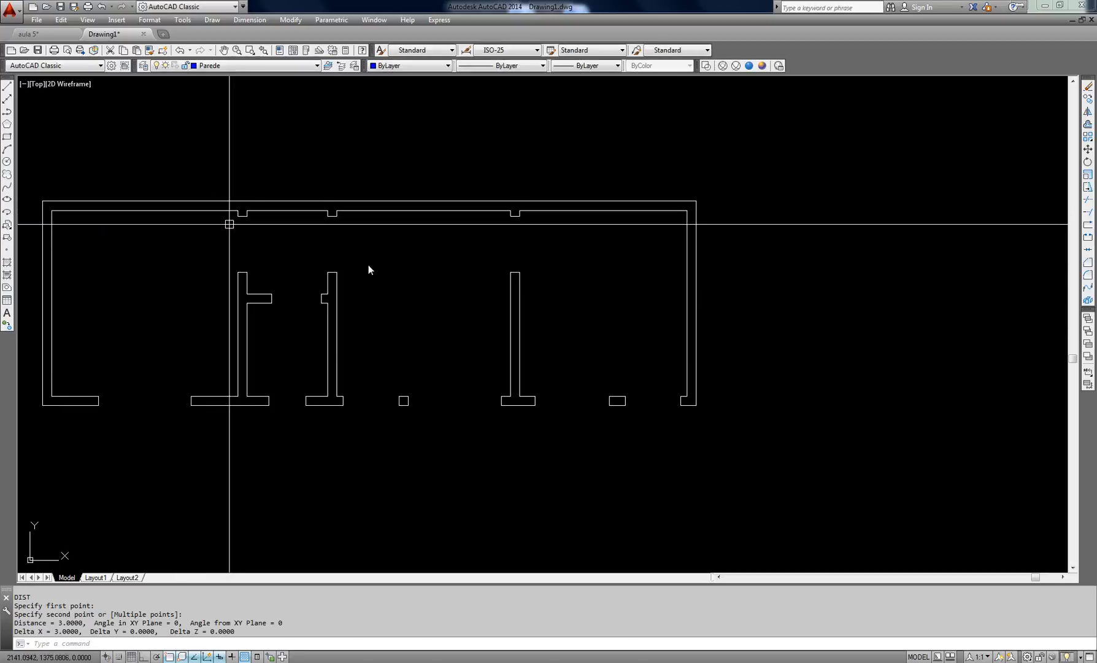
# Measure the left room's inner height along its left wall.
pyautogui.moveTo(472, 282); pyautogui.dragTo(305, 263, button='middle')
pyautogui.scroll(-2, 253, 222)
pyautogui.moveTo(253, 222); pyautogui.dragTo(455, 233, button='middle')
pyautogui.press('space')
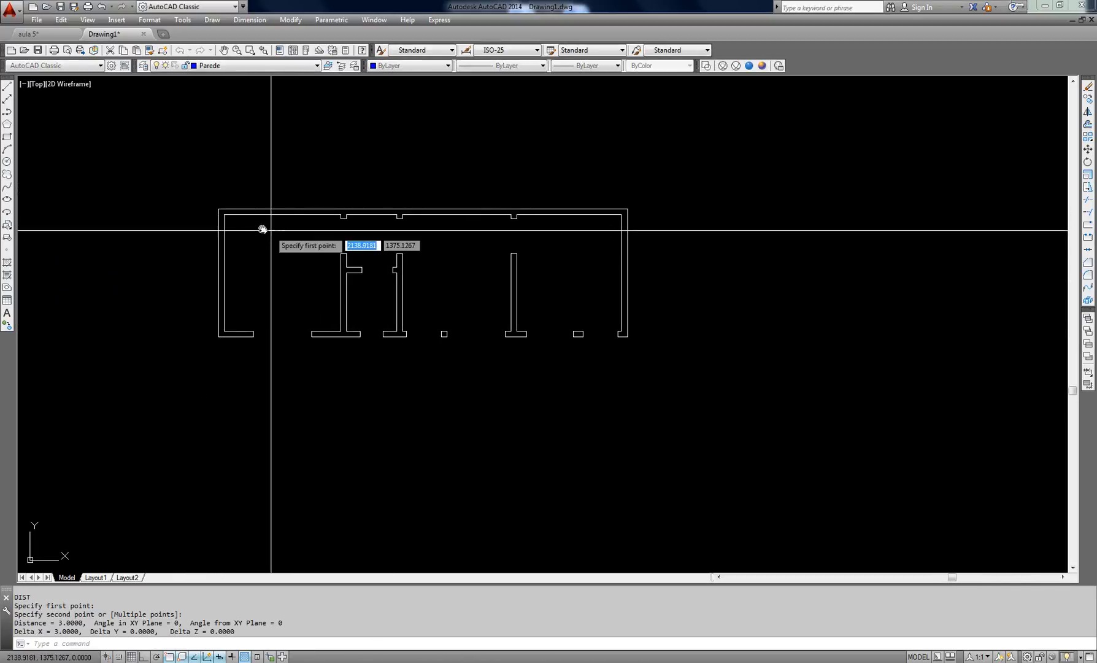
pyautogui.click(227, 218)
pyautogui.click(228, 330)
pyautogui.press('space')
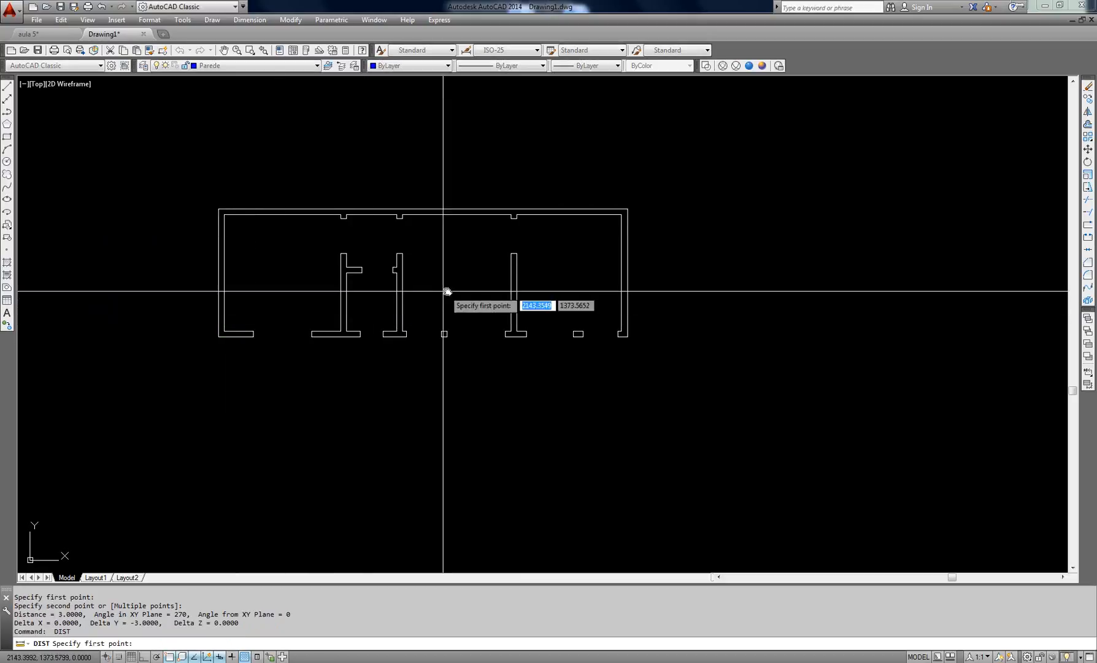
pyautogui.press('Escape')
# Draw a horizontal line about 12 units long to the right of the plan with Ortho on.
pyautogui.moveTo(446, 294); pyautogui.dragTo(283, 293, button='middle')
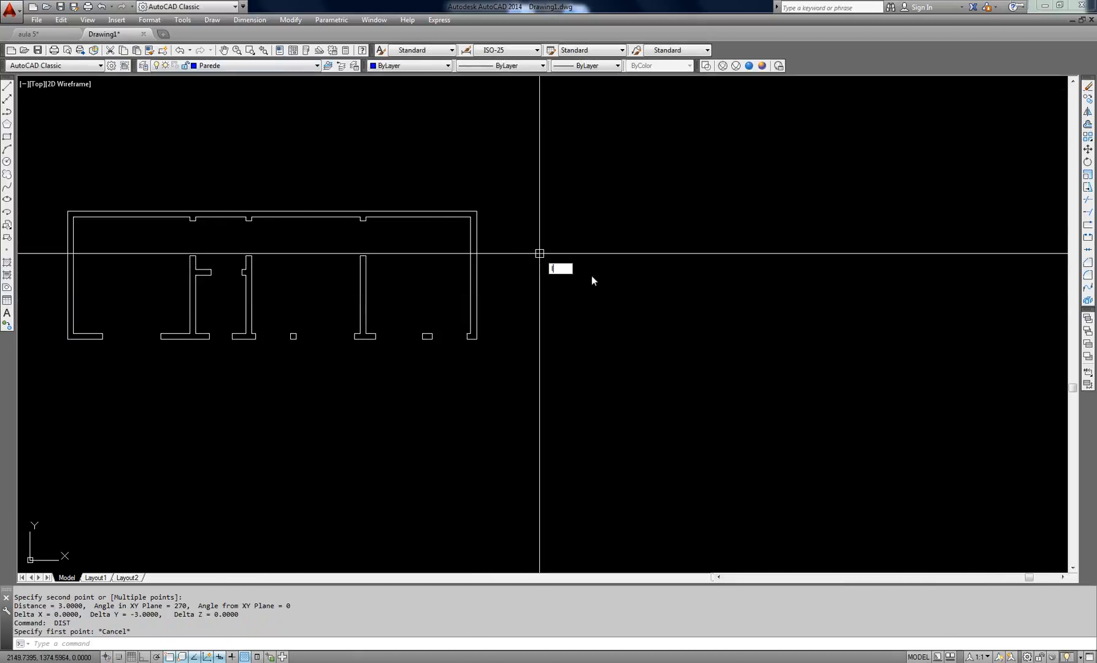
pyautogui.write('l')
pyautogui.press('Return')
pyautogui.click(572, 227)
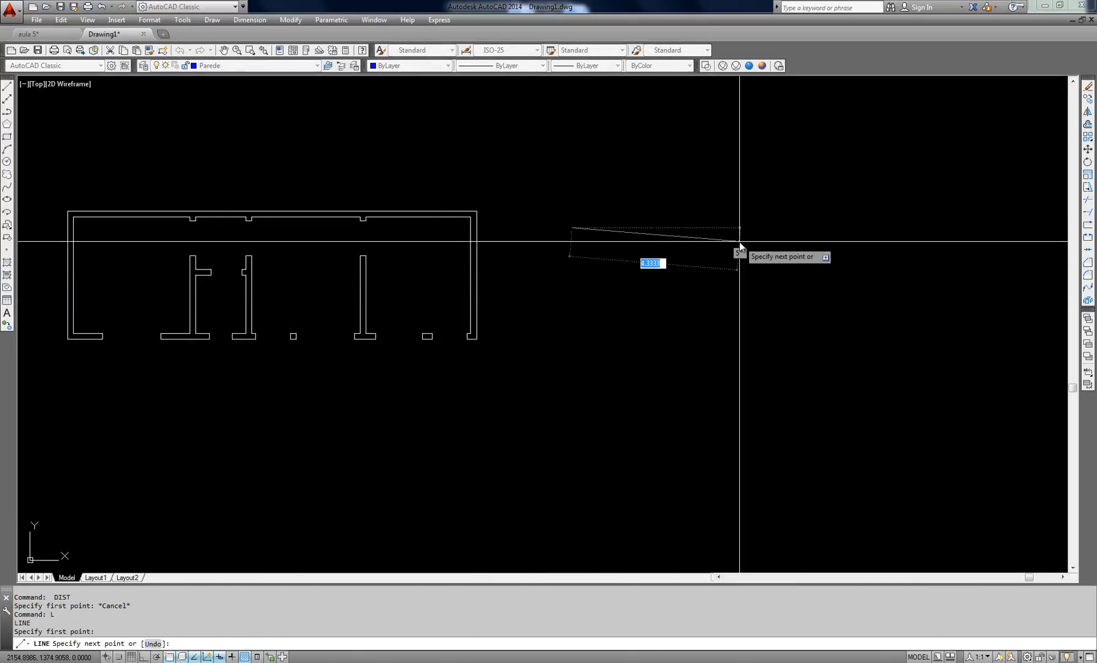
pyautogui.press('F8')
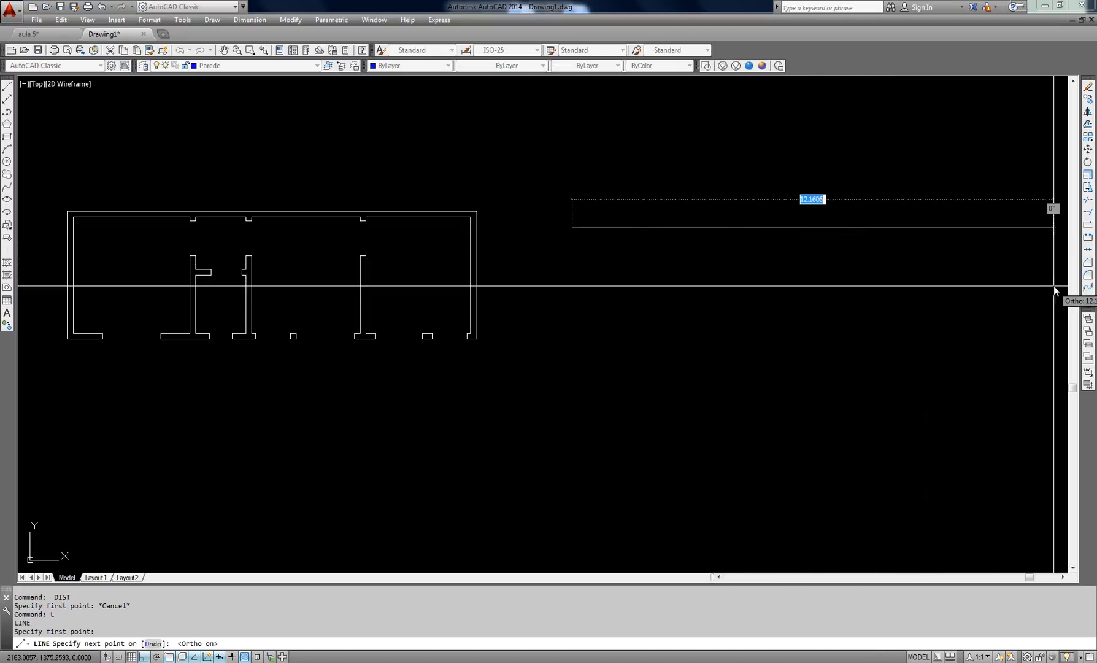
pyautogui.click(1037, 276)
pyautogui.press('Escape')
pyautogui.press('Escape')
# Draw a vertical line crossing the horizontal line near its left end.
pyautogui.press('Return')
pyautogui.click(591, 188)
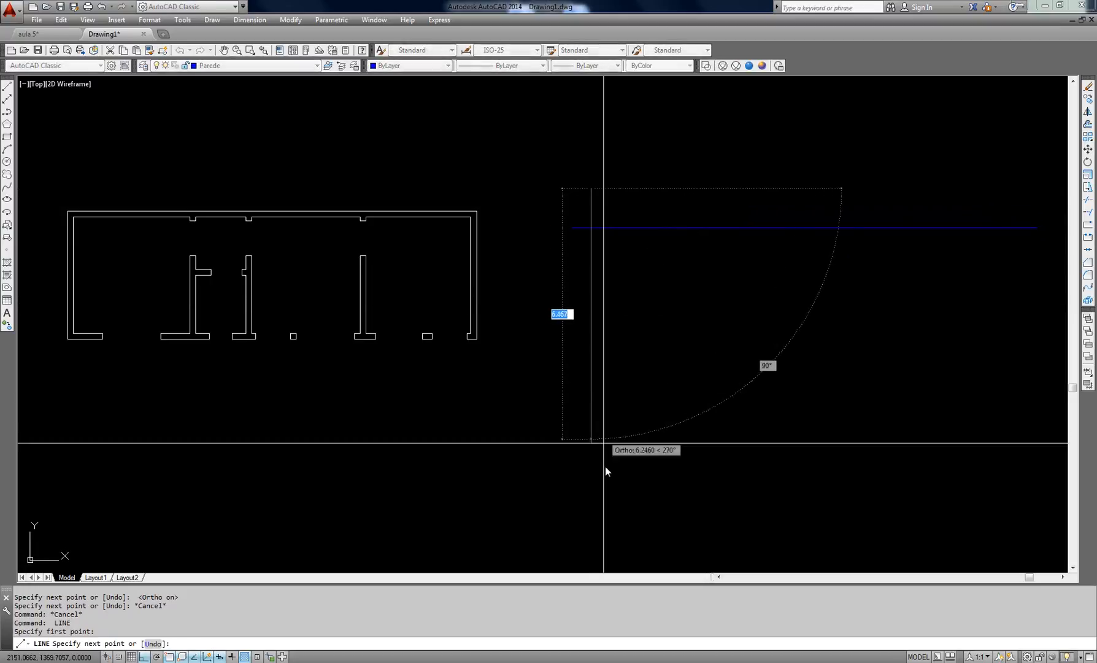
pyautogui.click(608, 512)
pyautogui.press('Return')
pyautogui.press('Escape')
pyautogui.press('Escape')
pyautogui.press('Escape')
# Offset the vertical line to the right and the horizontal line downward by 0.15.
pyautogui.write('o')
pyautogui.press('Return')
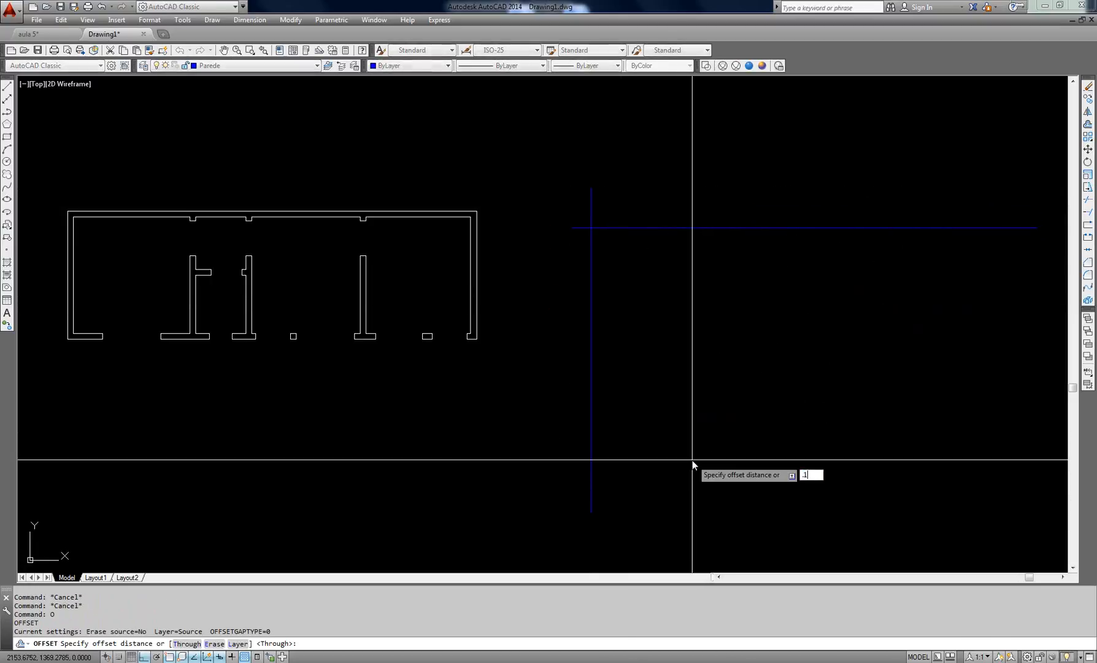
pyautogui.write('.15')
pyautogui.press('Return')
pyautogui.click(637, 283)
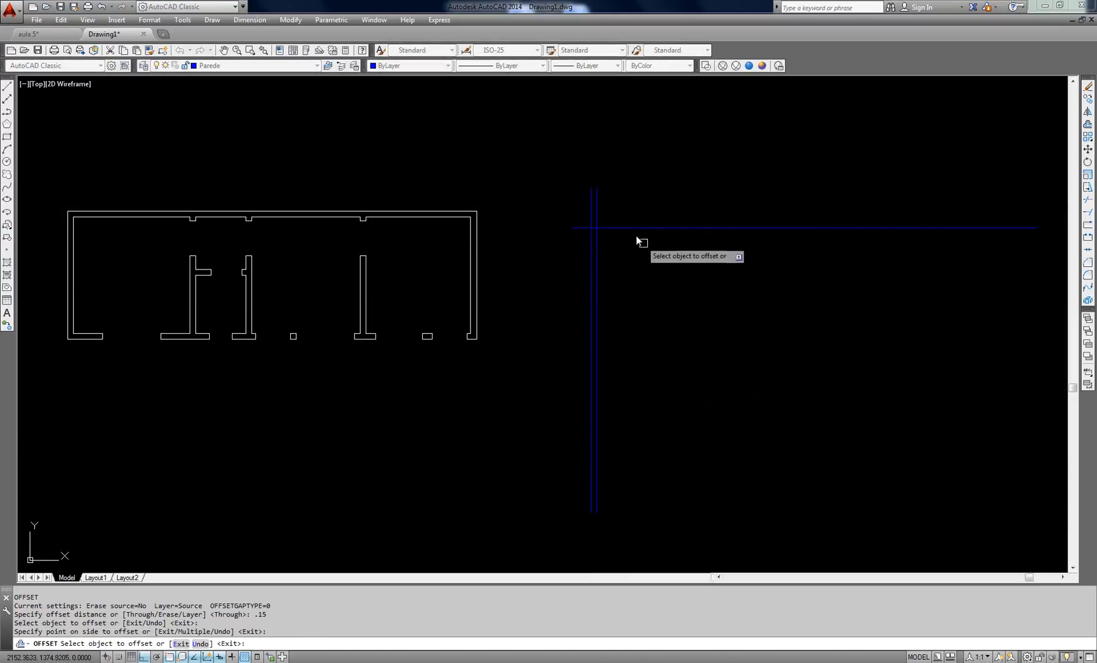
pyautogui.click(630, 227)
pyautogui.click(627, 295)
pyautogui.press('Escape')
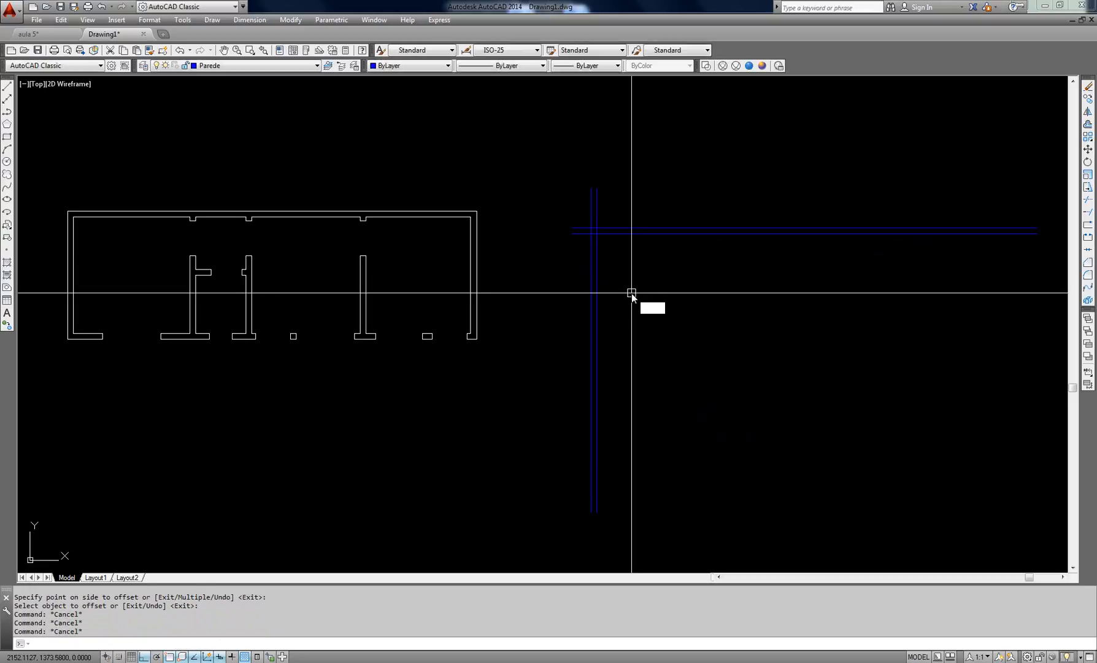
# Offset the inner vertical line to the right and the inner horizontal line downward by 3.
pyautogui.write('o')
pyautogui.press('Return')
pyautogui.write('3')
pyautogui.press('Return')
pyautogui.click(595, 268)
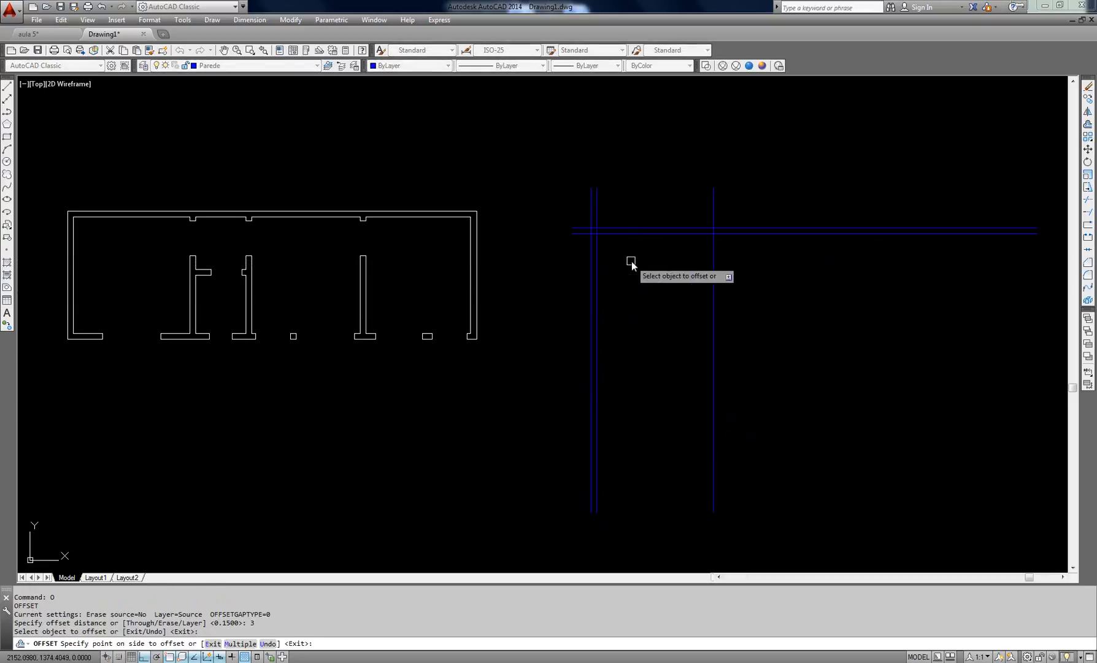
pyautogui.click(634, 240)
pyautogui.click(636, 233)
pyautogui.click(640, 325)
# Offset the new lower horizontal line downward and the new right vertical line outward by 0.15.
pyautogui.write('o')
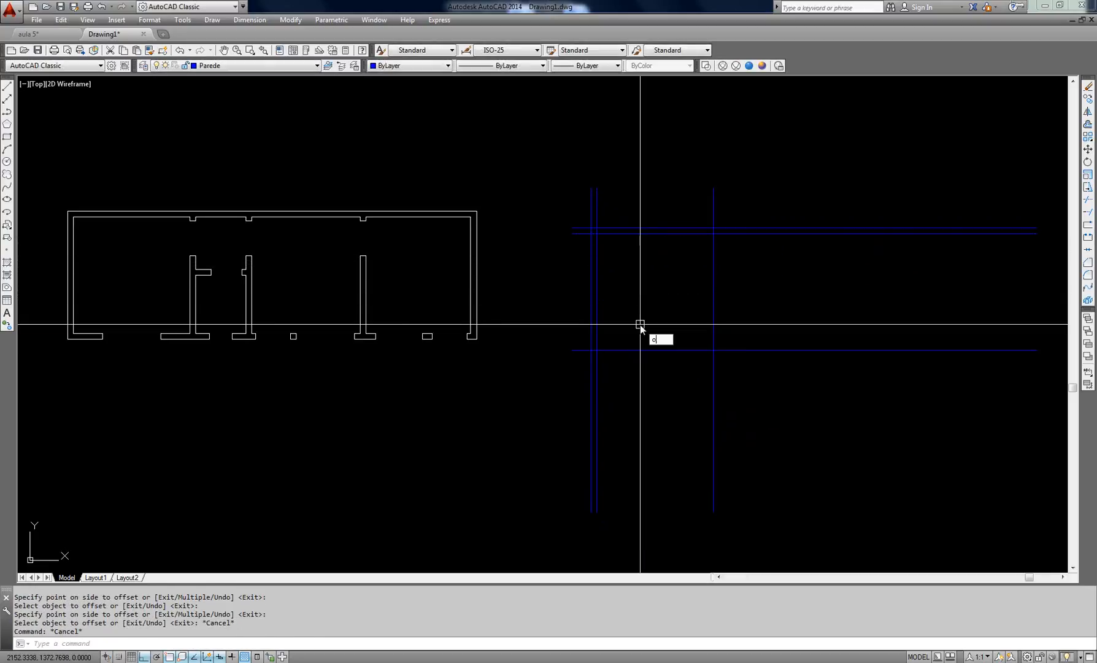
pyautogui.press('Return')
pyautogui.write('.15')
pyautogui.press('Return')
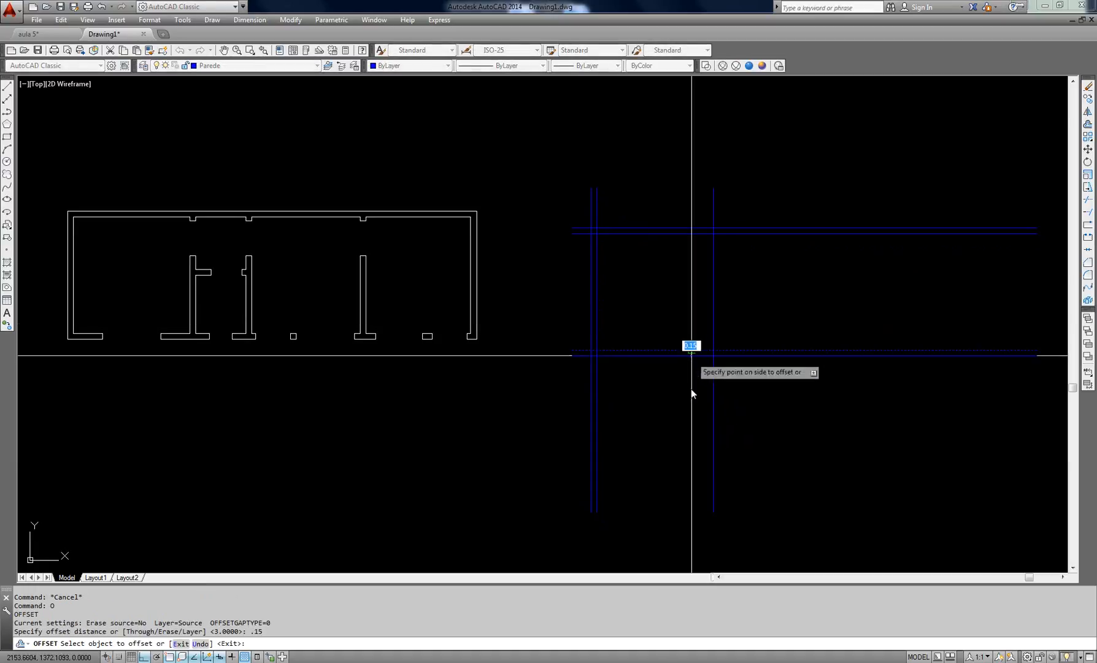
pyautogui.click(691, 389)
pyautogui.click(714, 343)
pyautogui.click(770, 315)
pyautogui.press('Escape')
# Select the upper and right pairs of construction lines to check which layer they are on, and clear the selection.
pyautogui.moveTo(708, 315); pyautogui.dragTo(640, 312, button='middle')
pyautogui.click(735, 165)
pyautogui.moveTo(585, 296); pyautogui.dragTo(566, 319, button='middle')
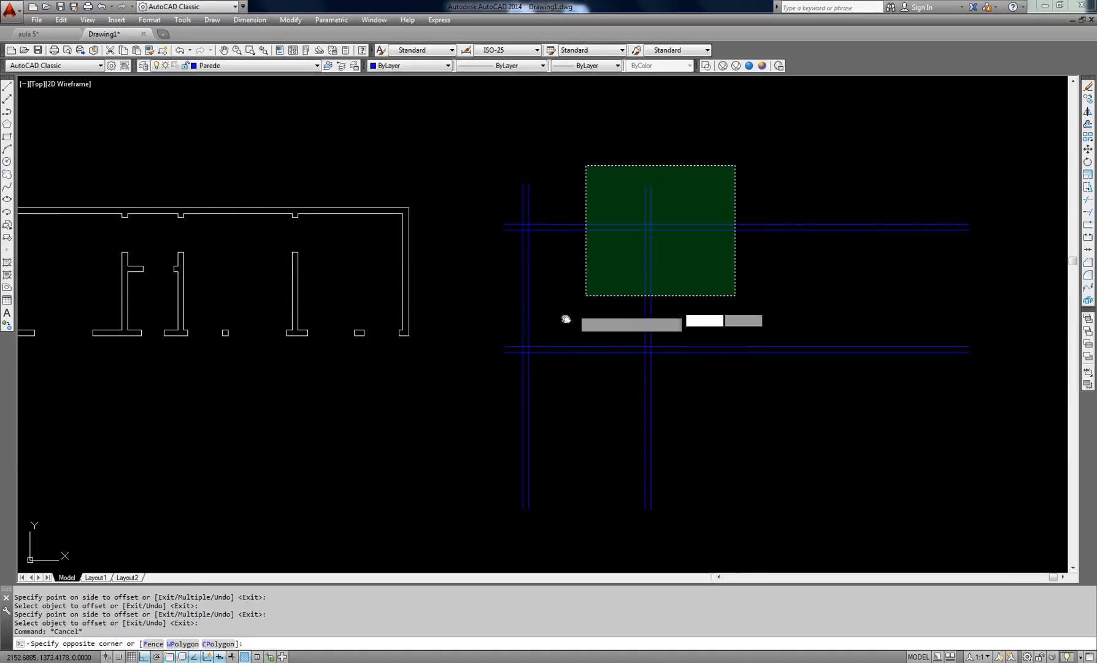
pyautogui.click(565, 319)
pyautogui.moveTo(458, 233); pyautogui.dragTo(502, 238, button='middle')
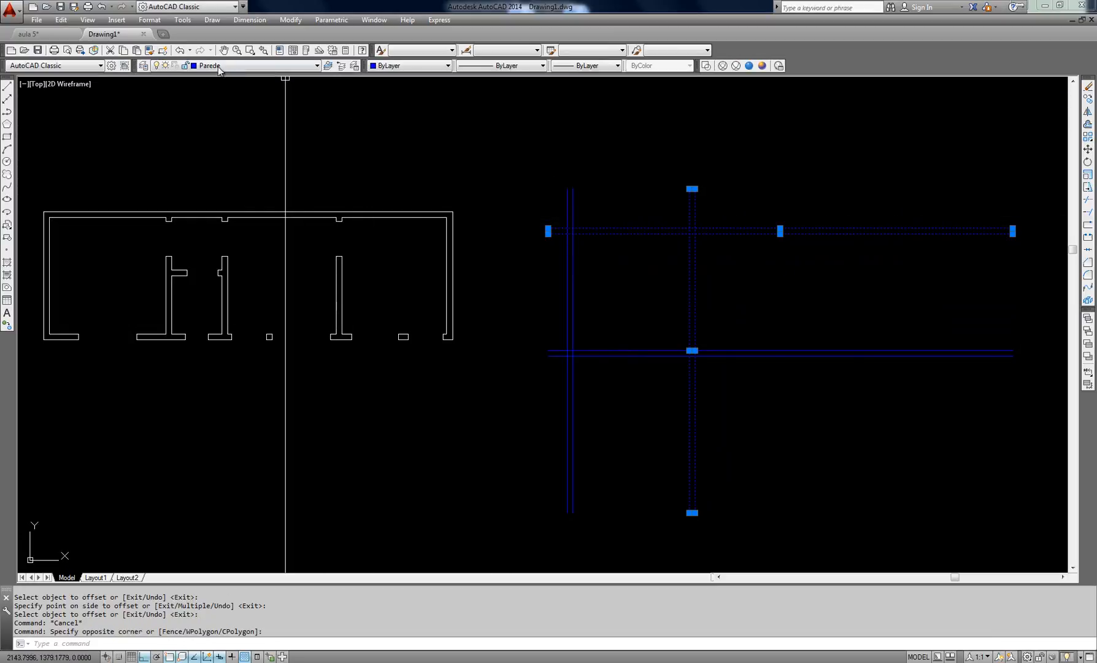
pyautogui.press('Escape')
pyautogui.press('Escape')
pyautogui.press('Escape')
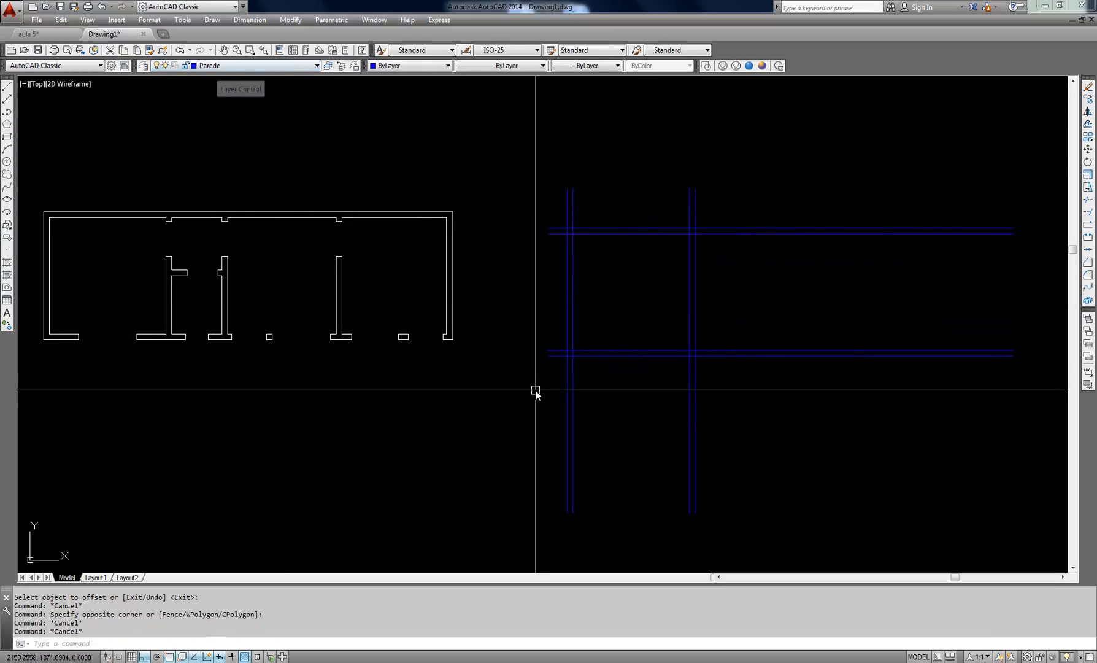
# Match the properties of the blue vertical construction line onto the whole white floor plan with MATCHPROP.
pyautogui.click(567, 386)
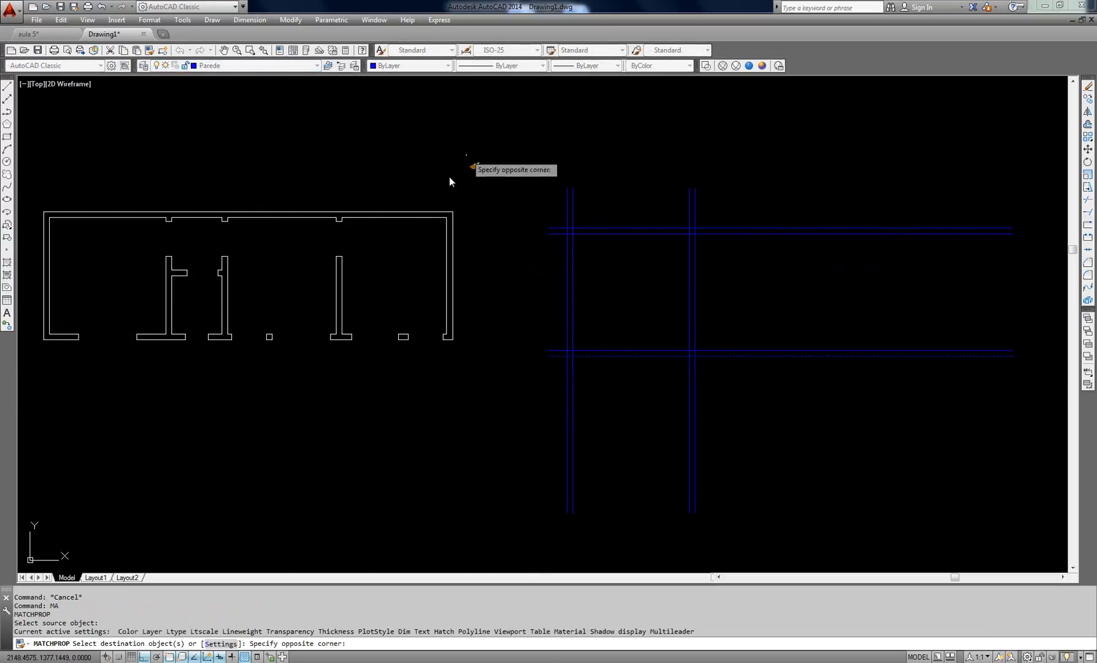
pyautogui.click(28, 382)
pyautogui.press('Escape')
pyautogui.moveTo(225, 404); pyautogui.dragTo(486, 439, button='middle')
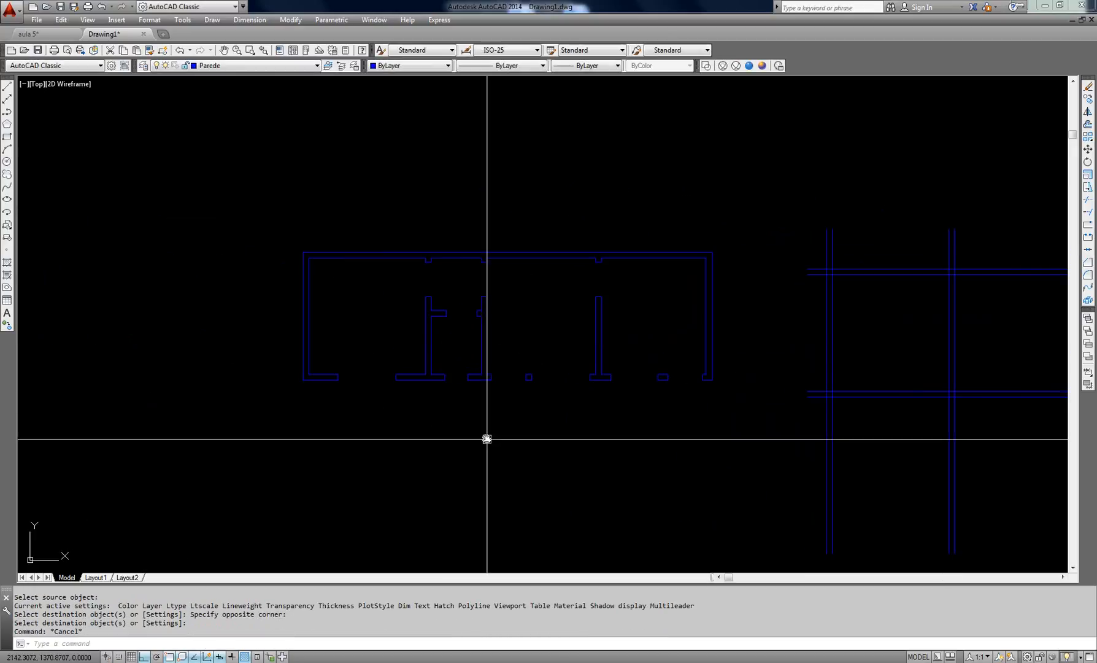
# Select the middle lines of the plan's upper wall to check their layer, and clear the selection.
pyautogui.scroll(2, 476, 359)
pyautogui.moveTo(526, 366); pyautogui.dragTo(458, 362, button='middle')
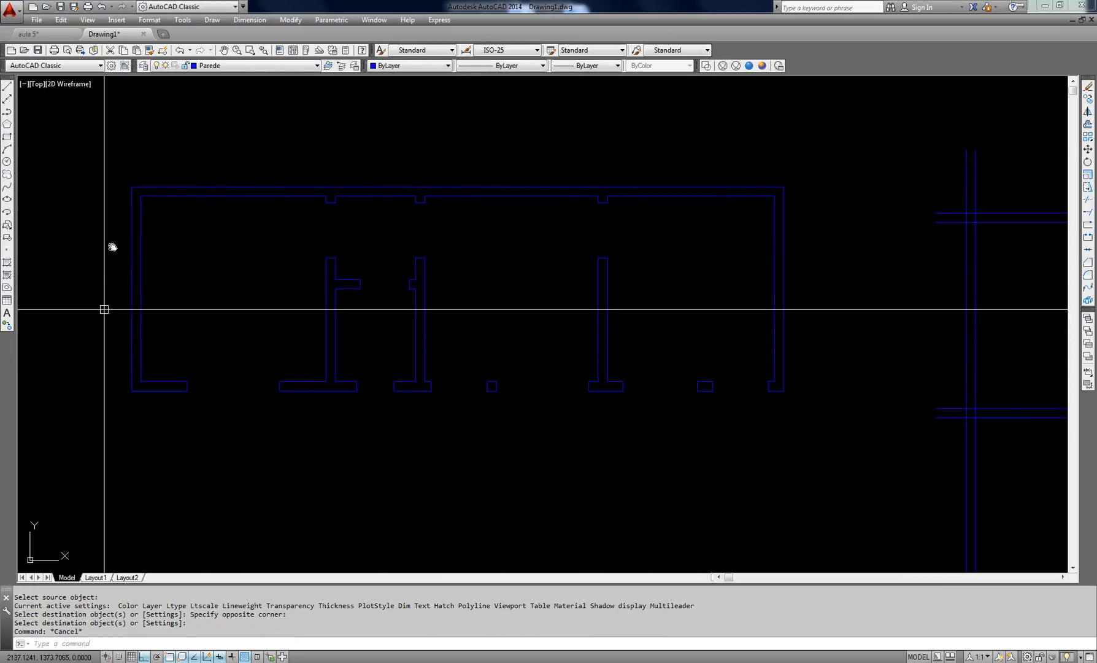
pyautogui.click(491, 173)
pyautogui.click(409, 220)
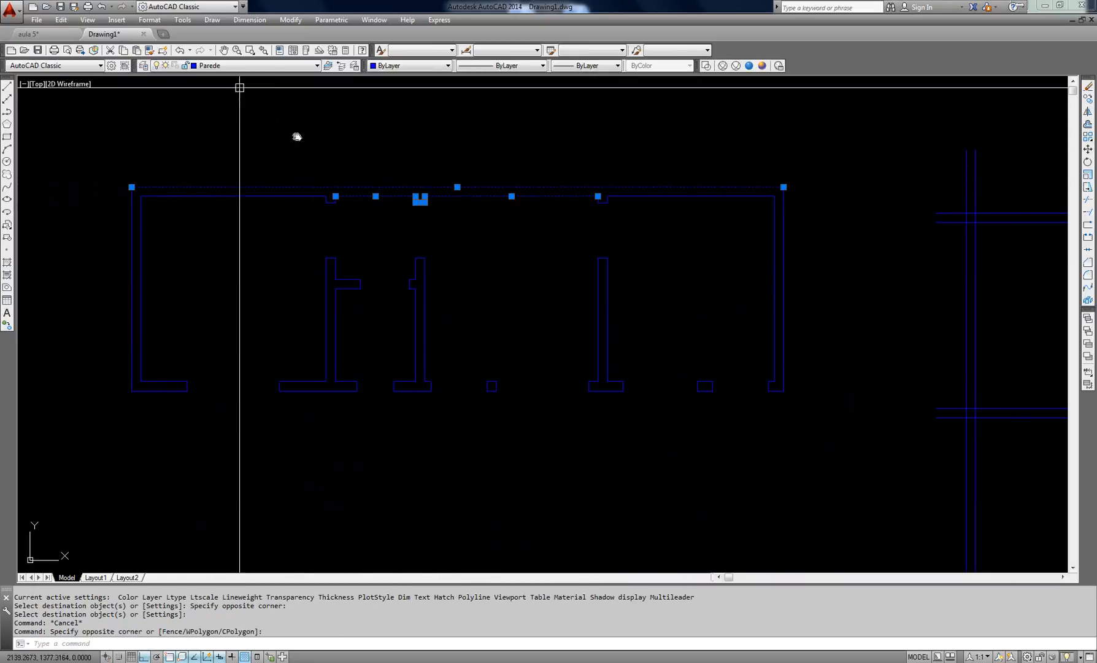
pyautogui.press('Escape')
# Erase all the construction lines to the right of the floor plan.
pyautogui.scroll(-4, 461, 260)
pyautogui.moveTo(461, 260); pyautogui.dragTo(268, 232, button='middle')
pyautogui.click(912, 222)
pyautogui.click(612, 428)
pyautogui.write('e')
pyautogui.press('Return')
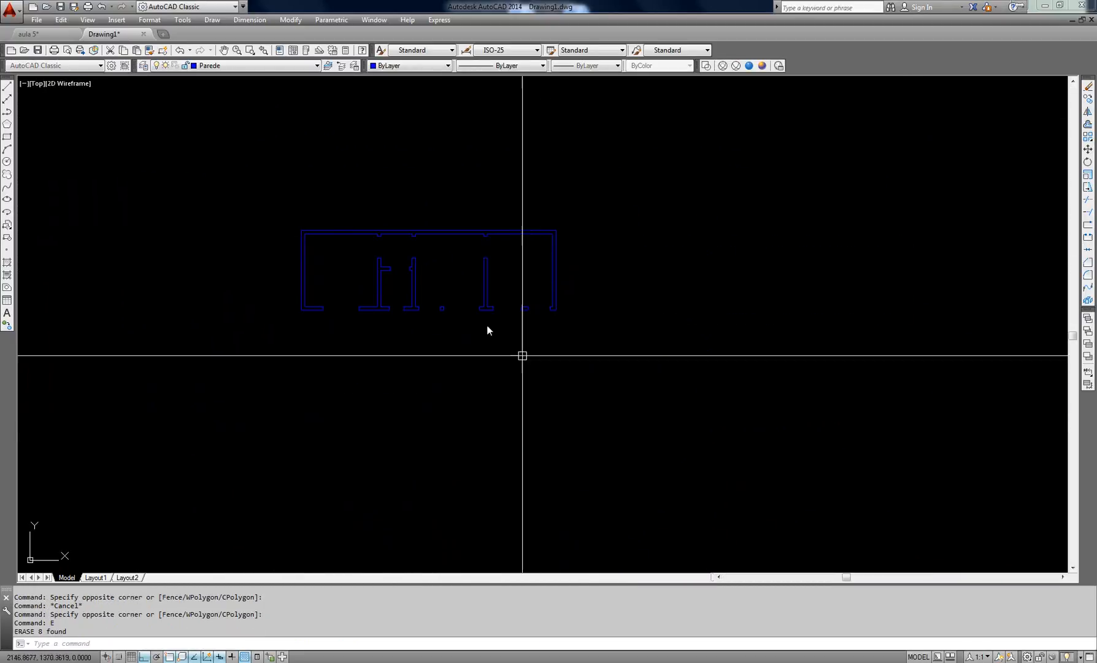
pyautogui.press('Escape')
pyautogui.scroll(2, 415, 271)
pyautogui.scroll(2, 415, 272)
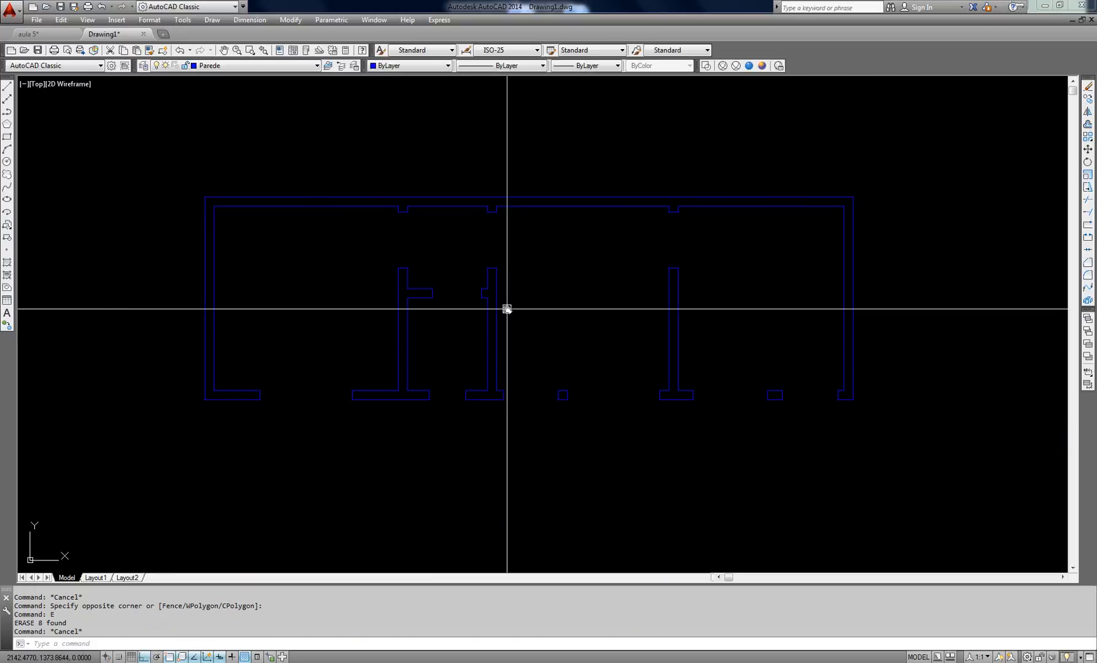
# Switch to the aula 5 drawing and measure the left room's inner width along the upper wall with DIST.
pyautogui.click(42, 34)
pyautogui.press('Escape')
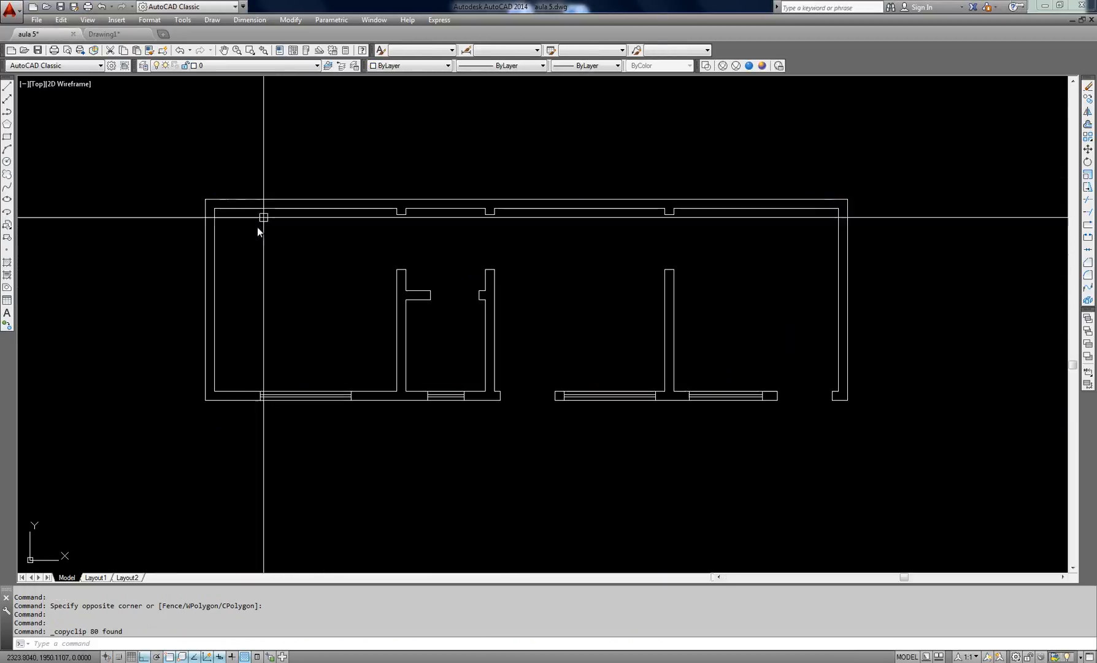
pyautogui.write('dist')
pyautogui.press('Return')
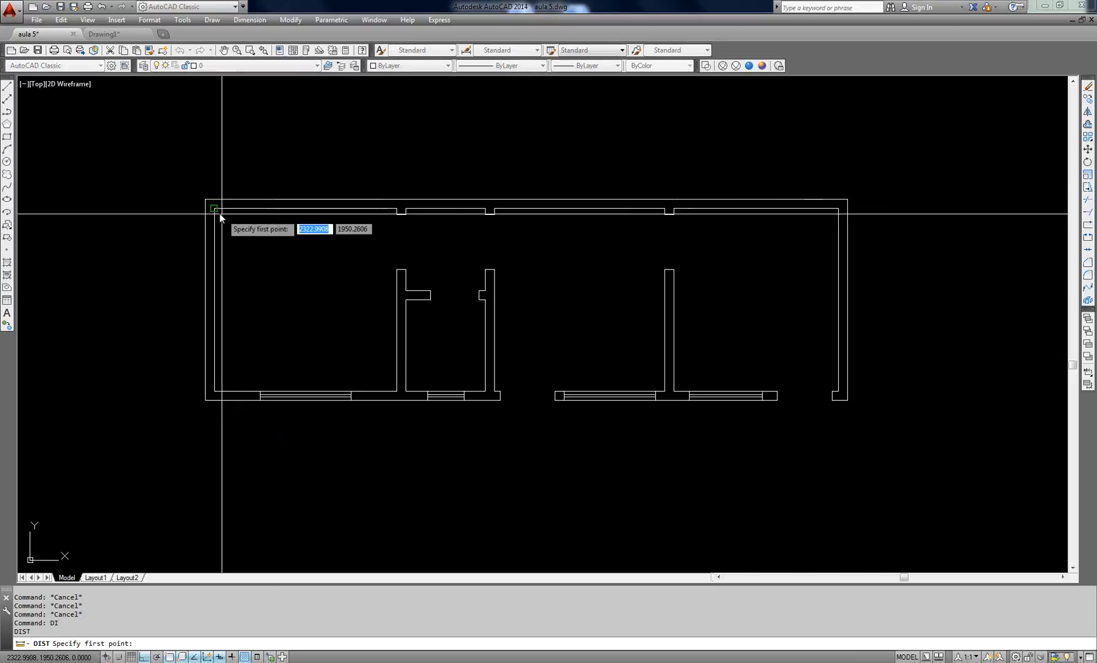
pyautogui.click(214, 209)
pyautogui.click(384, 209)
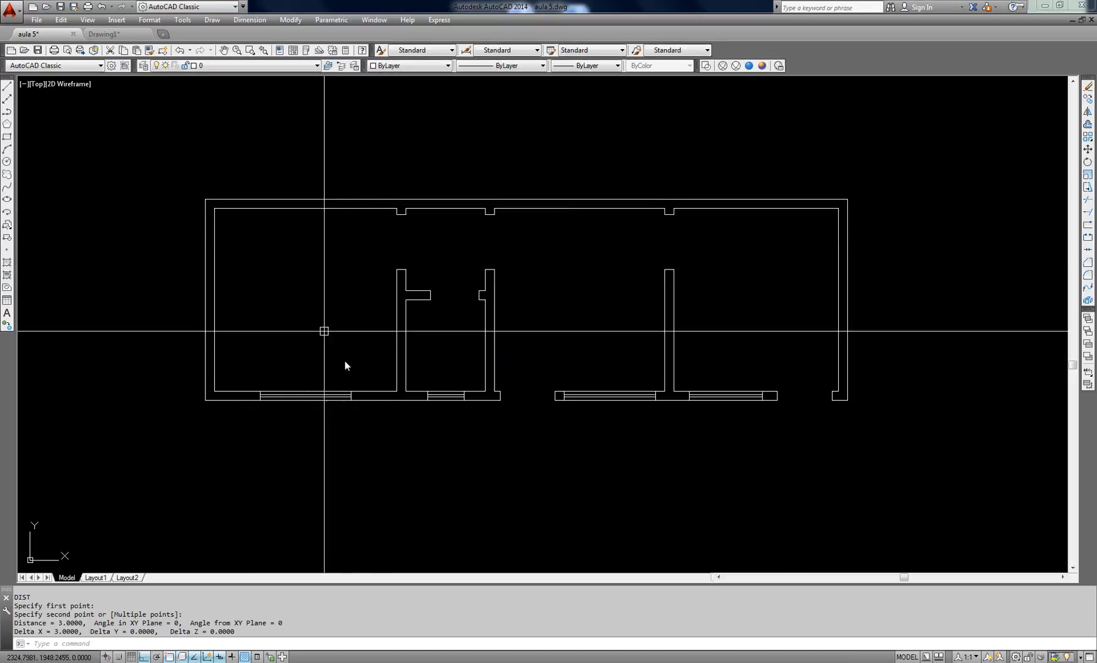
# Measure the thickness of the left room's interior partition wall with DIST.
pyautogui.press('Return')
pyautogui.press('Escape')
pyautogui.press('Return')
pyautogui.click(402, 300)
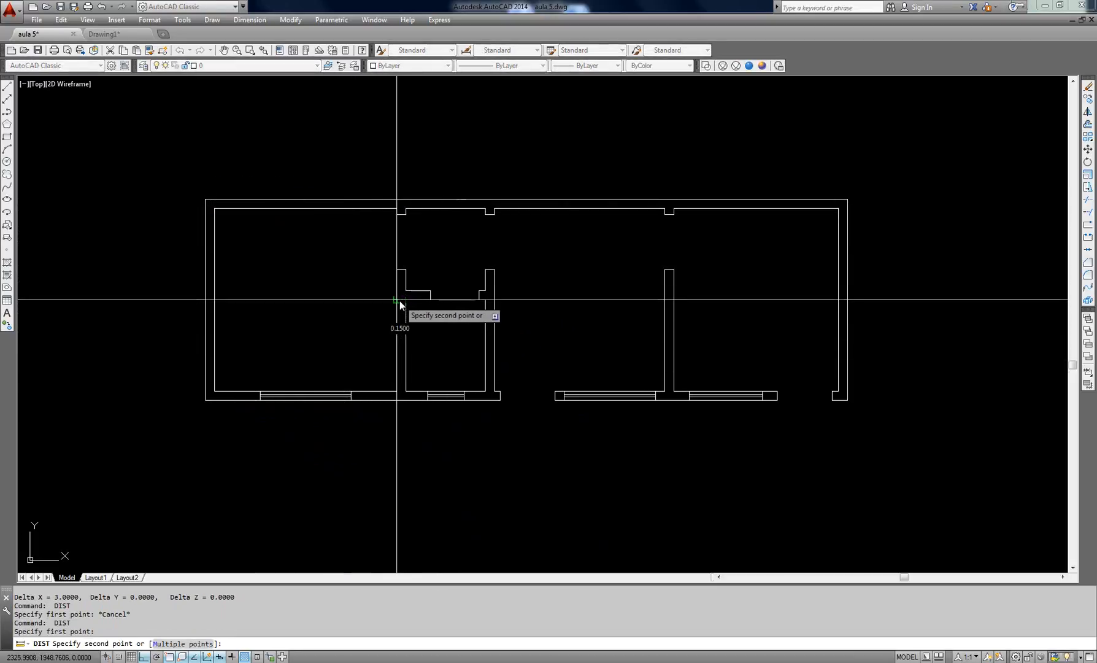
pyautogui.click(400, 300)
pyautogui.press('Escape')
pyautogui.press('Return')
pyautogui.press('Escape')
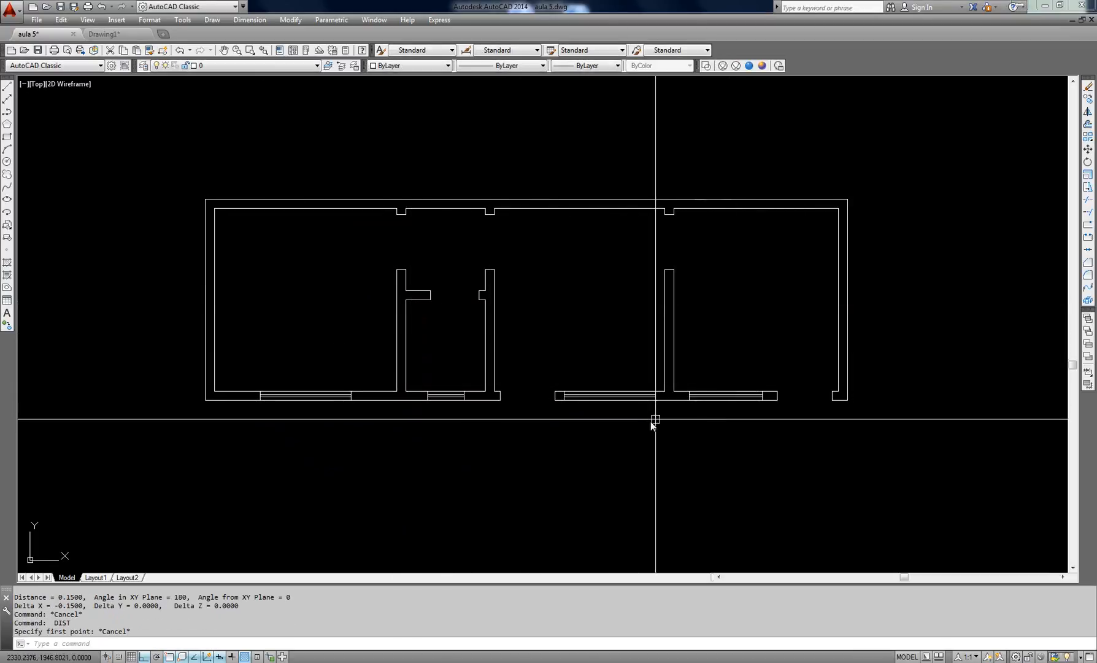
# Examine the windows and door openings along the lower wall by selecting across them.
pyautogui.click(638, 419)
pyautogui.click(603, 374)
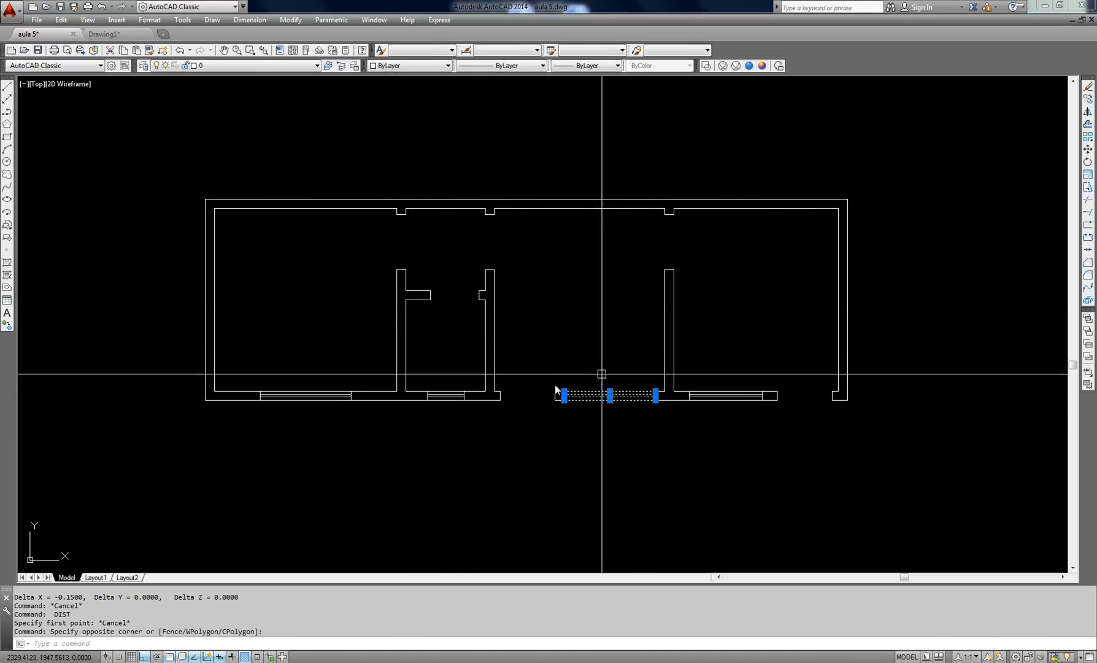
pyautogui.click(319, 381)
pyautogui.click(299, 421)
pyautogui.press('Escape')
pyautogui.click(527, 372)
pyautogui.click(515, 413)
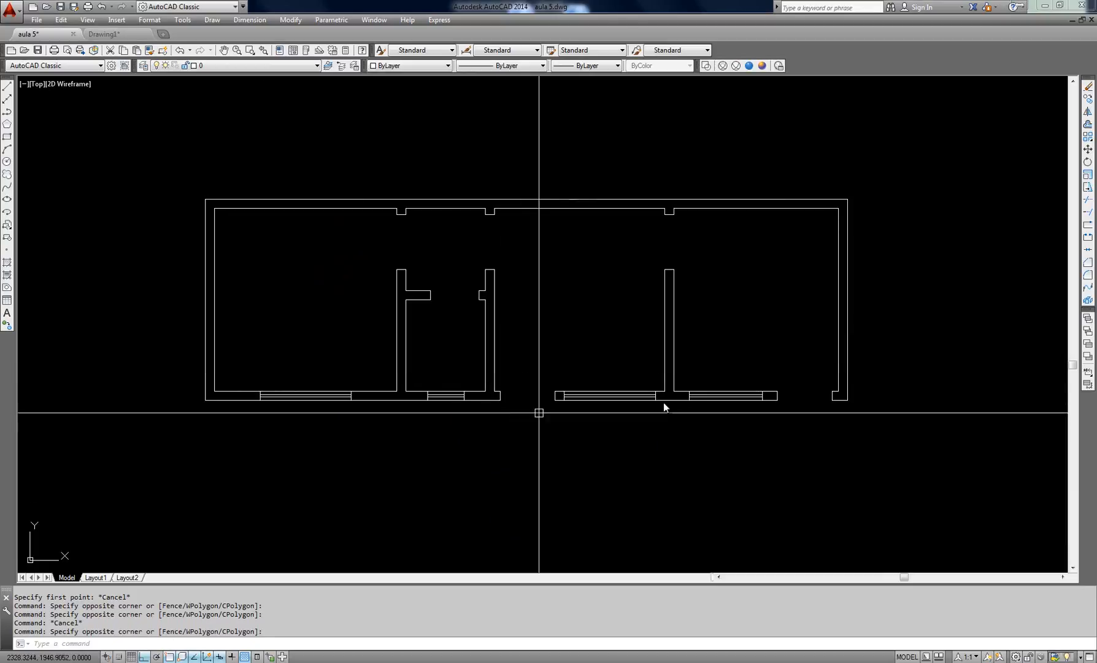
pyautogui.press('Escape')
pyautogui.click(806, 385)
pyautogui.click(791, 423)
pyautogui.moveTo(633, 344); pyautogui.dragTo(602, 349, button='middle')
# Return to Drawing1 and make Janela the current layer.
pyautogui.click(113, 35)
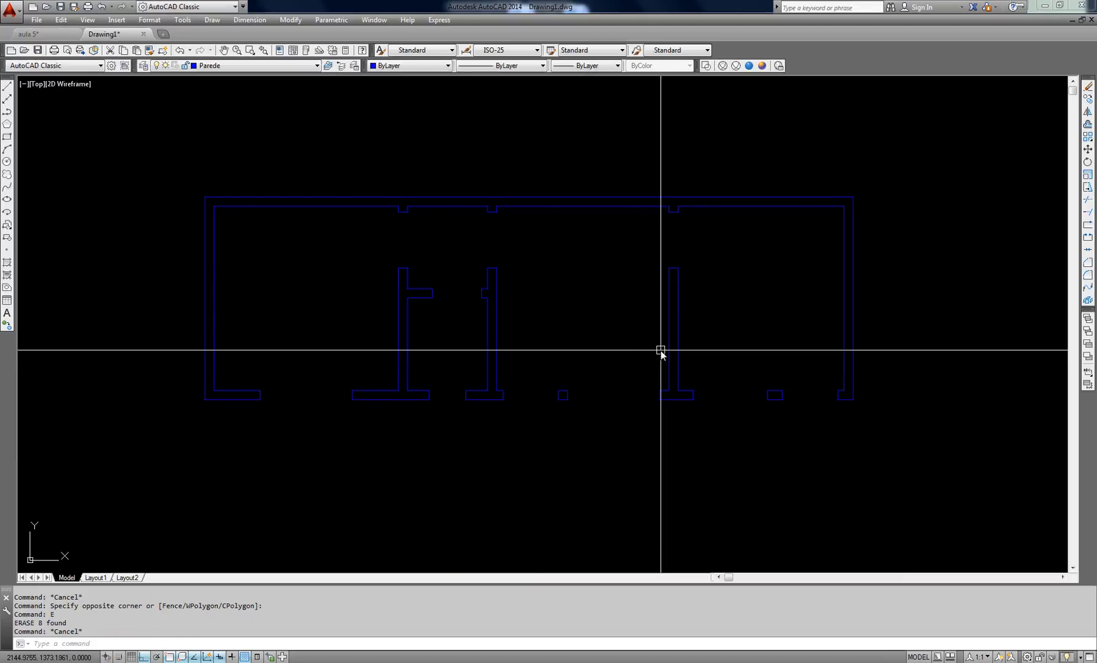
pyautogui.moveTo(519, 284); pyautogui.dragTo(483, 270, button='middle')
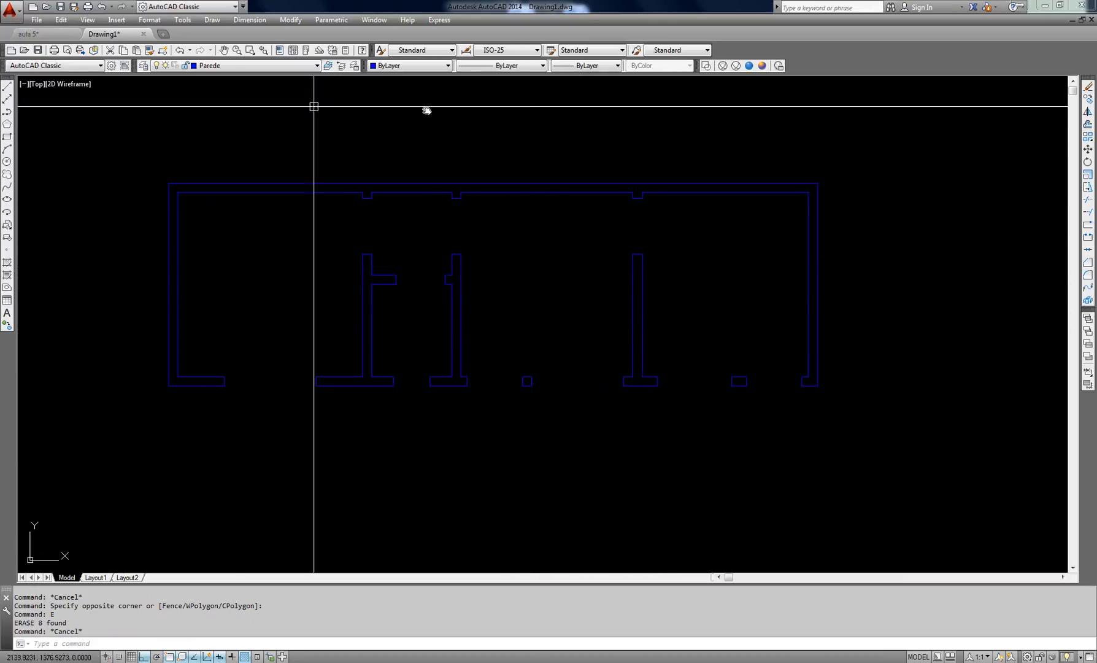
pyautogui.moveTo(310, 314); pyautogui.dragTo(343, 325, button='middle')
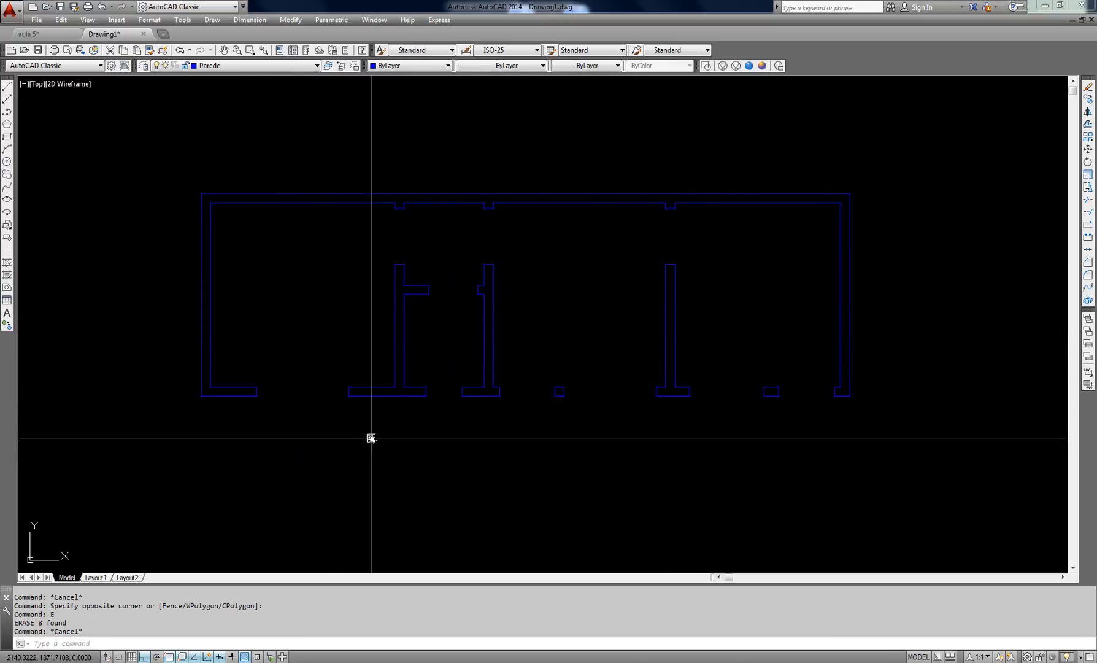
pyautogui.moveTo(385, 409)
pyautogui.mouseDown(button='middle')
pyautogui.moveTo(382, 419)
pyautogui.moveTo(382, 387)
pyautogui.moveTo(384, 397)
pyautogui.mouseUp(button='middle')
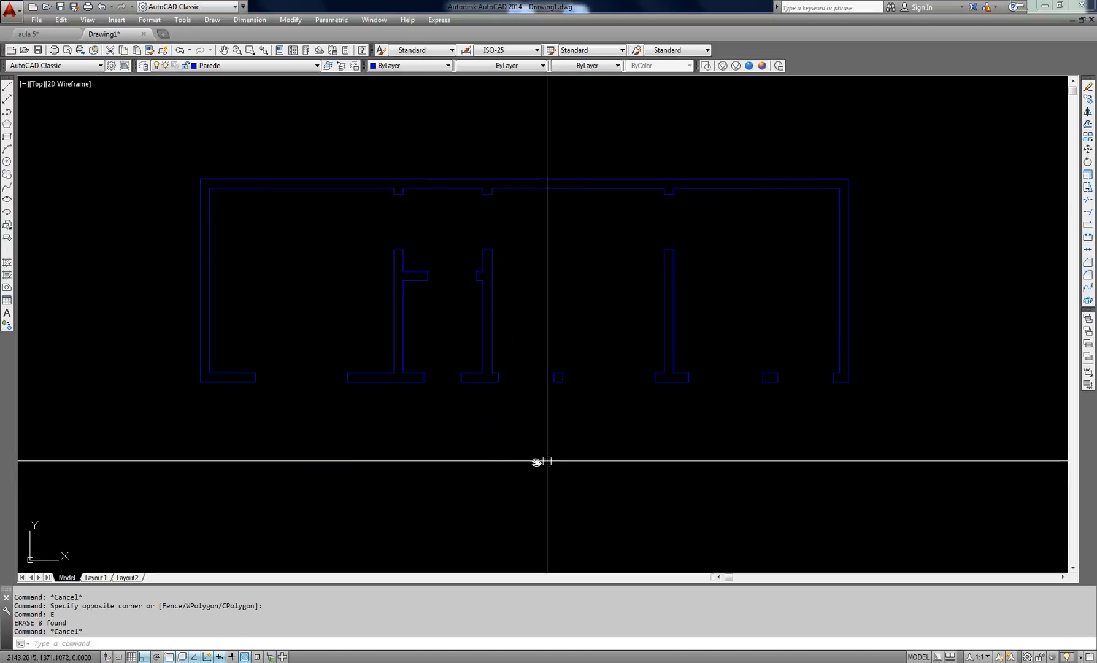
pyautogui.click(227, 66)
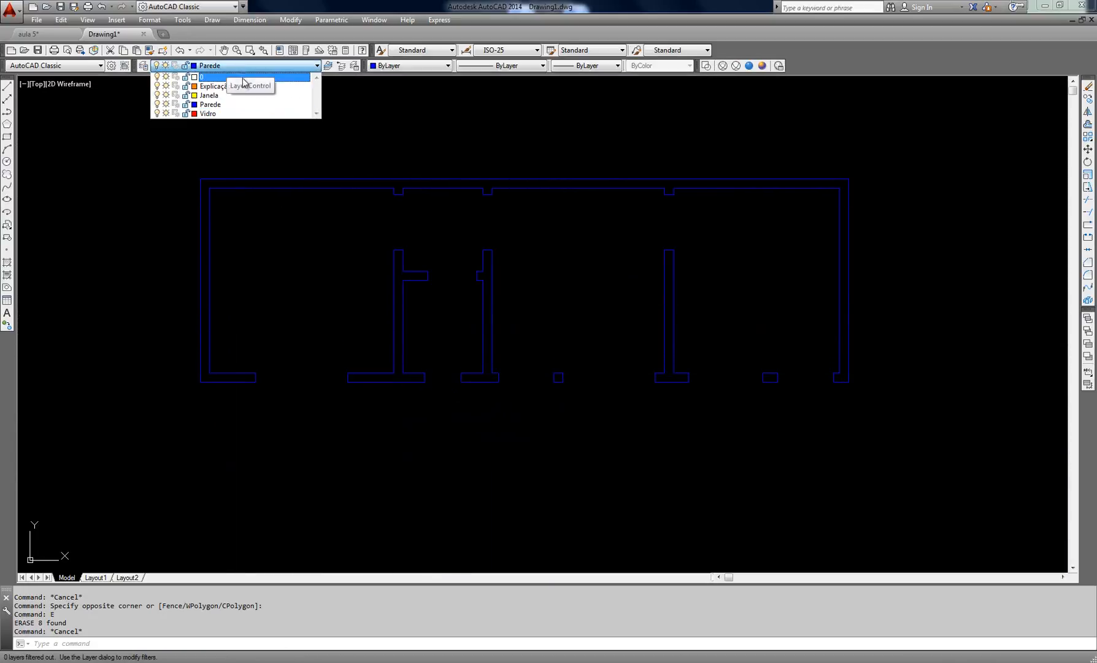
pyautogui.click(210, 96)
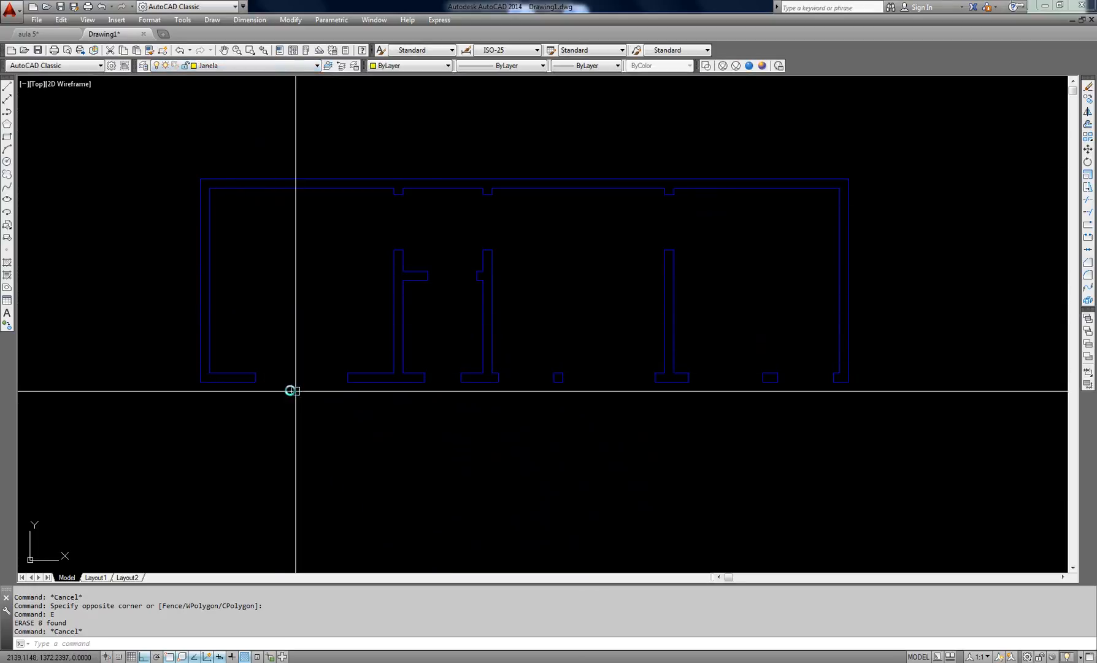
# Draw a line across the inner edge of the left room's window opening in the lower wall.
pyautogui.moveTo(290, 390); pyautogui.dragTo(304, 382, button='middle')
pyautogui.write('l')
pyautogui.press('Return')
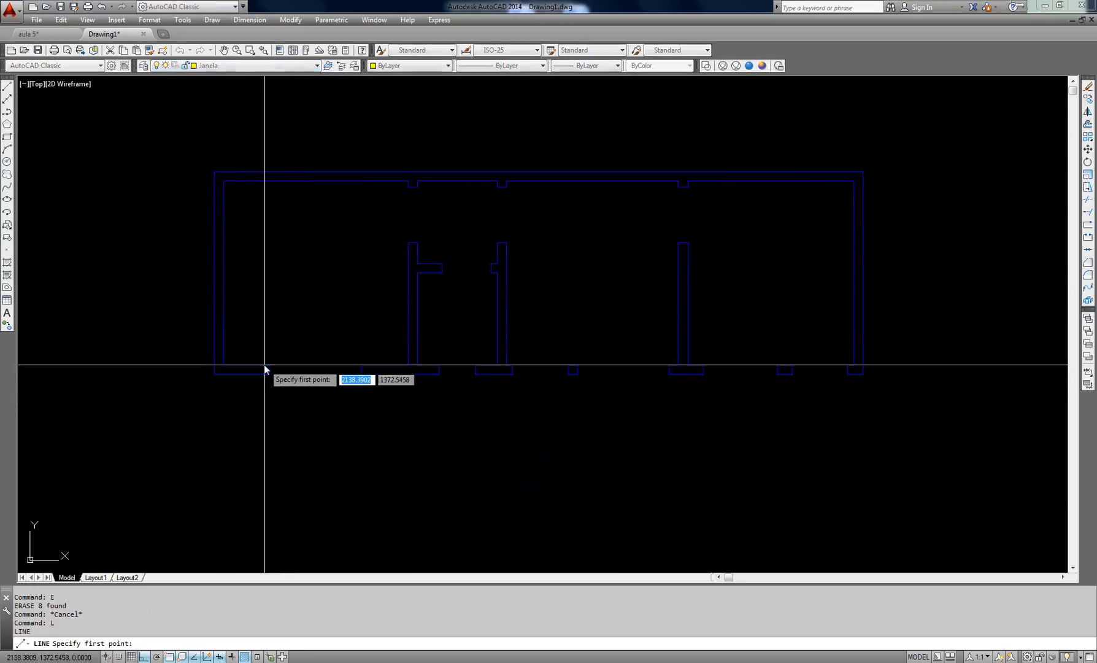
pyautogui.click(270, 364)
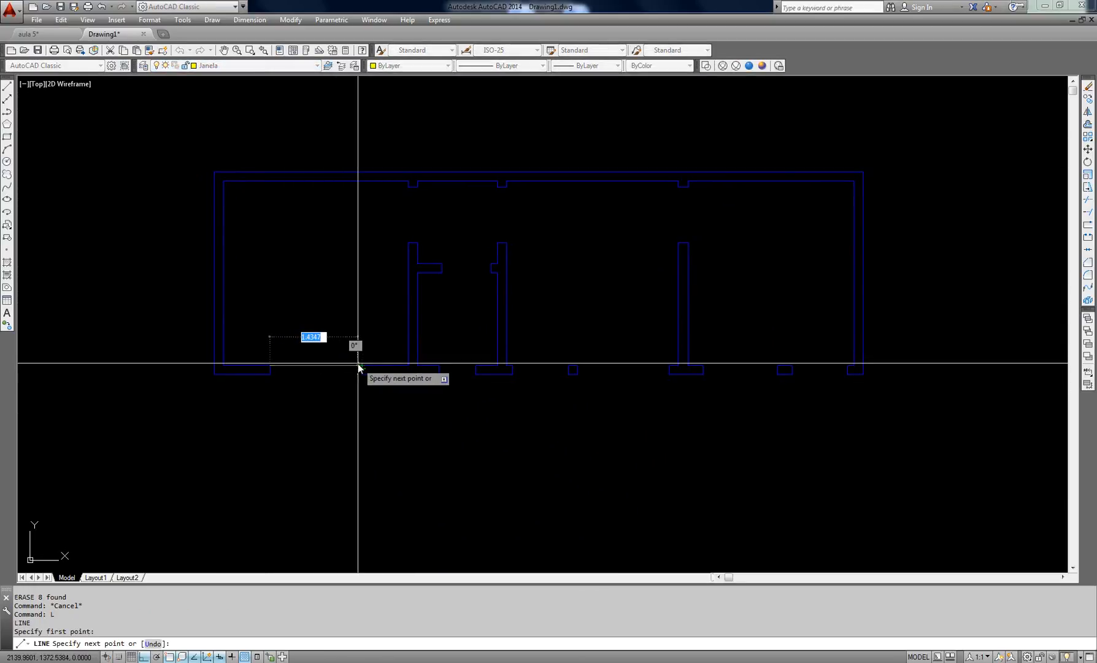
pyautogui.click(357, 365)
pyautogui.press('Escape')
# Select the new window line and the left wall's inner line in turn to compare their layers.
pyautogui.scroll(2, 319, 371)
pyautogui.click(321, 356)
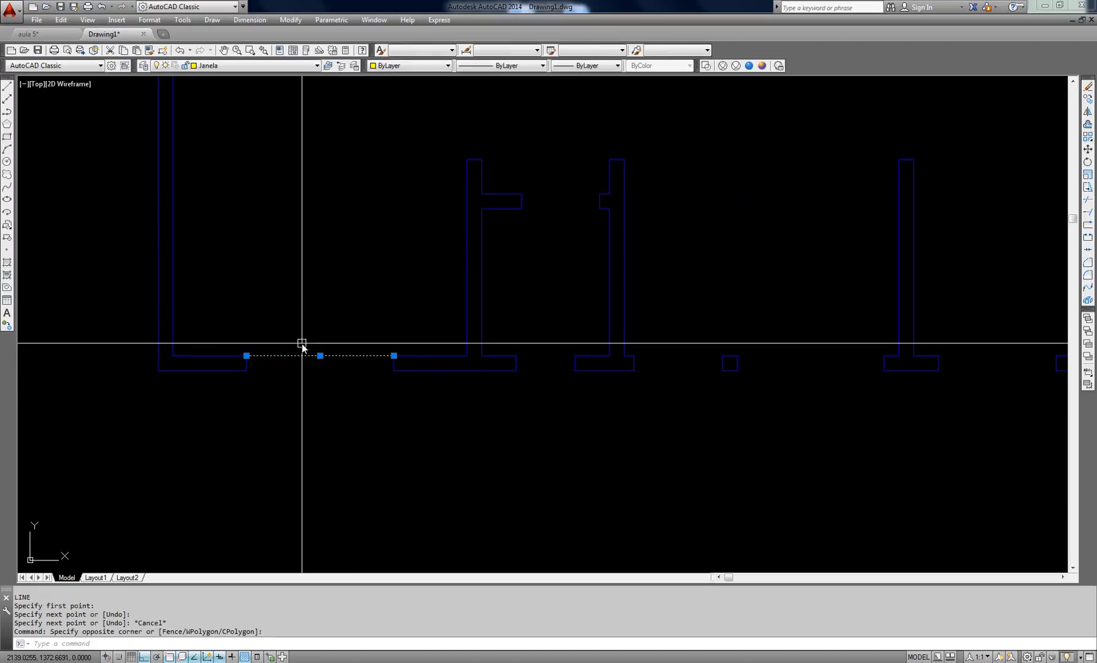
pyautogui.click(232, 94)
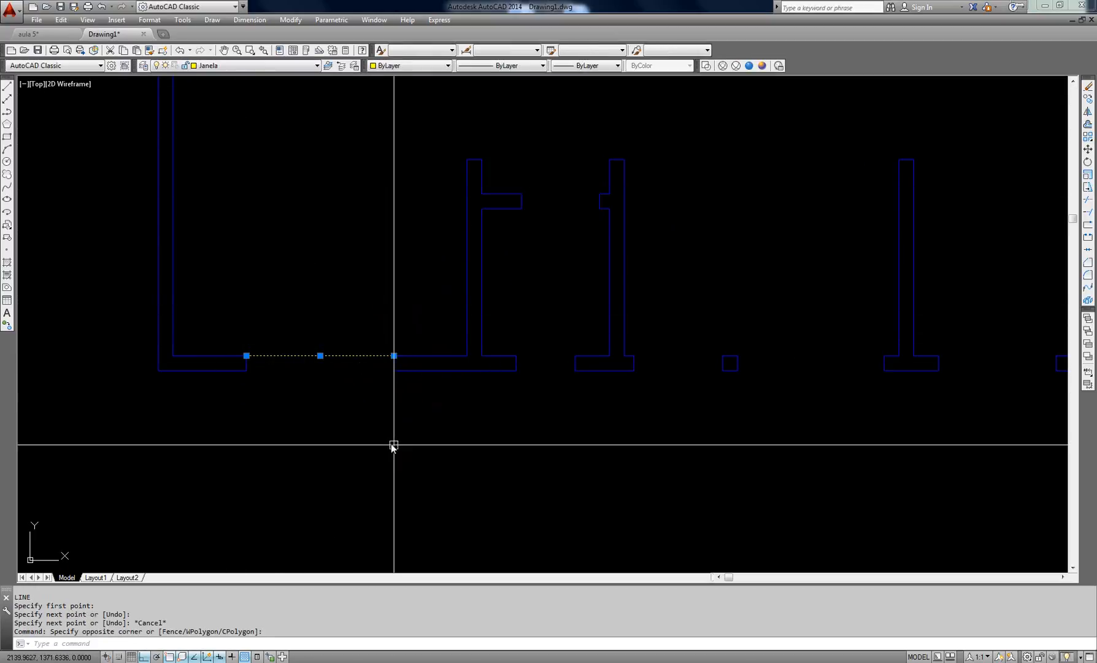
pyautogui.click(356, 405)
pyautogui.click(315, 330)
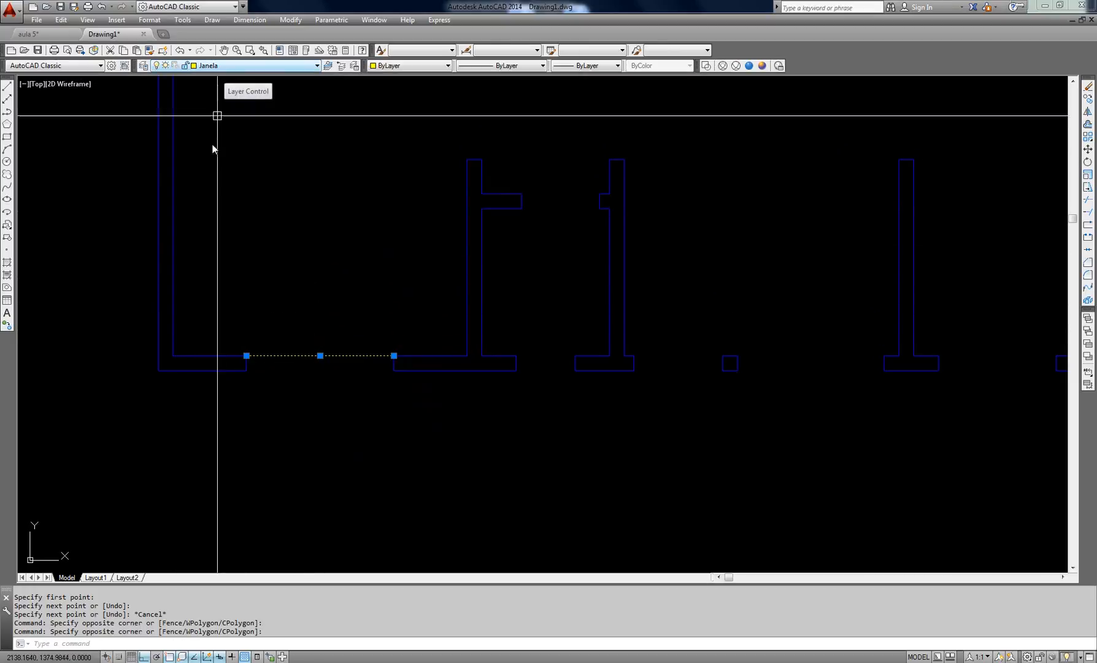
pyautogui.press('Escape')
pyautogui.click(172, 186)
pyautogui.press('Escape')
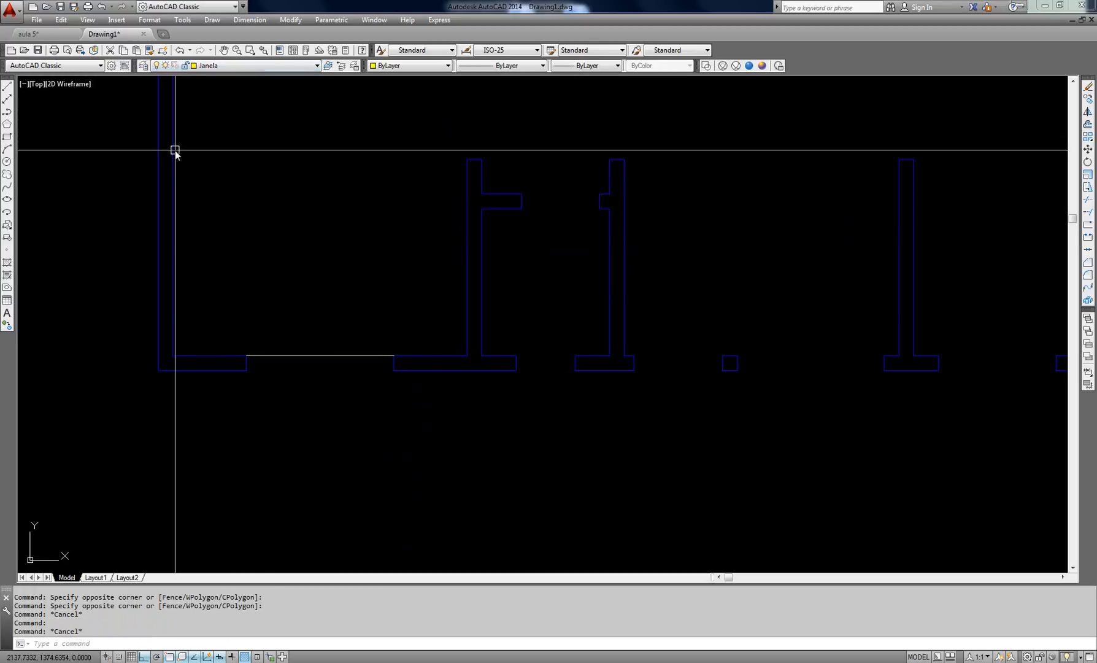
pyautogui.click(173, 184)
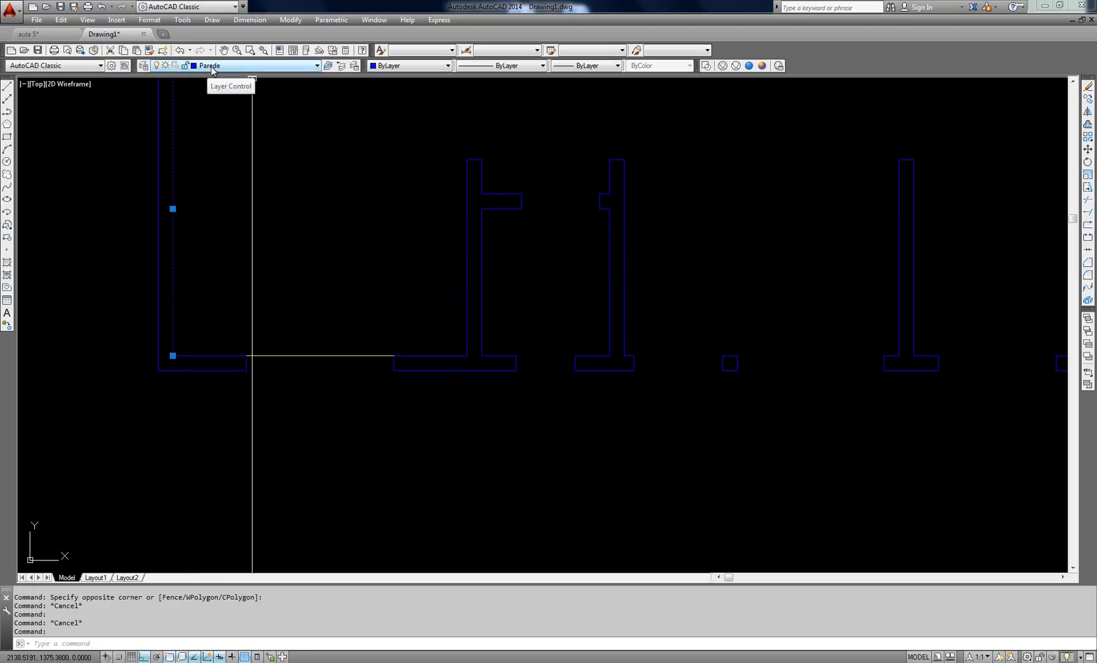
# Draw a line across the outer edge of the left room's window opening in the lower wall.
pyautogui.press('Escape')
pyautogui.write('l')
pyautogui.press('Return')
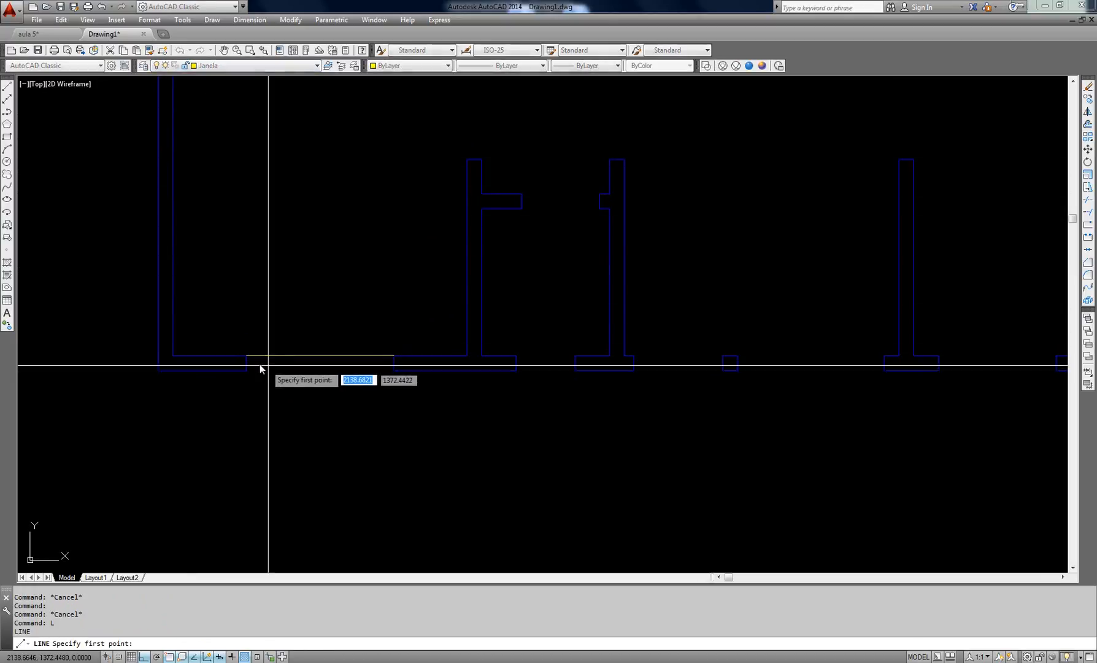
pyautogui.click(246, 370)
pyautogui.click(394, 370)
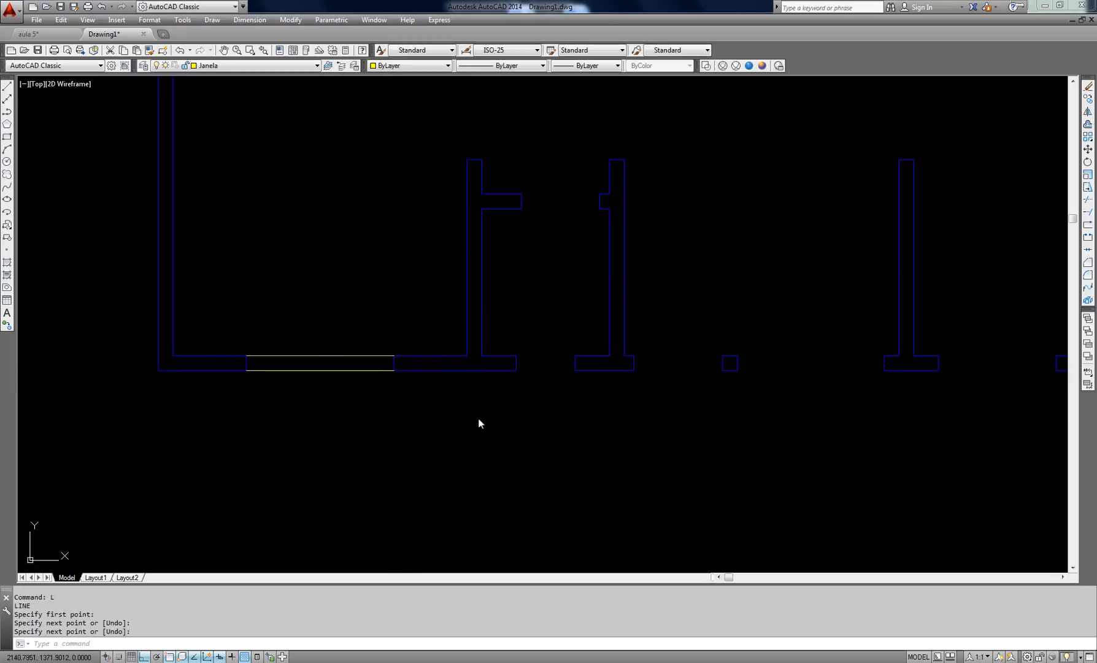
pyautogui.press('Escape')
pyautogui.press('Escape')
# Draw lines across the inner and outer edges of the small room's window opening in the lower wall.
pyautogui.press('Return')
pyautogui.click(516, 356)
pyautogui.click(574, 356)
pyautogui.press('Escape')
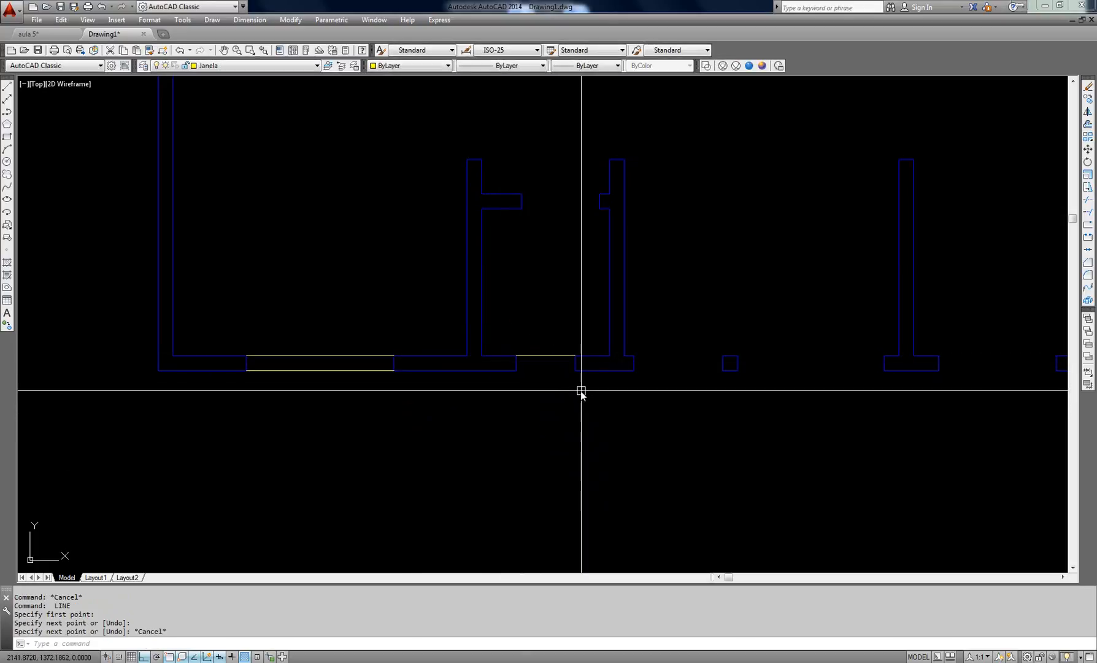
pyautogui.press('Return')
pyautogui.click(575, 371)
pyautogui.click(515, 370)
pyautogui.press('Escape')
pyautogui.press('Escape')
pyautogui.press('Escape')
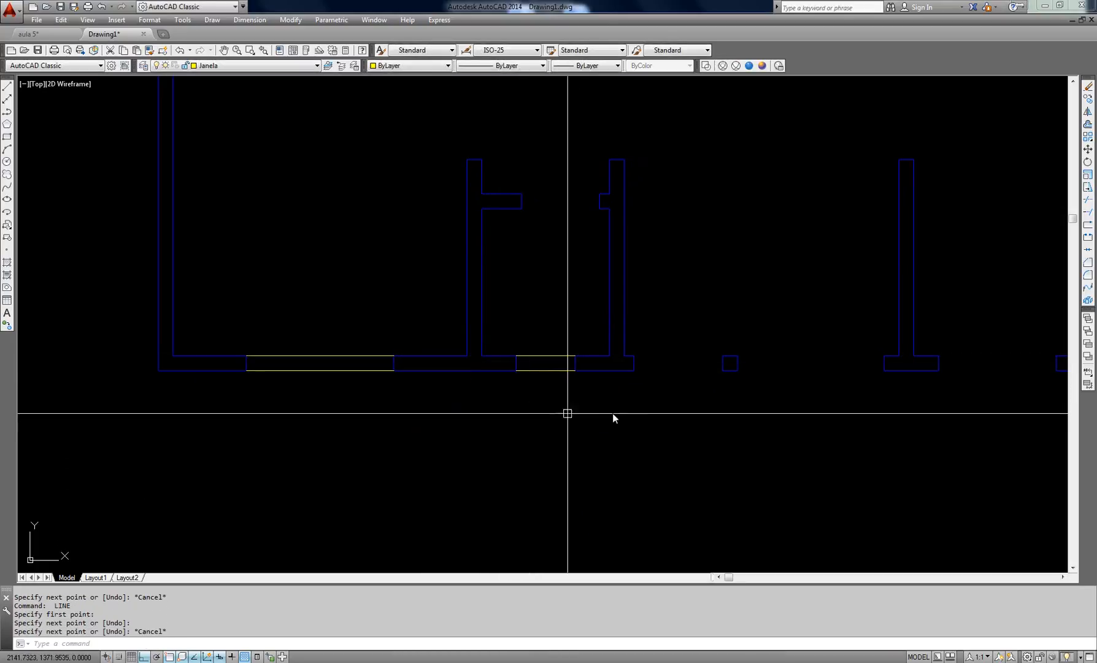
# Draw lines across both edges of the lower wall's third window opening, between the small pier and the next partition.
pyautogui.moveTo(681, 422); pyautogui.dragTo(375, 430, button='middle')
pyautogui.press('Return')
pyautogui.click(434, 368)
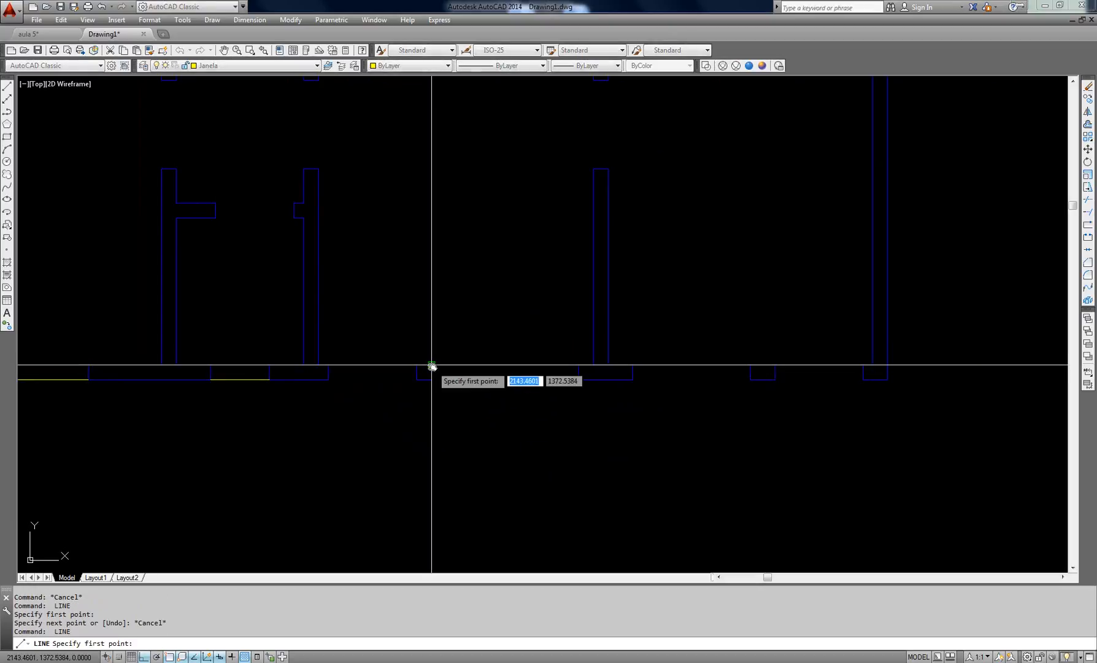
pyautogui.click(578, 363)
pyautogui.press('Escape')
pyautogui.press('Return')
pyautogui.click(578, 379)
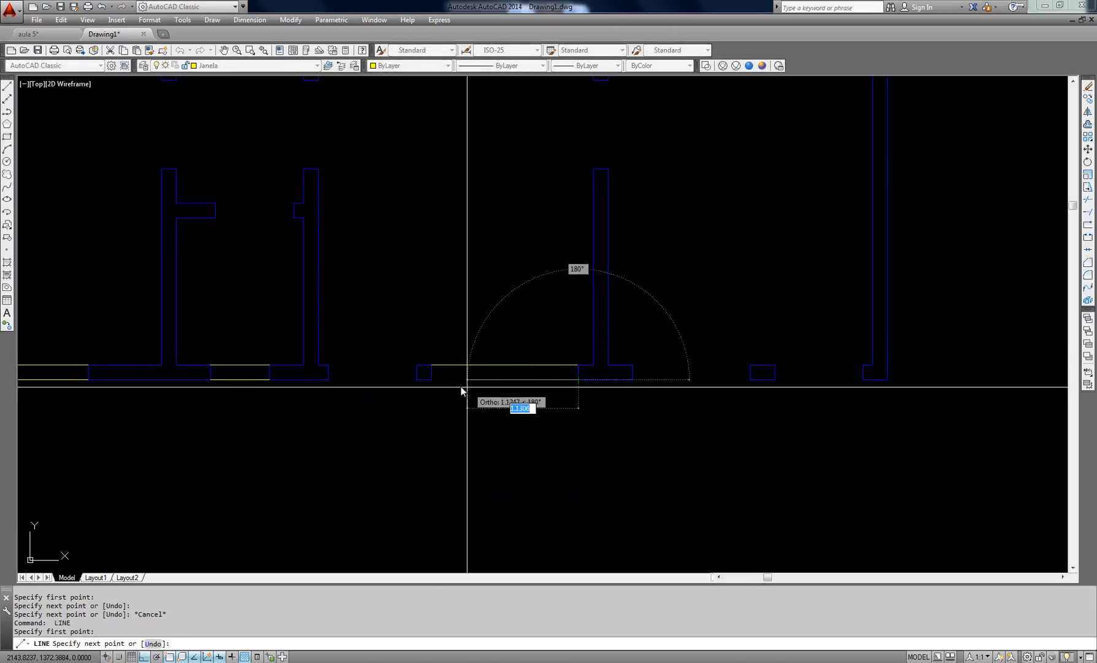
pyautogui.click(432, 379)
pyautogui.press('Escape')
pyautogui.press('Escape')
# Draw lines across both edges of the right room's window opening in the lower wall.
pyautogui.moveTo(593, 408); pyautogui.dragTo(403, 403, button='middle')
pyautogui.press('Escape')
pyautogui.press('Return')
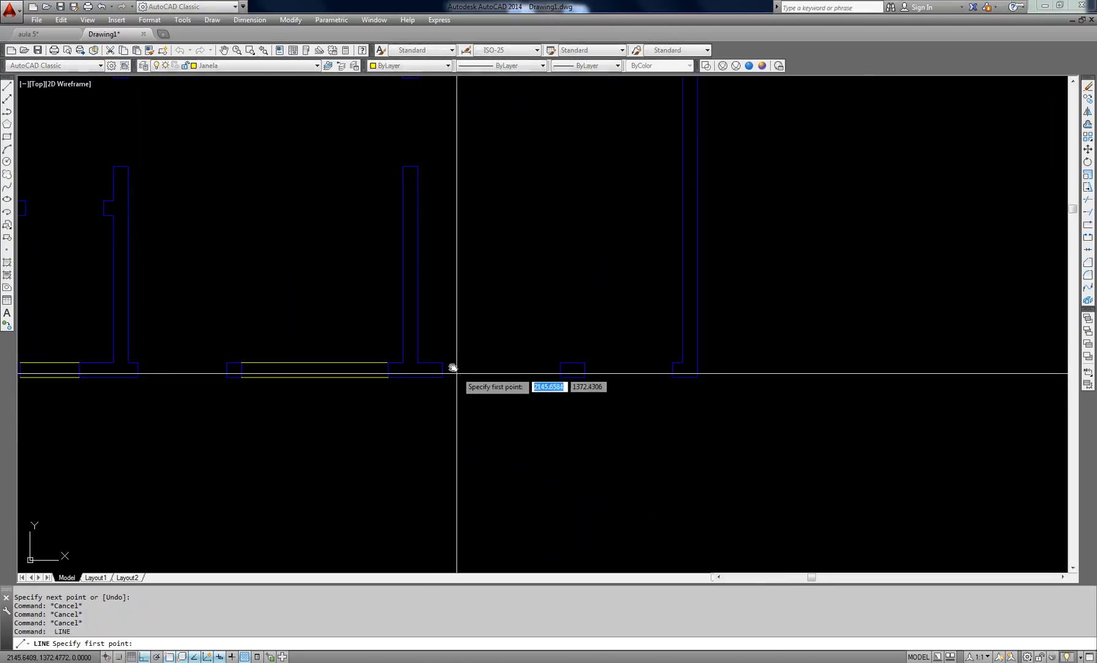
pyautogui.click(444, 363)
pyautogui.click(565, 374)
pyautogui.press('Escape')
pyautogui.press('Return')
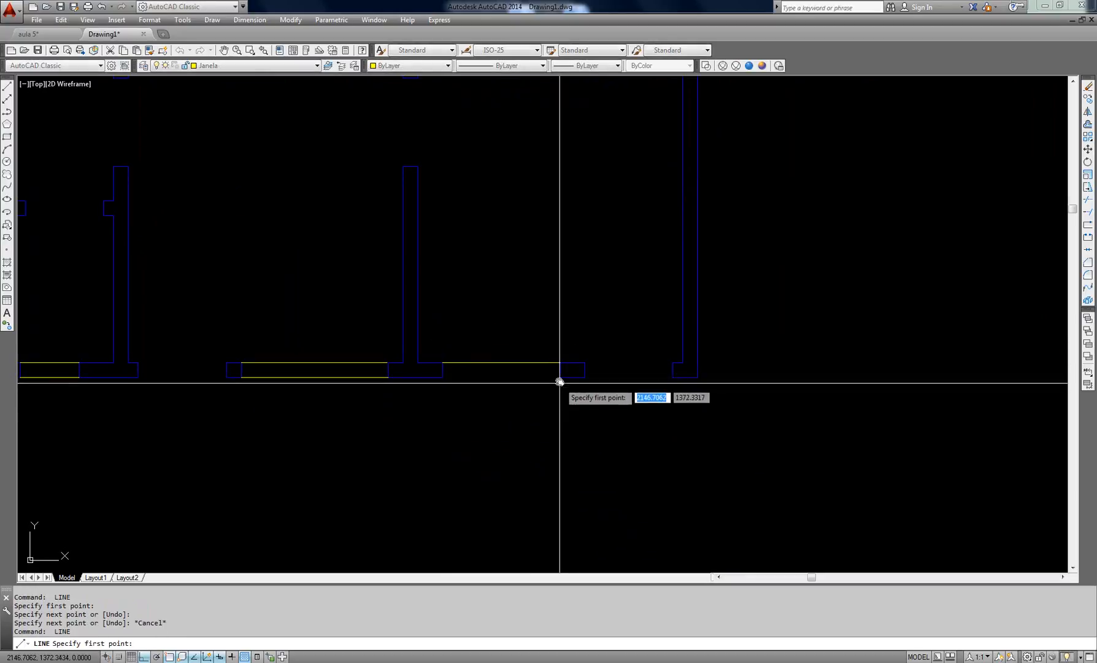
pyautogui.click(560, 378)
pyautogui.press('Escape')
pyautogui.press('Escape')
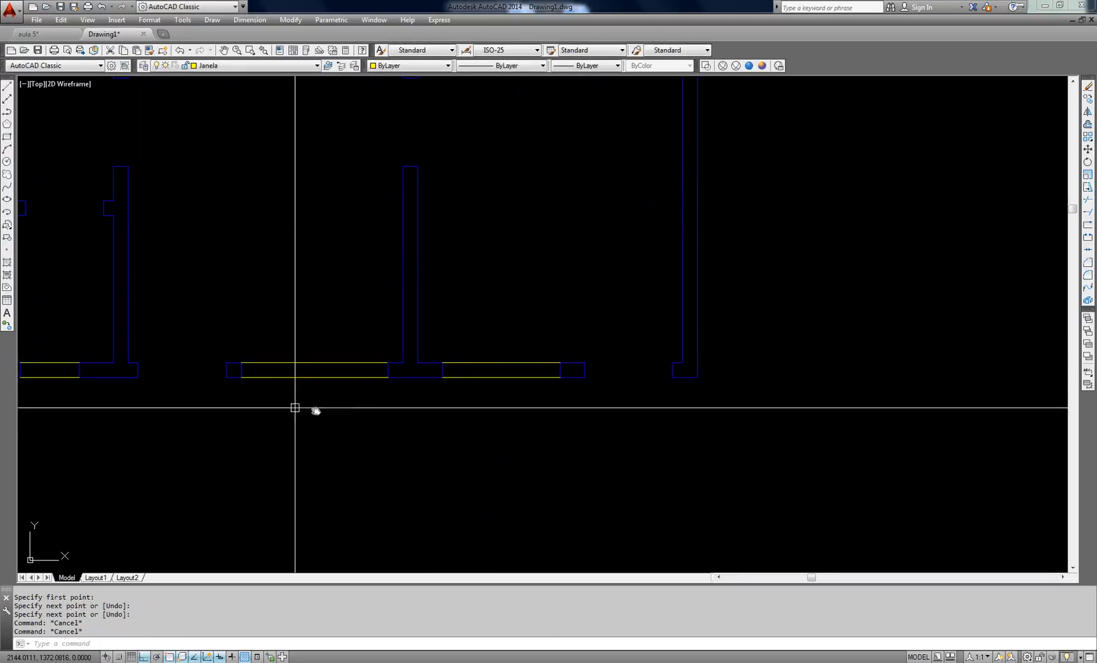
pyautogui.scroll(-2, 430, 405)
pyautogui.press('Escape')
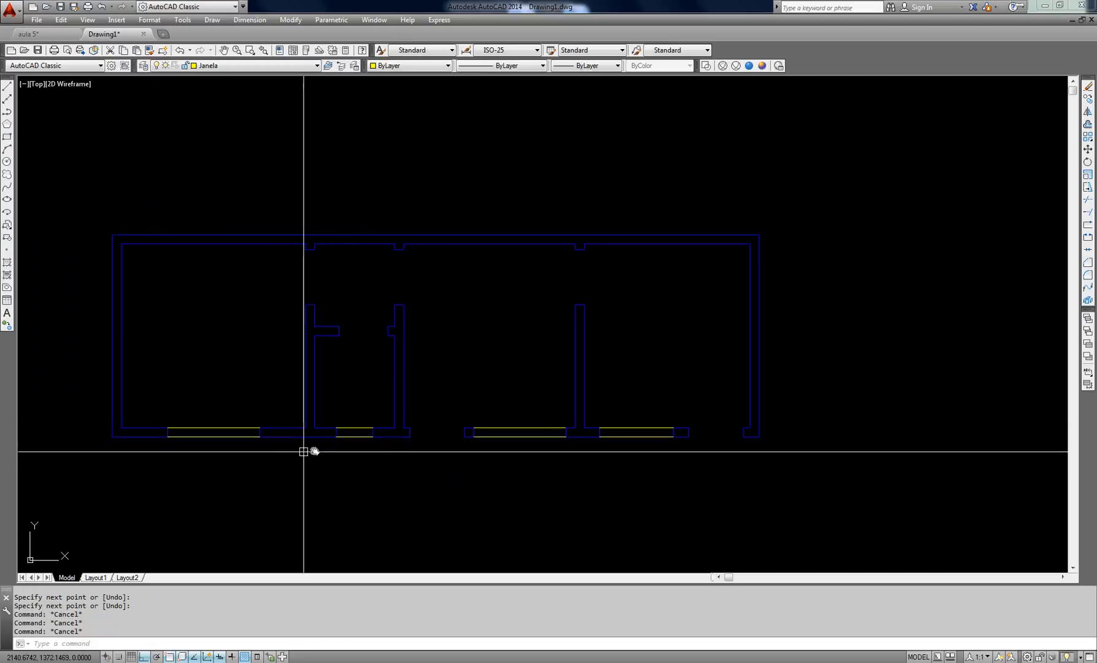
pyautogui.moveTo(303, 449); pyautogui.dragTo(361, 423, button='middle')
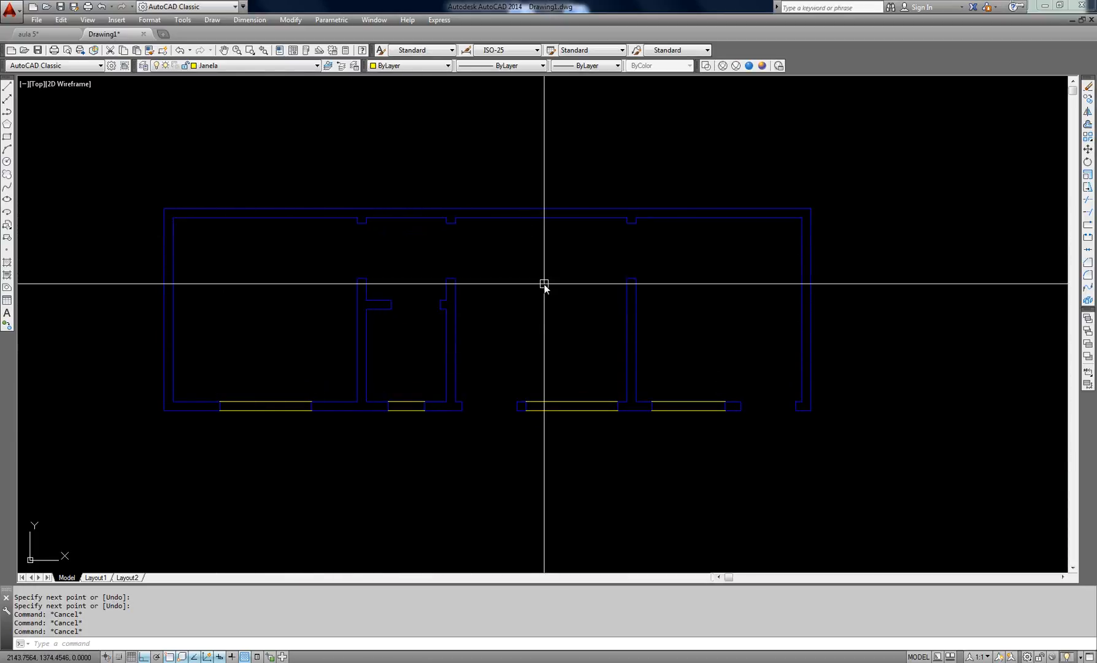
pyautogui.moveTo(487, 354); pyautogui.dragTo(531, 333, button='middle')
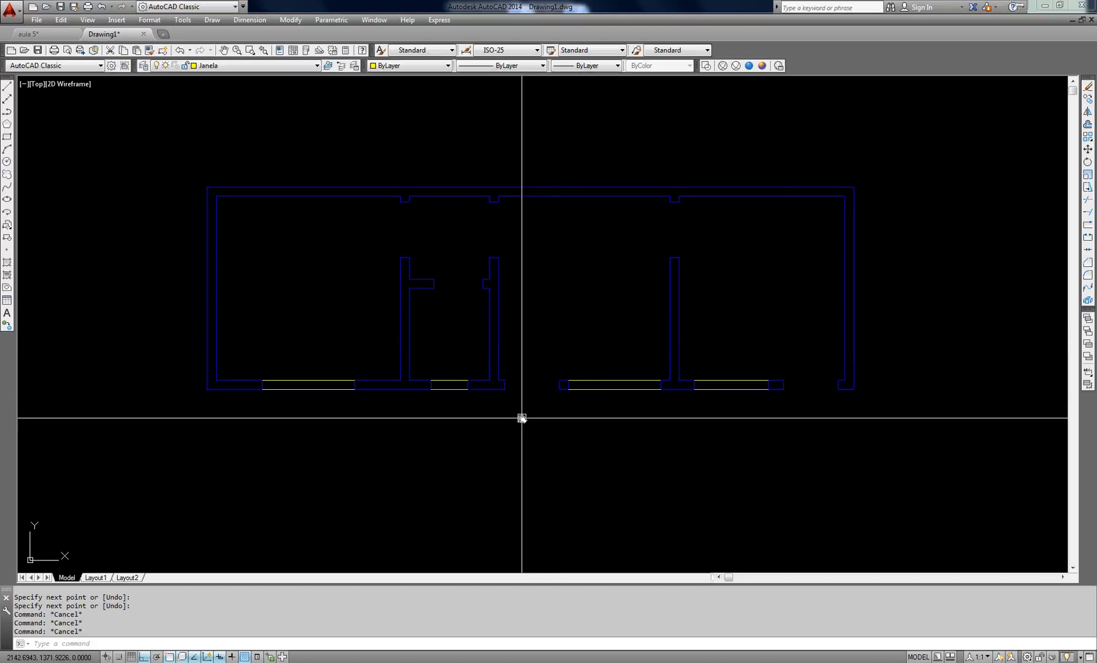
pyautogui.moveTo(576, 344); pyautogui.dragTo(587, 360, button='middle')
pyautogui.scroll(2, 459, 380)
pyautogui.moveTo(458, 381); pyautogui.dragTo(385, 400, button='middle')
pyautogui.scroll(-2, 495, 377)
pyautogui.moveTo(444, 383); pyautogui.dragTo(448, 420, button='middle')
pyautogui.scroll(2, 481, 400)
pyautogui.scroll(-2, 423, 418)
pyautogui.scroll(2, 418, 414)
pyautogui.press('Escape')
pyautogui.moveTo(255, 450); pyautogui.dragTo(316, 407, button='middle')
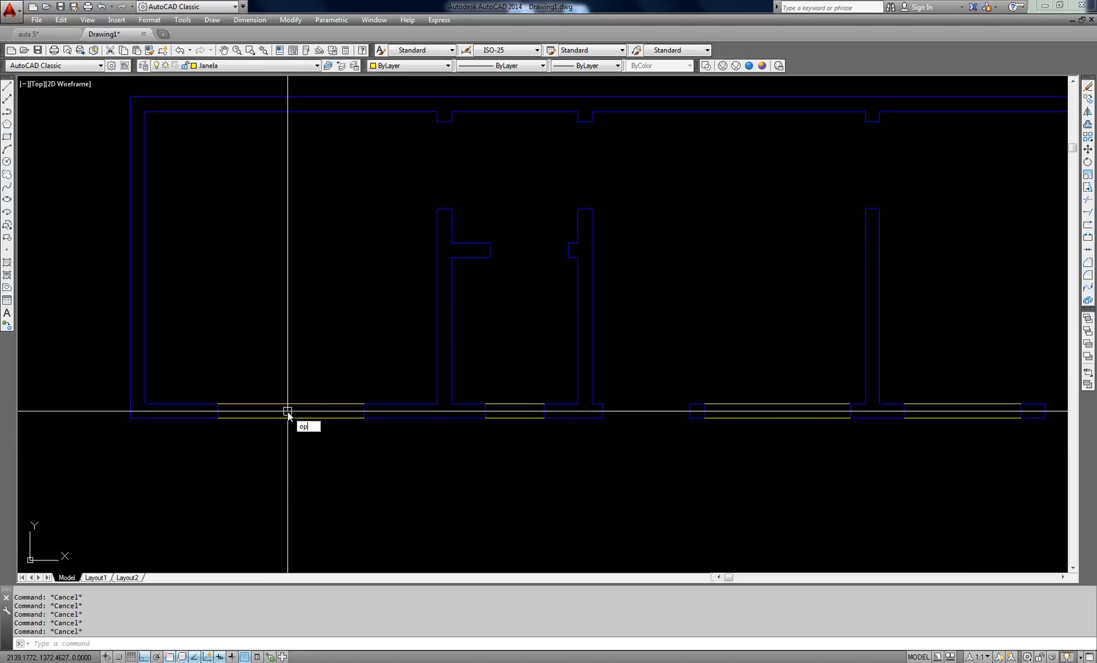
pyautogui.scroll(4, 289, 411)
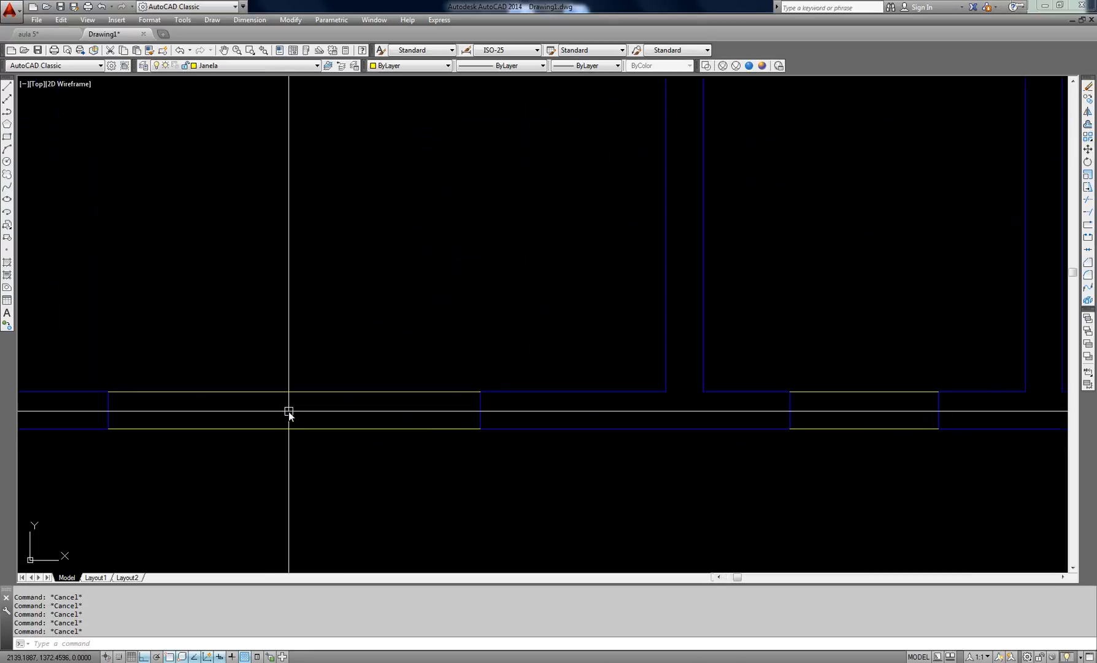
pyautogui.moveTo(289, 412)
pyautogui.mouseDown(button='middle')
pyautogui.moveTo(502, 372)
pyautogui.moveTo(443, 380)
pyautogui.mouseUp(button='middle')
pyautogui.click(504, 364)
pyautogui.scroll(-4, 563, 323)
pyautogui.moveTo(602, 306)
pyautogui.mouseDown(button='middle')
pyautogui.moveTo(410, 438)
pyautogui.moveTo(465, 405)
pyautogui.mouseUp(button='middle')
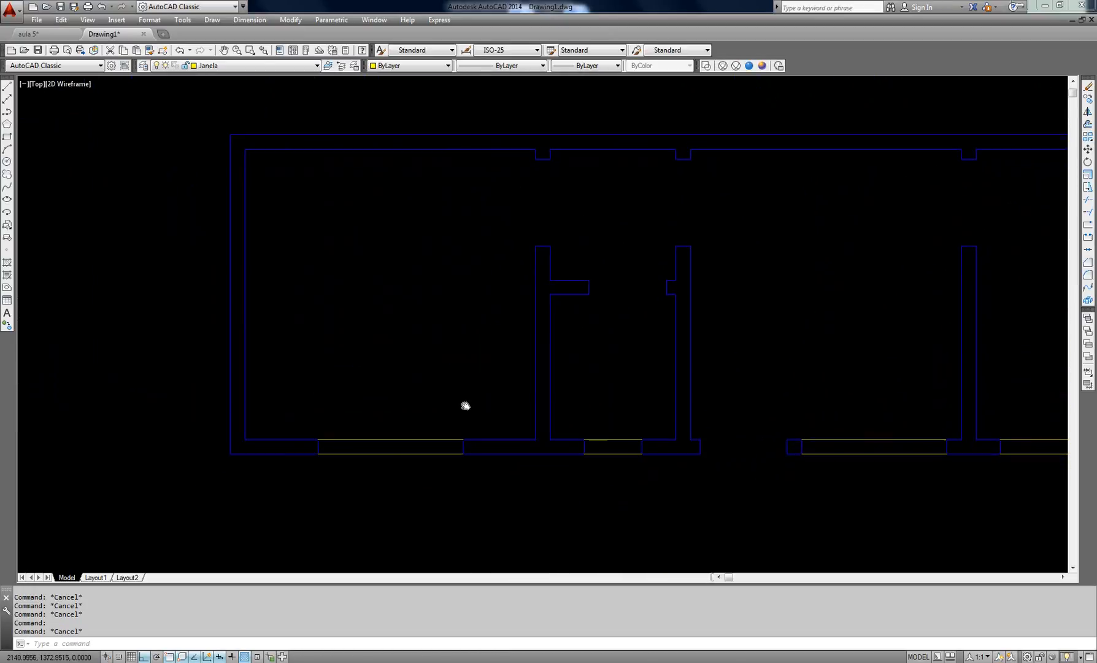
# Offset both edge lines of the left room's window 0.06 towards the inside of the opening.
pyautogui.scroll(4, 436, 441)
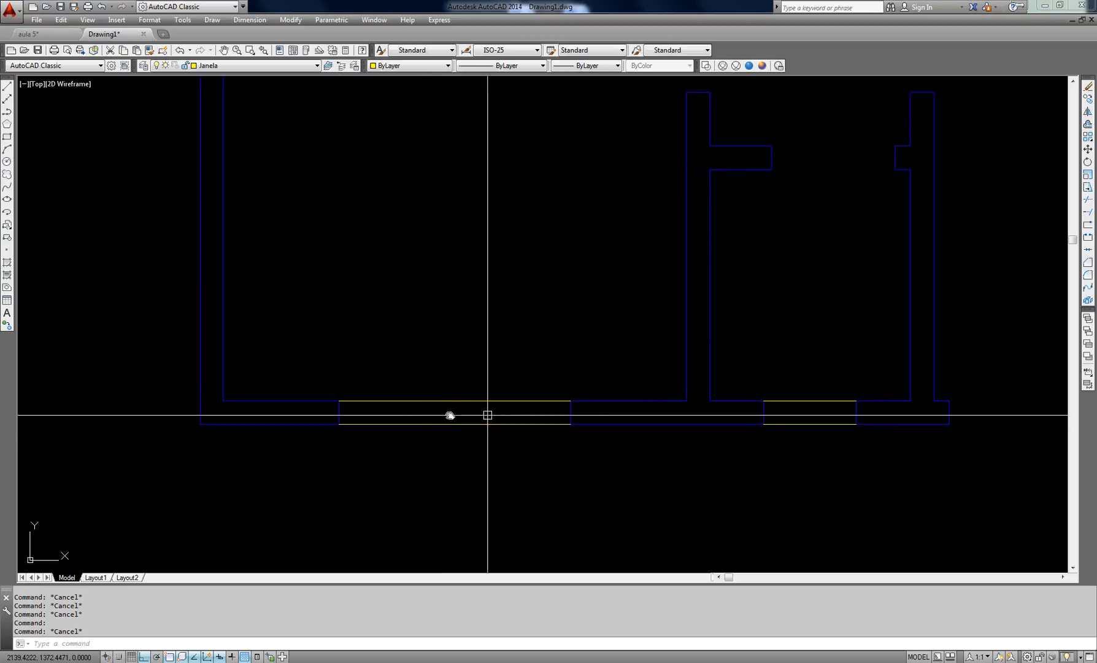
pyautogui.press('Return')
pyautogui.write('.06')
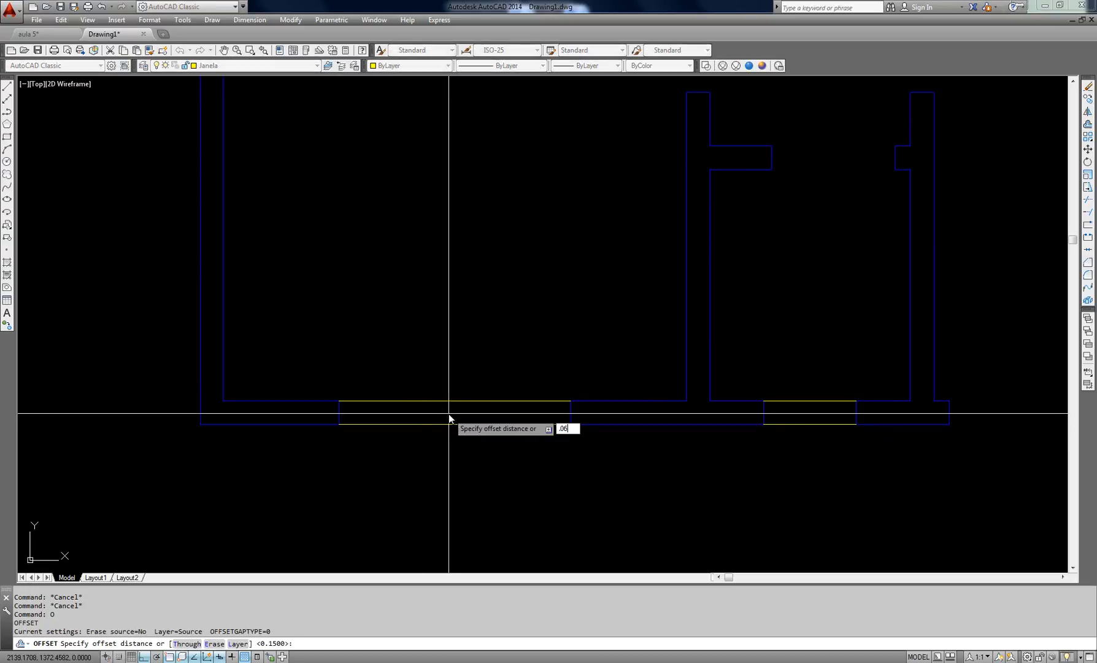
pyautogui.press('Return')
pyautogui.scroll(4, 448, 413)
pyautogui.click(437, 441)
pyautogui.click(441, 406)
pyautogui.click(443, 381)
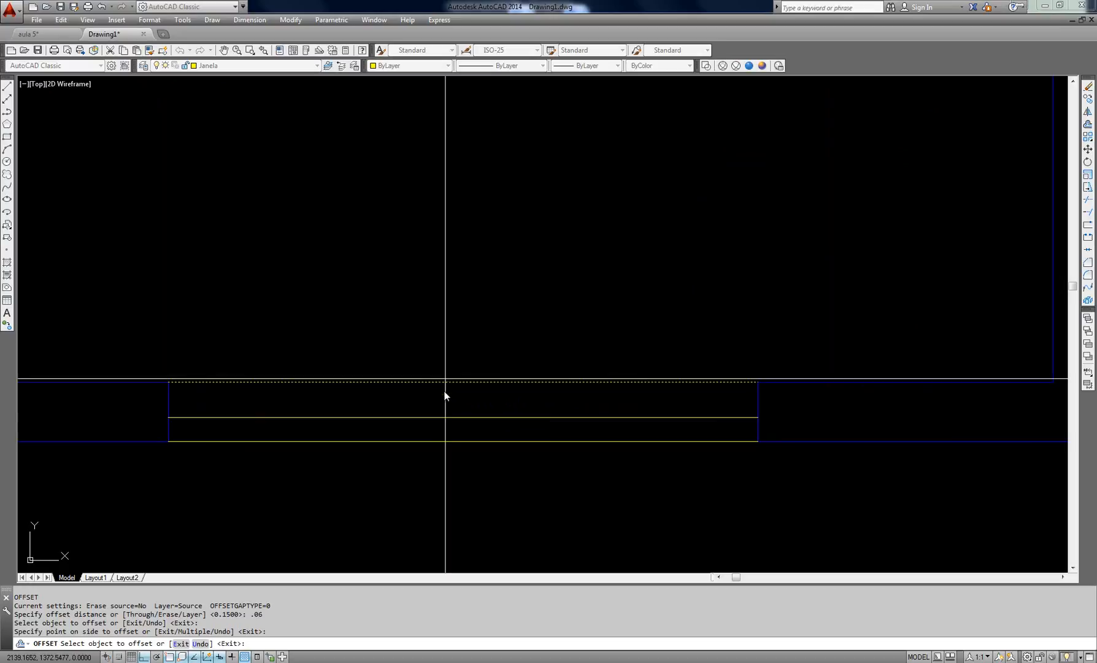
pyautogui.click(445, 394)
pyautogui.press('Escape')
pyautogui.moveTo(475, 459); pyautogui.dragTo(472, 459, button='middle')
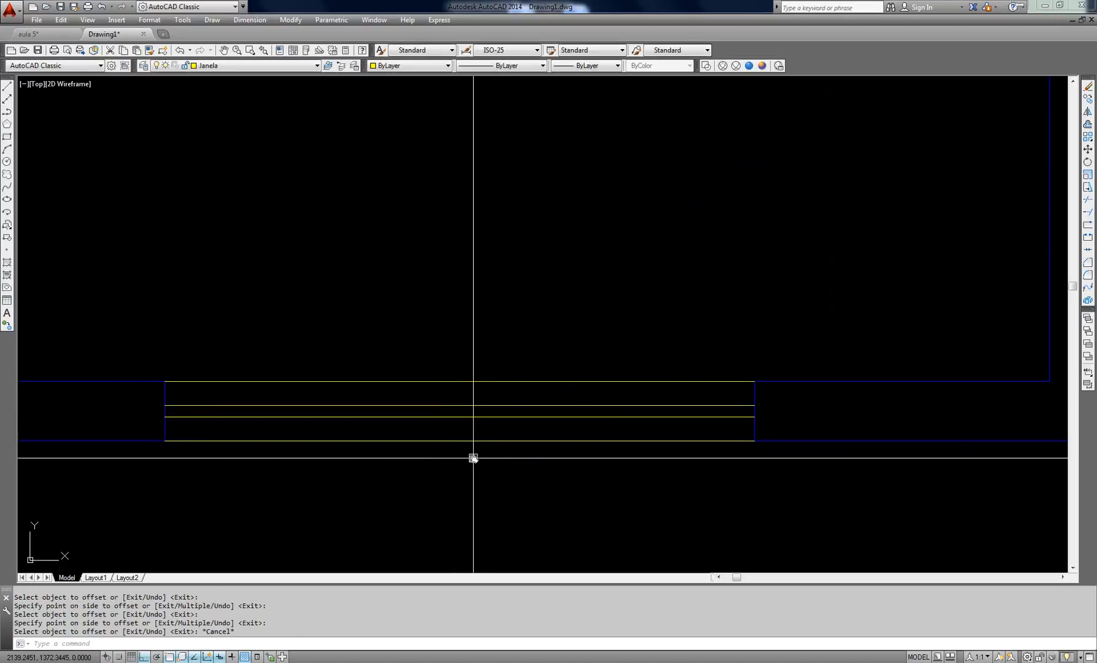
# Move the left window's two middle lines to the Vidro layer.
pyautogui.click(498, 394)
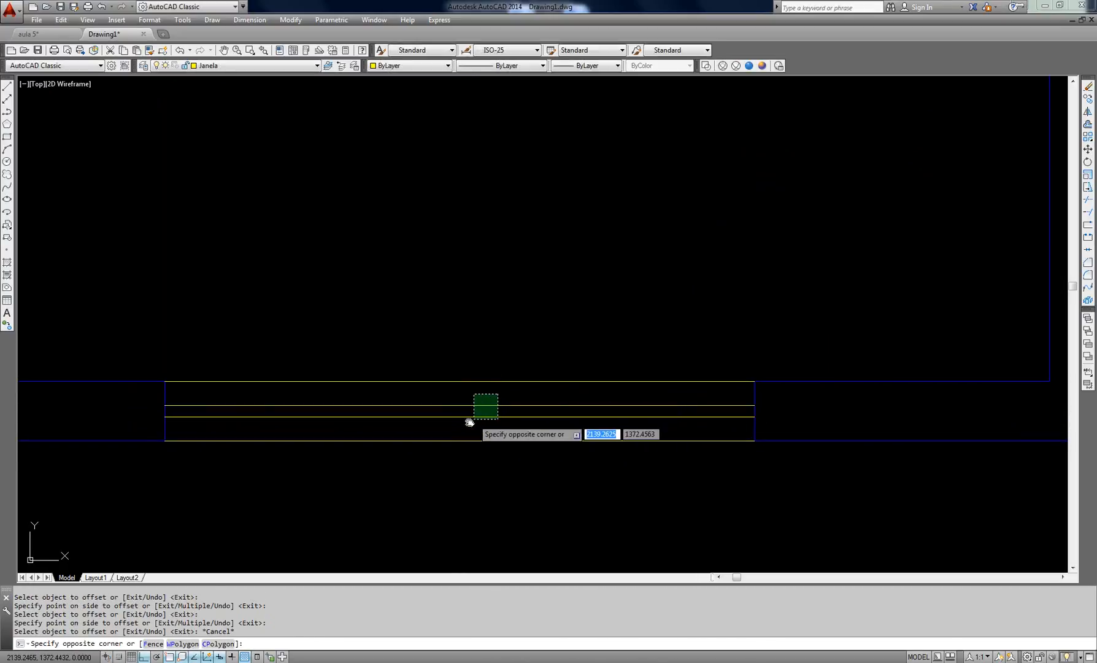
pyautogui.click(447, 429)
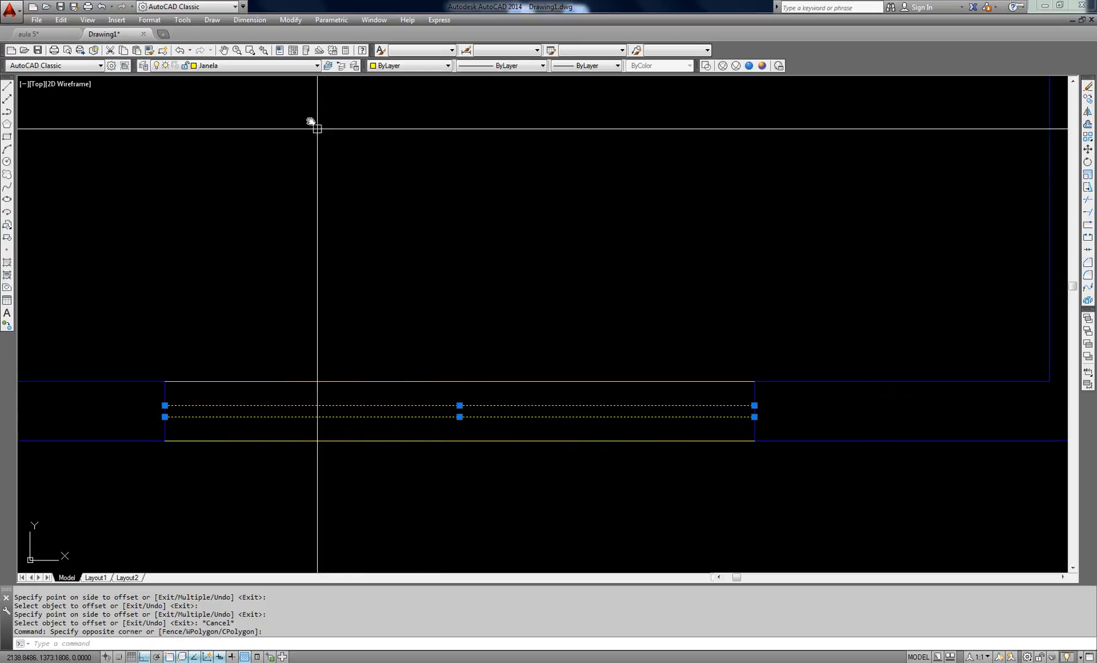
pyautogui.click(273, 65)
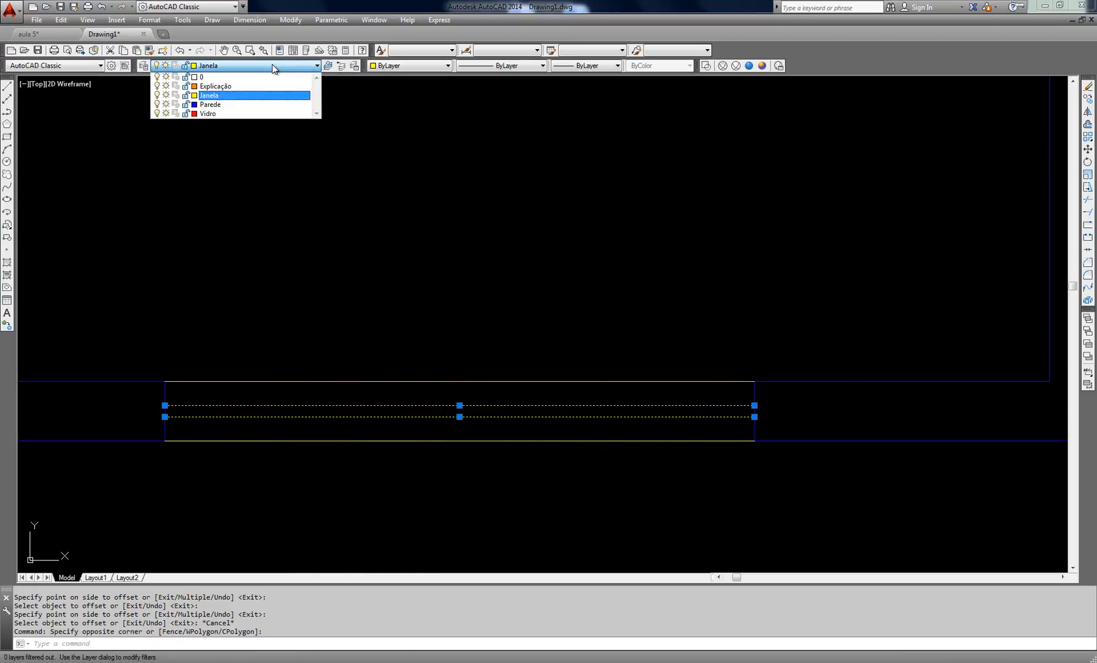
pyautogui.click(214, 114)
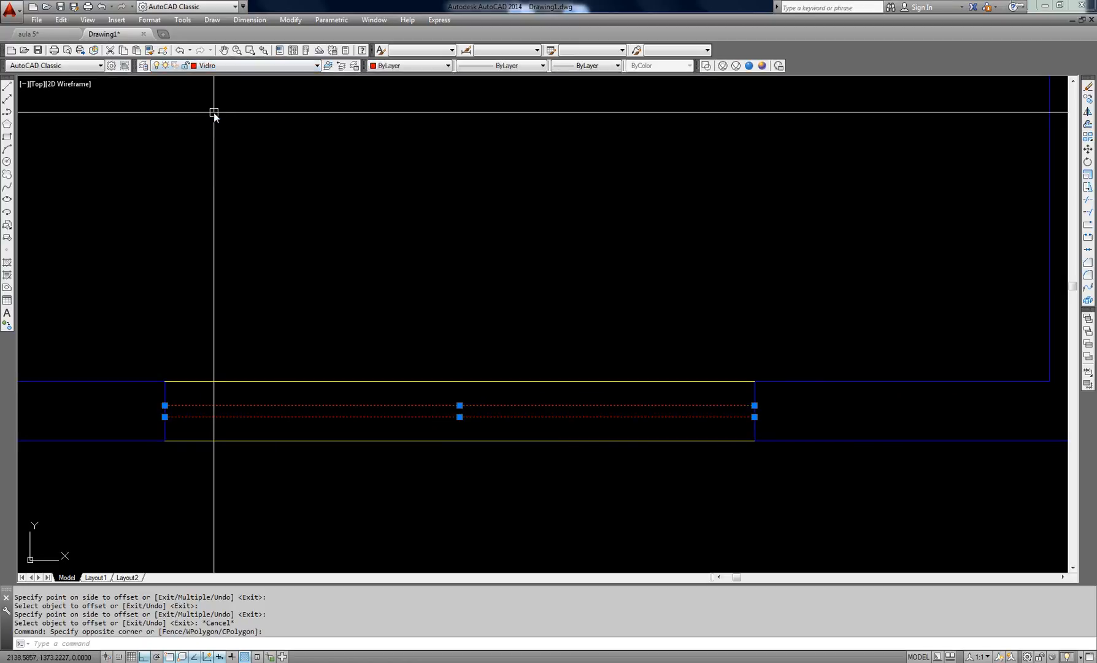
pyautogui.press('Escape')
# Select the left window's two middle lines to check which layer they are on.
pyautogui.click(303, 419)
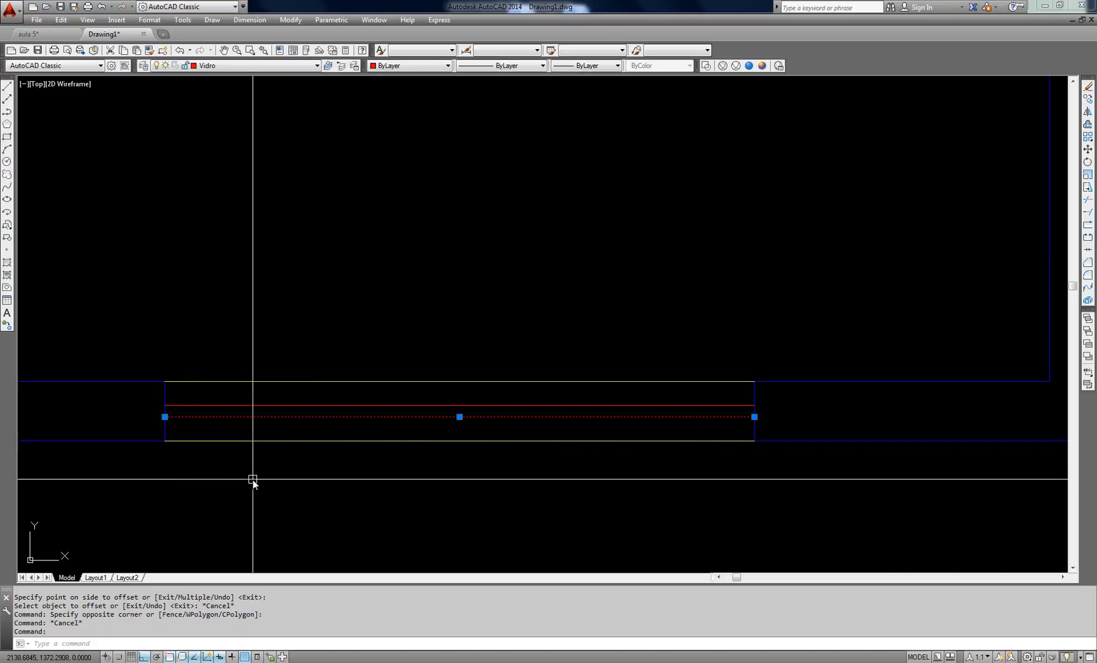
pyautogui.press('Escape')
pyautogui.click(325, 391)
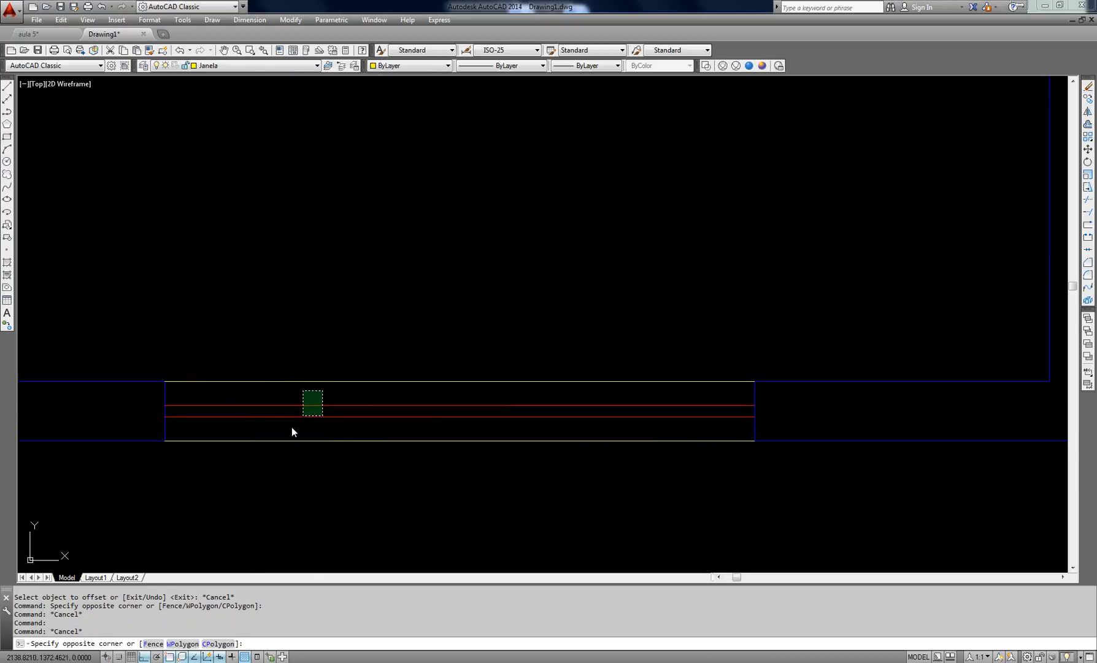
pyautogui.click(291, 430)
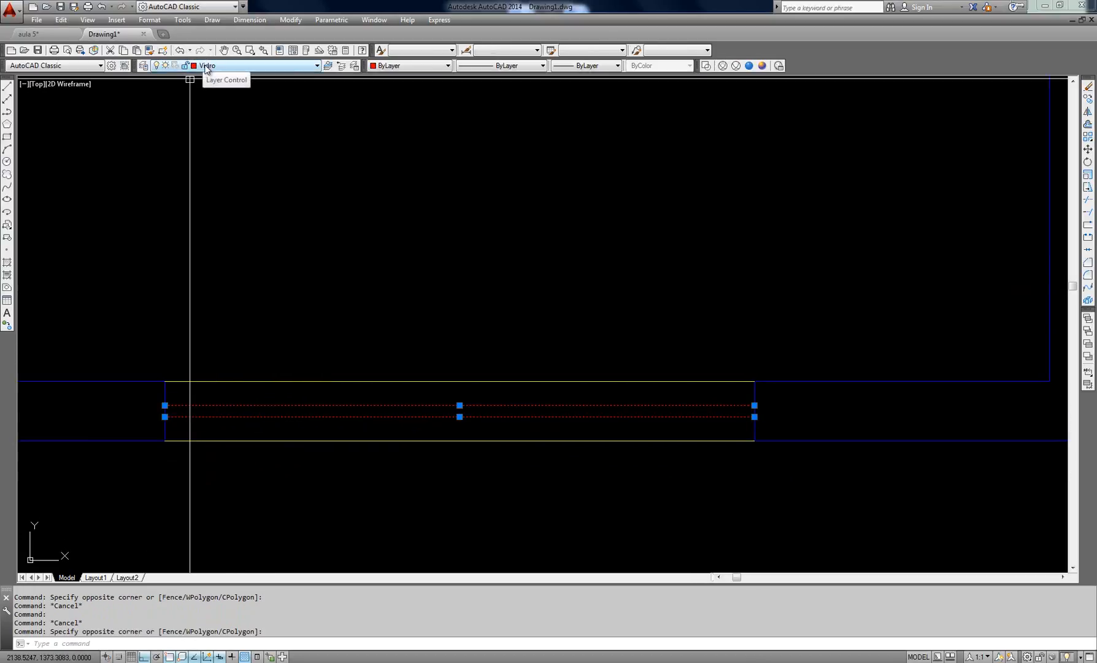
pyautogui.press('Escape')
pyautogui.scroll(-4, 408, 416)
pyautogui.scroll(3, 619, 394)
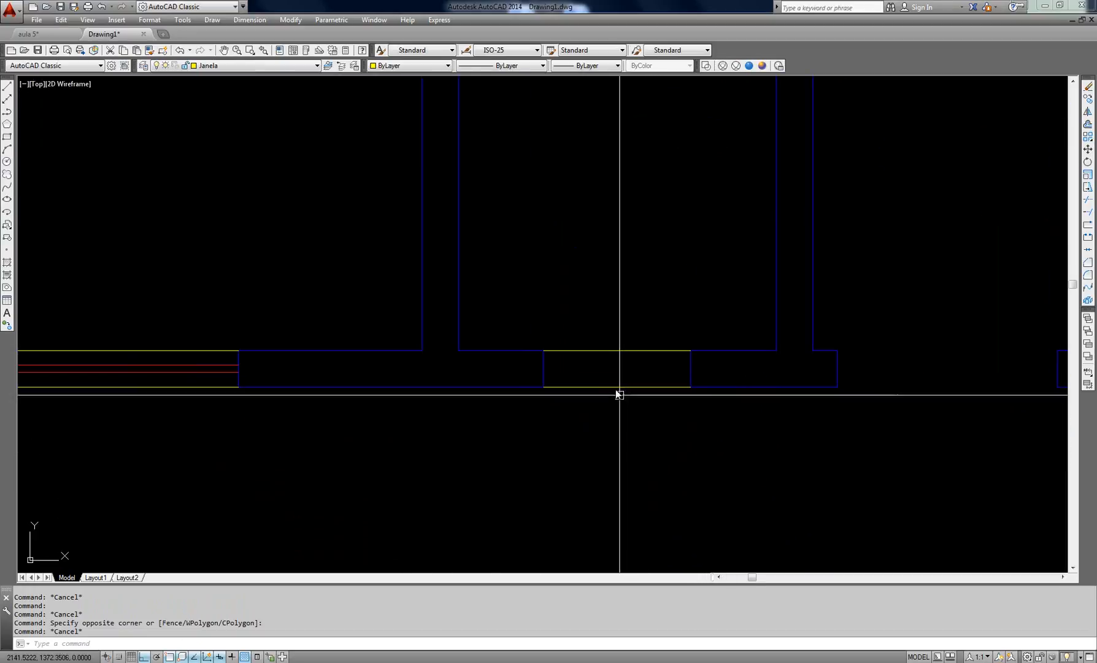
pyautogui.scroll(2, 619, 395)
pyautogui.moveTo(600, 374); pyautogui.dragTo(564, 378, button='middle')
pyautogui.write('o')
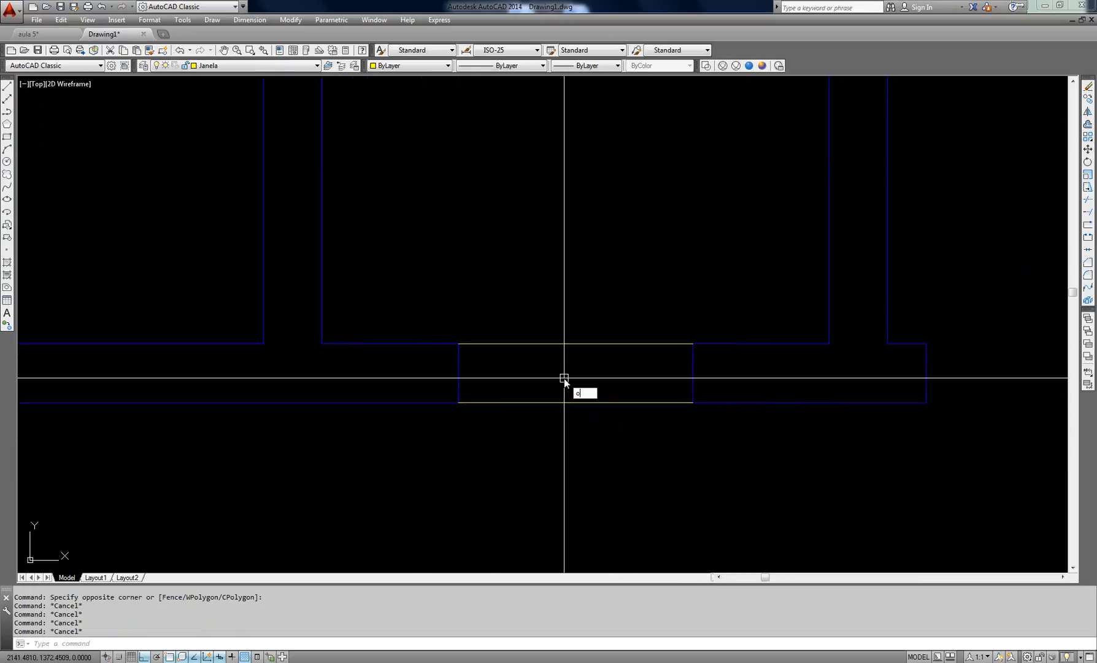
pyautogui.press('Return')
pyautogui.press('Escape')
pyautogui.press('Escape')
pyautogui.press('Escape')
# Offset both edge lines of the small room's window 0.06 towards the inside of the opening.
pyautogui.write('o')
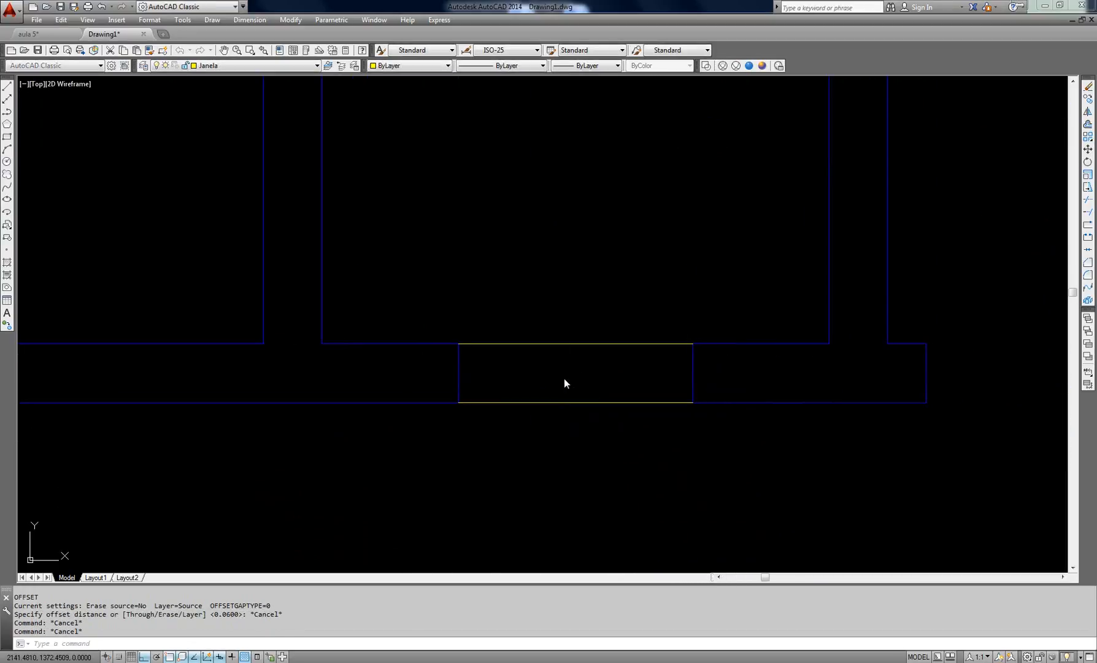
pyautogui.press('Return')
pyautogui.write('.06')
pyautogui.press('Return')
pyautogui.click(566, 403)
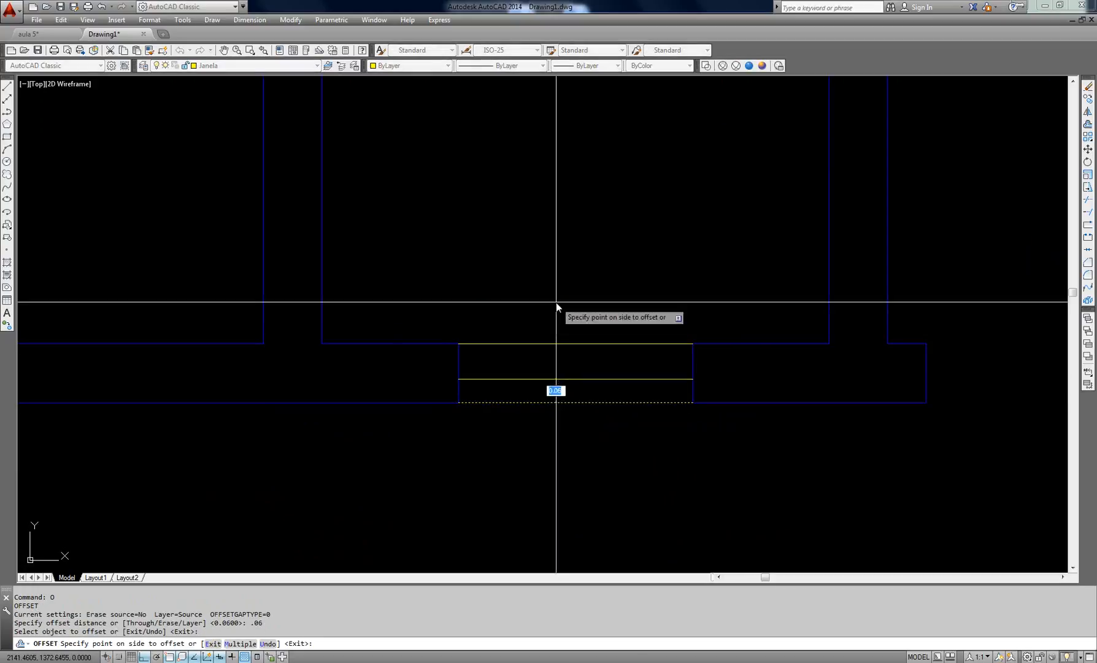
pyautogui.click(558, 304)
pyautogui.click(562, 345)
pyautogui.click(563, 356)
# Offset both edge lines of the third window inward by the same 0.06 distance.
pyautogui.scroll(-3, 374, 291)
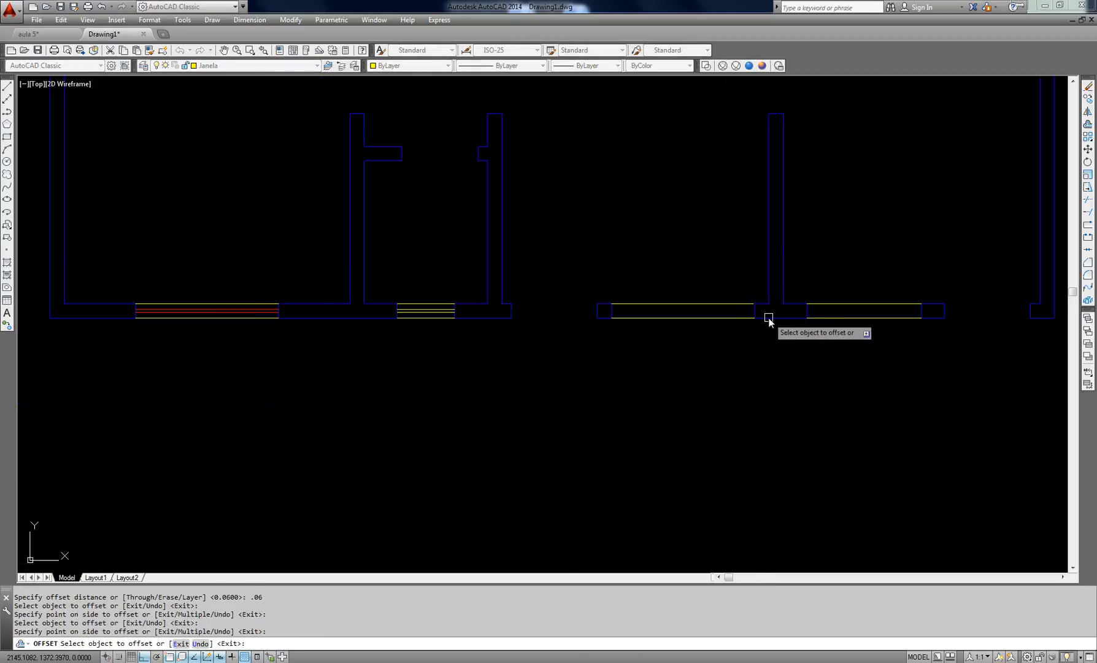
pyautogui.scroll(2, 768, 319)
pyautogui.click(585, 283)
pyautogui.click(589, 333)
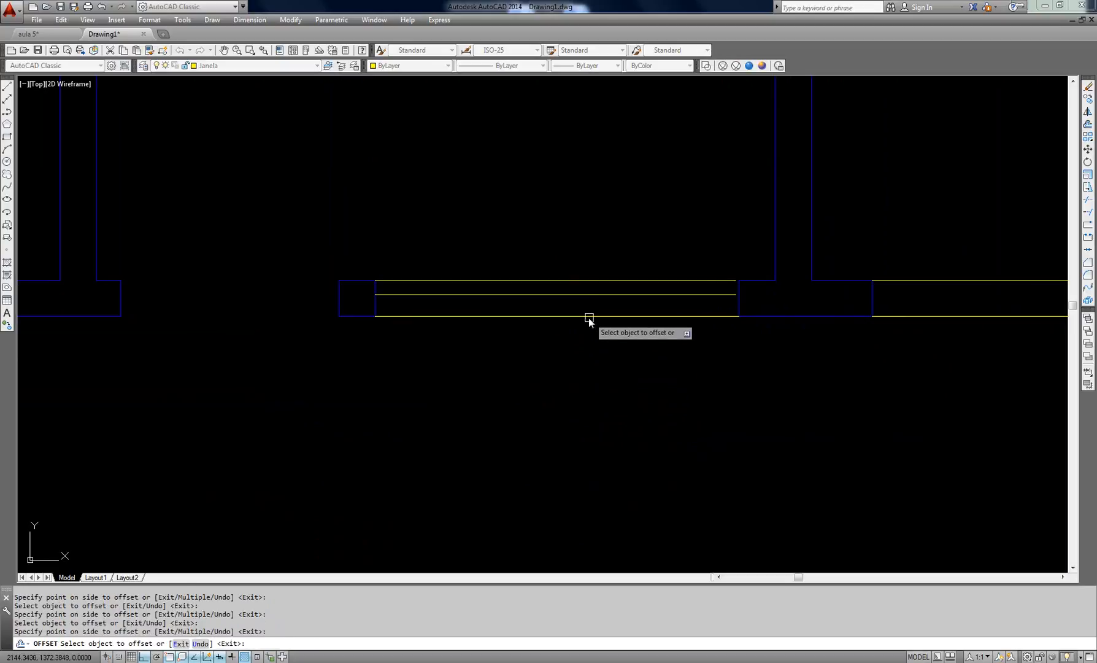
pyautogui.click(589, 320)
pyautogui.click(596, 236)
# Offset both edge lines of the right room's window inward by the same 0.06 distance.
pyautogui.moveTo(839, 272); pyautogui.dragTo(575, 279, button='middle')
pyautogui.click(632, 289)
pyautogui.click(643, 320)
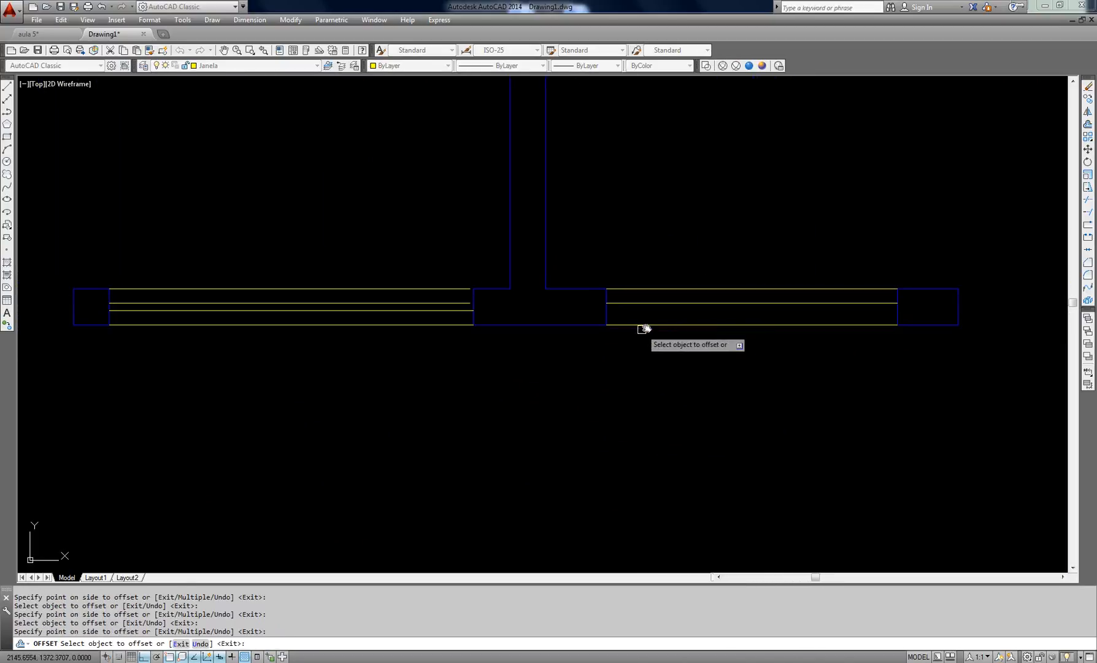
pyautogui.click(635, 325)
pyautogui.click(647, 263)
pyautogui.press('Escape')
# Extend the third window's two short upper lines to the adjoining wall end.
pyautogui.scroll(2, 473, 302)
pyautogui.scroll(2, 471, 301)
pyautogui.press('Escape')
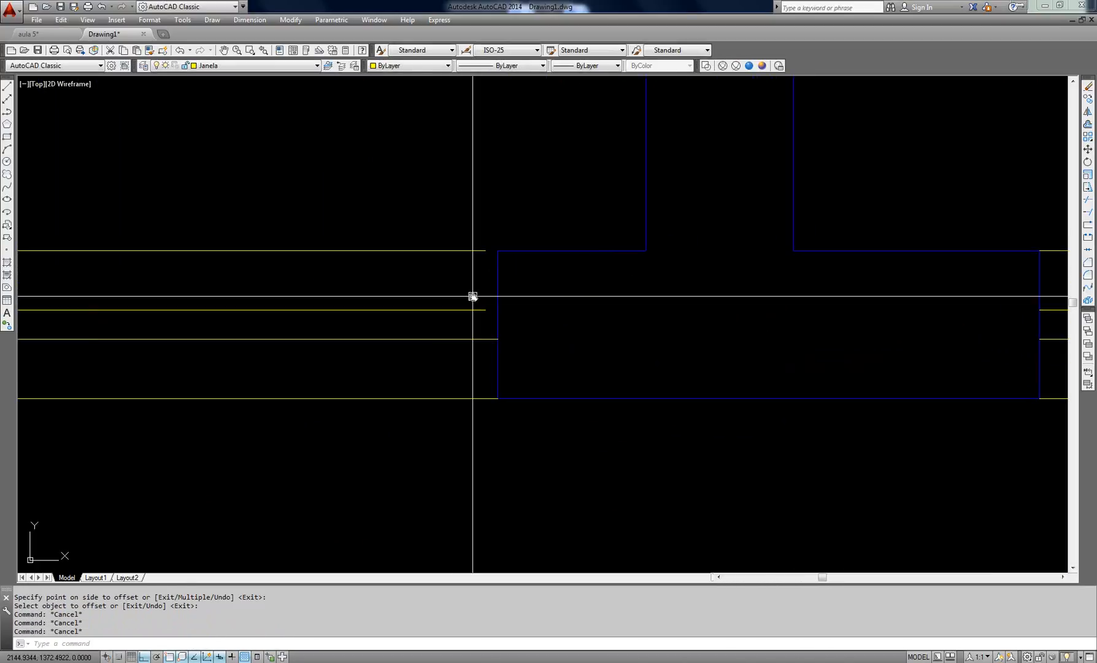
pyautogui.write('ex')
pyautogui.press('Return')
pyautogui.click(477, 297)
pyautogui.click(474, 321)
pyautogui.click(465, 258)
pyautogui.click(454, 227)
pyautogui.press('Return')
pyautogui.press('Escape')
pyautogui.scroll(-3, 571, 213)
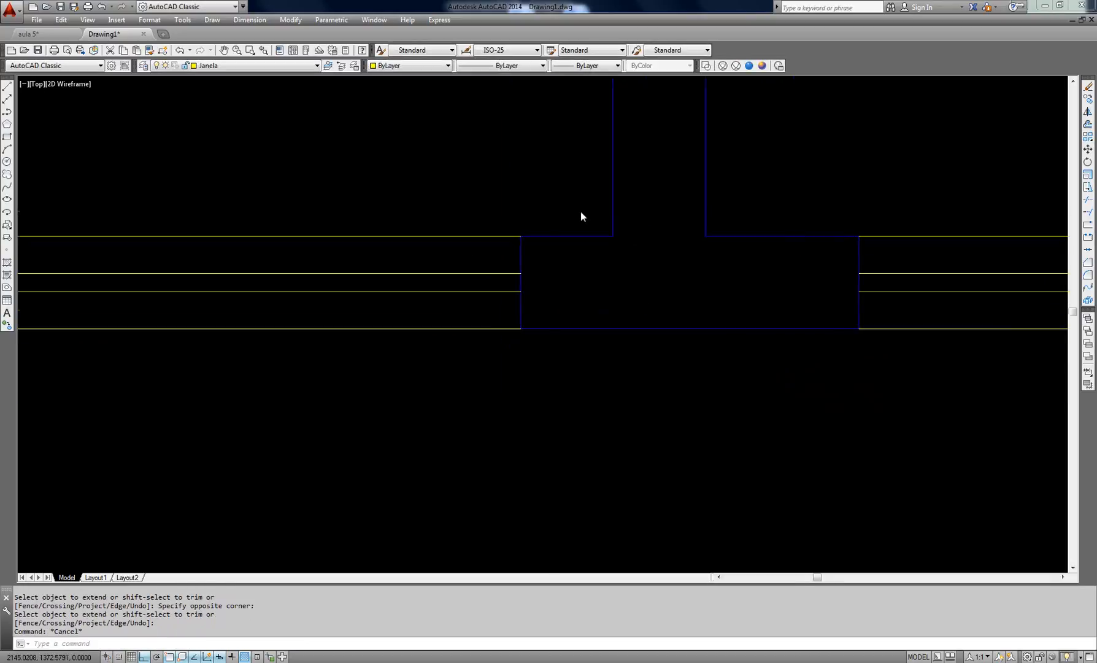
# Move the inner line pairs of the small room's window, the third window and the right room's window to the Vidro layer.
pyautogui.moveTo(694, 239); pyautogui.dragTo(793, 292, button='middle')
pyautogui.scroll(-3, 792, 292)
pyautogui.moveTo(441, 313); pyautogui.dragTo(500, 319, button='middle')
pyautogui.scroll(2, 439, 297)
pyautogui.click(432, 292)
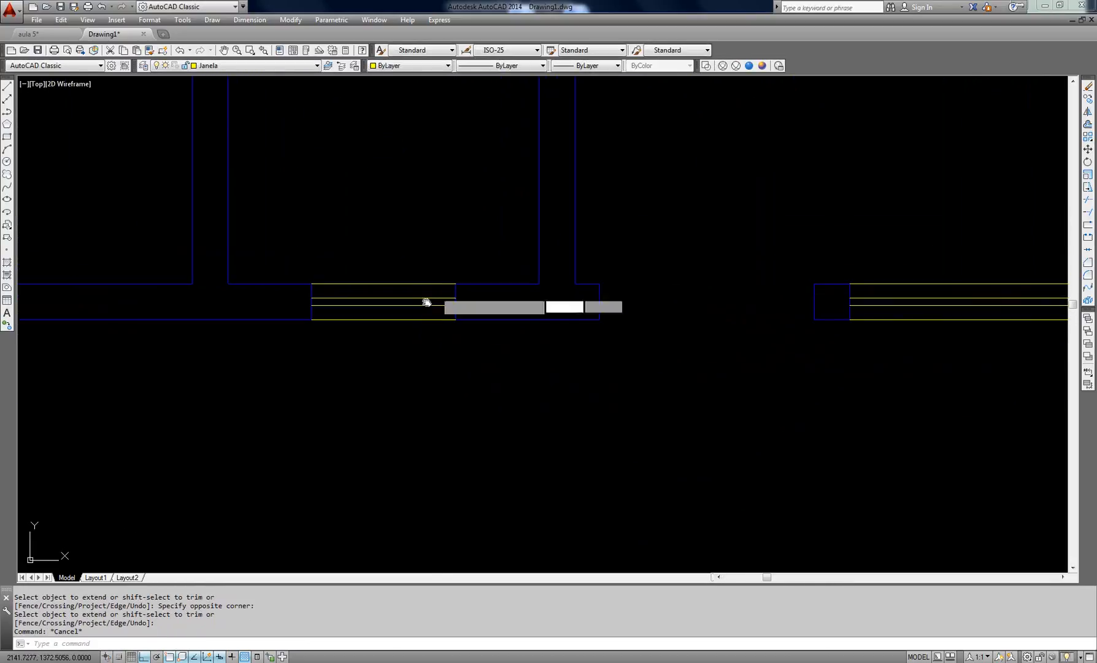
pyautogui.click(420, 311)
pyautogui.moveTo(859, 306); pyautogui.dragTo(580, 335, button='middle')
pyautogui.click(636, 321)
pyautogui.click(618, 343)
pyautogui.moveTo(666, 358); pyautogui.dragTo(306, 383, button='middle')
pyautogui.click(742, 349)
pyautogui.click(713, 373)
pyautogui.scroll(-2, 534, 367)
pyautogui.moveTo(534, 367); pyautogui.dragTo(754, 406, button='middle')
pyautogui.scroll(-2, 523, 351)
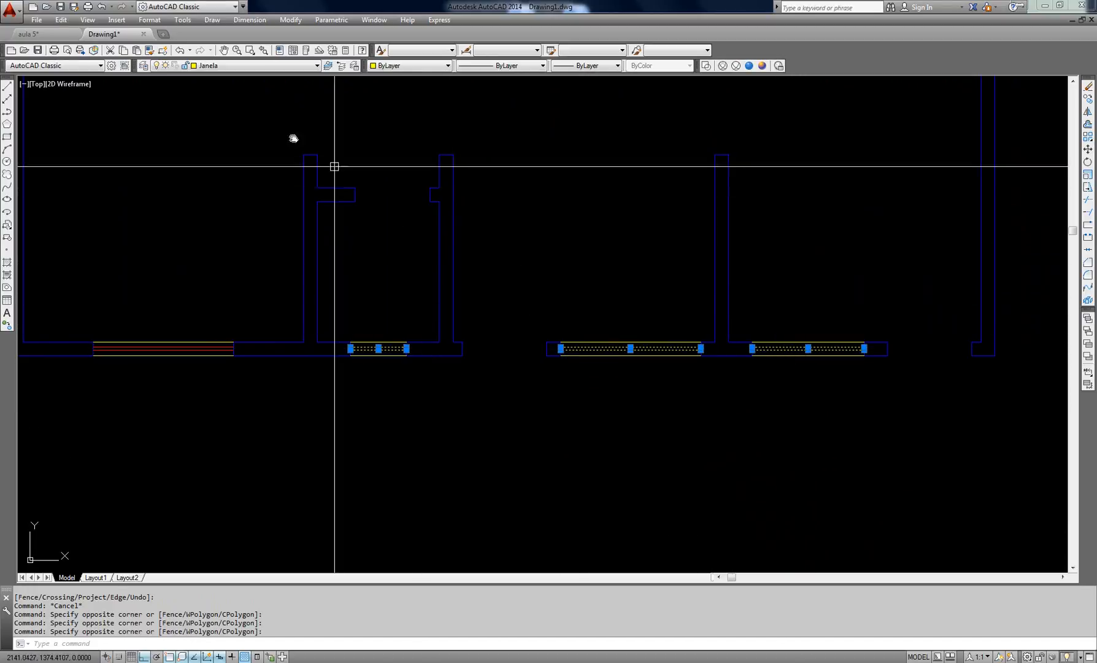
pyautogui.click(236, 65)
pyautogui.click(224, 113)
pyautogui.press('Escape')
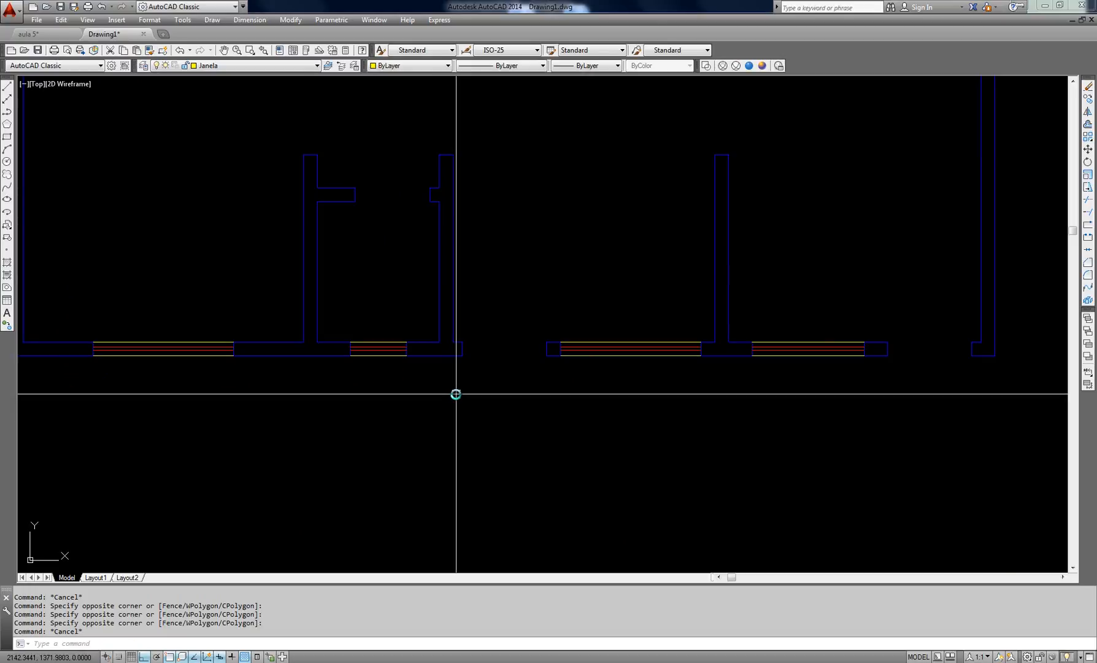
# Undo the last layer change on the inner lines of the three windows.
pyautogui.press('Return')
pyautogui.press('Escape')
pyautogui.press('Escape')
pyautogui.moveTo(417, 397); pyautogui.dragTo(428, 398, button='middle')
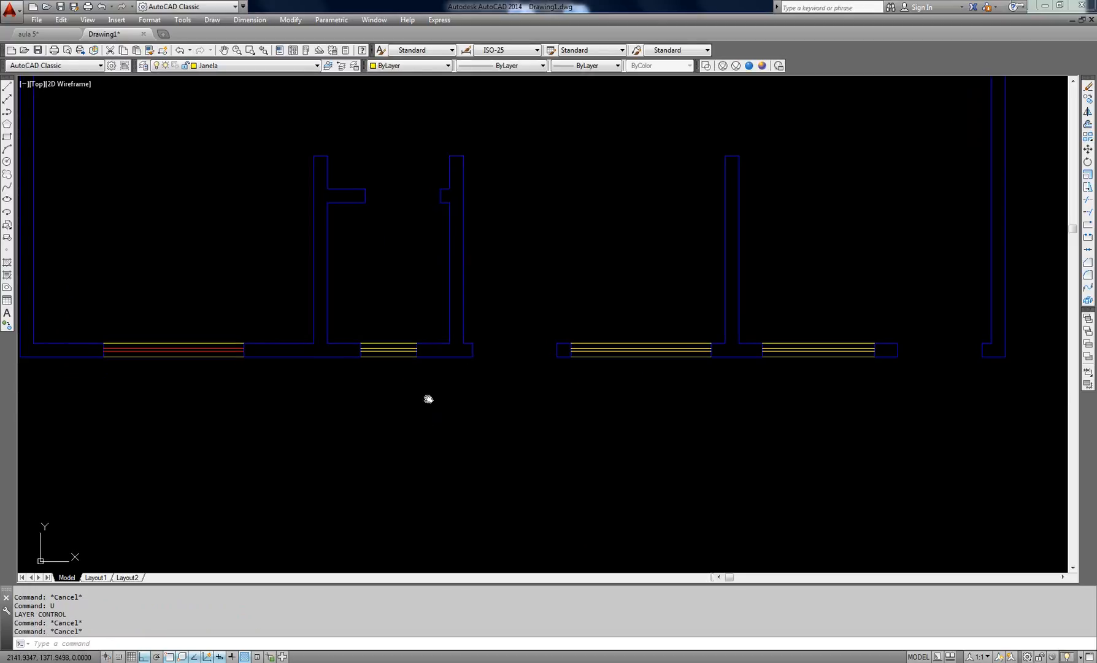
# Match the properties of the left window's glass line onto both inner lines of the small room's window.
pyautogui.write('m')
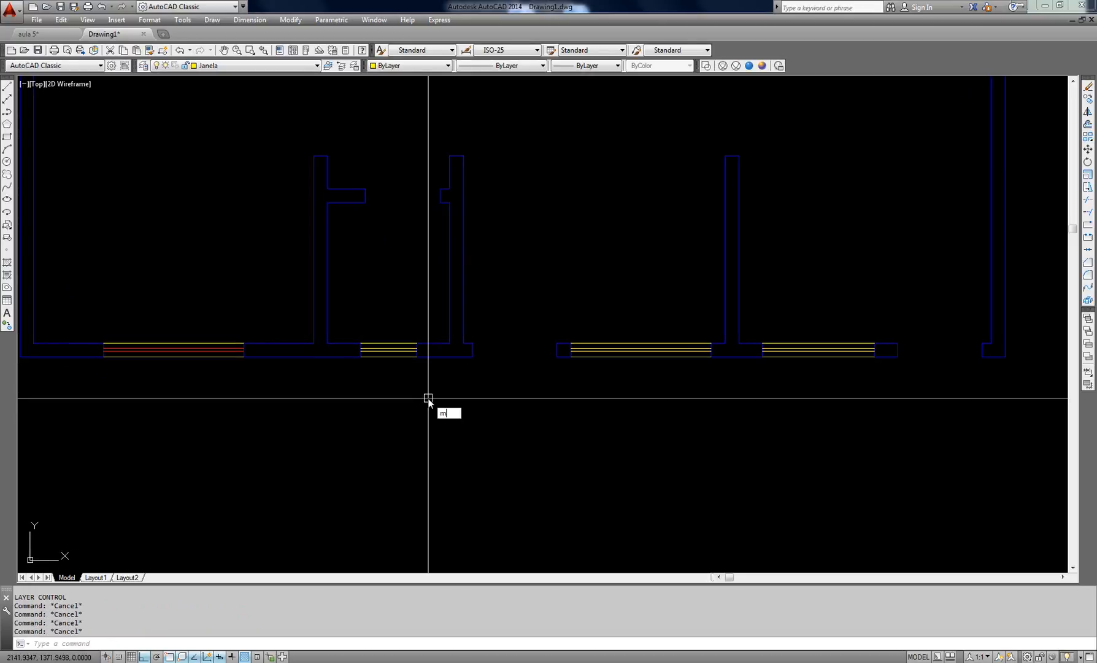
pyautogui.write('a')
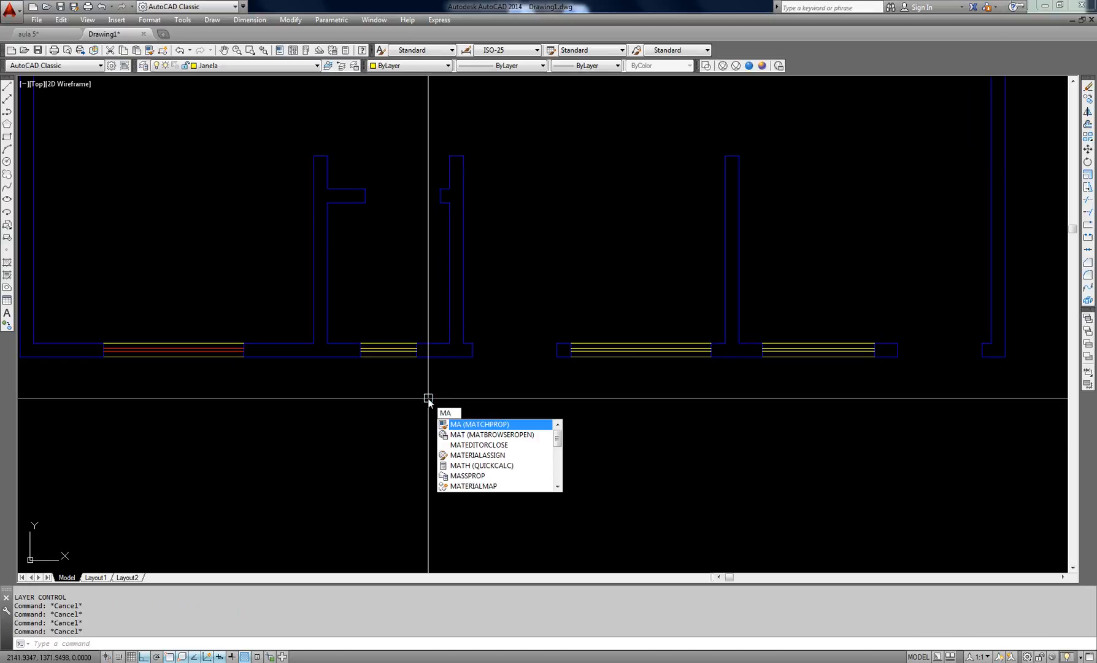
pyautogui.press('Return')
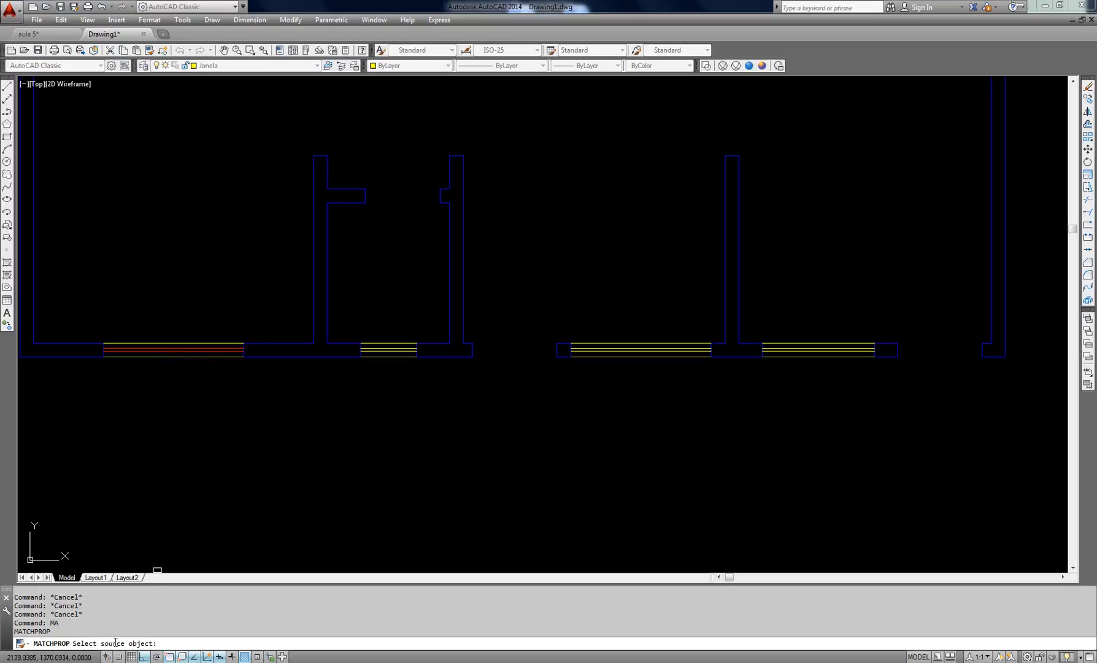
pyautogui.scroll(2, 203, 350)
pyautogui.click(203, 350)
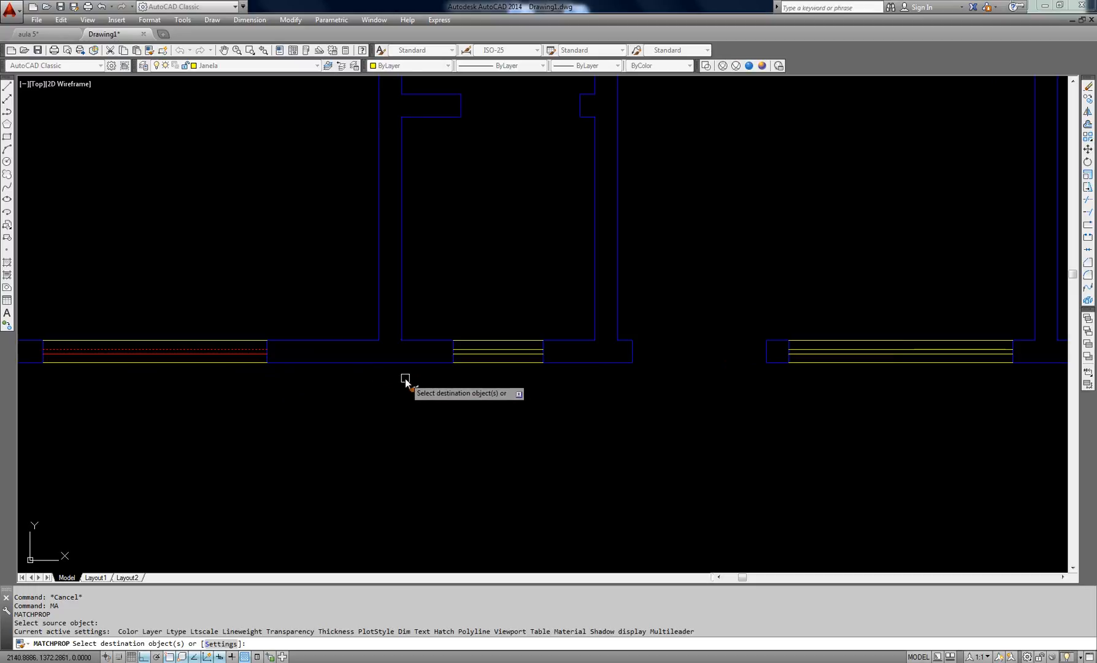
pyautogui.scroll(2, 502, 359)
pyautogui.click(507, 366)
pyautogui.click(510, 351)
pyautogui.scroll(-4, 515, 362)
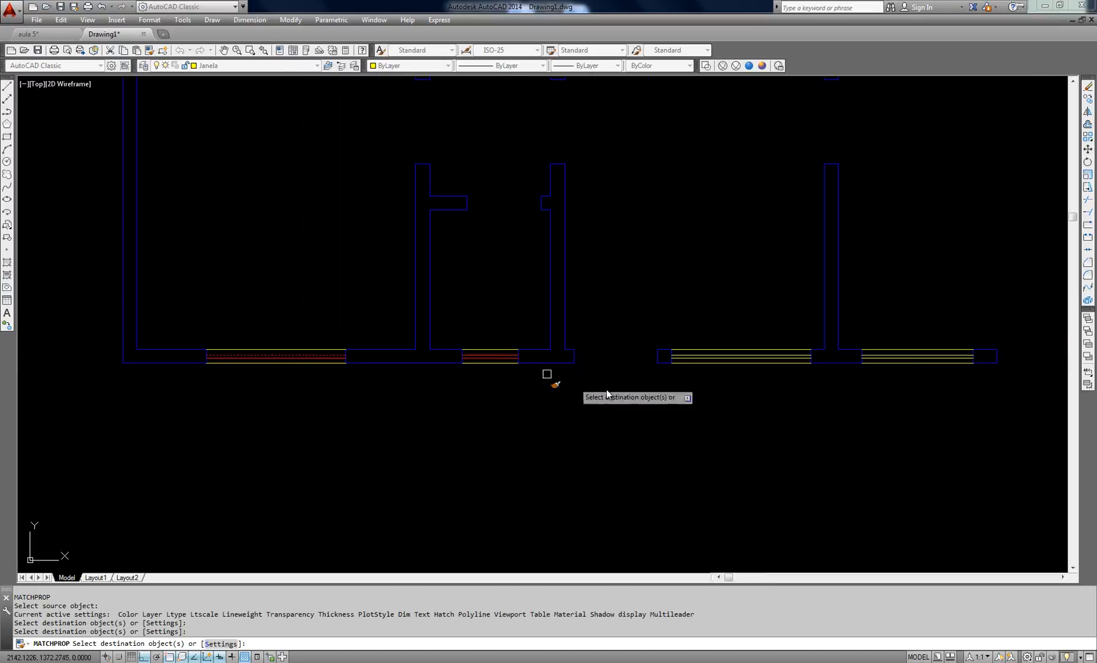
# Apply the same glass line properties to both inner lines of the third window.
pyautogui.scroll(4, 753, 374)
pyautogui.click(757, 339)
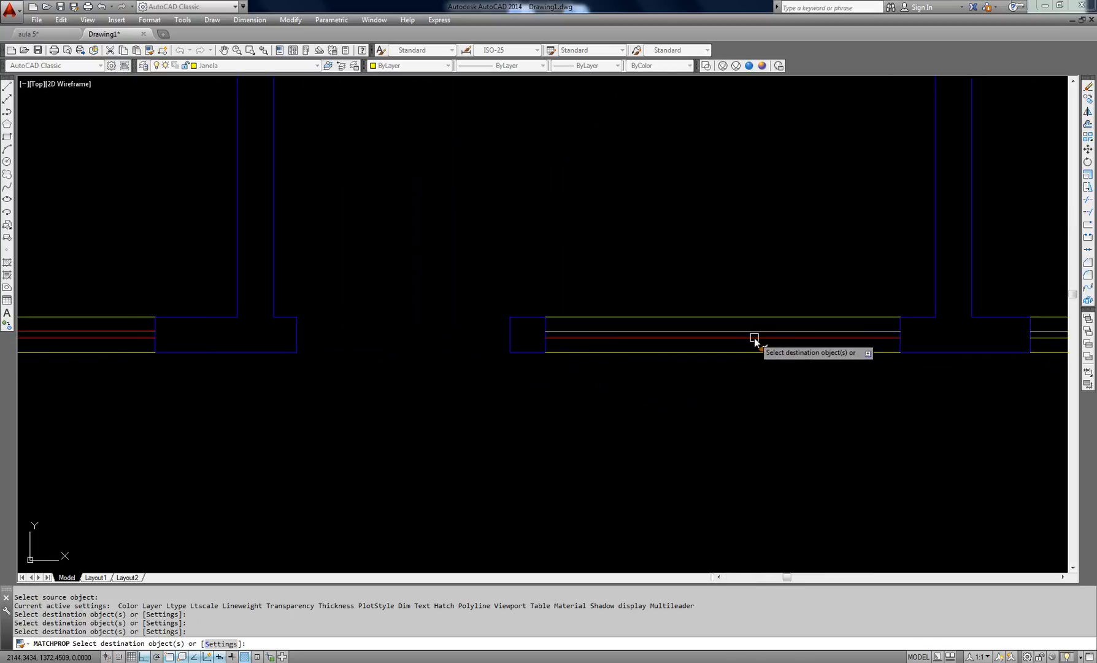
pyautogui.click(756, 331)
pyautogui.scroll(-3, 717, 371)
# Apply the matched glass properties to both inner lines of the right room's window and end the Match Properties command.
pyautogui.scroll(4, 521, 362)
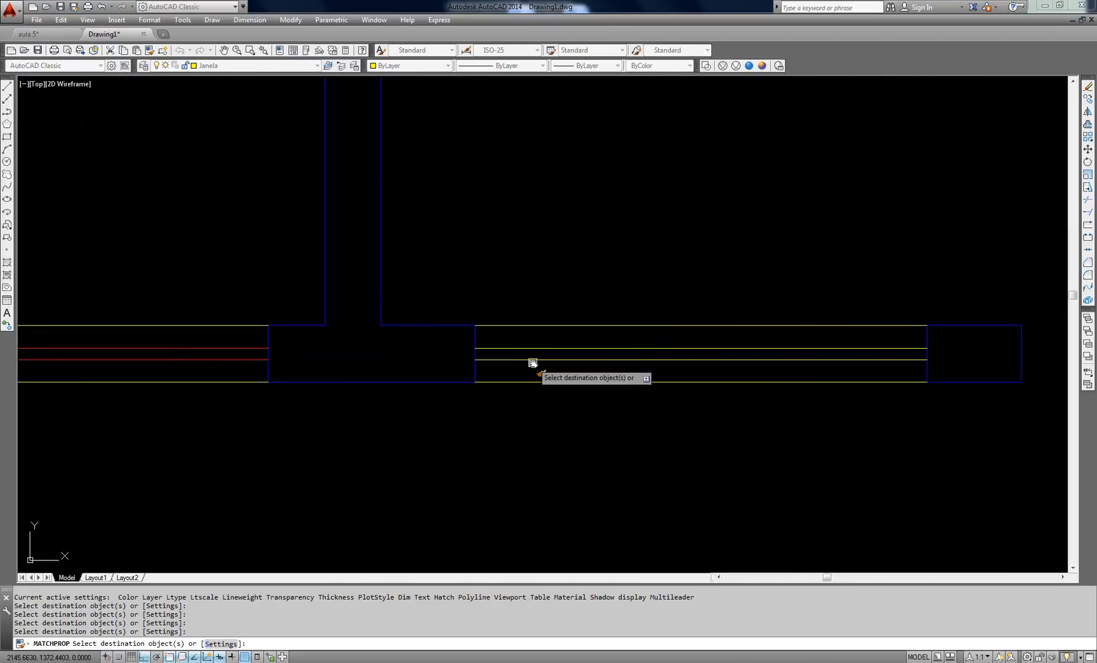
pyautogui.click(559, 364)
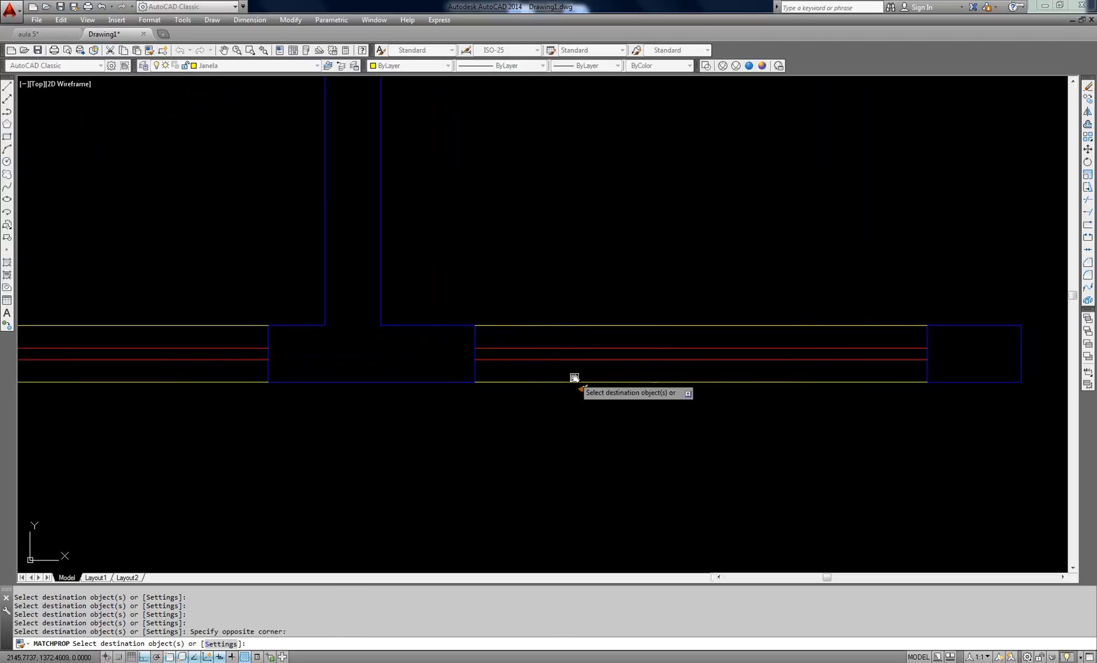
pyautogui.scroll(-2, 443, 292)
pyautogui.scroll(-5, 444, 292)
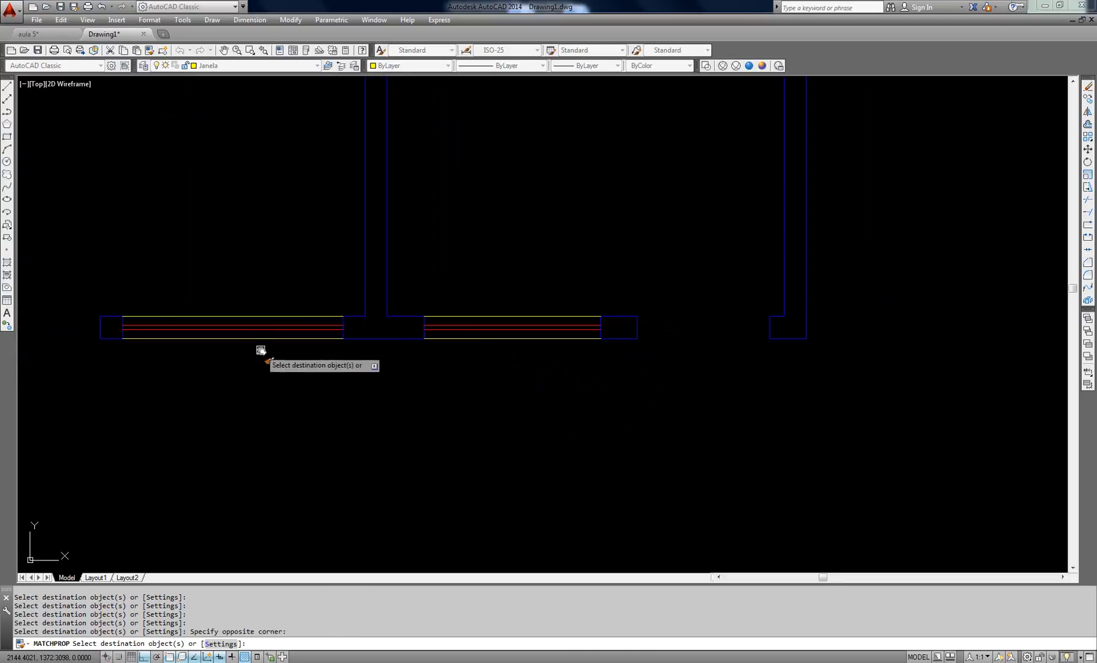
pyautogui.press('Escape')
pyautogui.moveTo(242, 393); pyautogui.dragTo(301, 404, button='middle')
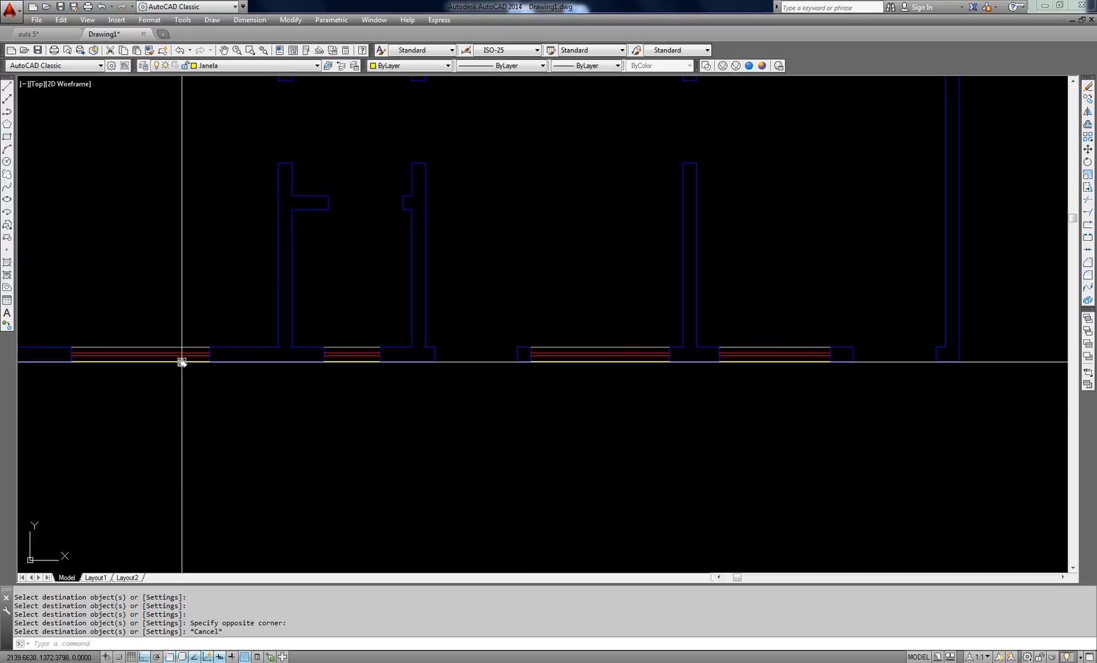
# Match the left window's glass line again onto the small window's inner lines, picking them together with a crossing selection.
pyautogui.write('MA')
pyautogui.press('Return')
pyautogui.click(182, 362)
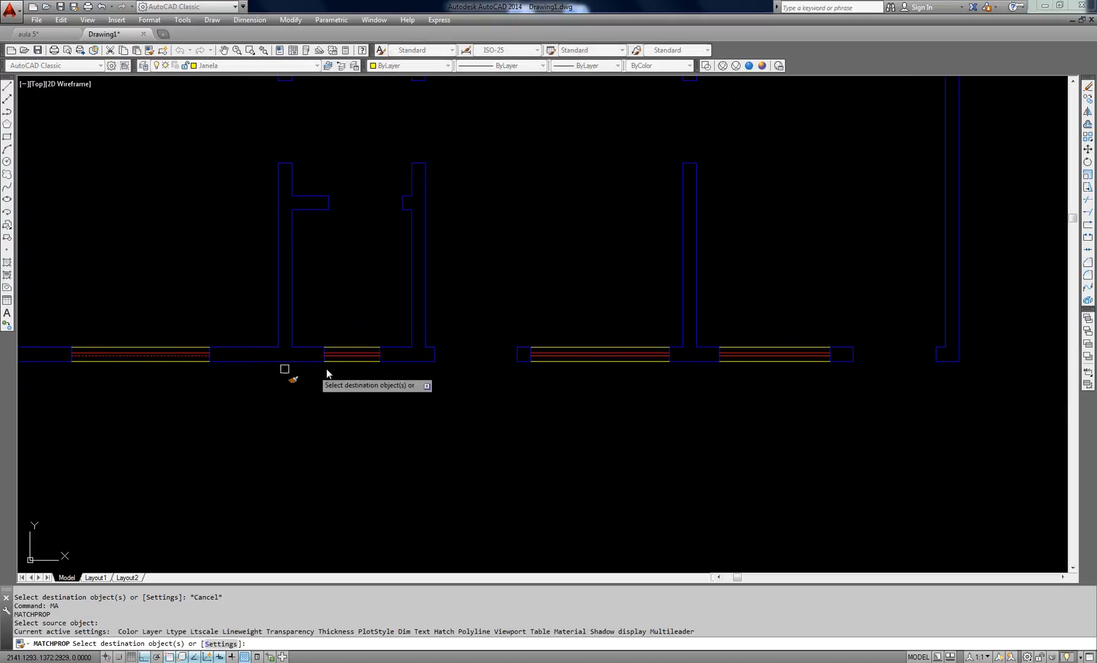
pyautogui.scroll(8, 344, 362)
pyautogui.click(430, 339)
pyautogui.click(381, 386)
pyautogui.scroll(-8, 368, 377)
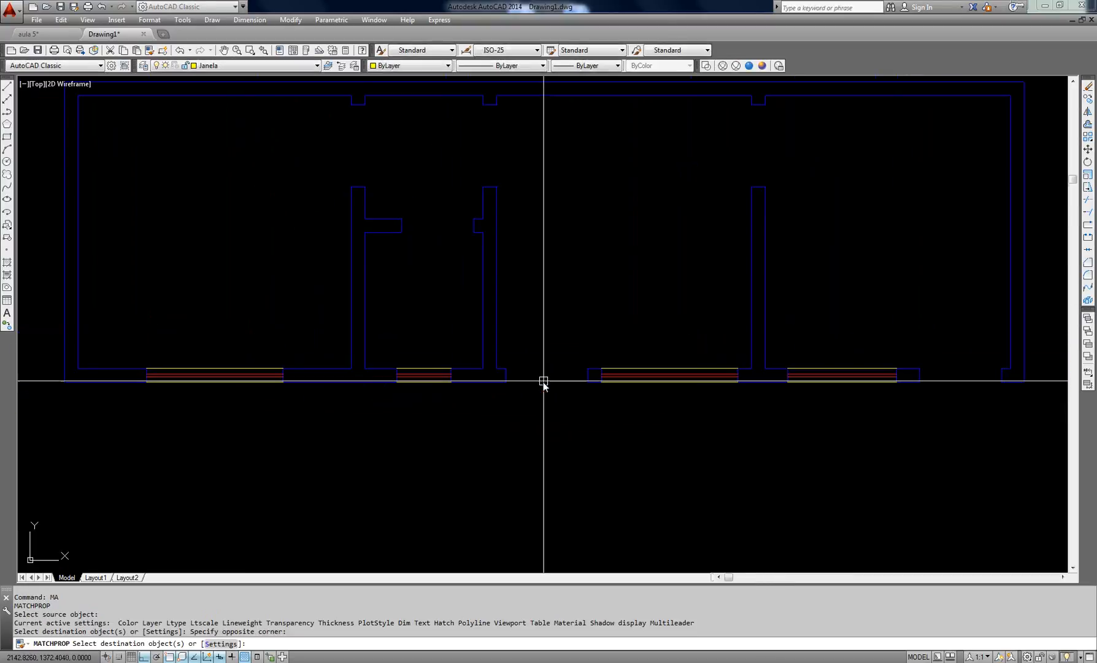
pyautogui.press('Escape')
# Measure the width of the right room's door opening between its two upper wall corners.
pyautogui.moveTo(580, 420)
pyautogui.mouseDown(button='middle')
pyautogui.moveTo(568, 460)
pyautogui.moveTo(595, 469)
pyautogui.mouseUp(button='middle')
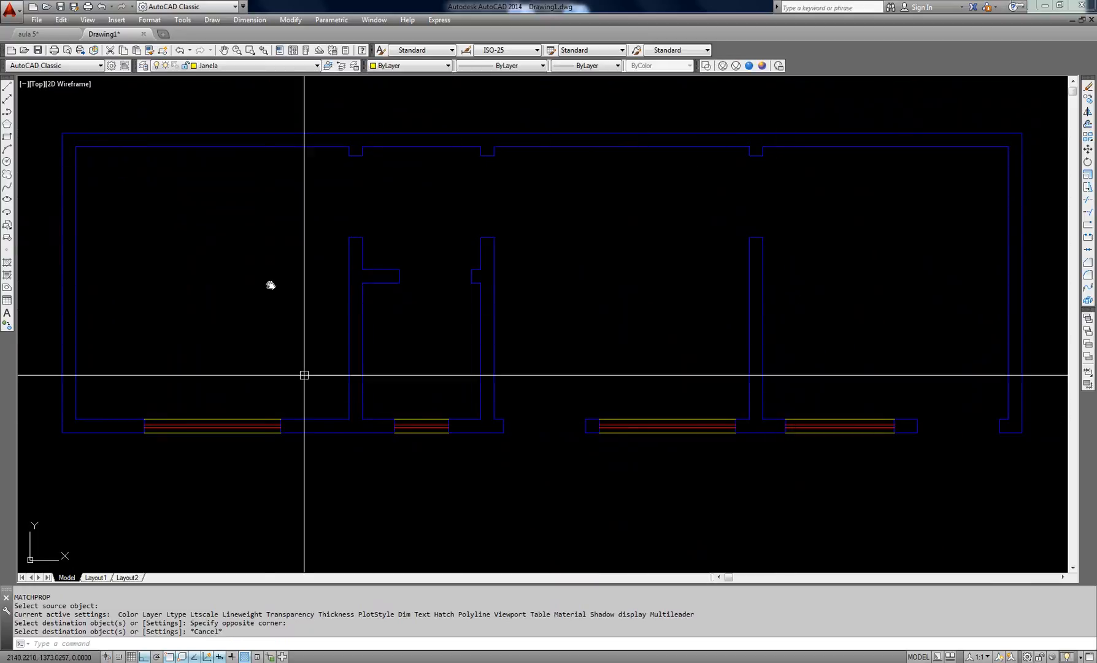
pyautogui.moveTo(390, 302); pyautogui.dragTo(385, 302, button='middle')
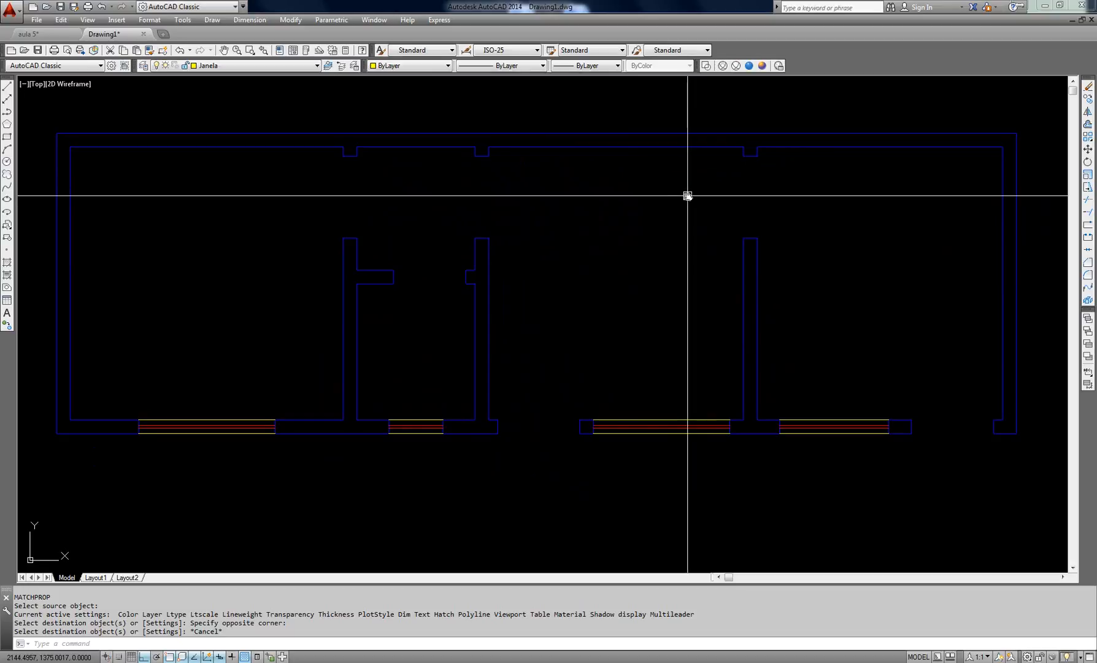
pyautogui.write('i')
pyautogui.press('Return')
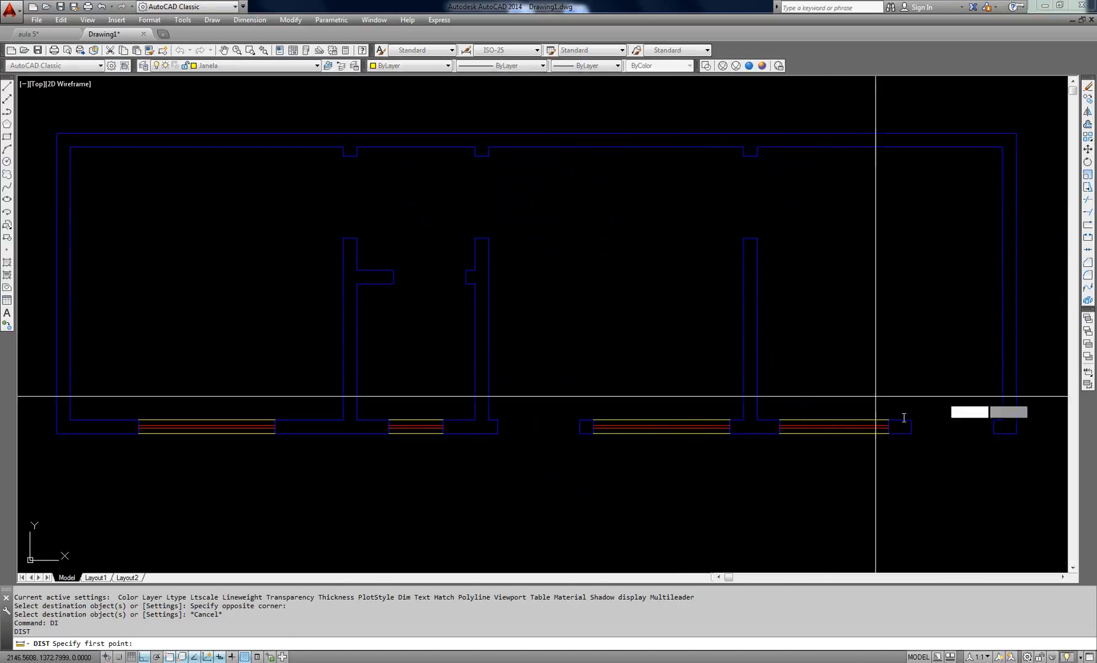
pyautogui.click(913, 423)
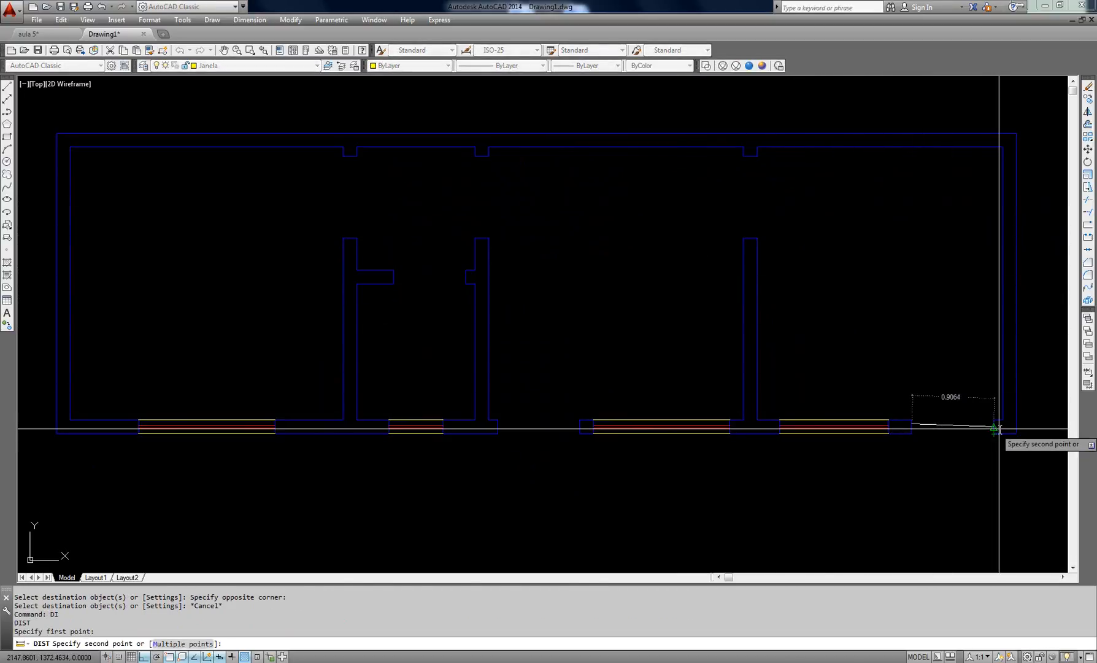
pyautogui.press('Escape')
pyautogui.press('Return')
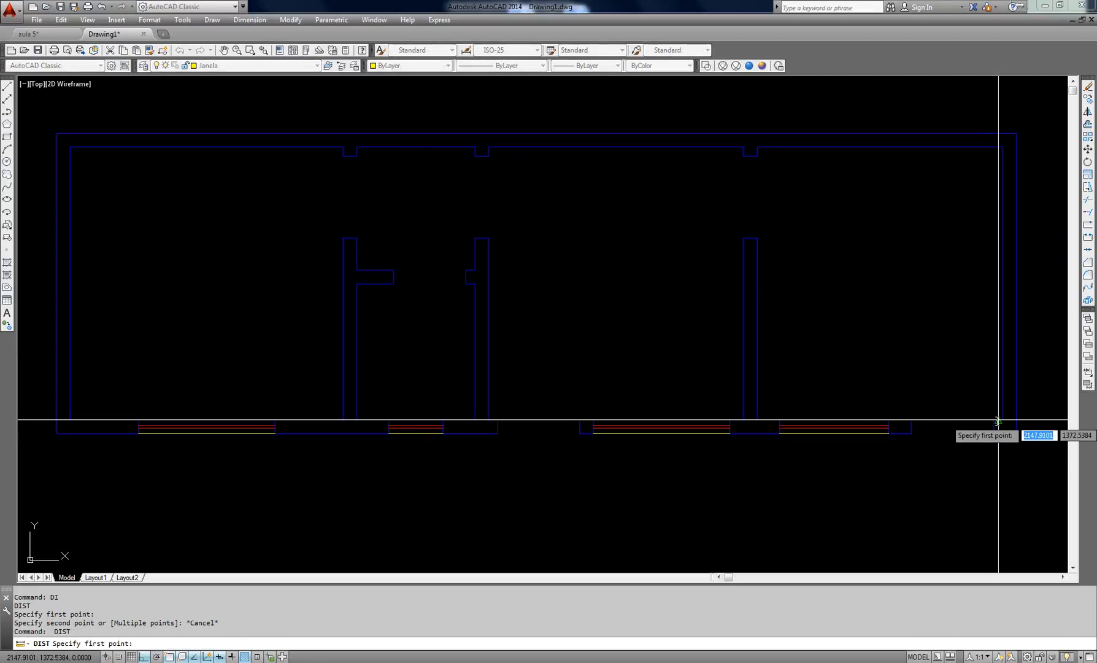
pyautogui.click(993, 420)
pyautogui.click(913, 419)
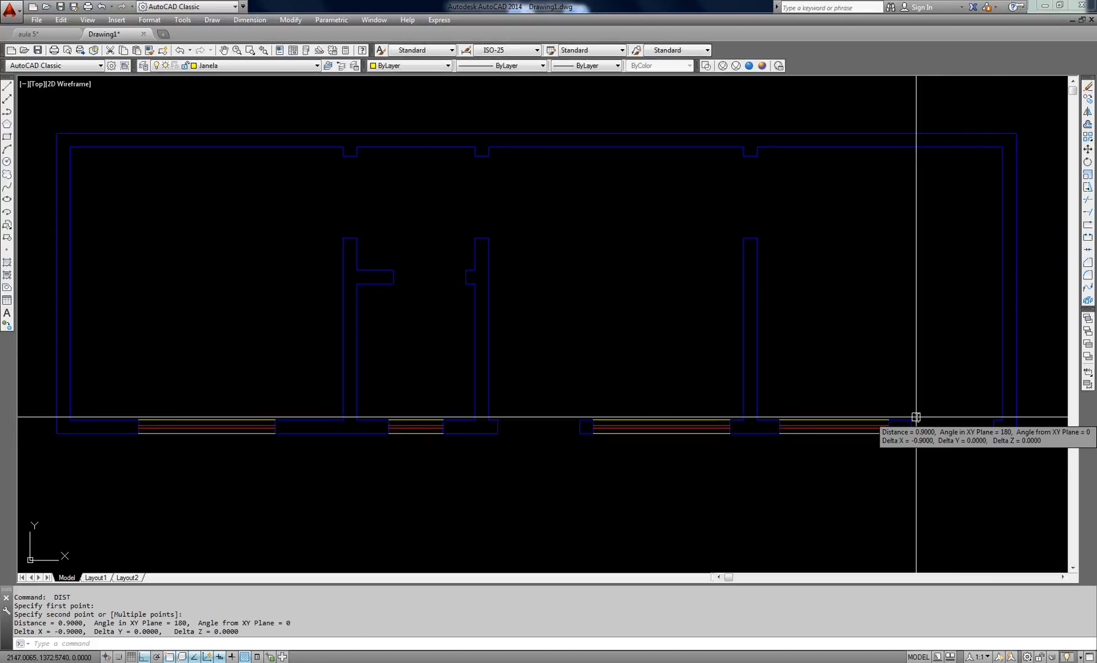
# Measure the width of the small room's door opening between the two wall stubs.
pyautogui.scroll(2, 420, 295)
pyautogui.press('Return')
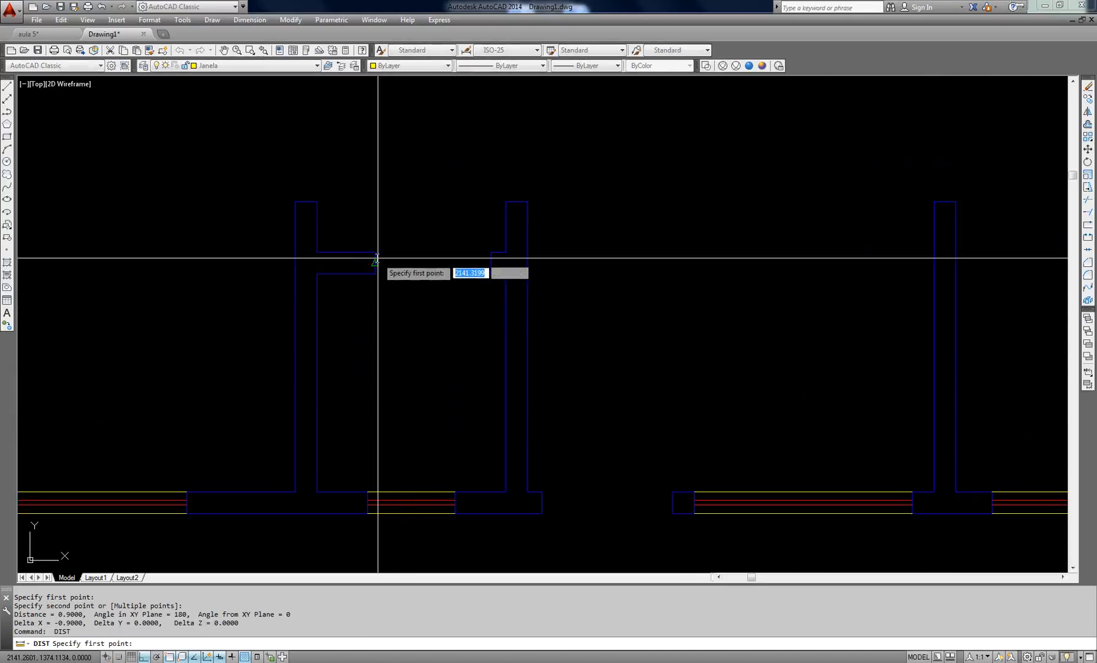
pyautogui.click(374, 252)
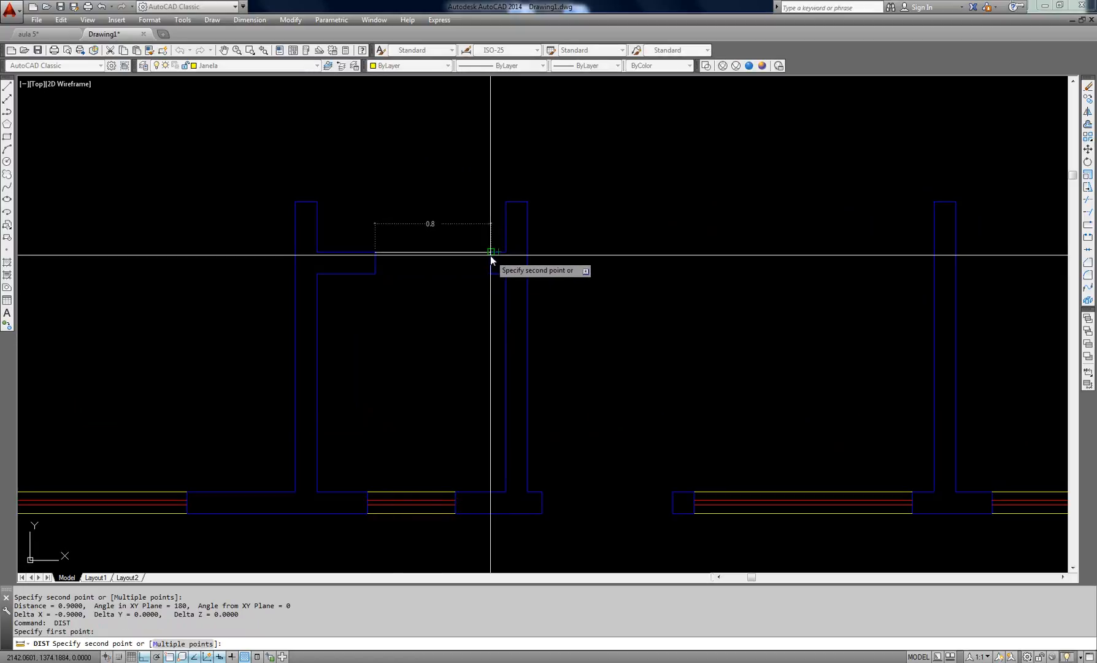
pyautogui.click(490, 256)
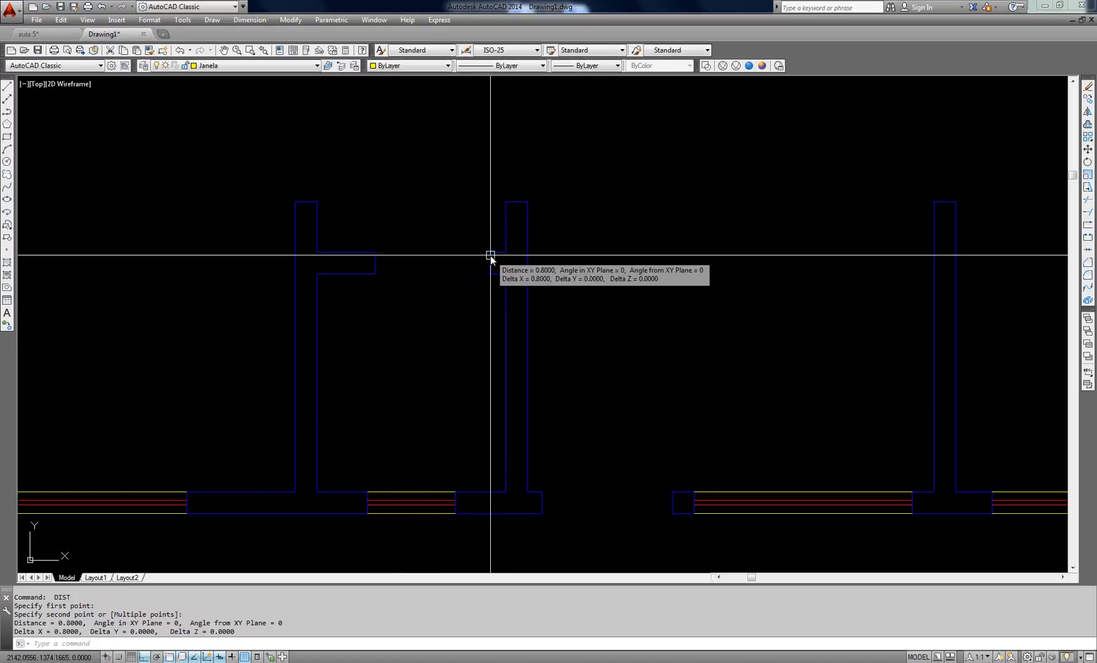
pyautogui.scroll(-4, 490, 255)
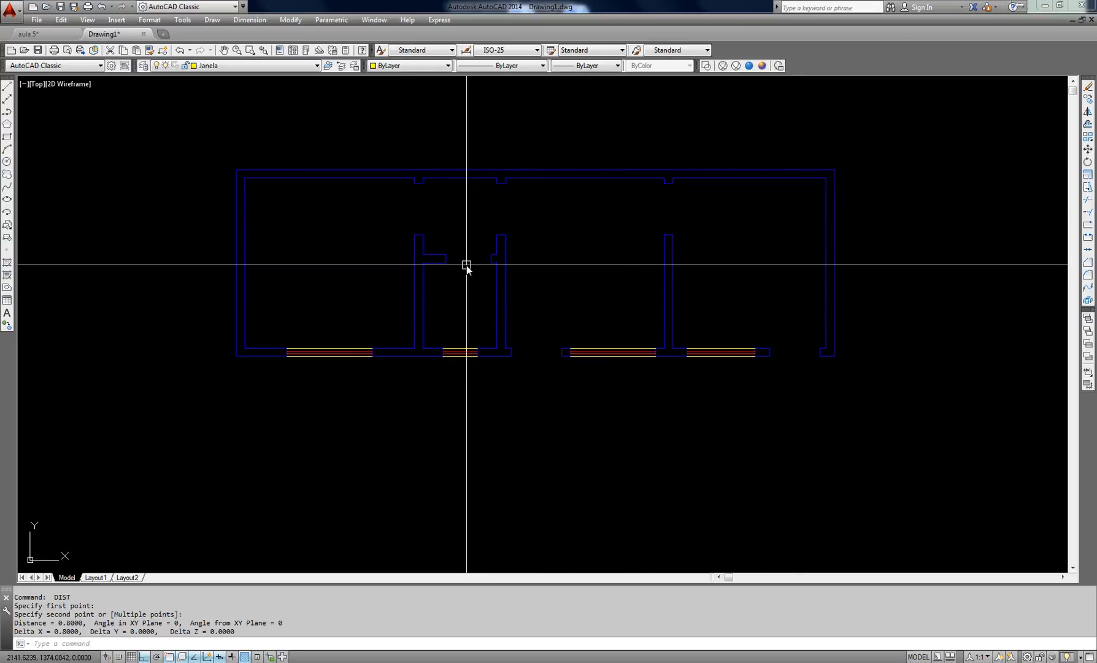
pyautogui.scroll(2, 466, 265)
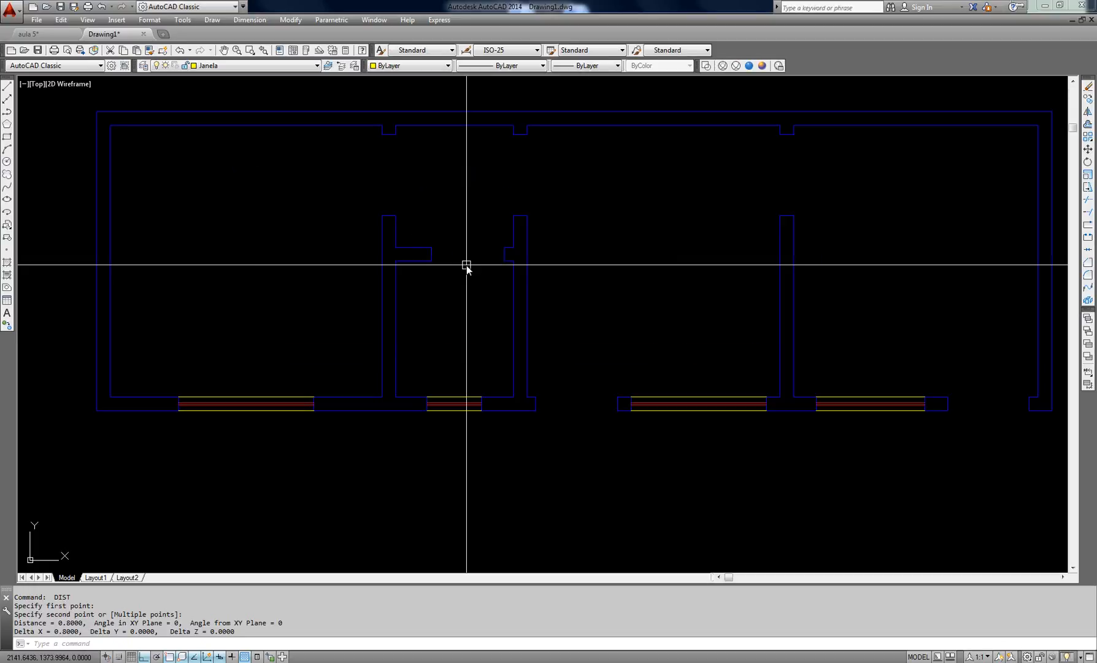
pyautogui.scroll(-2, 514, 262)
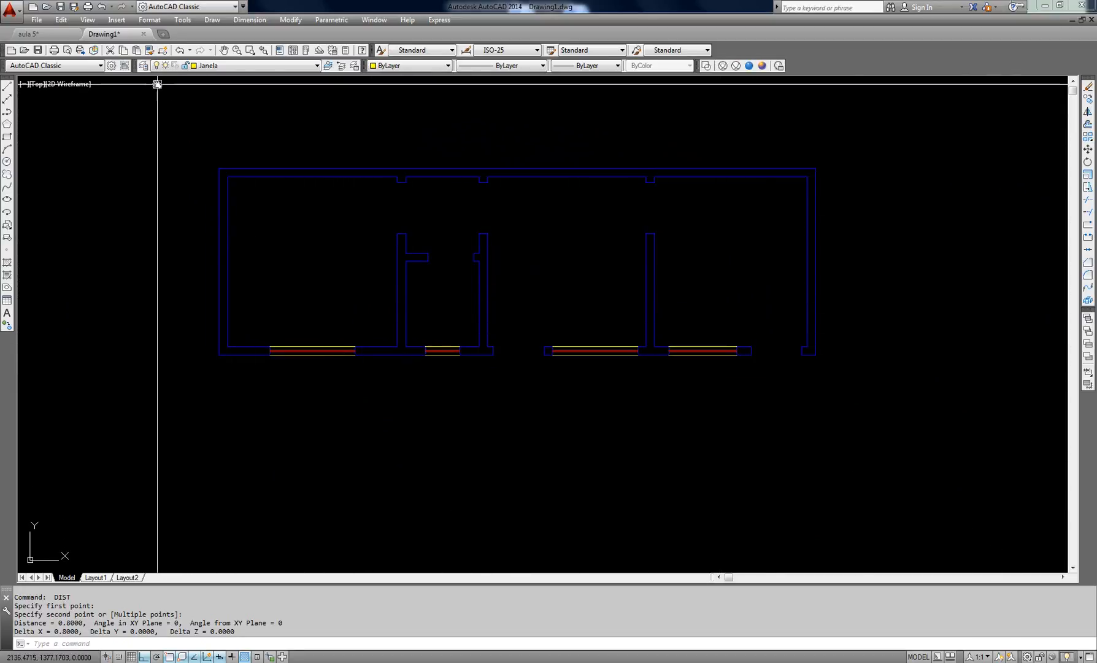
# Create a layer named Porta with the colour red and make it the current layer.
pyautogui.click(143, 65)
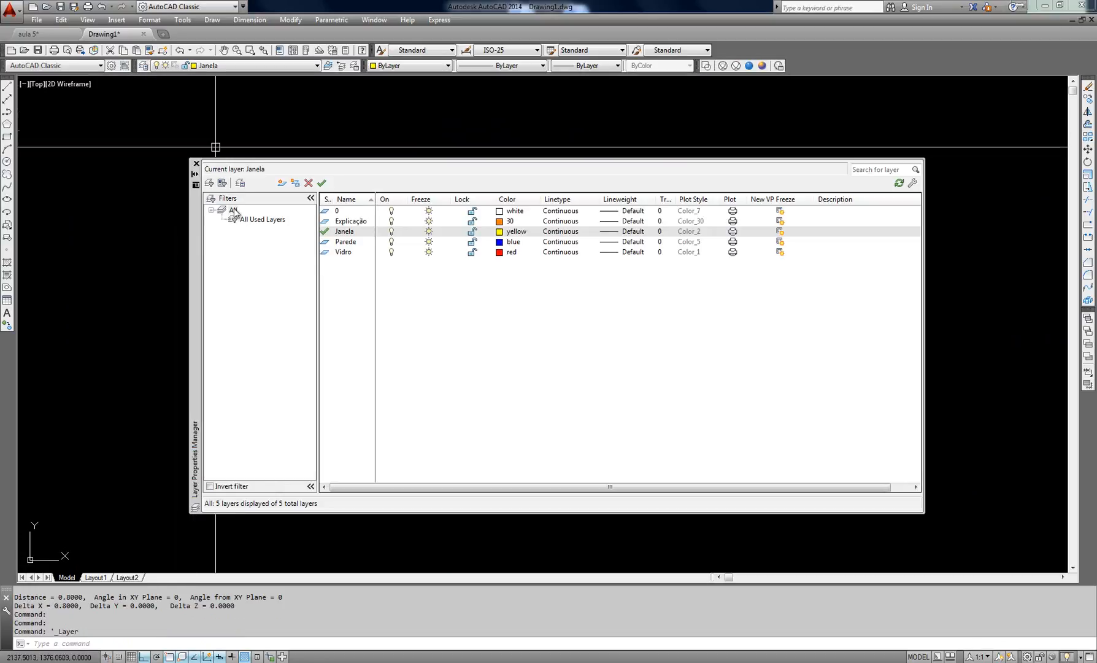
pyautogui.click(282, 183)
pyautogui.write('Porta')
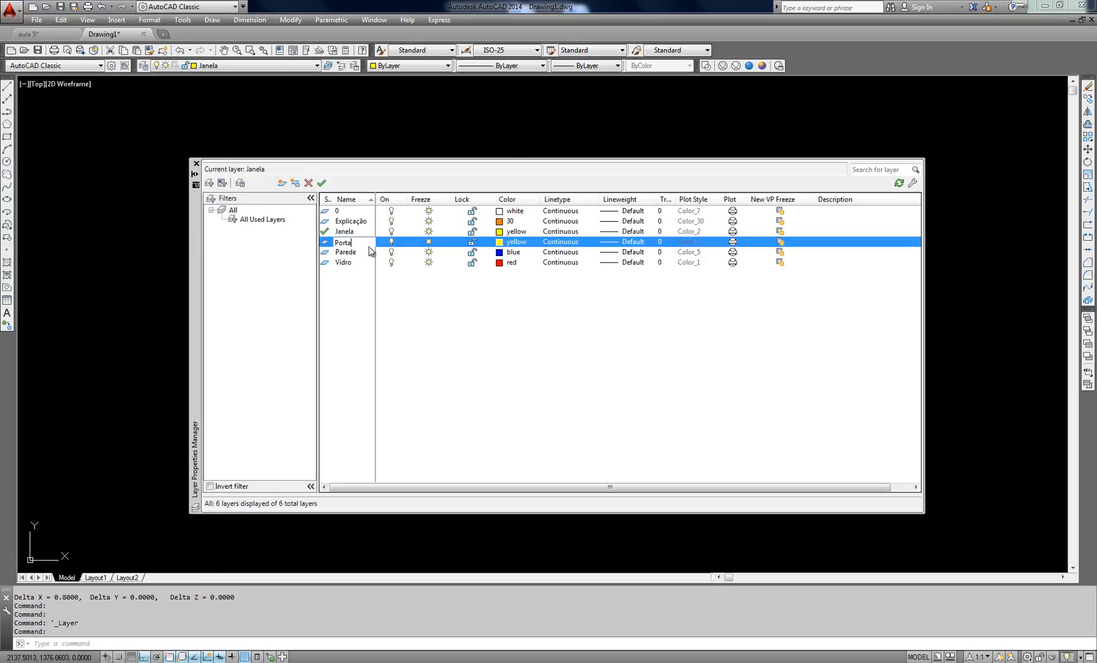
pyautogui.click(500, 245)
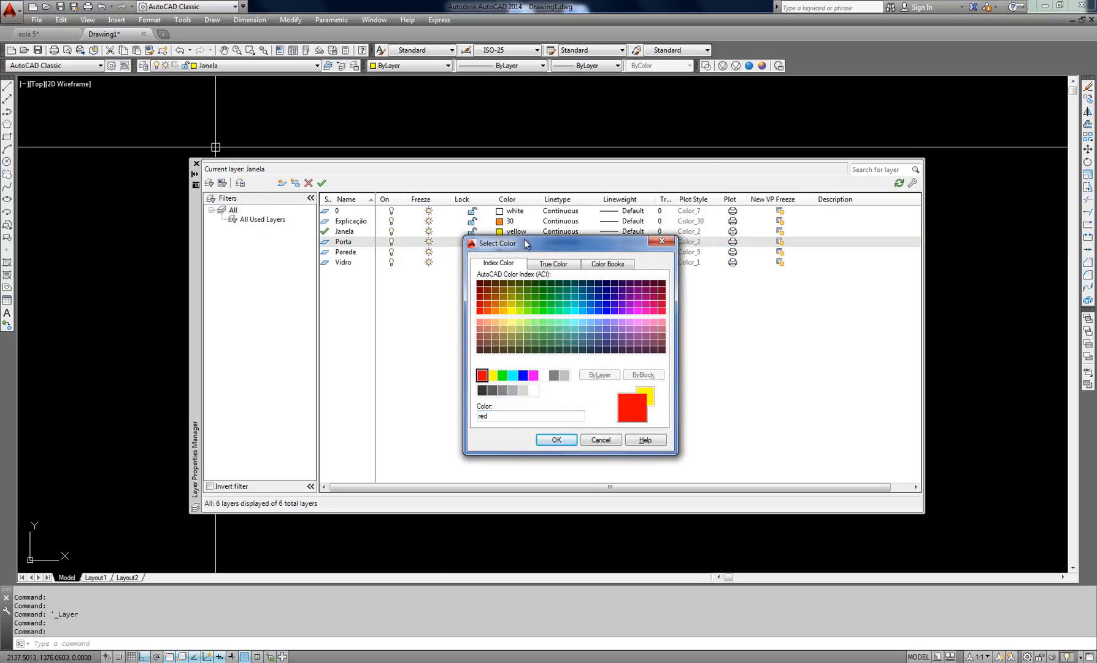
pyautogui.moveTo(525, 243); pyautogui.dragTo(502, 232)
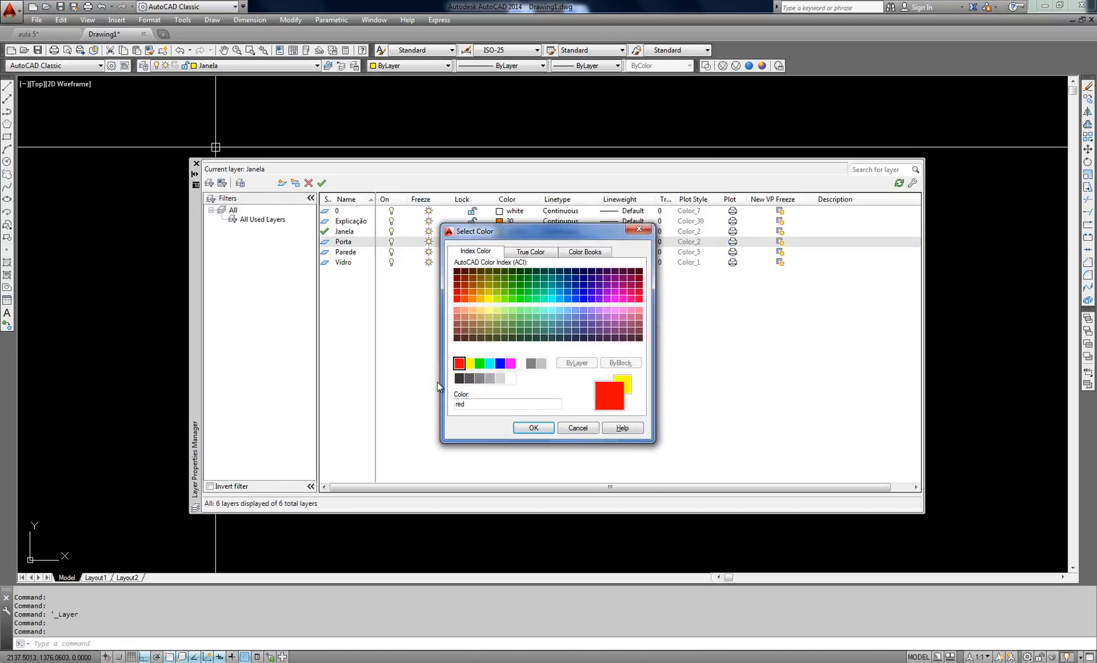
pyautogui.click(534, 428)
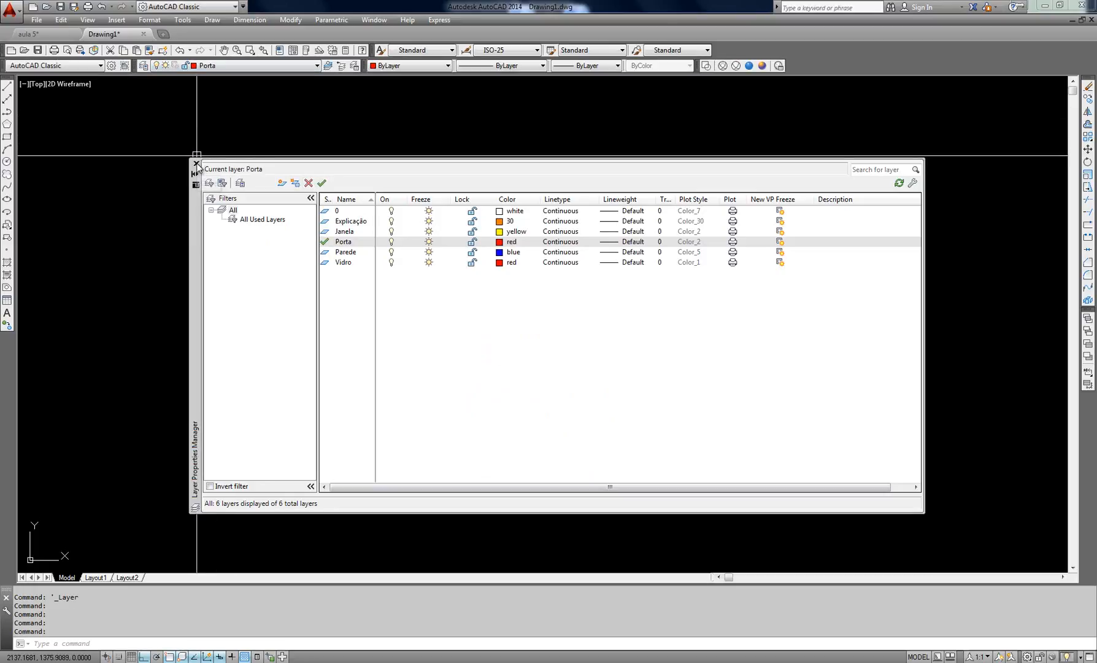
pyautogui.click(197, 164)
pyautogui.moveTo(431, 262); pyautogui.dragTo(281, 252, button='middle')
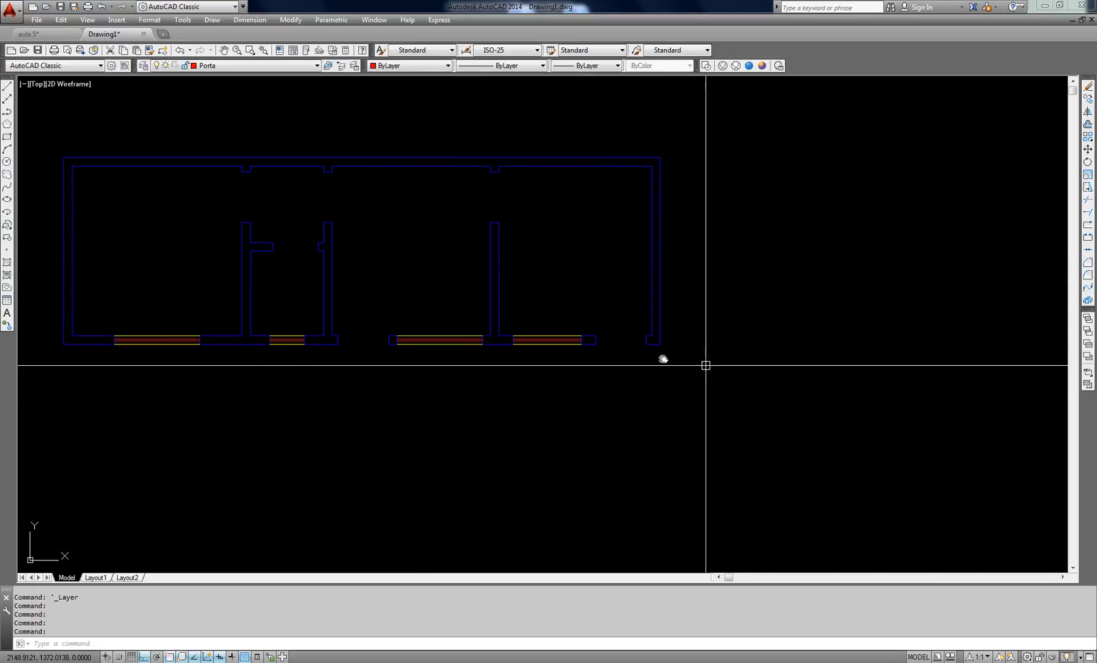
pyautogui.scroll(3, 630, 339)
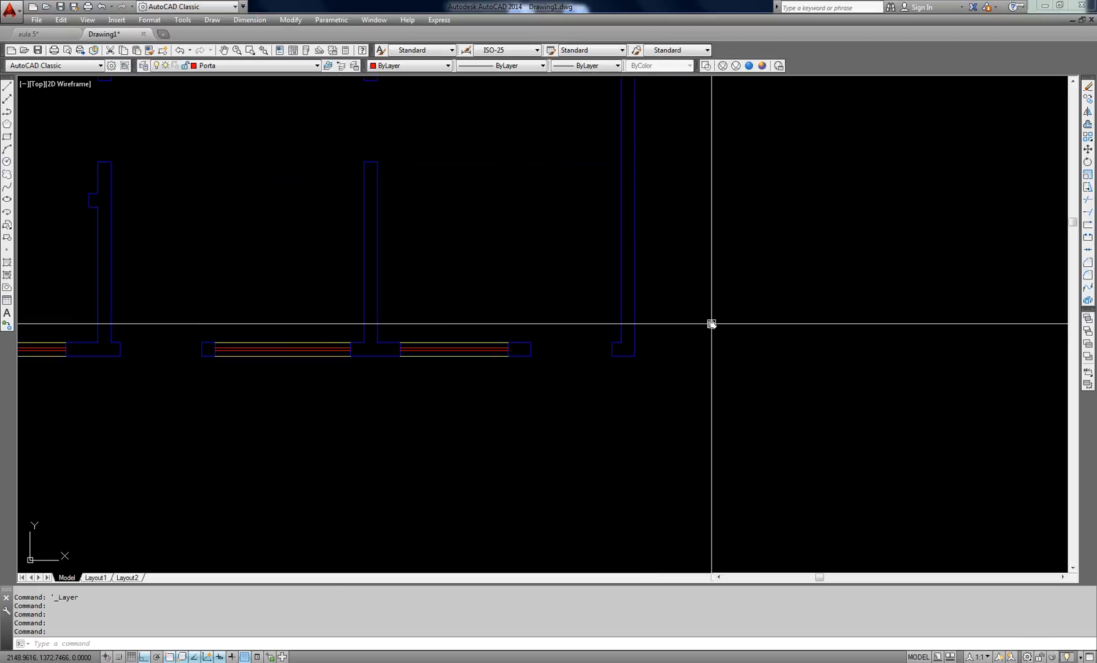
# Measure the width of the door opening in the lower wall of the rightmost room, between its upper corners.
pyautogui.scroll(-2, 710, 323)
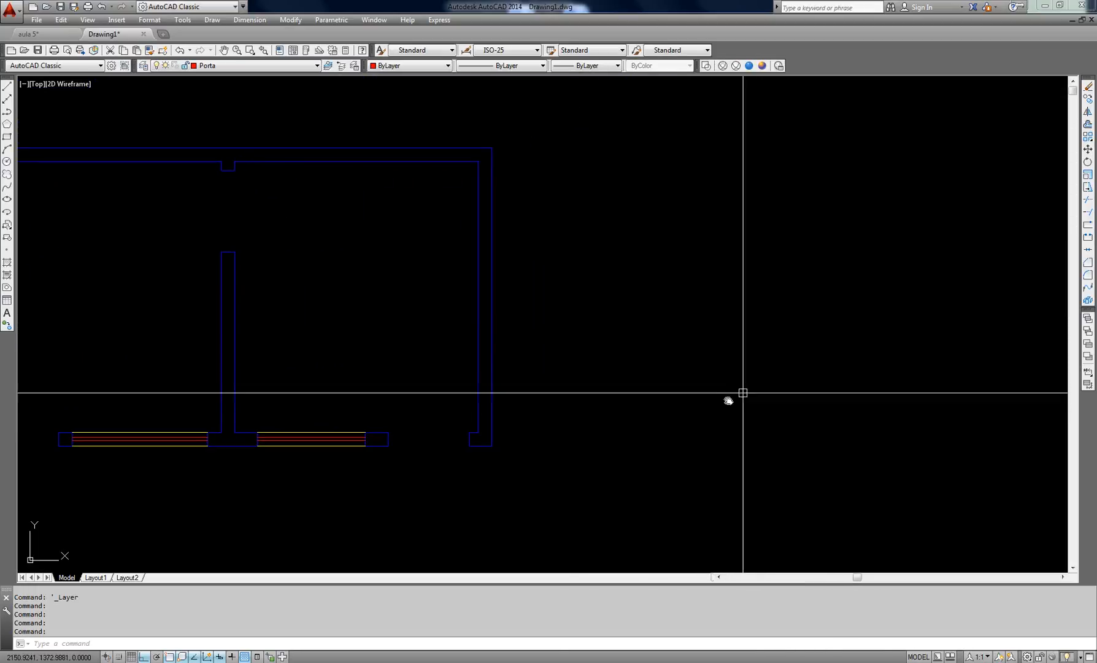
pyautogui.moveTo(727, 399); pyautogui.dragTo(683, 360, button='middle')
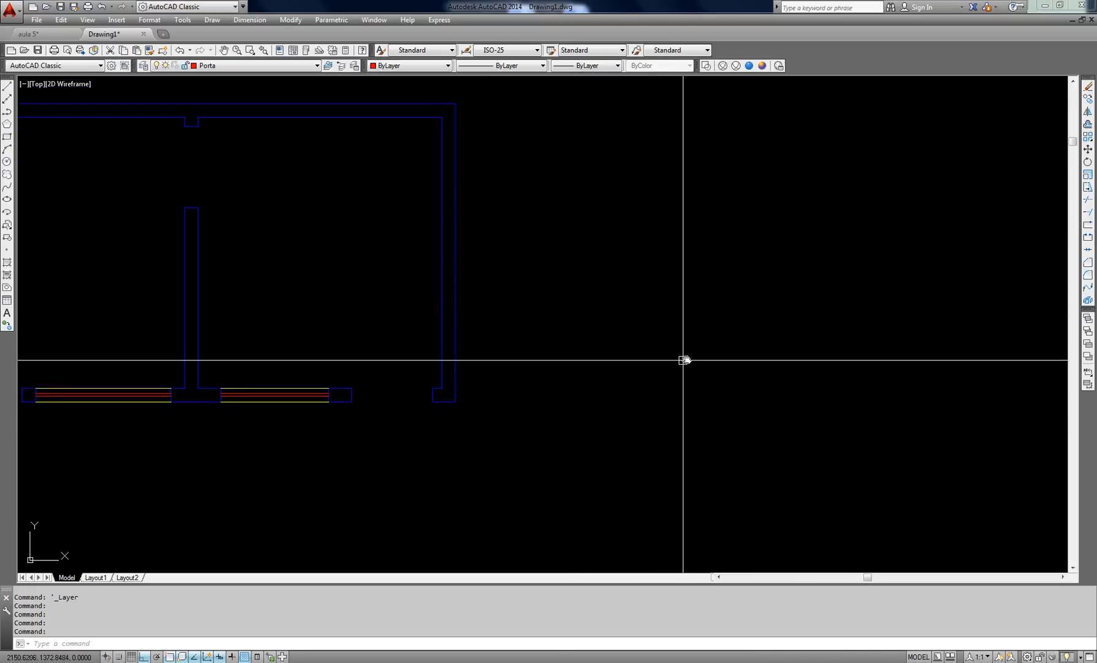
pyautogui.write('Di')
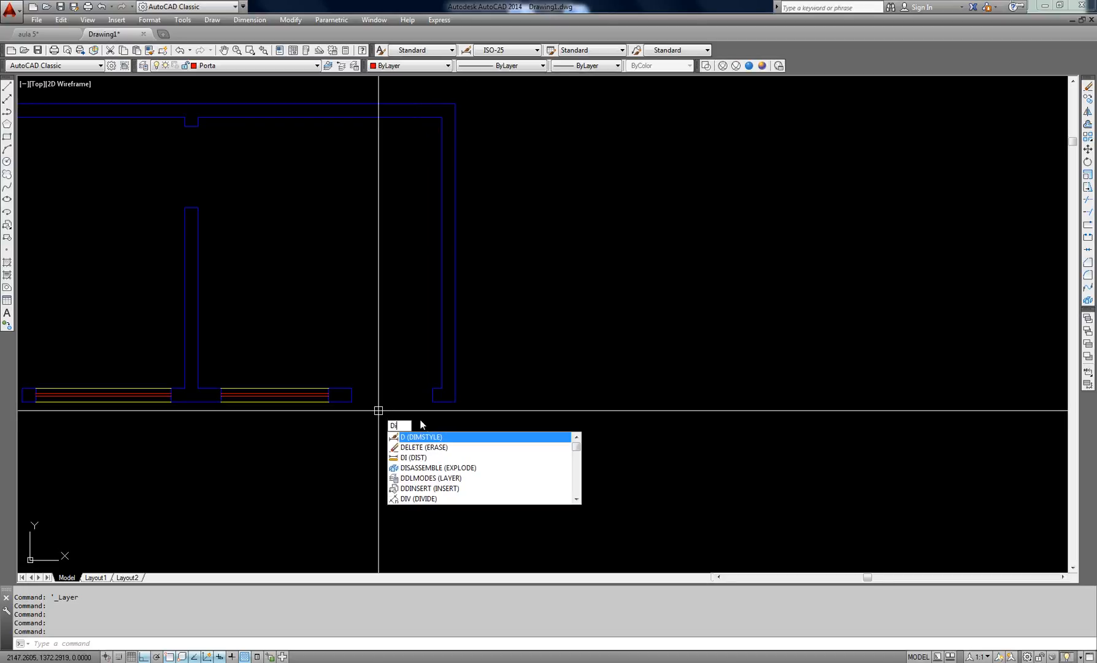
pyautogui.press('Return')
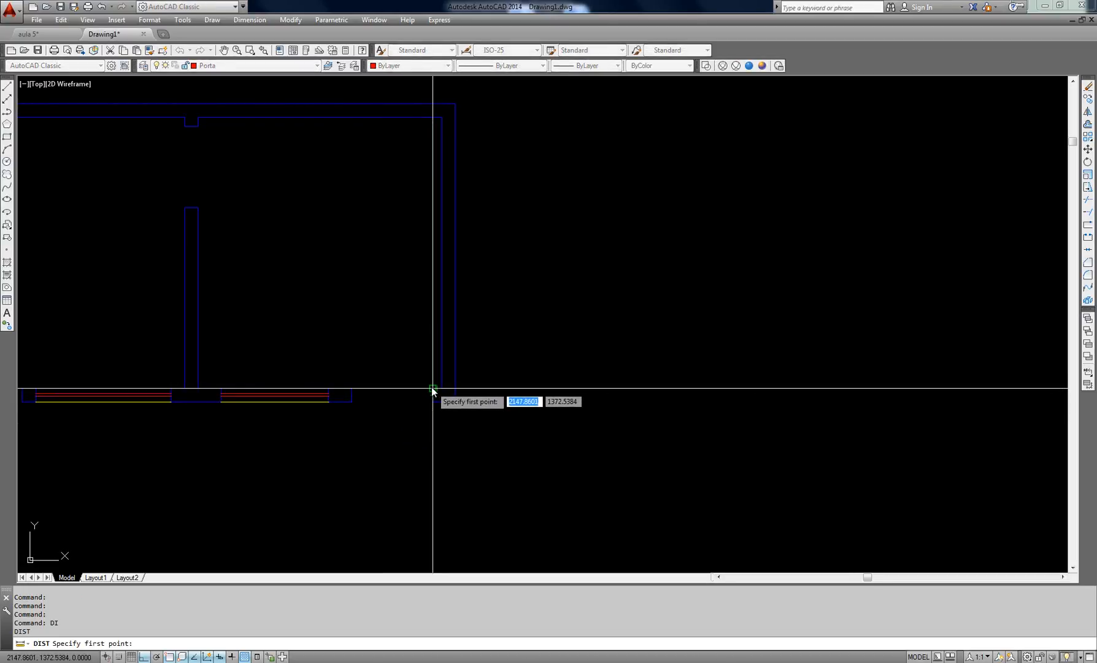
pyautogui.click(433, 388)
pyautogui.click(356, 386)
# Draw a horizontal line 0.9 long in the empty area to the right of the floor plan.
pyautogui.moveTo(549, 361); pyautogui.dragTo(517, 358, button='middle')
pyautogui.write('L')
pyautogui.press('Return')
pyautogui.click(581, 327)
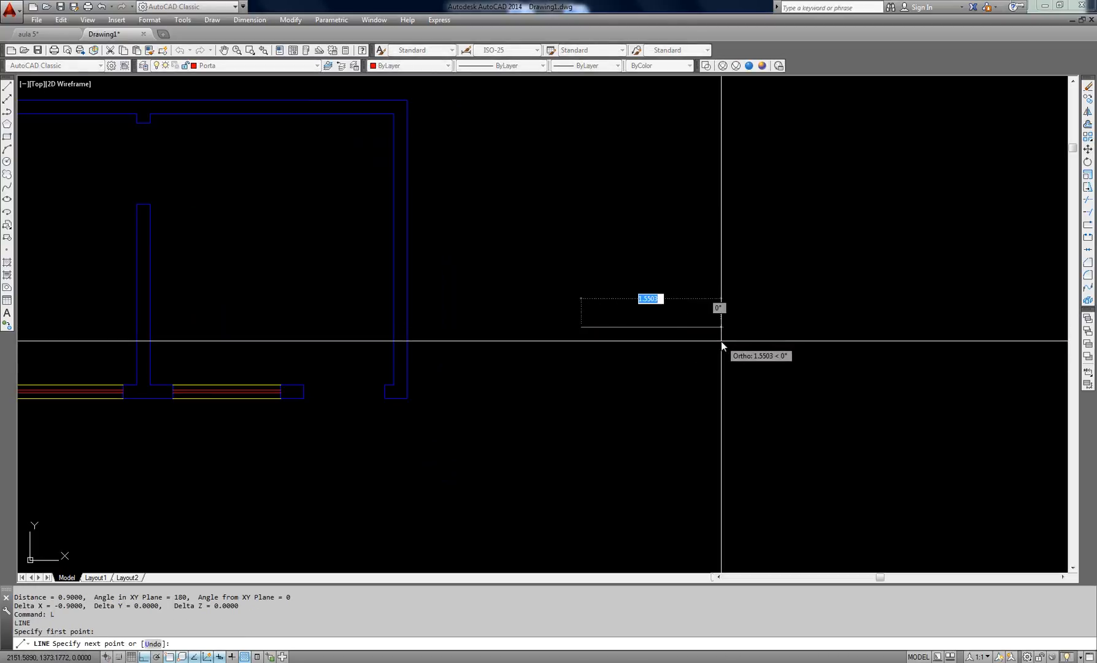
pyautogui.press('Escape')
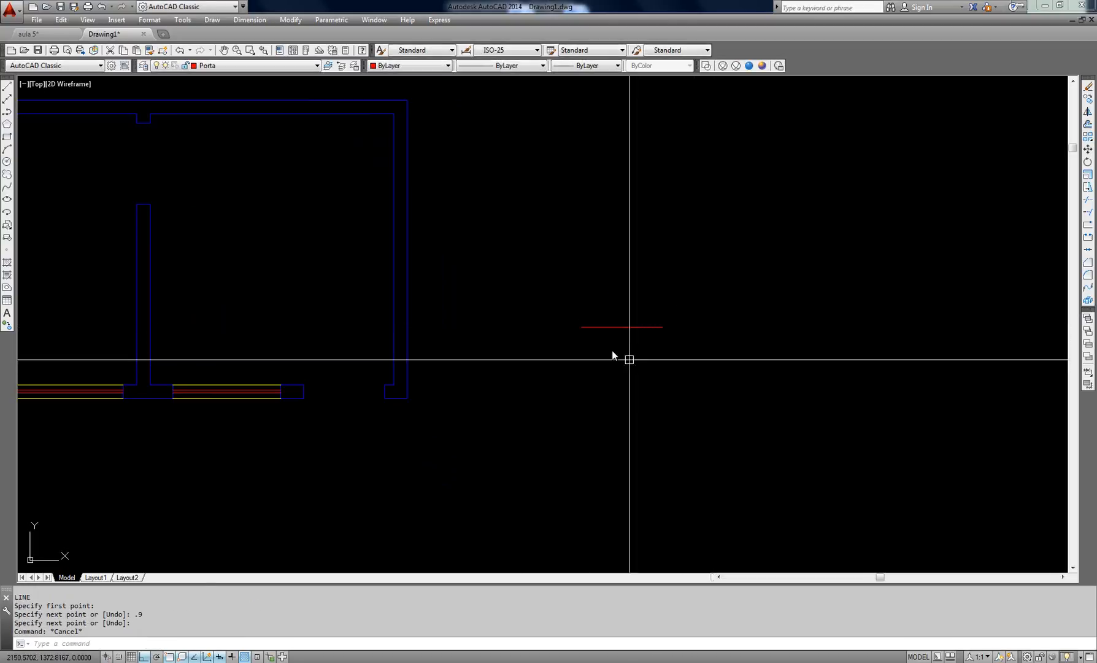
pyautogui.click(587, 346)
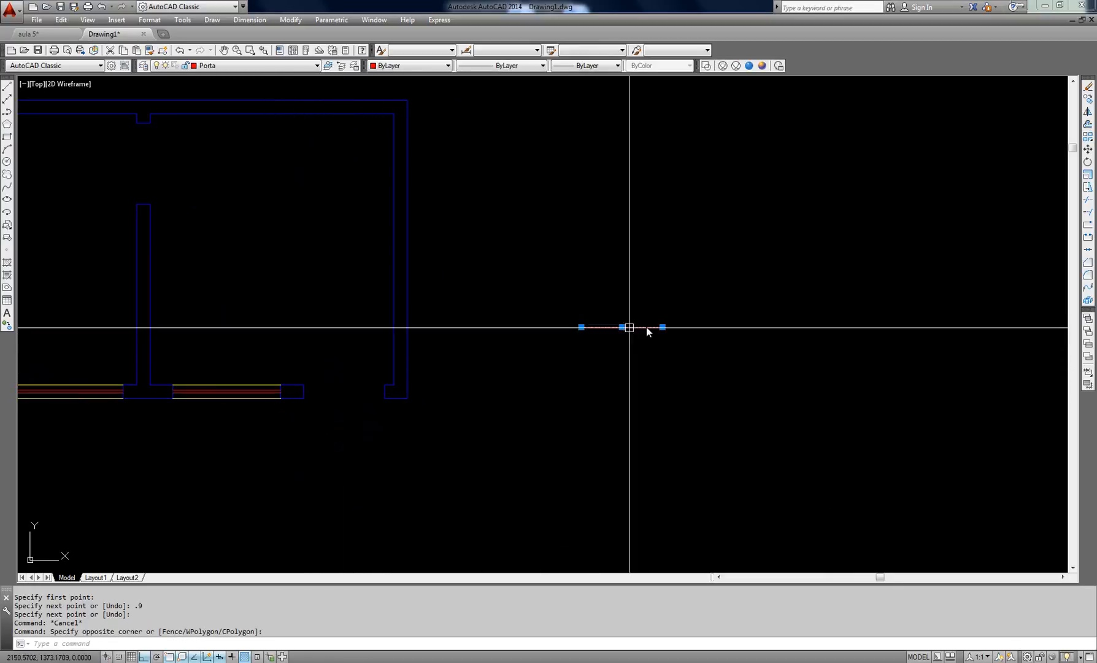
pyautogui.scroll(2, 648, 327)
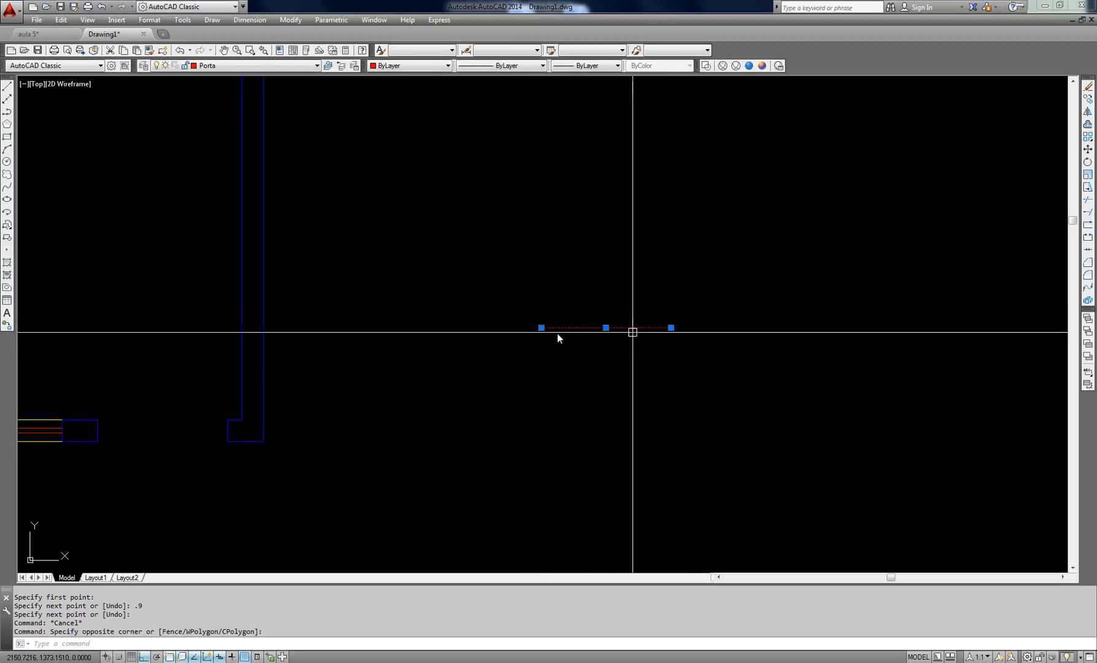
pyautogui.press('Escape')
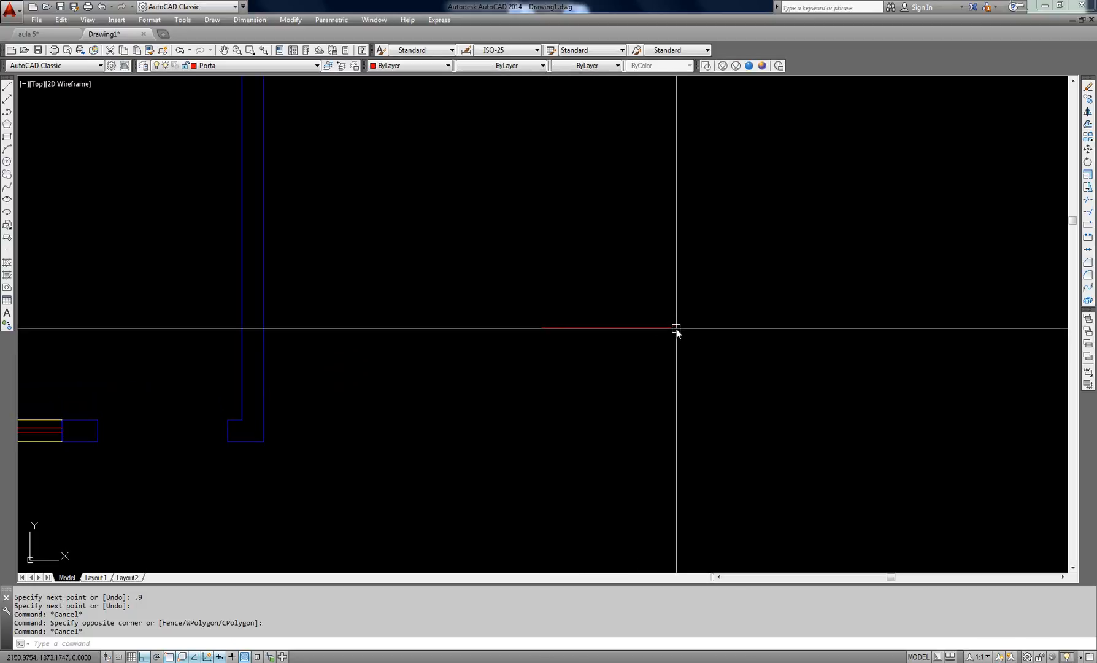
pyautogui.scroll(4, 659, 307)
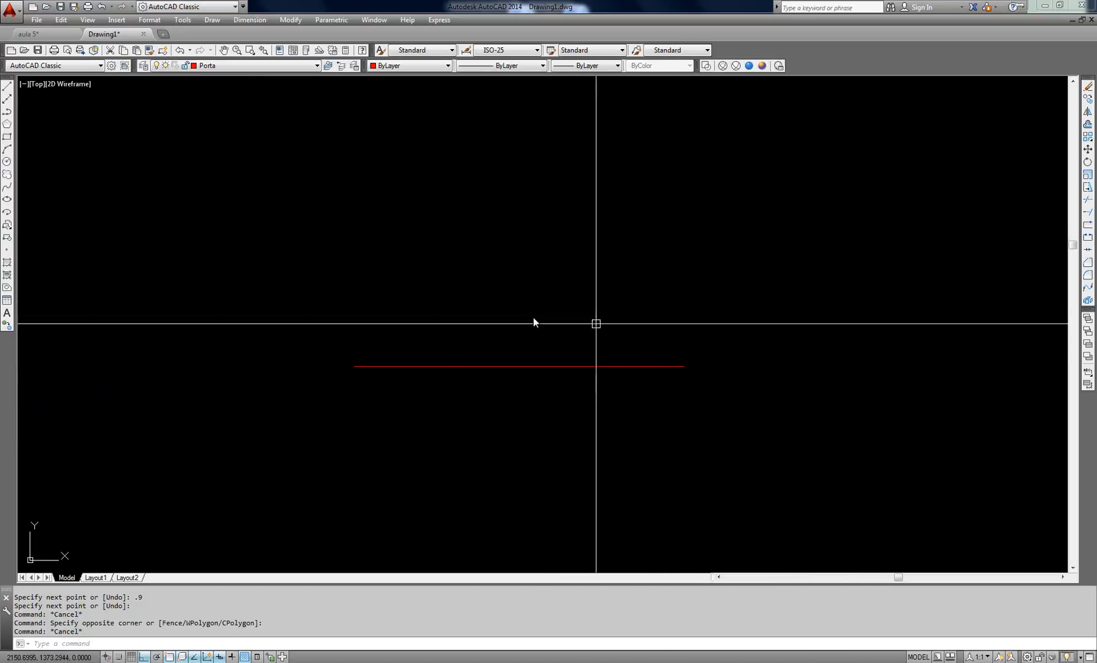
pyautogui.scroll(-6, 509, 389)
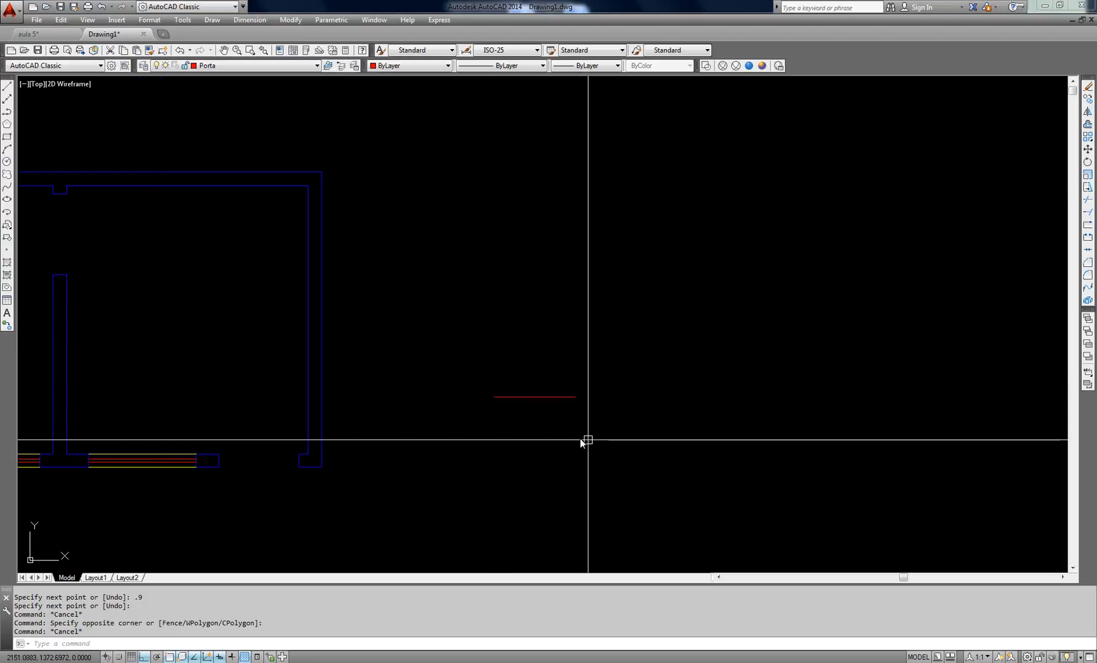
pyautogui.scroll(4, 533, 411)
pyautogui.moveTo(598, 443); pyautogui.dragTo(566, 426, button='middle')
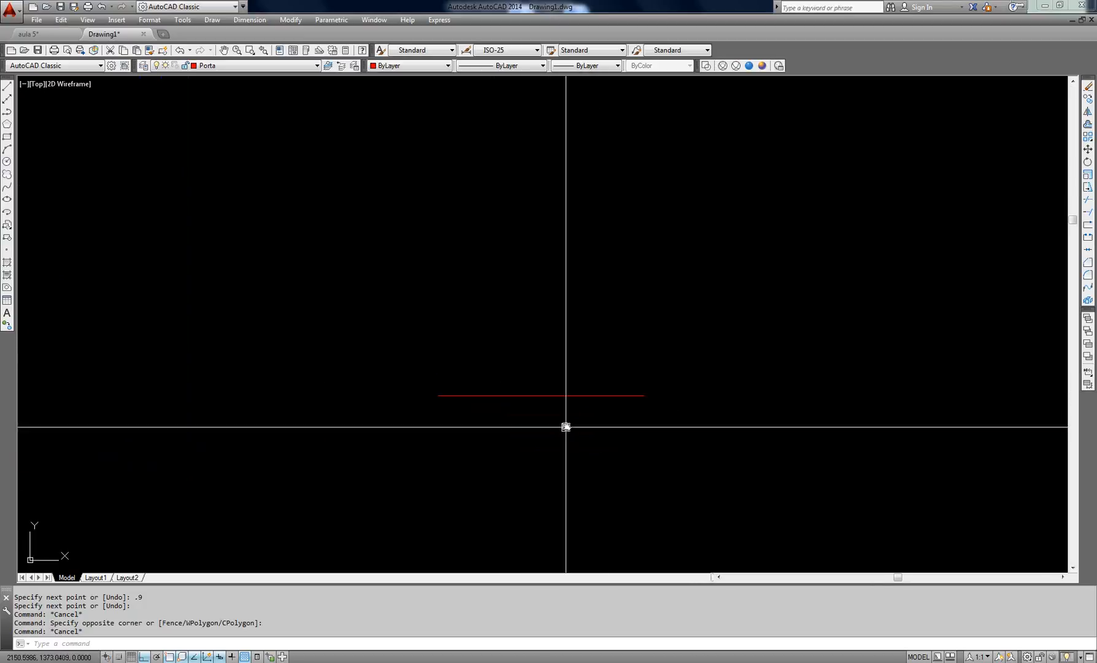
pyautogui.scroll(2, 544, 387)
pyautogui.moveTo(551, 387); pyautogui.dragTo(524, 374, button='middle')
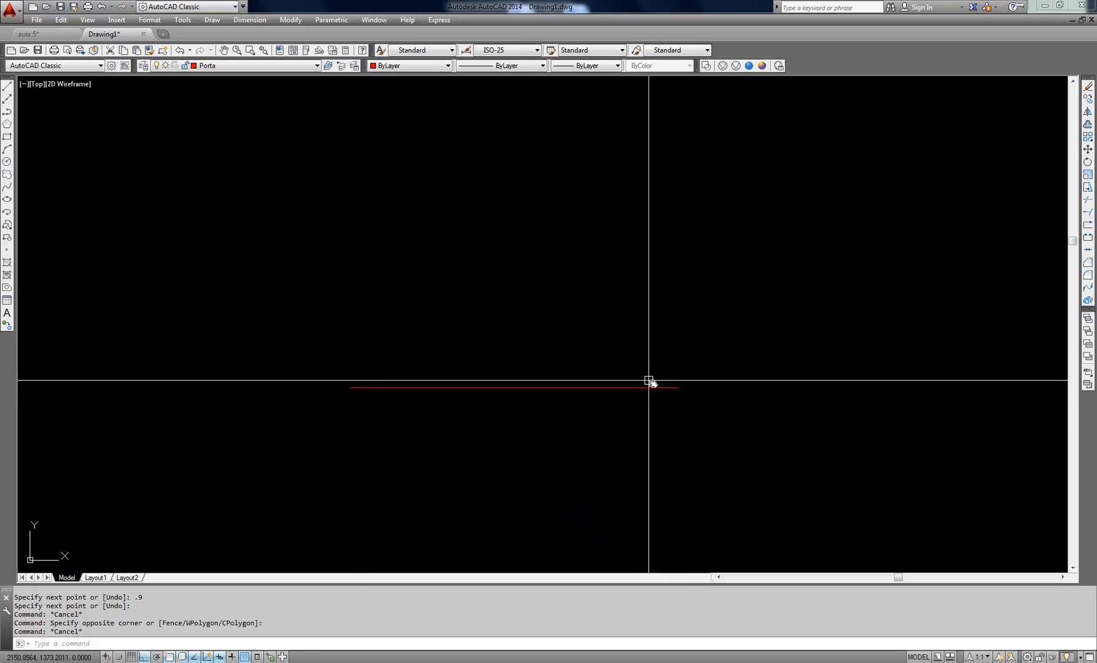
pyautogui.scroll(2, 418, 339)
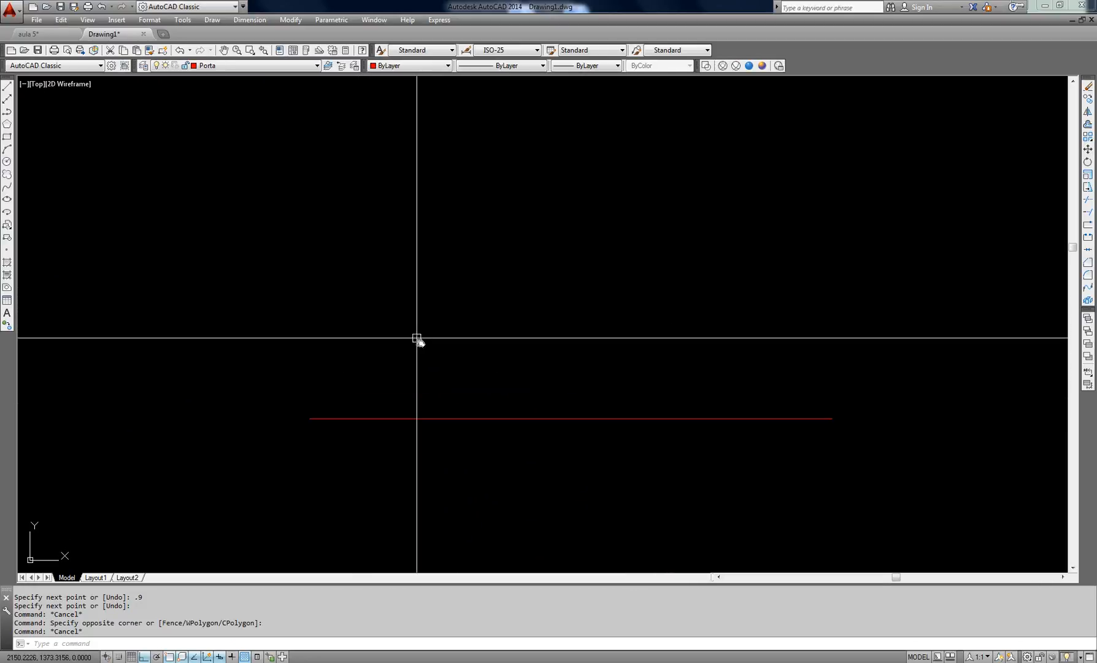
# Begin a polyline at the left end of the 0.9 line with a vertical segment 0.15 upward.
pyautogui.moveTo(418, 339)
pyautogui.mouseDown(button='middle')
pyautogui.moveTo(411, 365)
pyautogui.moveTo(437, 351)
pyautogui.mouseUp(button='middle')
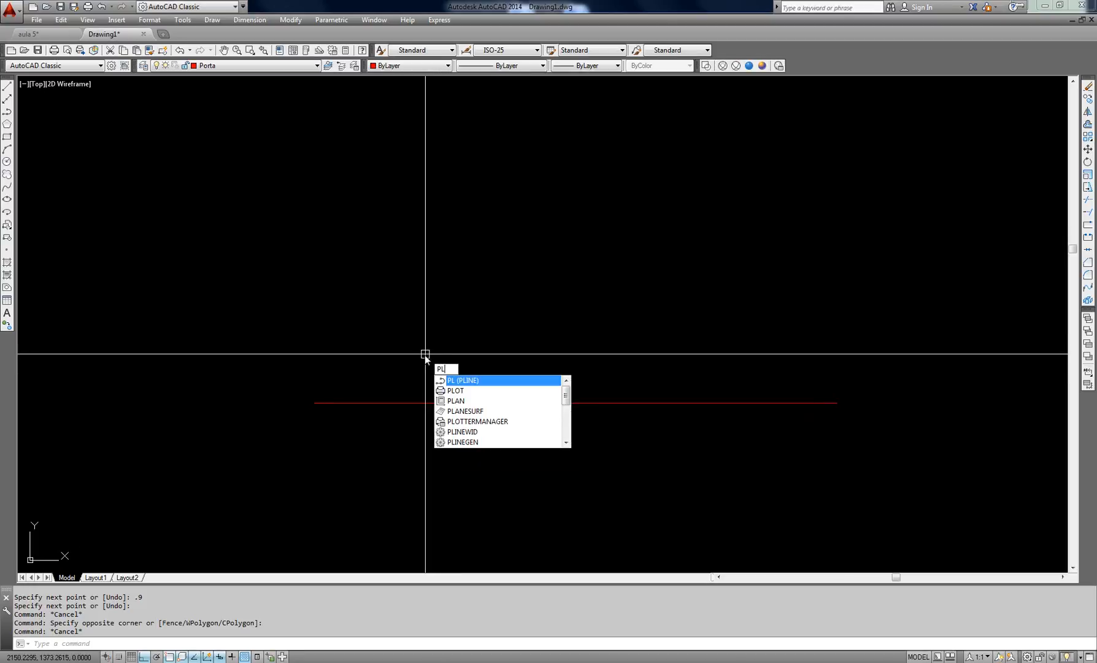
pyautogui.press('Return')
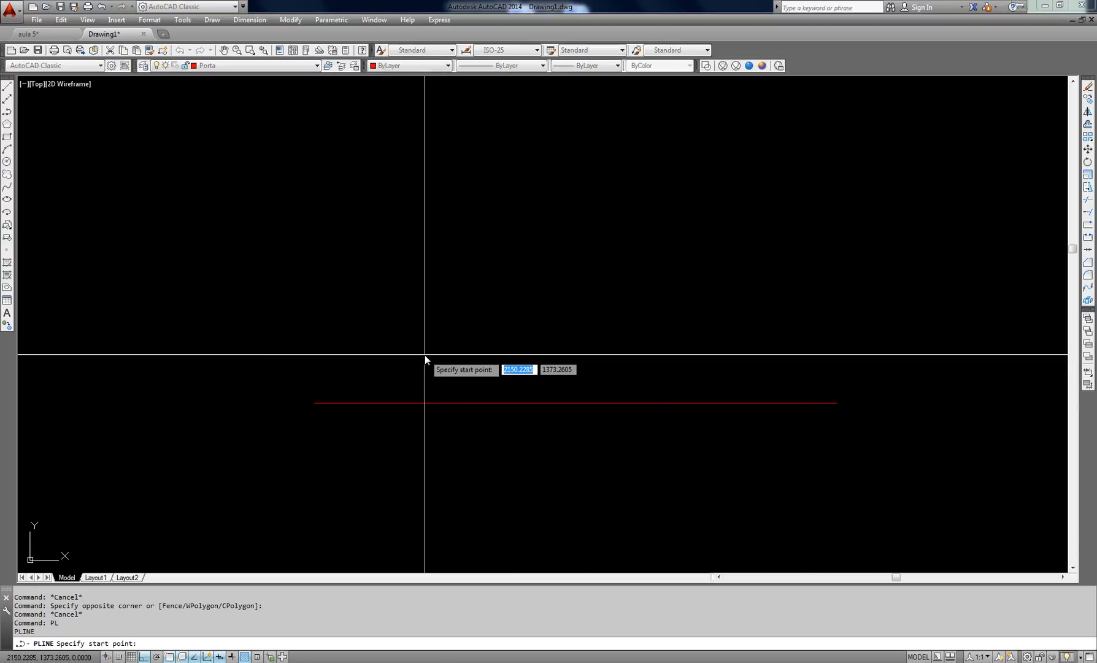
pyautogui.click(314, 403)
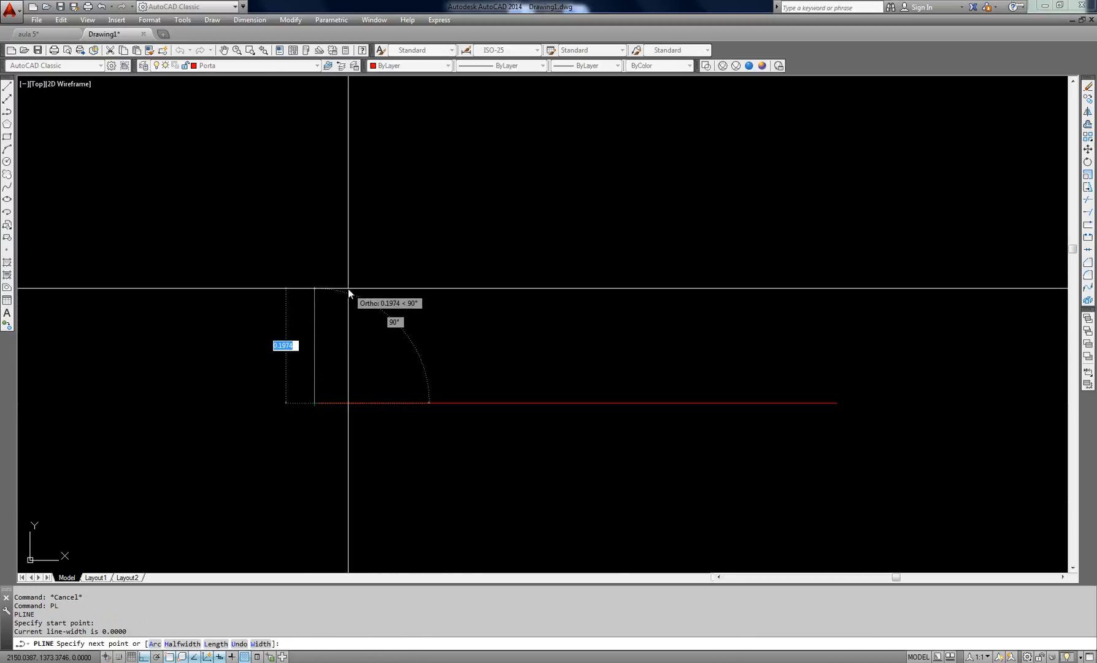
pyautogui.moveTo(348, 288); pyautogui.dragTo(500, 297, button='middle')
pyautogui.scroll(-4, 500, 296)
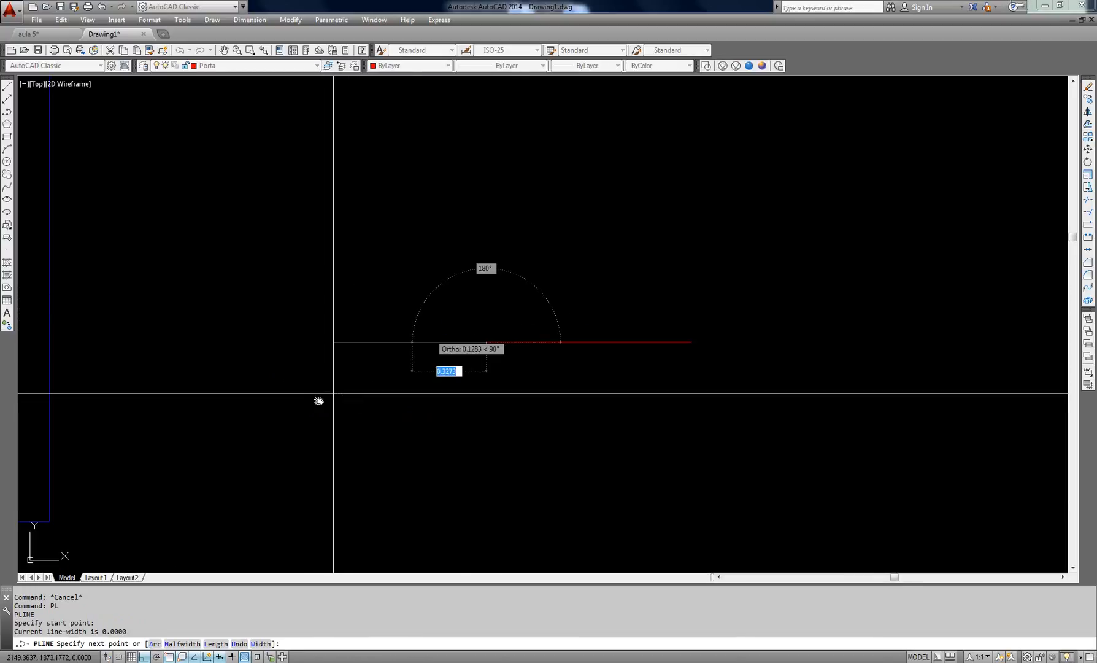
pyautogui.moveTo(318, 400); pyautogui.dragTo(730, 324, button='middle')
pyautogui.scroll(2, 197, 450)
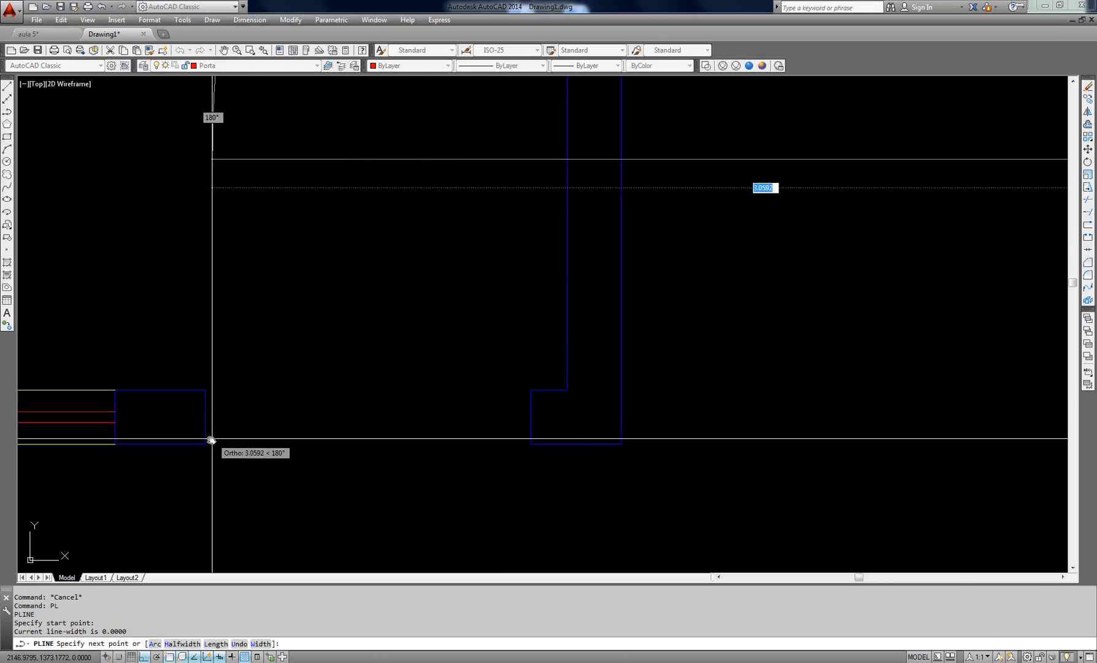
pyautogui.scroll(-2, 593, 371)
pyautogui.moveTo(594, 371); pyautogui.dragTo(184, 440, button='middle')
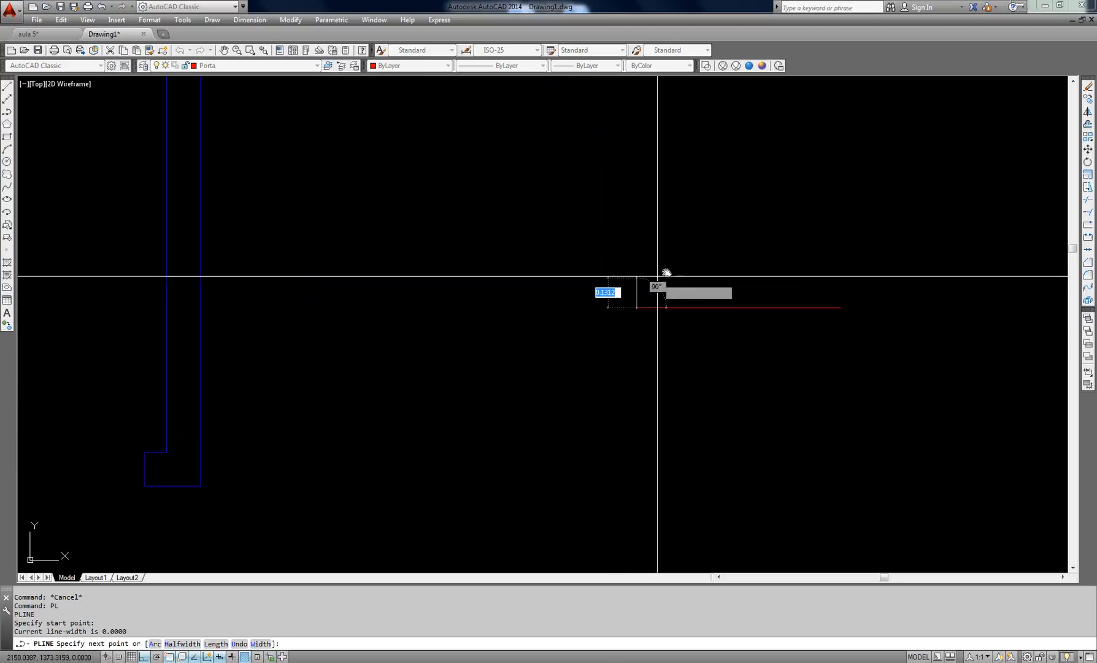
pyautogui.scroll(4, 666, 271)
pyautogui.write('.15')
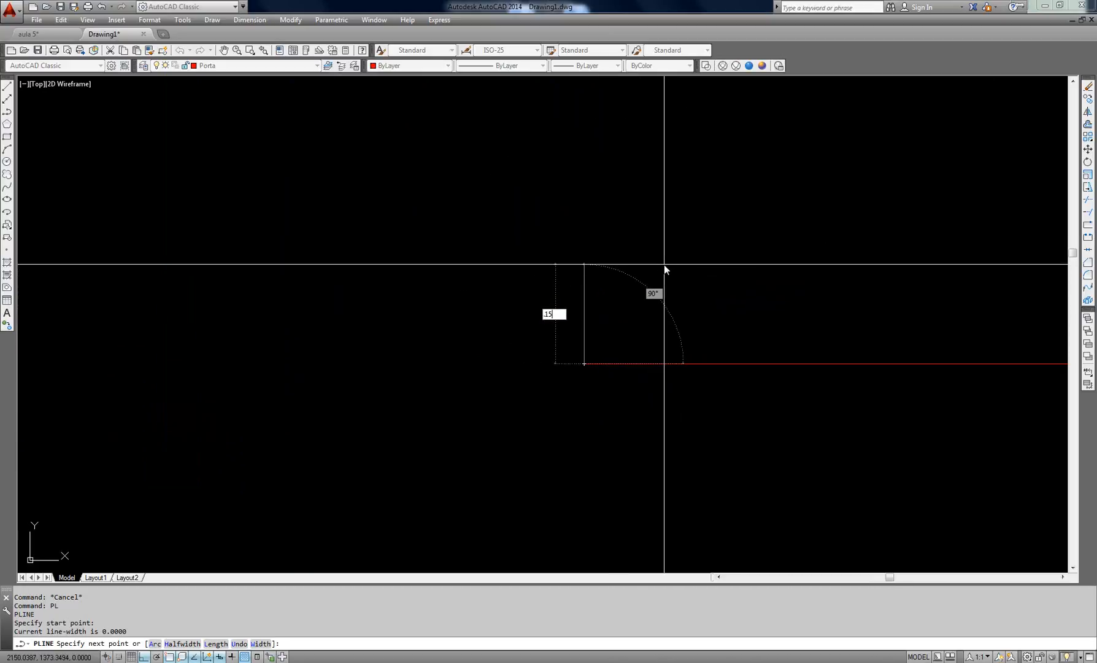
pyautogui.press('Return')
# Continue the polyline 0.02 to the right, 0.02 down and 0.03 to the right to form the jamb's notch.
pyautogui.scroll(2, 648, 269)
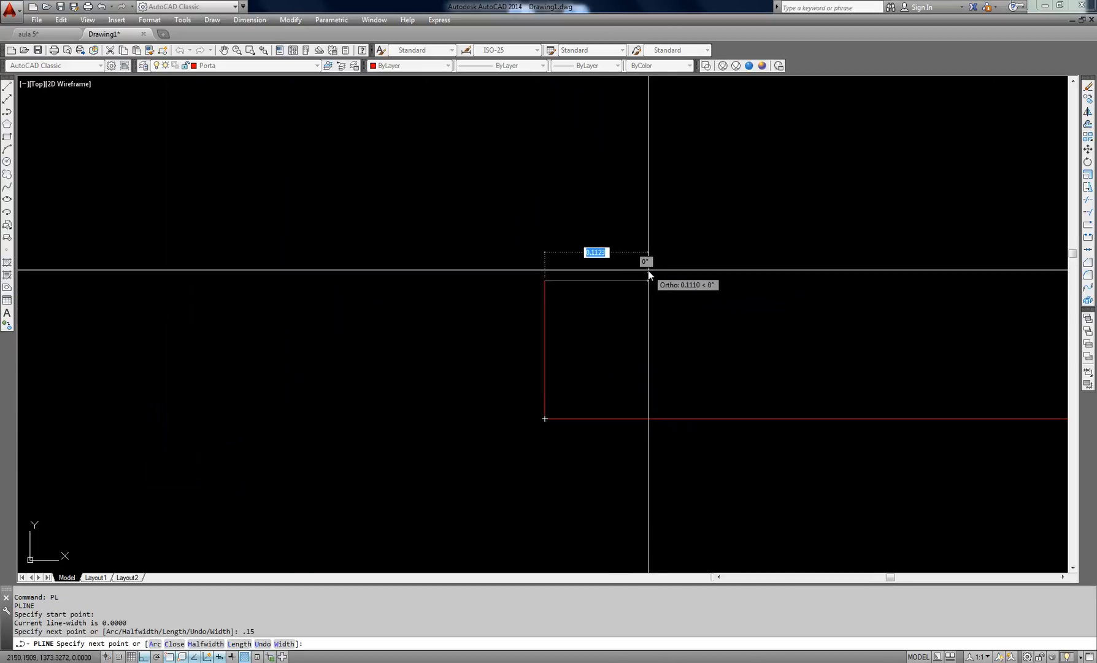
pyautogui.moveTo(648, 270); pyautogui.dragTo(519, 262, button='middle')
pyautogui.scroll(2, 478, 294)
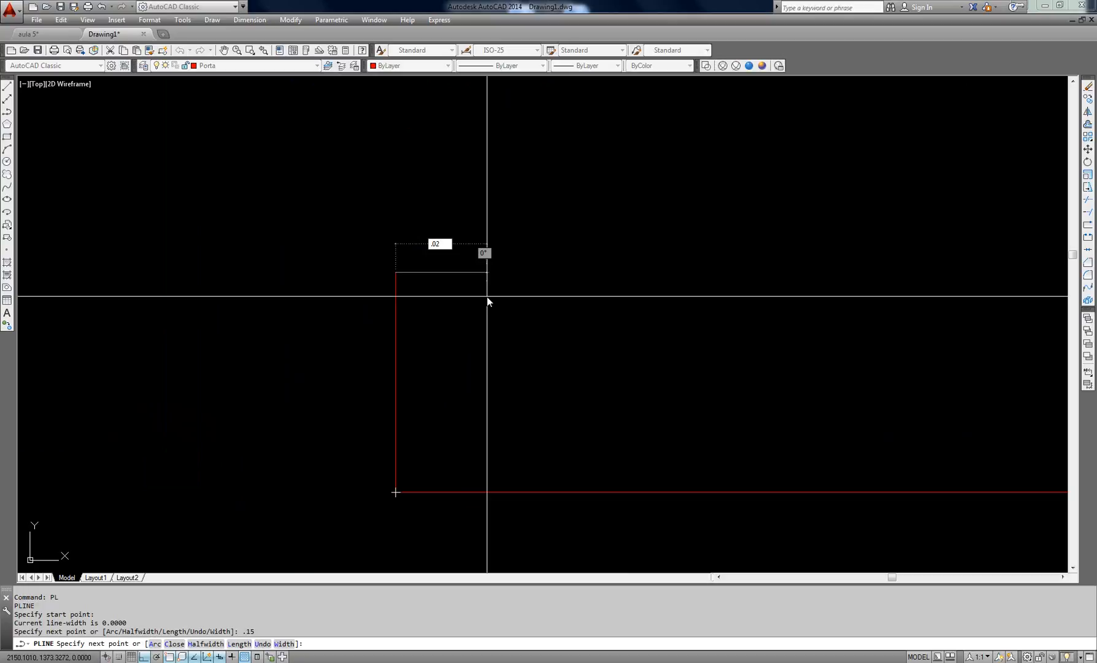
pyautogui.press('Return')
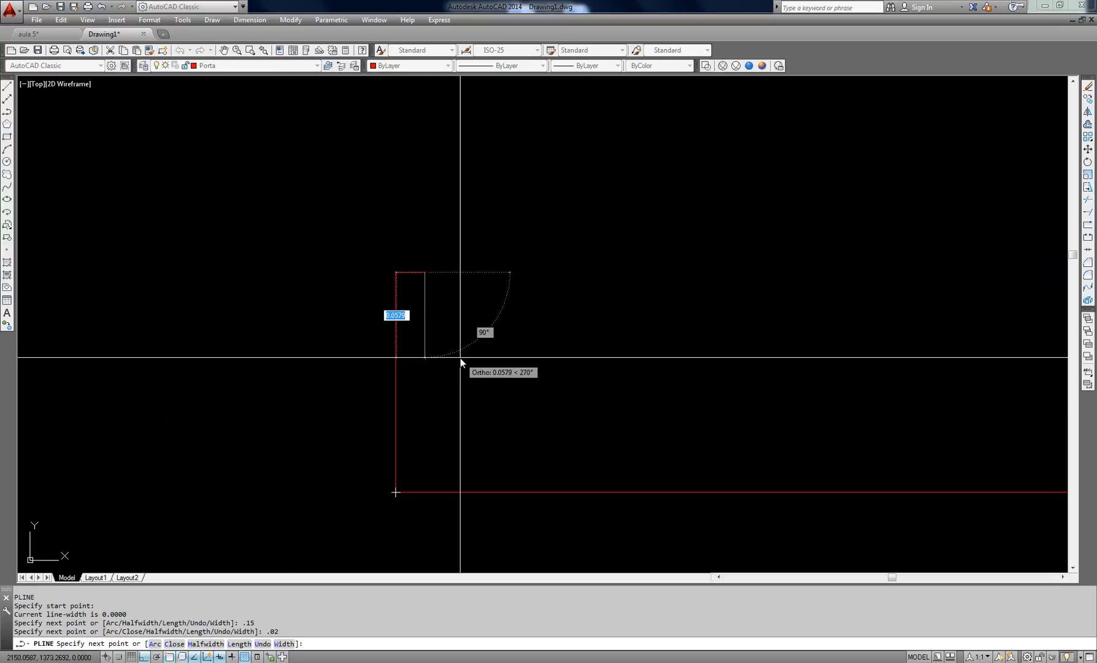
pyautogui.press('BackSpace')
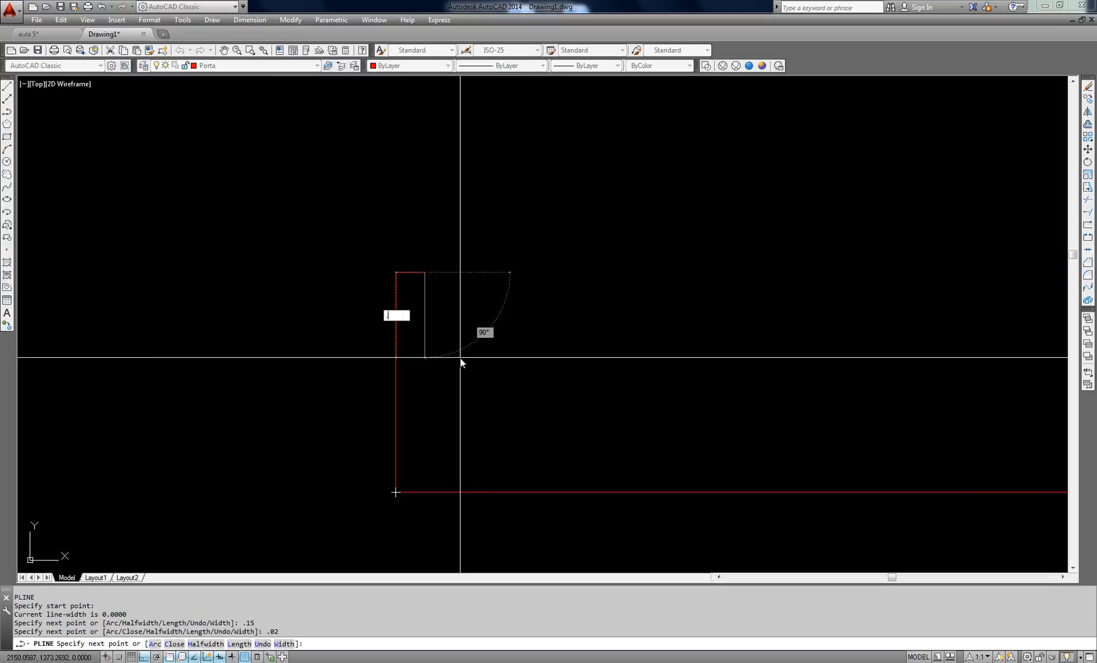
pyautogui.write('.02')
pyautogui.press('Return')
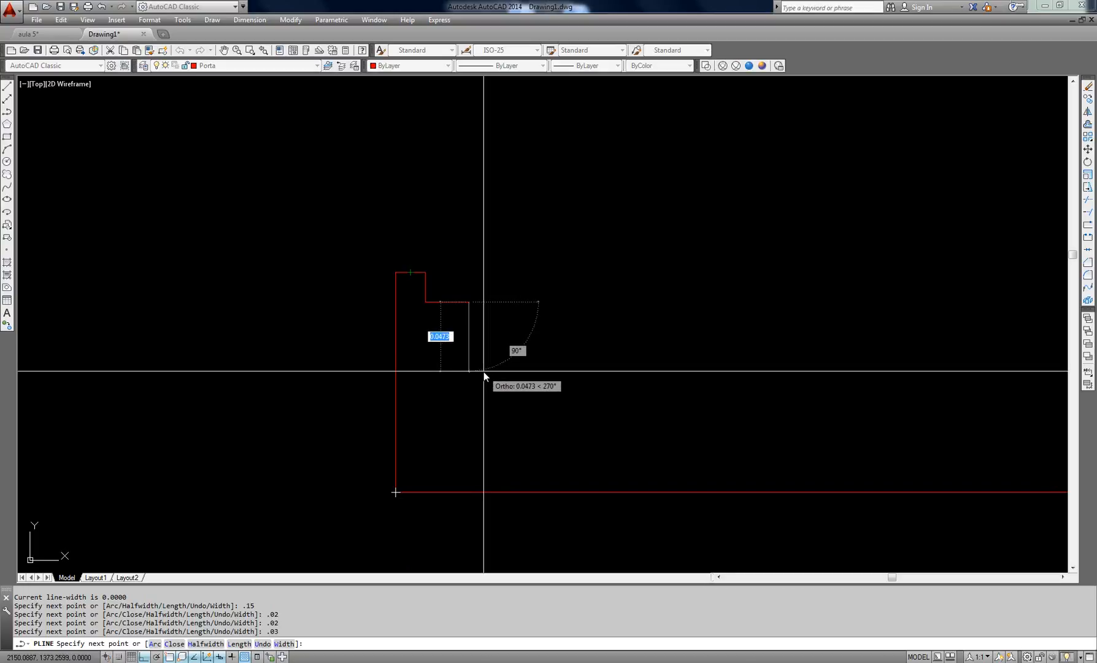
# Finish the jamb profile by running the polyline down to the base line and back to its starting point.
pyautogui.click(469, 492)
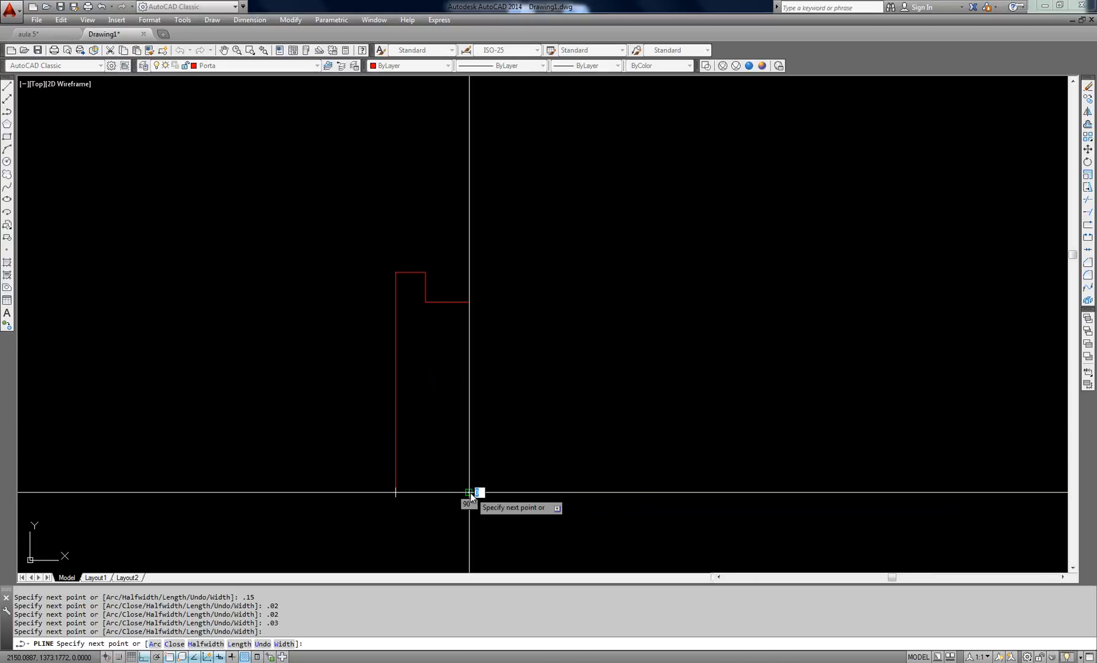
pyautogui.click(396, 492)
pyautogui.press('Return')
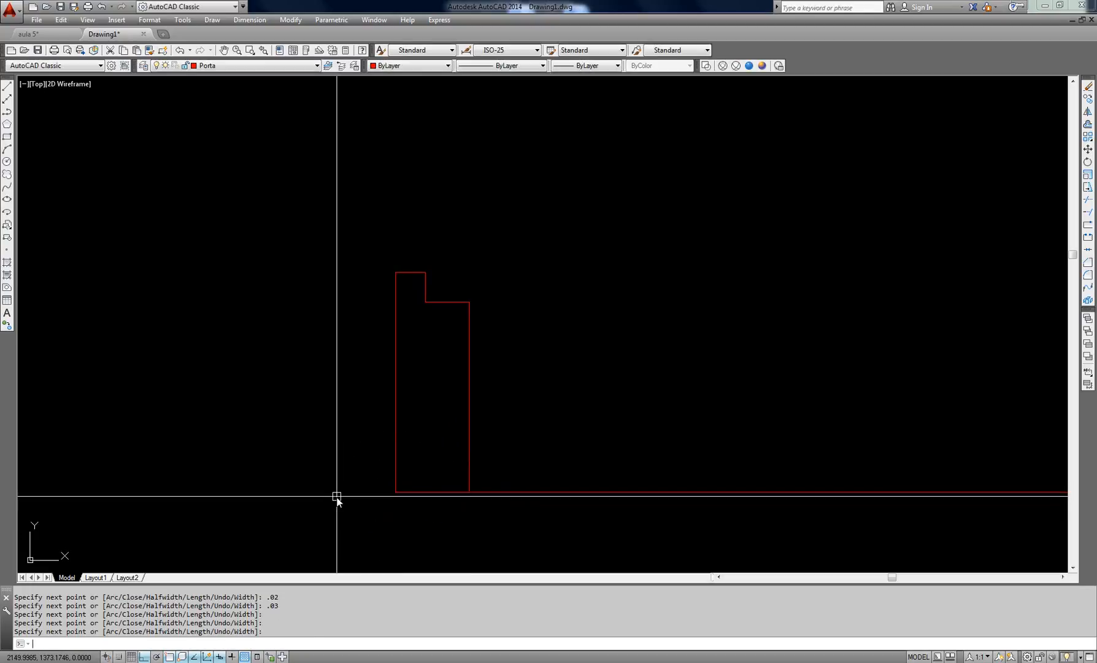
# Check whether the finished jamb outline selects as one object and inspect its notch.
pyautogui.moveTo(500, 421); pyautogui.dragTo(370, 382, button='middle')
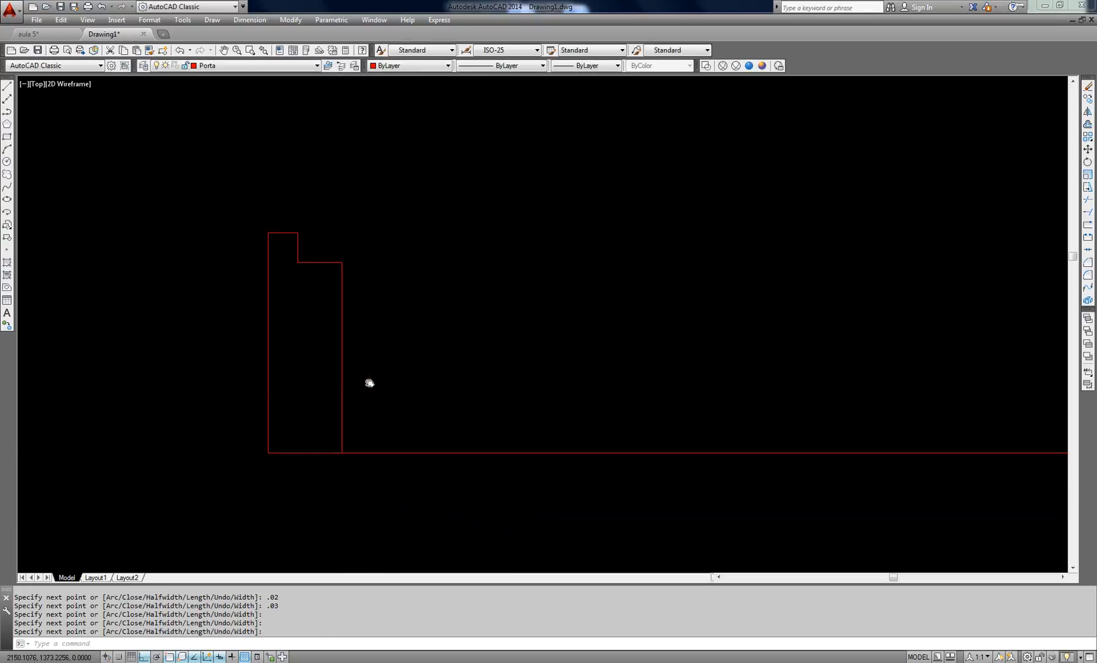
pyautogui.click(372, 312)
pyautogui.click(321, 345)
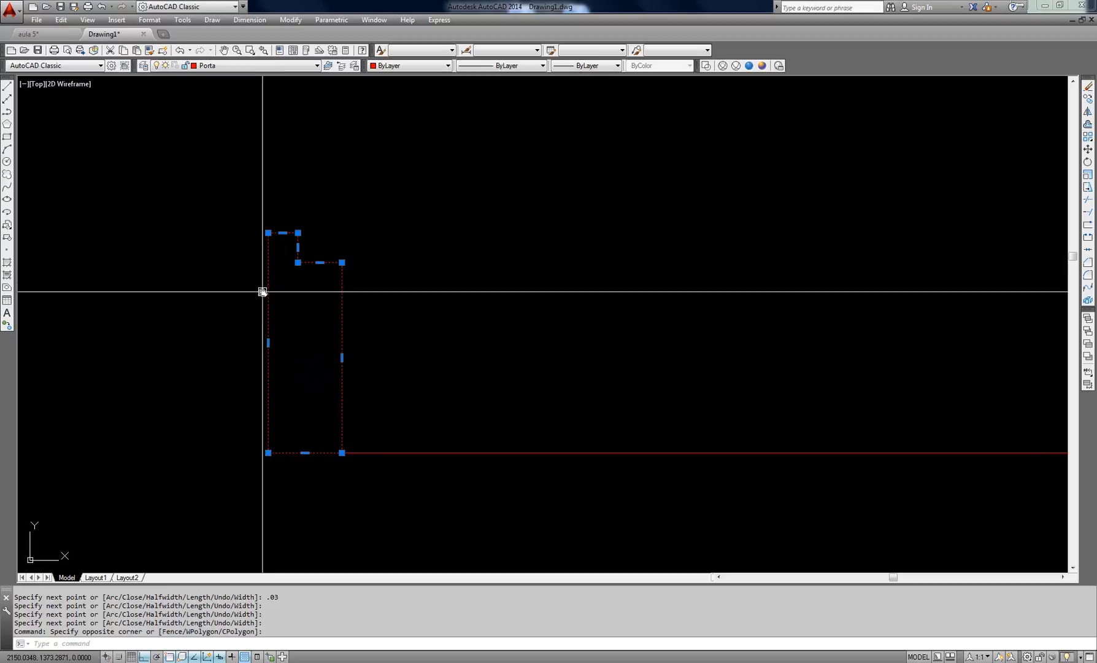
pyautogui.press('Escape')
pyautogui.moveTo(297, 296); pyautogui.dragTo(313, 314, button='middle')
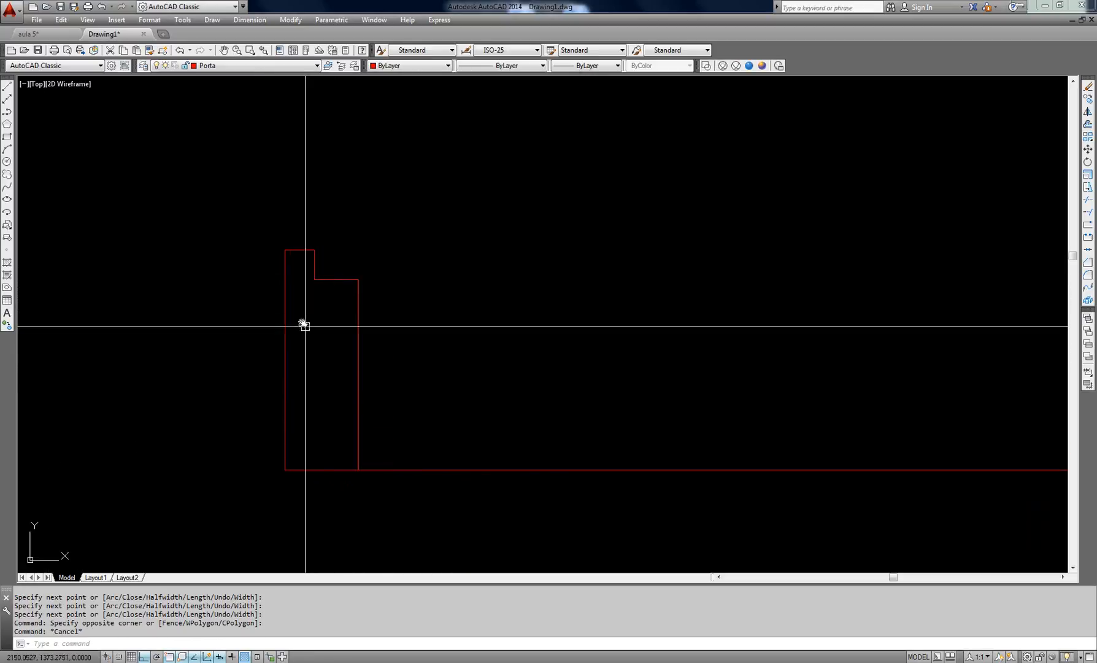
pyautogui.scroll(2, 321, 306)
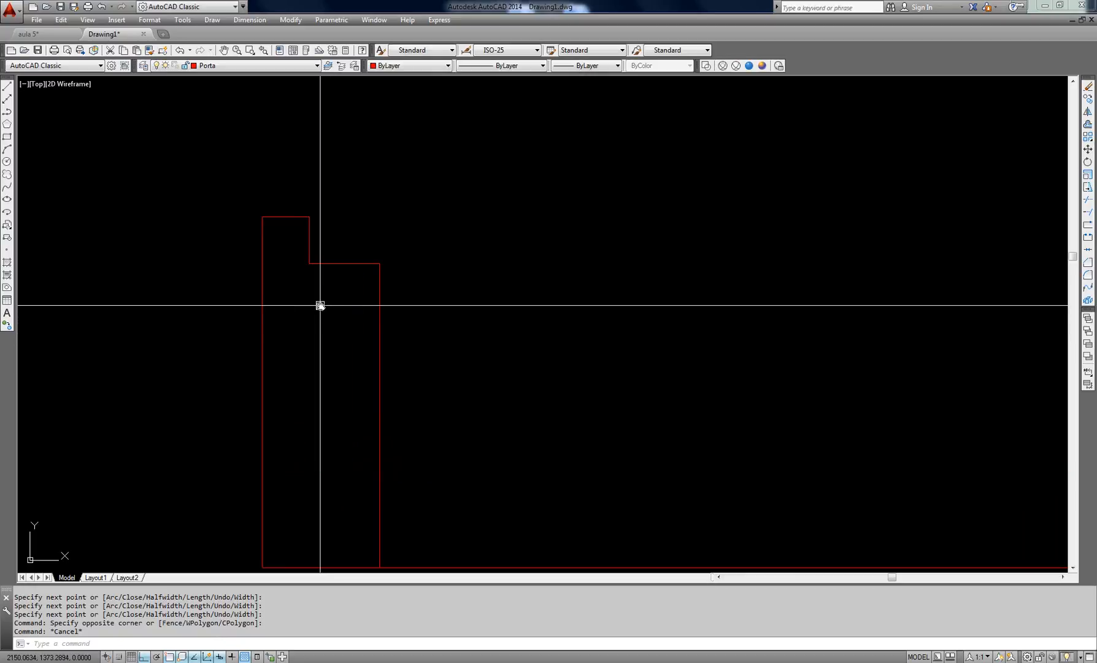
pyautogui.moveTo(321, 306); pyautogui.dragTo(331, 262, button='middle')
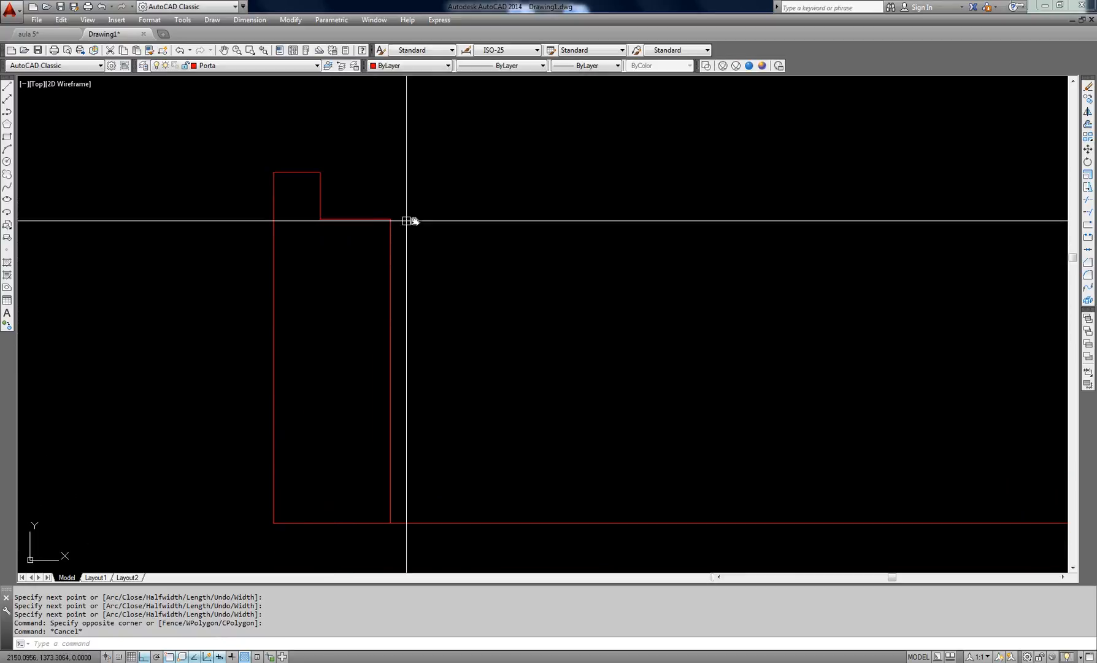
pyautogui.click(353, 200)
pyautogui.click(307, 203)
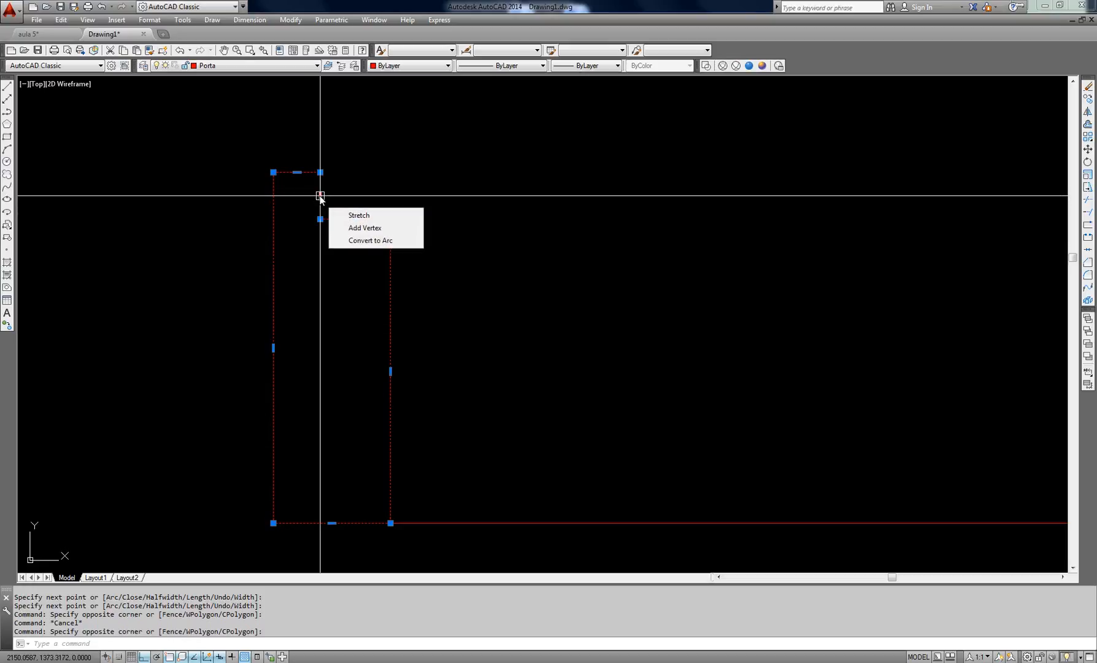
pyautogui.click(319, 195)
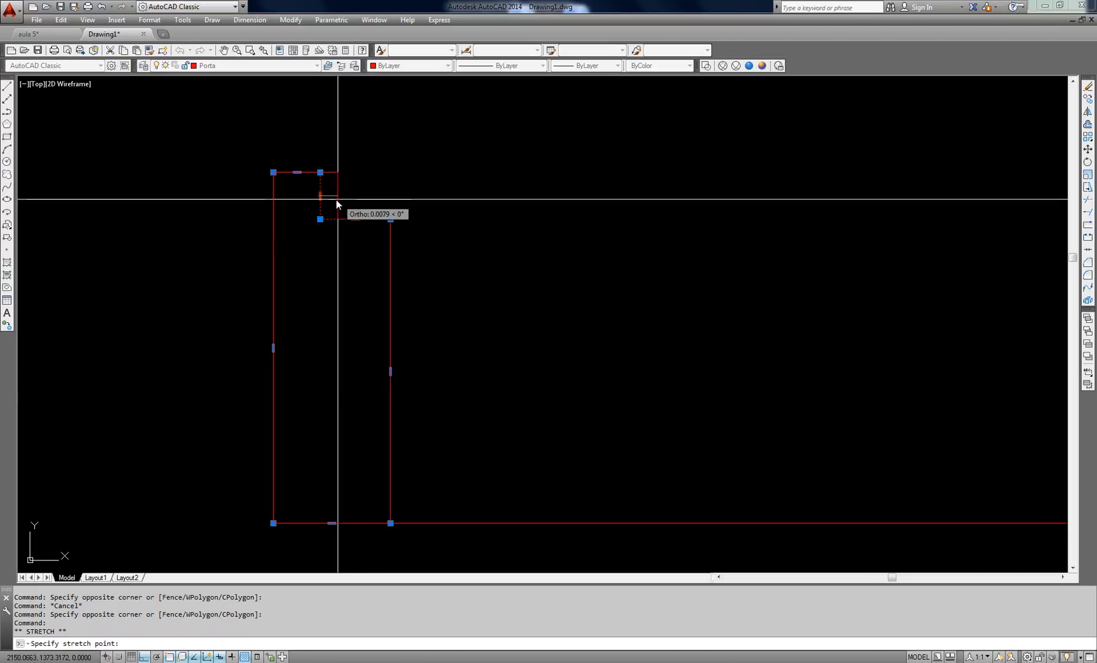
pyautogui.press('Escape')
pyautogui.rightClick(322, 206)
pyautogui.press('Escape')
pyautogui.press('Escape')
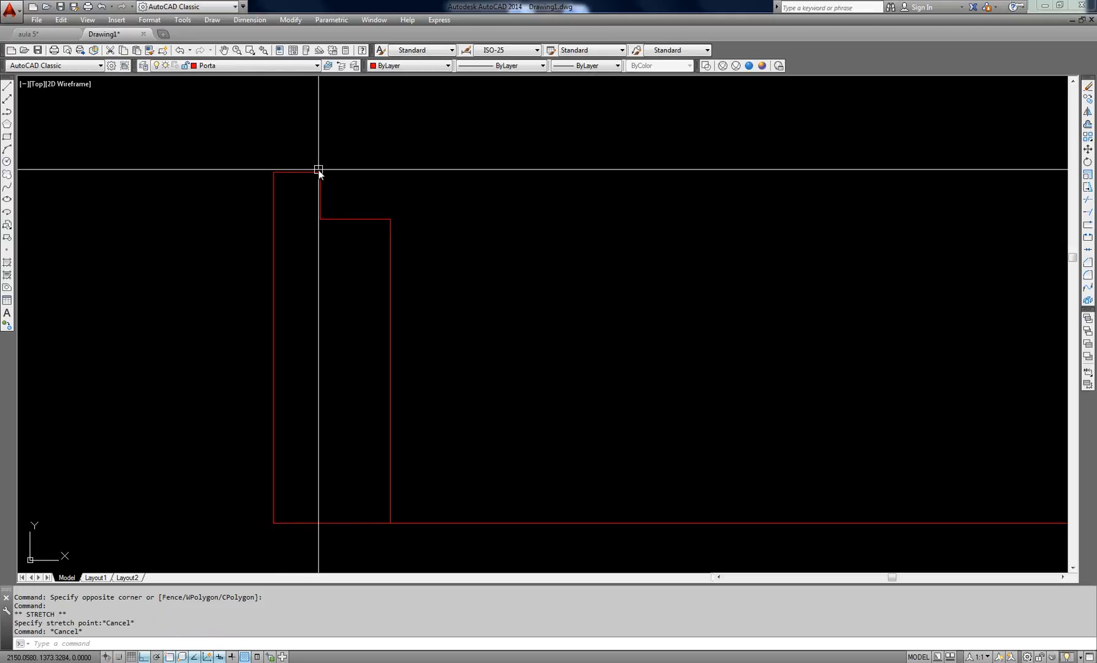
# Select the jamb profile and show the editing options for the notch's short vertical edge.
pyautogui.click(320, 186)
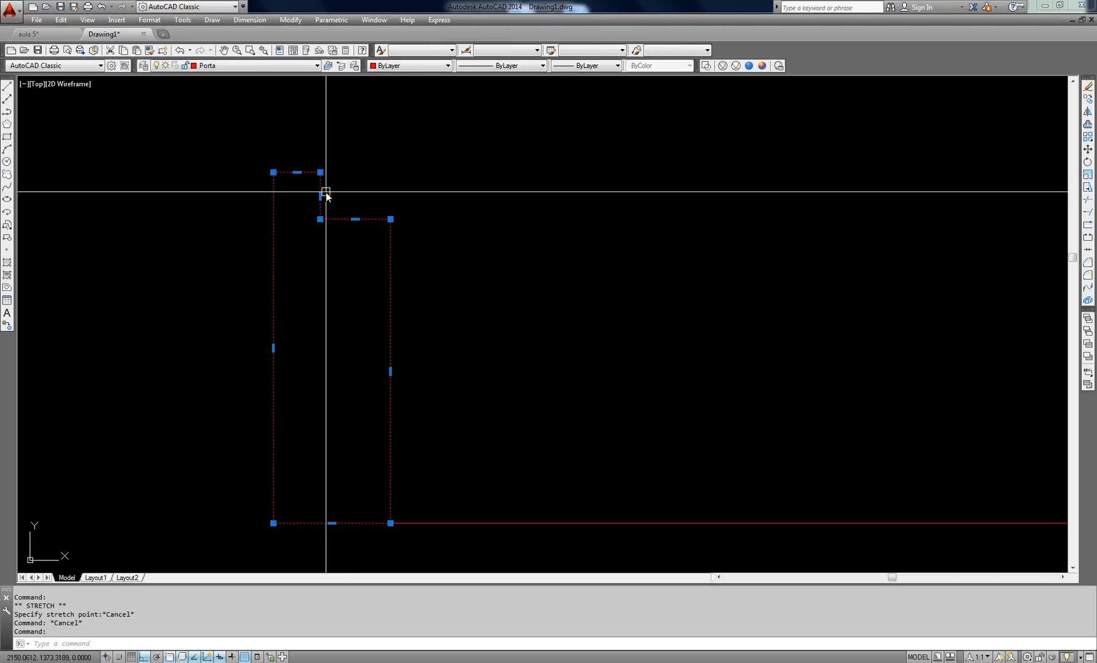
pyautogui.moveTo(320, 195)
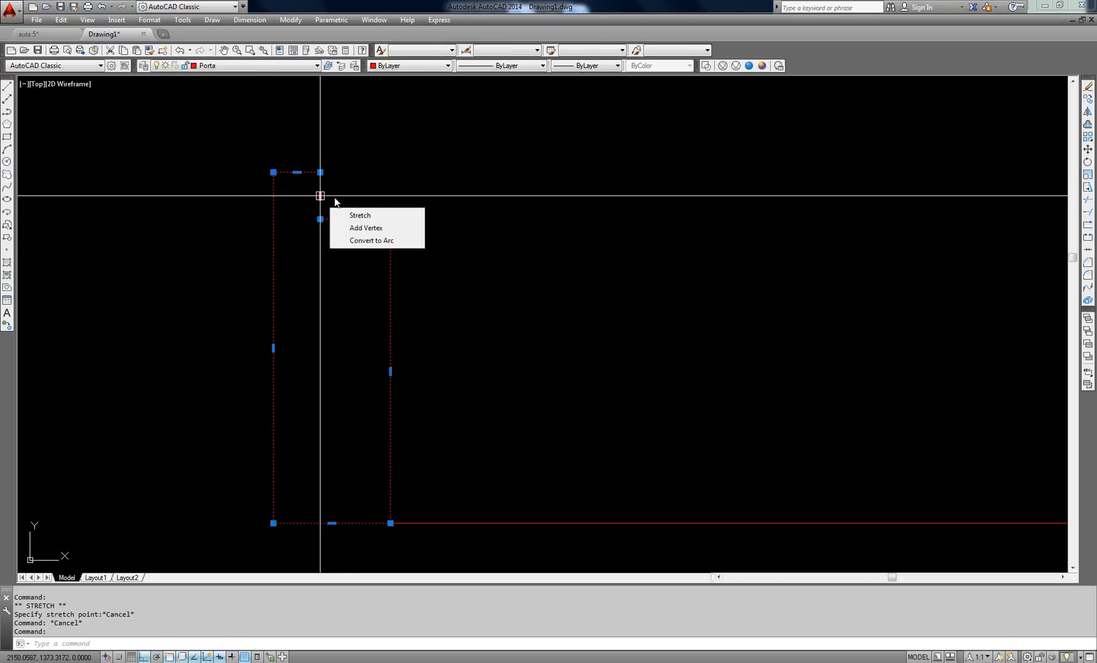
pyautogui.scroll(4, 320, 197)
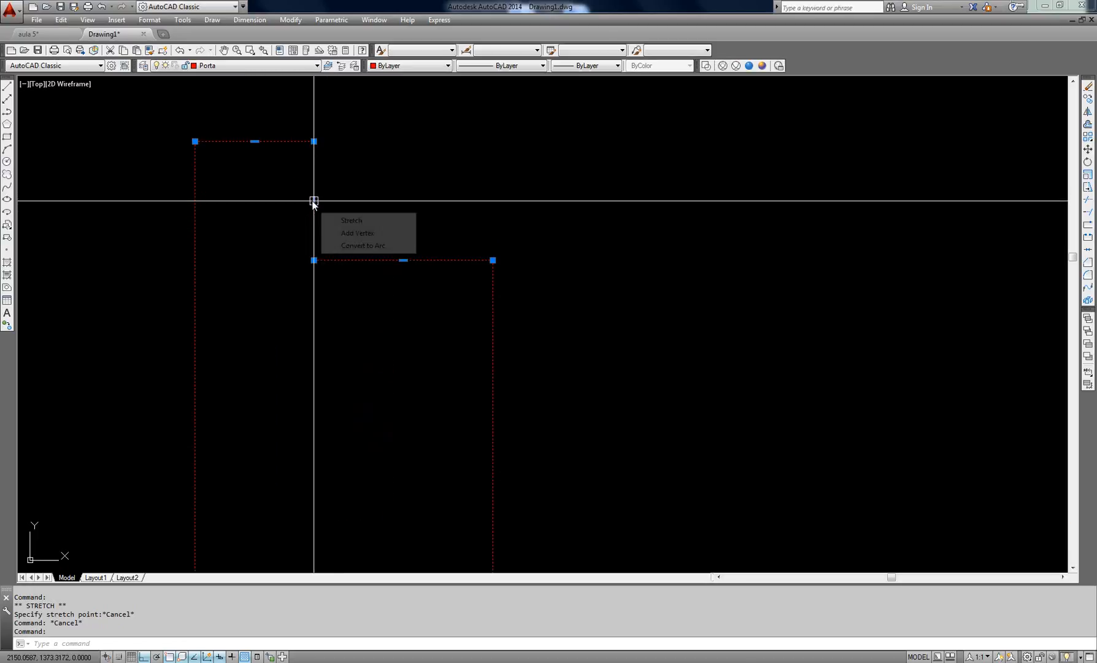
# Stretch the short vertical edge of the step at the top of the jamb profile 0.01 to the right.
pyautogui.click(314, 201)
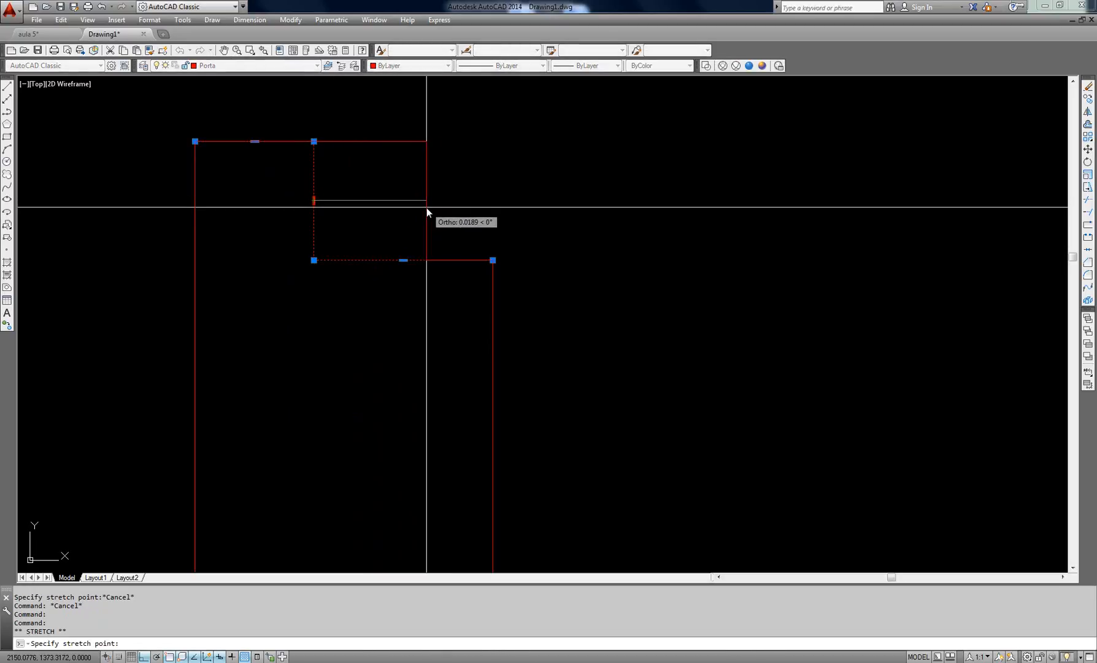
pyautogui.write('1')
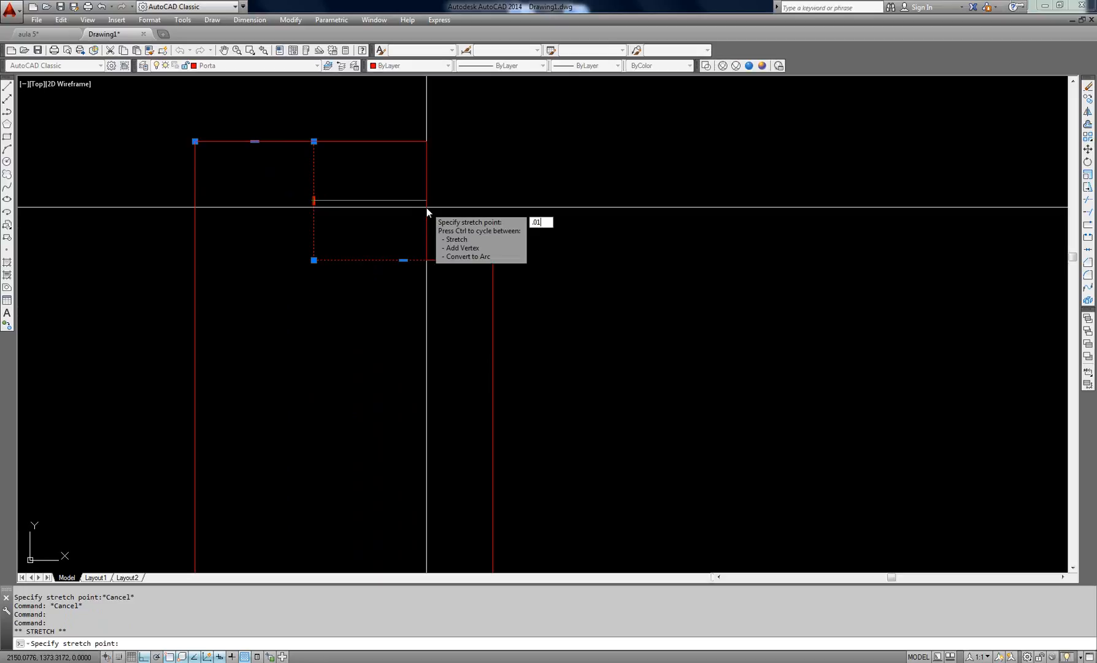
pyautogui.press('Return')
pyautogui.press('Escape')
pyautogui.scroll(-1, 397, 215)
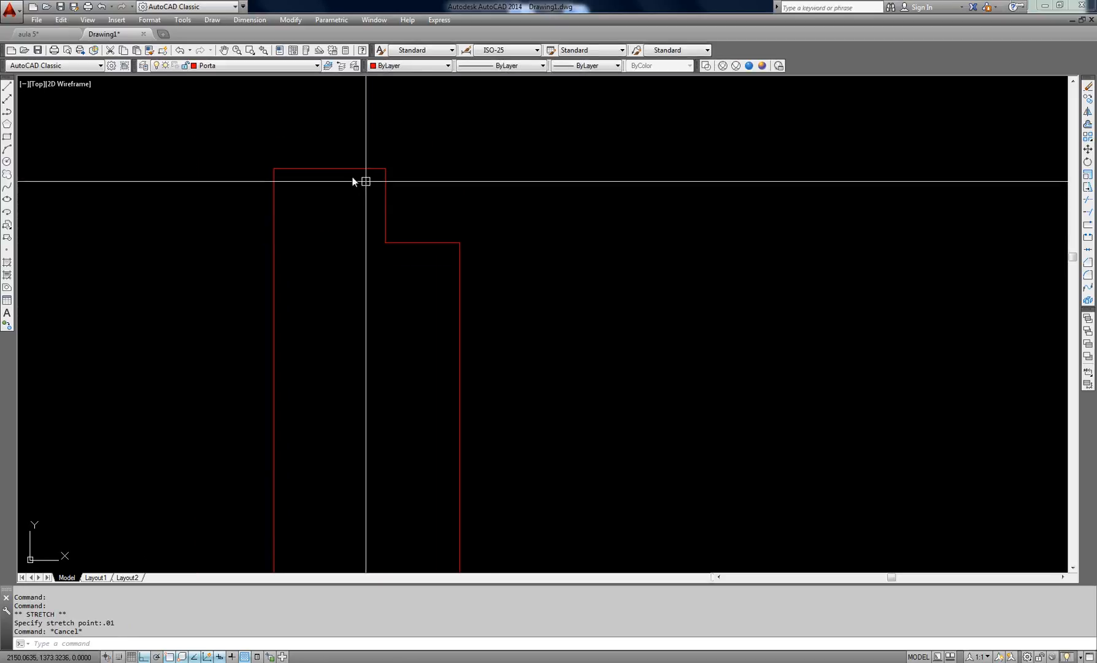
pyautogui.click(336, 168)
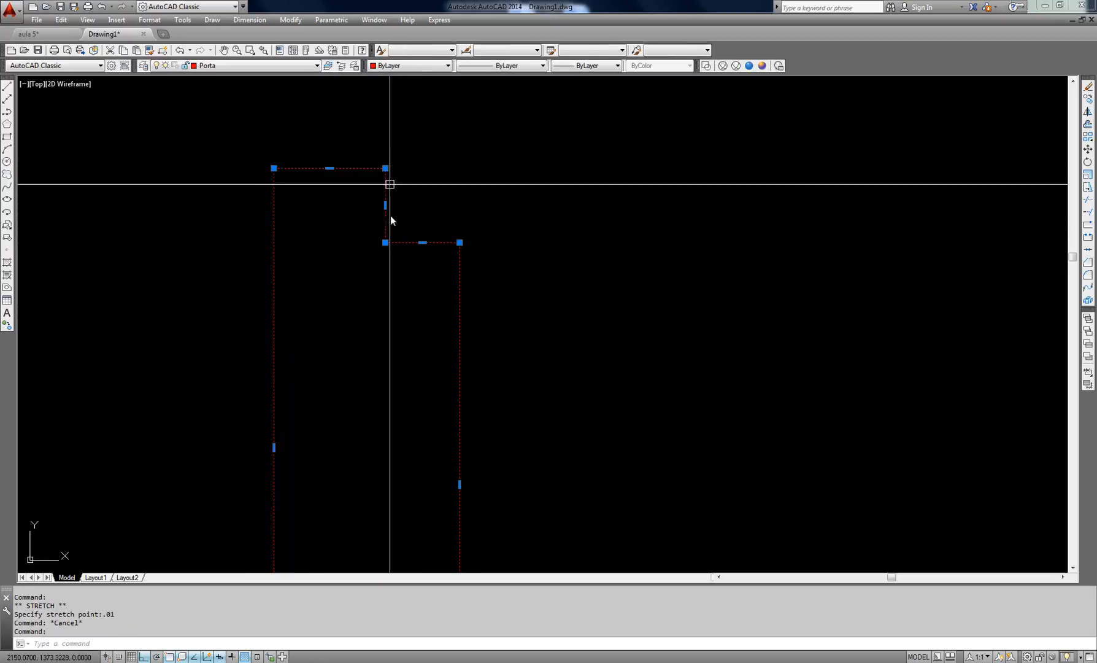
pyautogui.scroll(-2, 409, 208)
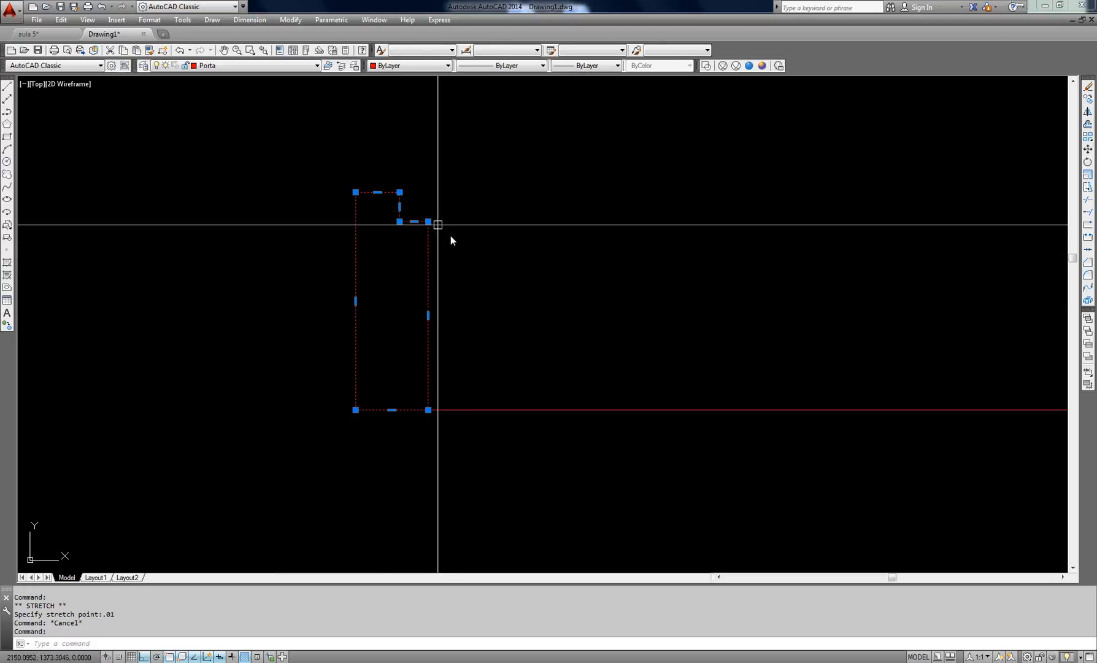
pyautogui.press('Escape')
pyautogui.moveTo(431, 262)
pyautogui.mouseDown(button='middle')
pyautogui.moveTo(392, 262)
pyautogui.moveTo(313, 291)
pyautogui.mouseUp(button='middle')
pyautogui.scroll(-4, 313, 290)
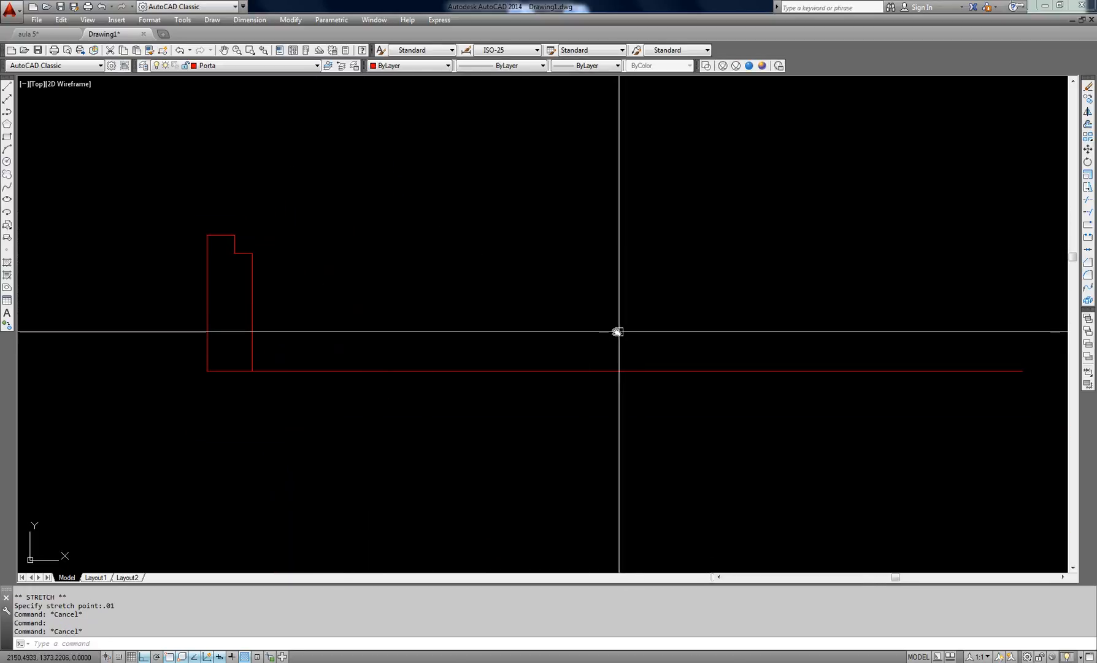
pyautogui.moveTo(617, 331); pyautogui.dragTo(579, 367, button='middle')
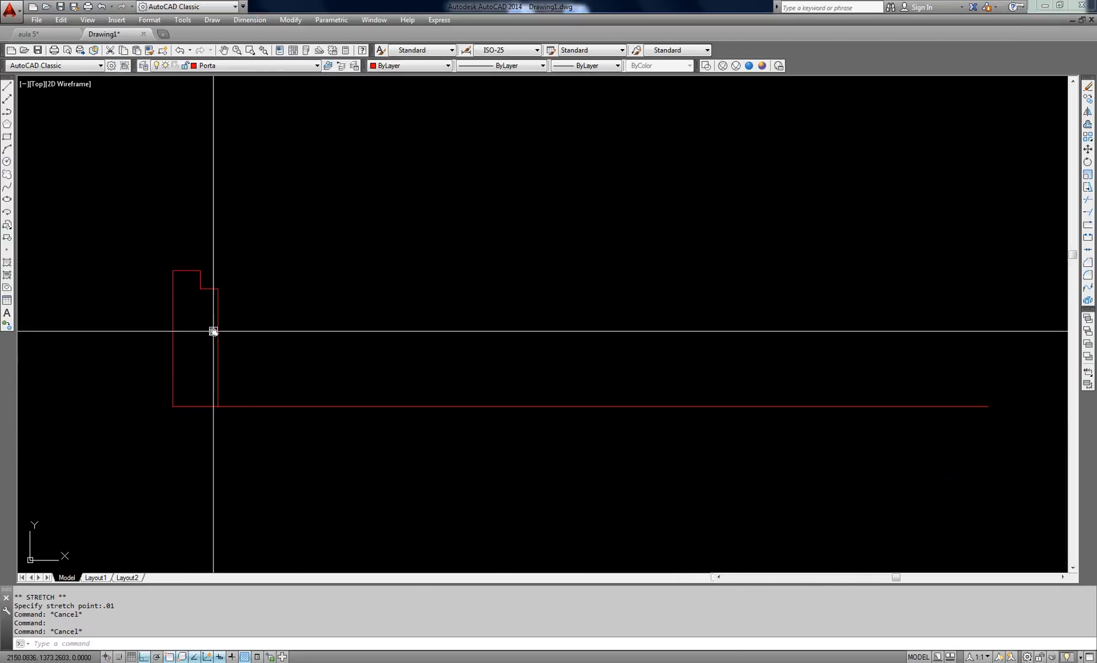
pyautogui.moveTo(190, 329); pyautogui.dragTo(409, 328, button='middle')
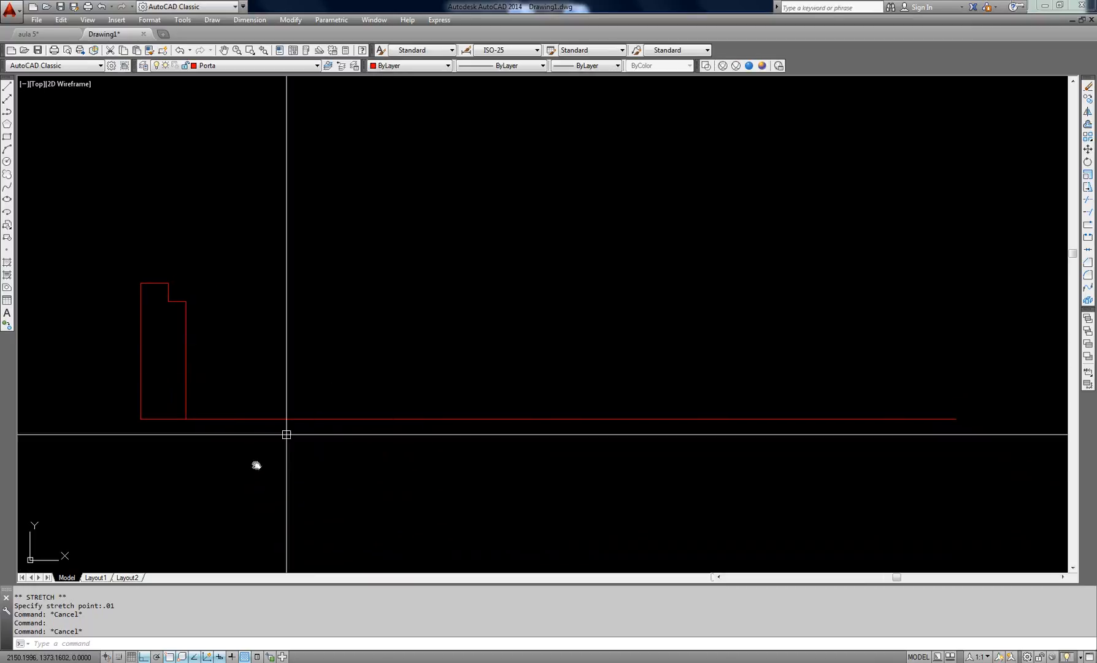
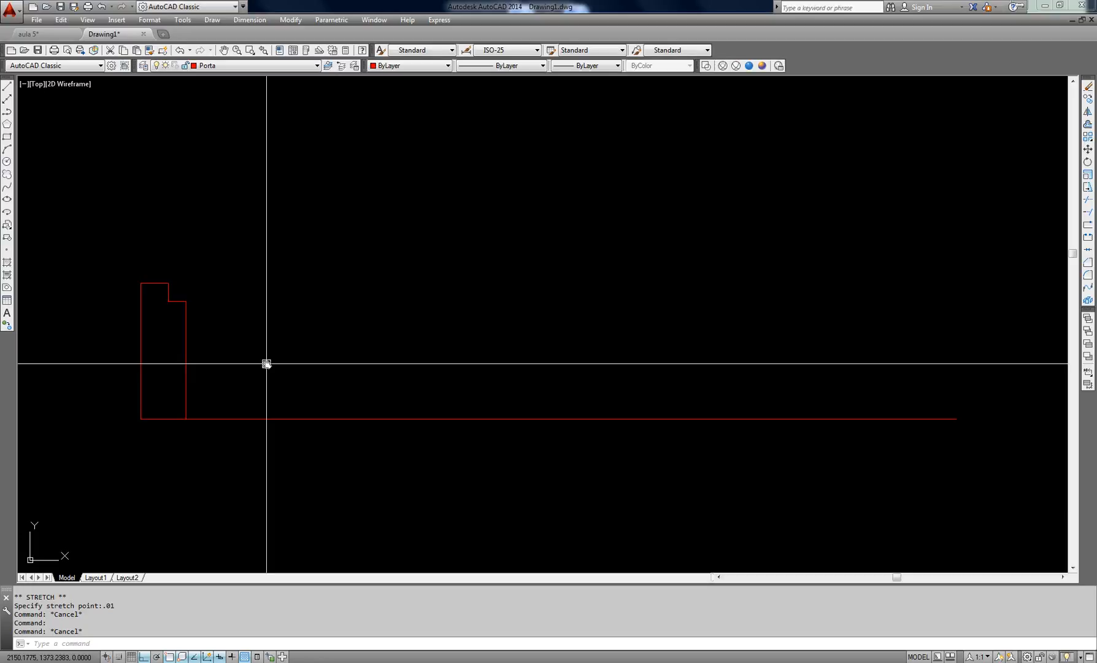
# Measure the overall width of the jamb profile and the full height of its outer edge.
pyautogui.moveTo(247, 368); pyautogui.dragTo(254, 351, button='middle')
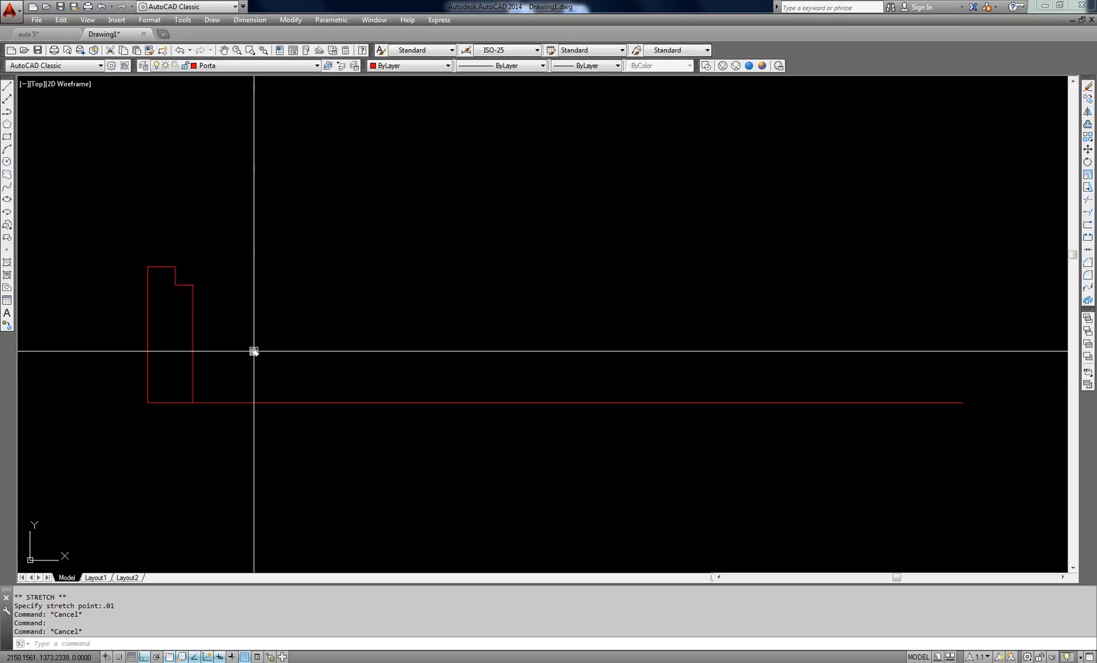
pyautogui.write('di')
pyautogui.press('Return')
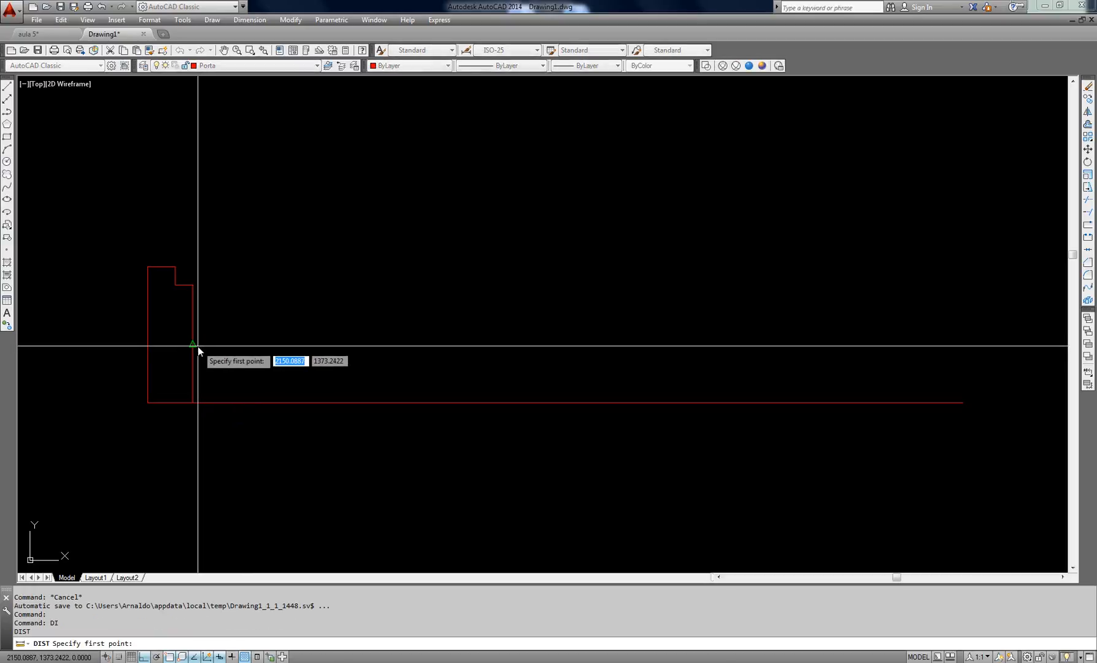
pyautogui.click(140, 345)
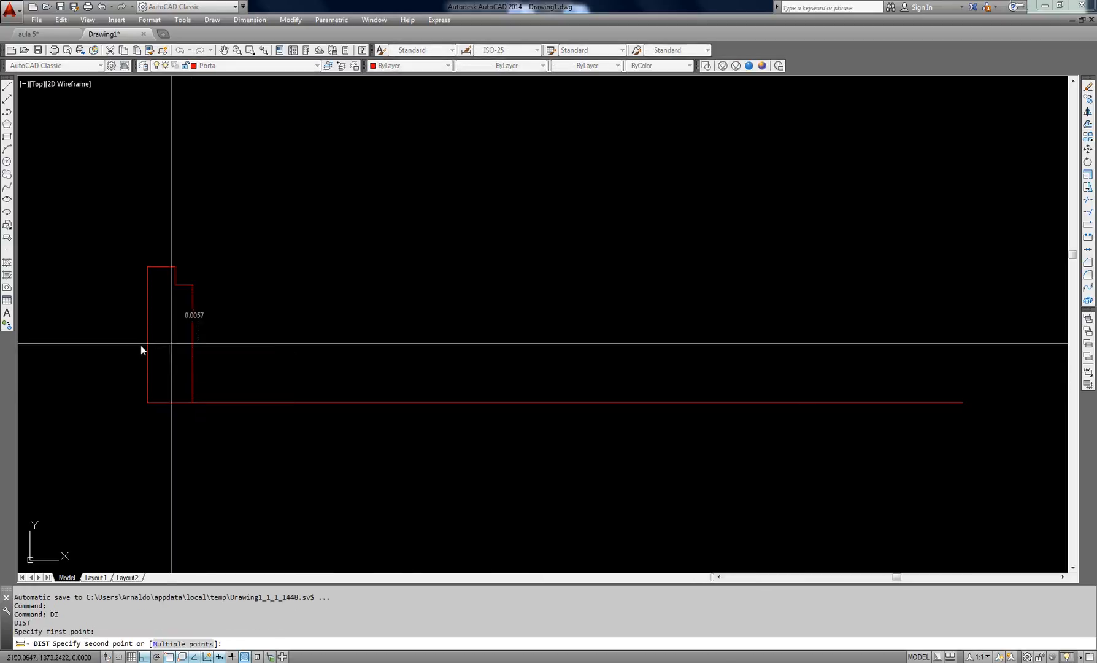
pyautogui.click(150, 344)
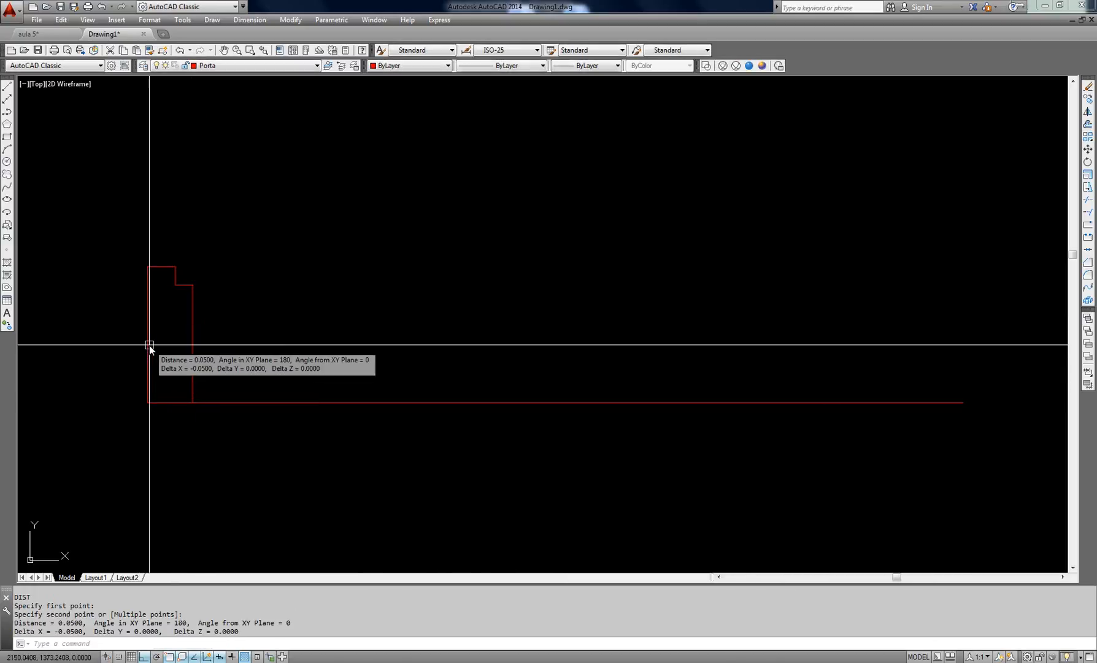
pyautogui.press('Escape')
pyautogui.press('Return')
pyautogui.click(148, 402)
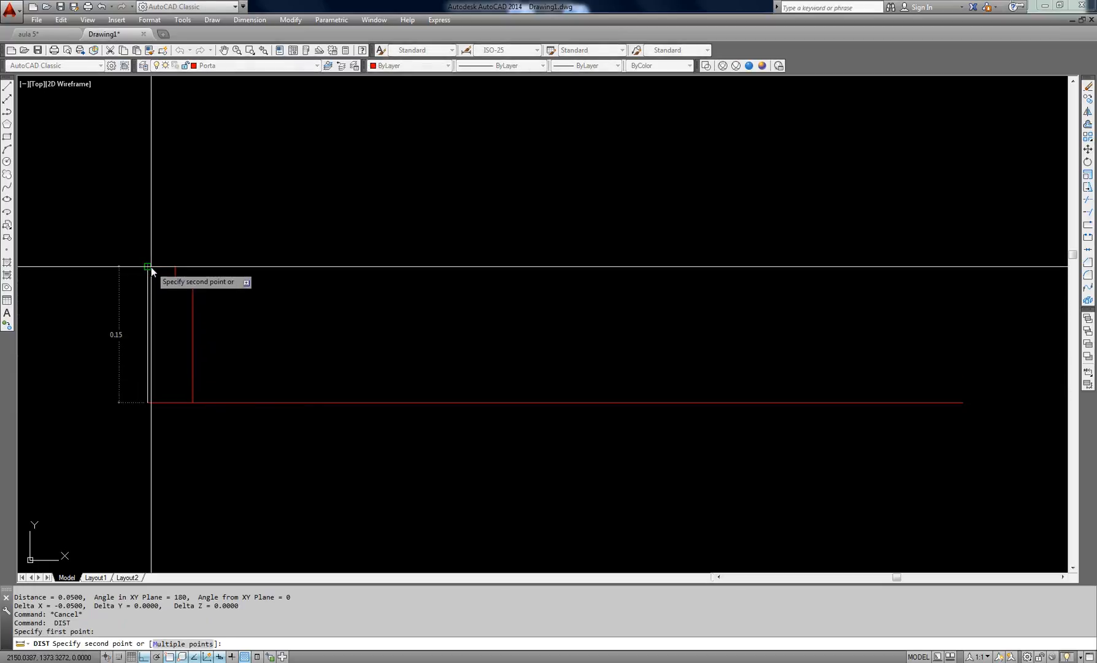
pyautogui.click(147, 267)
pyautogui.press('Escape')
pyautogui.moveTo(312, 332); pyautogui.dragTo(358, 327, button='middle')
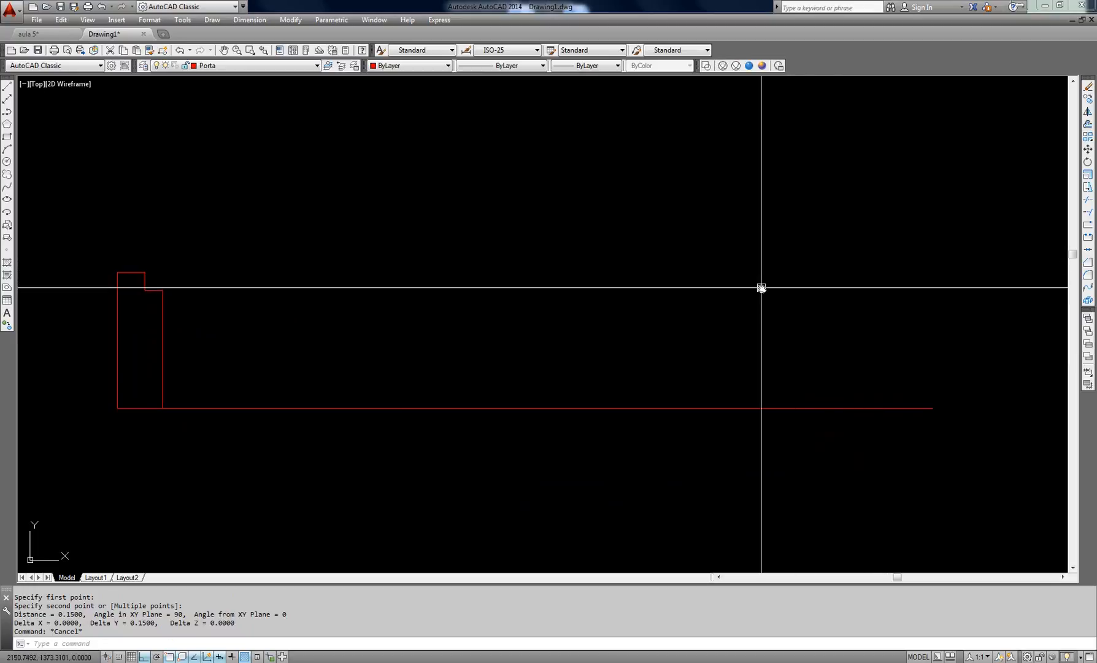
# Draw a vertical construction line upward from the midpoint of the horizontal base line, rising well above the jamb profile.
pyautogui.moveTo(761, 287); pyautogui.dragTo(689, 319, button='middle')
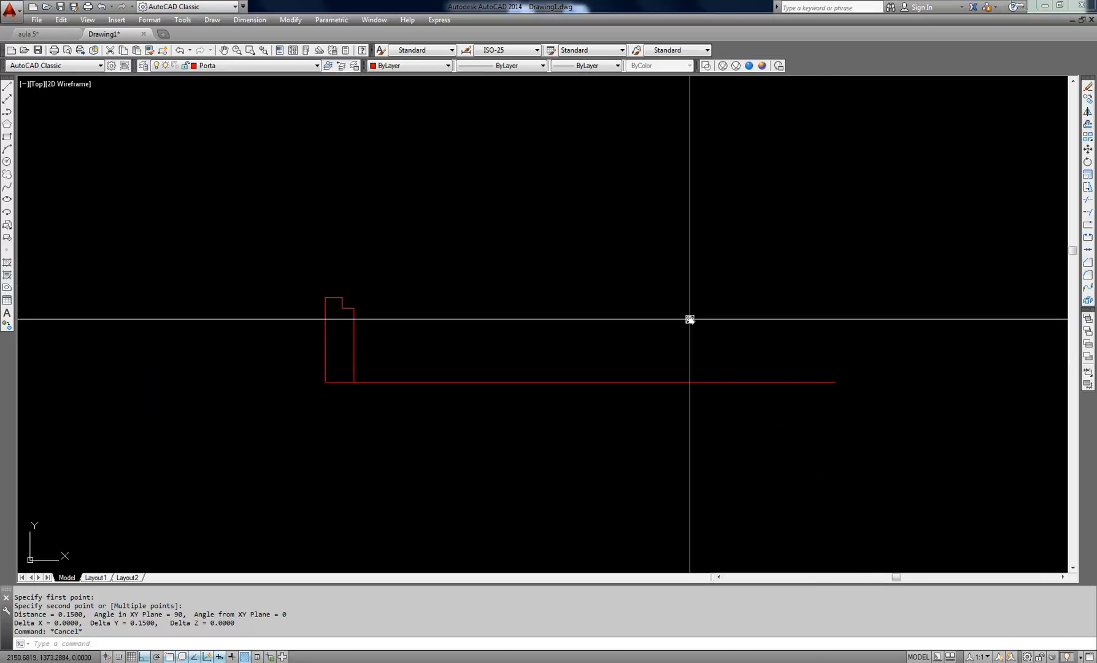
pyautogui.write('L')
pyautogui.press('Return')
pyautogui.click(552, 382)
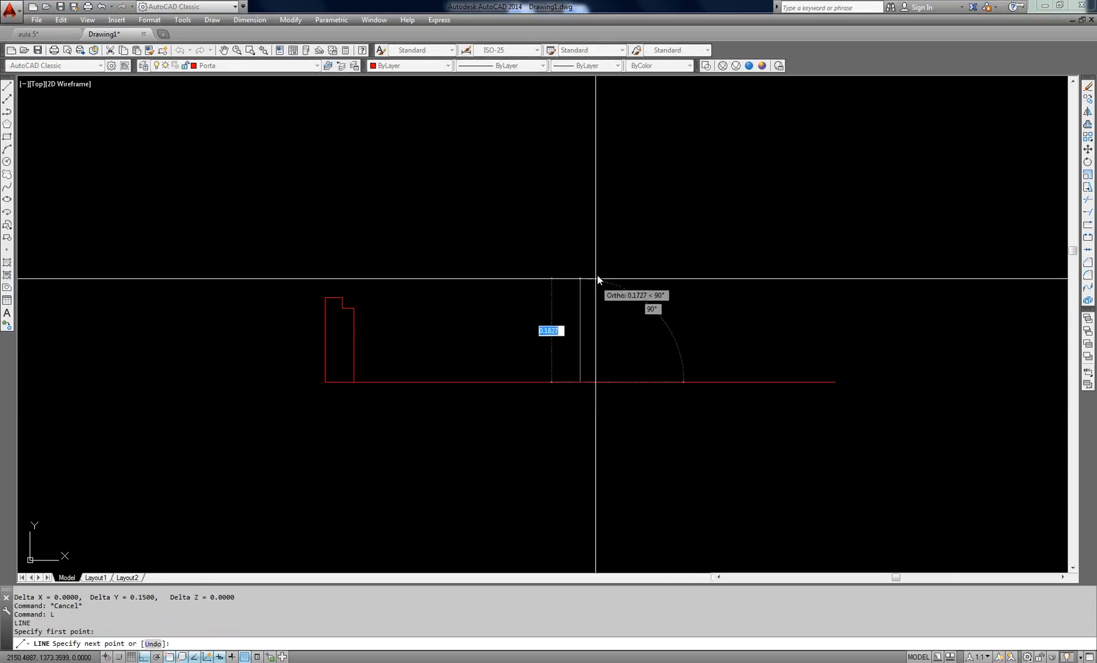
pyautogui.moveTo(597, 276); pyautogui.dragTo(570, 367, button='middle')
pyautogui.click(594, 179)
pyautogui.press('Escape')
# Move the vertical construction line to layer 0.
pyautogui.click(609, 201)
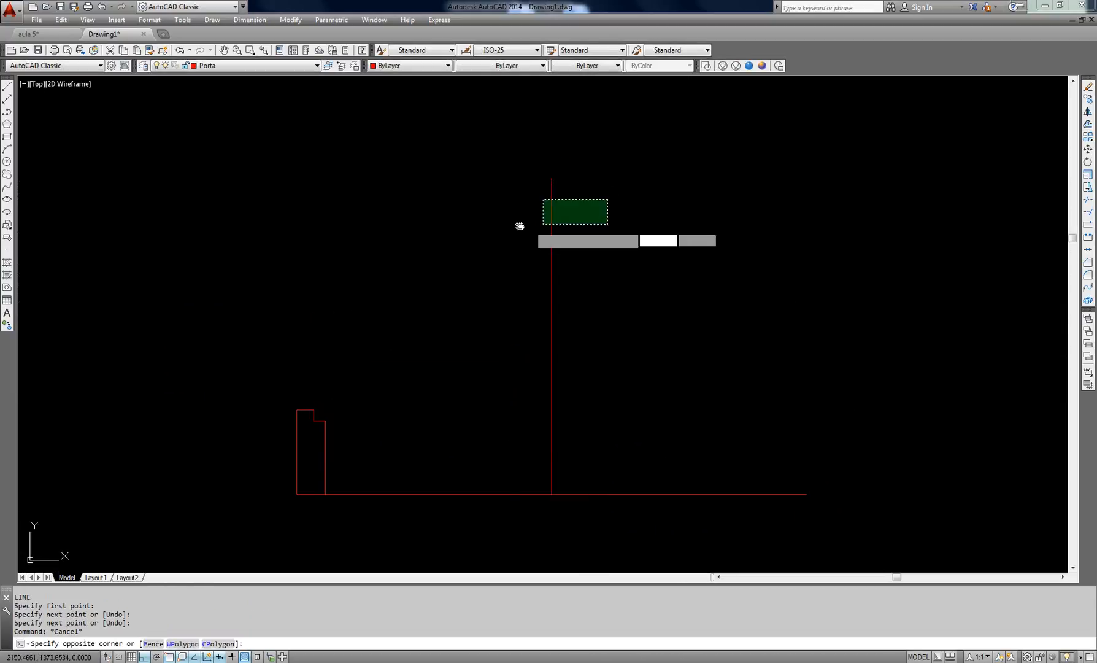
pyautogui.click(540, 225)
pyautogui.click(257, 65)
pyautogui.click(246, 113)
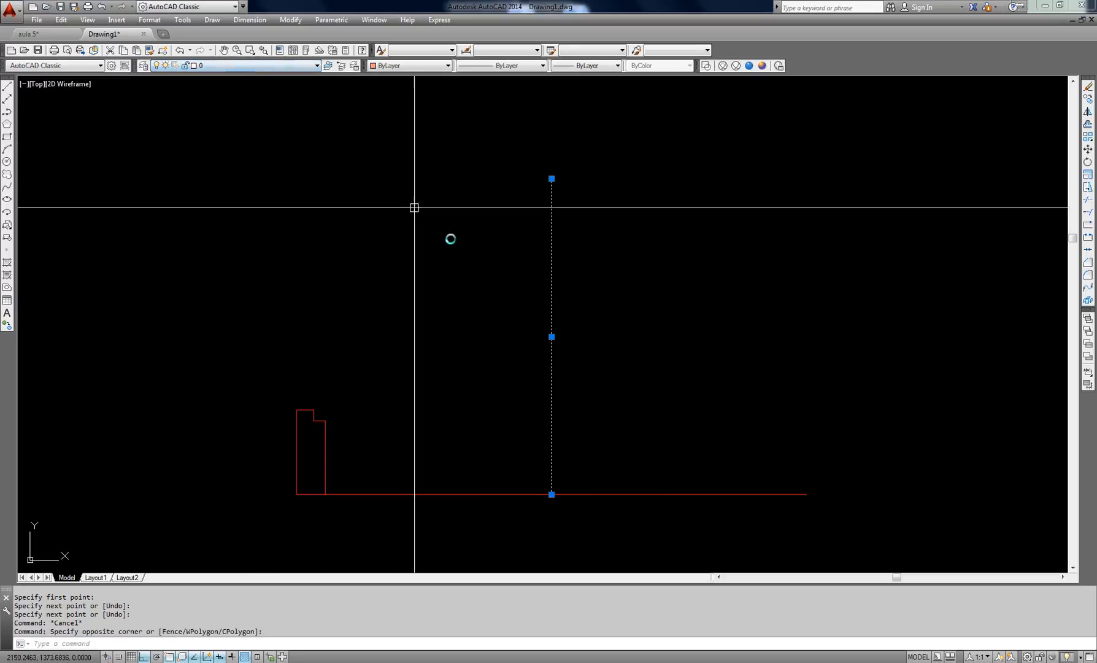
pyautogui.press('Escape')
pyautogui.moveTo(512, 294); pyautogui.dragTo(516, 228, button='middle')
pyautogui.moveTo(602, 305)
pyautogui.mouseDown(button='middle')
pyautogui.moveTo(571, 375)
pyautogui.moveTo(529, 409)
pyautogui.moveTo(530, 390)
pyautogui.mouseUp(button='middle')
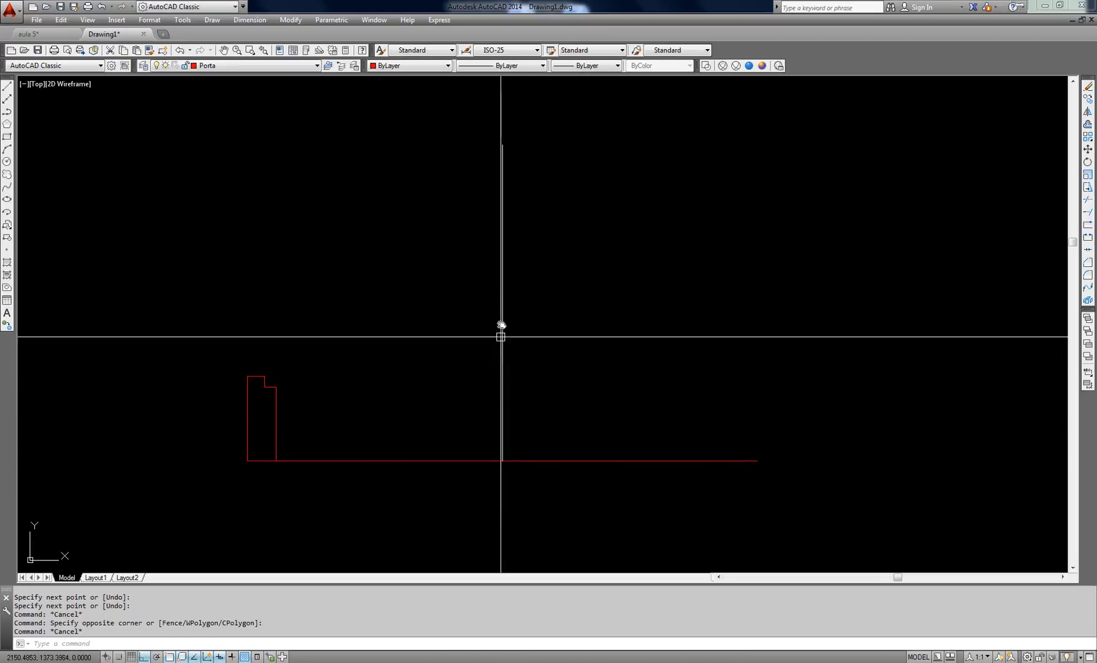
pyautogui.click(555, 429)
pyautogui.click(522, 482)
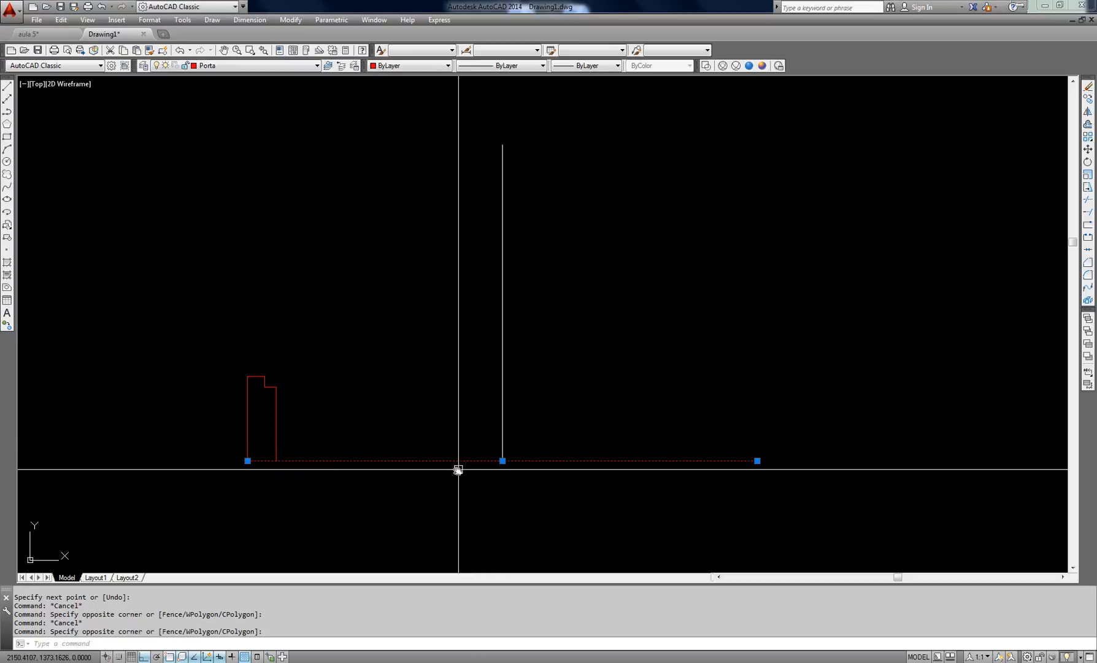
pyautogui.press('Escape')
pyautogui.press('Escape')
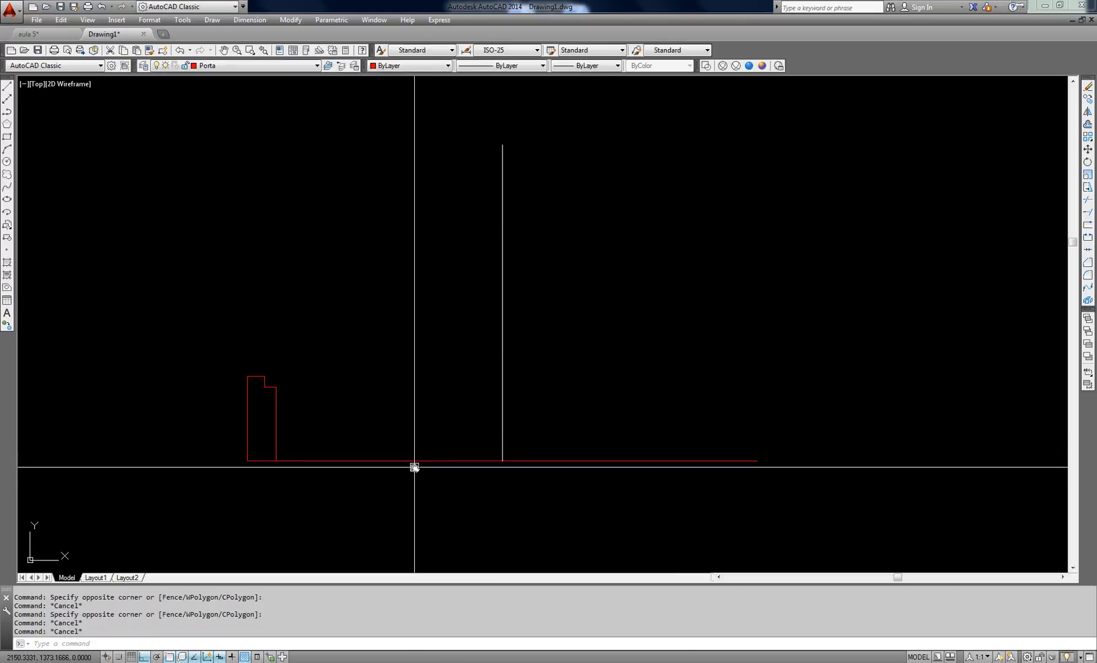
# Try to mirror the jamb profile about the vertical construction line.
pyautogui.write('i')
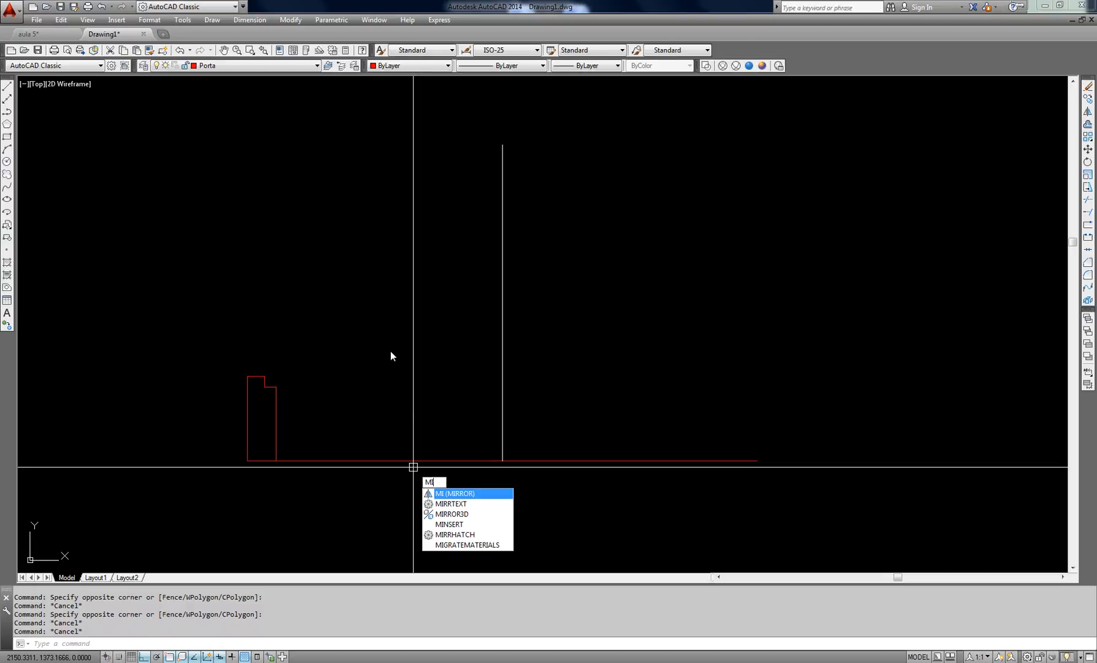
pyautogui.press('Return')
pyautogui.click(276, 394)
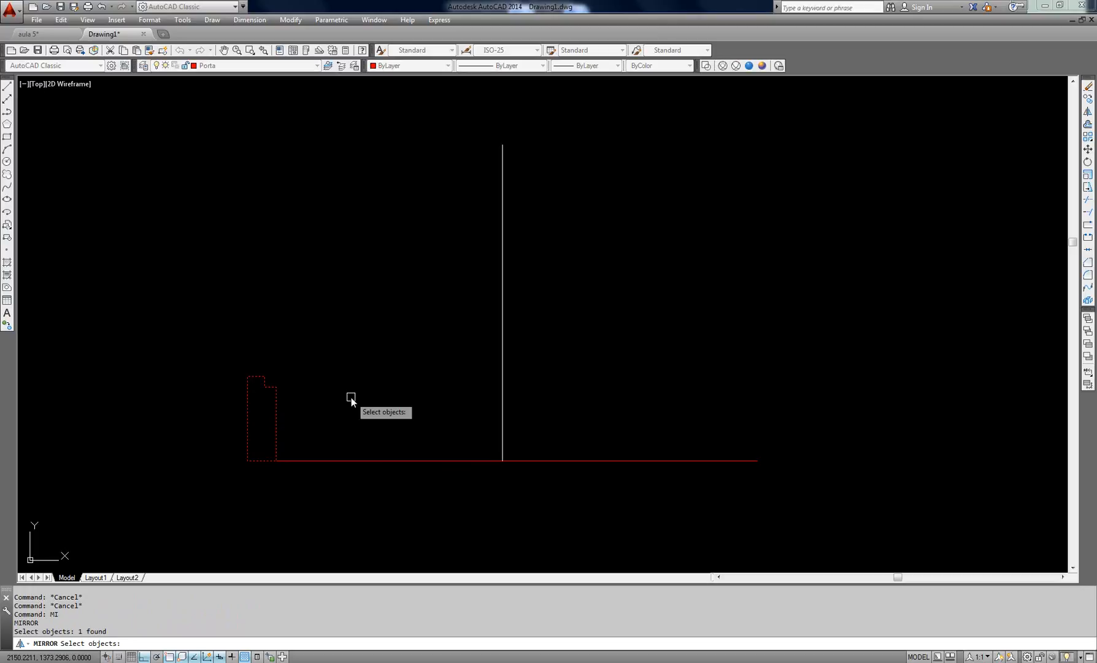
pyautogui.press('Return')
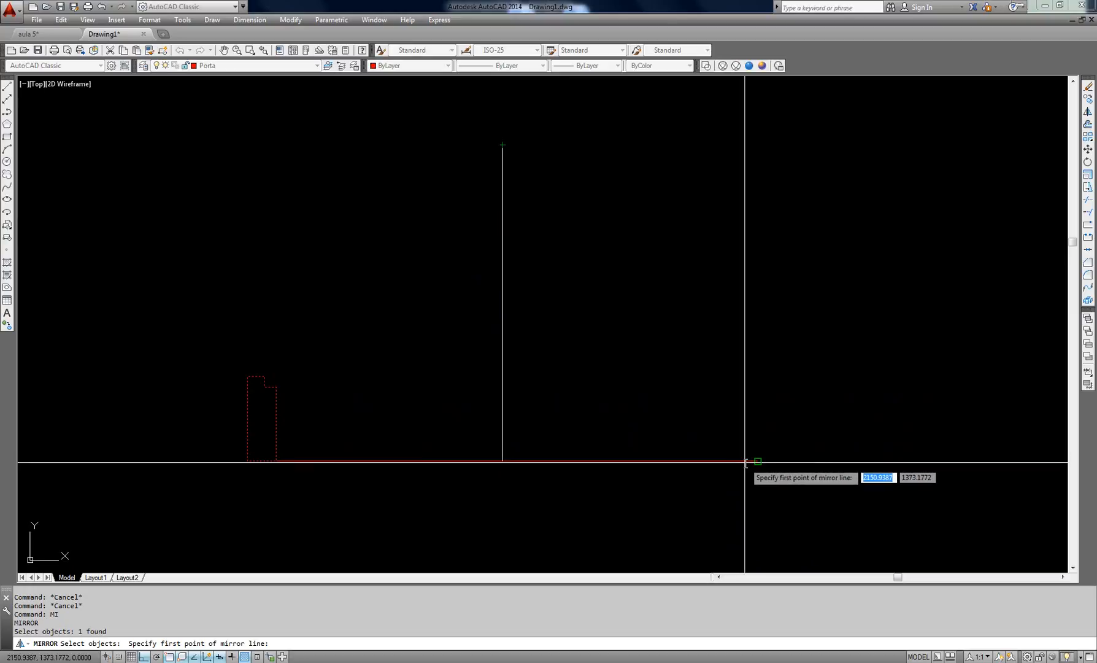
pyautogui.moveTo(553, 411); pyautogui.dragTo(560, 389, button='middle')
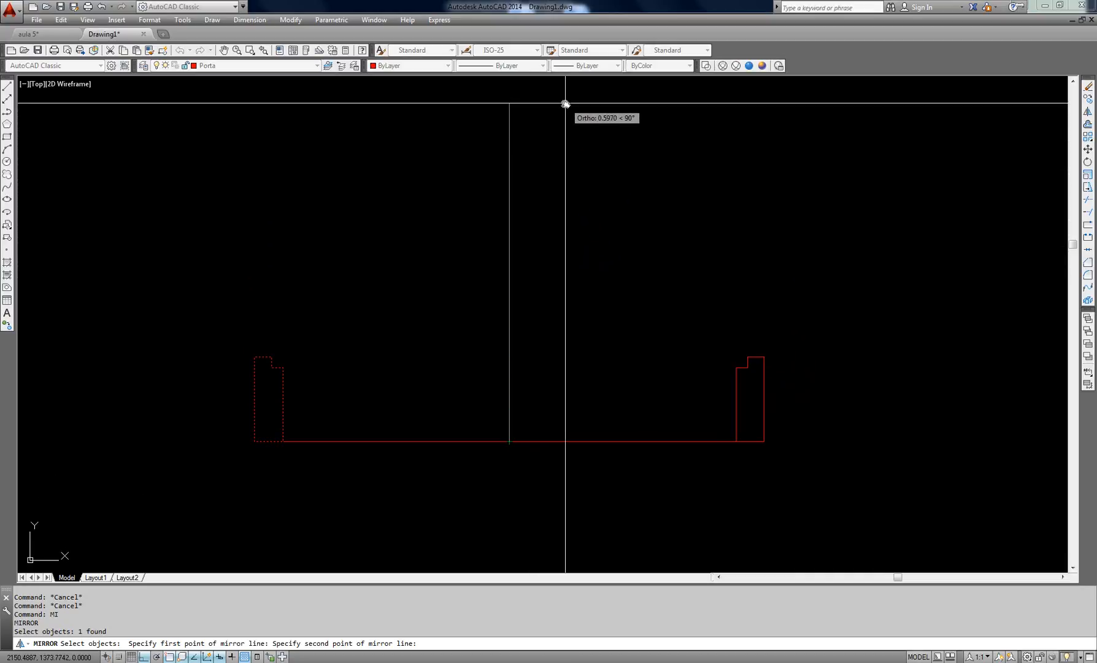
pyautogui.click(537, 530)
pyautogui.press('Escape')
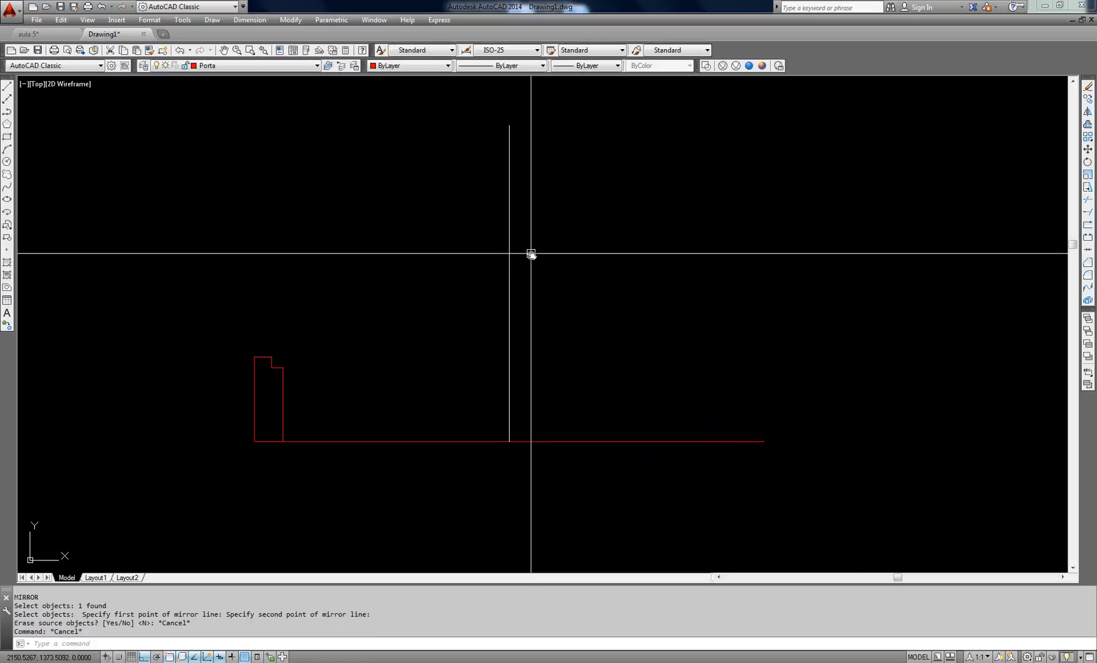
pyautogui.press('Escape')
pyautogui.write('m')
pyautogui.click(319, 354)
pyautogui.click(244, 389)
pyautogui.press('Return')
pyautogui.moveTo(448, 351)
pyautogui.mouseDown(button='middle')
pyautogui.moveTo(433, 225)
pyautogui.moveTo(455, 362)
pyautogui.mouseUp(button='middle')
pyautogui.press('Escape')
pyautogui.press('Escape')
# Erase the vertical construction line at the middle of the base line.
pyautogui.click(526, 193)
pyautogui.click(435, 269)
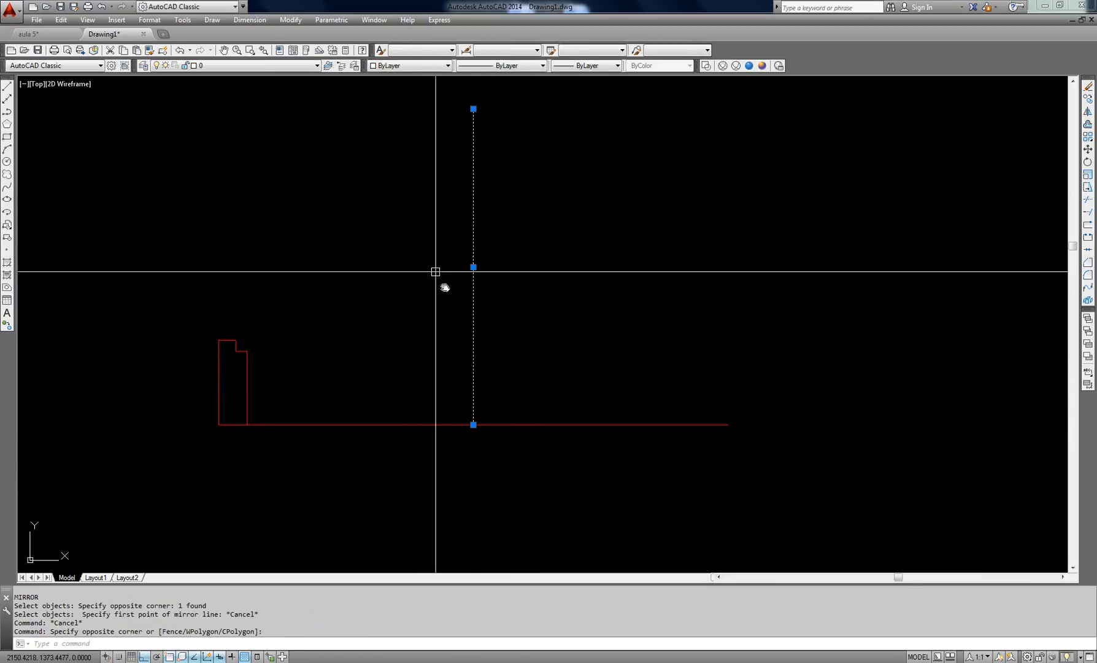
pyautogui.write('e')
pyautogui.press('Return')
pyautogui.press('Escape')
pyautogui.press('Escape')
# Mirror the jamb profile about a vertical axis through the midpoint of the base line, keeping the source object.
pyautogui.moveTo(445, 296); pyautogui.dragTo(474, 267, button='middle')
pyautogui.write('mi')
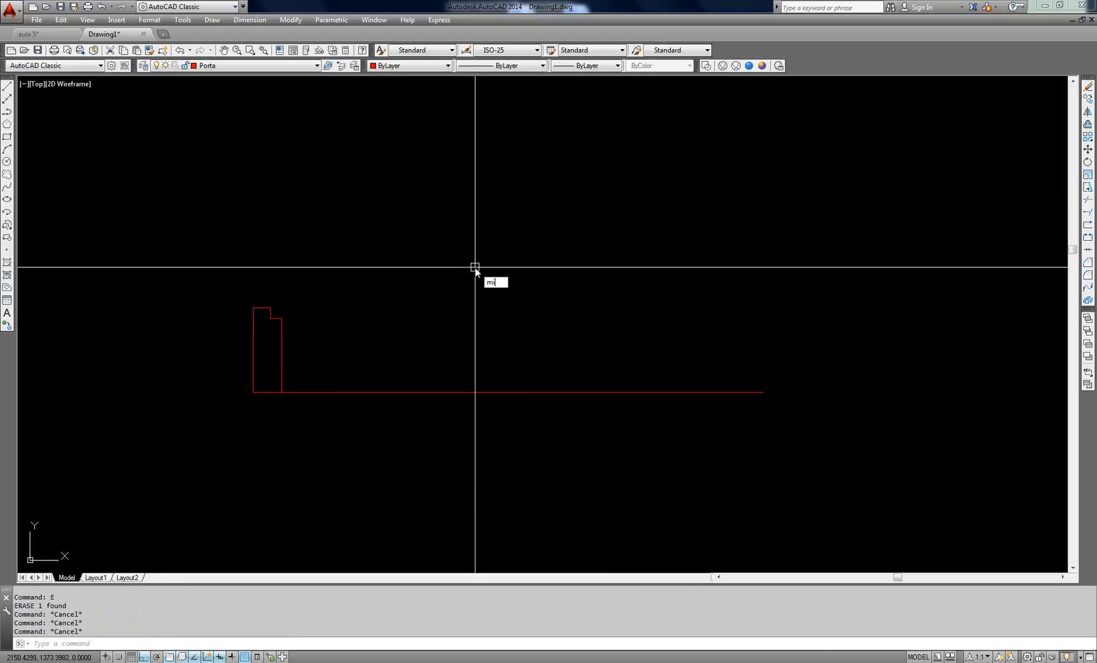
pyautogui.press('Return')
pyautogui.click(441, 285)
pyautogui.click(269, 321)
pyautogui.press('Return')
pyautogui.moveTo(405, 329); pyautogui.dragTo(401, 321, button='middle')
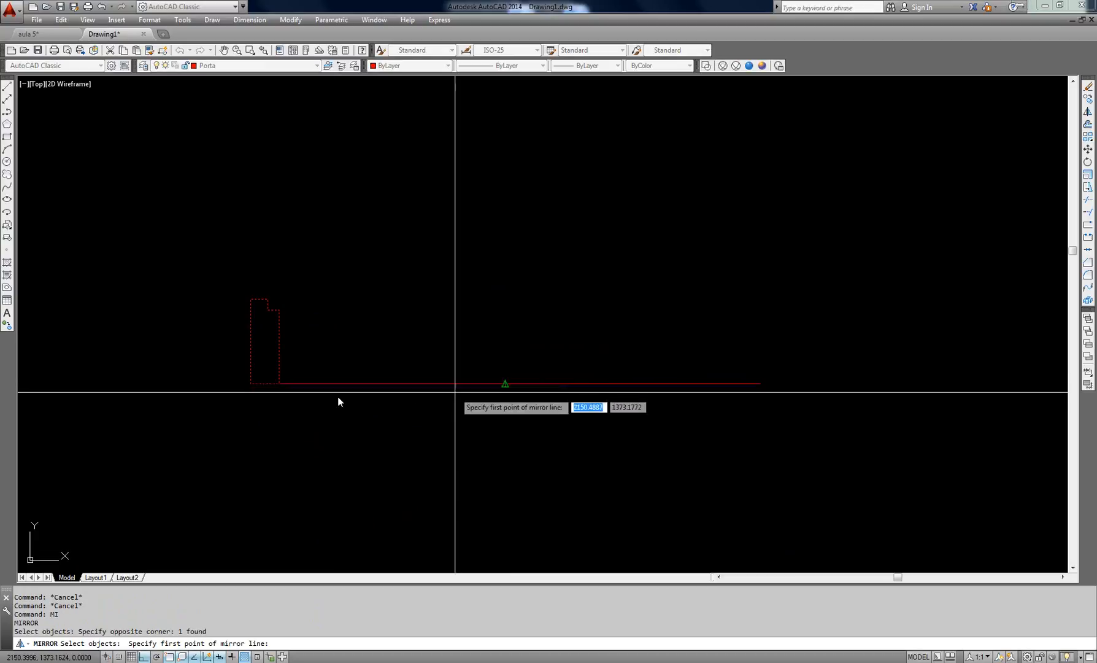
pyautogui.click(503, 384)
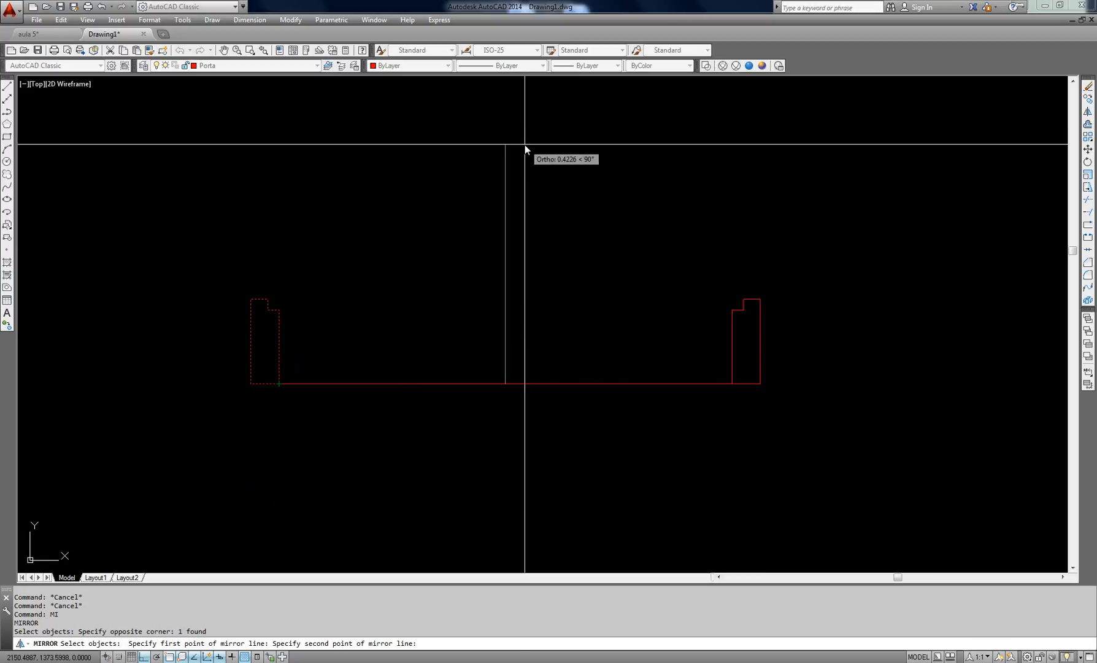
pyautogui.click(550, 516)
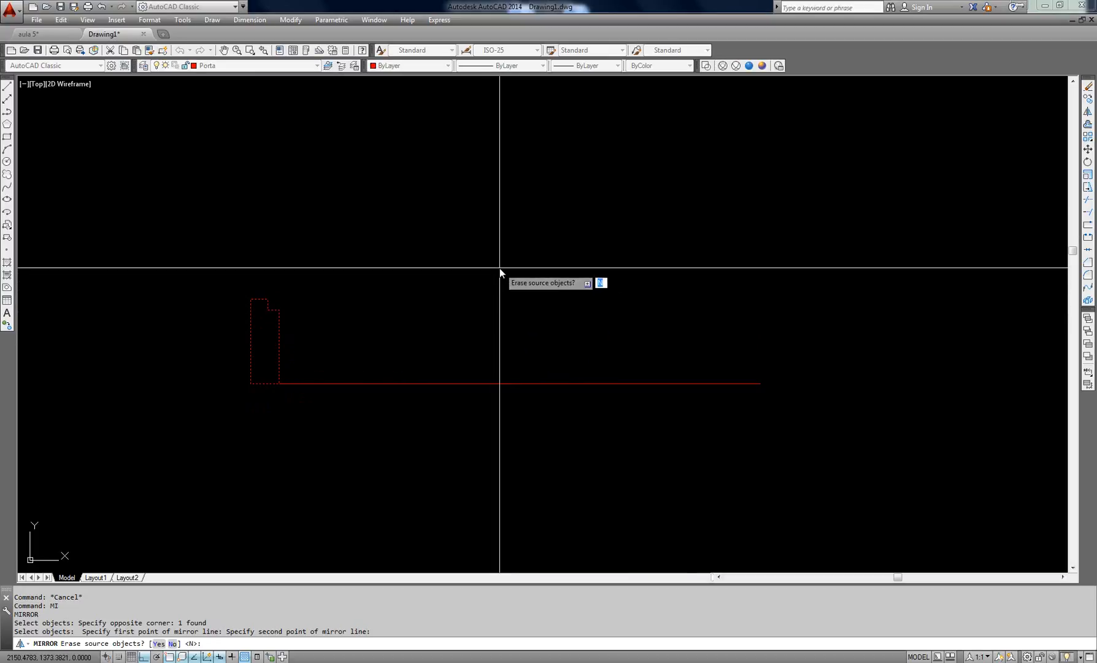
pyautogui.press('Return')
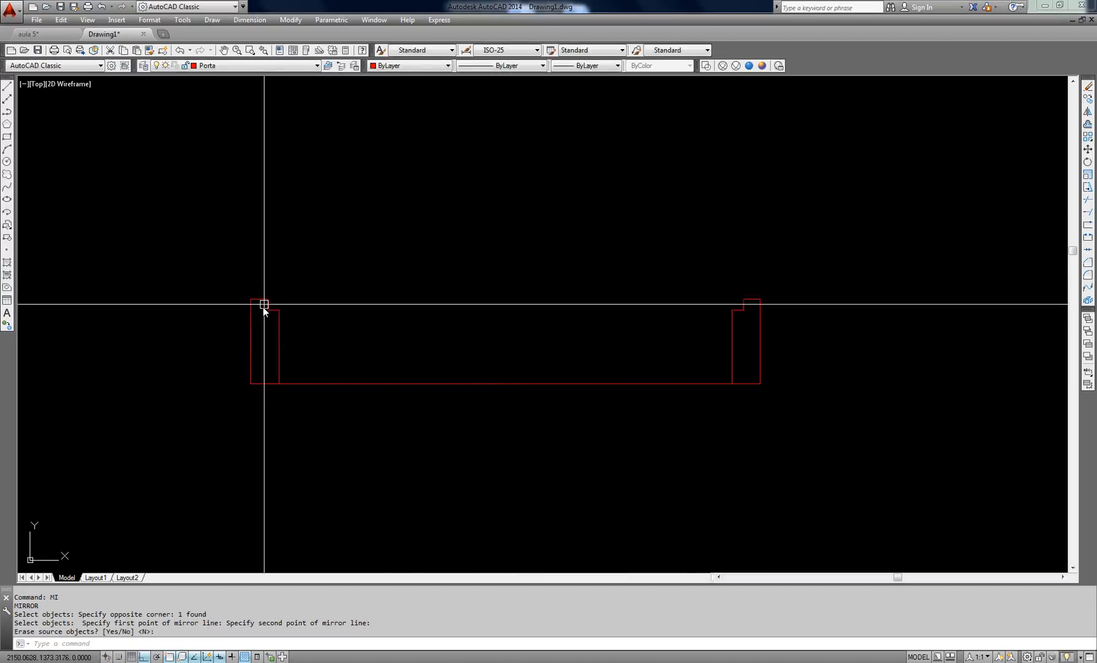
pyautogui.click(264, 313)
pyautogui.click(235, 293)
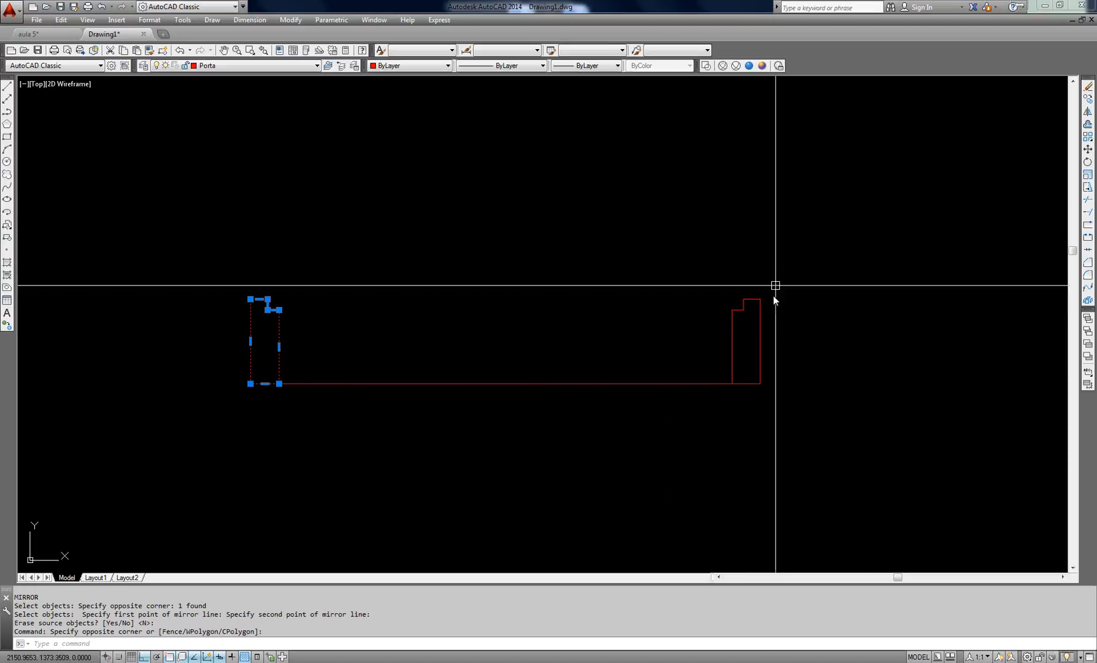
pyautogui.click(760, 331)
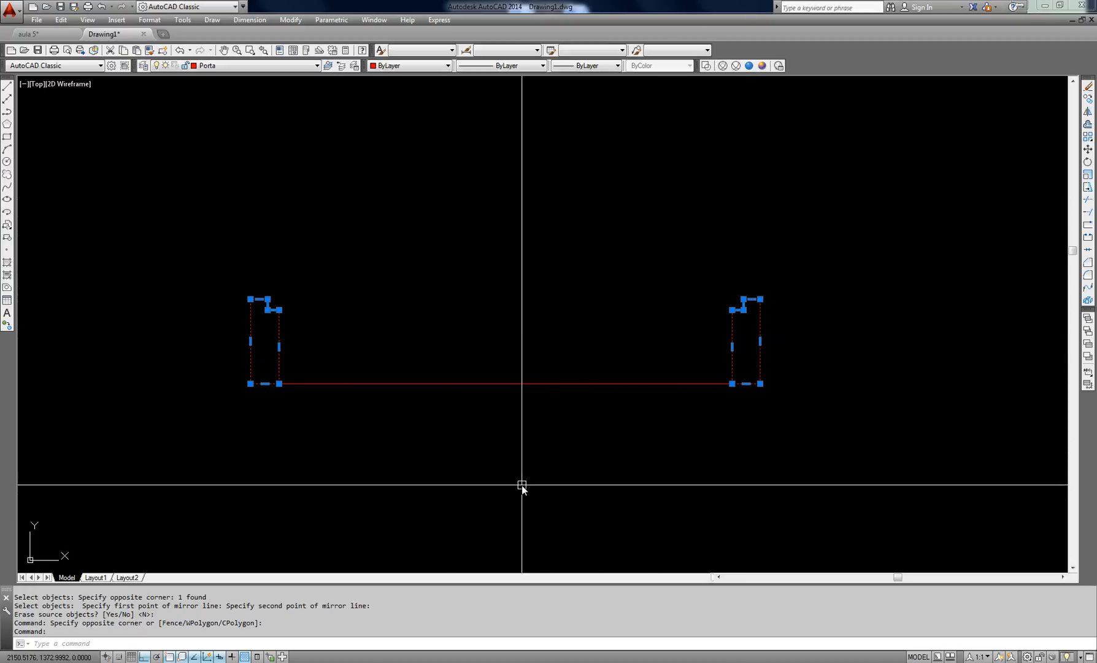
pyautogui.press('Escape')
# Erase the horizontal base line that connects the two door jambs.
pyautogui.moveTo(532, 485); pyautogui.dragTo(560, 490, button='middle')
pyautogui.click(533, 355)
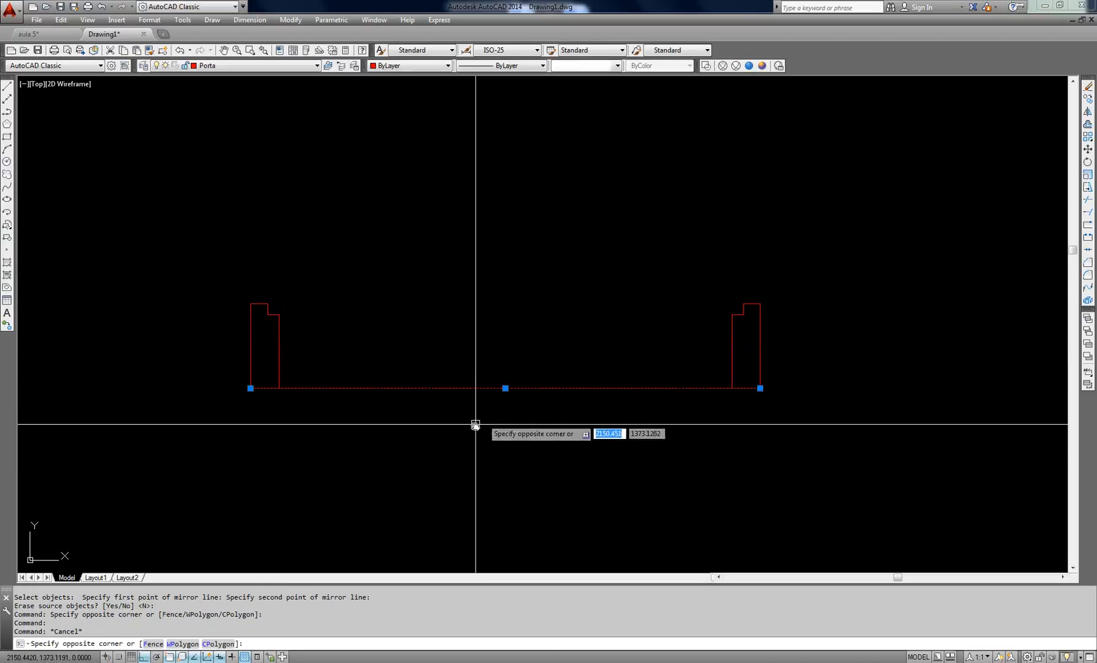
pyautogui.click(478, 441)
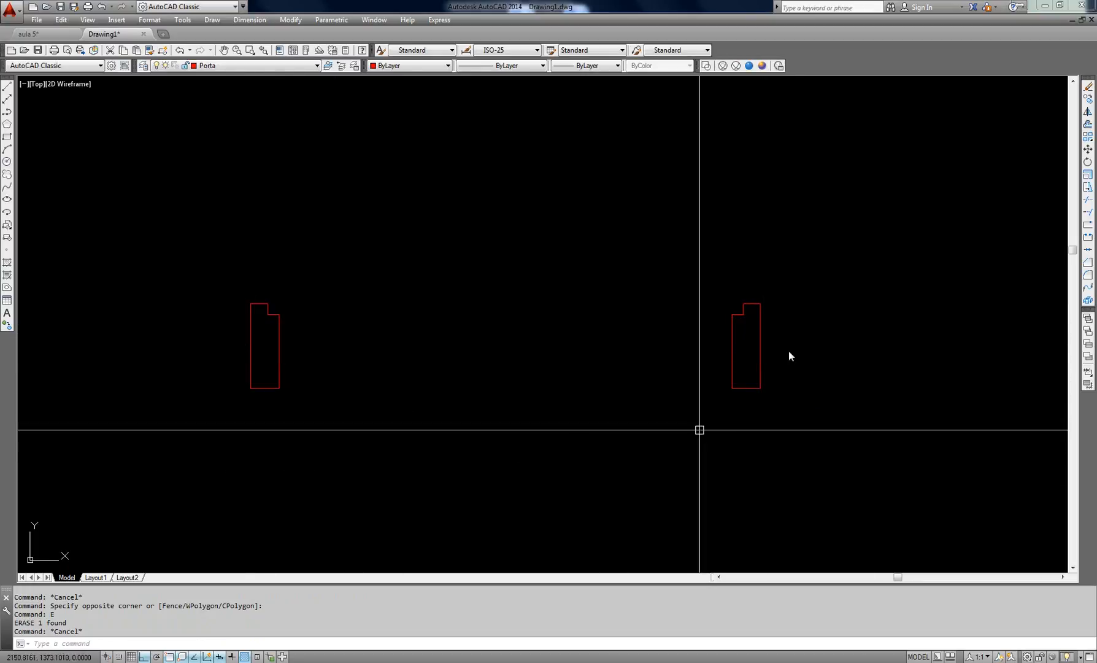
pyautogui.scroll(-4, 631, 311)
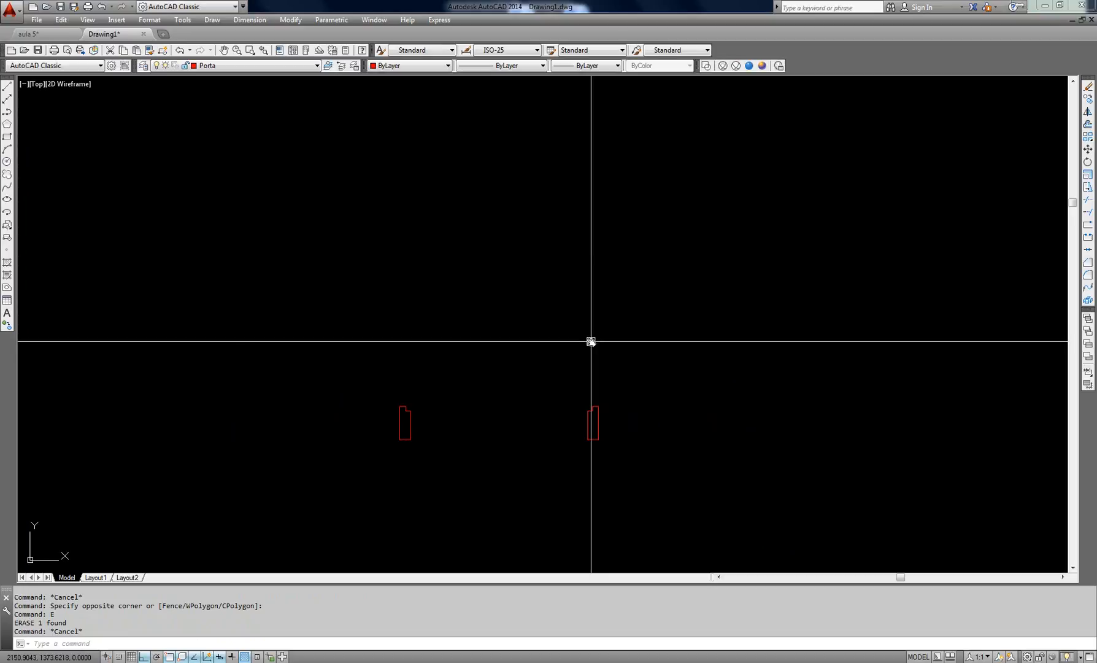
pyautogui.write('L')
pyautogui.press('Return')
pyautogui.scroll(2, 607, 405)
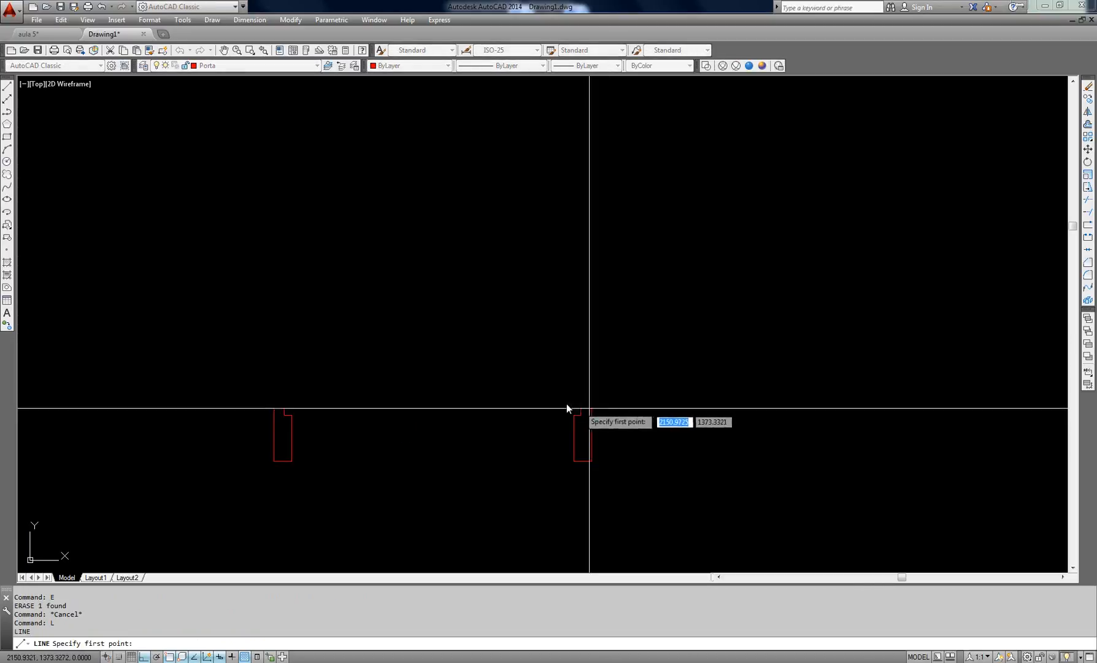
pyautogui.moveTo(571, 409); pyautogui.dragTo(554, 356, button='middle')
pyautogui.moveTo(441, 345); pyautogui.dragTo(434, 393, button='middle')
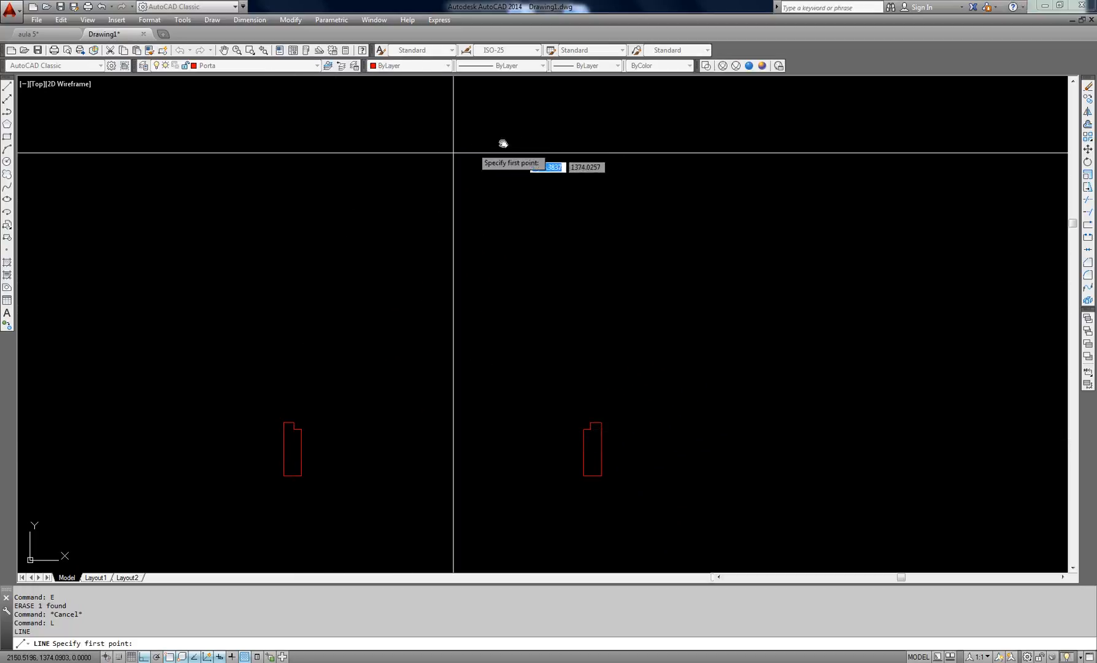
pyautogui.press('Escape')
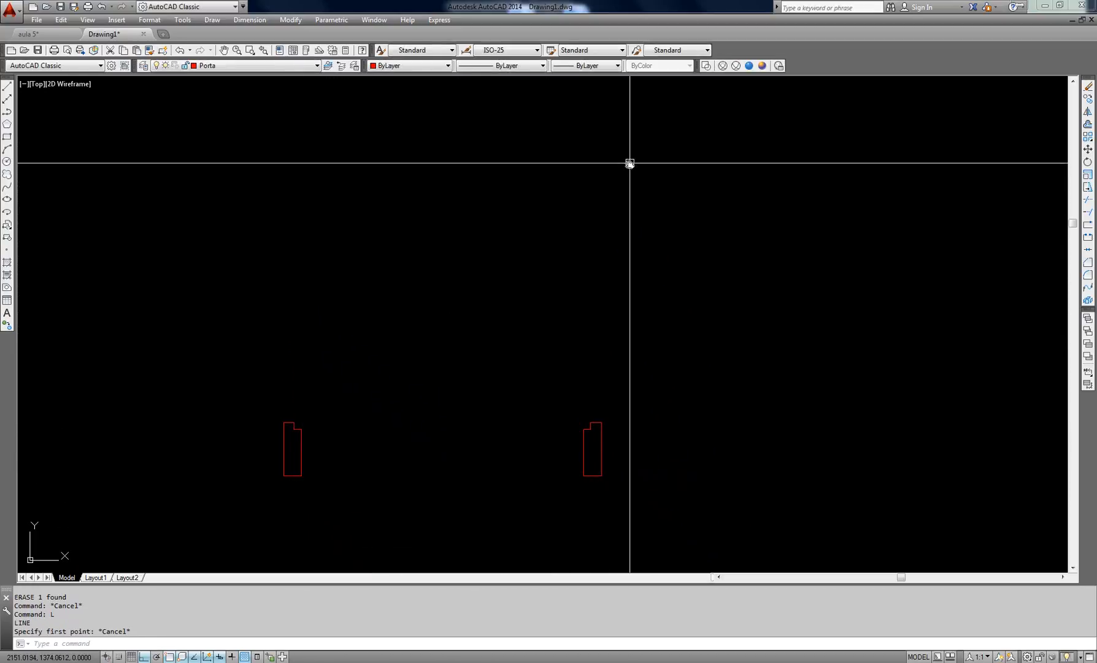
pyautogui.press('Escape')
pyautogui.press('Escape')
# Draw a long vertical line upward from the upper corner of the right jamb's rebate.
pyautogui.write('L')
pyautogui.press('Return')
pyautogui.click(590, 422)
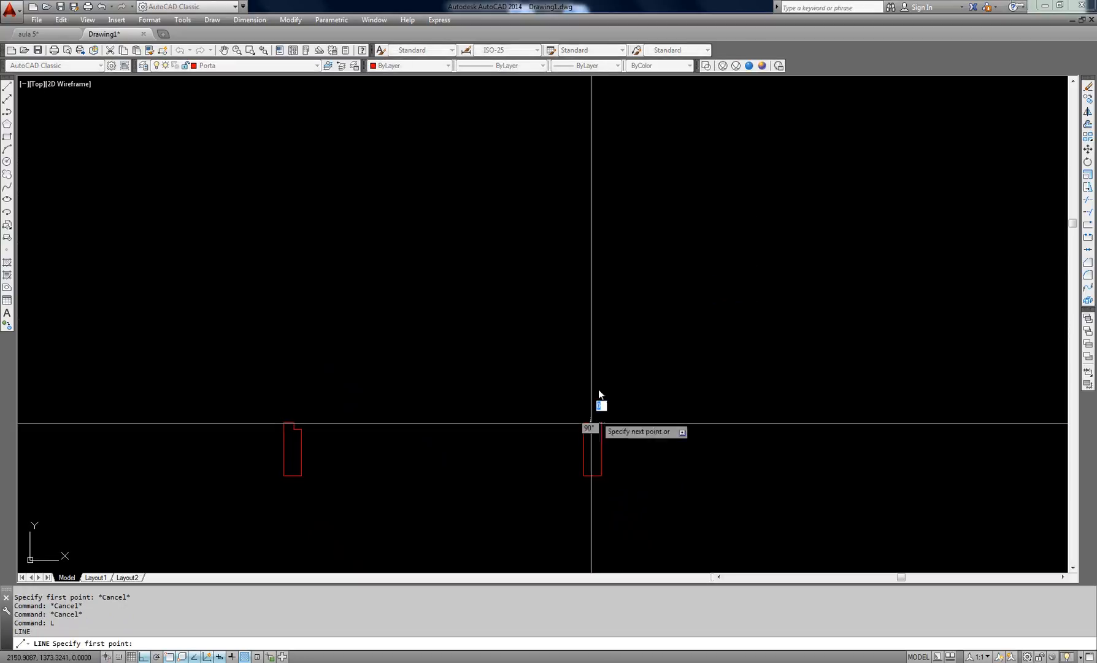
pyautogui.scroll(-2, 610, 179)
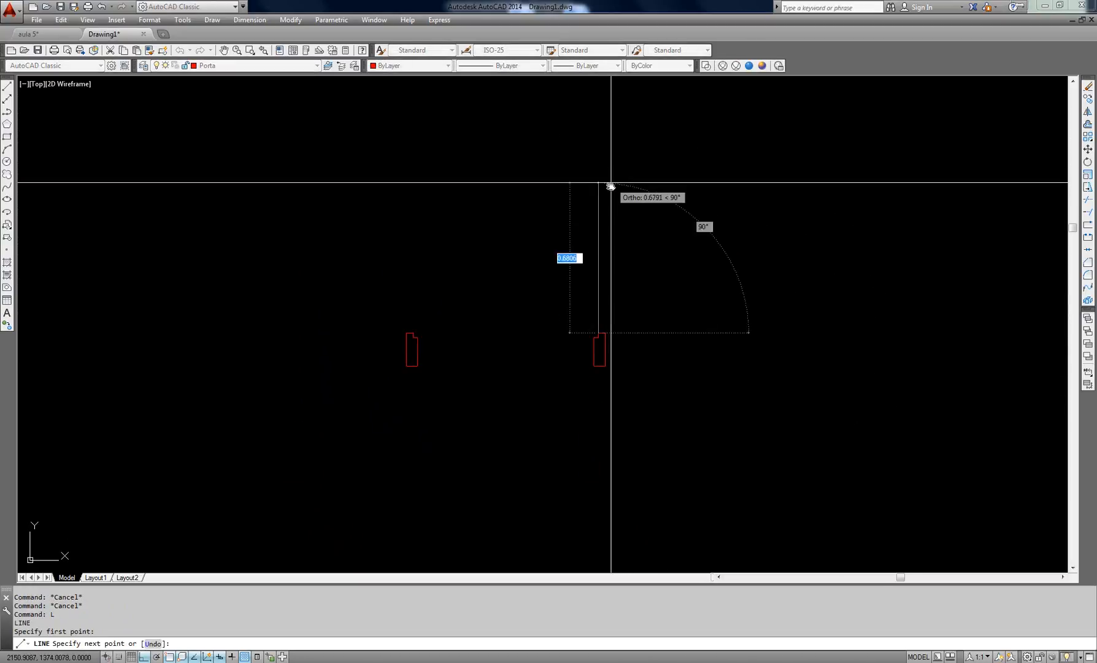
pyautogui.click(595, 135)
pyautogui.press('Return')
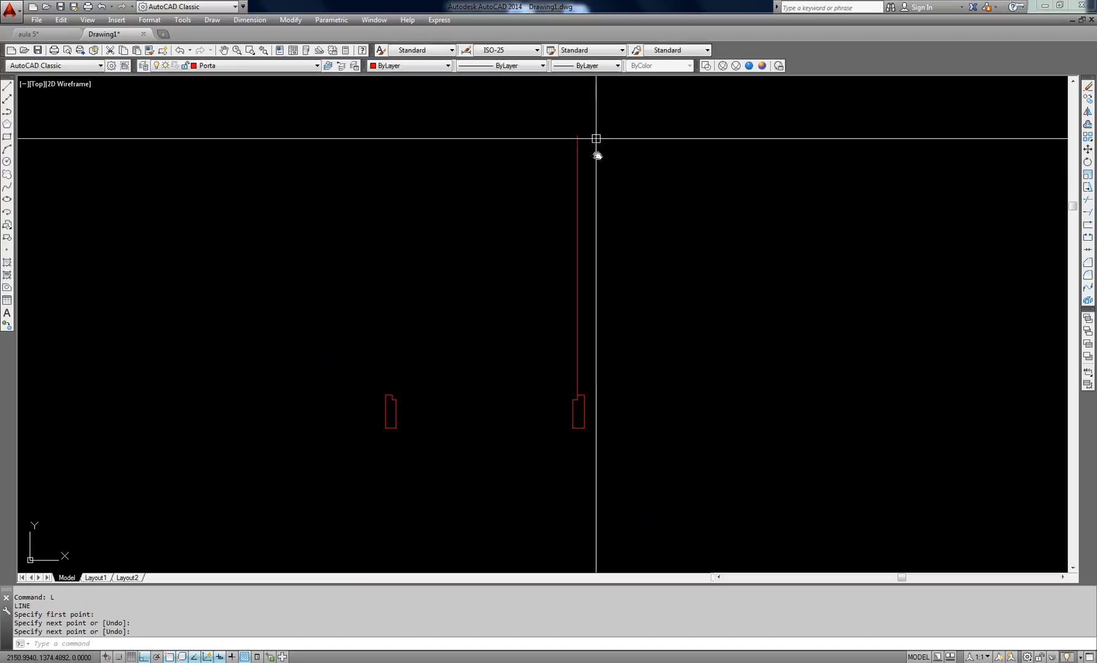
# Draw a second vertical line upward, aligned with the right jamb's inner face and starting level with the jamb's top edge.
pyautogui.scroll(2, 570, 396)
pyautogui.scroll(3, 569, 396)
pyautogui.press('Return')
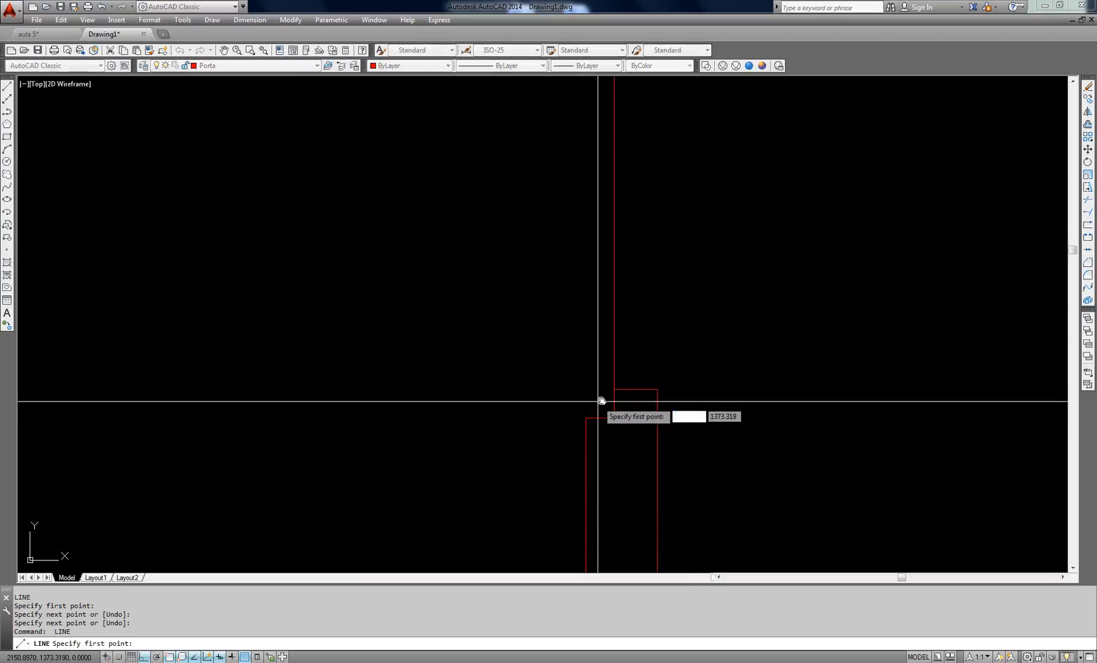
pyautogui.scroll(2, 588, 410)
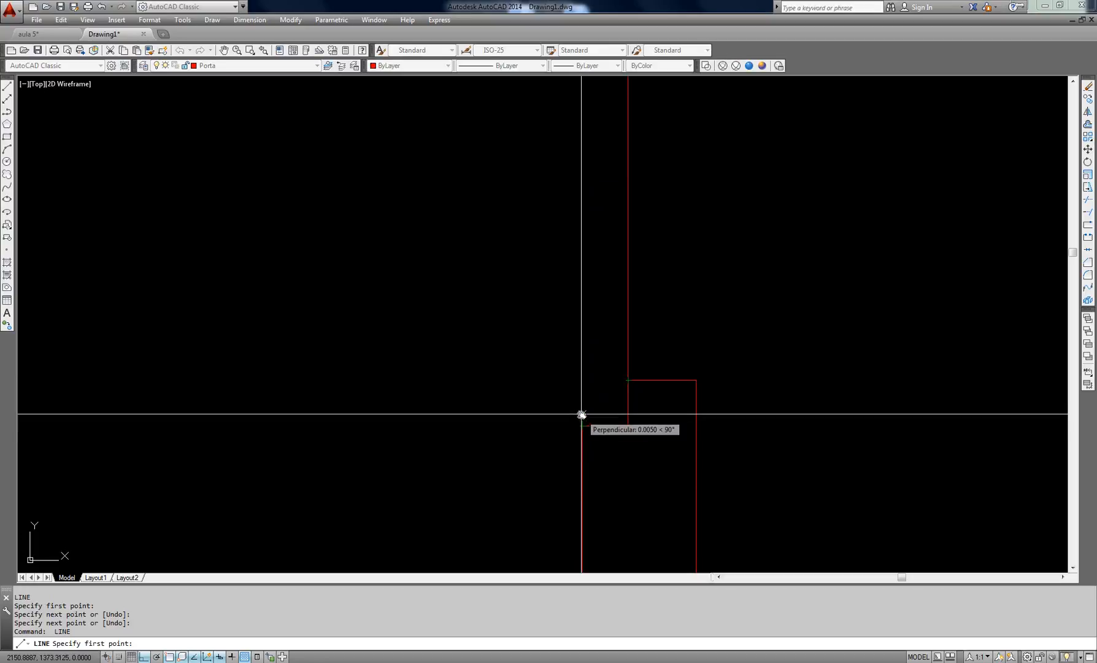
pyautogui.click(582, 381)
pyautogui.scroll(-5, 555, 307)
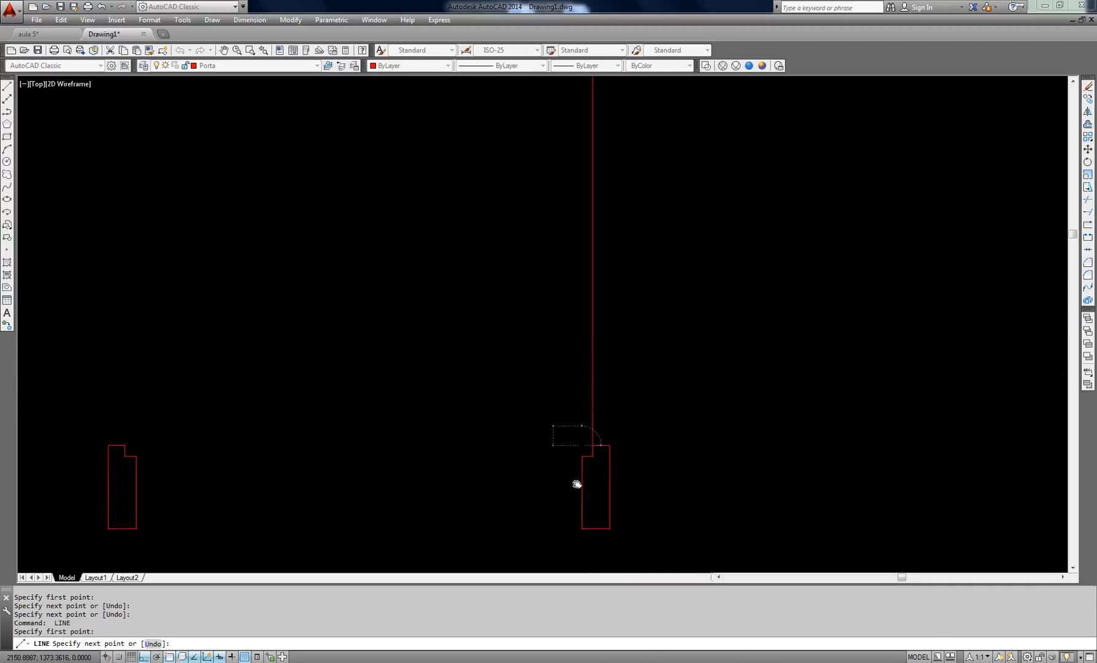
pyautogui.scroll(4, 546, 287)
pyautogui.moveTo(561, 209); pyautogui.dragTo(602, 302, button='middle')
pyautogui.click(572, 157)
pyautogui.press('Return')
# Close the door leaf's lower end with a short horizontal line between the two vertical lines.
pyautogui.scroll(7, 583, 399)
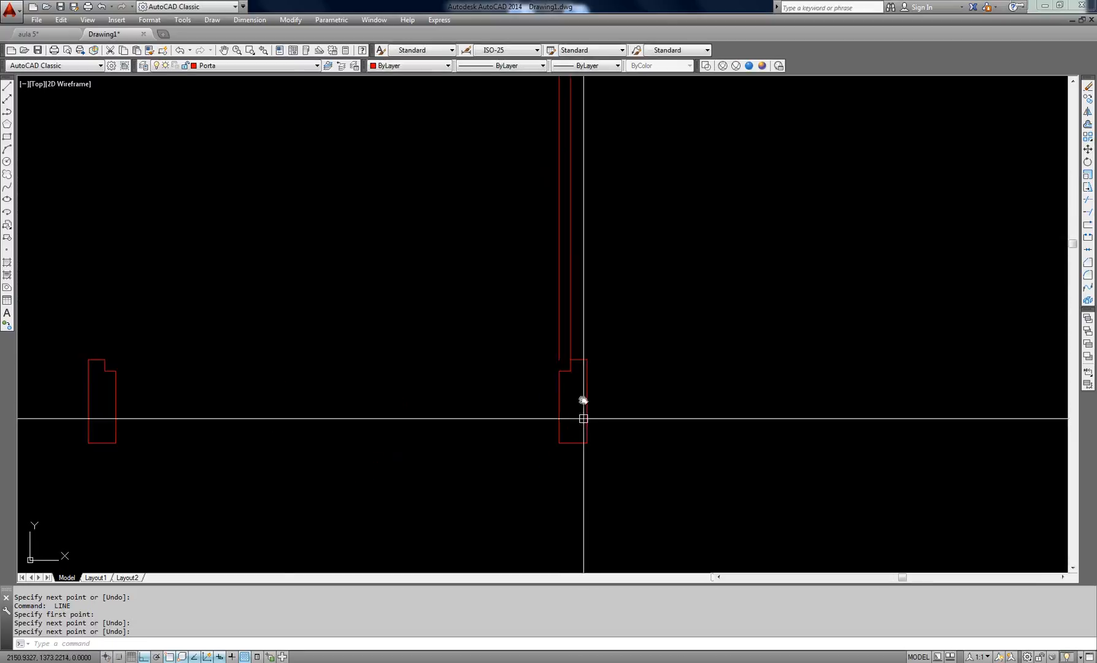
pyautogui.press('Return')
pyautogui.click(554, 340)
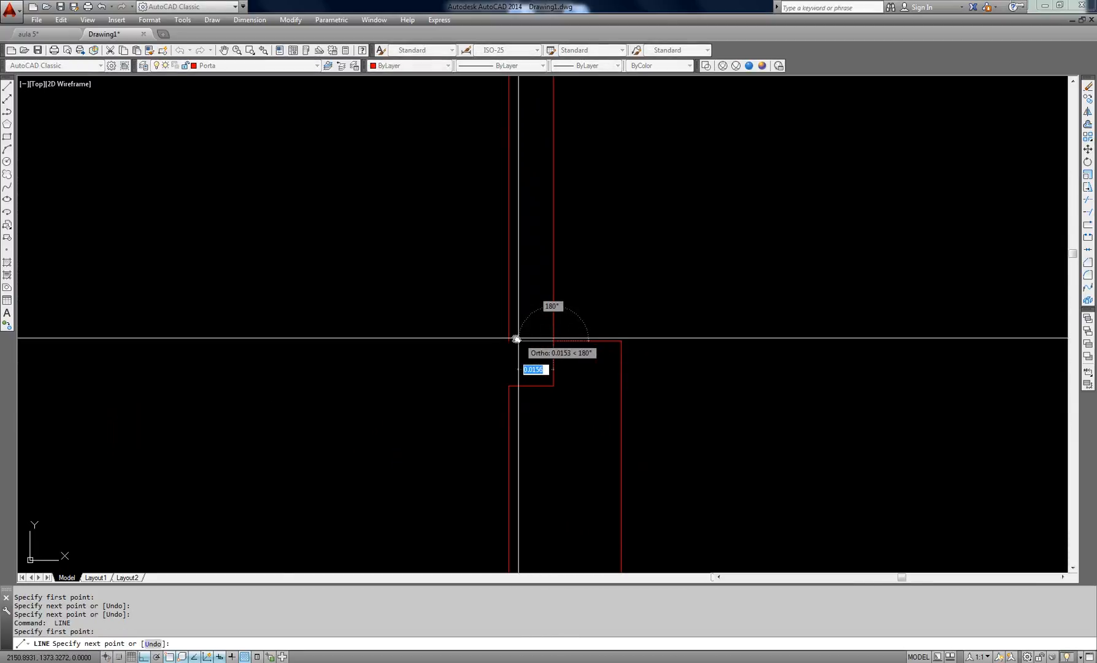
pyautogui.click(508, 340)
pyautogui.press('Return')
pyautogui.press('Escape')
# Draw a small circle with a radius of about 0.0025 centred on the upper corner of the right jamb's rebate.
pyautogui.moveTo(501, 373)
pyautogui.mouseDown(button='middle')
pyautogui.moveTo(548, 370)
pyautogui.moveTo(578, 287)
pyautogui.mouseUp(button='middle')
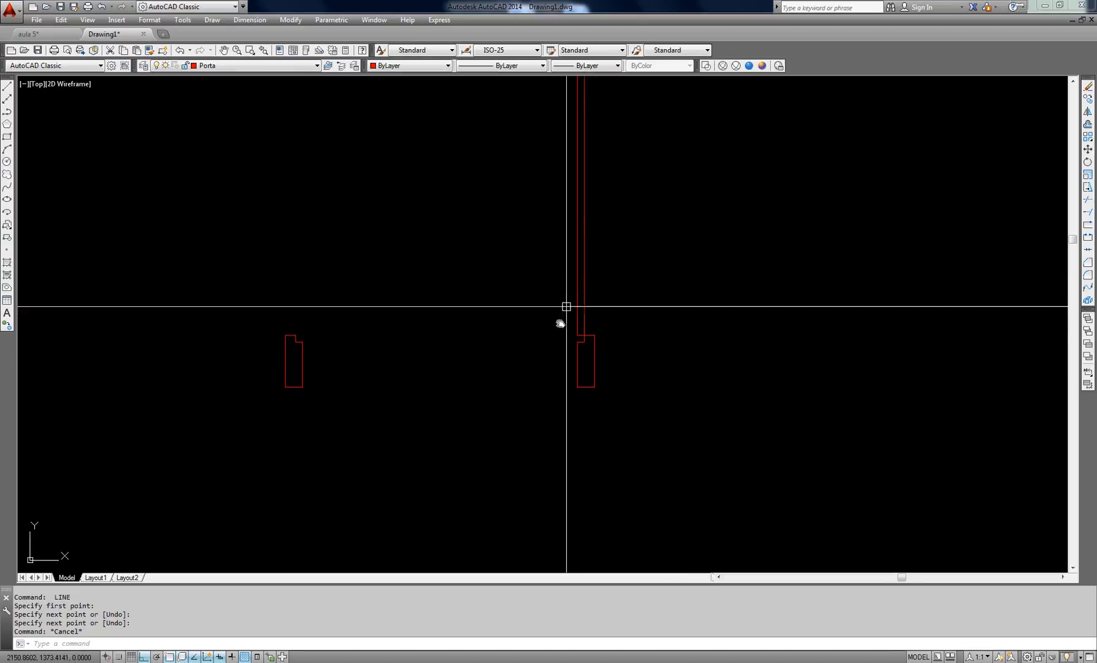
pyautogui.scroll(2, 560, 323)
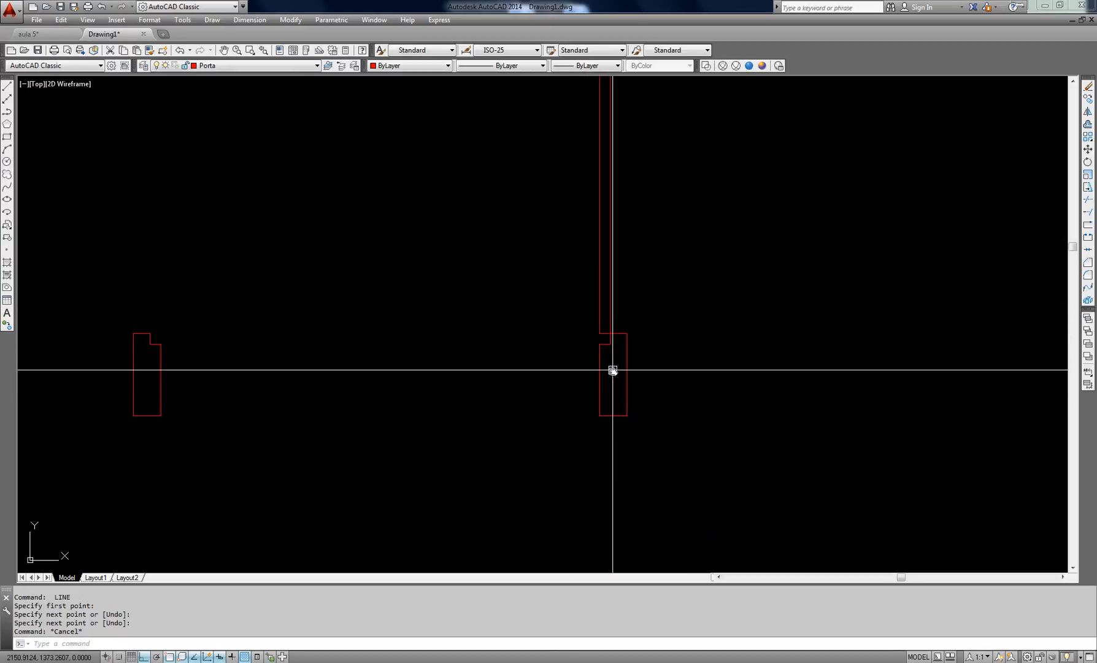
pyautogui.scroll(10, 601, 314)
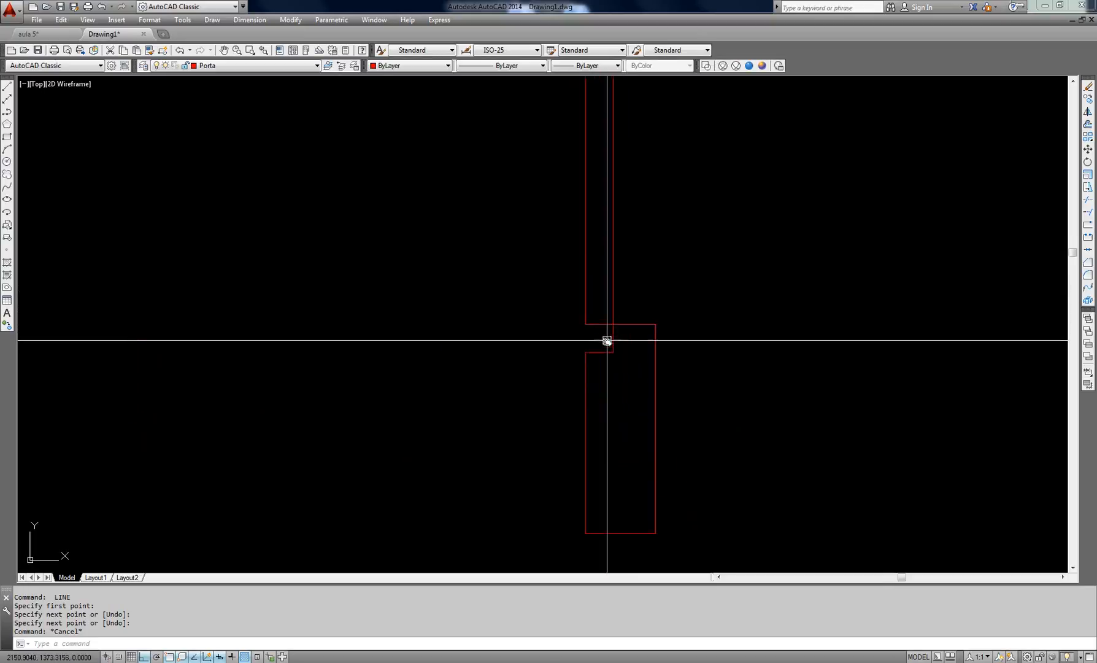
pyautogui.press('Return')
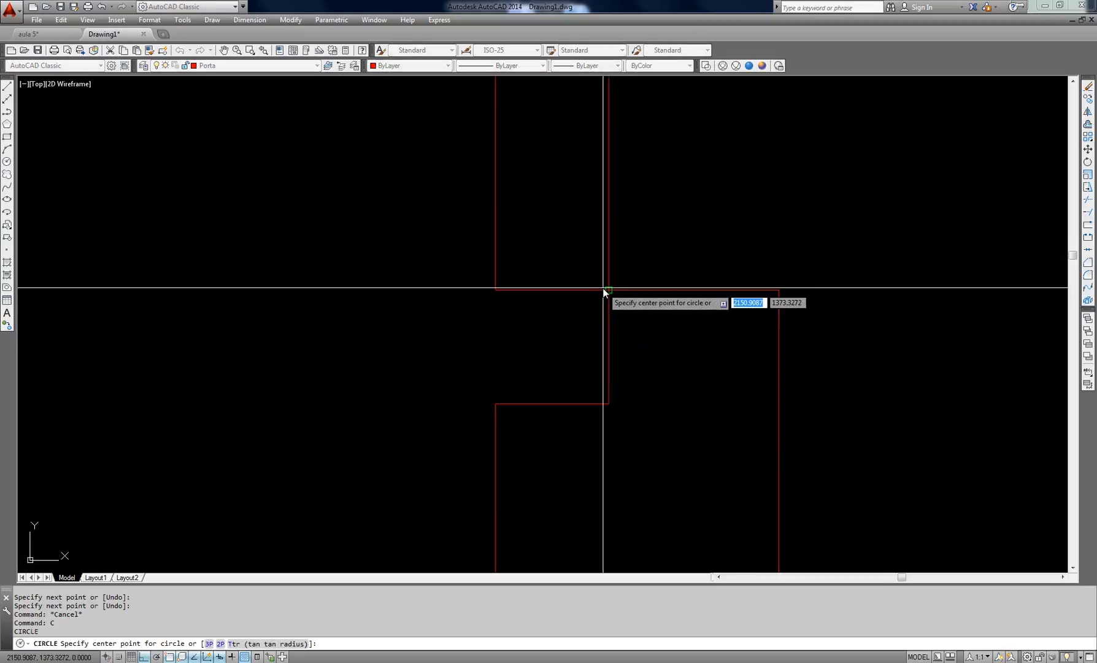
pyautogui.click(609, 291)
pyautogui.click(619, 304)
pyautogui.press('space')
pyautogui.press('Escape')
pyautogui.moveTo(634, 347); pyautogui.dragTo(698, 336, button='middle')
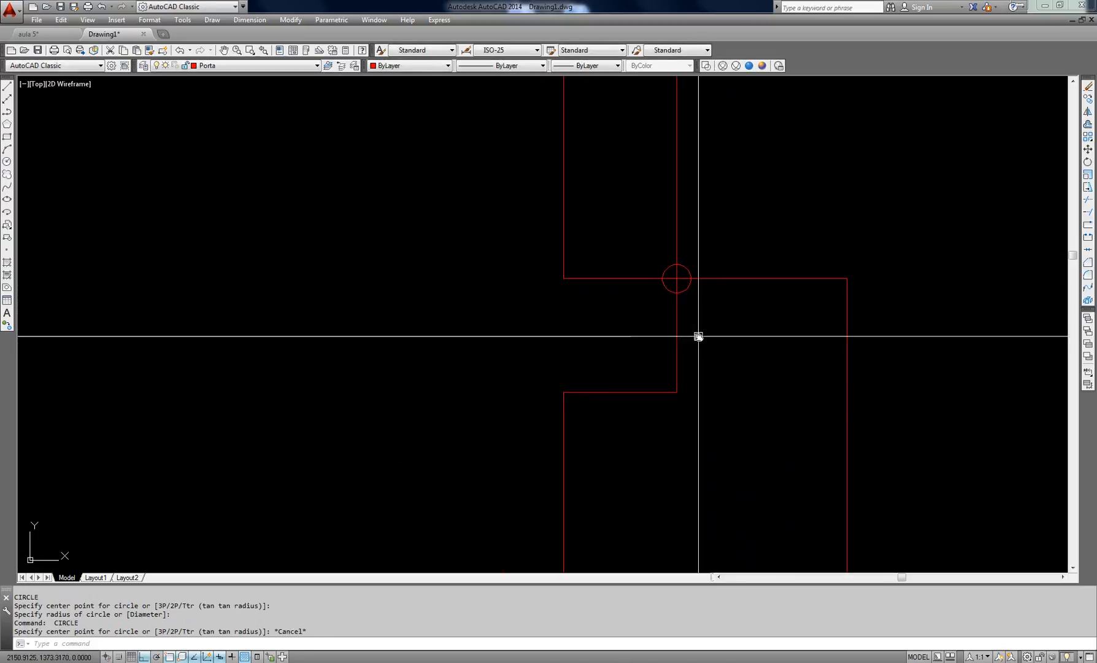
# Erase the small circle at the right jamb's rebate corner.
pyautogui.scroll(-3, 700, 328)
pyautogui.moveTo(745, 399); pyautogui.dragTo(800, 392, button='middle')
pyautogui.scroll(-3, 815, 358)
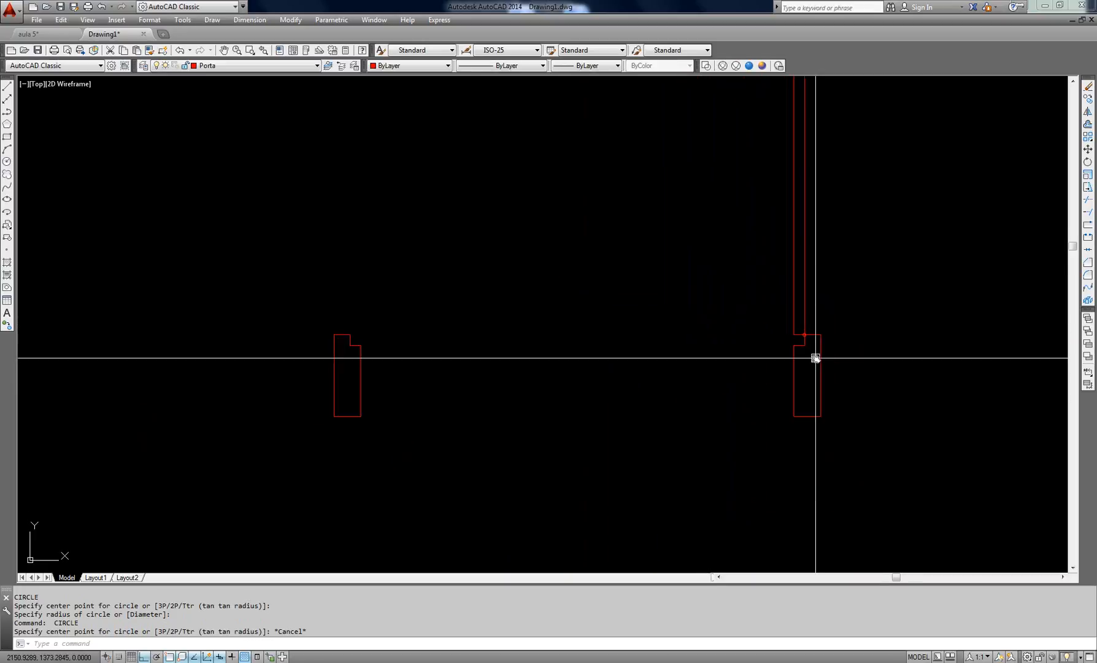
pyautogui.scroll(5, 815, 358)
pyautogui.click(785, 294)
pyautogui.write('e')
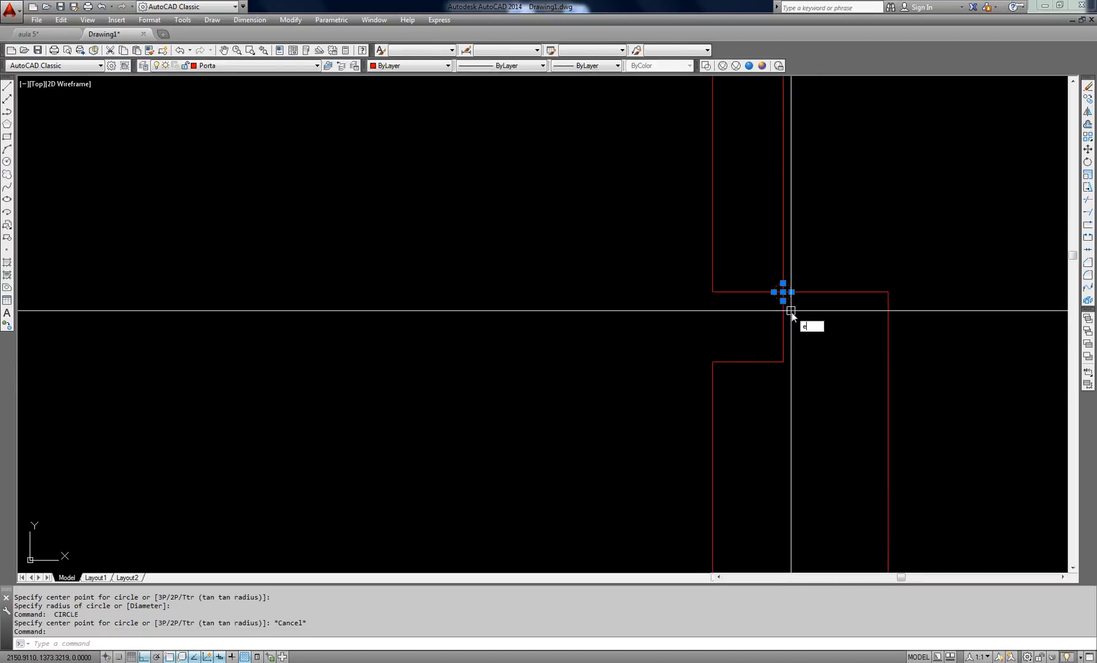
pyautogui.press('Return')
pyautogui.press('Escape')
pyautogui.press('Escape')
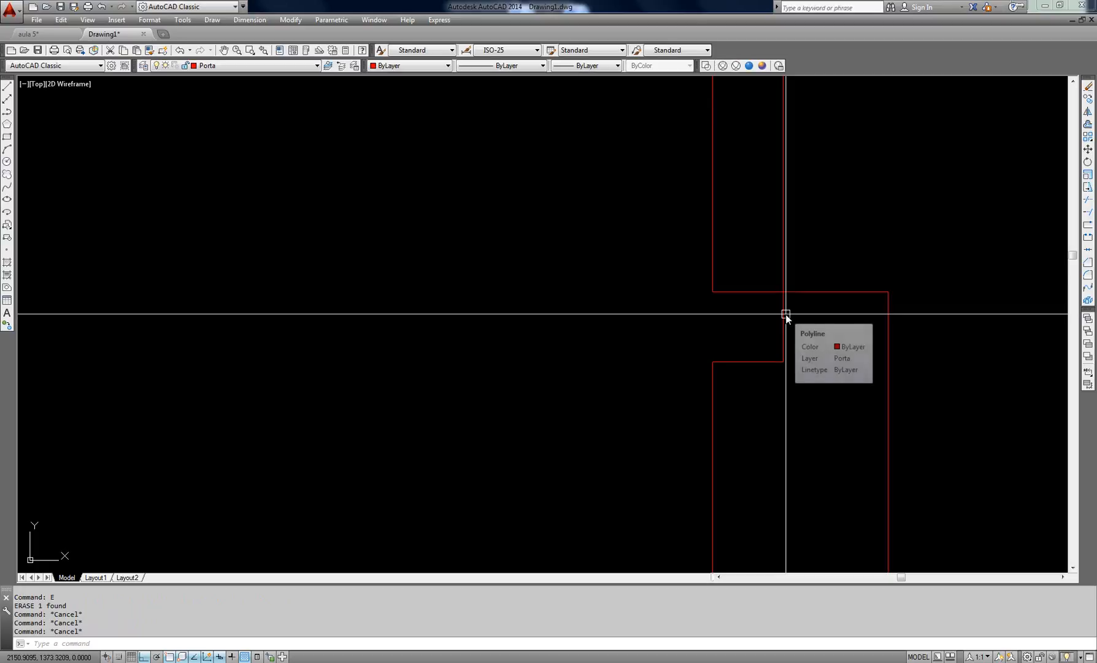
# Draw the door swing circle centred on the right jamb's upper rebate corner, with its radius reaching the left jamb's upper rebate corner.
pyautogui.write('c')
pyautogui.press('Return')
pyautogui.click(784, 292)
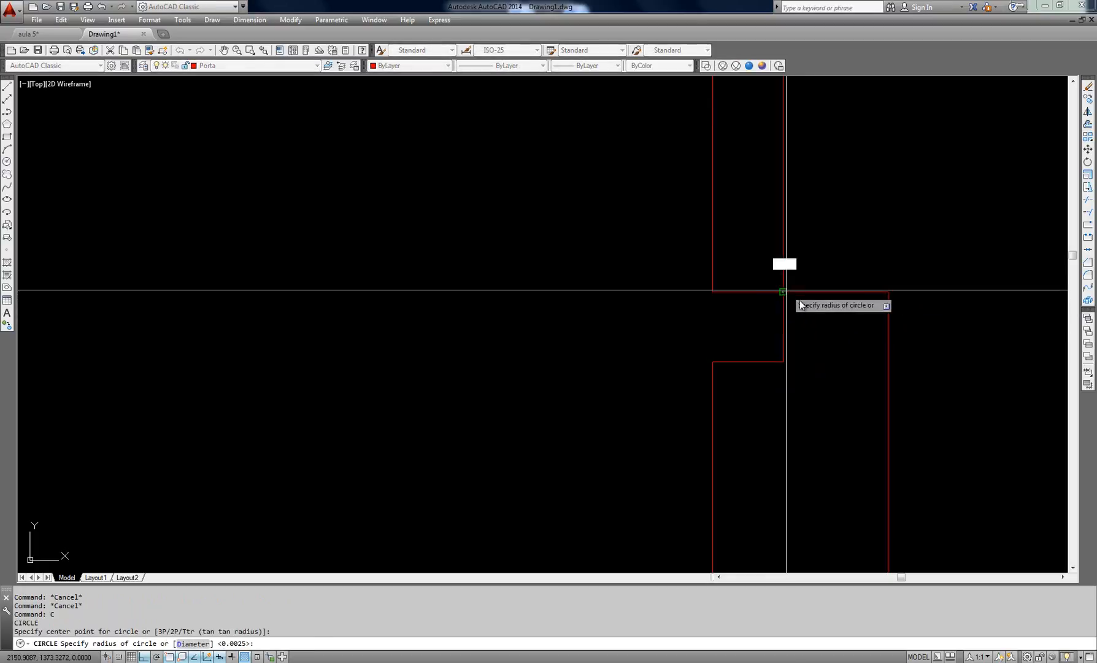
pyautogui.scroll(-3, 842, 318)
pyautogui.moveTo(822, 311); pyautogui.dragTo(1007, 335, button='middle')
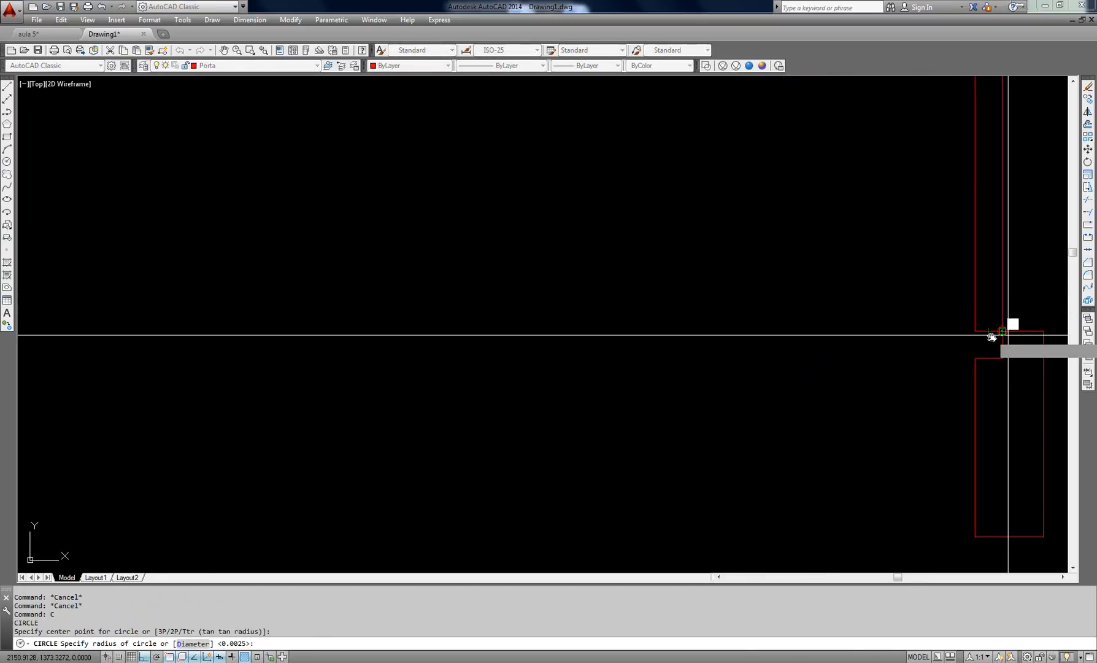
pyautogui.scroll(-4, 973, 342)
pyautogui.scroll(10, 554, 345)
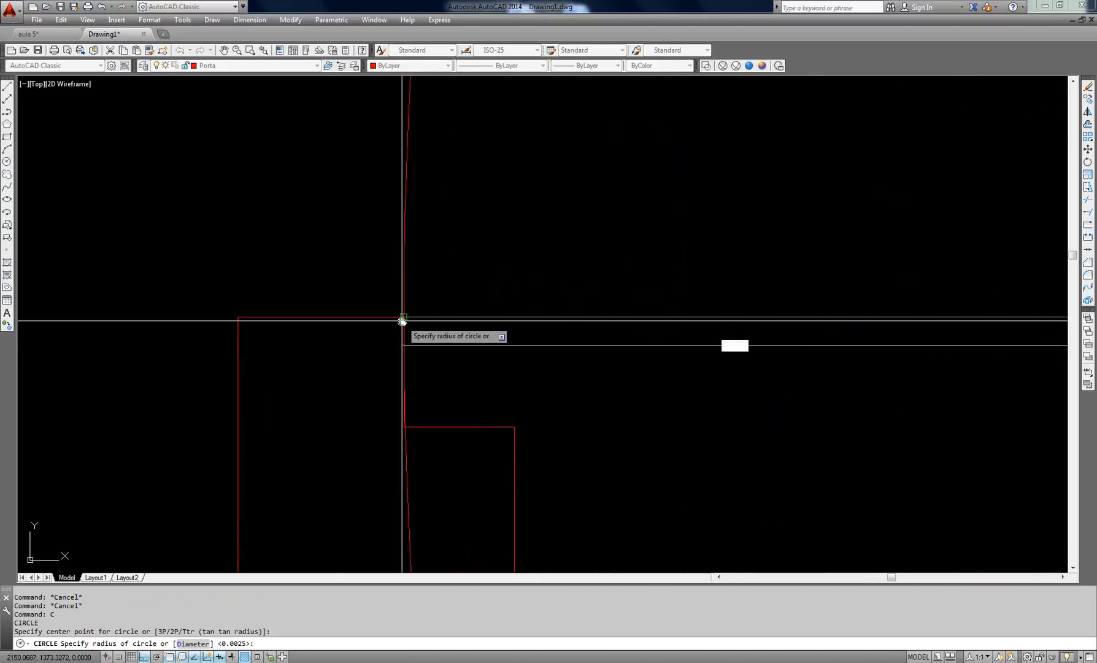
pyautogui.click(401, 319)
pyautogui.scroll(-8, 436, 322)
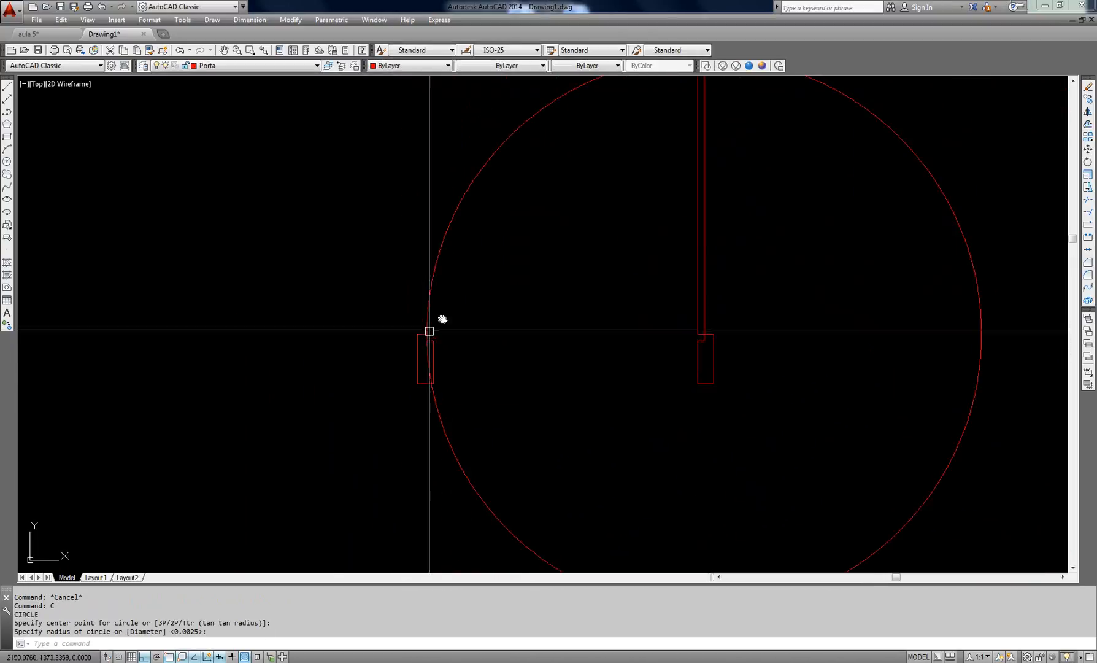
# Trim the part of the swing circle that runs inside the left jamb, including the sliver along its rebate.
pyautogui.scroll(6, 453, 316)
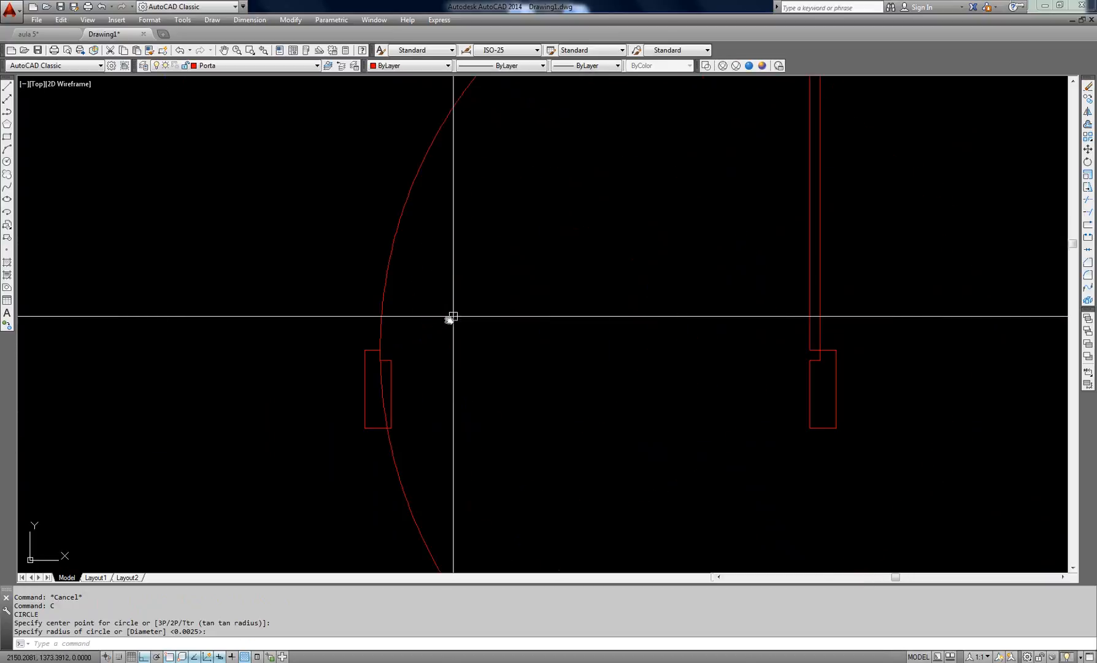
pyautogui.moveTo(393, 356); pyautogui.dragTo(277, 487, button='middle')
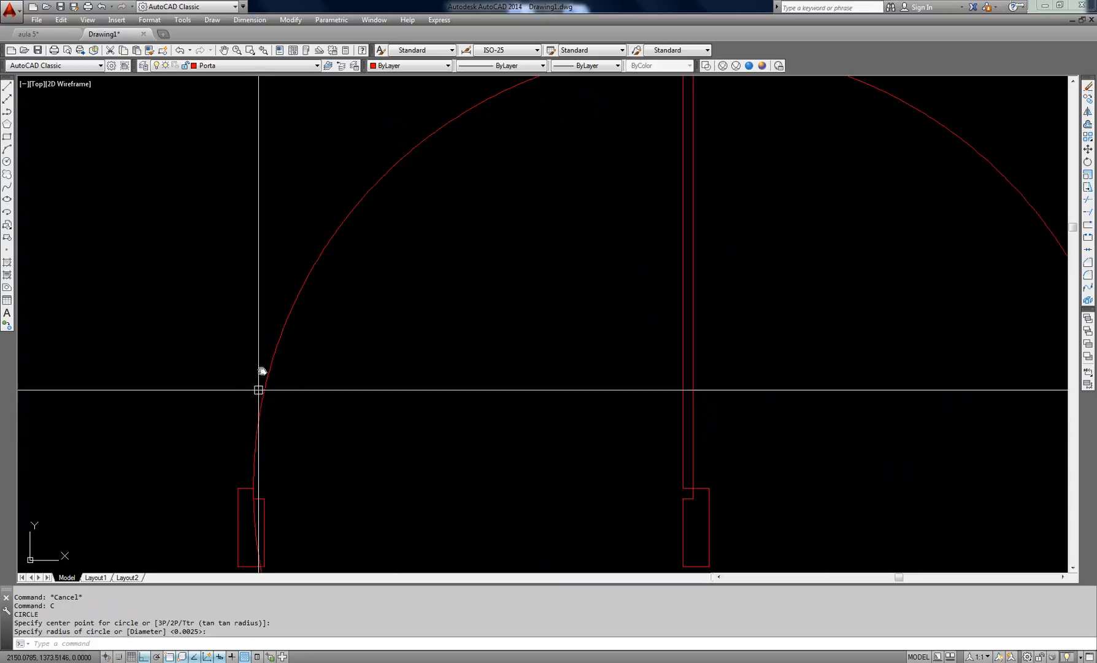
pyautogui.moveTo(470, 123); pyautogui.dragTo(474, 206, button='middle')
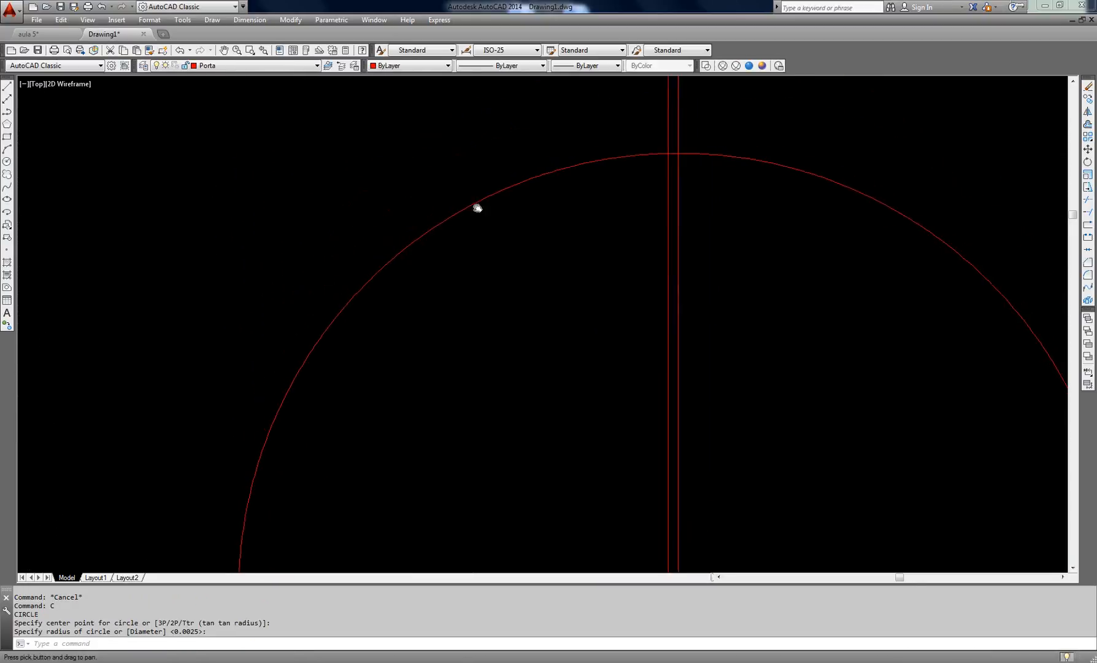
pyautogui.scroll(-4, 675, 158)
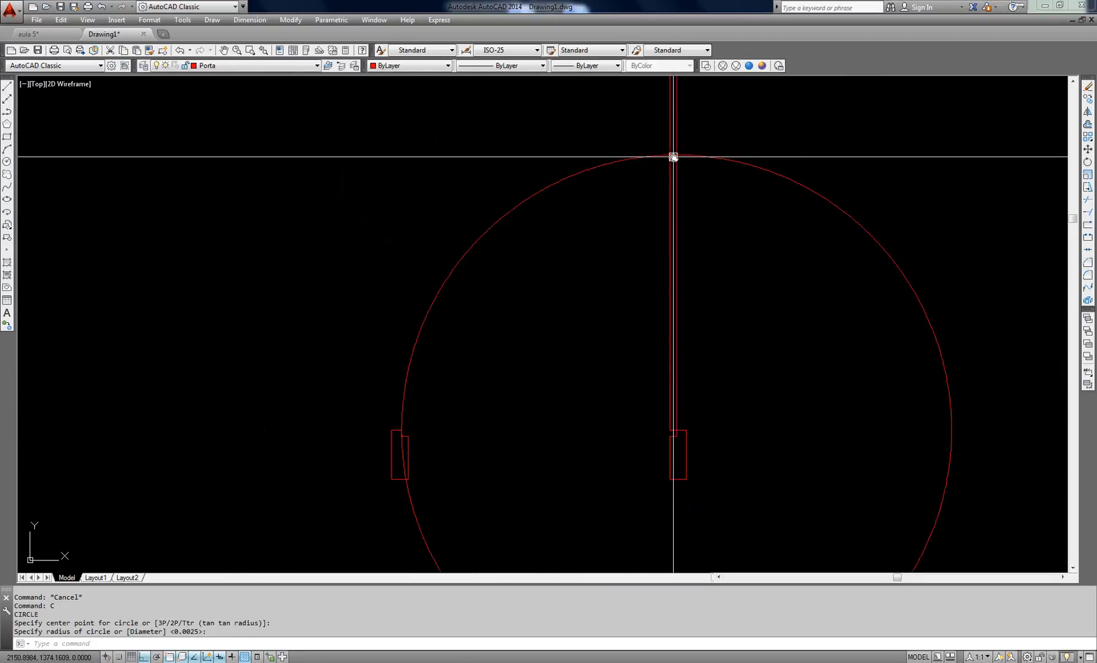
pyautogui.scroll(5, 504, 343)
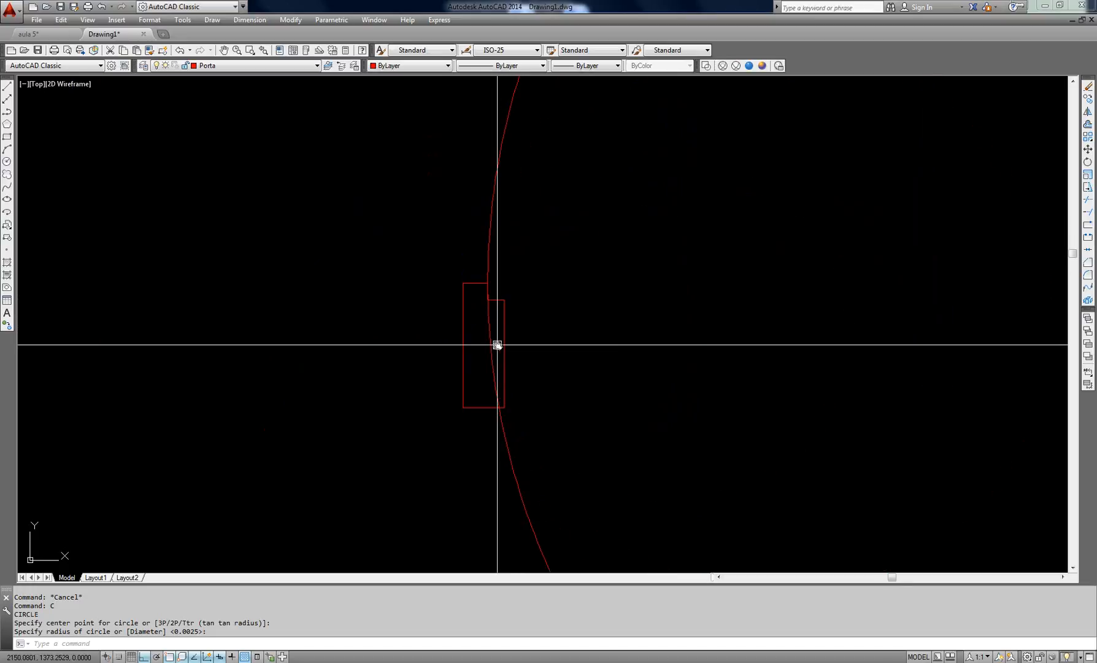
pyautogui.press('Escape')
pyautogui.write('tr')
pyautogui.press('Return')
pyautogui.press('Return')
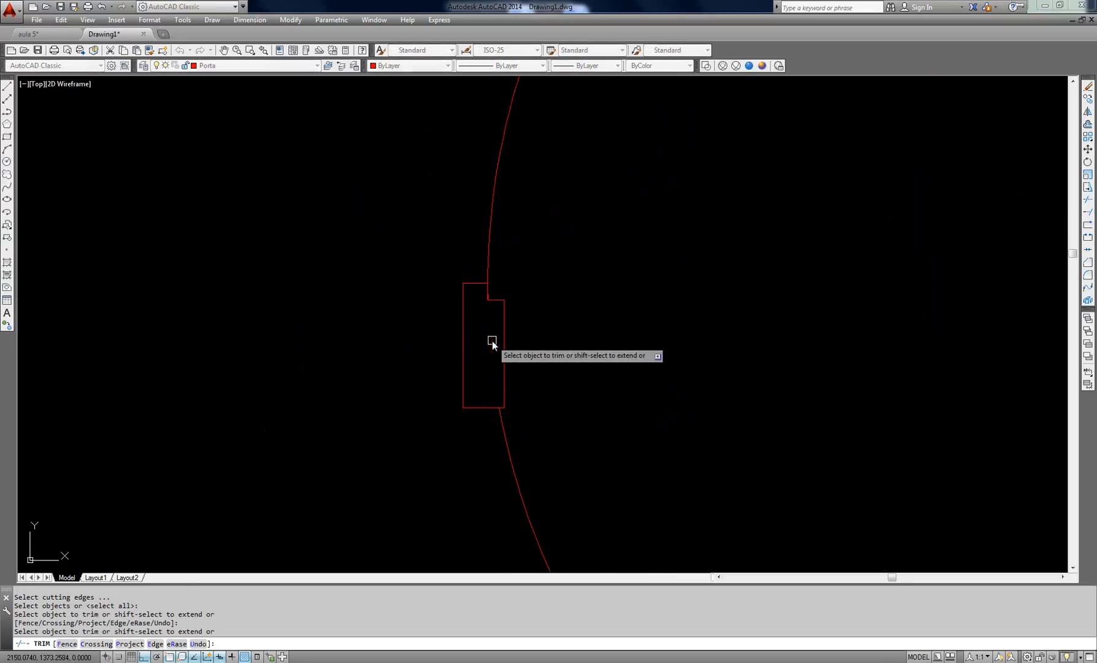
pyautogui.scroll(10, 491, 279)
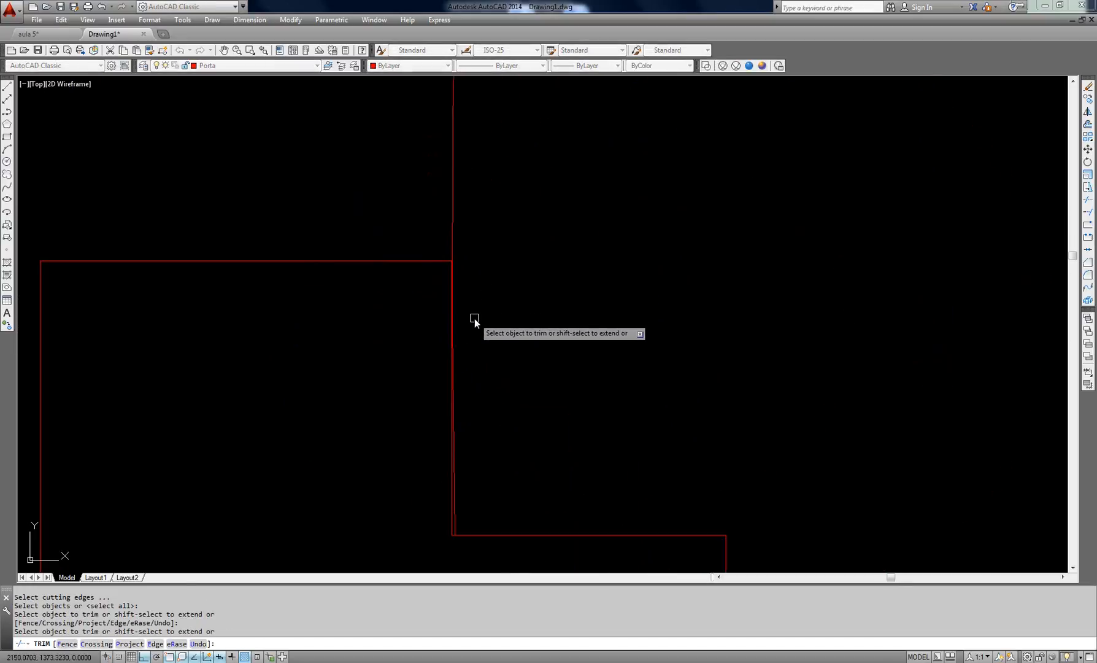
pyautogui.click(455, 477)
pyautogui.scroll(-12, 461, 245)
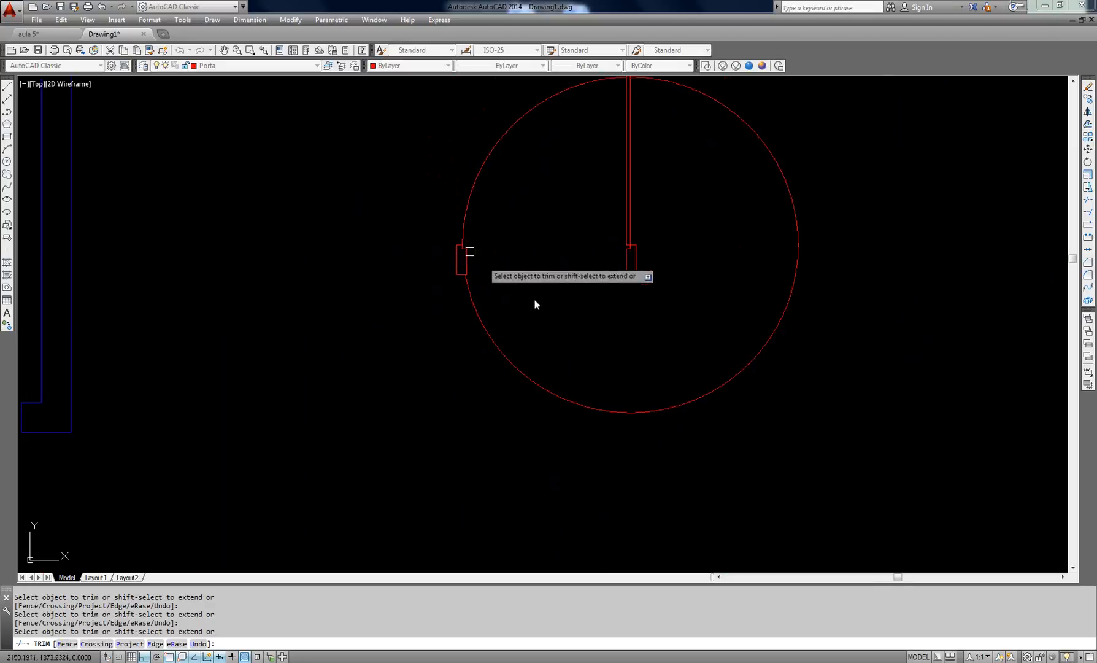
# Trim the lower and right portions of the swing circle, keeping the quarter arc between the left jamb and the door leaf.
pyautogui.moveTo(527, 338); pyautogui.dragTo(472, 393, button='middle')
pyautogui.click(467, 417)
pyautogui.moveTo(463, 423); pyautogui.dragTo(459, 431, button='middle')
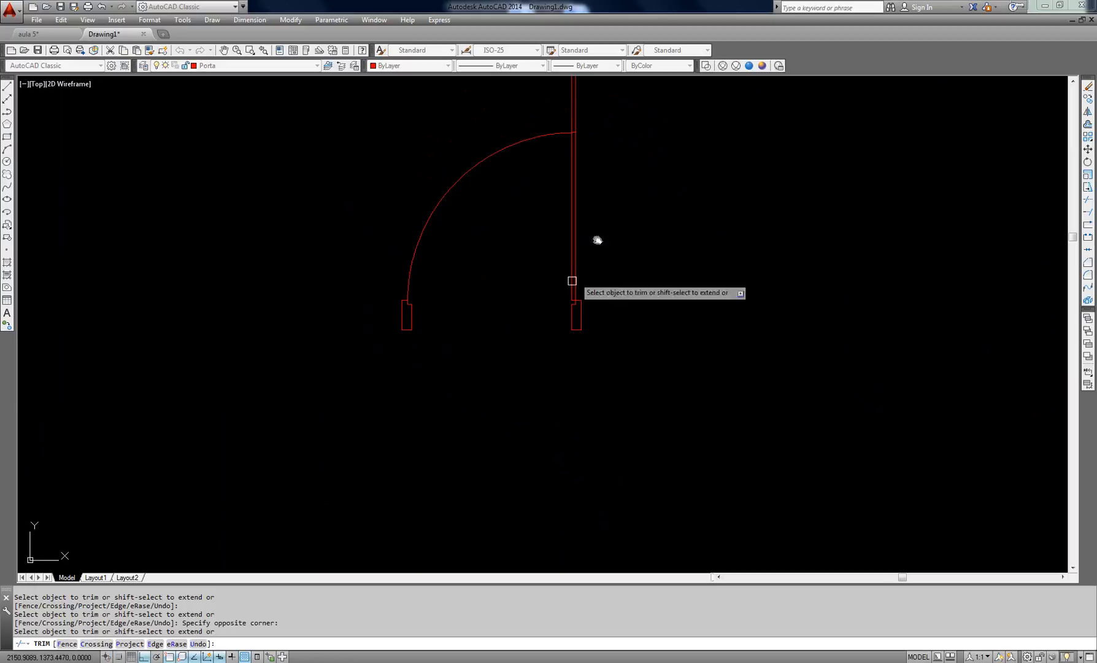
# Trim the door leaf's two vertical lines above the swing arc.
pyautogui.moveTo(597, 240); pyautogui.dragTo(551, 352, button='middle')
pyautogui.scroll(5, 527, 225)
pyautogui.click(579, 229)
pyautogui.click(481, 261)
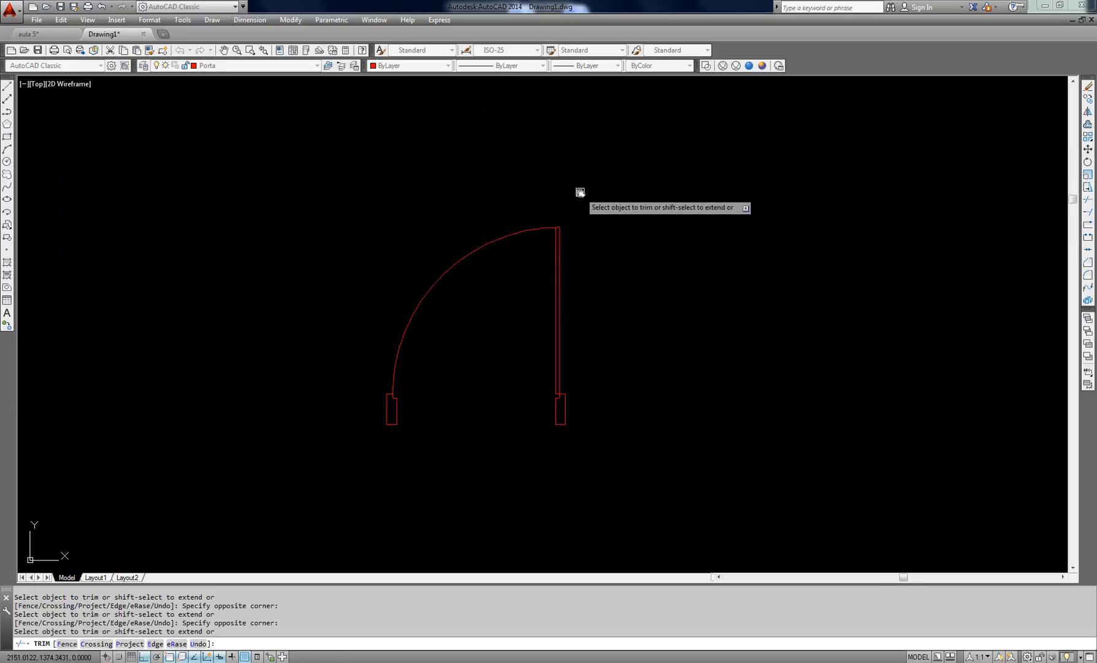
pyautogui.press('Return')
pyautogui.scroll(3, 561, 331)
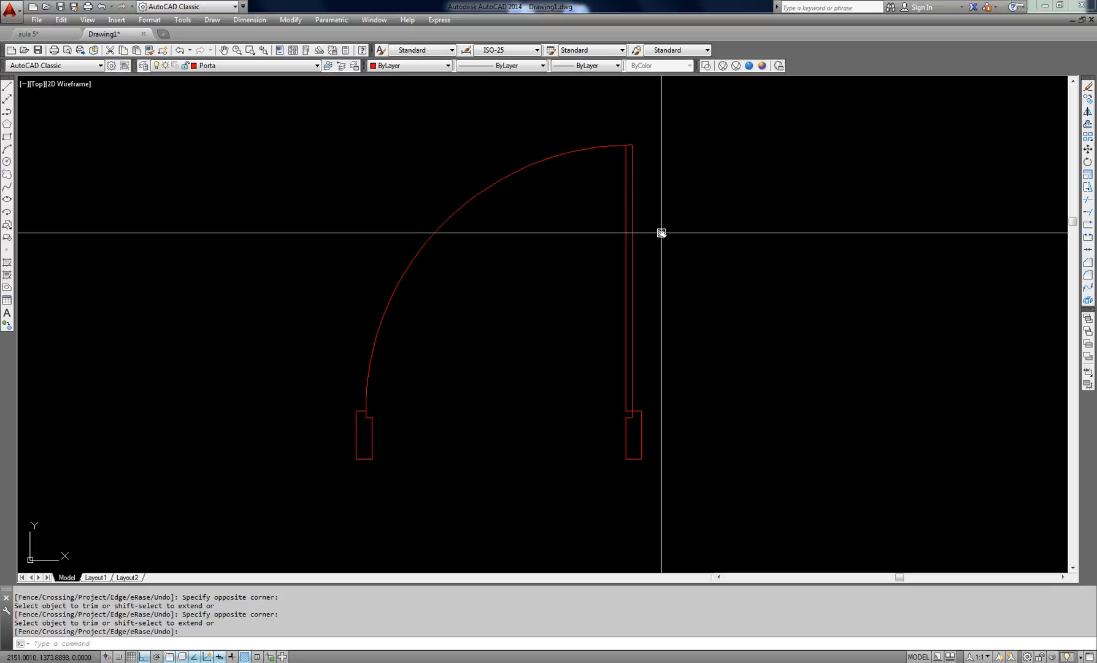
pyautogui.click(658, 170)
pyautogui.click(676, 231)
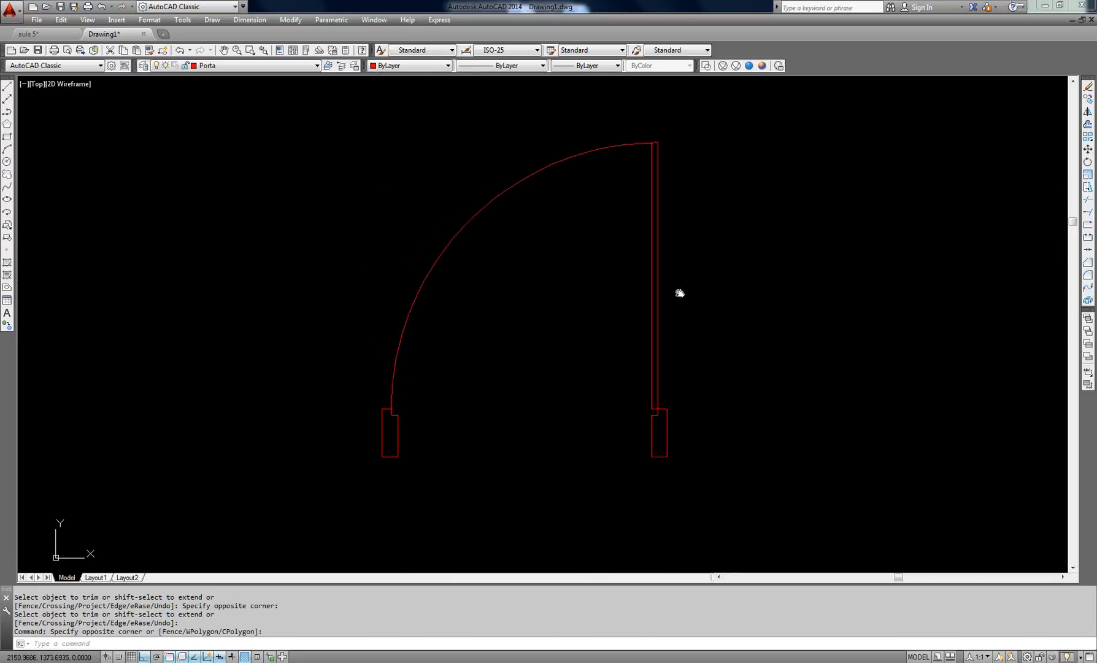
pyautogui.scroll(-5, 681, 294)
pyautogui.click(722, 237)
pyautogui.click(610, 337)
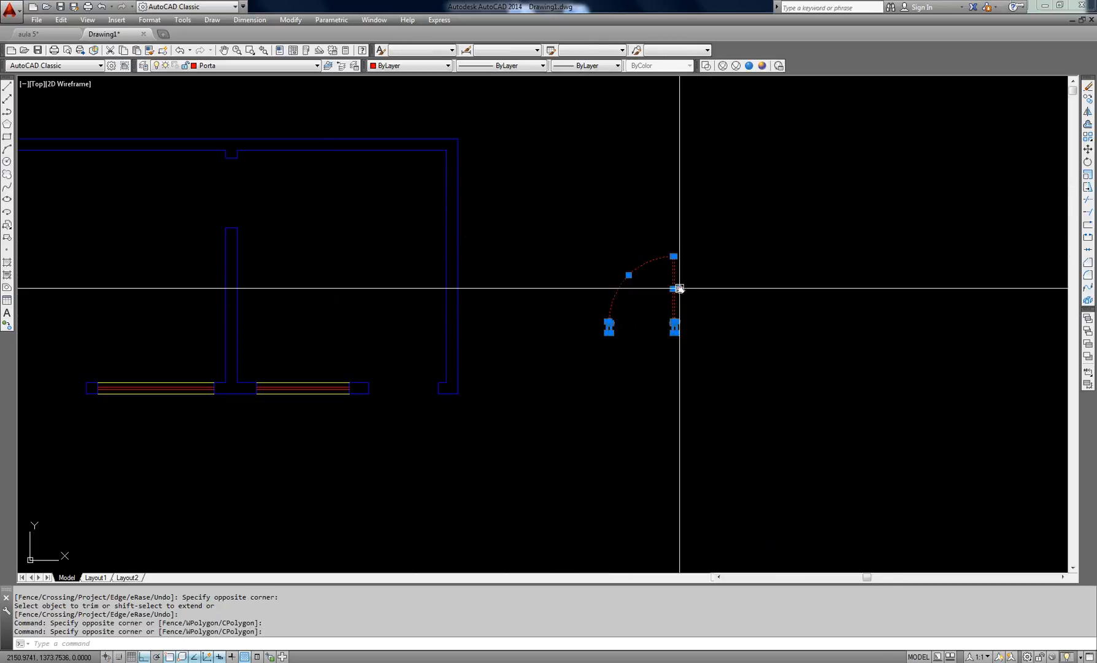
pyautogui.scroll(4, 679, 289)
pyautogui.moveTo(679, 288); pyautogui.dragTo(659, 277, button='middle')
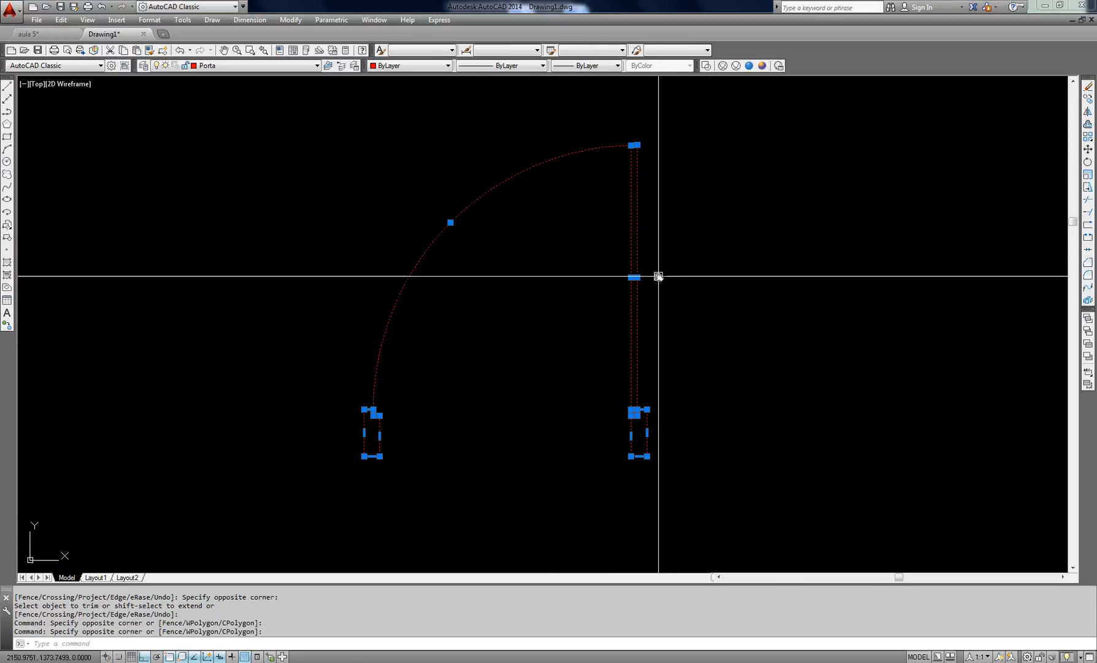
pyautogui.press('Escape')
pyautogui.click(663, 141)
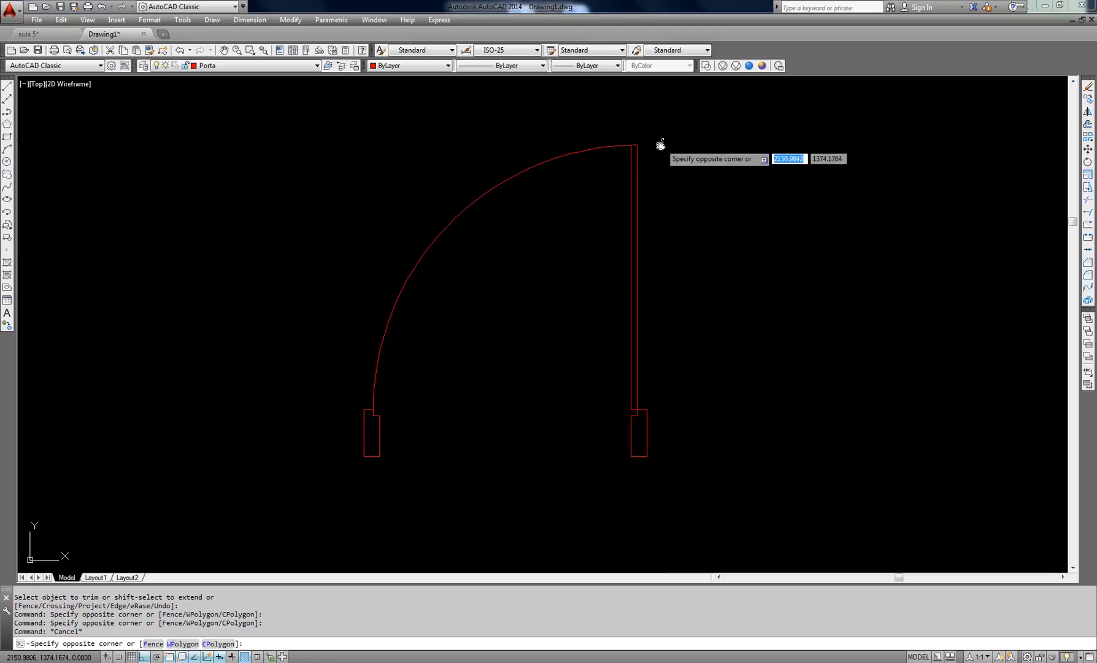
pyautogui.click(697, 477)
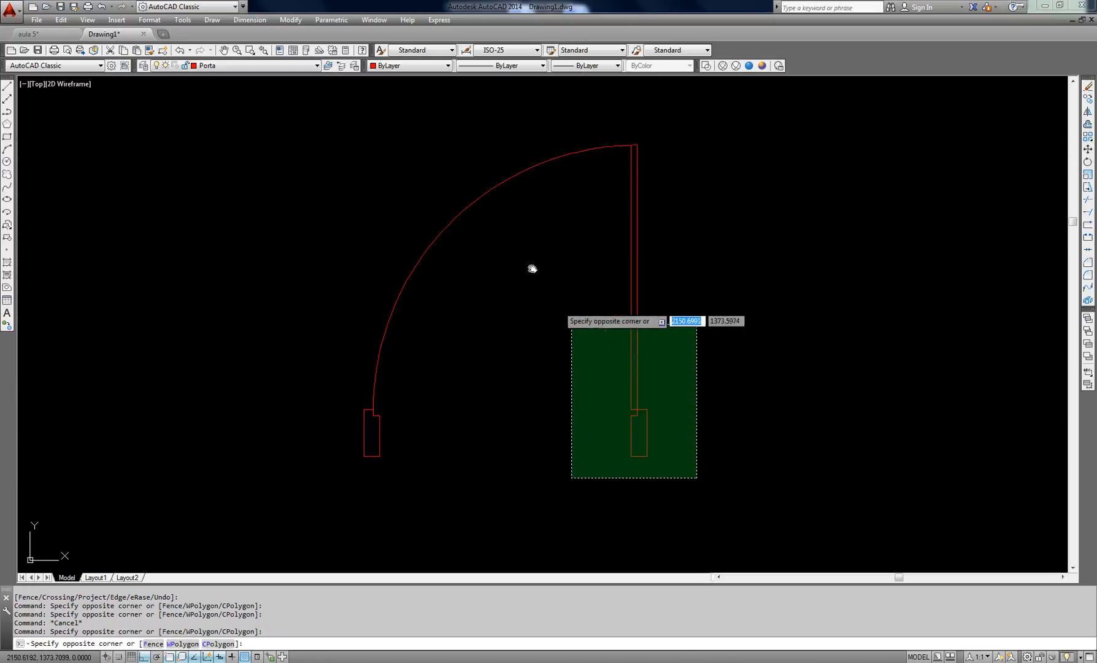
pyautogui.click(344, 105)
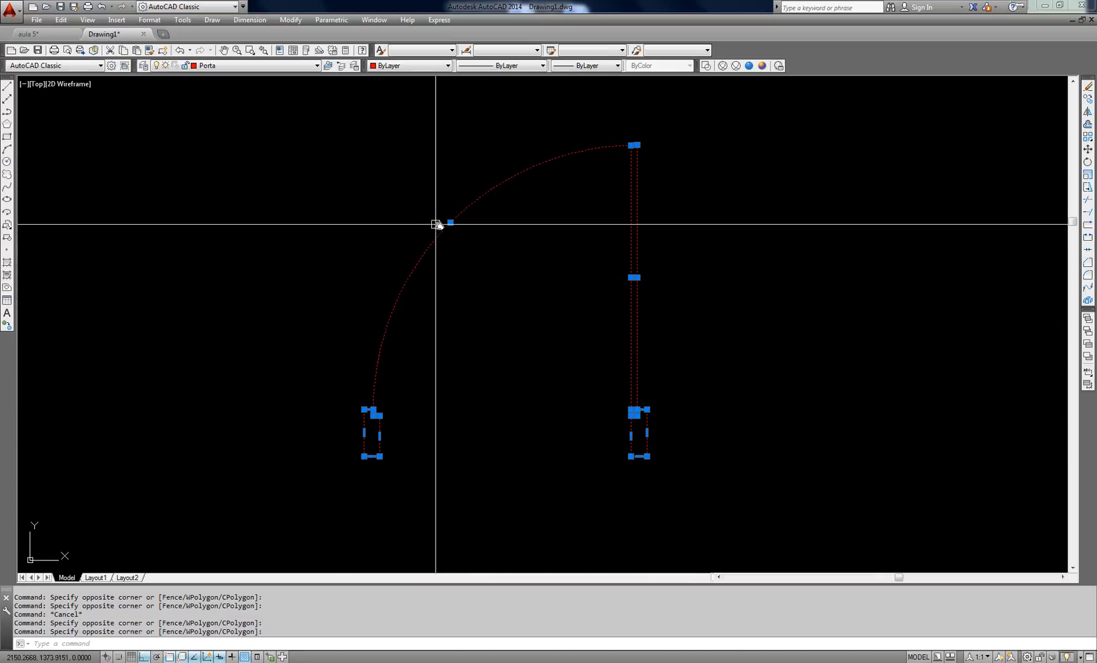
pyautogui.press('Escape')
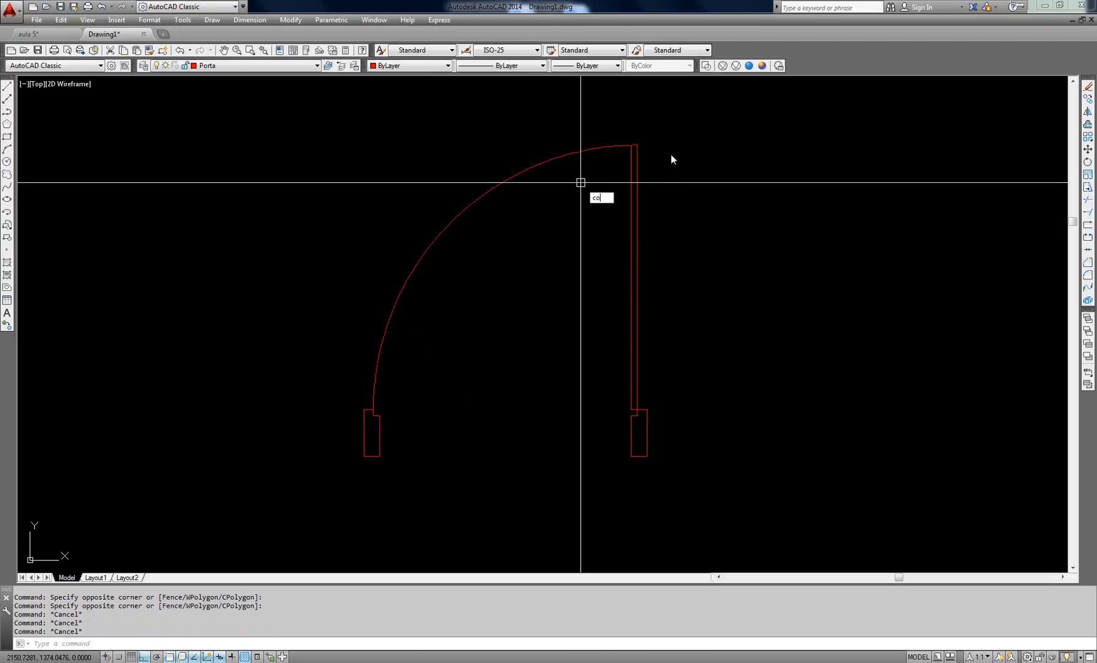
# Copy the swing arc and the door leaf's two vertical lines to the empty space right of the door.
pyautogui.write('co')
pyautogui.press('Return')
pyautogui.click(695, 106)
pyautogui.click(384, 387)
pyautogui.press('Return')
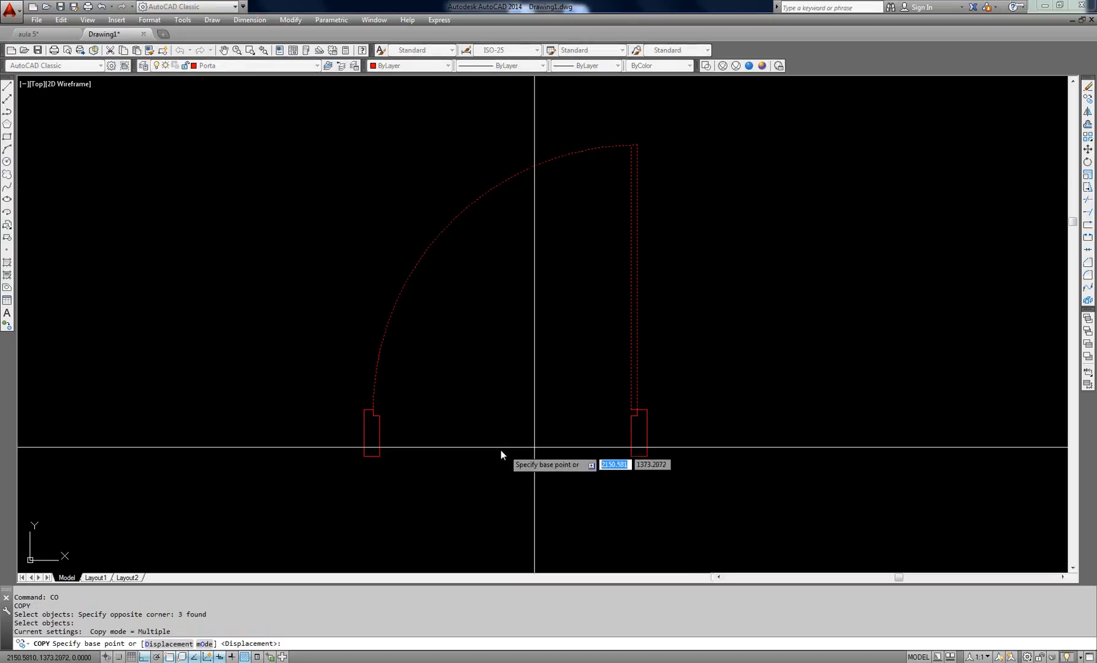
pyautogui.click(500, 451)
pyautogui.moveTo(901, 443)
pyautogui.mouseDown(button='middle')
pyautogui.moveTo(781, 436)
pyautogui.moveTo(792, 425)
pyautogui.mouseUp(button='middle')
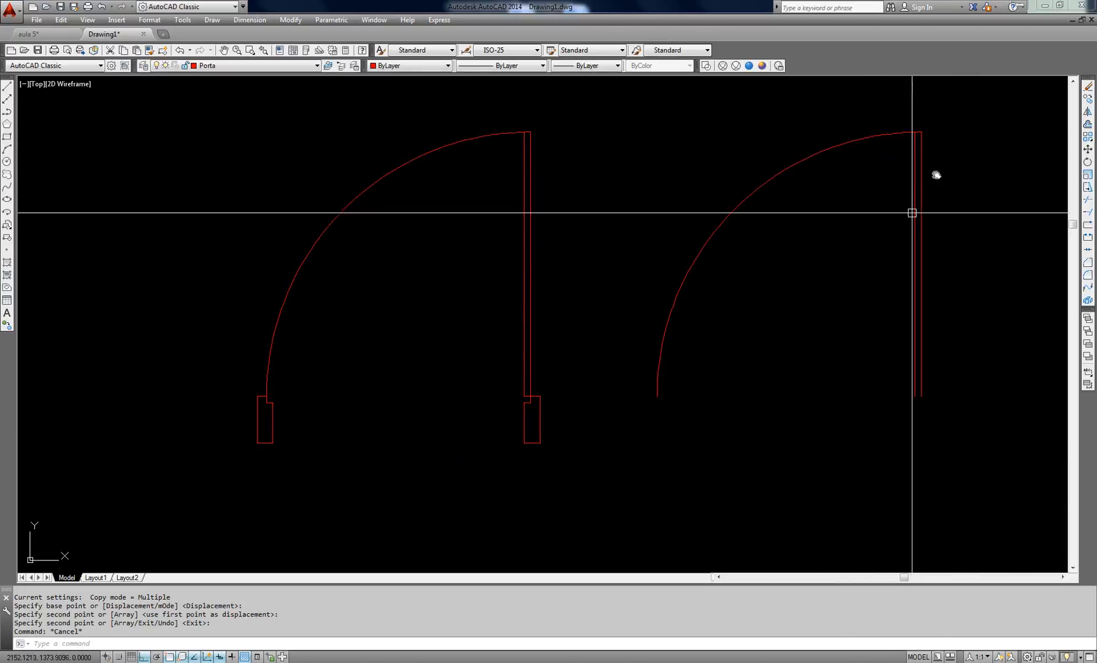
# Erase the copied swing arc and leaf lines beside the original door.
pyautogui.click(951, 127)
pyautogui.click(636, 414)
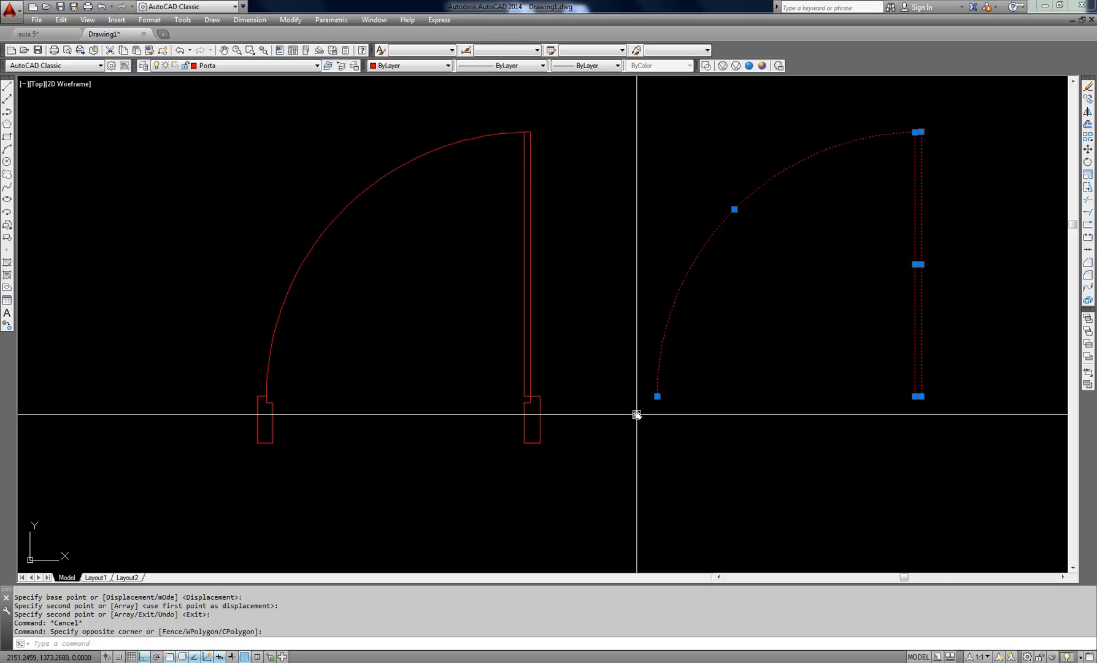
pyautogui.write('e')
pyautogui.press('Return')
pyautogui.press('Escape')
# Start a block definition for the door with its base point at the right jamb's lower-right corner.
pyautogui.moveTo(485, 347)
pyautogui.mouseDown(button='middle')
pyautogui.moveTo(639, 348)
pyautogui.moveTo(615, 384)
pyautogui.mouseUp(button='middle')
pyautogui.scroll(2, 639, 348)
pyautogui.scroll(-2, 632, 359)
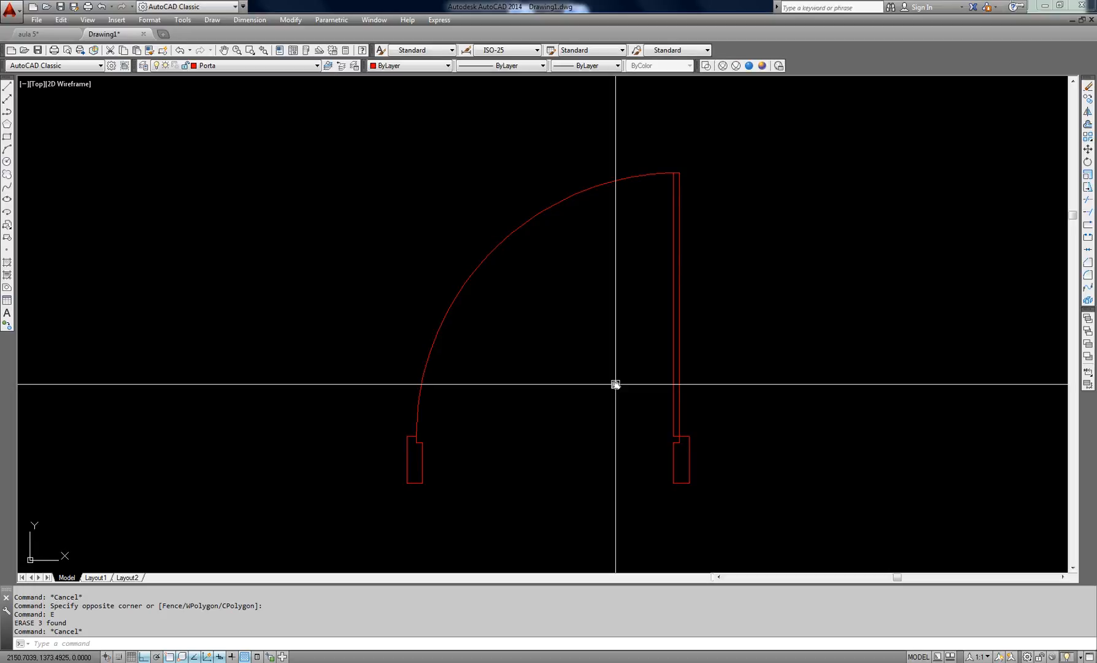
pyautogui.write('B')
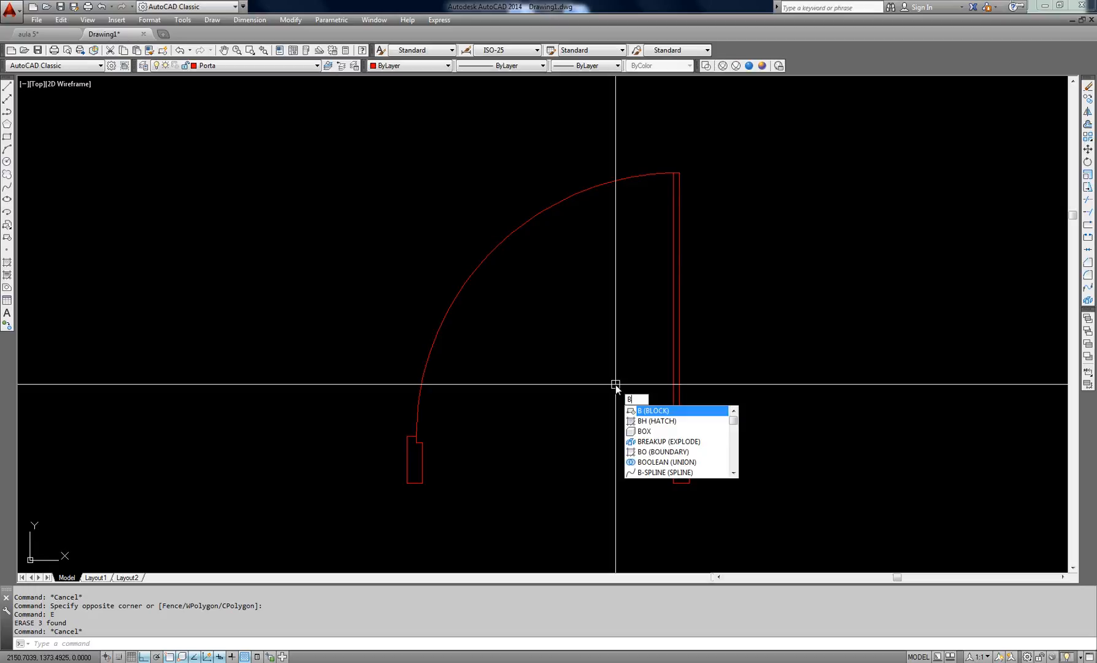
pyautogui.press('Return')
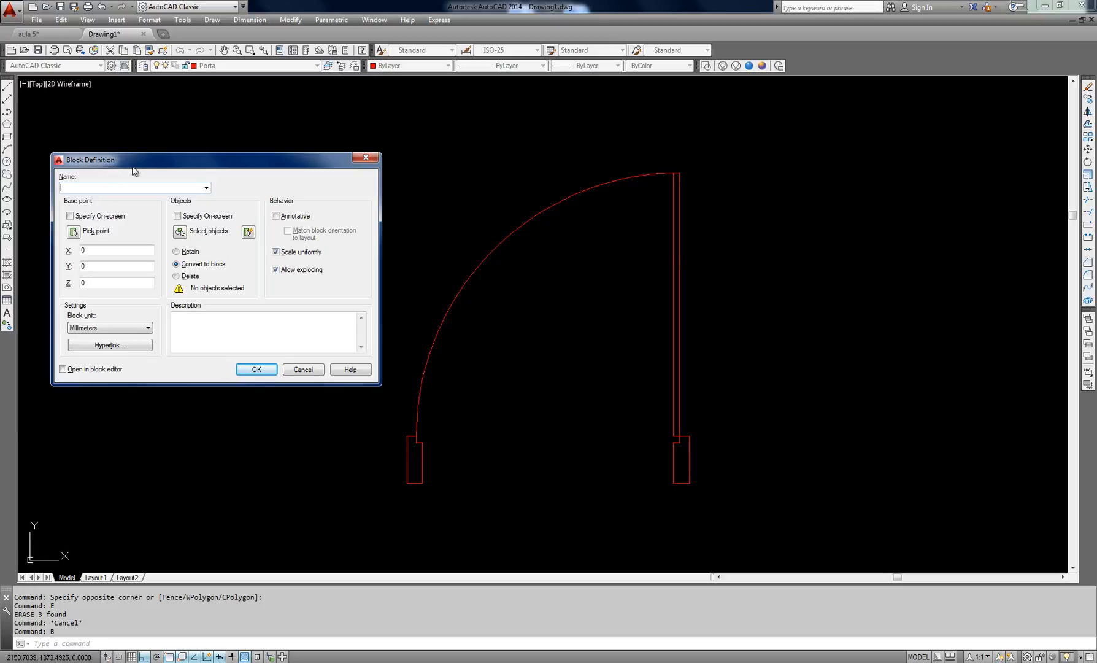
pyautogui.moveTo(154, 162); pyautogui.dragTo(164, 139)
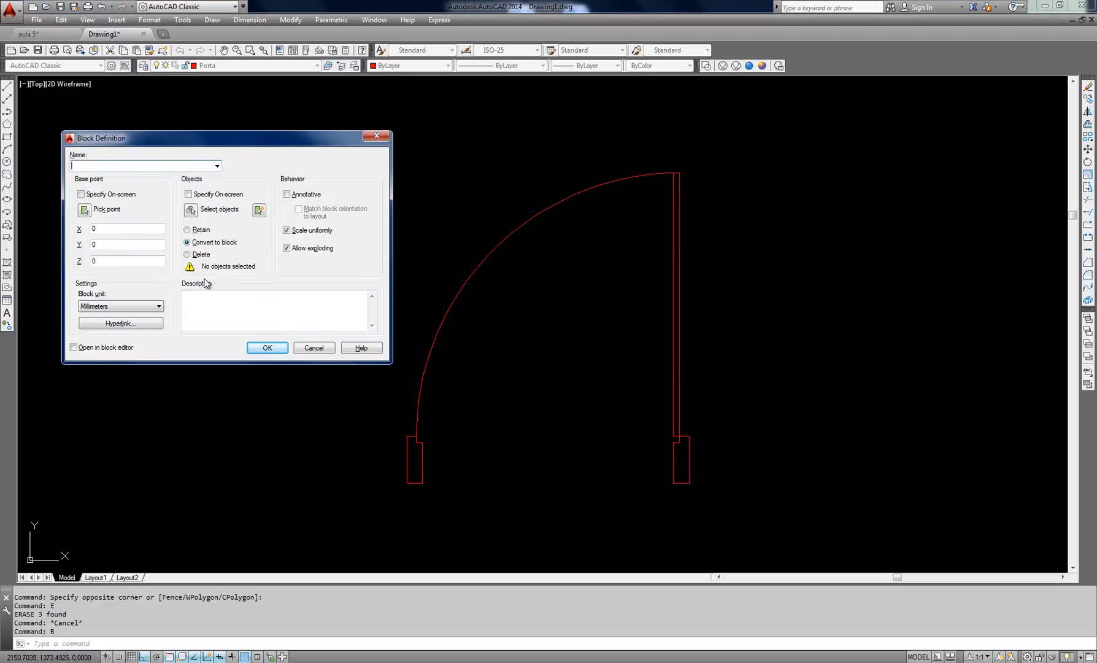
pyautogui.click(84, 211)
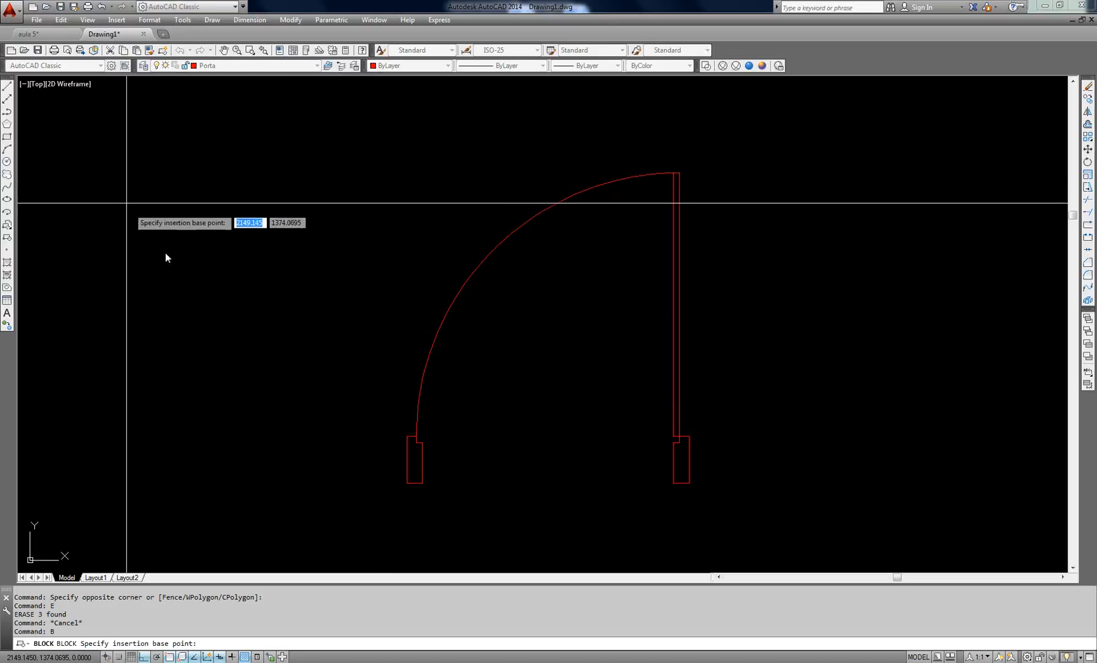
pyautogui.click(689, 483)
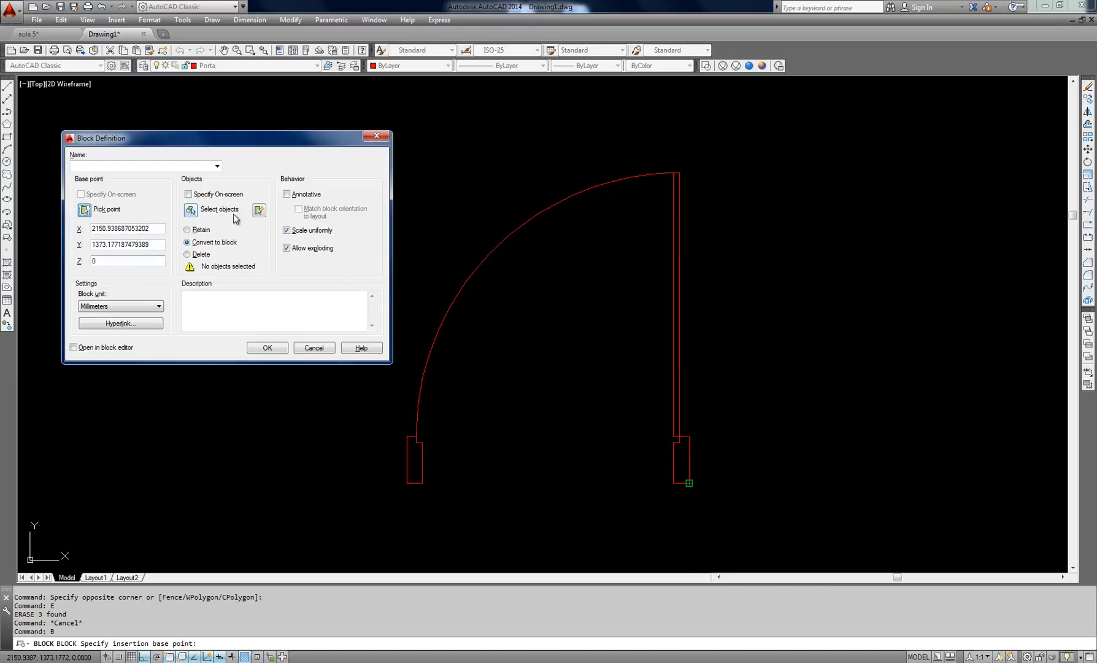
# Choose the whole door, both jambs, leaf and swing arc, as the block's objects.
pyautogui.moveTo(163, 141); pyautogui.dragTo(155, 150)
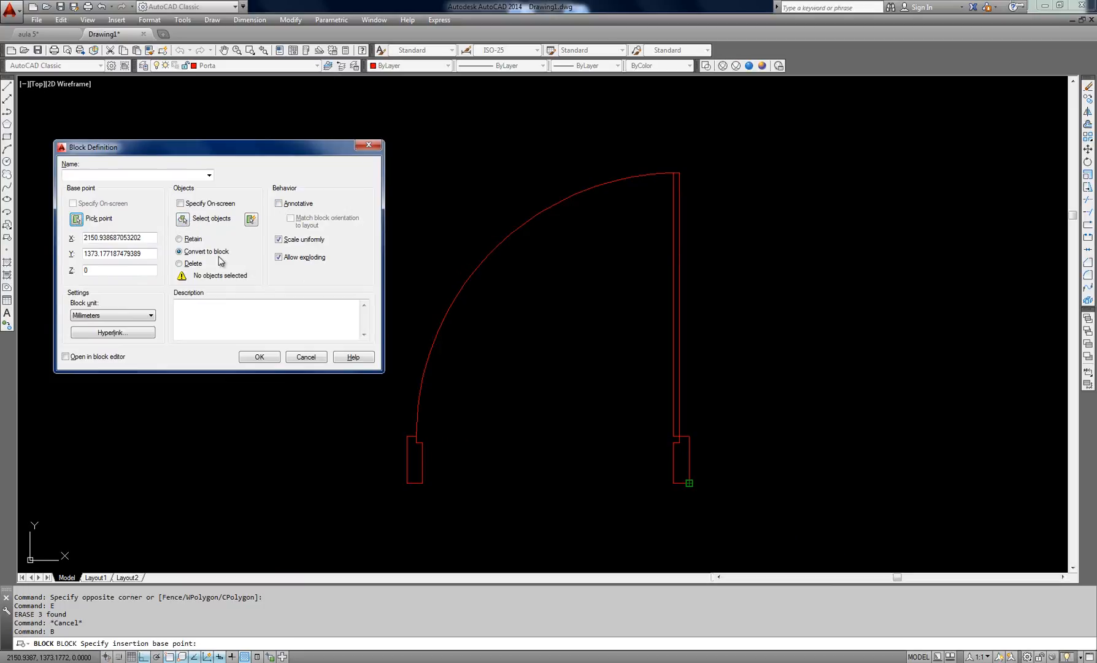
pyautogui.click(189, 228)
pyautogui.click(729, 157)
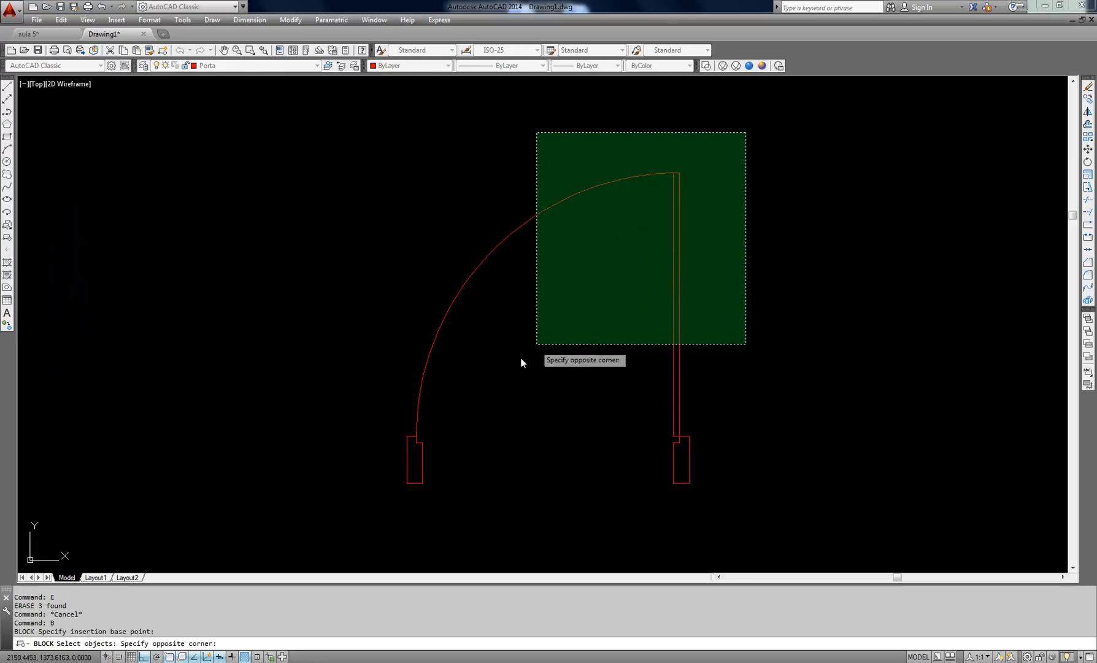
pyautogui.click(300, 526)
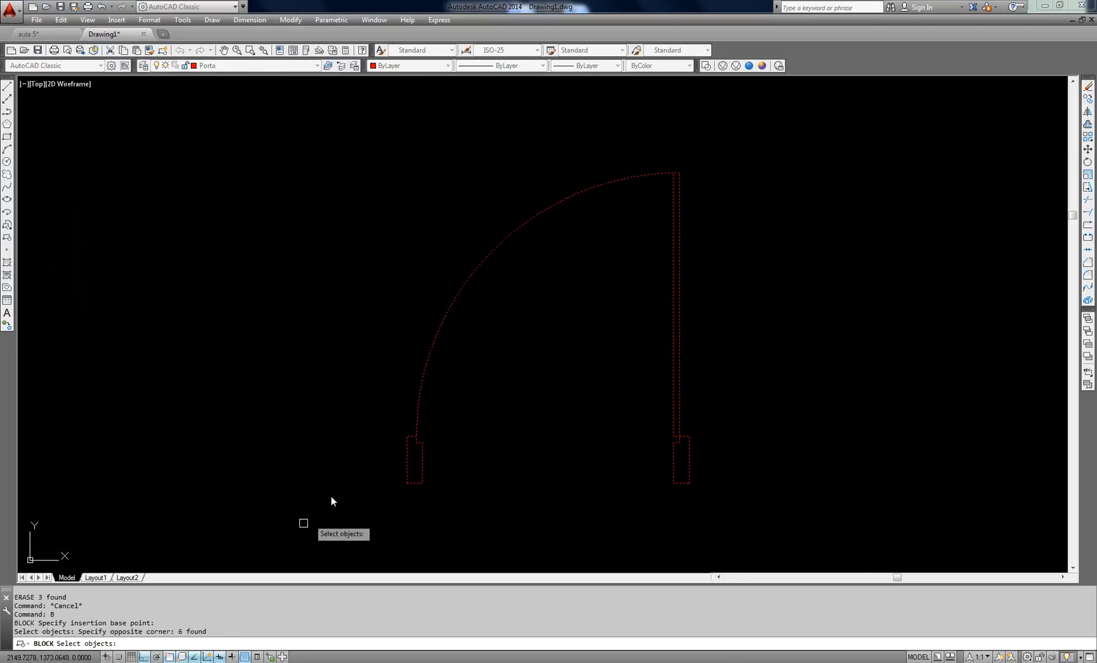
pyautogui.press('Return')
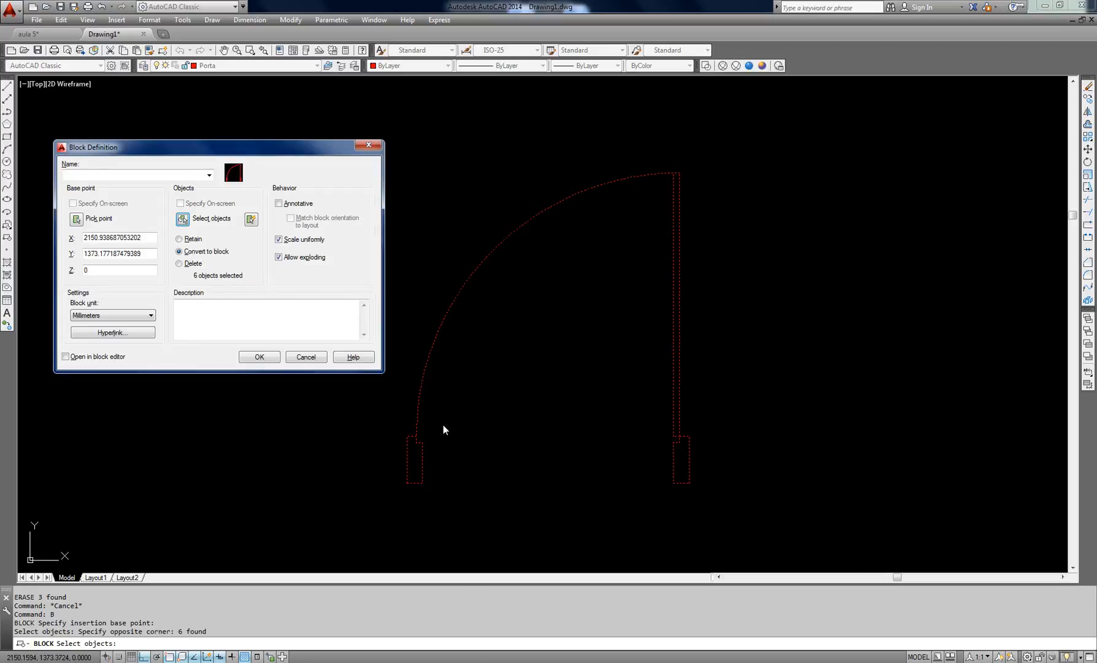
# Name the block Porta 80, create it with conversion to block, and select the resulting door block.
pyautogui.moveTo(249, 151)
pyautogui.mouseDown()
pyautogui.moveTo(278, 144)
pyautogui.moveTo(266, 148)
pyautogui.mouseUp()
pyautogui.click(128, 171)
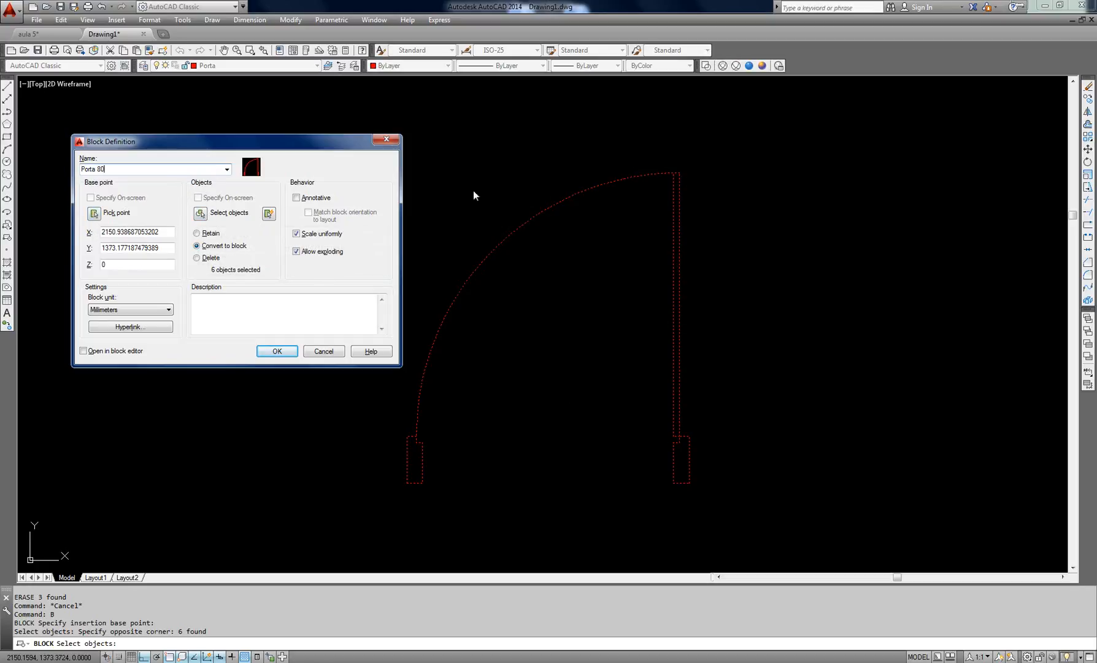
pyautogui.moveTo(289, 144); pyautogui.dragTo(273, 144)
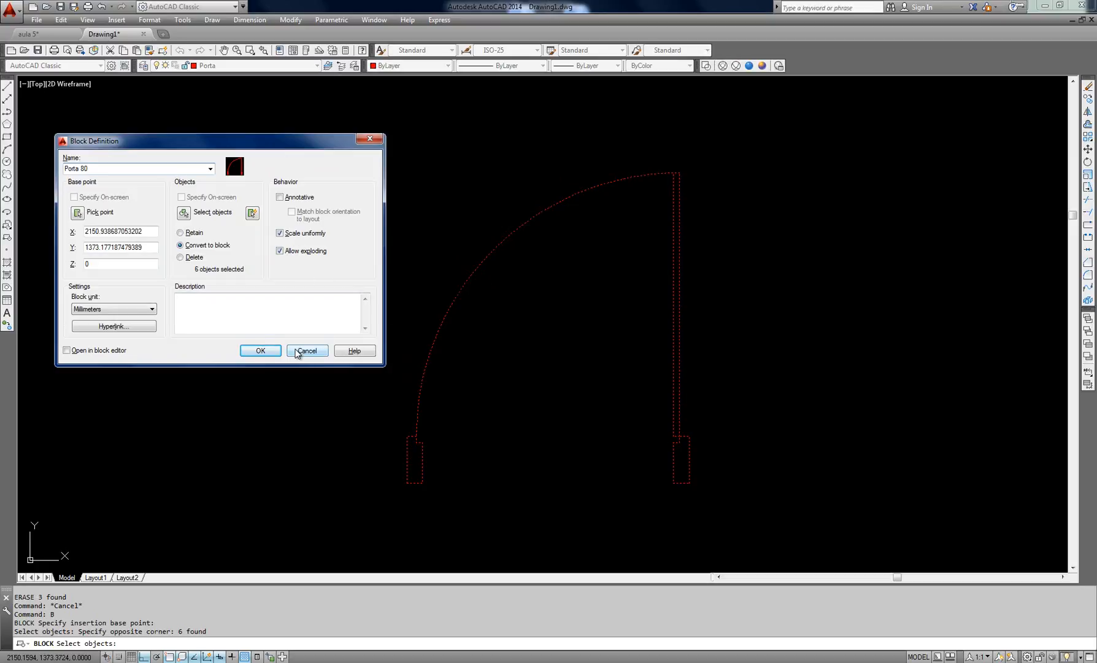
pyautogui.click(261, 349)
pyautogui.moveTo(477, 377); pyautogui.dragTo(496, 354, button='middle')
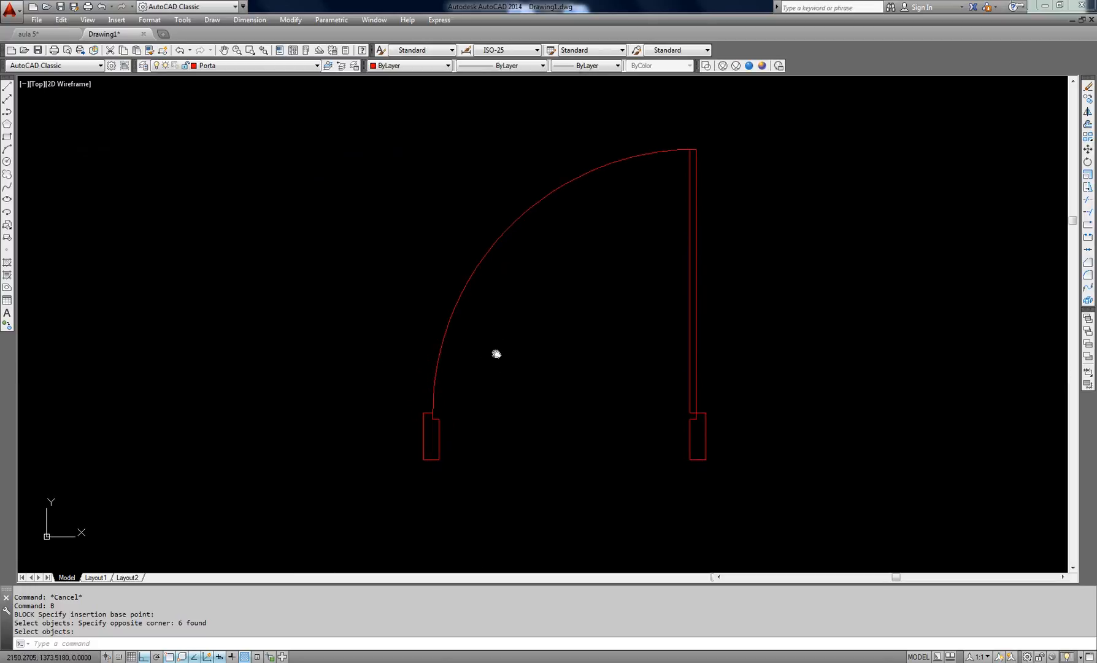
pyautogui.click(447, 333)
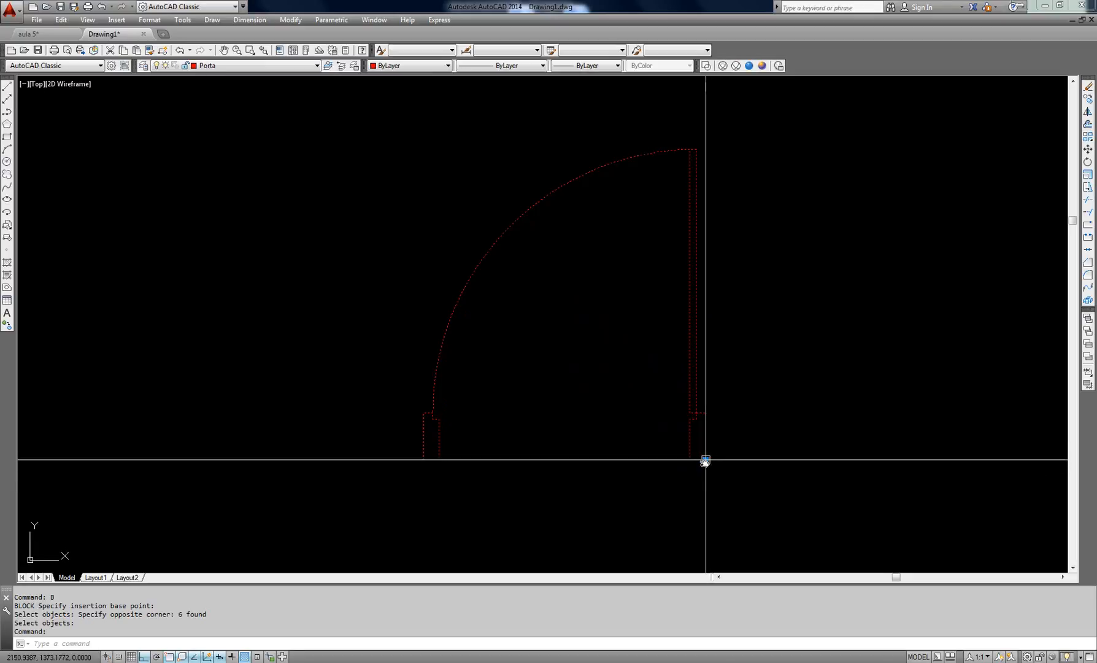
# Inspect the door block as a single object and check which layer it is on.
pyautogui.scroll(-4, 617, 333)
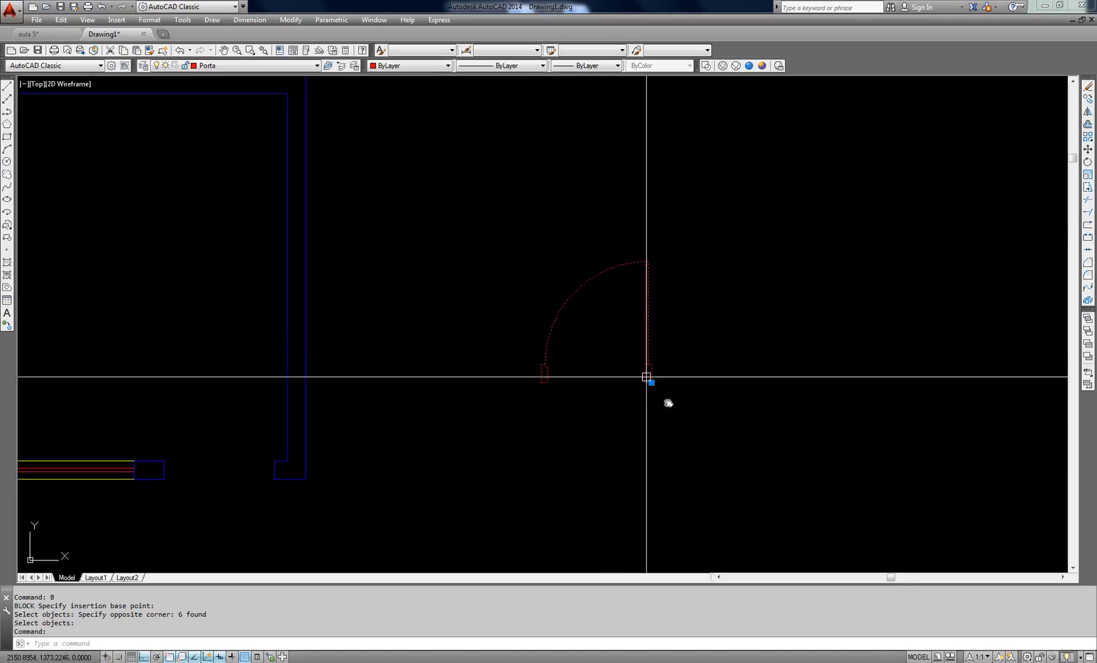
pyautogui.scroll(4, 658, 384)
pyautogui.moveTo(643, 368); pyautogui.dragTo(630, 467, button='middle')
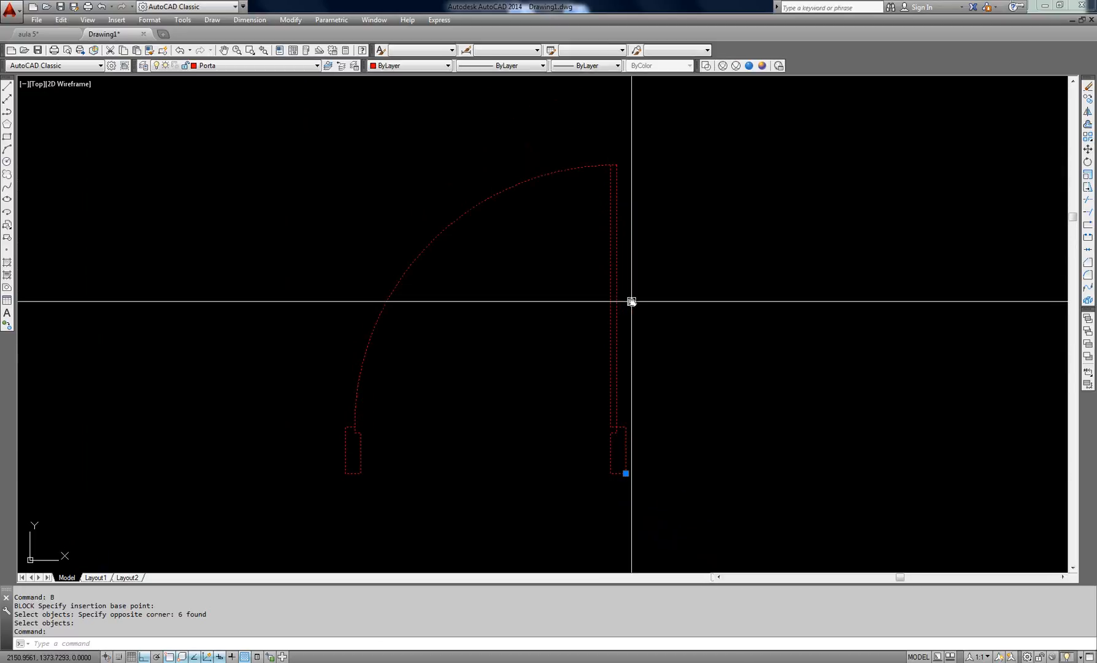
pyautogui.scroll(-6, 604, 280)
pyautogui.press('Escape')
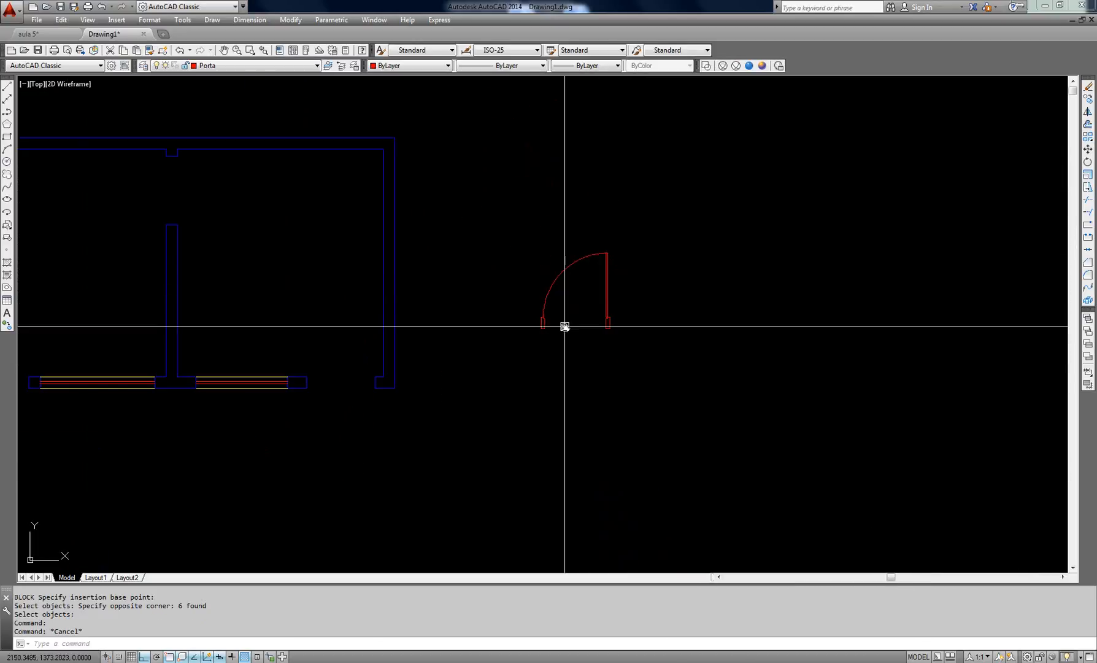
pyautogui.scroll(2, 600, 272)
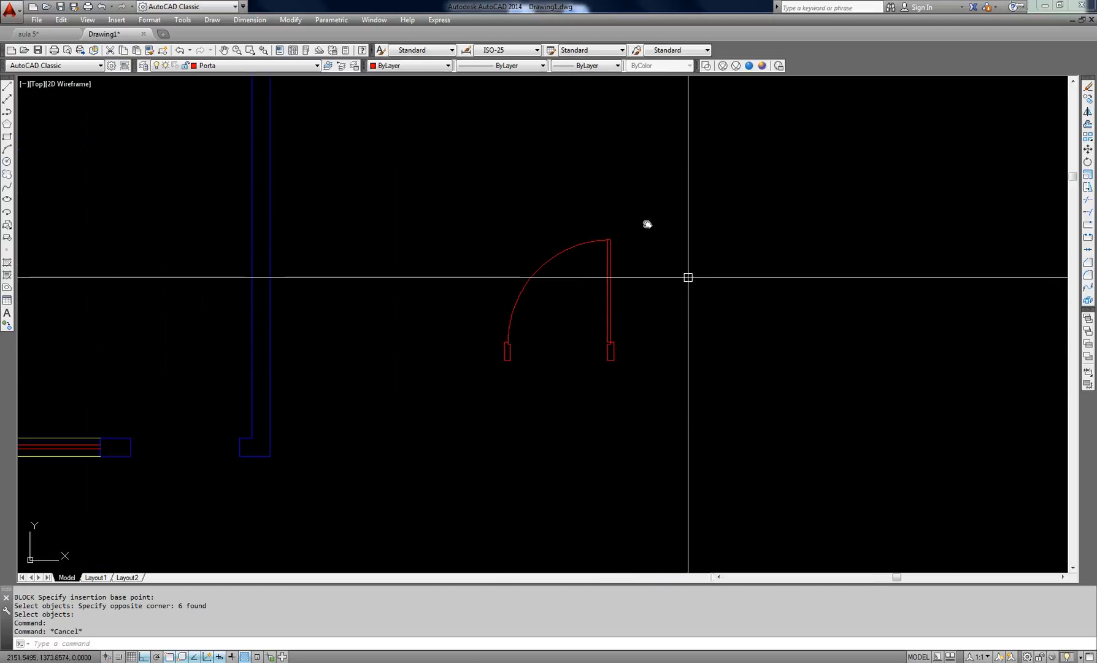
pyautogui.scroll(2, 514, 282)
pyautogui.click(700, 257)
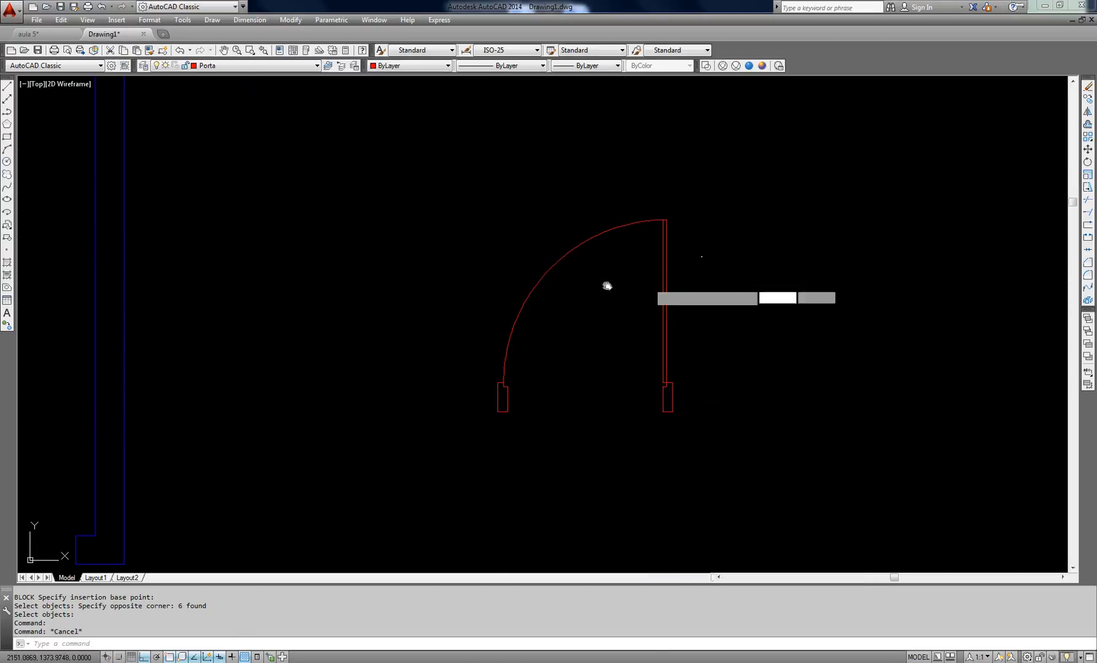
pyautogui.click(606, 287)
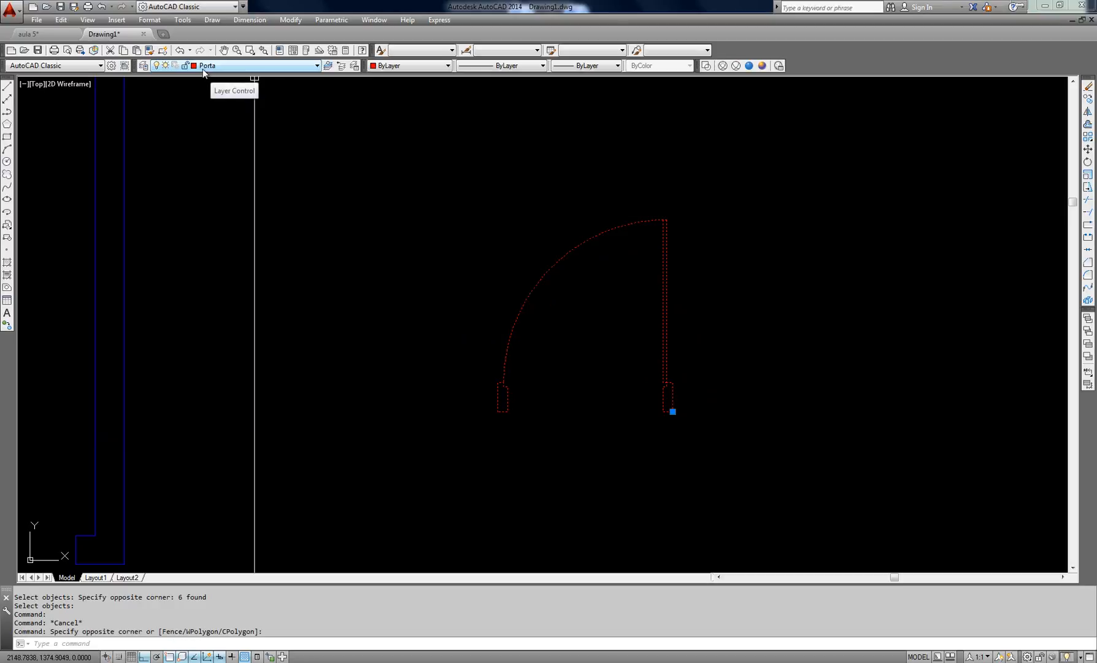
pyautogui.scroll(-4, 665, 339)
pyautogui.moveTo(665, 338); pyautogui.dragTo(727, 326, button='middle')
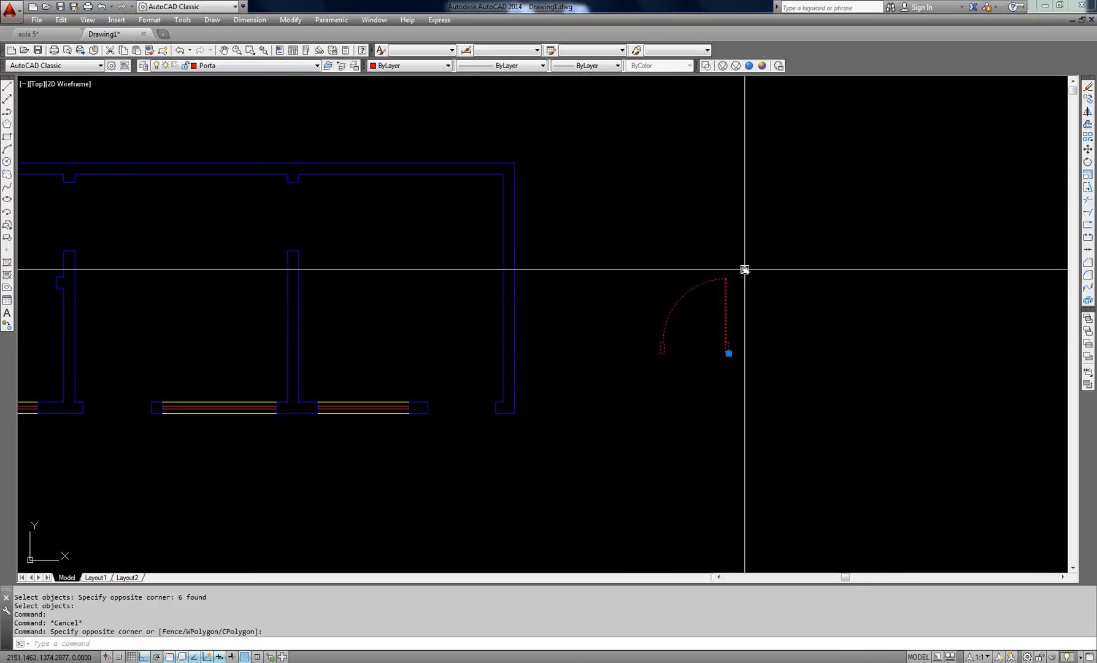
# Clear the door block selection and make Porta the current layer.
pyautogui.press('Escape')
pyautogui.click(259, 66)
pyautogui.click(253, 114)
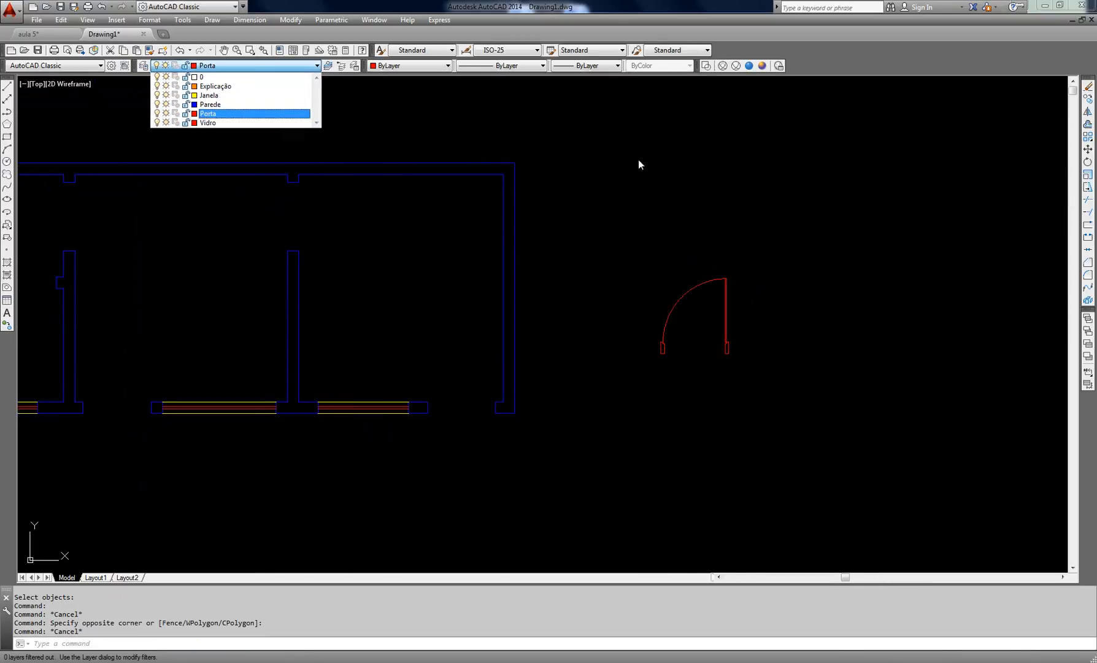
# Assign the door block to the Vidro layer.
pyautogui.click(820, 205)
pyautogui.click(647, 355)
pyautogui.click(264, 65)
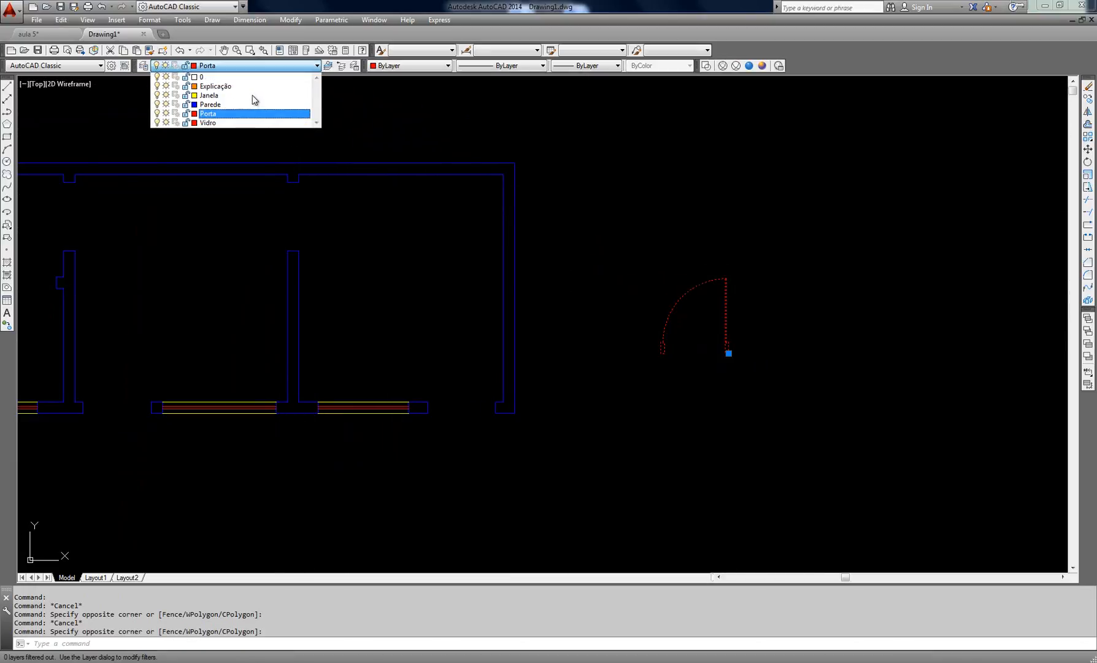
pyautogui.click(253, 121)
pyautogui.press('Escape')
# Reselect the door block and assign it to the Porta layer.
pyautogui.scroll(4, 769, 304)
pyautogui.click(768, 303)
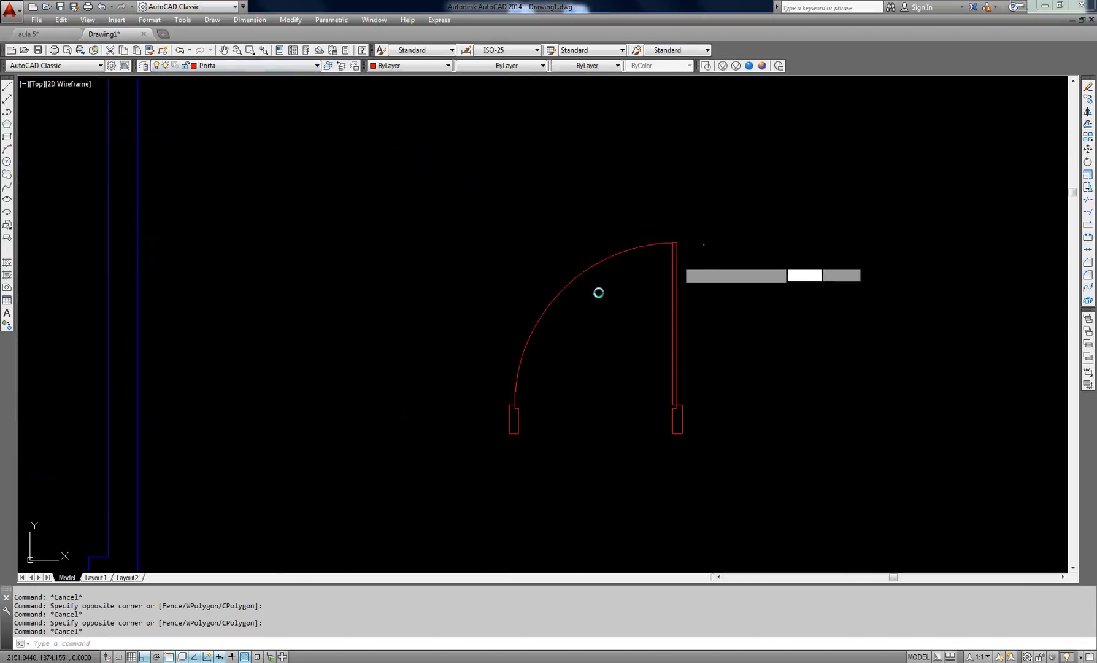
pyautogui.click(589, 319)
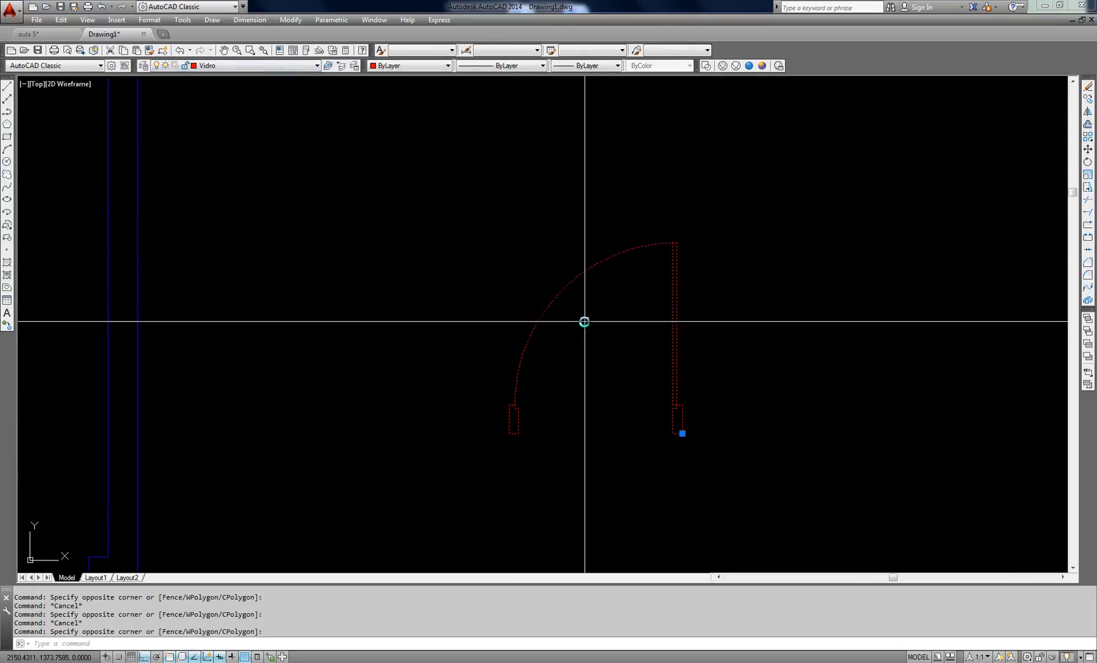
pyautogui.click(266, 65)
pyautogui.click(207, 114)
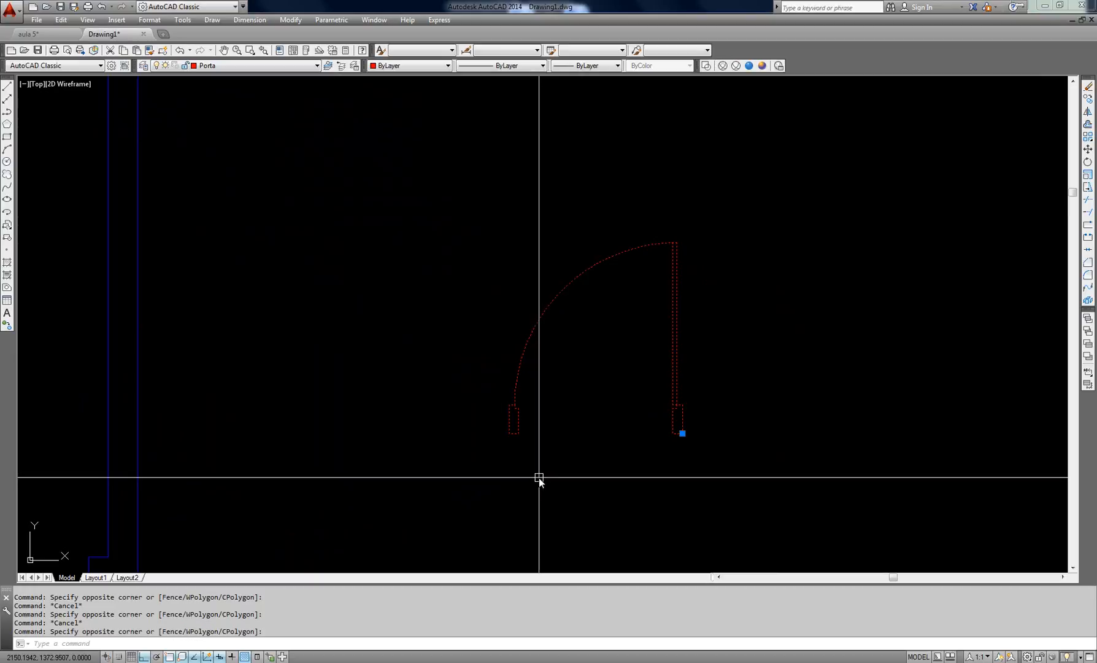
pyautogui.press('Escape')
# Examine the door openings along the floor plan's walls.
pyautogui.moveTo(504, 396)
pyautogui.mouseDown(button='middle')
pyautogui.moveTo(702, 345)
pyautogui.moveTo(764, 358)
pyautogui.mouseUp(button='middle')
pyautogui.scroll(-3, 702, 345)
pyautogui.scroll(-2, 869, 362)
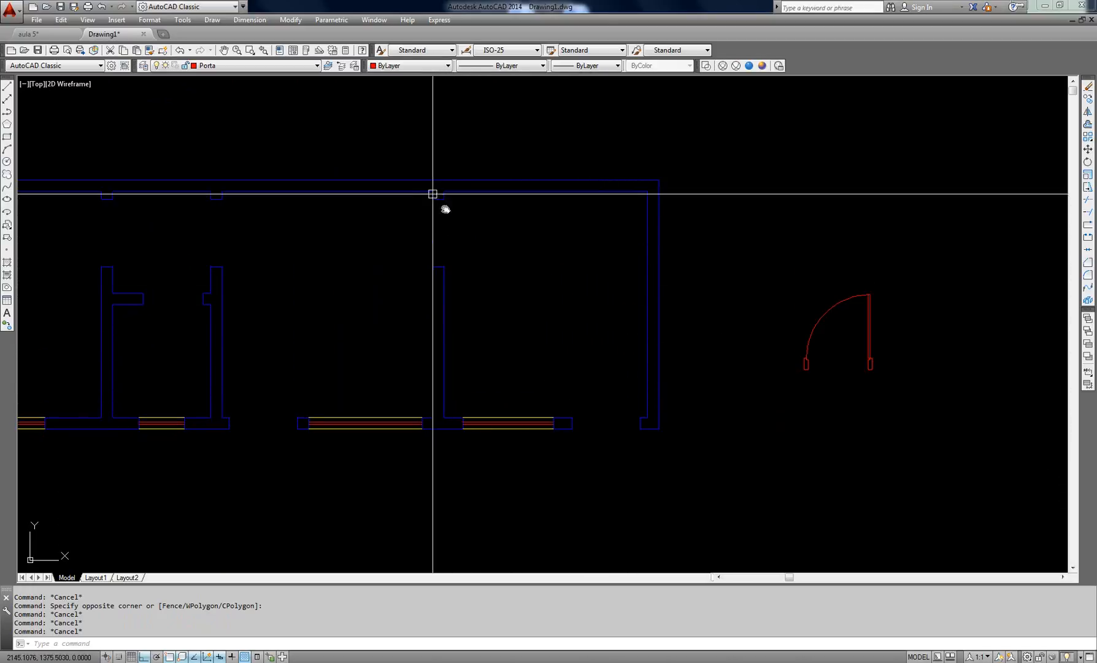
pyautogui.moveTo(421, 240); pyautogui.dragTo(551, 240, button='middle')
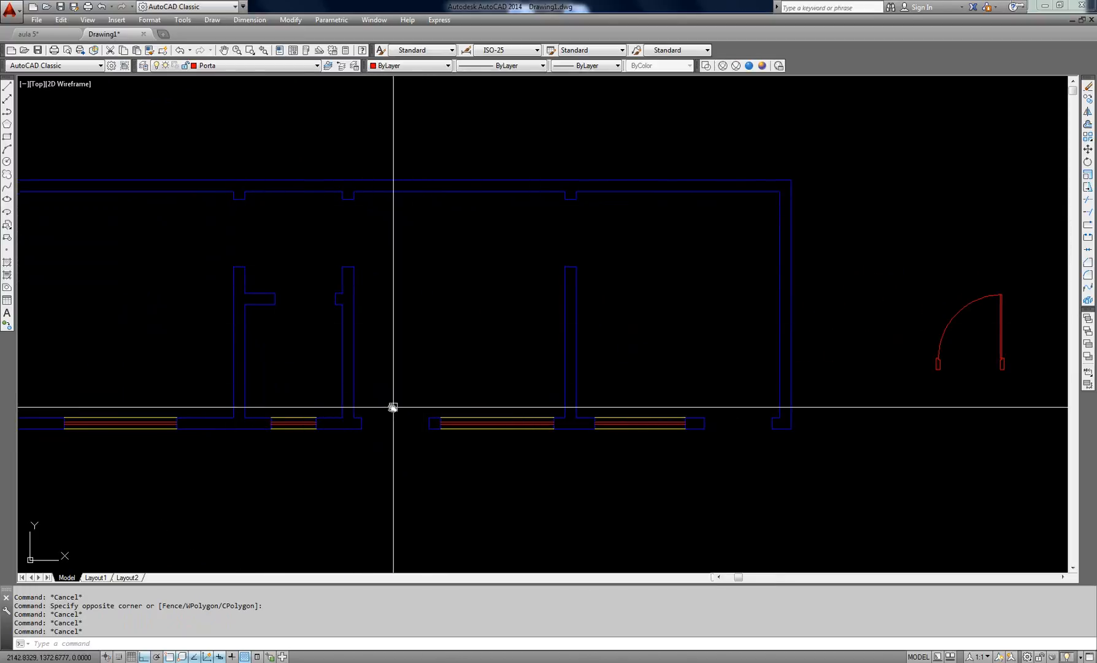
pyautogui.moveTo(611, 411); pyautogui.dragTo(656, 409, button='middle')
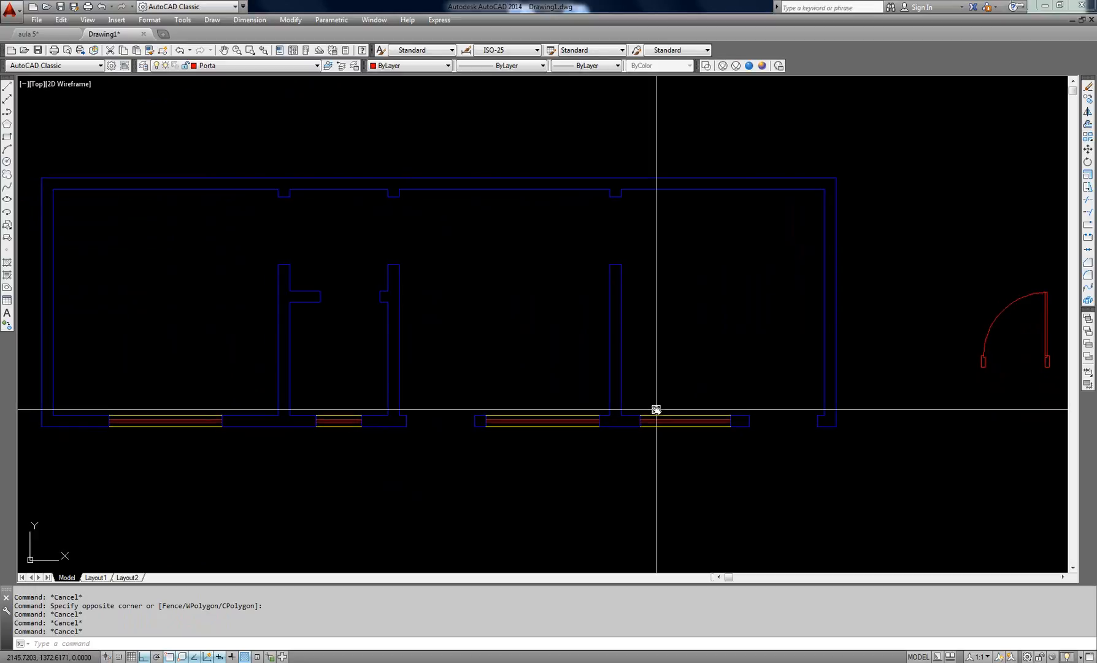
pyautogui.moveTo(717, 374); pyautogui.dragTo(387, 370, button='middle')
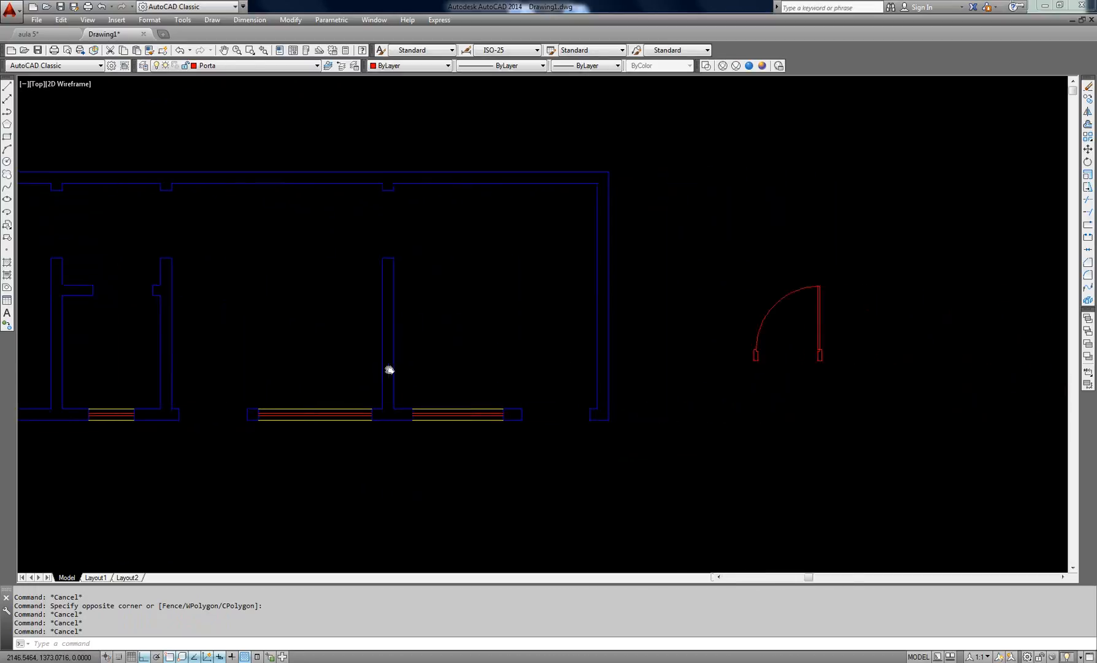
# Move the door block by its right jamb's lower-right corner to the right lower corner of the exterior wall opening at the plan's right end.
pyautogui.scroll(2, 693, 335)
pyautogui.scroll(2, 693, 336)
pyautogui.write('m')
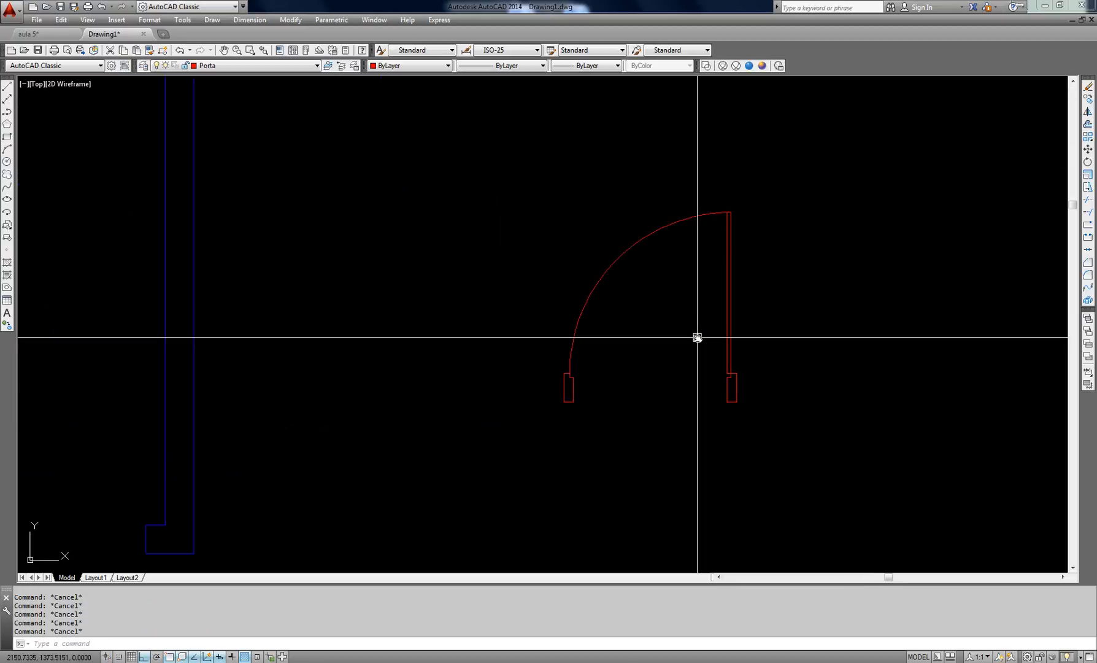
pyautogui.press('Return')
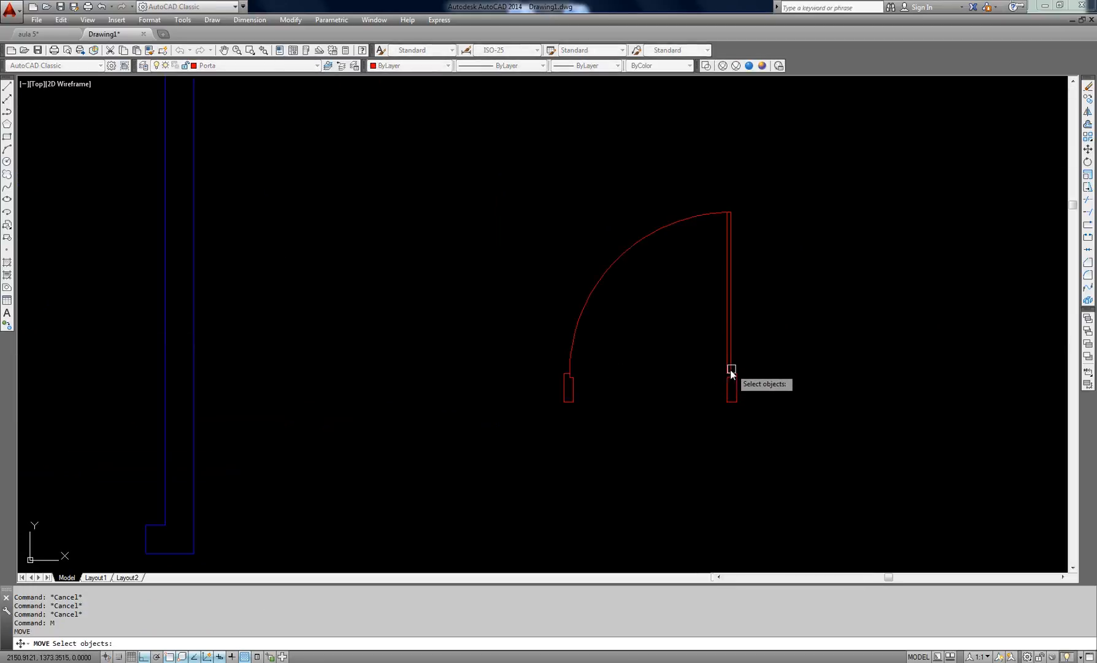
pyautogui.click(729, 369)
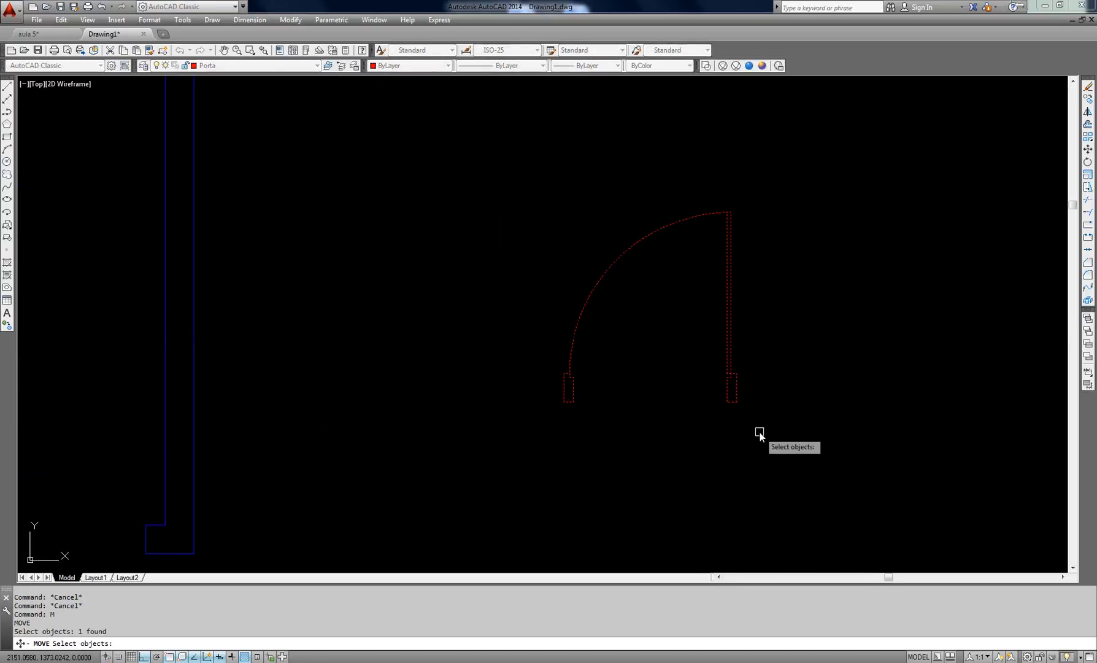
pyautogui.press('Return')
pyautogui.moveTo(759, 432); pyautogui.dragTo(834, 376, button='middle')
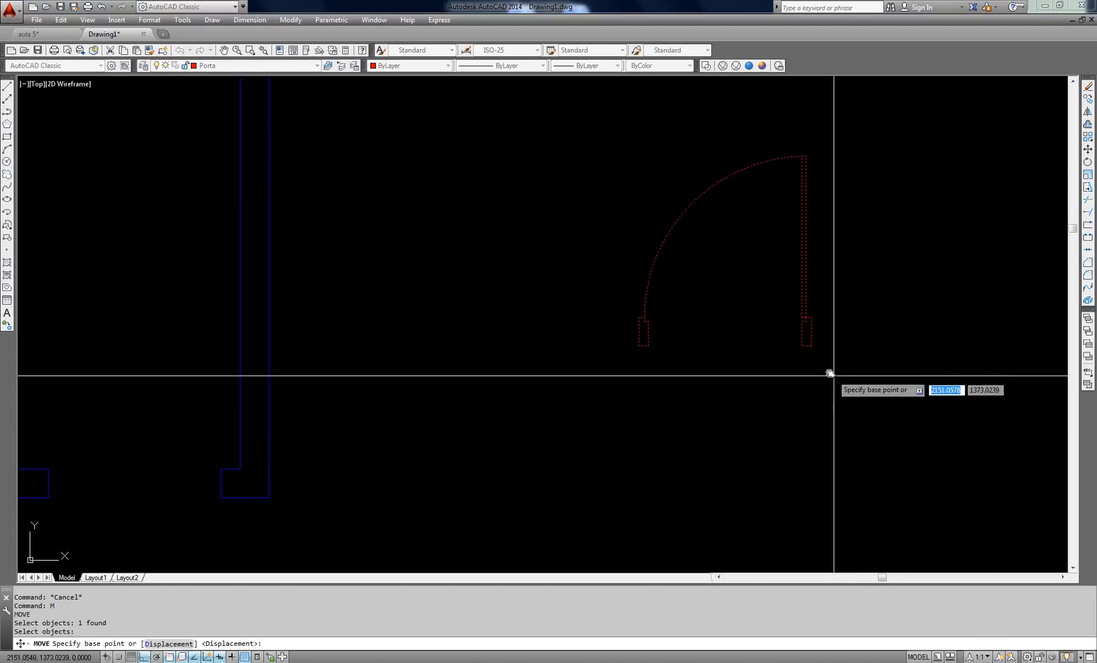
pyautogui.scroll(2, 833, 374)
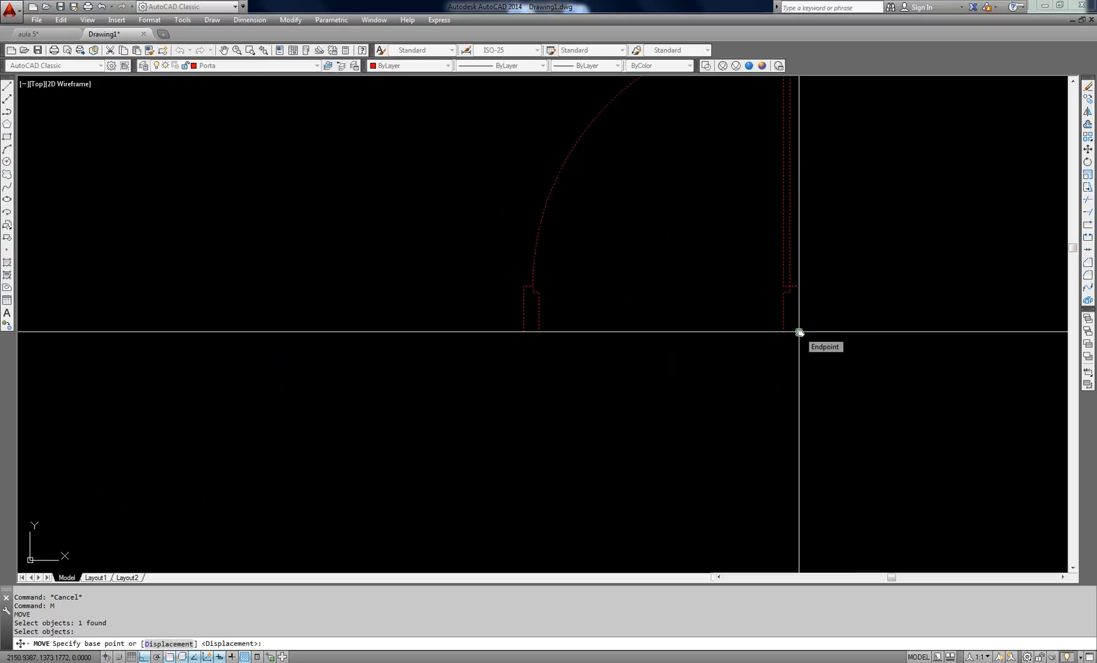
pyautogui.scroll(-2, 799, 332)
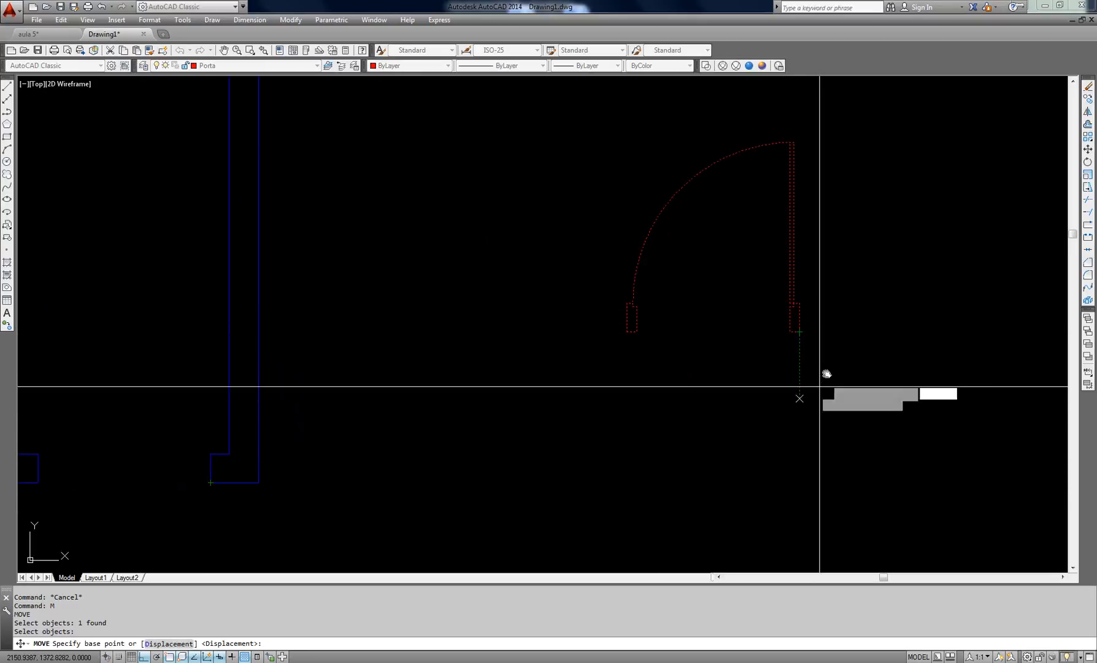
pyautogui.click(799, 332)
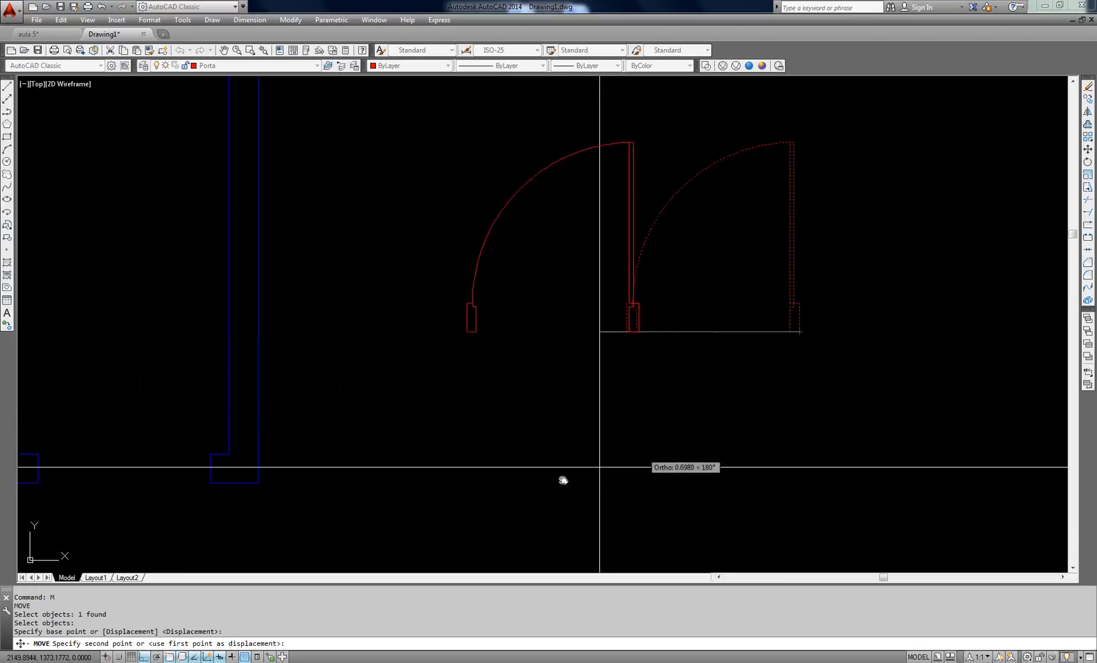
pyautogui.click(208, 482)
# Check how the door block's jambs, leaf and swing arc fit into the opening of the lower exterior wall.
pyautogui.moveTo(516, 438); pyautogui.dragTo(756, 421, button='middle')
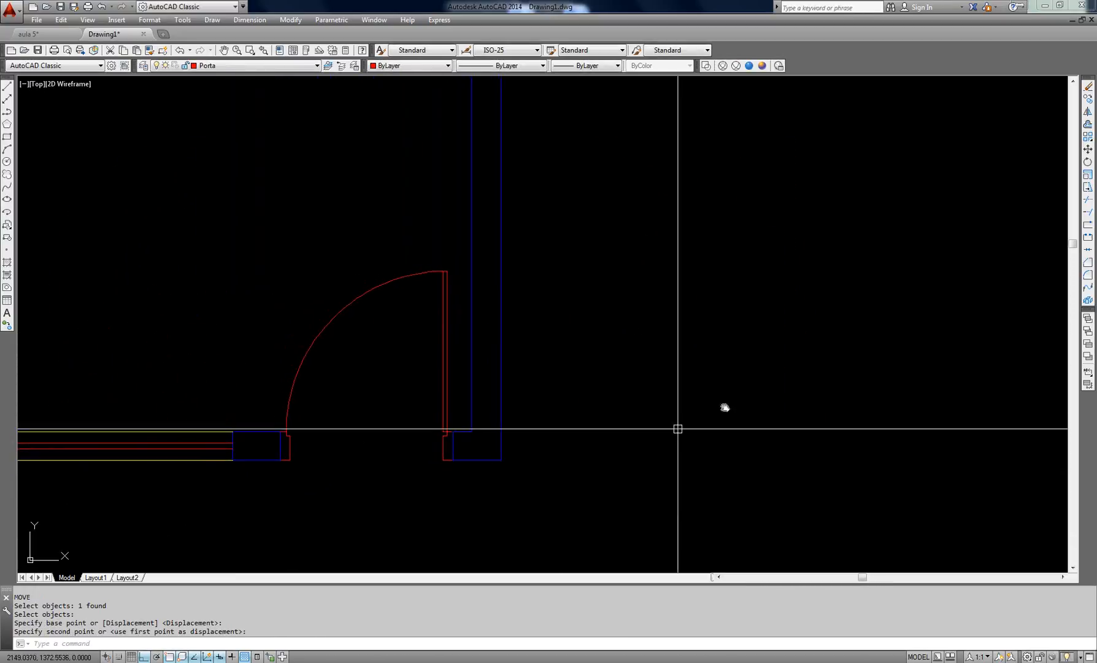
pyautogui.moveTo(484, 459); pyautogui.dragTo(635, 466, button='middle')
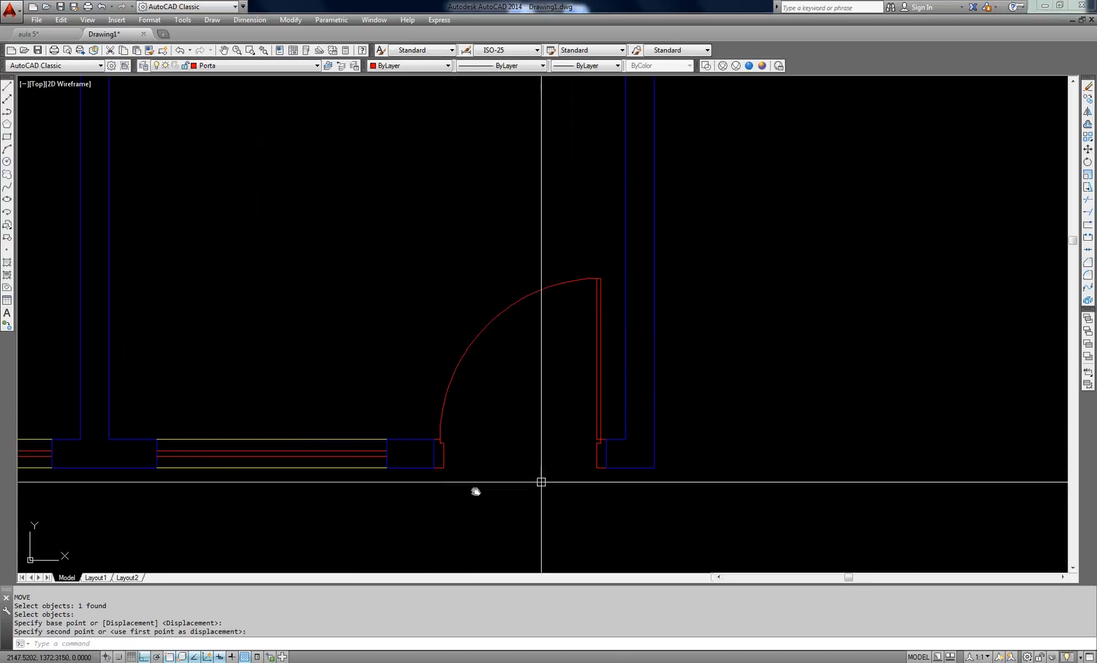
pyautogui.scroll(2, 436, 459)
pyautogui.moveTo(700, 431); pyautogui.dragTo(636, 460, button='middle')
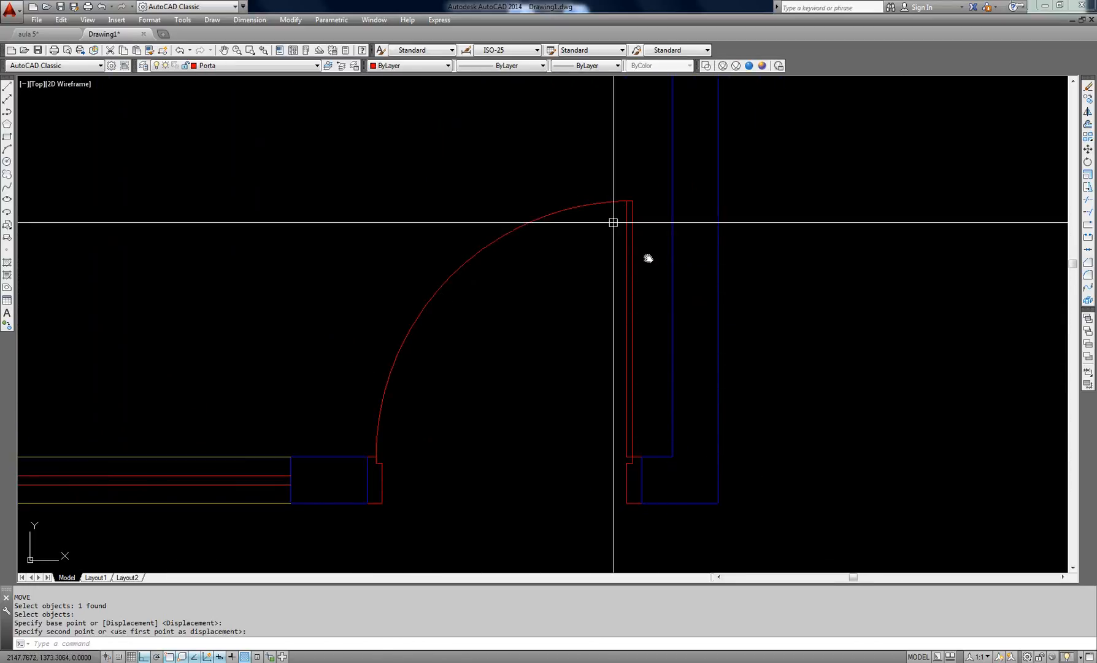
pyautogui.scroll(-2, 630, 274)
pyautogui.click(474, 381)
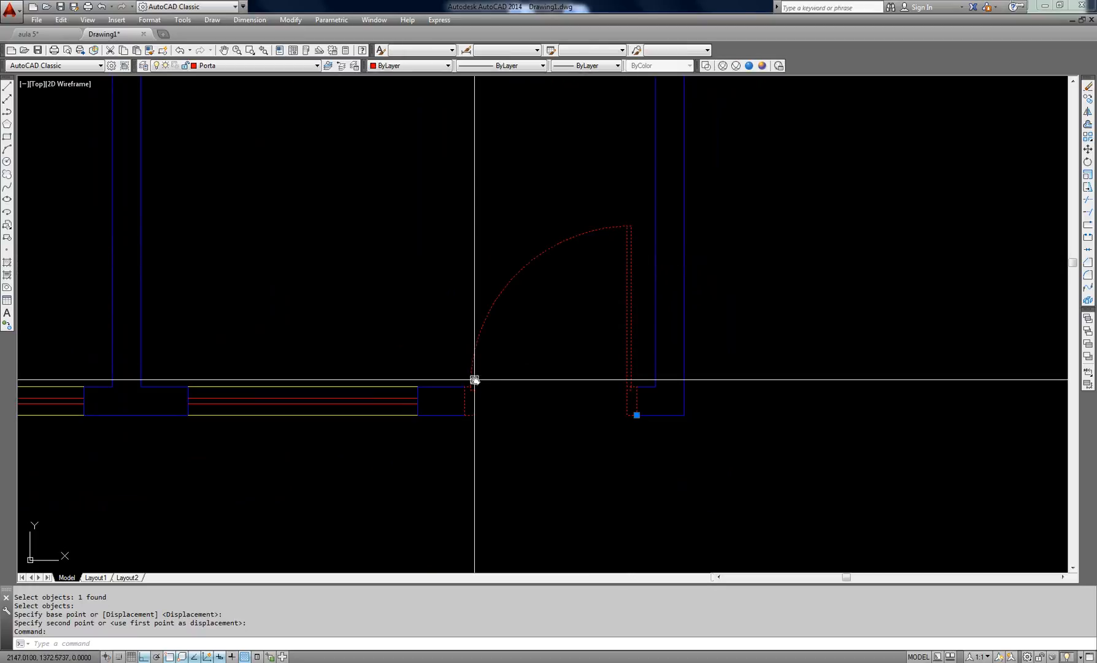
pyautogui.scroll(-2, 521, 361)
pyautogui.moveTo(564, 331)
pyautogui.mouseDown(button='middle')
pyautogui.moveTo(570, 436)
pyautogui.moveTo(774, 360)
pyautogui.moveTo(737, 421)
pyautogui.moveTo(737, 453)
pyautogui.mouseUp(button='middle')
pyautogui.press('Escape')
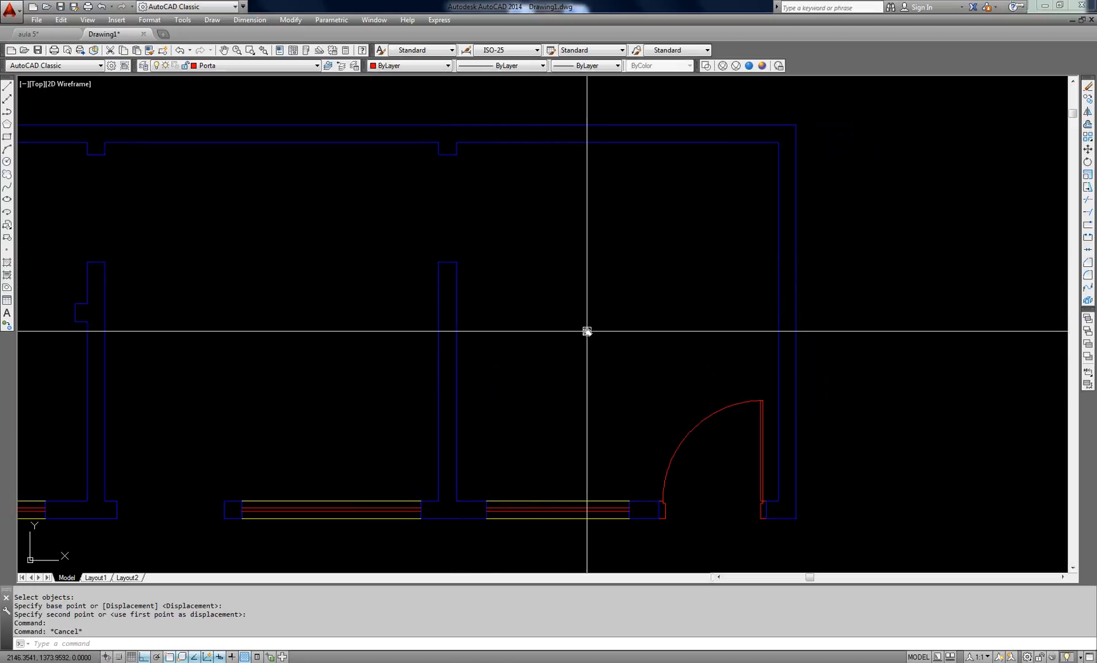
# Copy the placed door block straight up by about 4.4 units to the empty area above the plan's upper wall.
pyautogui.write('o')
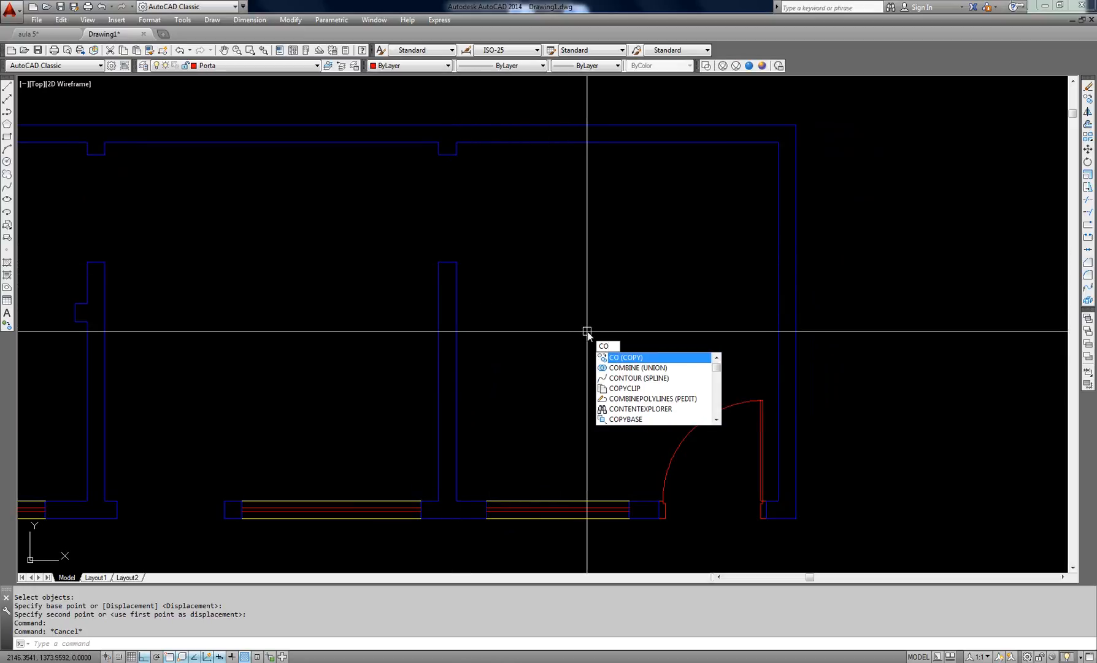
pyautogui.press('Return')
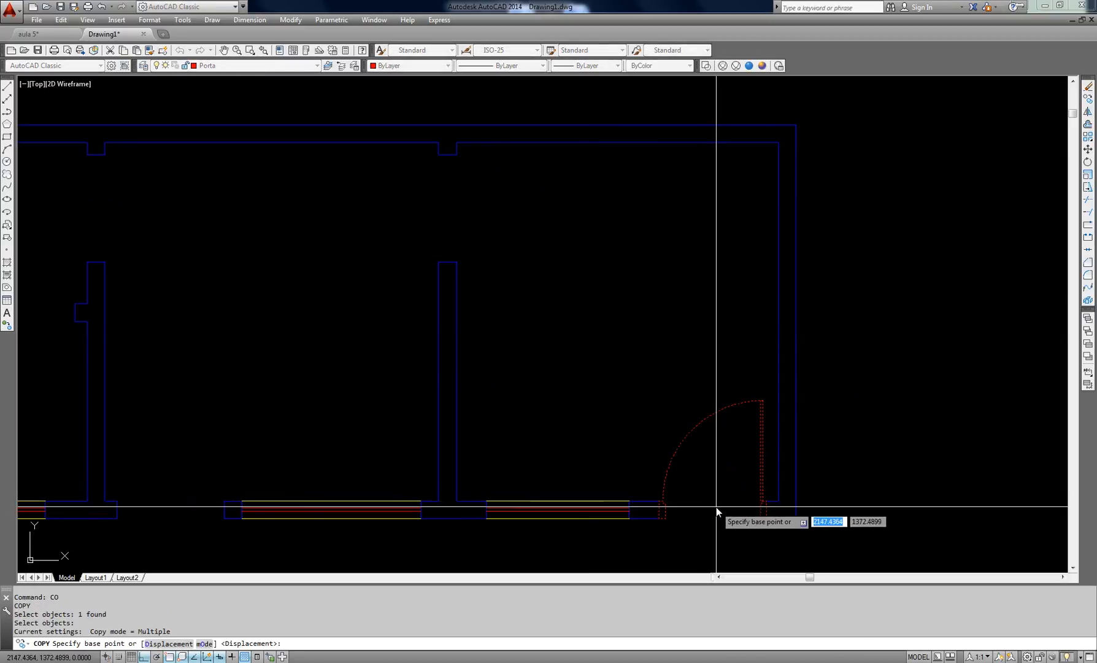
pyautogui.click(715, 507)
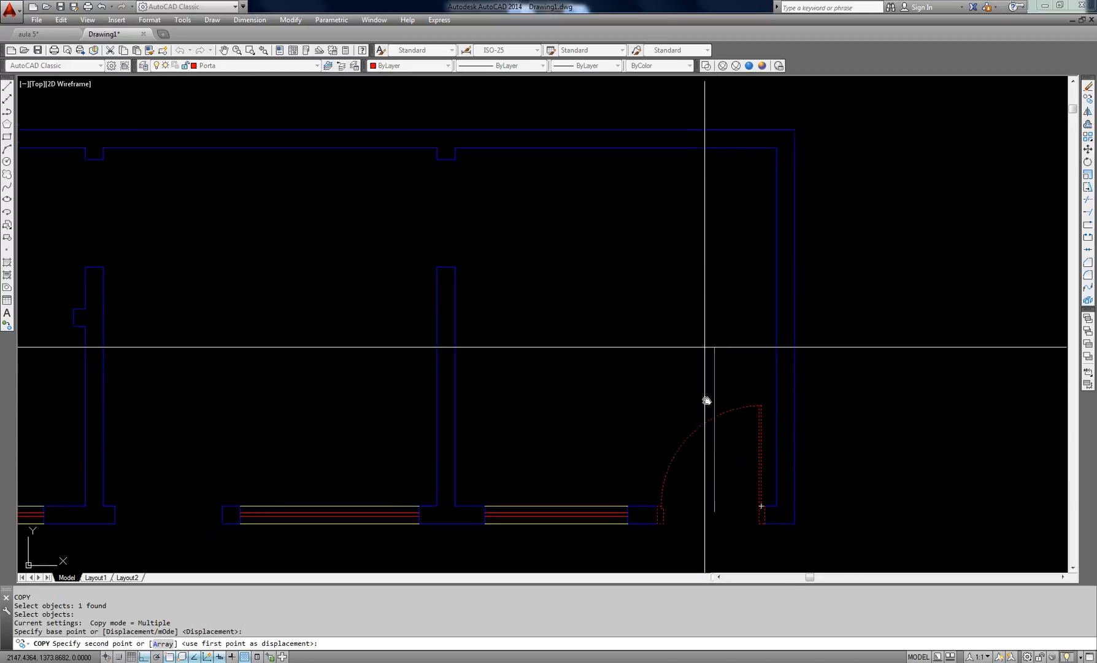
pyautogui.moveTo(705, 399); pyautogui.dragTo(722, 577, button='middle')
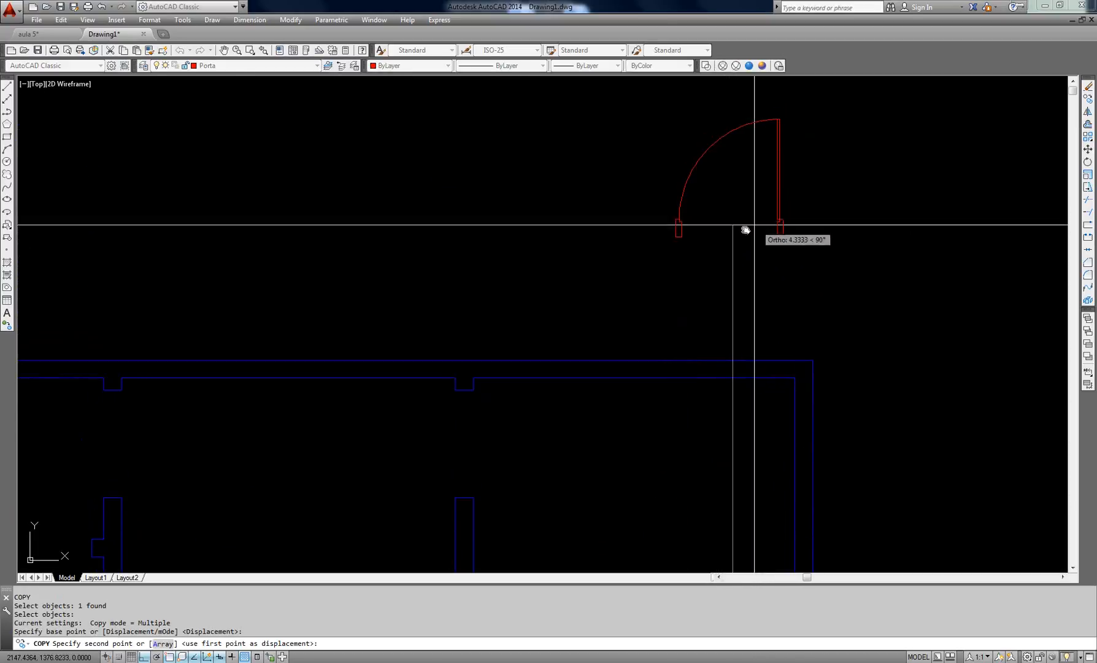
pyautogui.click(737, 218)
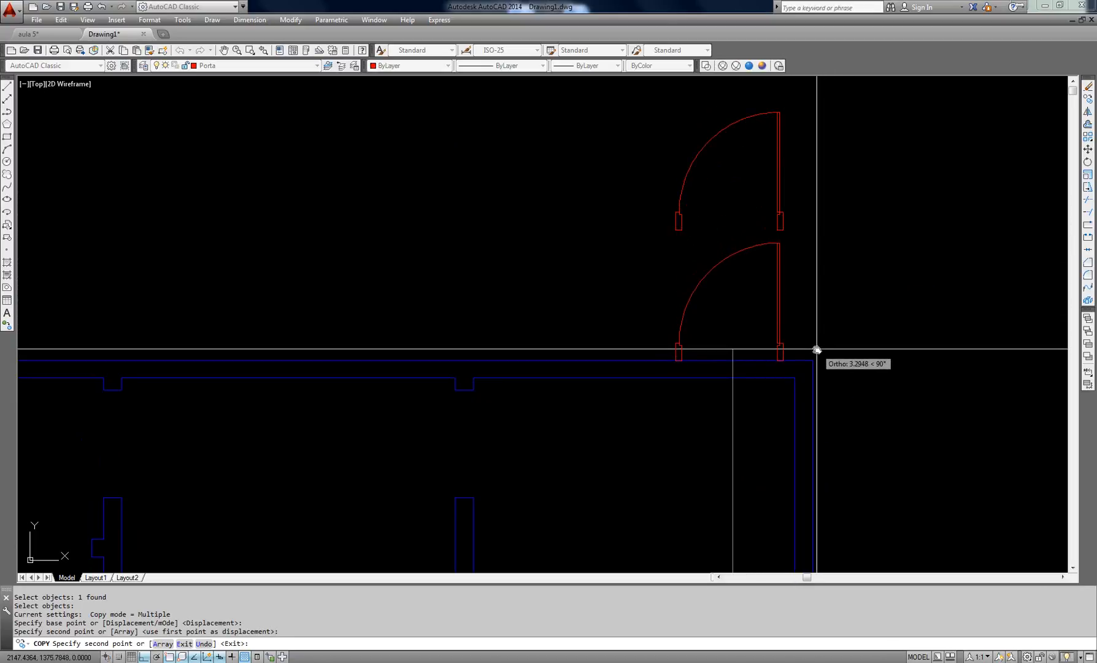
pyautogui.press('Return')
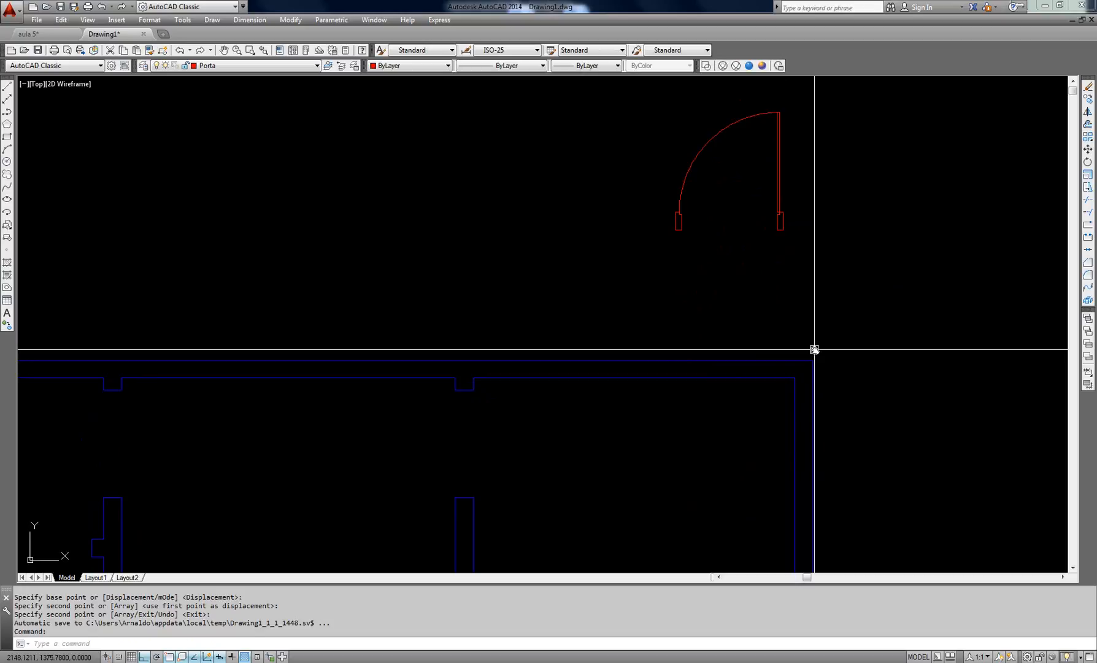
pyautogui.scroll(-2, 799, 355)
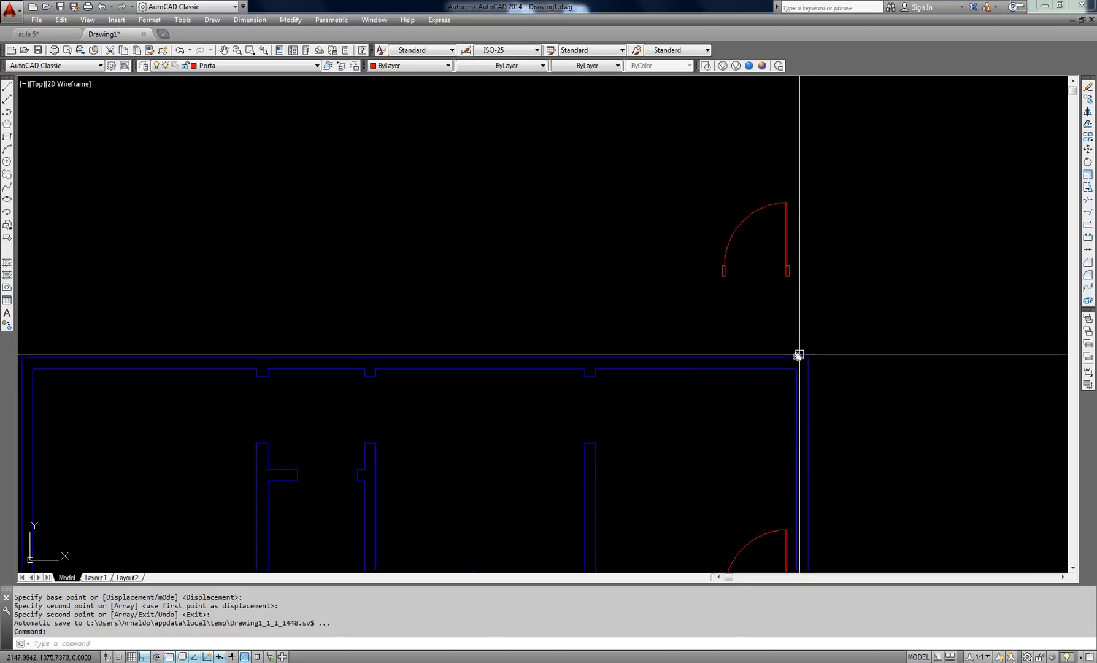
pyautogui.scroll(2, 747, 367)
pyautogui.moveTo(746, 368); pyautogui.dragTo(650, 334, button='middle')
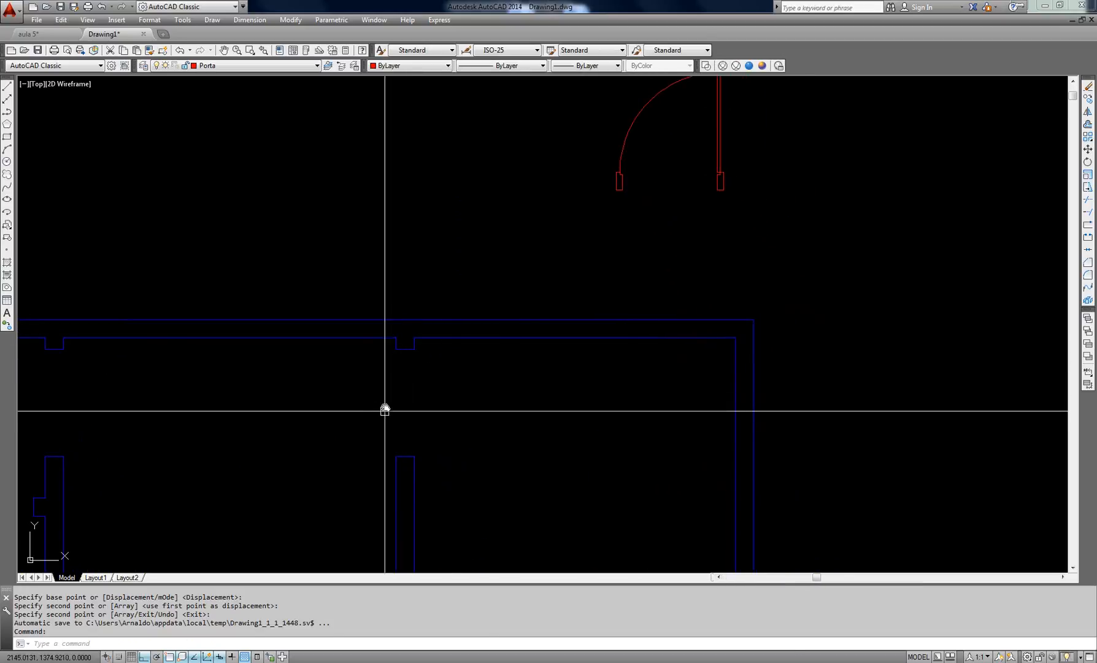
pyautogui.moveTo(511, 348); pyautogui.dragTo(464, 387, button='middle')
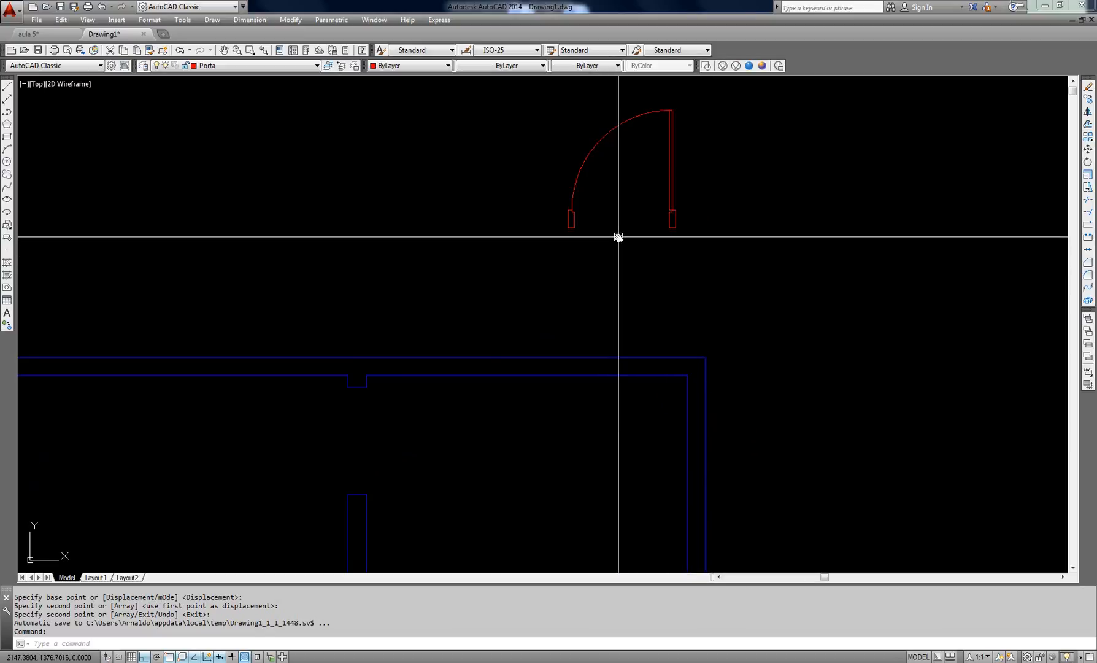
pyautogui.write('o')
pyautogui.press('Return')
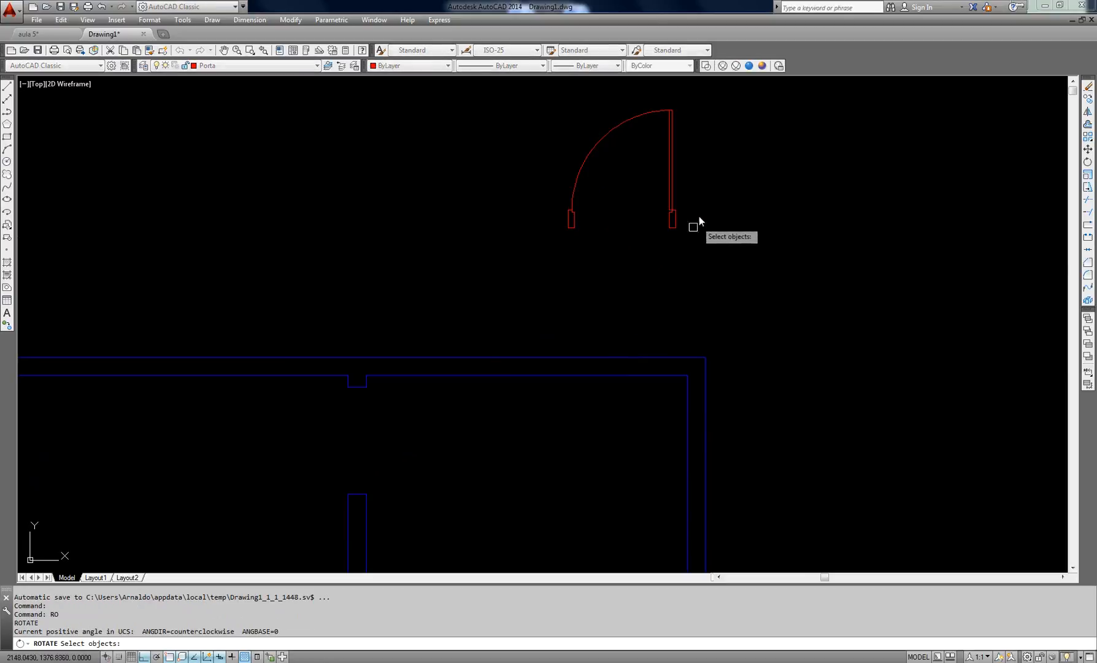
pyautogui.click(646, 248)
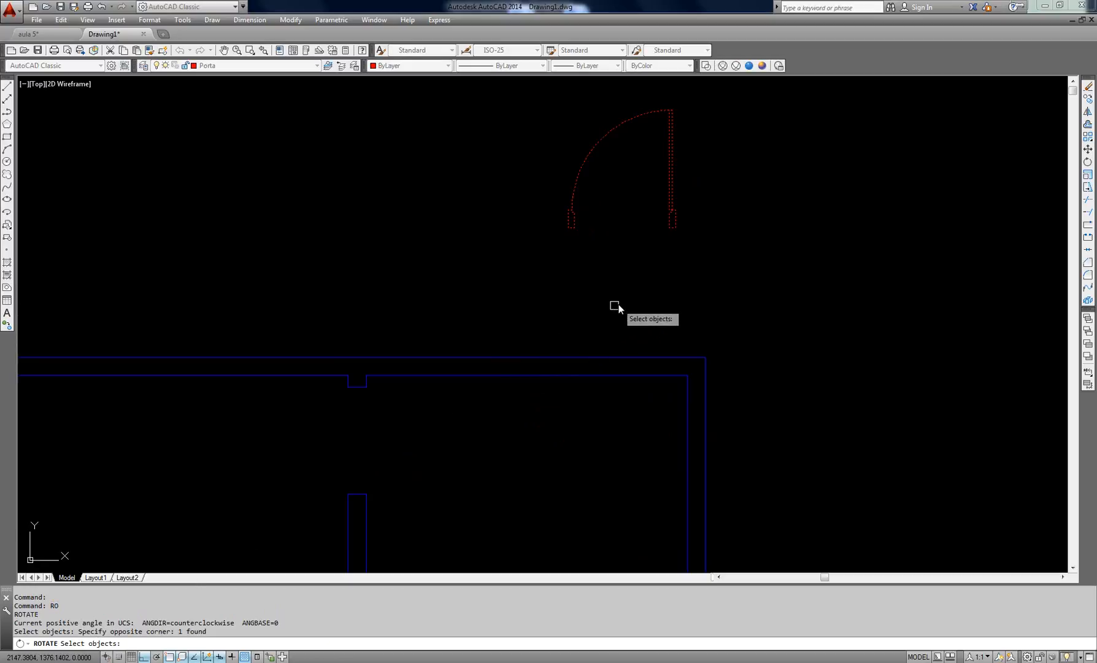
pyautogui.press('Escape')
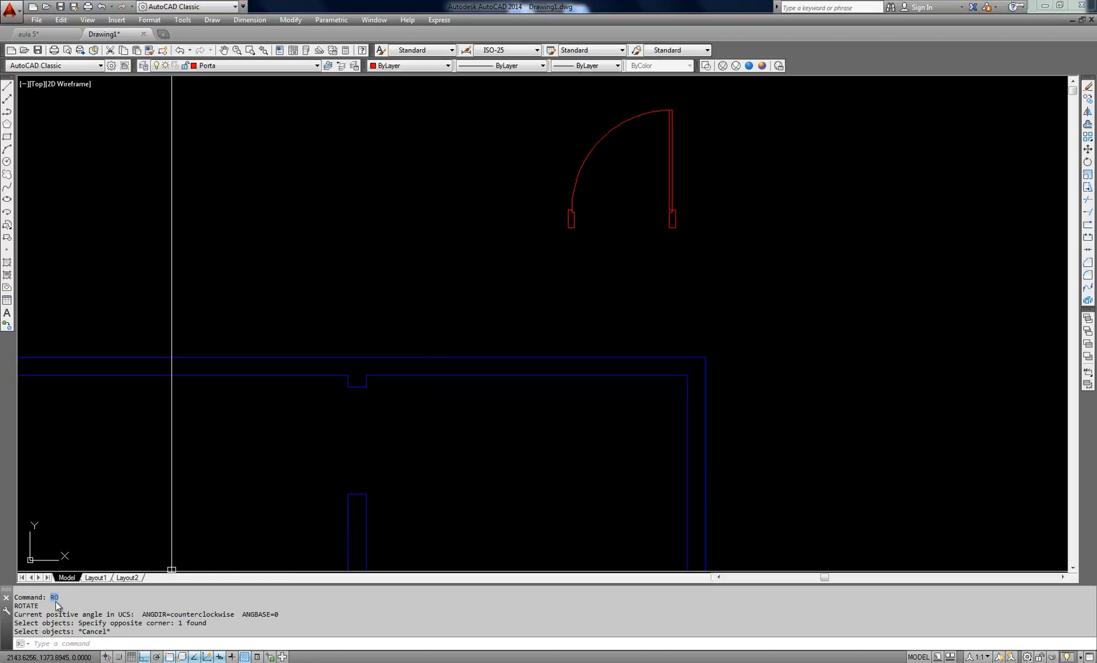
pyautogui.press('Escape')
pyautogui.press('Escape')
# Rotate the door copy above the plan by 180° about a point just below and between its jambs.
pyautogui.write('RO')
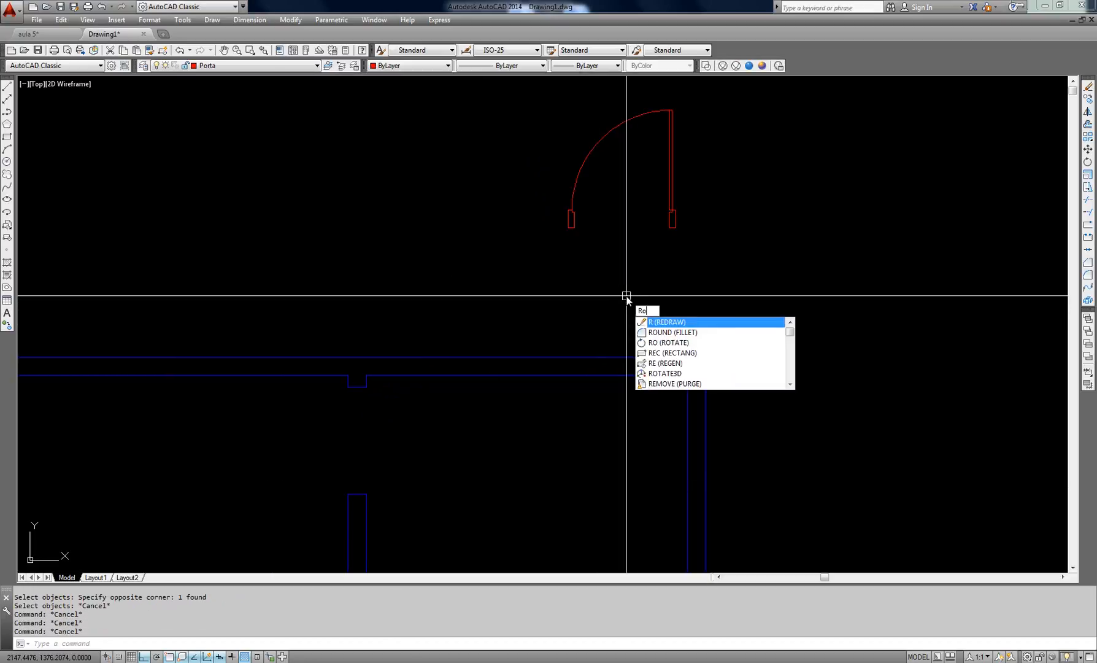
pyautogui.press('Return')
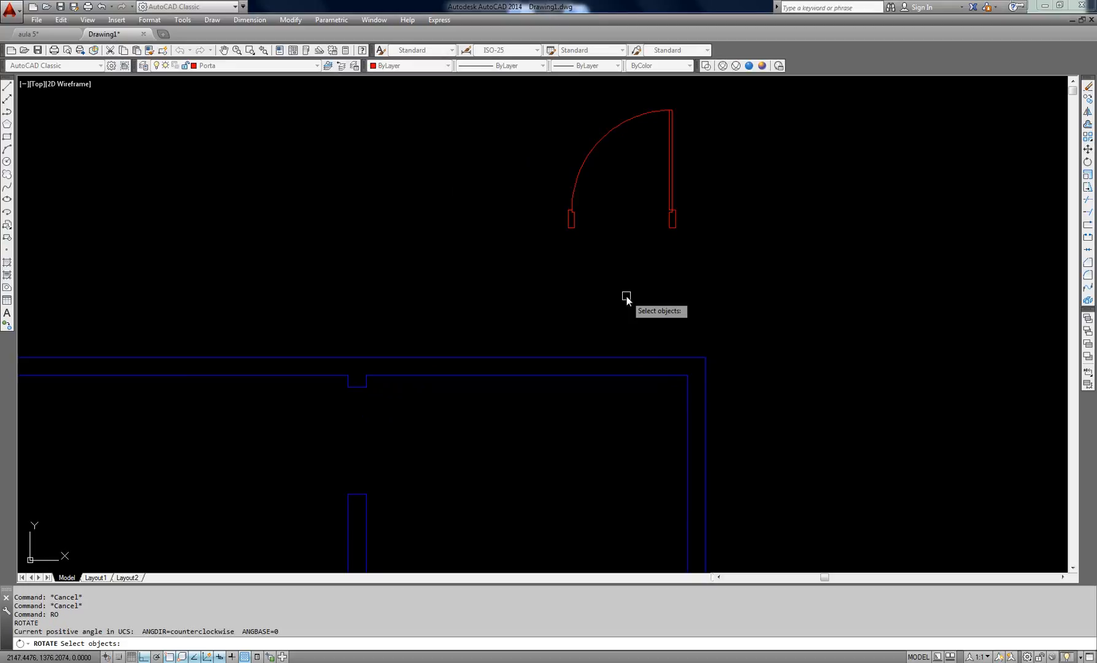
pyautogui.click(714, 286)
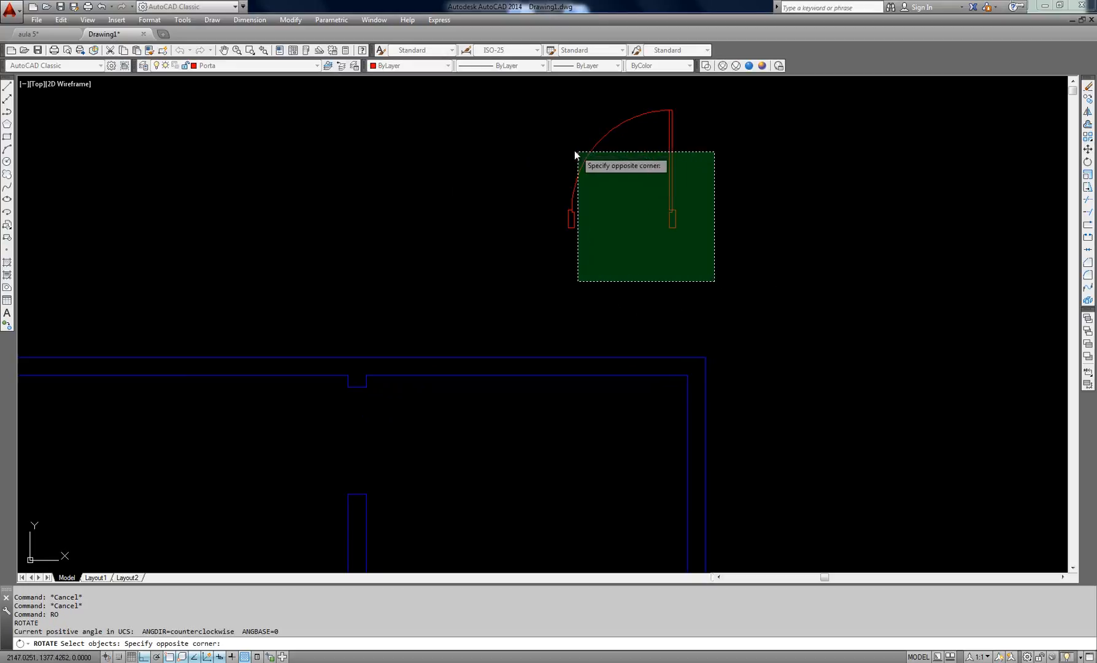
pyautogui.click(535, 136)
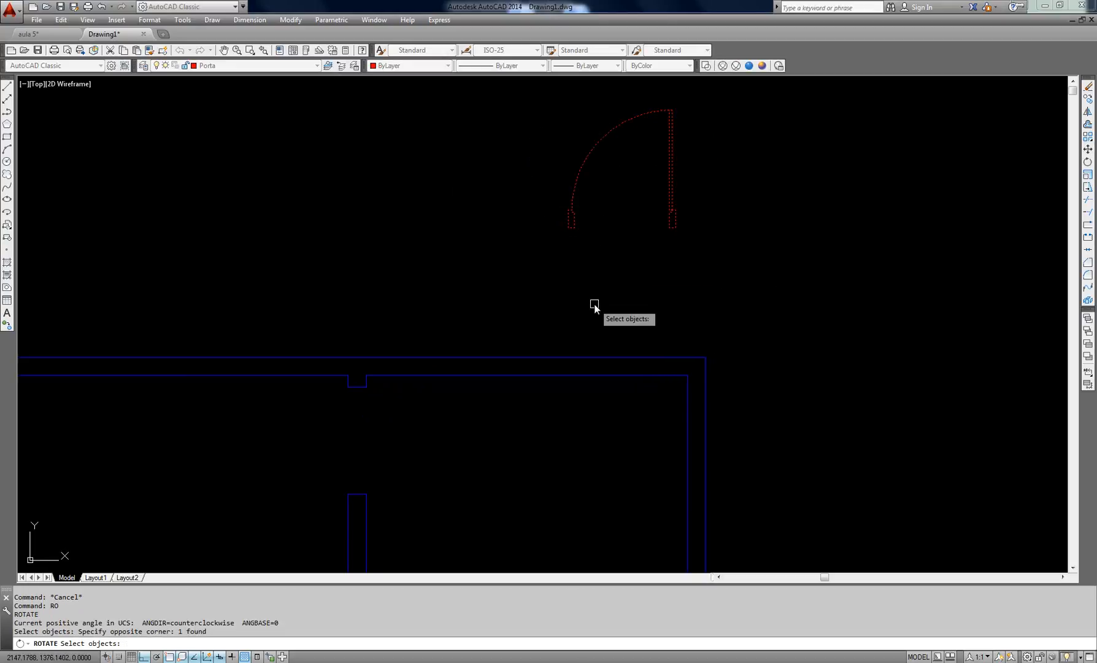
pyautogui.press('Return')
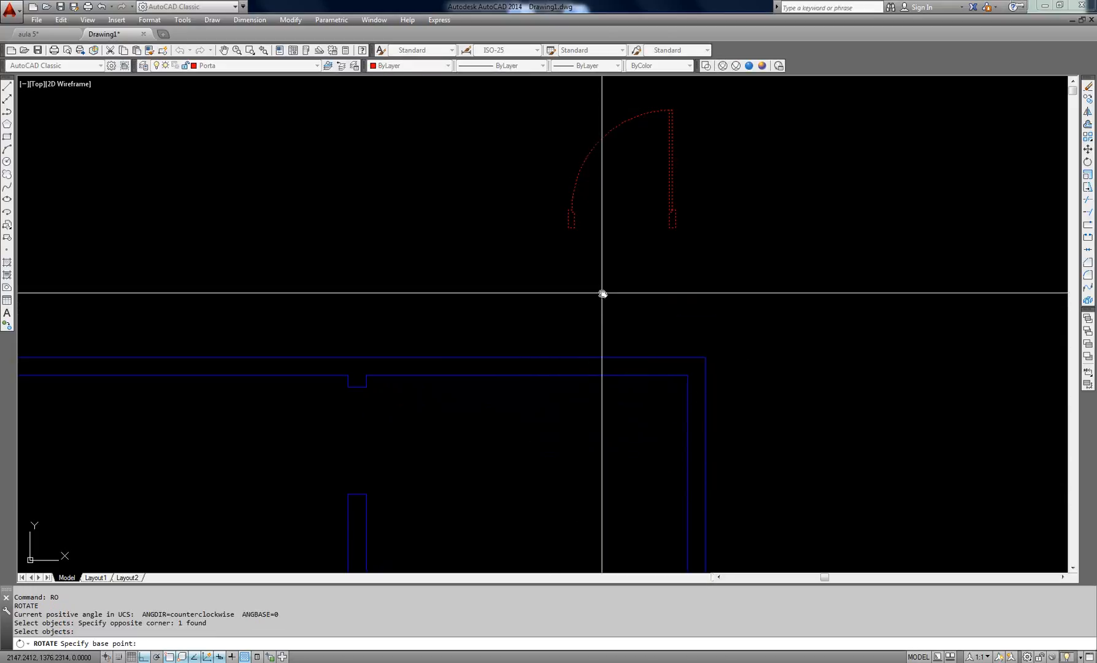
pyautogui.moveTo(603, 294)
pyautogui.mouseDown(button='middle')
pyautogui.moveTo(569, 335)
pyautogui.moveTo(548, 300)
pyautogui.mouseUp(button='middle')
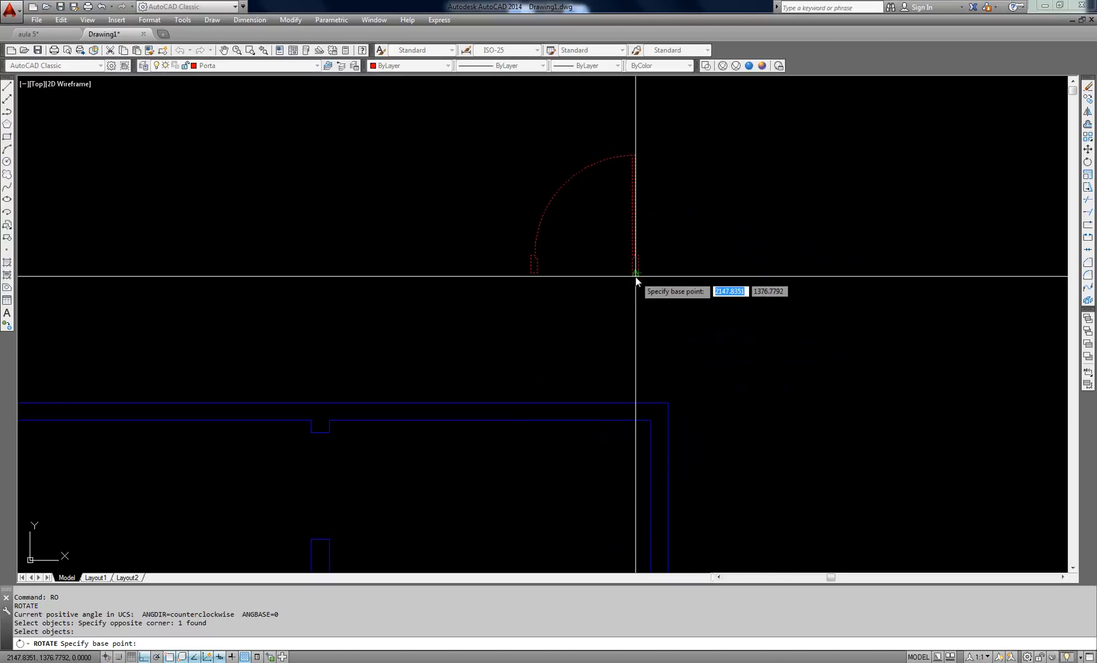
pyautogui.scroll(4, 635, 353)
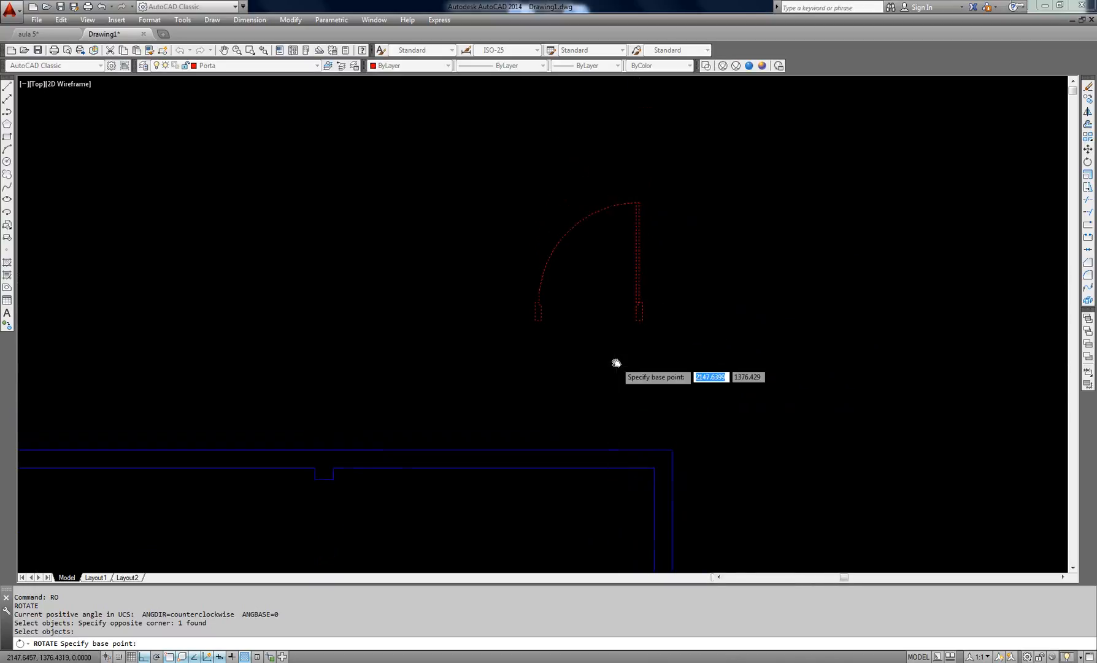
pyautogui.moveTo(617, 362)
pyautogui.mouseDown(button='middle')
pyautogui.moveTo(616, 405)
pyautogui.moveTo(582, 340)
pyautogui.mouseUp(button='middle')
pyautogui.scroll(-2, 604, 383)
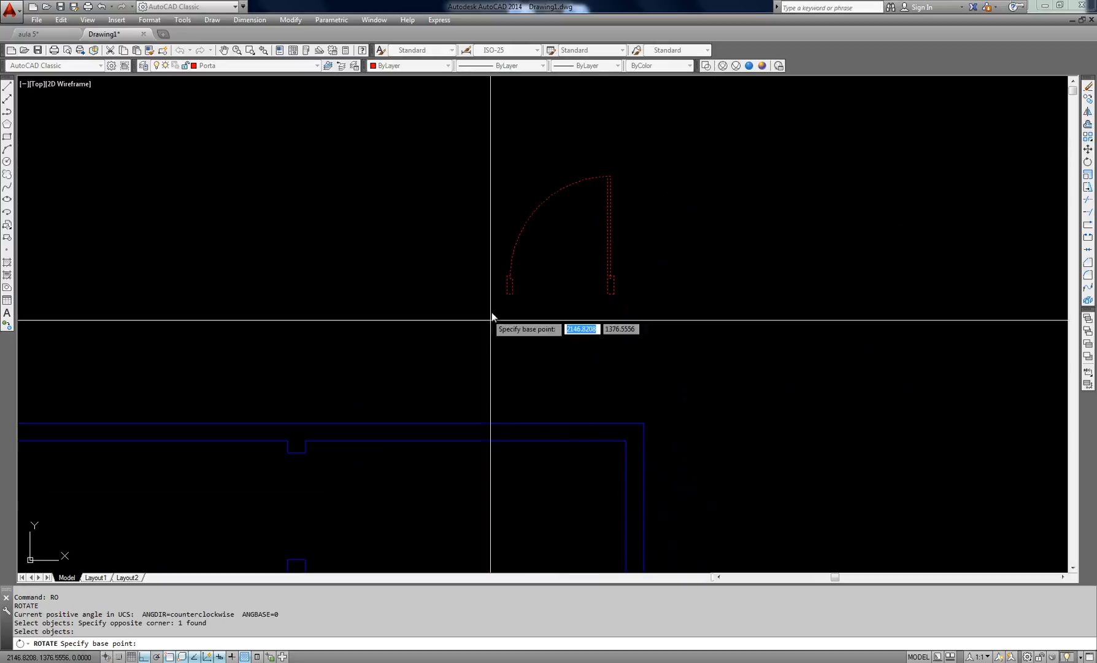
pyautogui.click(562, 311)
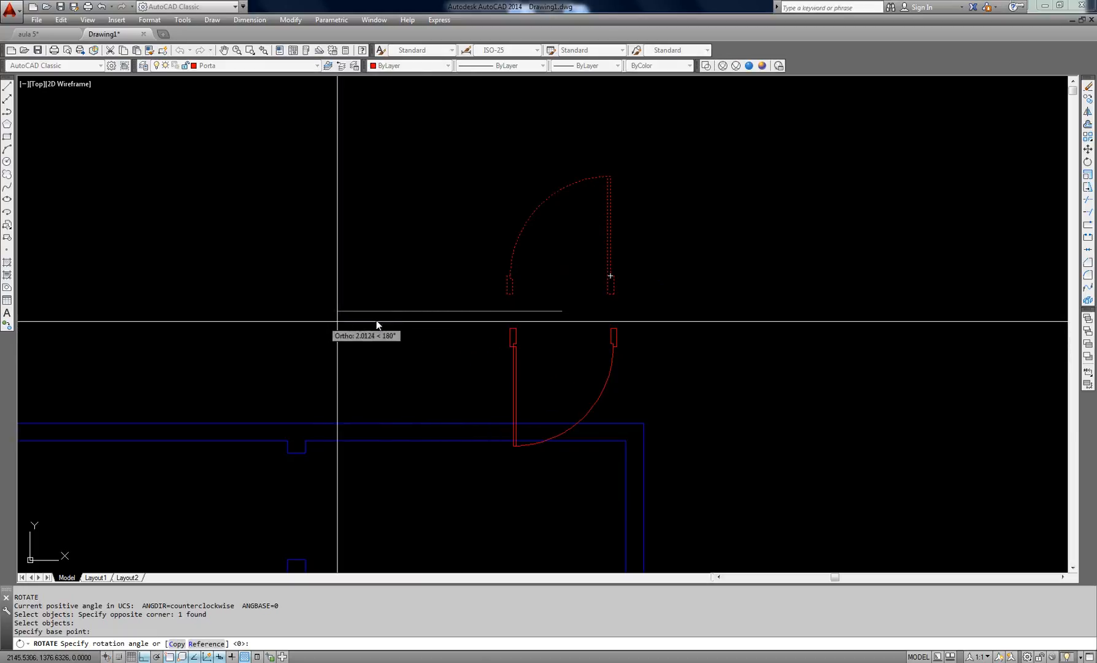
pyautogui.click(354, 306)
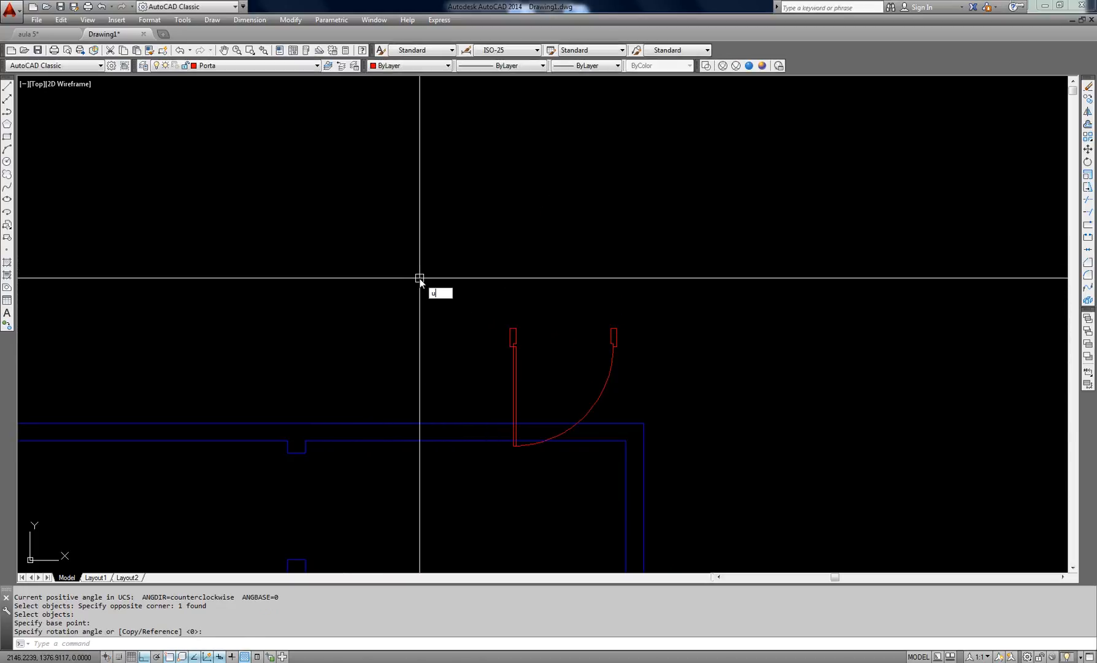
# Undo the 180° rotation of the door copy.
pyautogui.press('Return')
pyautogui.press('Escape')
pyautogui.press('Escape')
# Rotate the door copy to a free oblique angle about a point just below its jambs, with ortho switched off.
pyautogui.write('r')
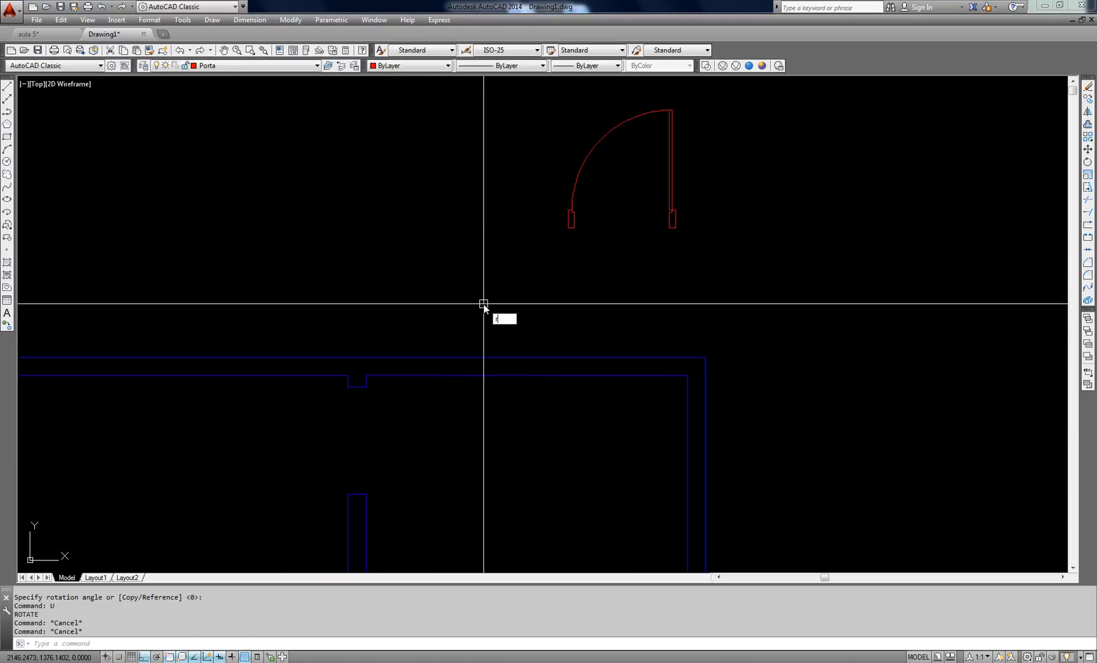
pyautogui.write('o')
pyautogui.press('Return')
pyautogui.click(782, 196)
pyautogui.click(645, 211)
pyautogui.press('Return')
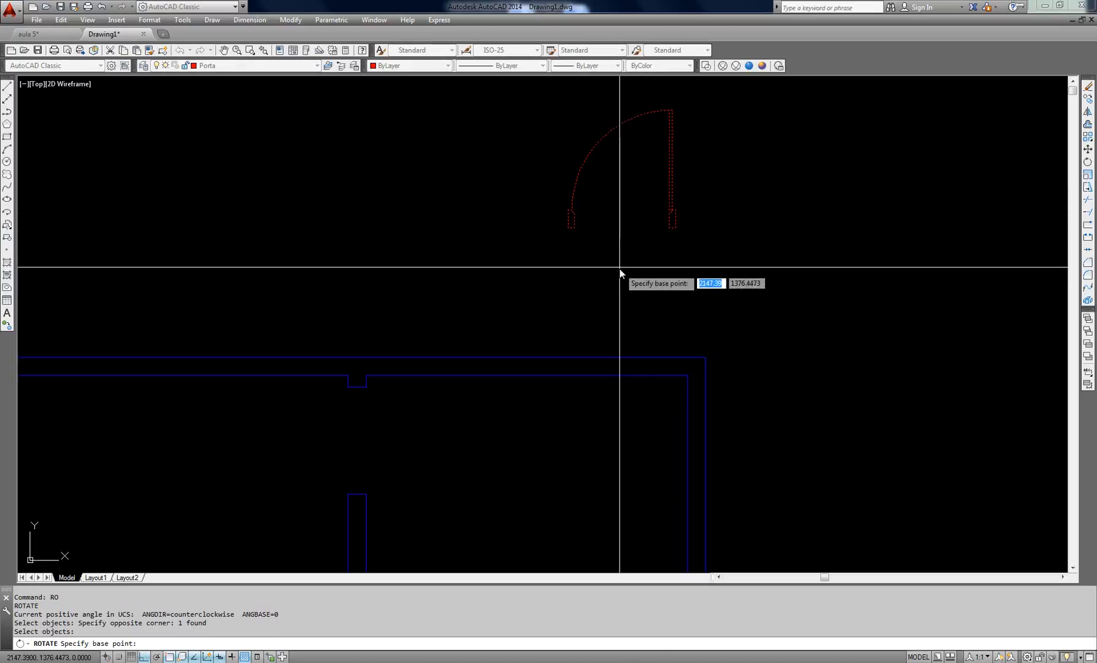
pyautogui.click(620, 267)
pyautogui.scroll(-2, 584, 279)
pyautogui.moveTo(572, 284); pyautogui.dragTo(465, 335, button='middle')
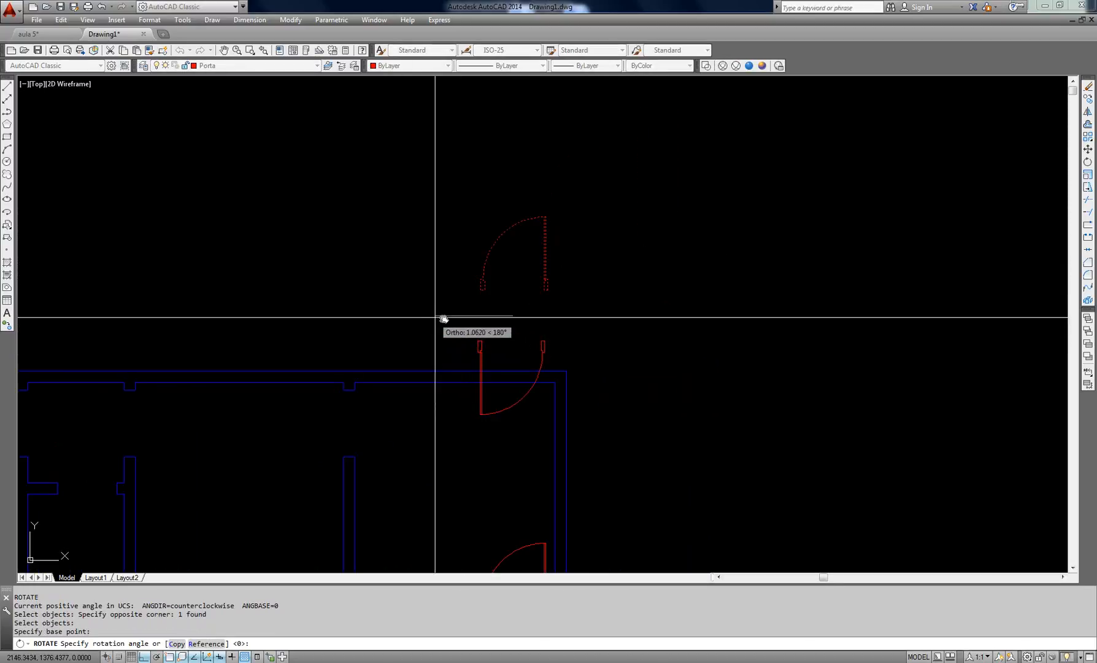
pyautogui.scroll(2, 443, 319)
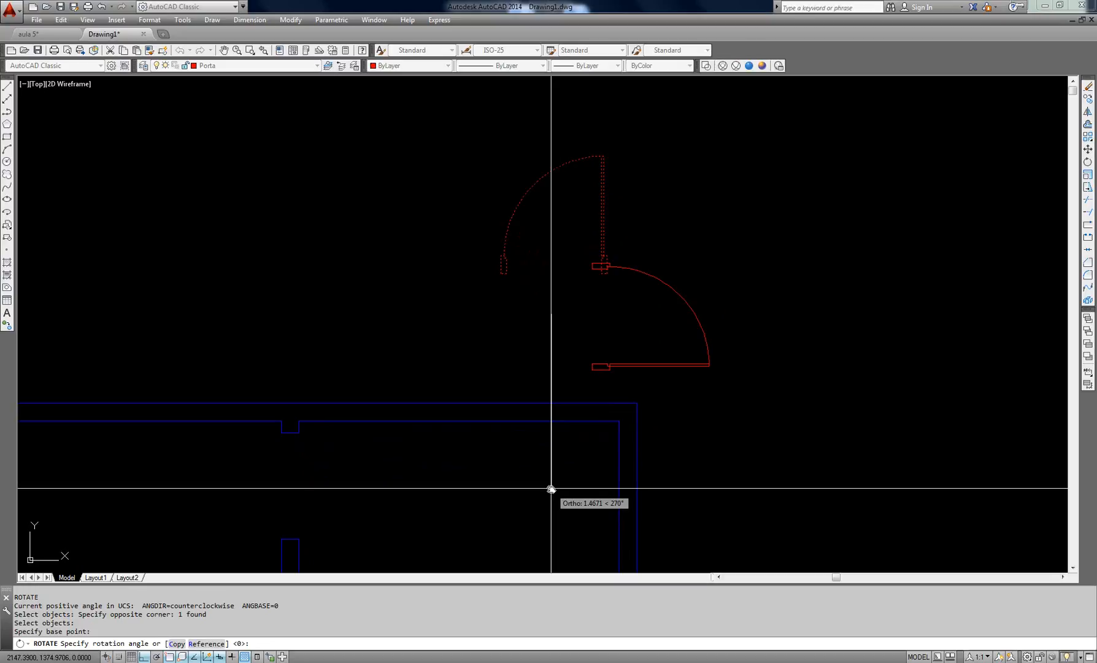
pyautogui.press('F8')
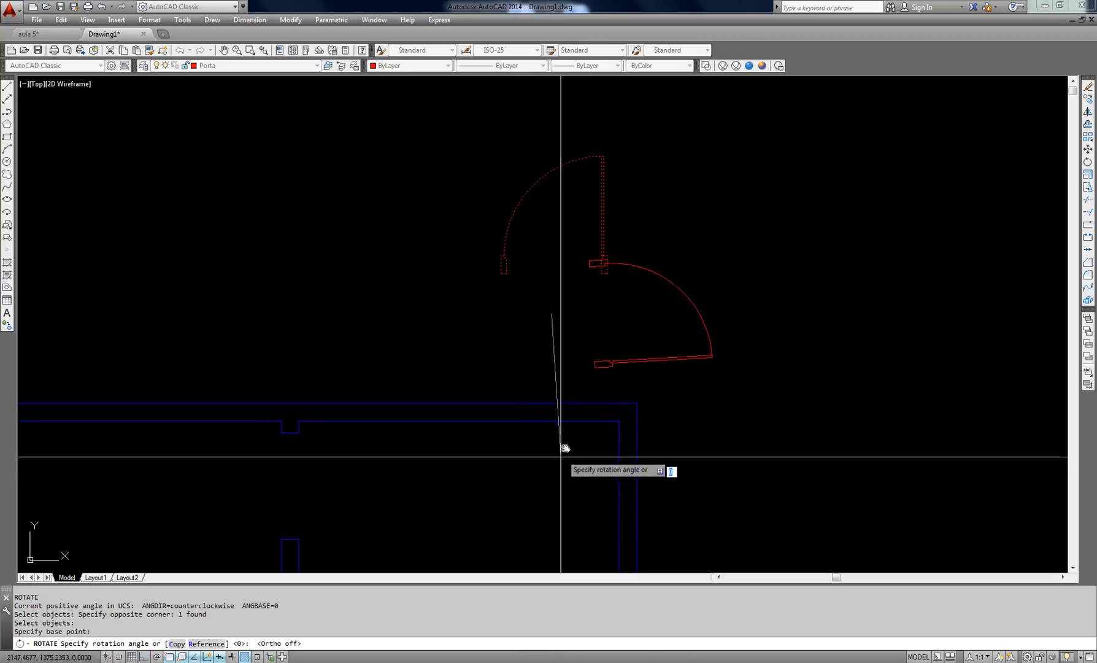
pyautogui.click(667, 541)
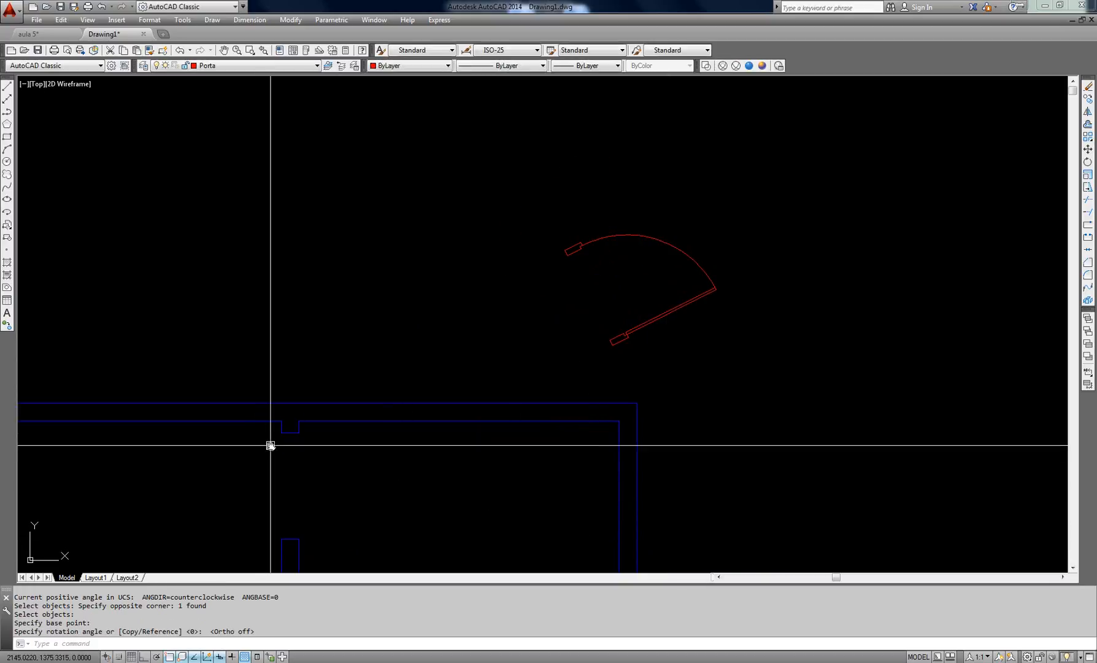
# Undo the free-angle rotation of the door copy above the plan.
pyautogui.moveTo(451, 406); pyautogui.dragTo(465, 338, button='middle')
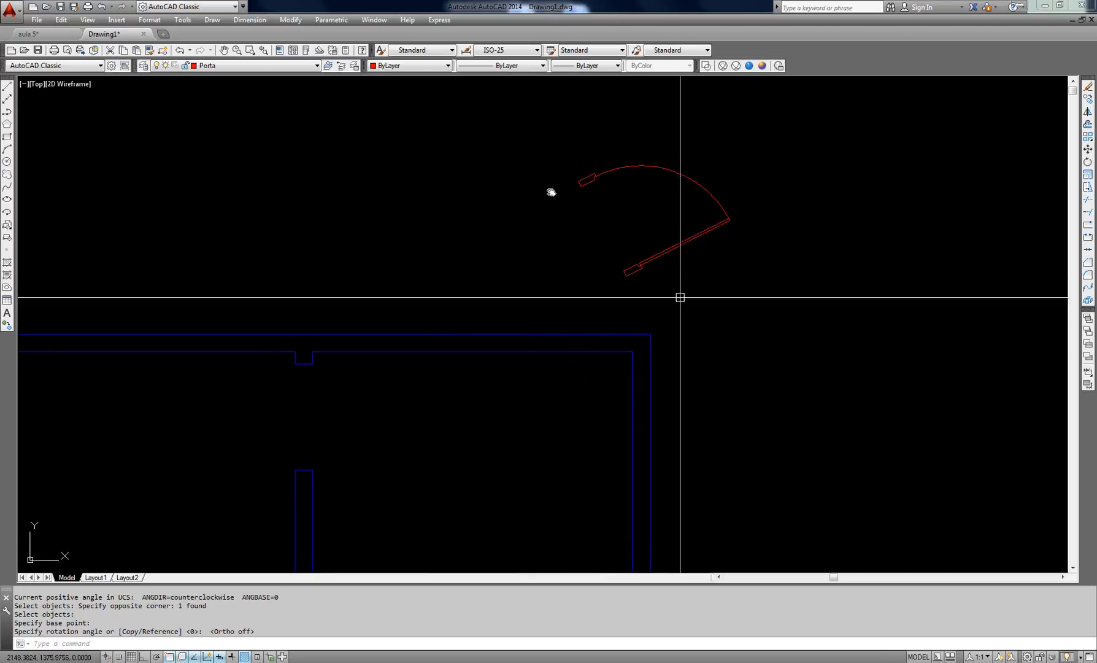
pyautogui.moveTo(476, 302); pyautogui.dragTo(549, 318, button='middle')
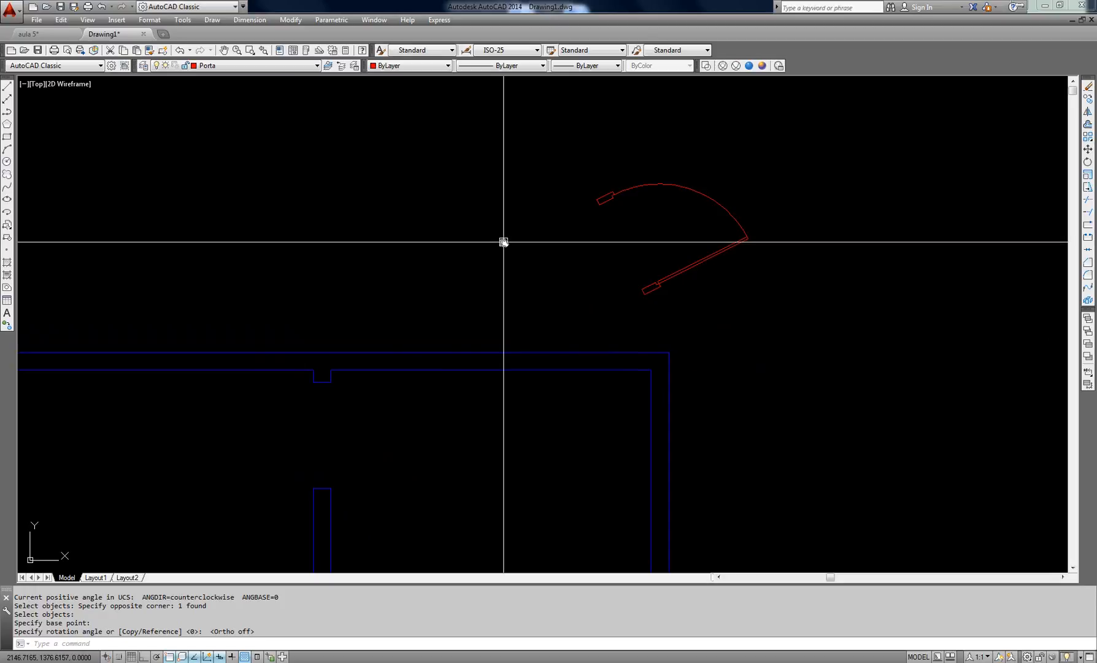
pyautogui.press('Return')
pyautogui.press('Return')
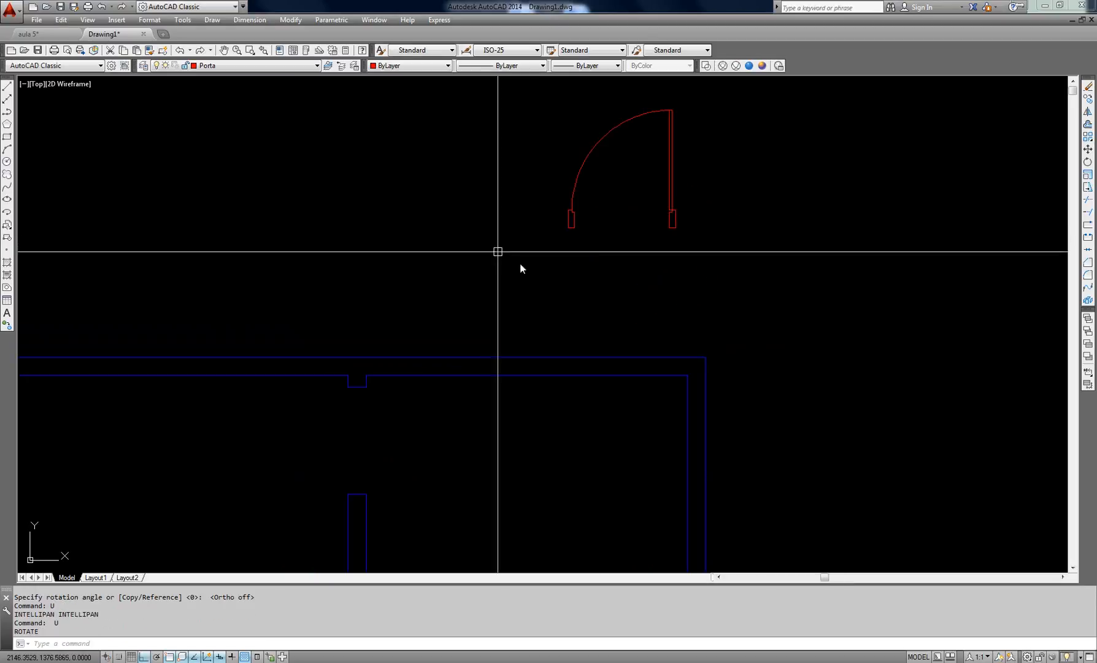
pyautogui.press('Escape')
pyautogui.press('Escape')
pyautogui.write('mi')
pyautogui.press('Return')
pyautogui.press('Escape')
pyautogui.press('Escape')
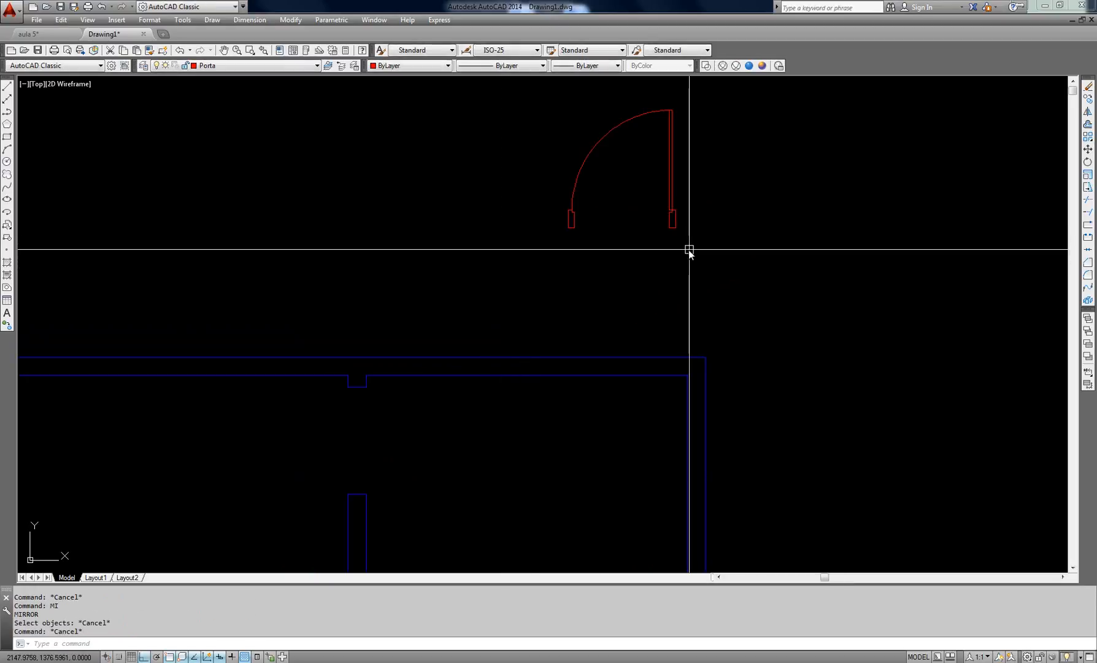
pyautogui.write('ri')
pyautogui.press('Escape')
# Rotate the door copy above the plan by 270° about a point just below and between its jambs, with ortho on.
pyautogui.write('ro')
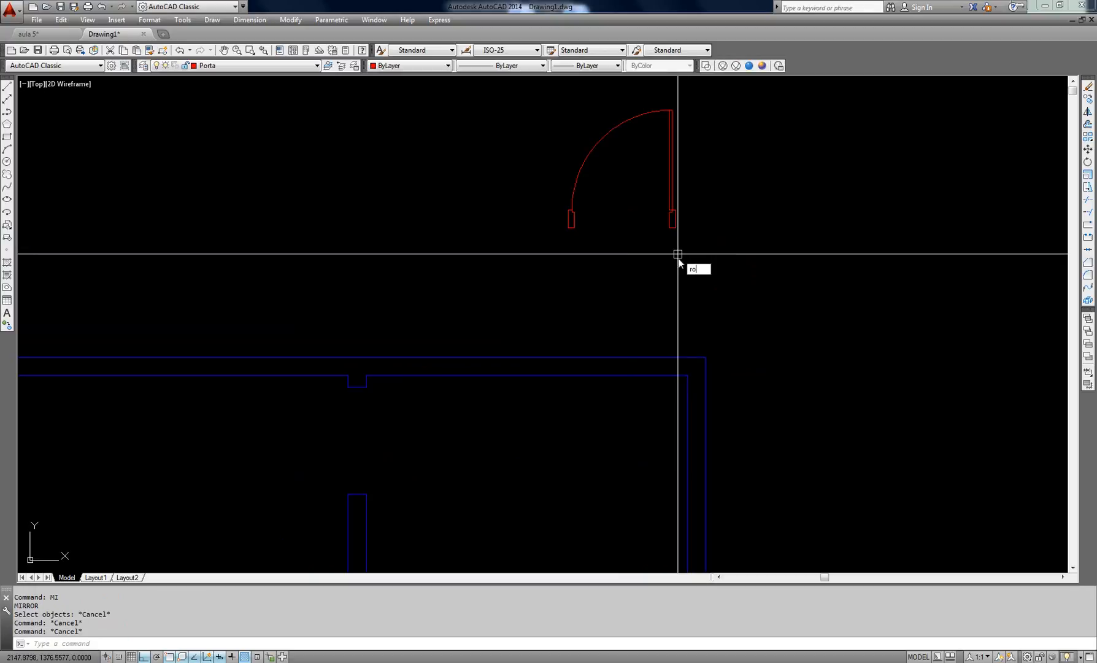
pyautogui.press('Return')
pyautogui.click(744, 208)
pyautogui.click(592, 243)
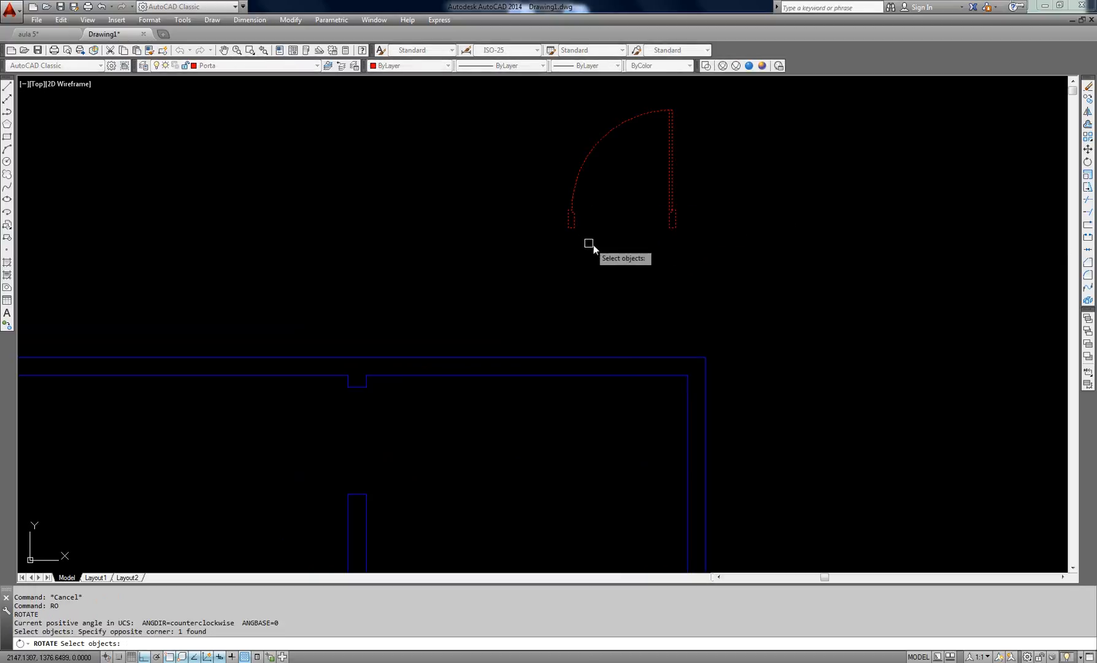
pyautogui.press('Return')
pyautogui.click(626, 262)
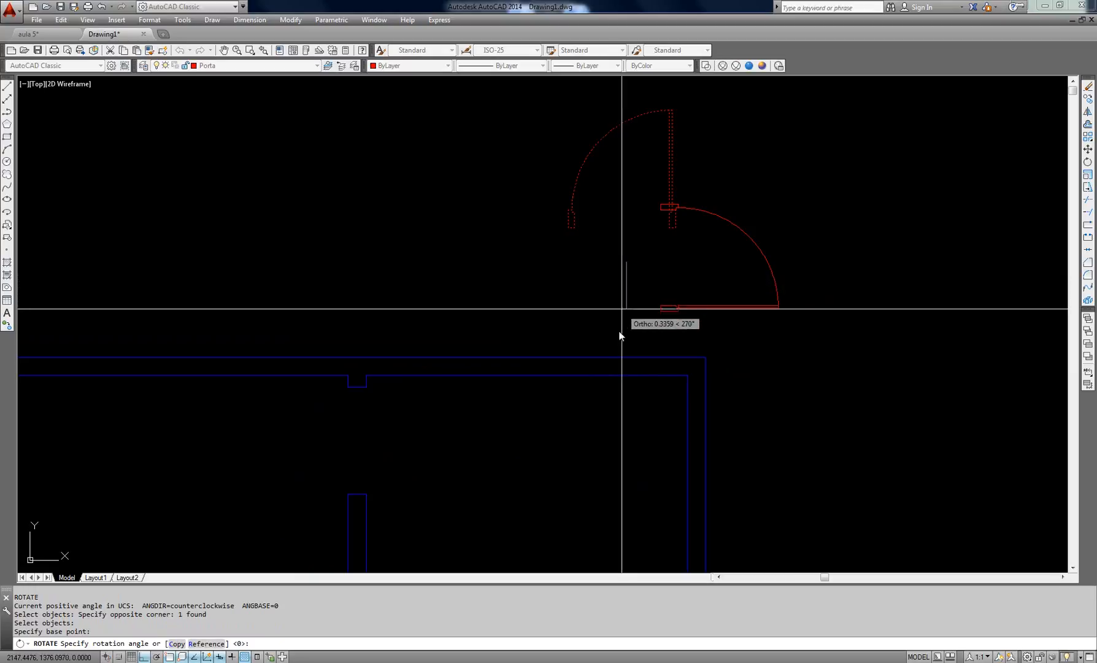
pyautogui.press('Return')
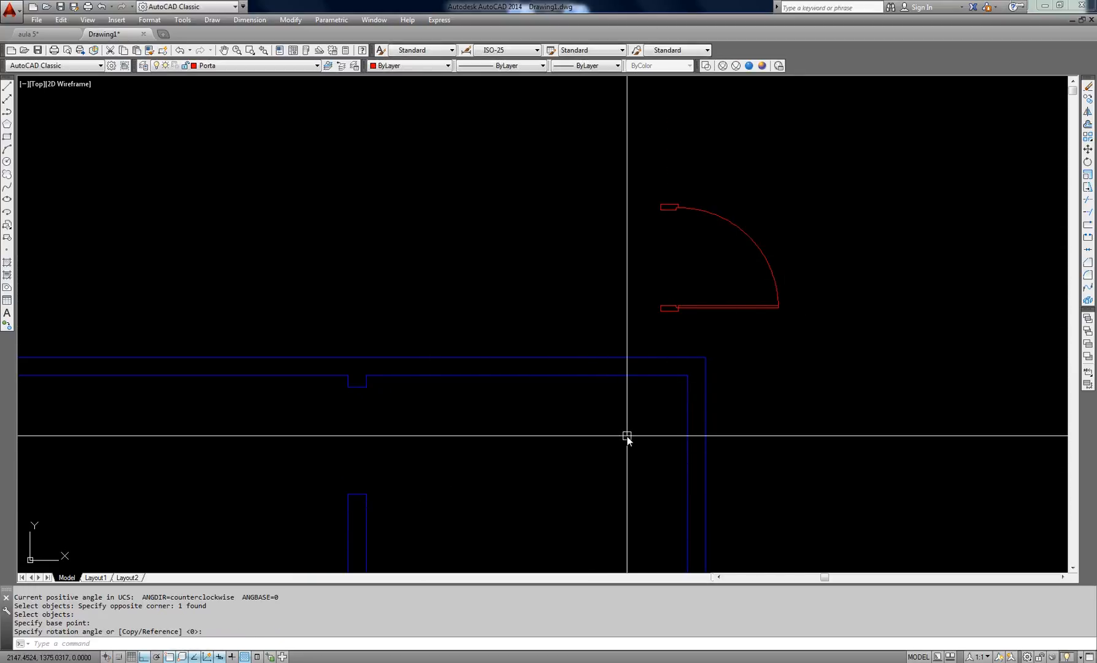
pyautogui.moveTo(641, 401); pyautogui.dragTo(649, 351, button='middle')
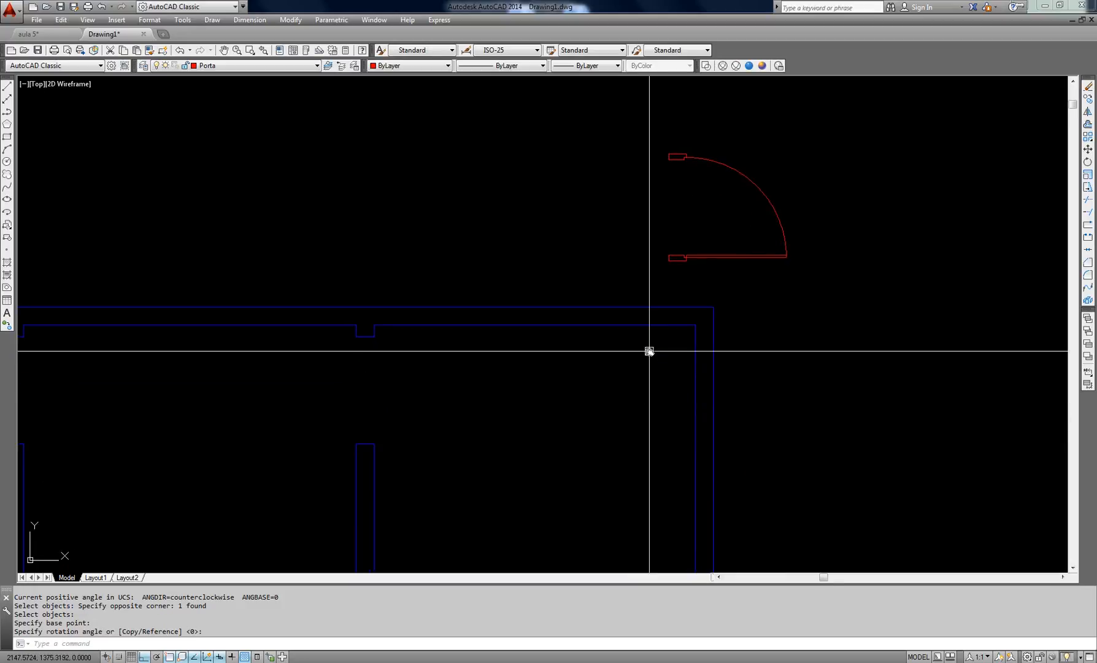
pyautogui.moveTo(698, 283)
pyautogui.mouseDown(button='middle')
pyautogui.moveTo(649, 275)
pyautogui.moveTo(709, 269)
pyautogui.mouseUp(button='middle')
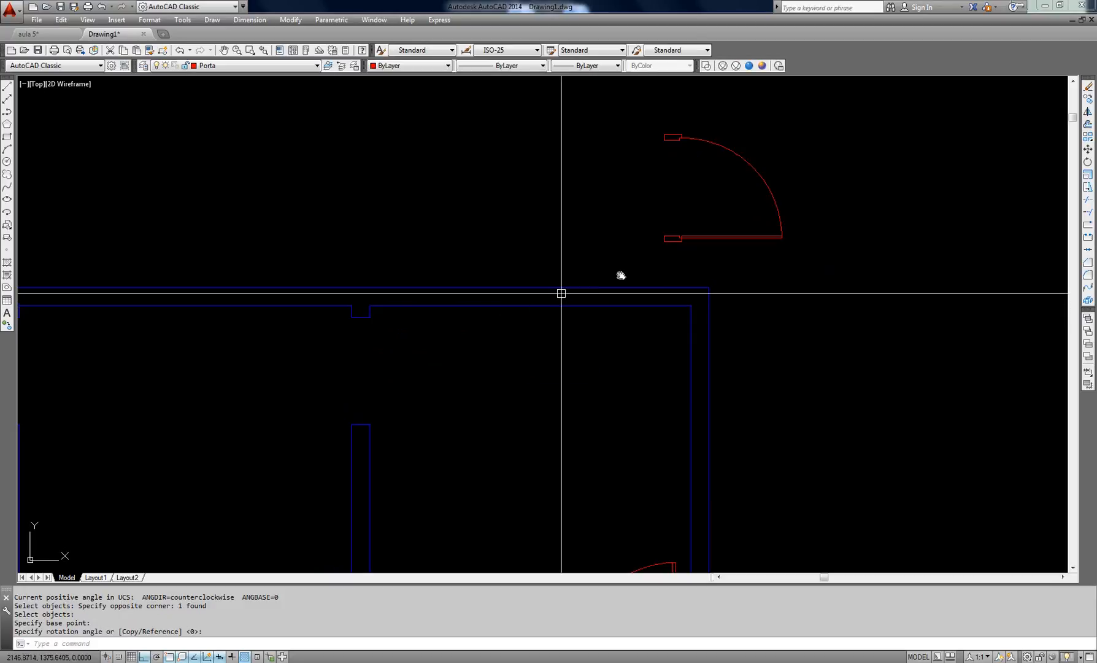
pyautogui.moveTo(716, 244); pyautogui.dragTo(642, 344, button='middle')
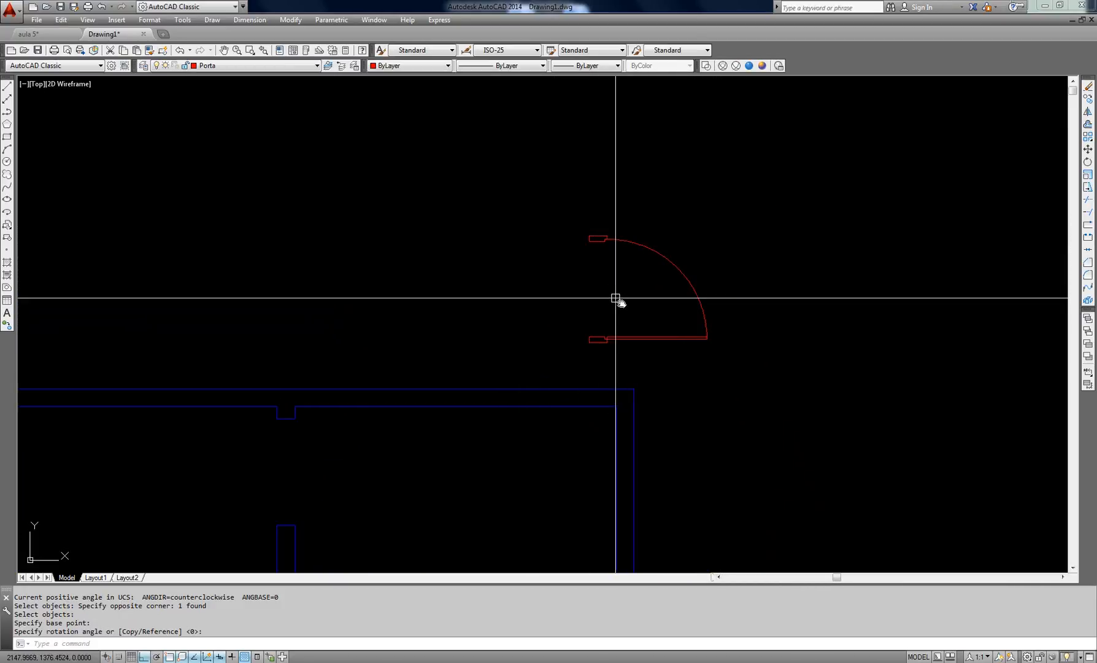
pyautogui.moveTo(615, 298)
pyautogui.mouseDown(button='middle')
pyautogui.moveTo(590, 387)
pyautogui.moveTo(619, 354)
pyautogui.mouseUp(button='middle')
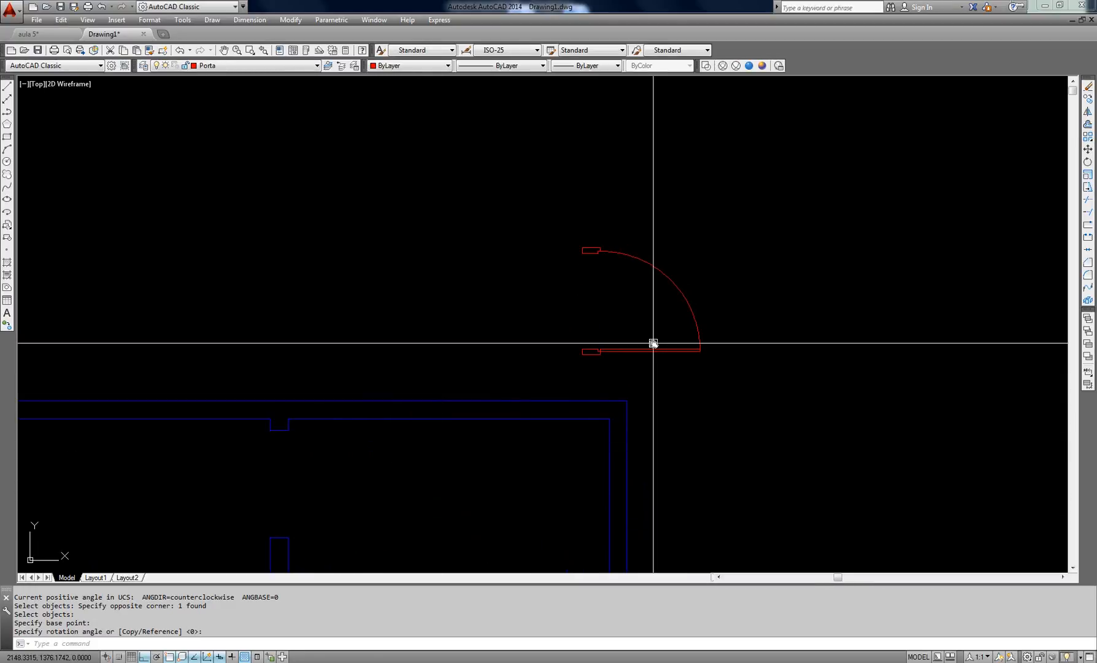
pyautogui.press('Return')
pyautogui.click(731, 277)
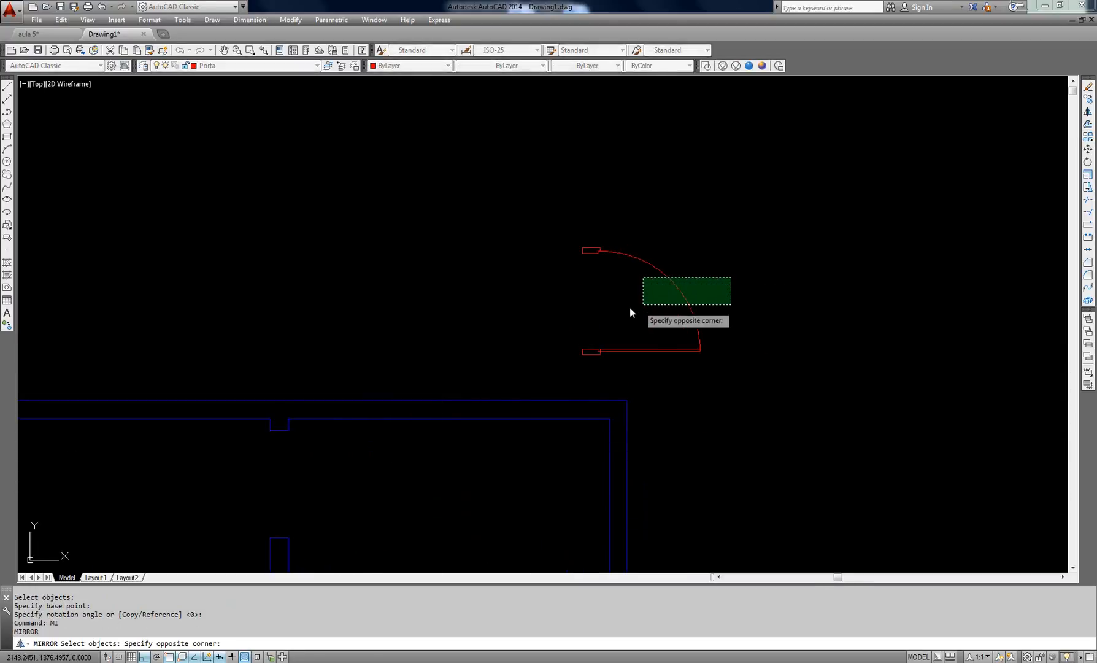
pyautogui.click(623, 310)
pyautogui.press('Return')
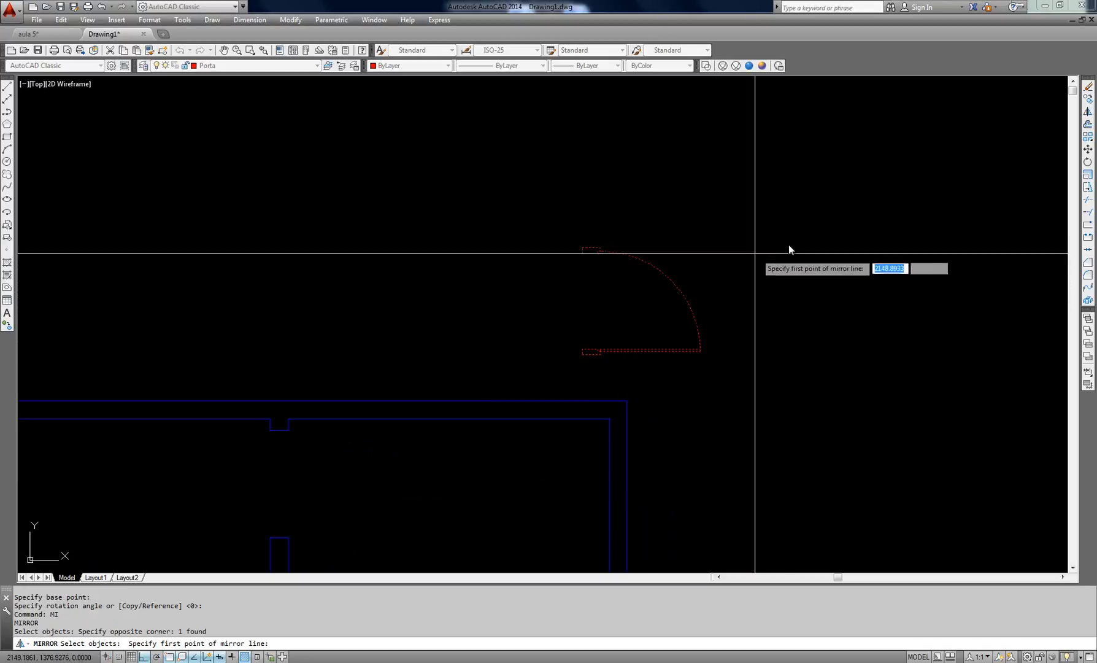
pyautogui.click(833, 253)
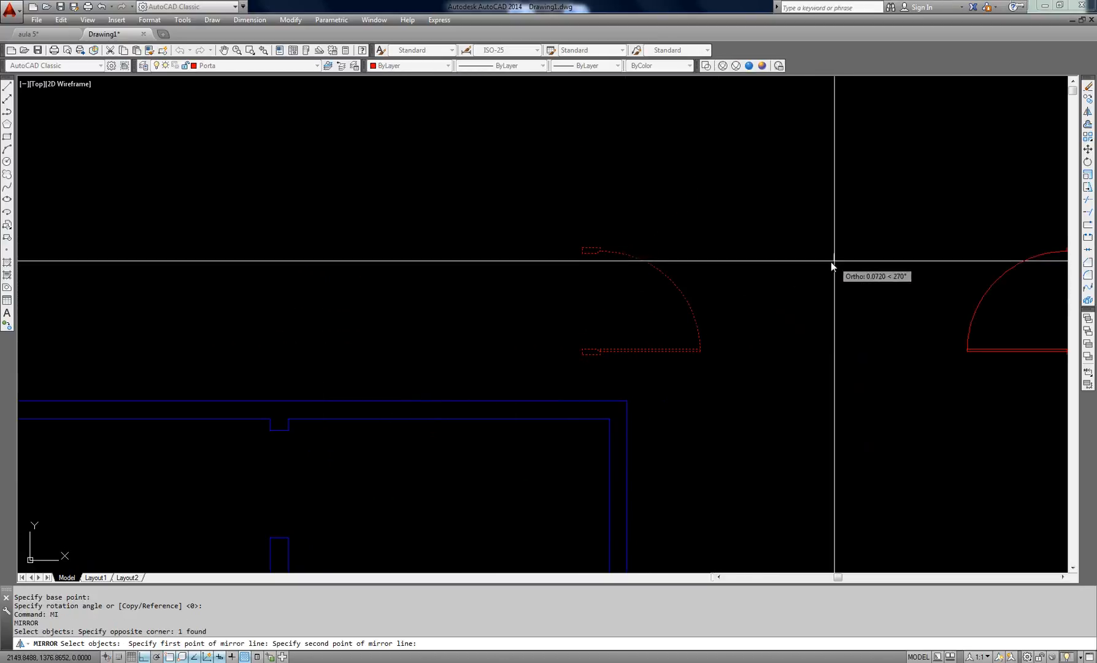
pyautogui.press('Escape')
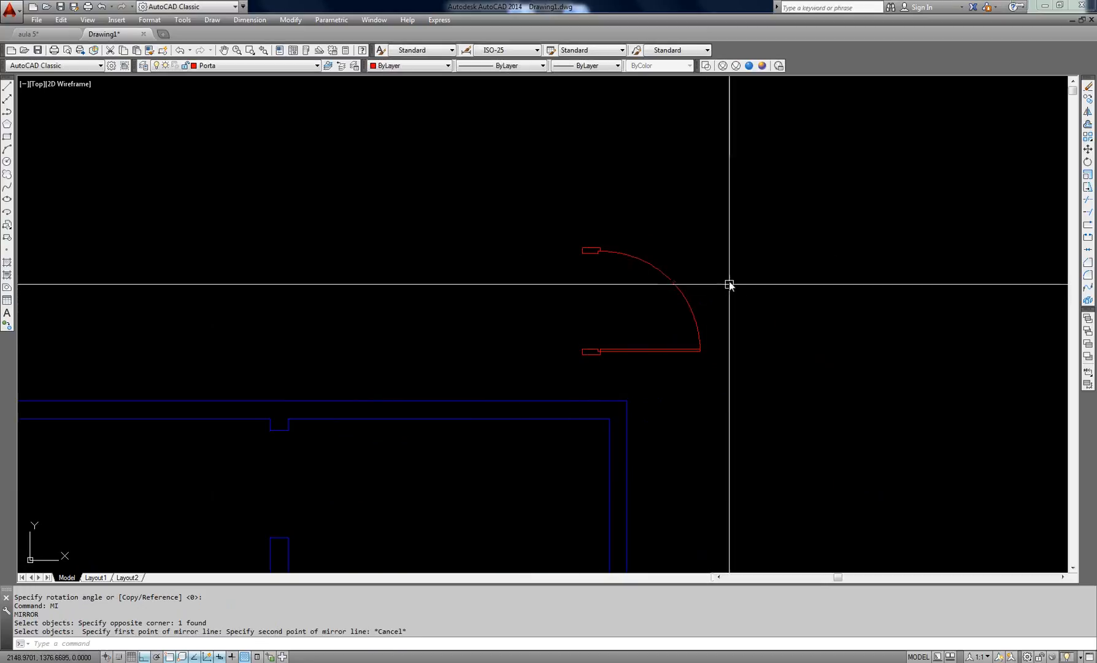
pyautogui.press('Return')
pyautogui.click(721, 284)
pyautogui.click(632, 325)
pyautogui.press('Return')
pyautogui.click(734, 362)
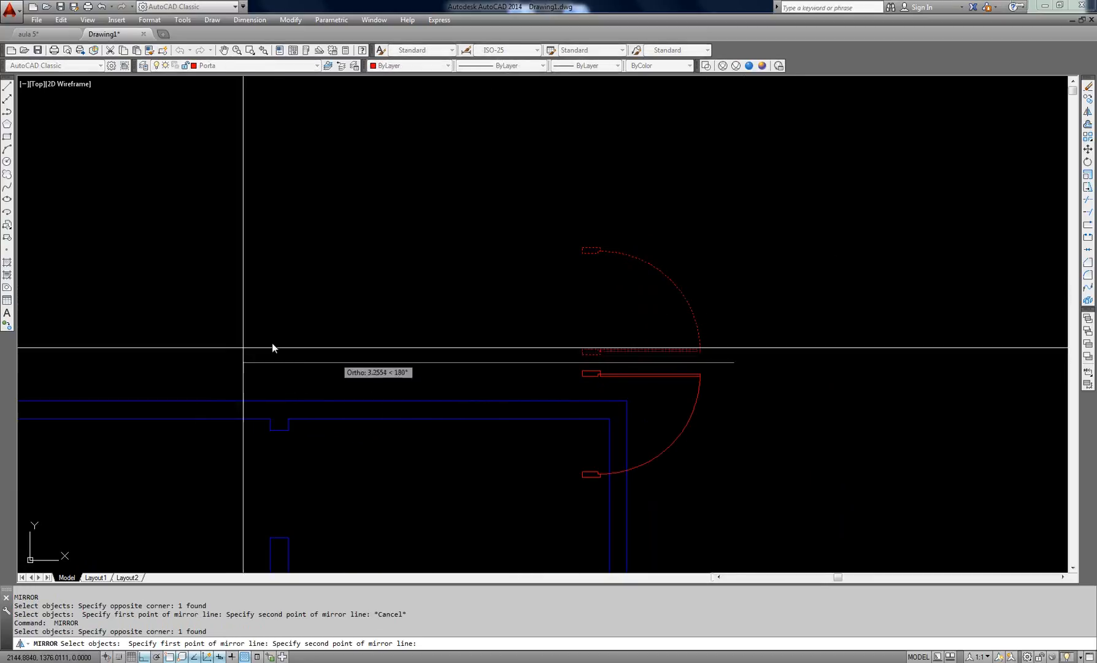
pyautogui.press('Escape')
# Mirror the door copy across a horizontal line above it, erasing the source door.
pyautogui.press('Return')
pyautogui.click(715, 275)
pyautogui.click(639, 314)
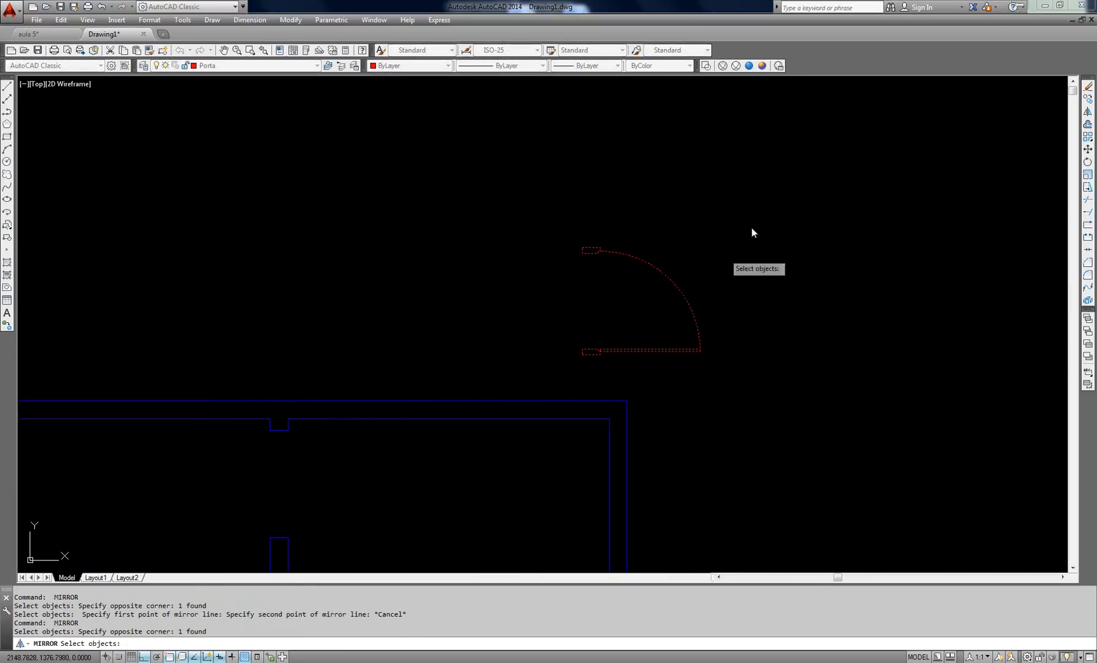
pyautogui.press('Return')
pyautogui.click(786, 179)
pyautogui.scroll(-2, 559, 238)
pyautogui.moveTo(558, 238); pyautogui.dragTo(510, 290, button='middle')
pyautogui.scroll(2, 429, 275)
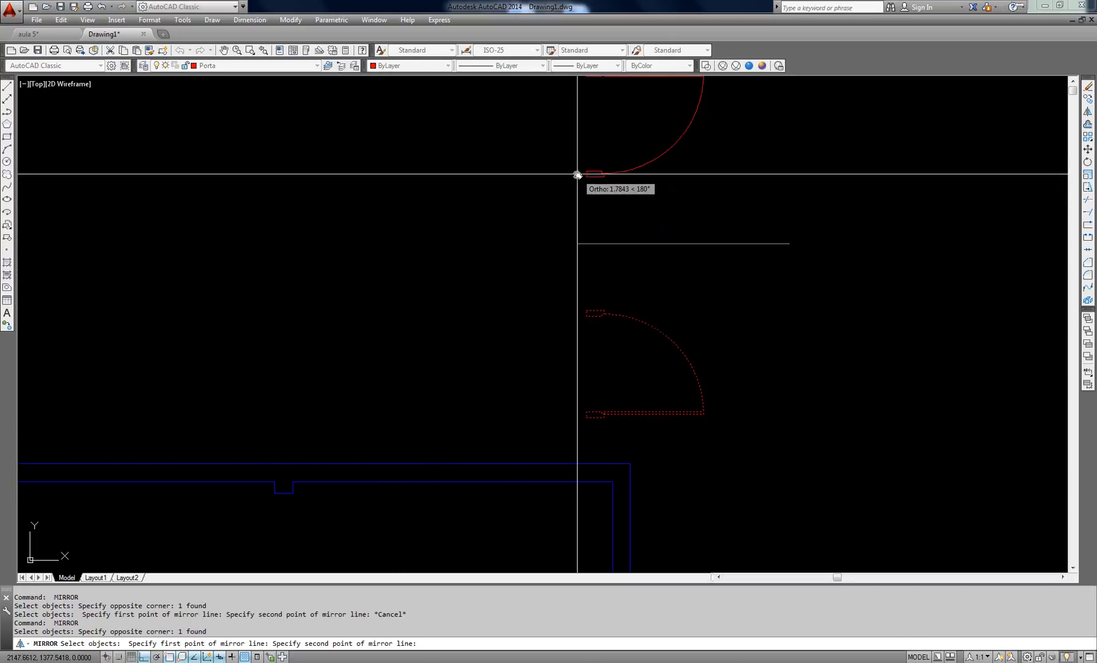
pyautogui.scroll(-2, 583, 179)
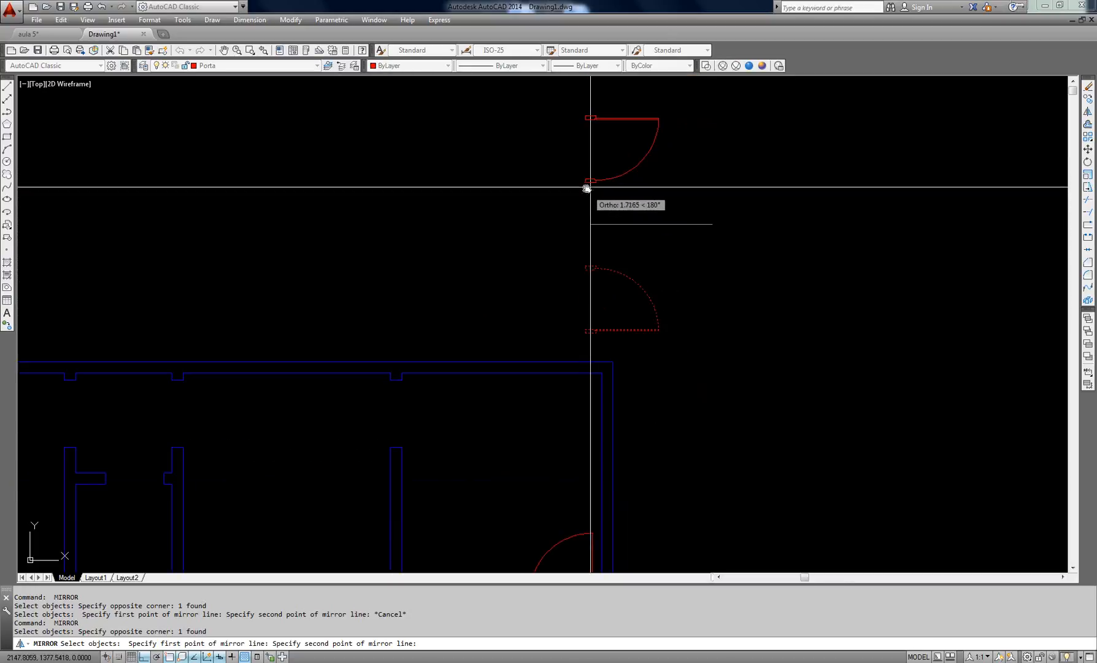
pyautogui.click(431, 237)
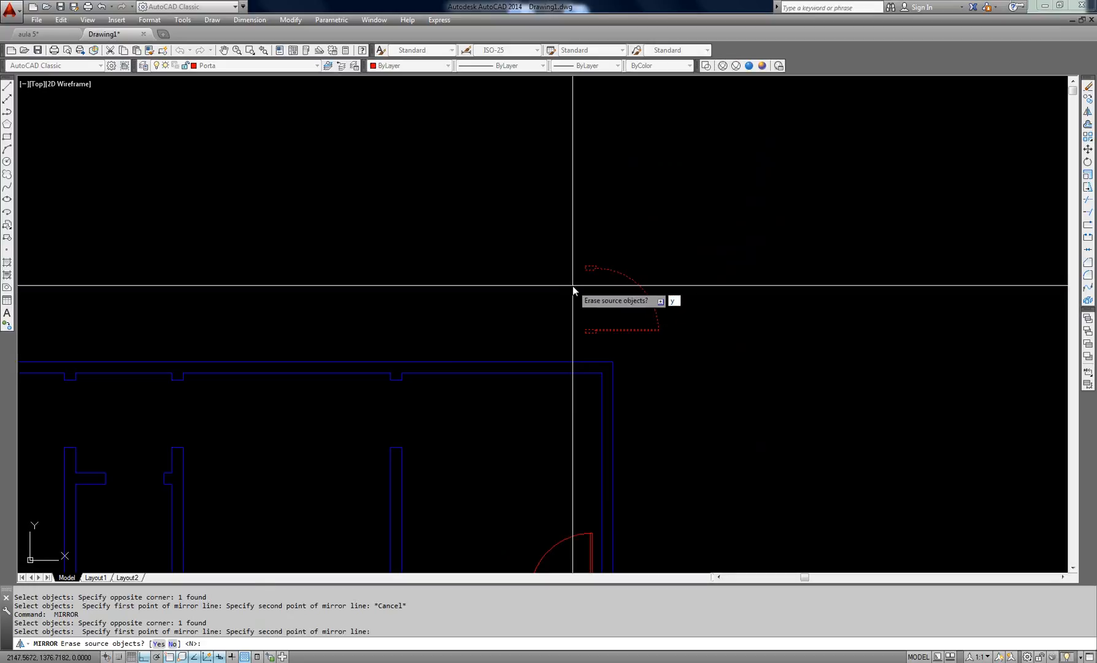
pyautogui.write('y')
pyautogui.press('Return')
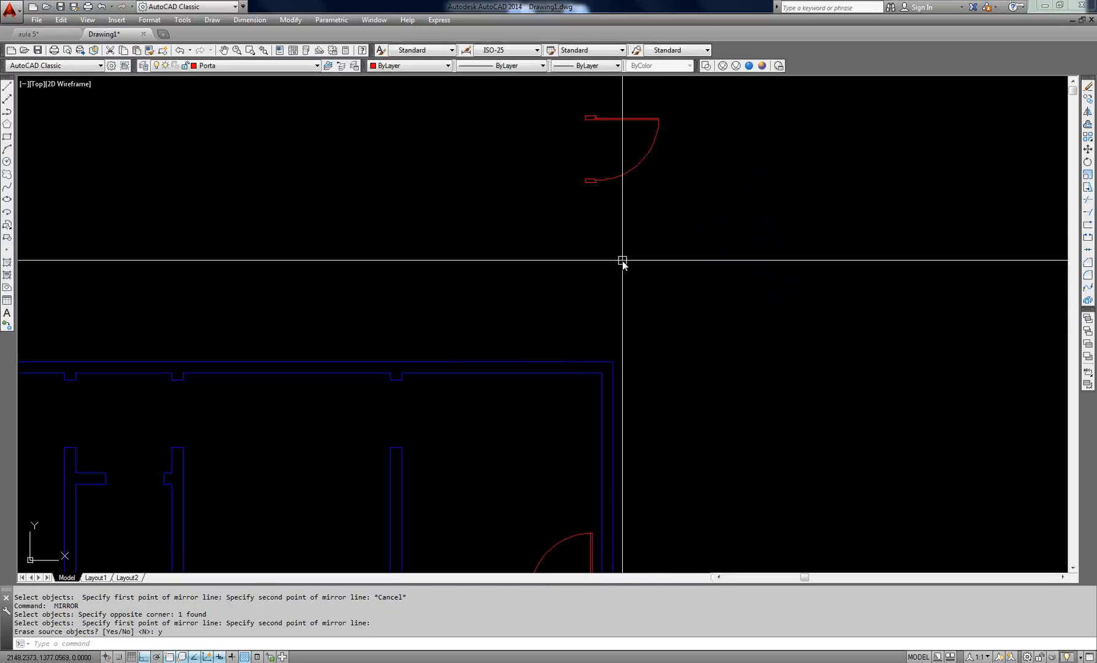
# Move the mirrored door by its lower jamb's lower-left corner to the rightmost interior wall's upper-left corner, fitting it into the opening.
pyautogui.moveTo(624, 258); pyautogui.dragTo(622, 265, button='middle')
pyautogui.click(642, 127)
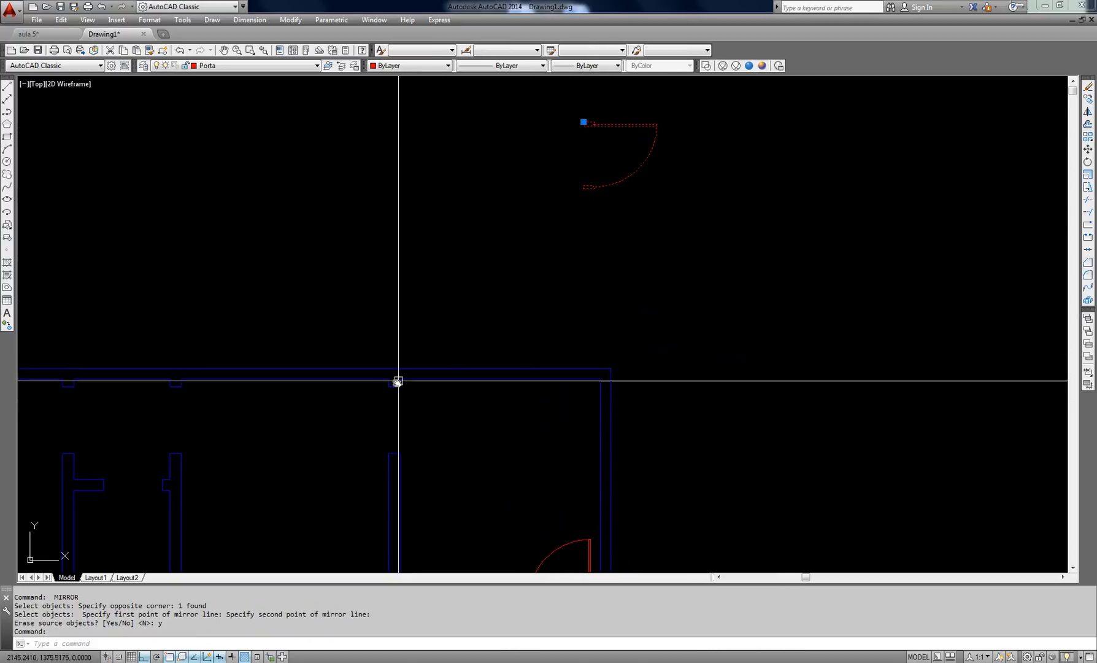
pyautogui.press('Escape')
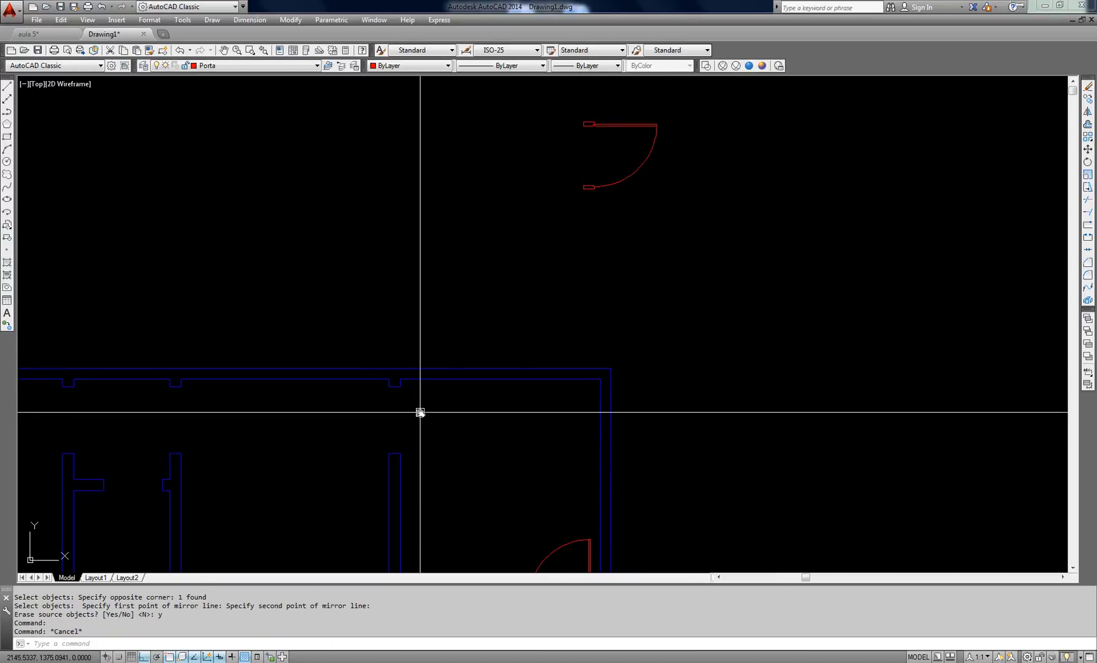
pyautogui.write('m')
pyautogui.press('Return')
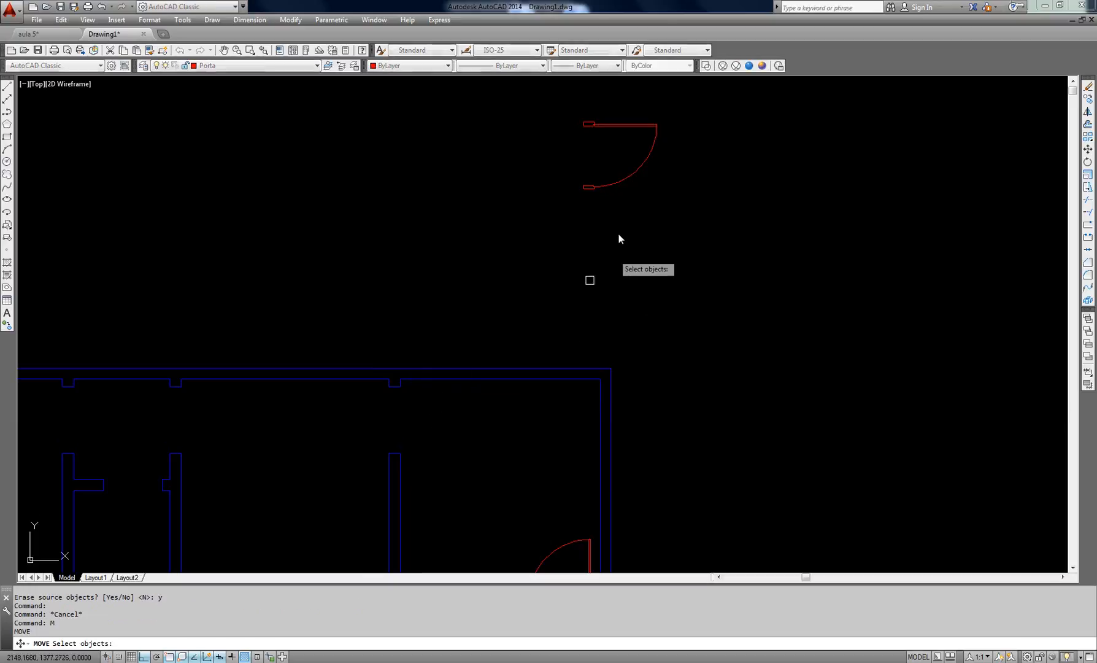
pyautogui.press('Return')
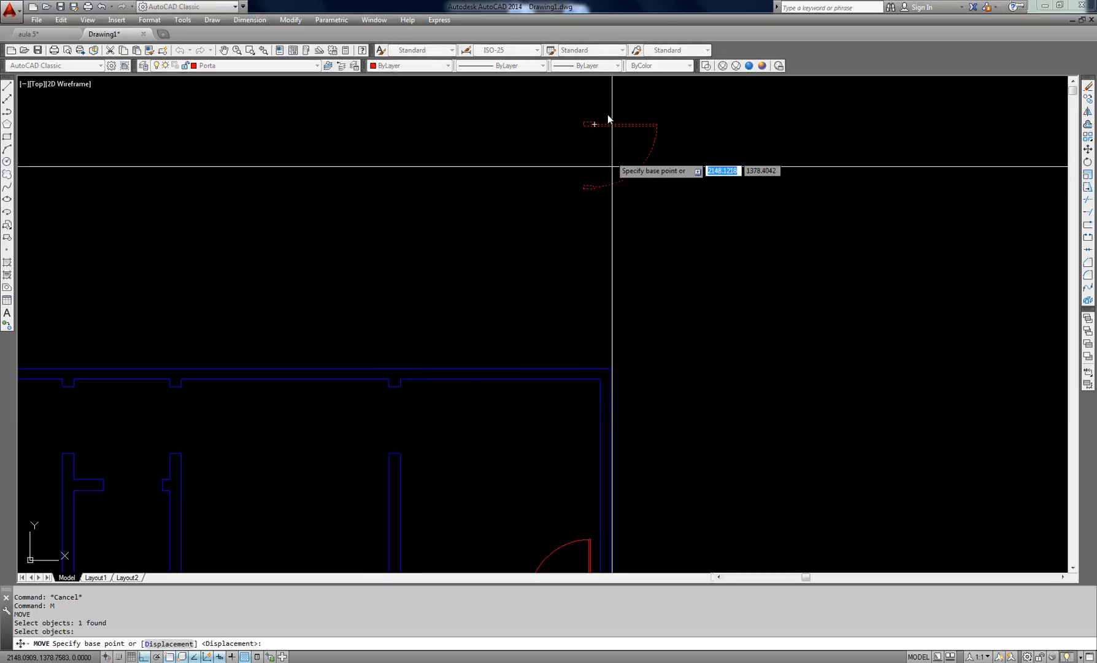
pyautogui.scroll(4, 606, 108)
pyautogui.scroll(4, 591, 163)
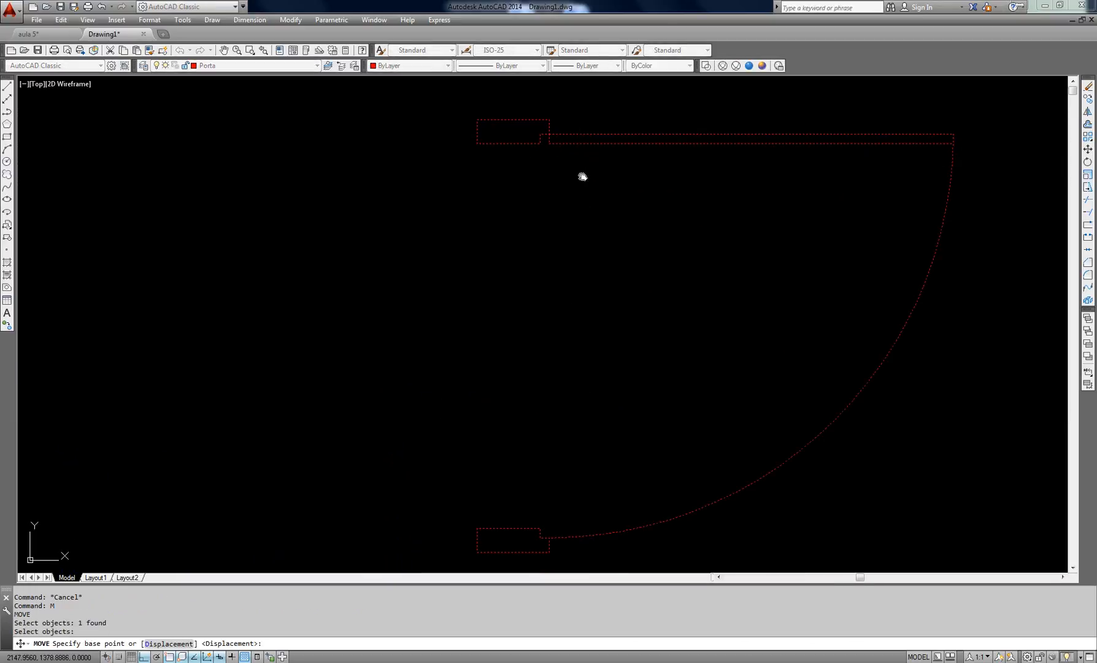
pyautogui.moveTo(452, 429); pyautogui.dragTo(465, 282, button='middle')
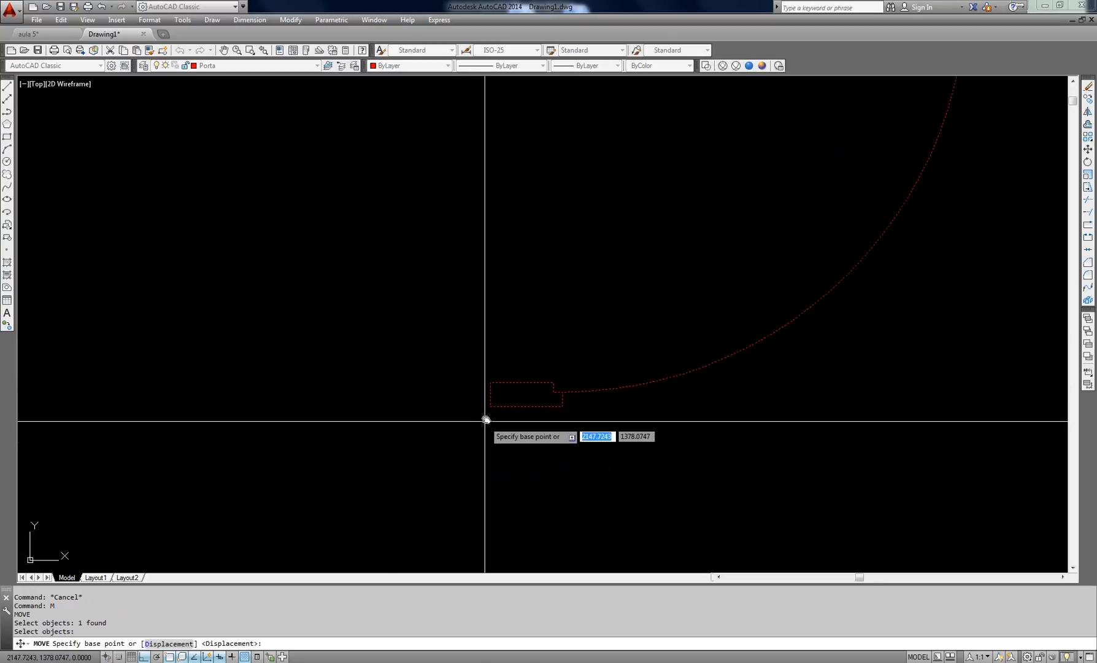
pyautogui.click(490, 408)
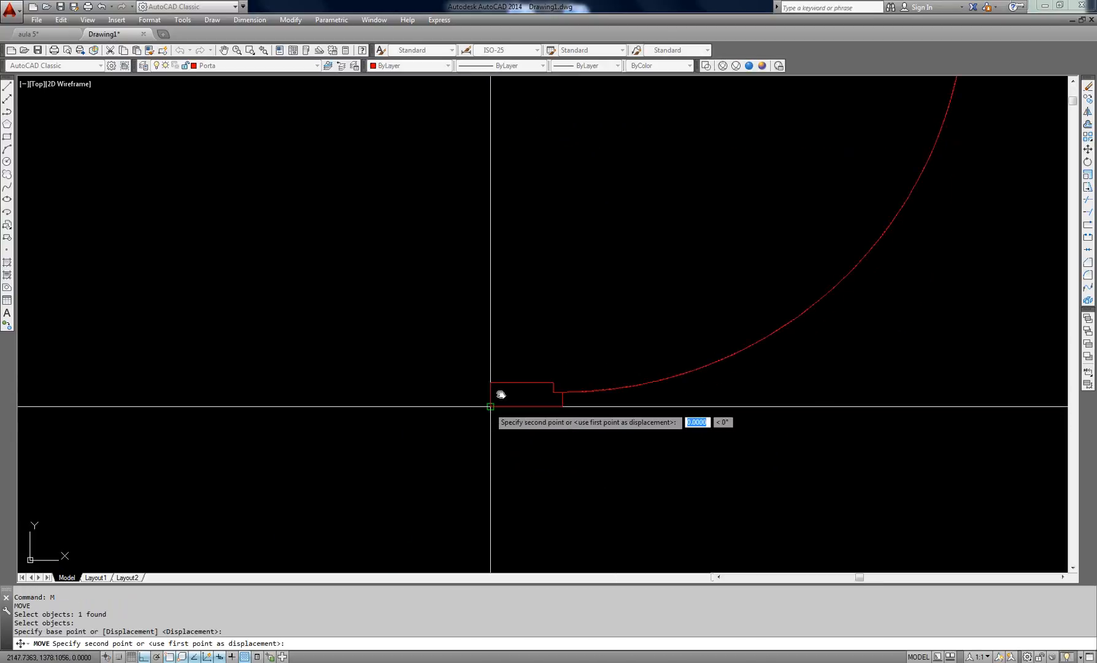
pyautogui.scroll(-10, 600, 276)
pyautogui.scroll(8, 485, 430)
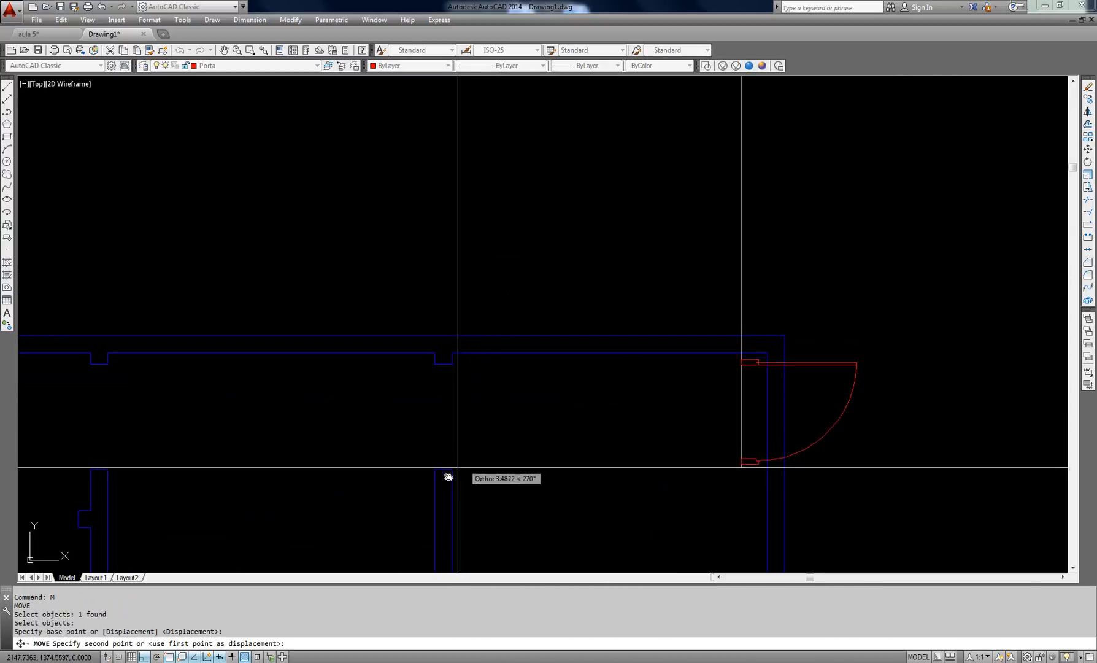
pyautogui.click(415, 456)
pyautogui.scroll(-5, 501, 345)
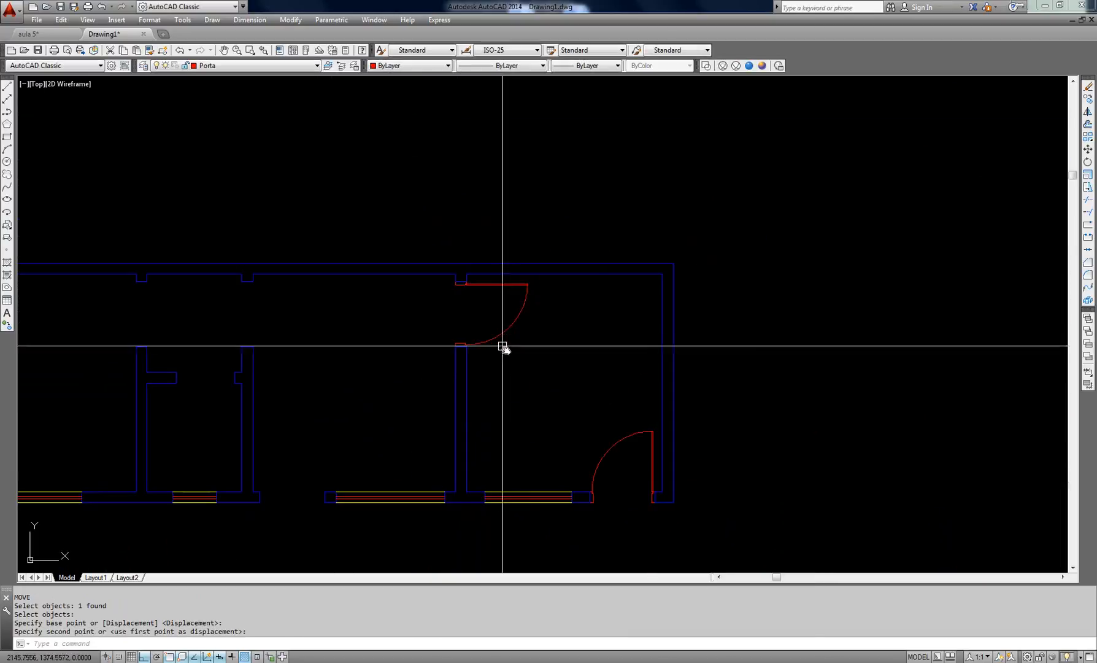
# Examine the remaining door openings in the floor plan and compare them with the door in the rightmost interior wall.
pyautogui.moveTo(665, 323); pyautogui.dragTo(753, 293, button='middle')
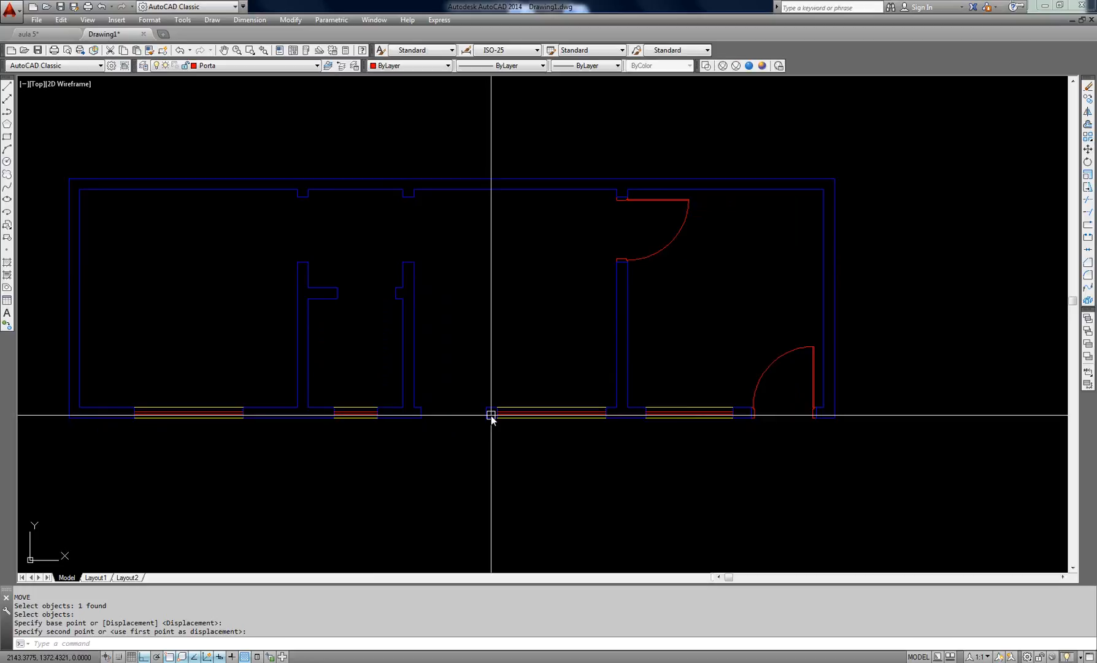
pyautogui.scroll(2, 598, 411)
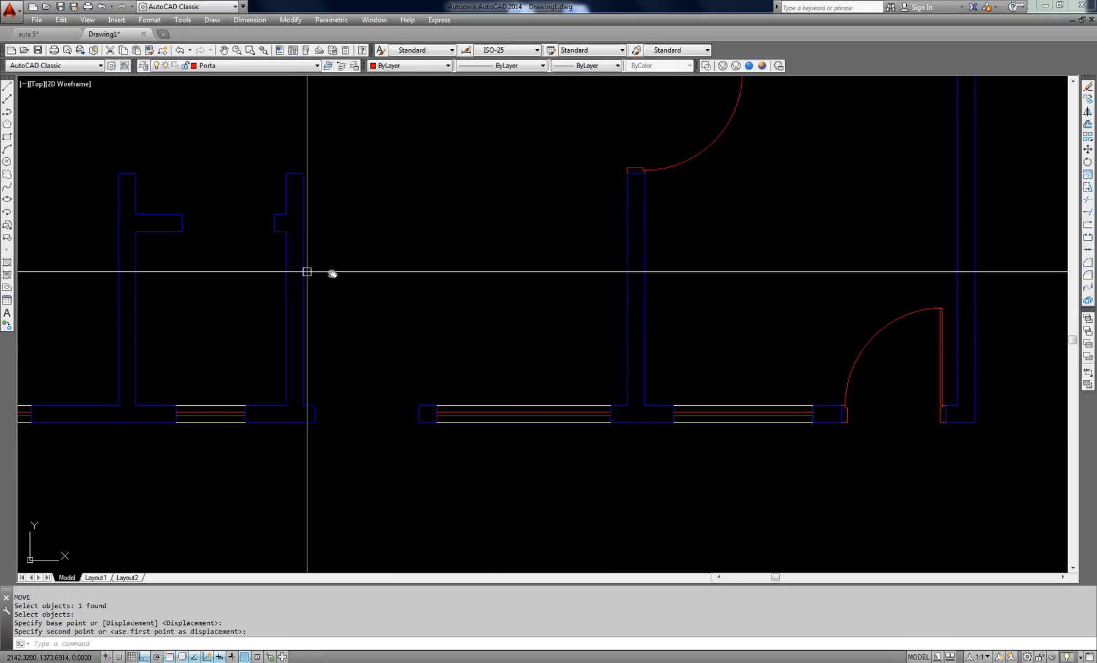
pyautogui.moveTo(328, 221); pyautogui.dragTo(477, 419, button='middle')
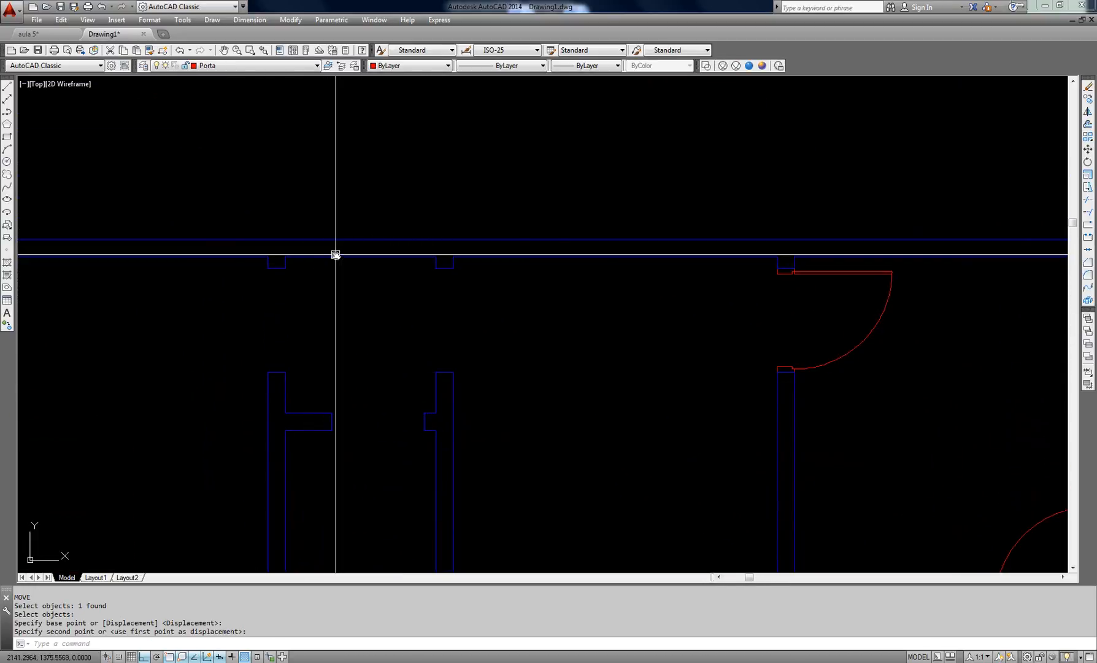
pyautogui.moveTo(270, 305); pyautogui.dragTo(536, 287, button='middle')
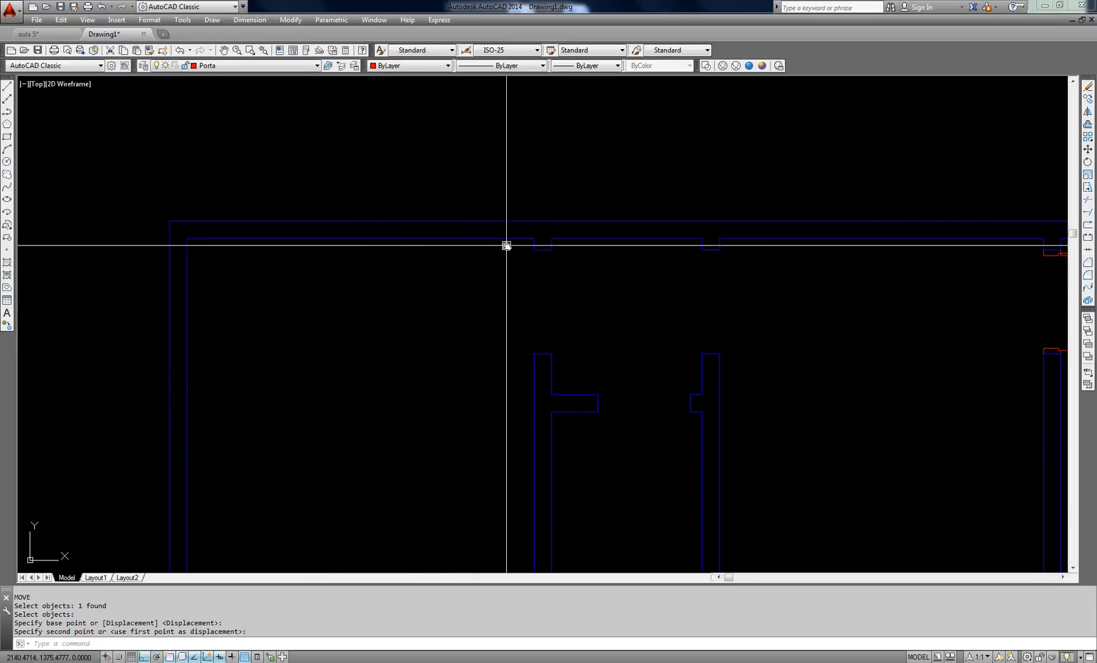
pyautogui.moveTo(677, 421); pyautogui.dragTo(472, 263, button='middle')
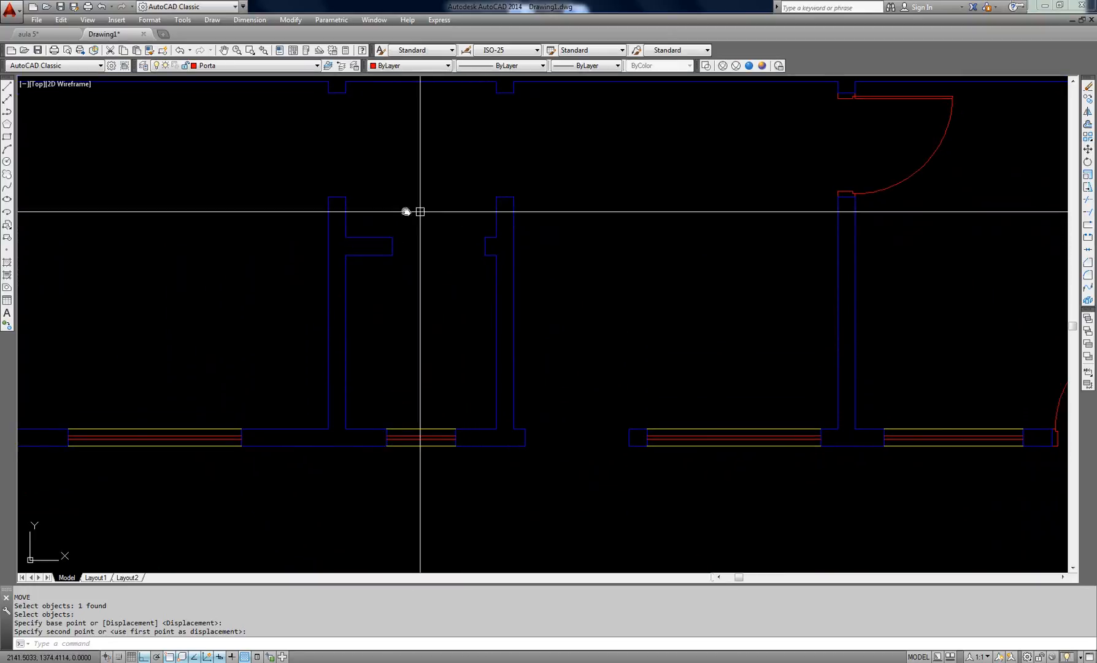
pyautogui.moveTo(604, 200); pyautogui.dragTo(477, 216, button='middle')
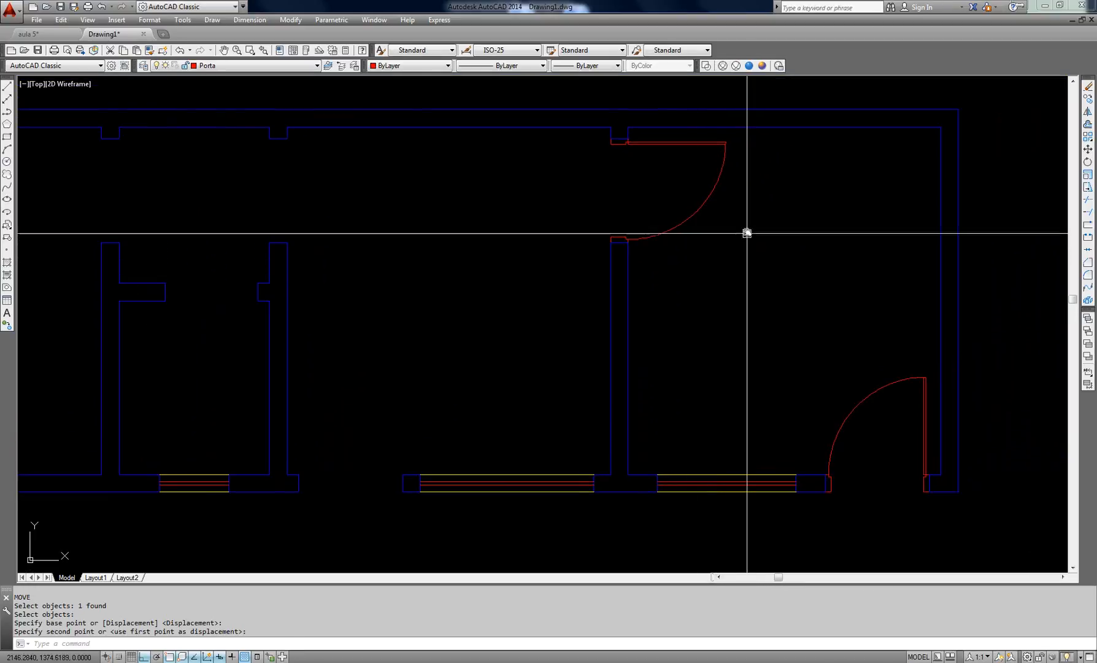
pyautogui.click(747, 230)
pyautogui.click(699, 197)
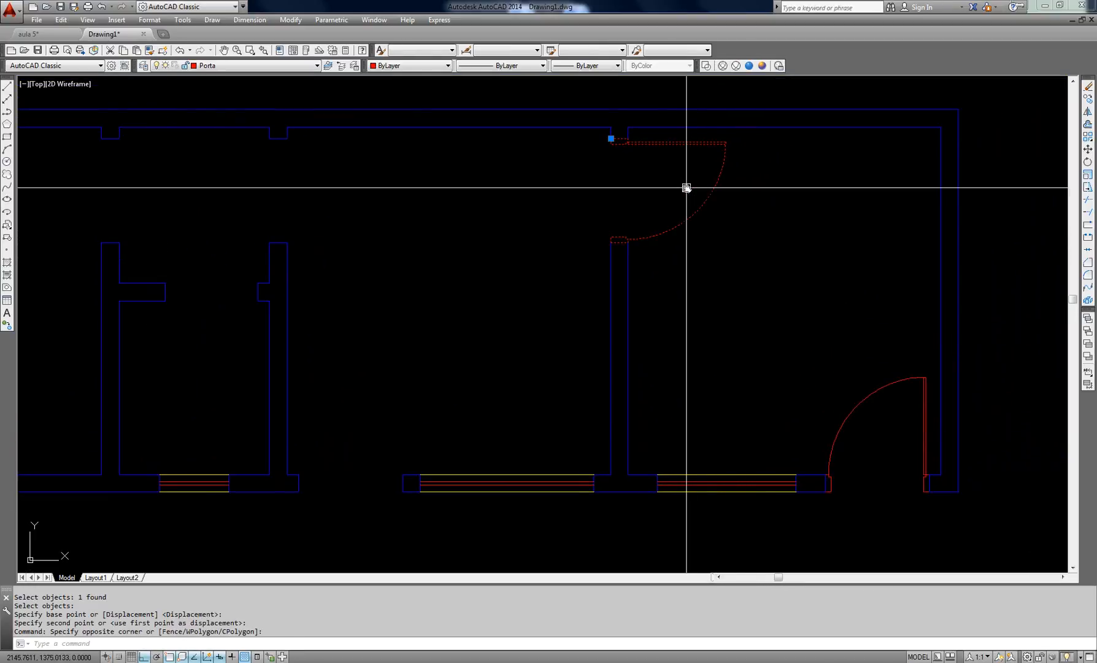
pyautogui.click(808, 250)
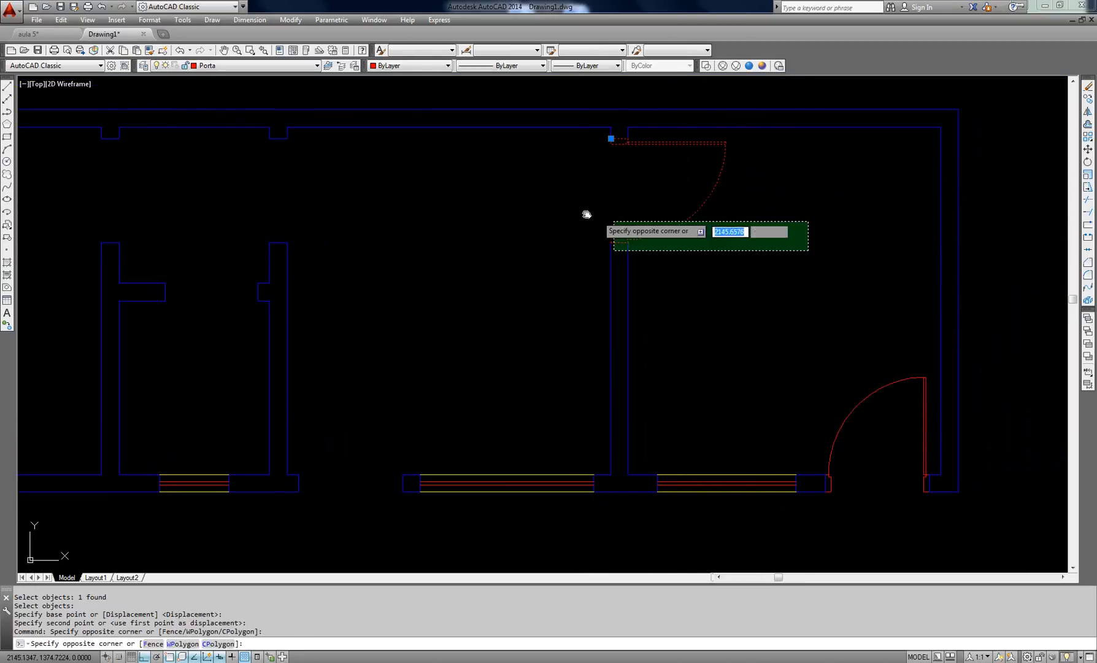
pyautogui.click(691, 210)
pyautogui.moveTo(671, 208); pyautogui.dragTo(616, 204, button='middle')
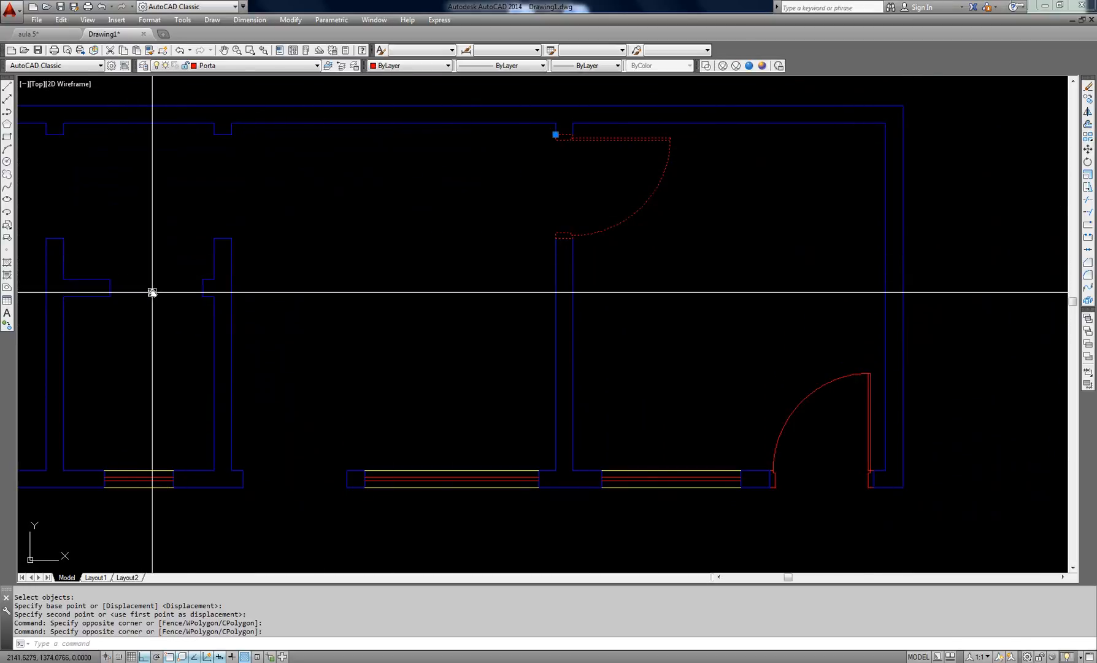
pyautogui.press('Escape')
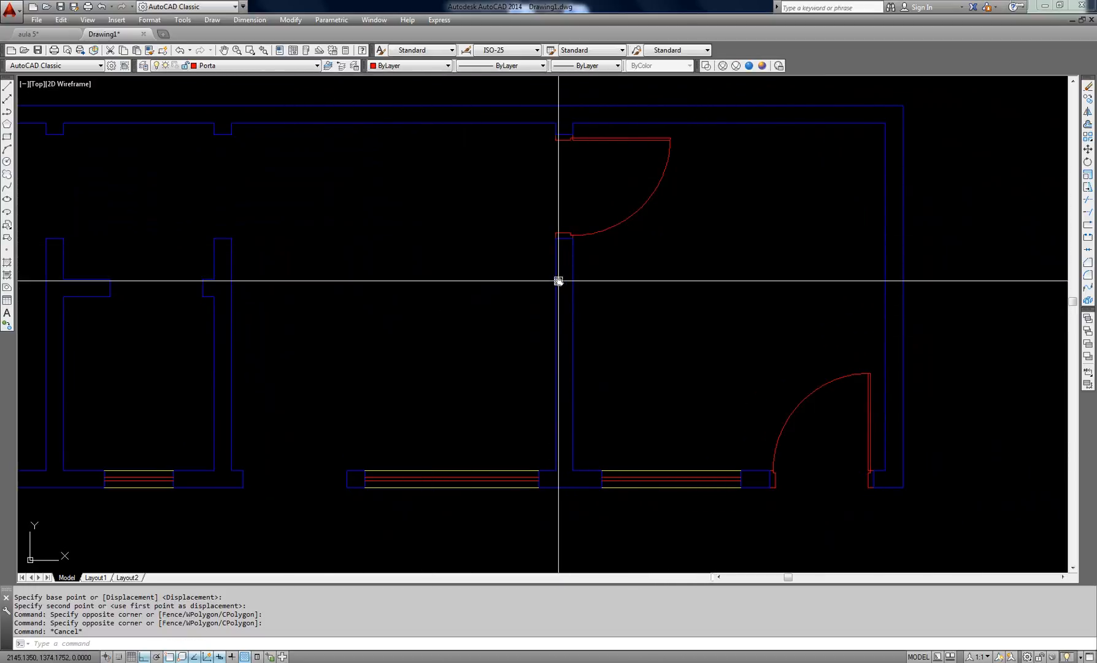
# Review the placed doors and the openings still without doors across the whole floor plan.
pyautogui.moveTo(558, 281); pyautogui.dragTo(616, 277, button='middle')
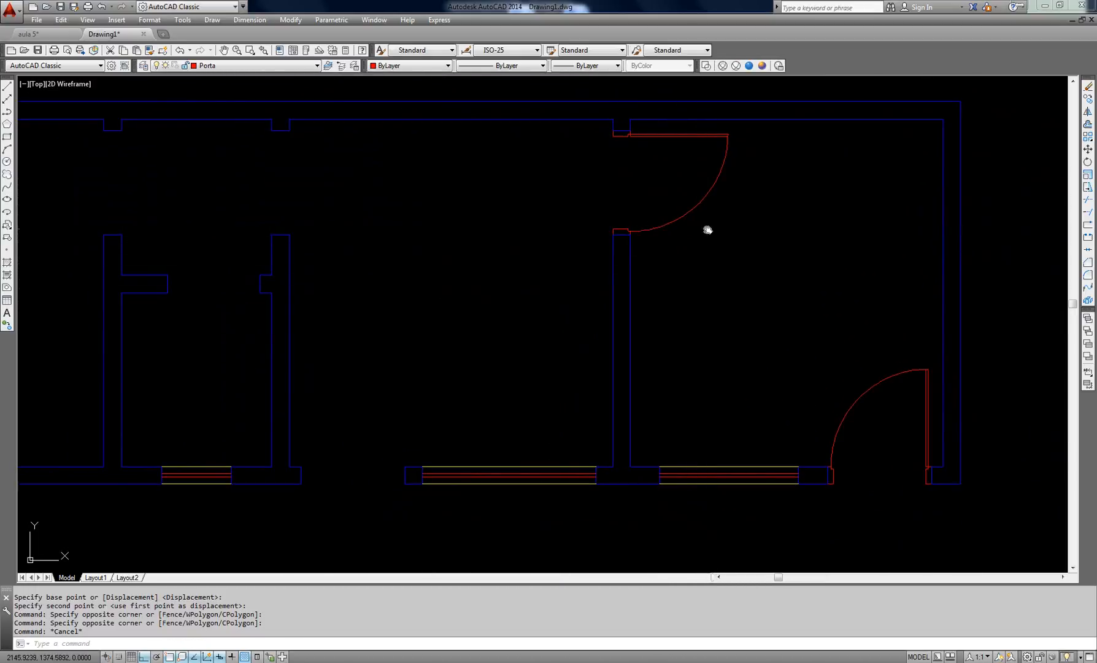
pyautogui.click(686, 205)
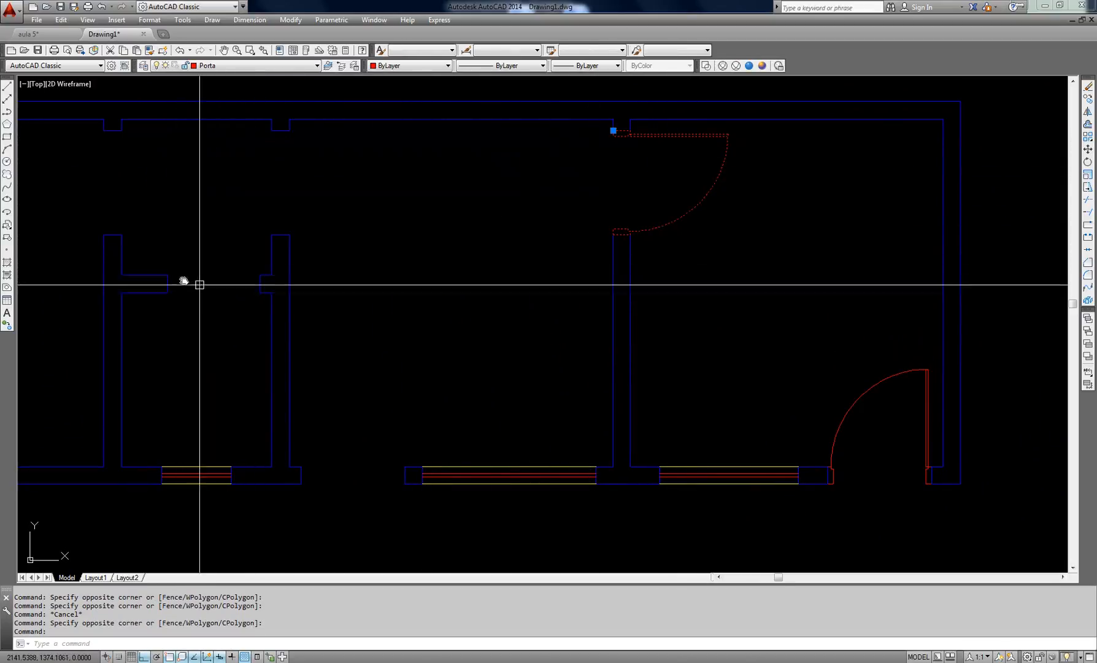
pyautogui.press('Escape')
pyautogui.moveTo(460, 382)
pyautogui.mouseDown(button='middle')
pyautogui.moveTo(522, 360)
pyautogui.moveTo(624, 362)
pyautogui.mouseUp(button='middle')
pyautogui.scroll(-3, 465, 348)
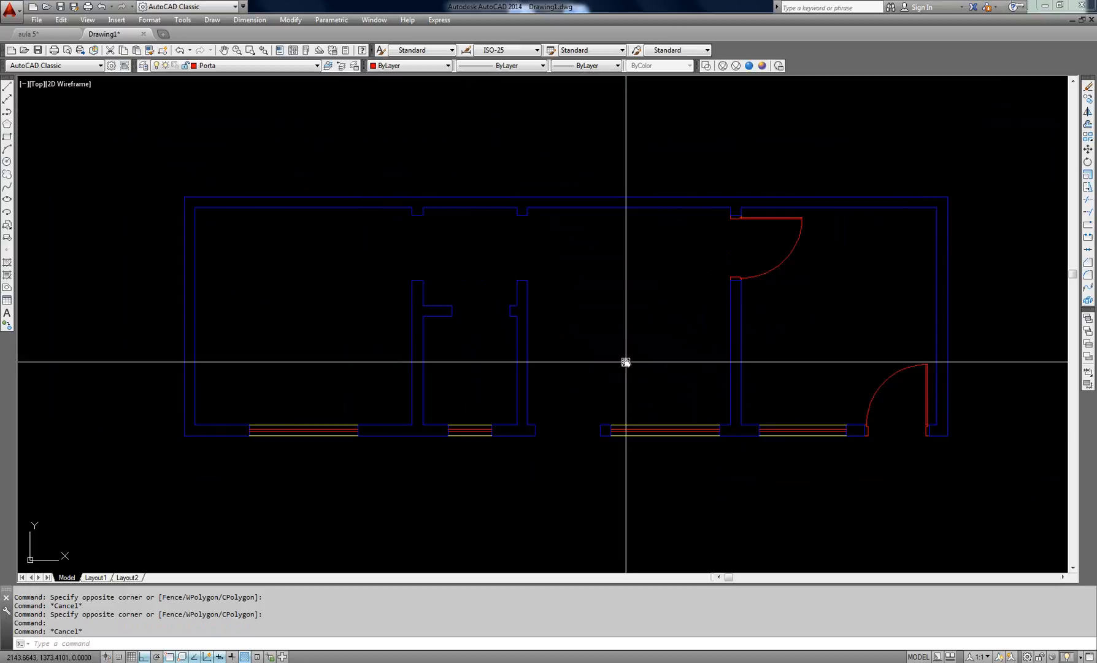
pyautogui.moveTo(622, 362); pyautogui.dragTo(595, 358, button='middle')
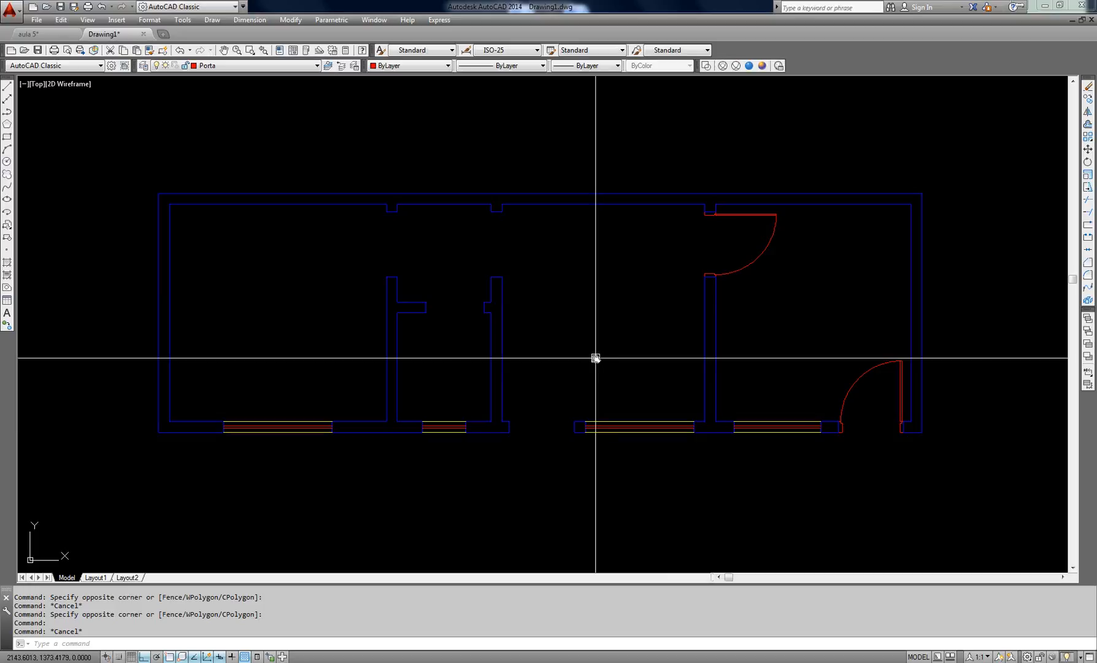
pyautogui.moveTo(595, 358); pyautogui.dragTo(616, 344, button='middle')
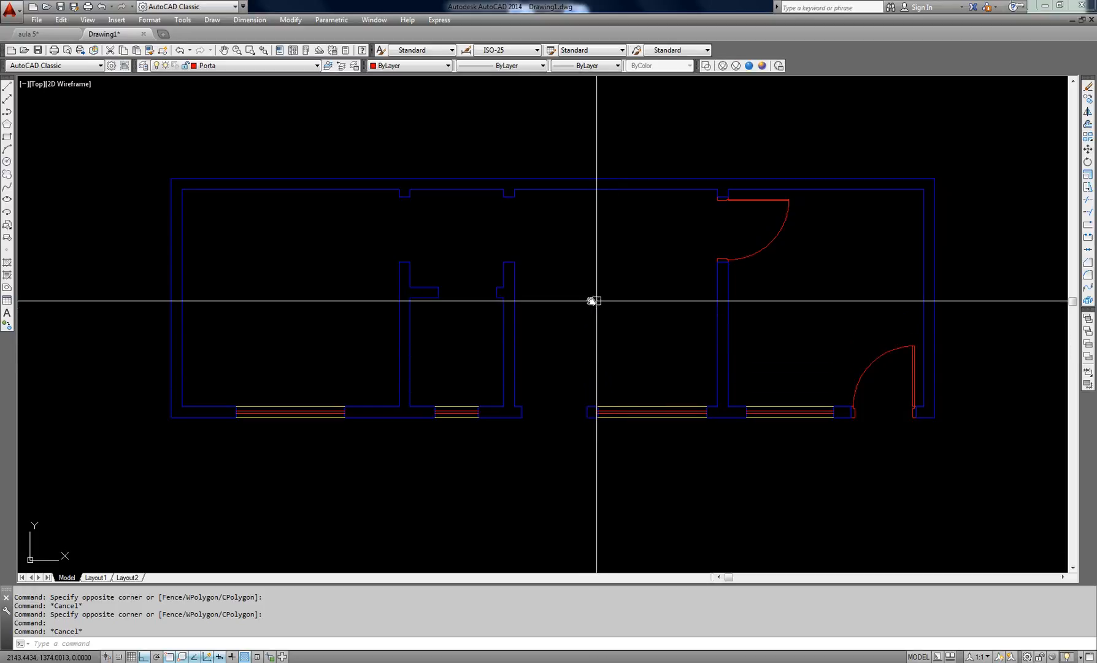
pyautogui.moveTo(595, 301); pyautogui.dragTo(567, 296, button='middle')
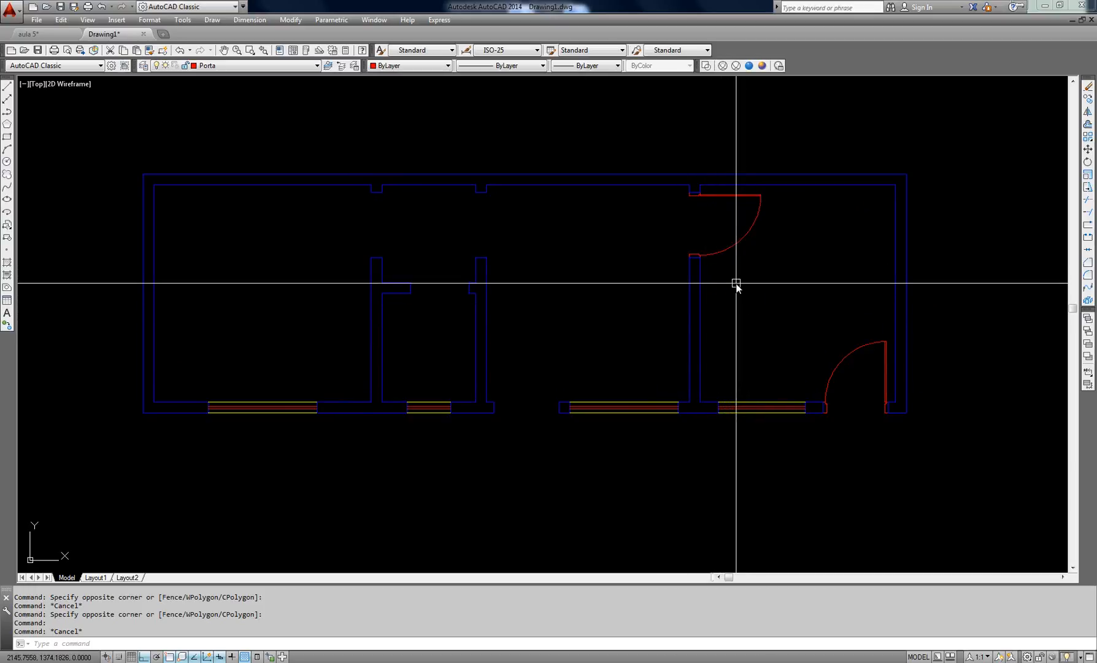
pyautogui.moveTo(593, 254); pyautogui.dragTo(612, 253, button='middle')
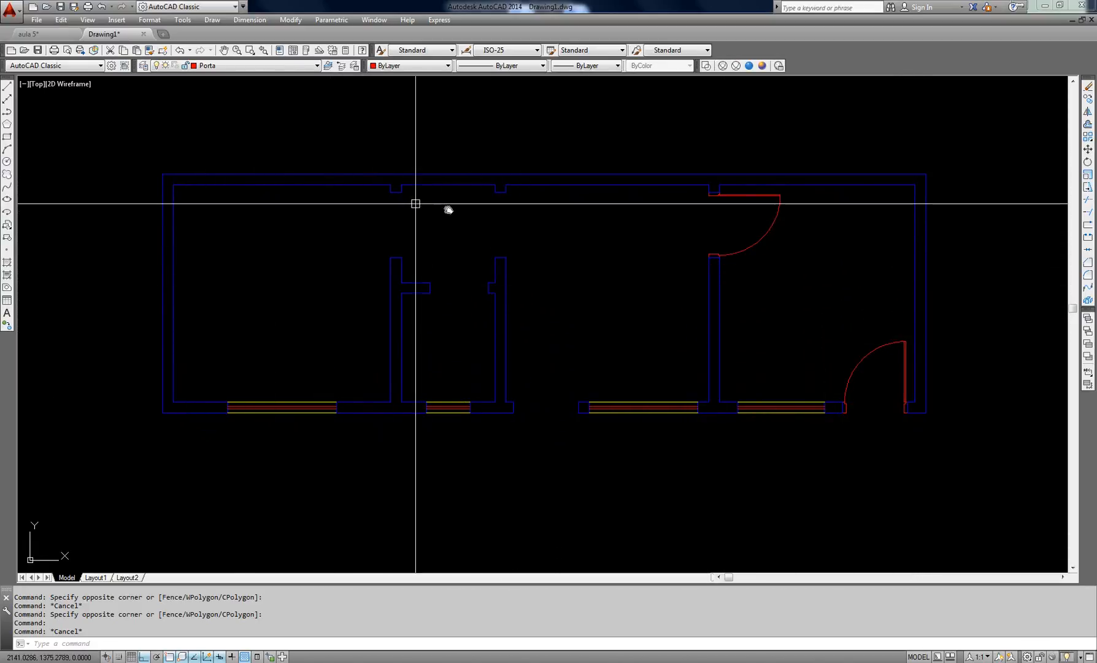
pyautogui.moveTo(492, 276); pyautogui.dragTo(500, 276, button='middle')
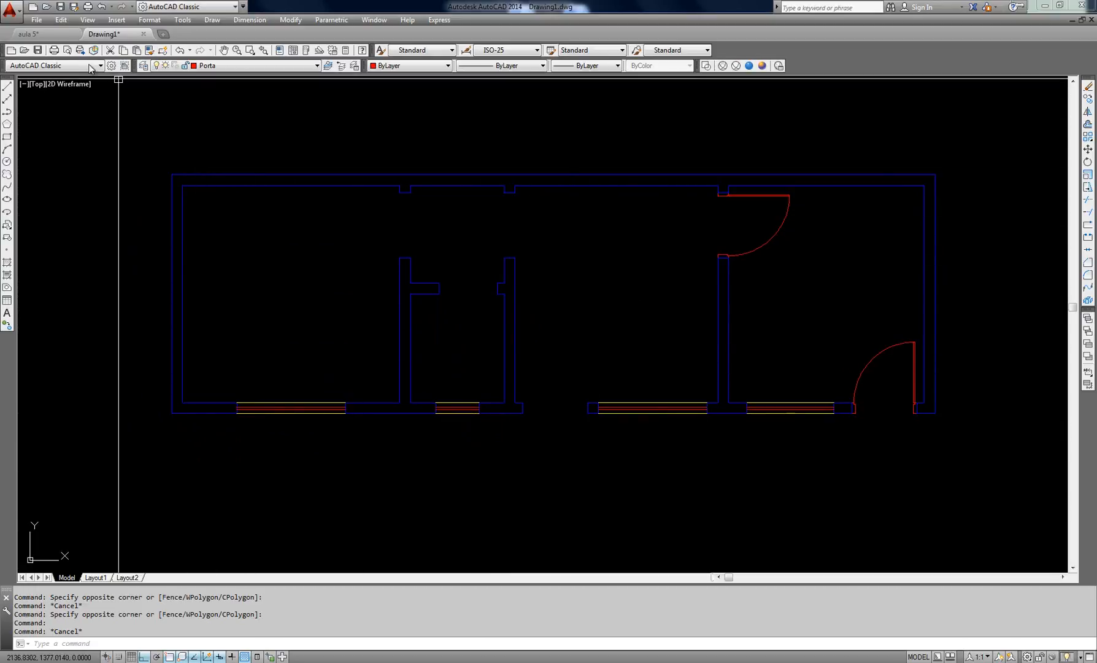
# Open the drawing estudo aula 5 from the aula 05 folder and look over its floor plan.
pyautogui.click(46, 7)
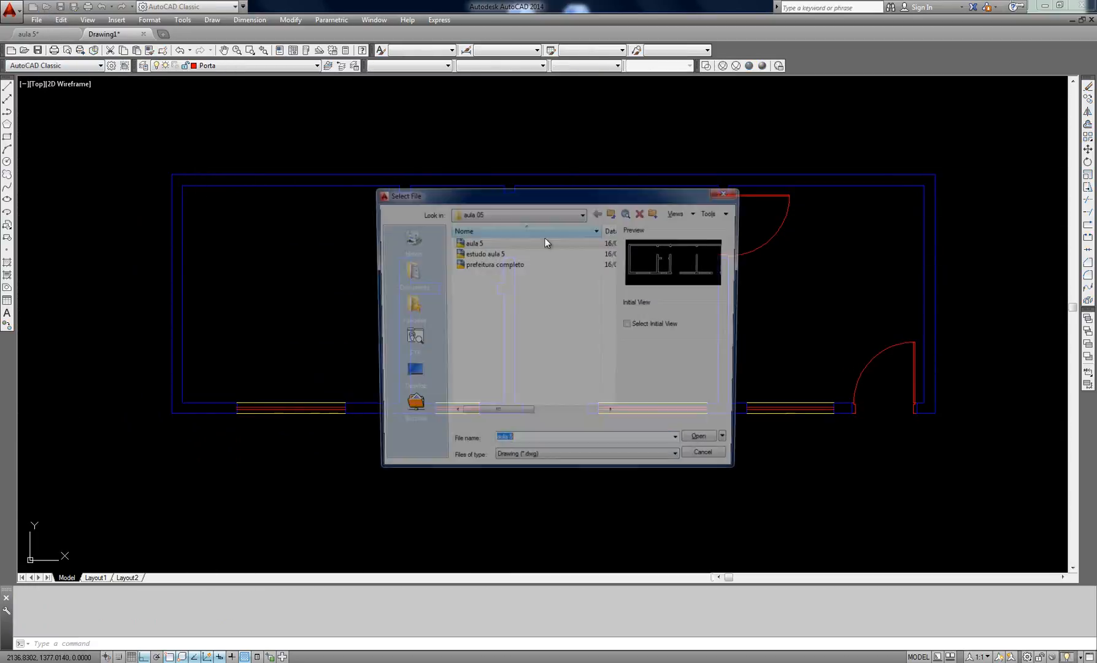
pyautogui.click(508, 265)
pyautogui.click(501, 251)
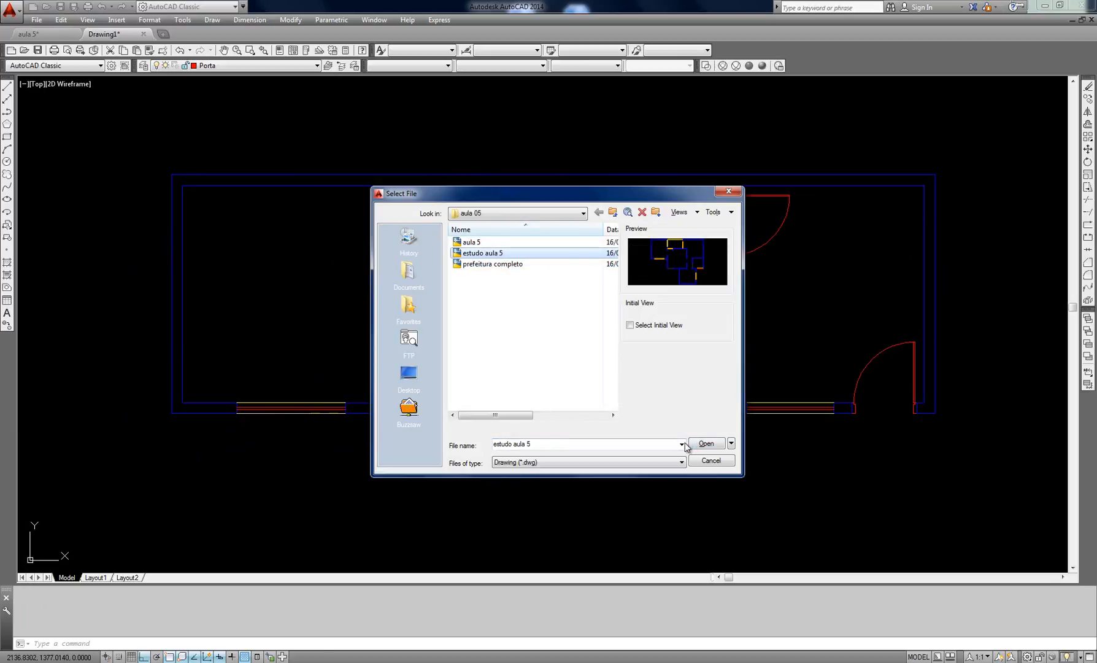
pyautogui.click(705, 443)
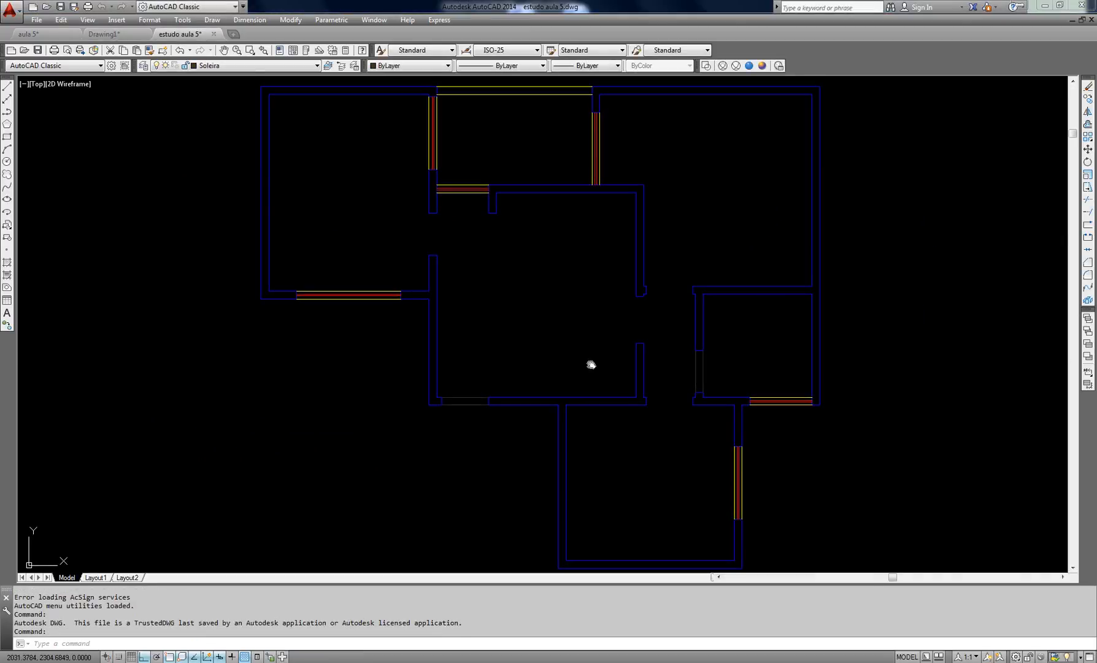
pyautogui.scroll(-2, 740, 227)
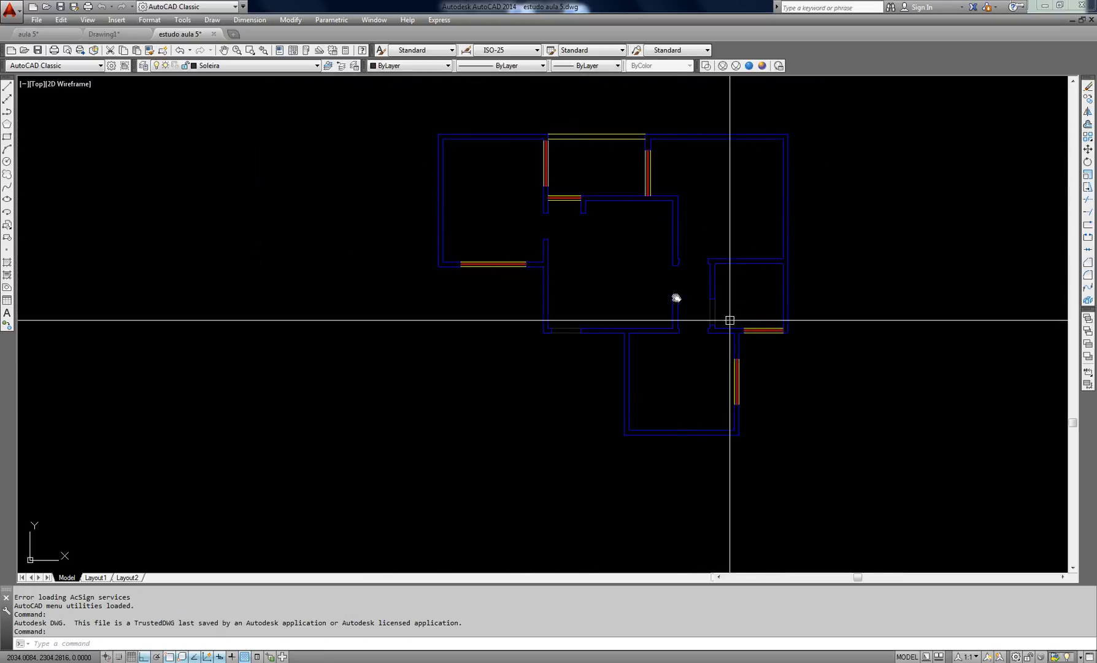
pyautogui.scroll(2, 675, 294)
pyautogui.scroll(-2, 675, 295)
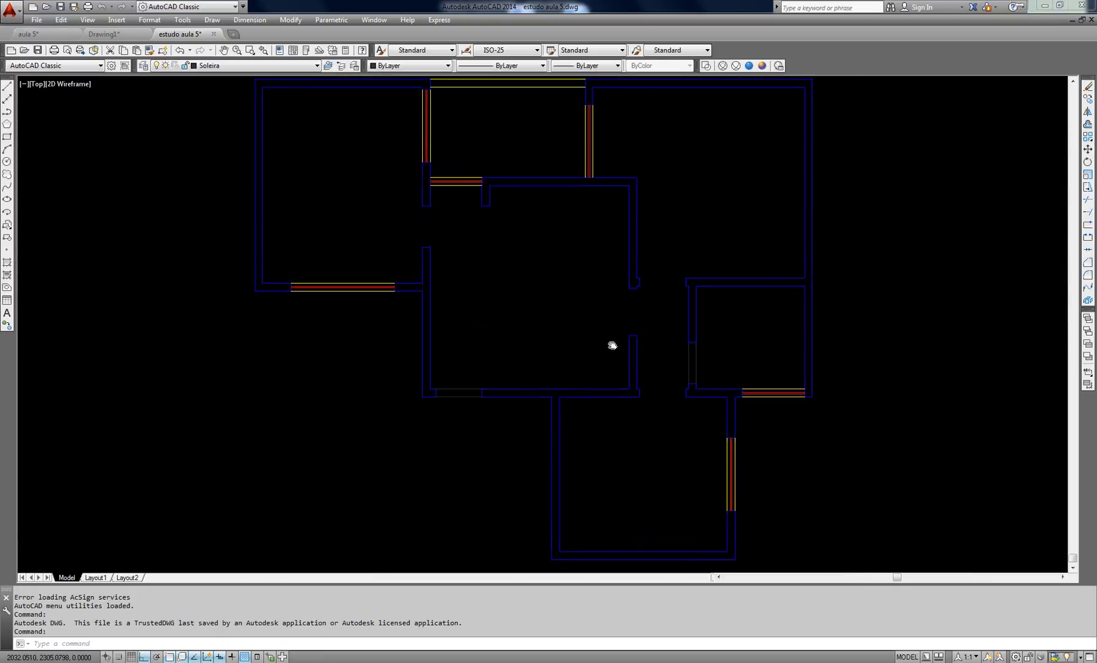
# Make Parede the current layer in the estudo aula 5 drawing.
pyautogui.click(297, 66)
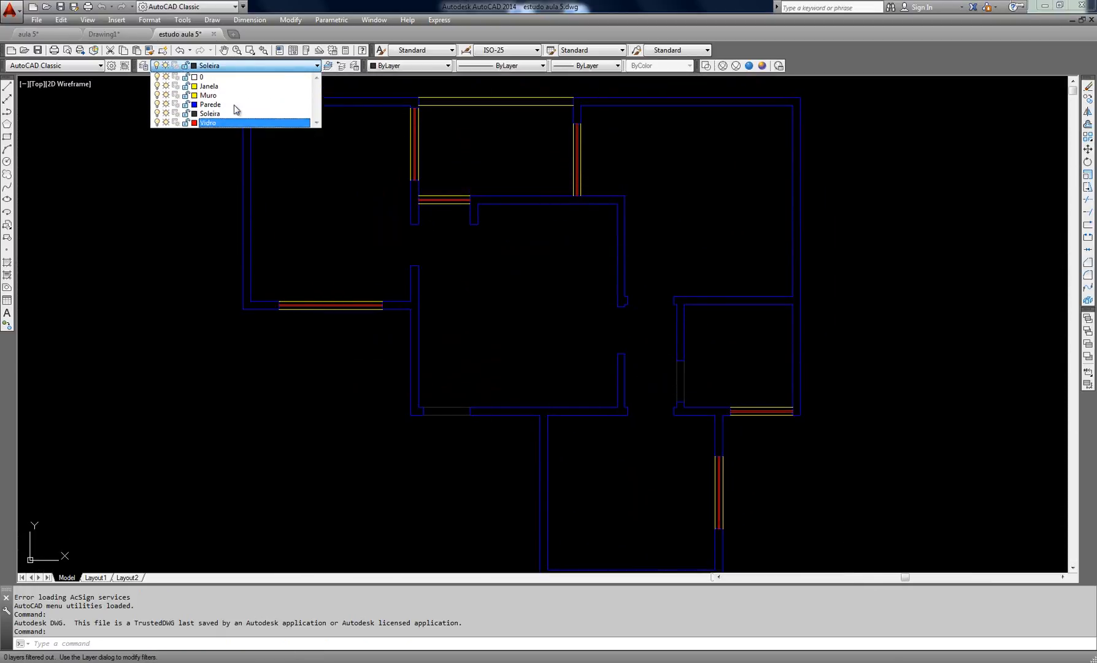
pyautogui.click(233, 103)
pyautogui.moveTo(478, 207); pyautogui.dragTo(518, 240, button='middle')
pyautogui.click(462, 254)
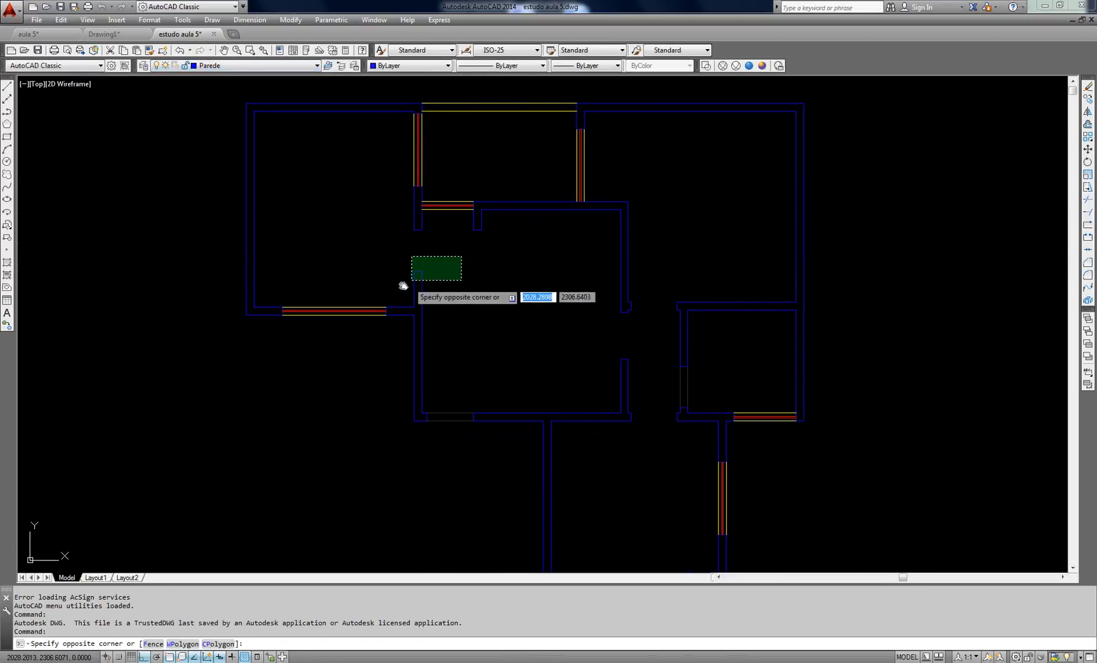
pyautogui.click(401, 286)
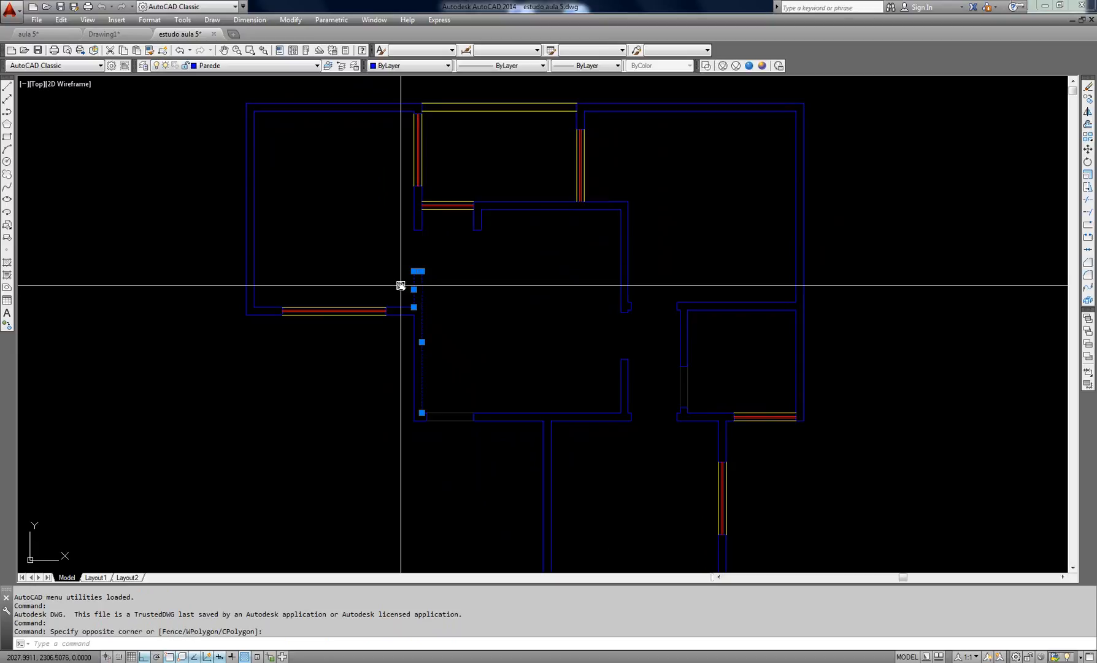
pyautogui.press('Escape')
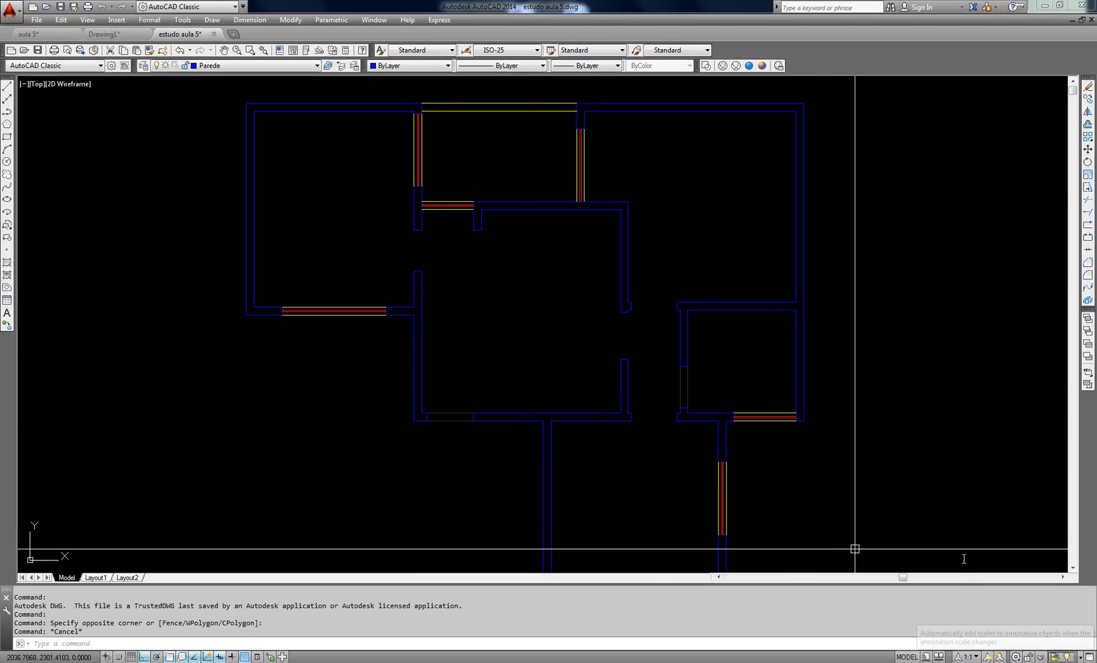
pyautogui.click(969, 656)
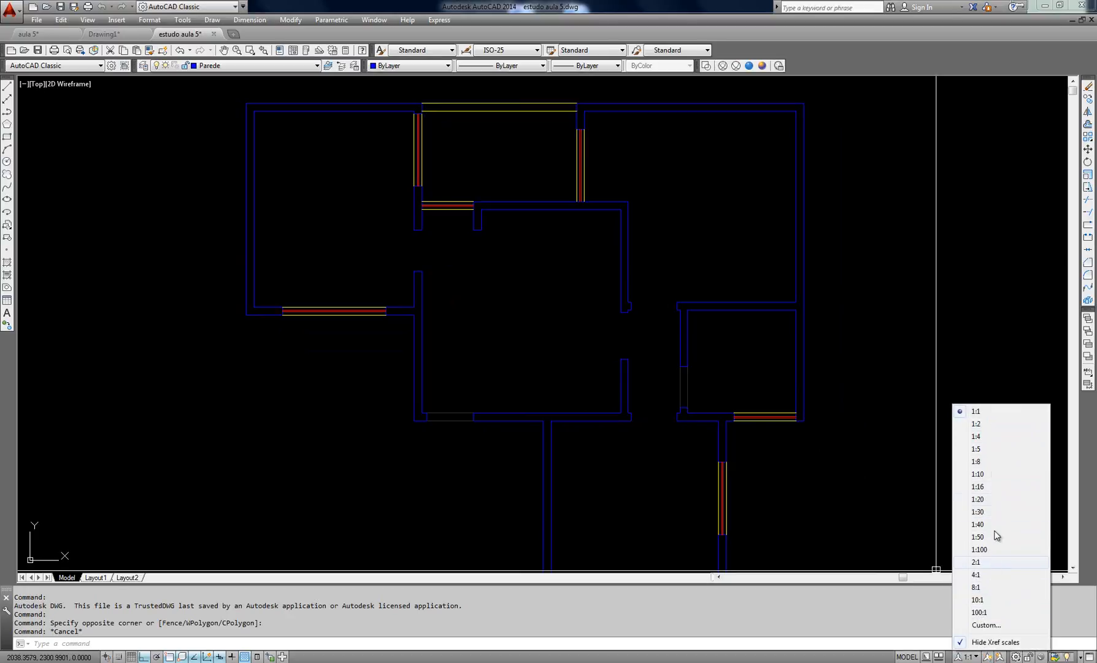
pyautogui.click(921, 425)
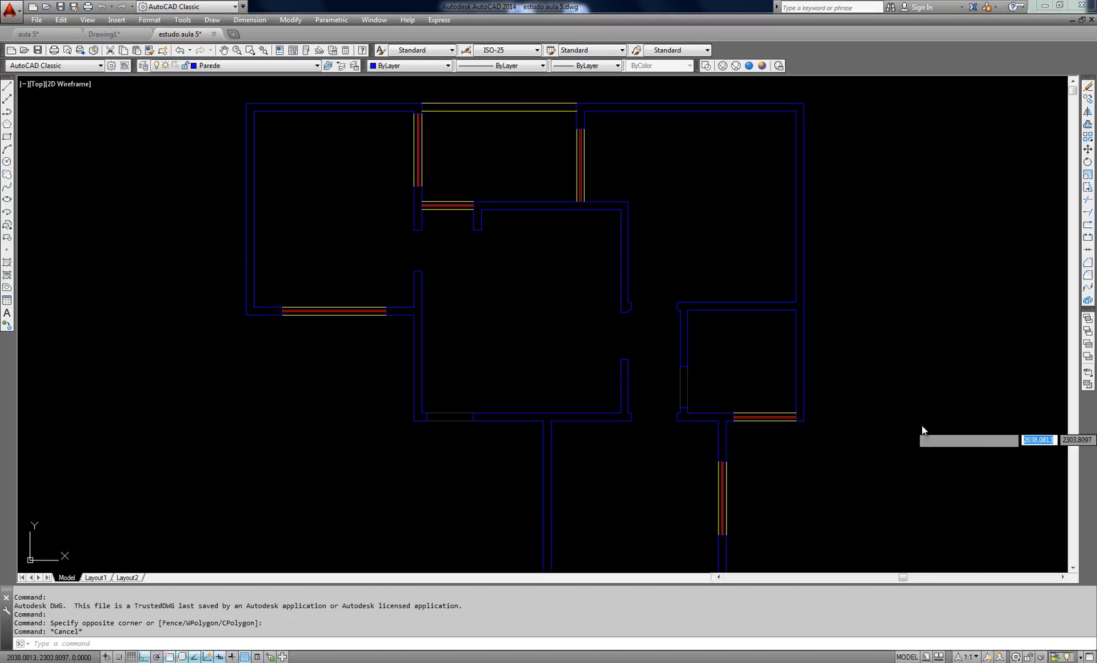
pyautogui.click(899, 455)
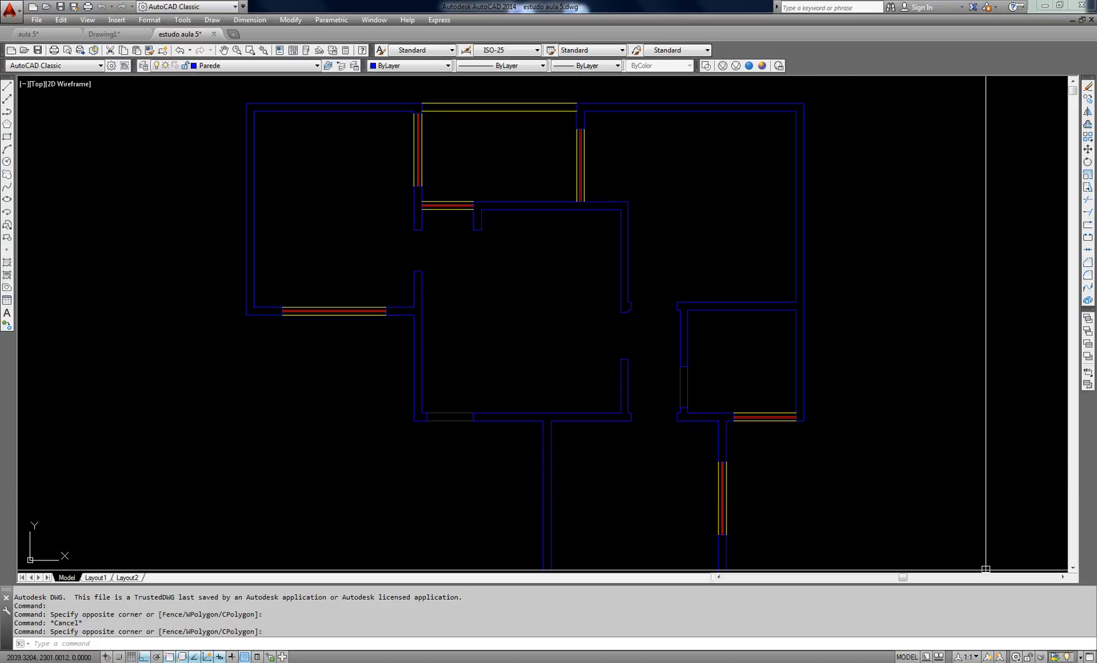
pyautogui.rightClick(975, 662)
pyautogui.click(976, 634)
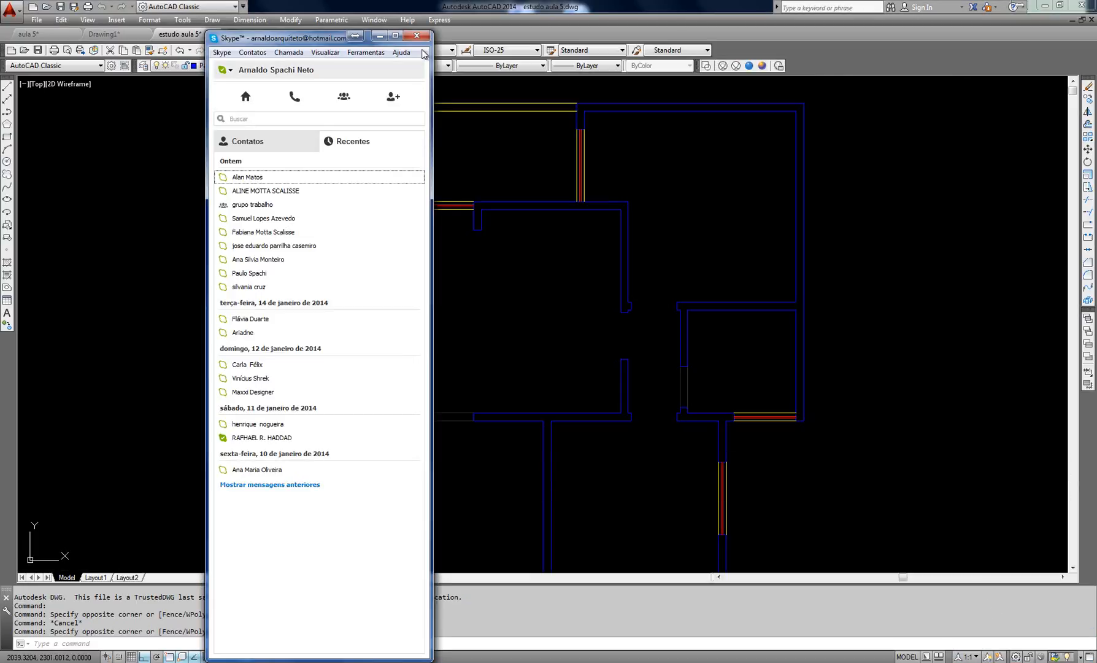
pyautogui.click(418, 37)
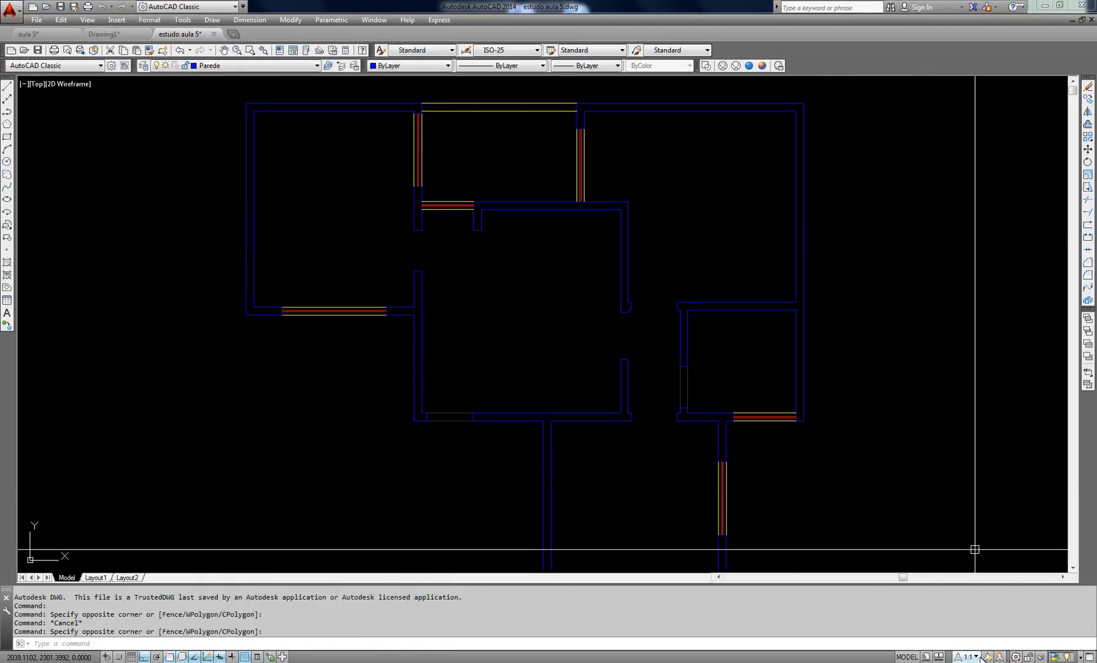
# Examine the walls, windows and door openings of the estudo aula 5 floor plan.
pyautogui.scroll(-2, 894, 457)
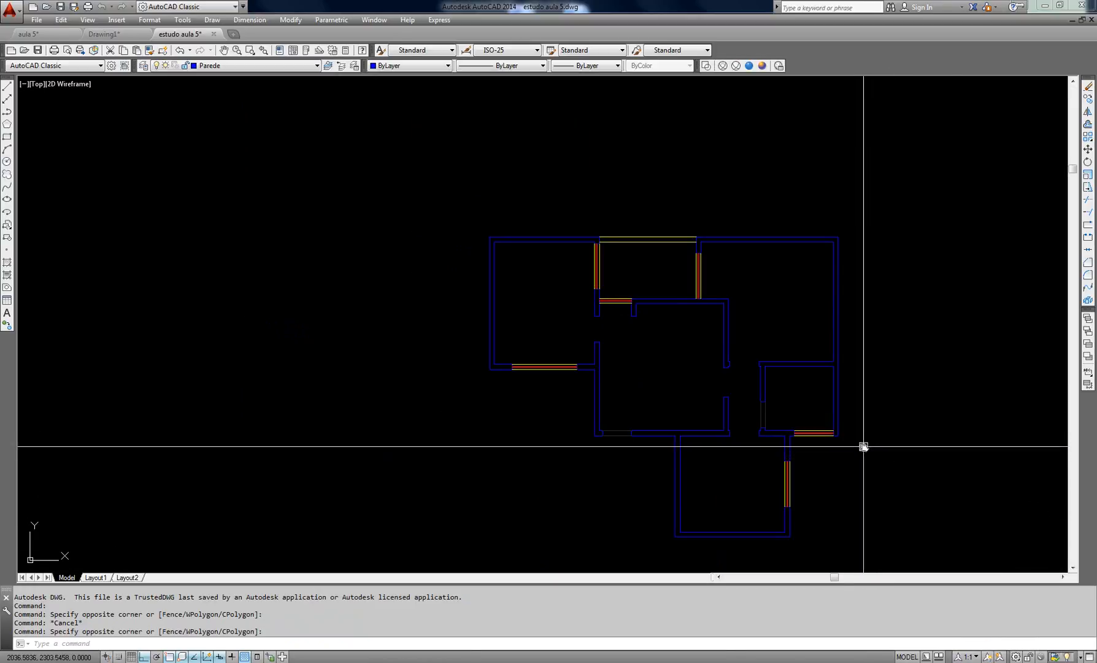
pyautogui.moveTo(862, 443); pyautogui.dragTo(770, 432, button='middle')
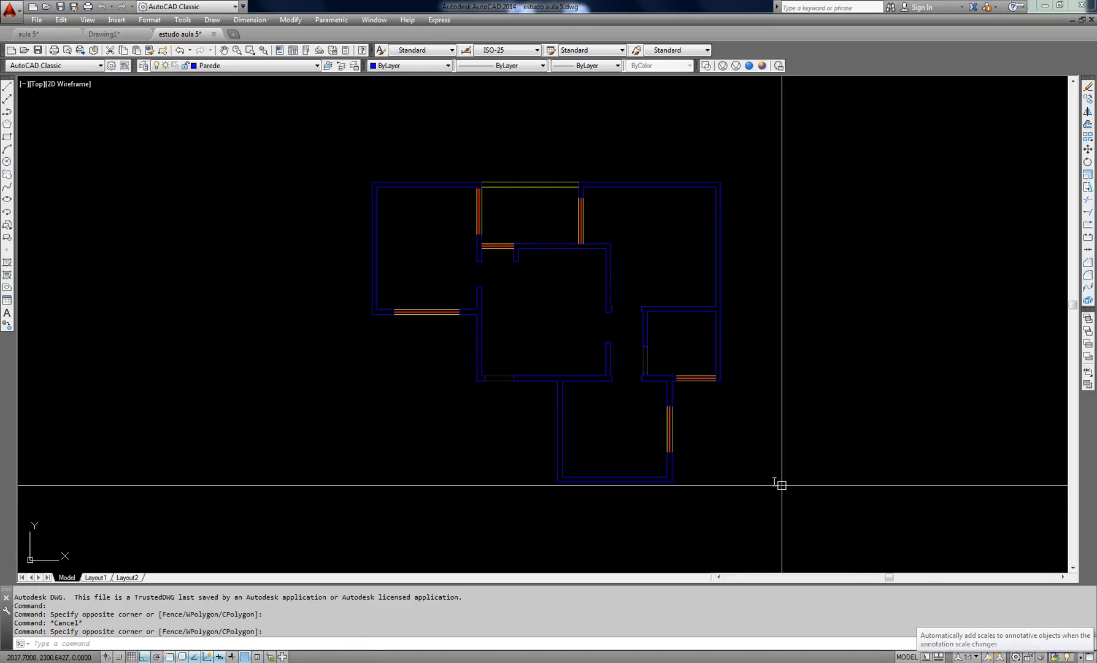
pyautogui.scroll(2, 646, 436)
pyautogui.moveTo(646, 435); pyautogui.dragTo(704, 498, button='middle')
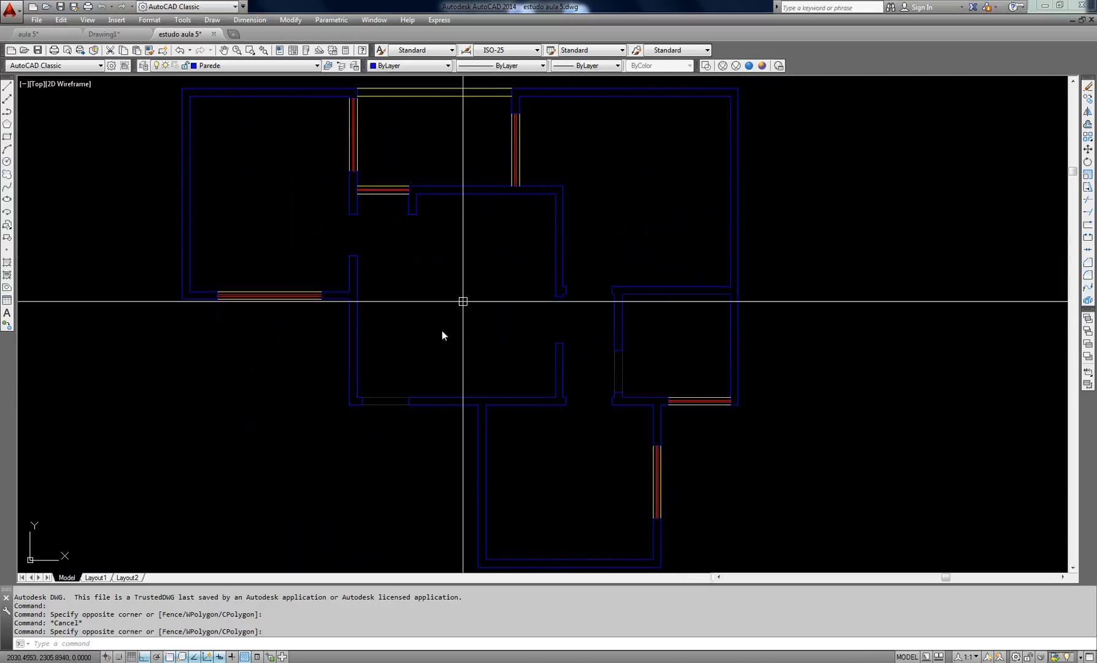
pyautogui.click(292, 316)
pyautogui.click(267, 275)
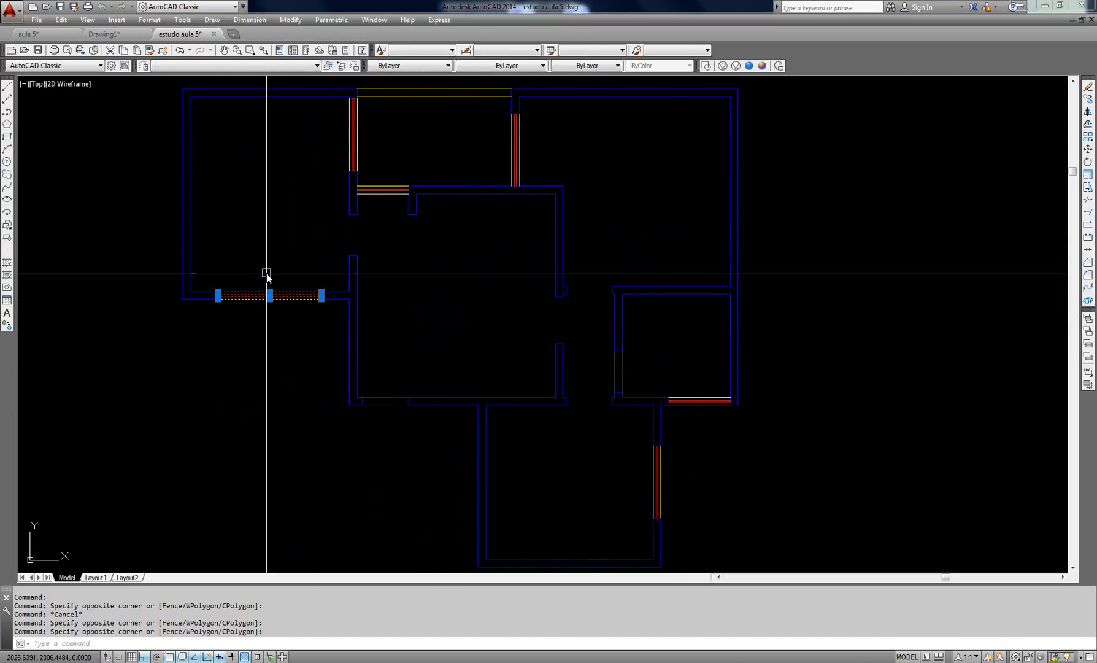
pyautogui.press('Escape')
pyautogui.press('Escape')
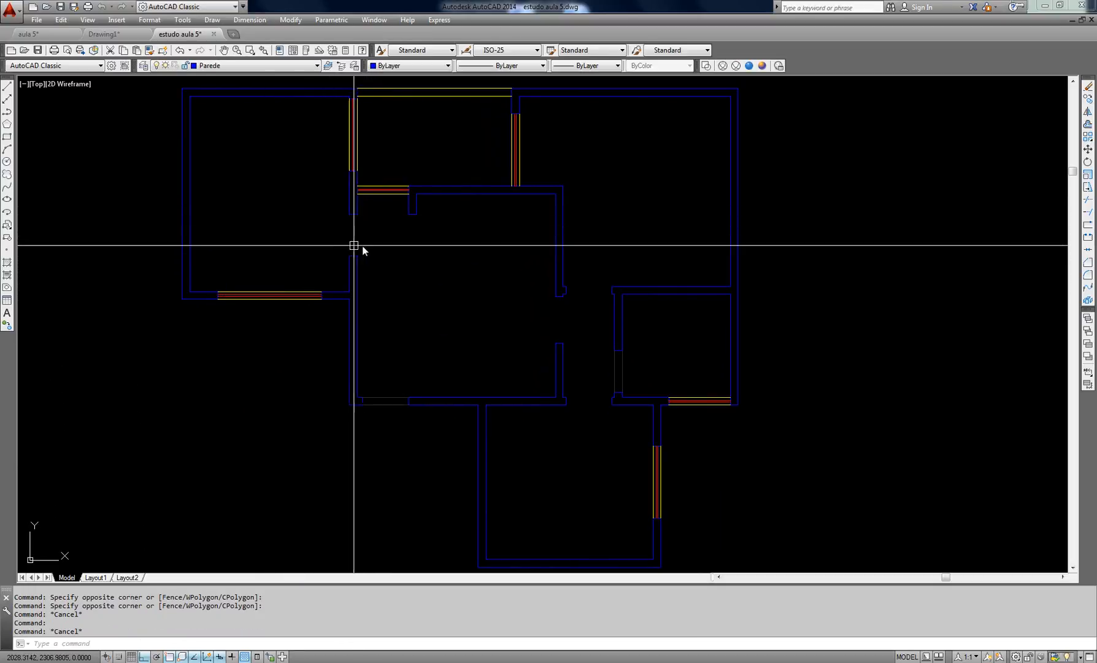
pyautogui.moveTo(813, 279); pyautogui.dragTo(767, 268, button='middle')
pyautogui.moveTo(495, 301); pyautogui.dragTo(519, 298, button='middle')
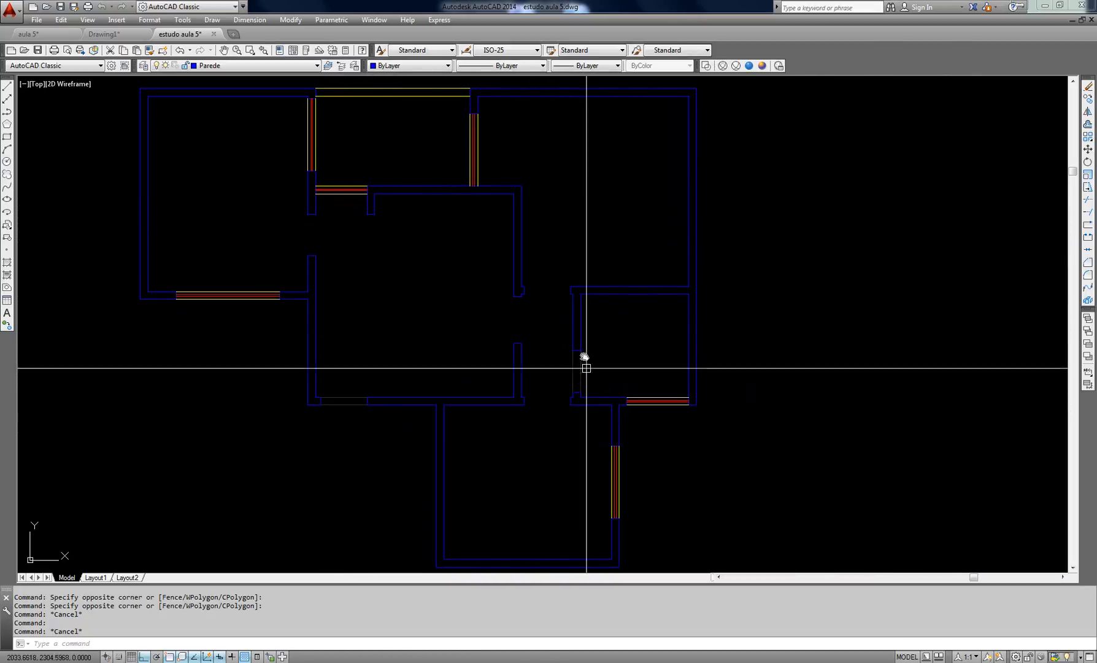
# Measure the width of the threshold opening in the left wall of the small room on the plan's east side.
pyautogui.press('Escape')
pyautogui.write('DI')
pyautogui.press('Return')
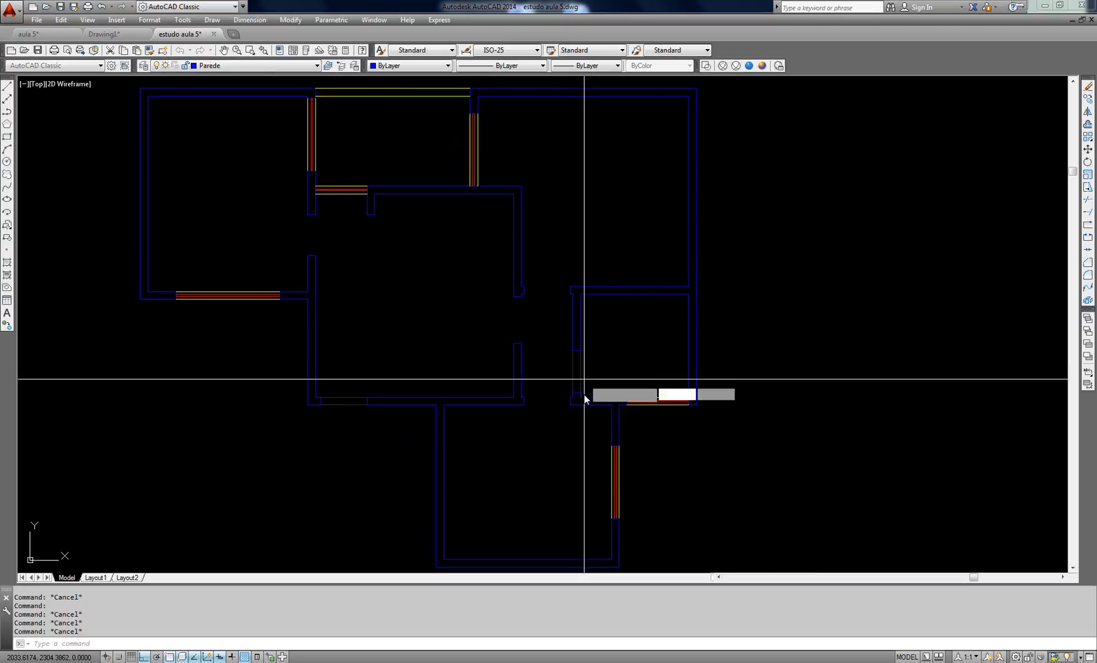
pyautogui.click(580, 392)
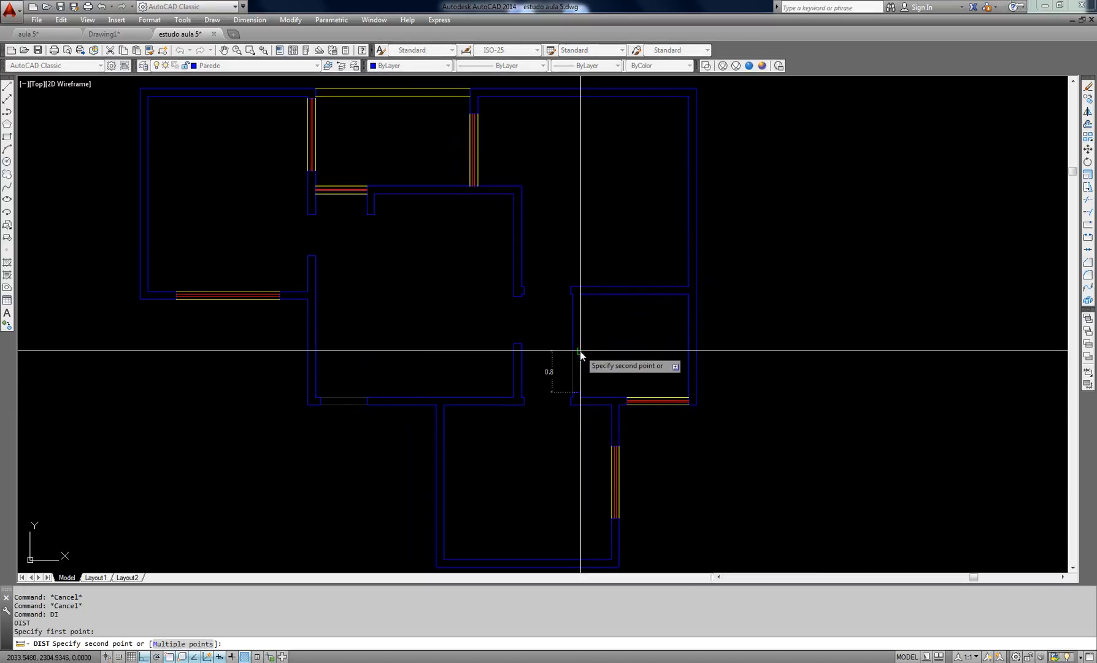
pyautogui.click(578, 359)
# Measure the width of the threshold opening in the central room's lower wall.
pyautogui.press('Return')
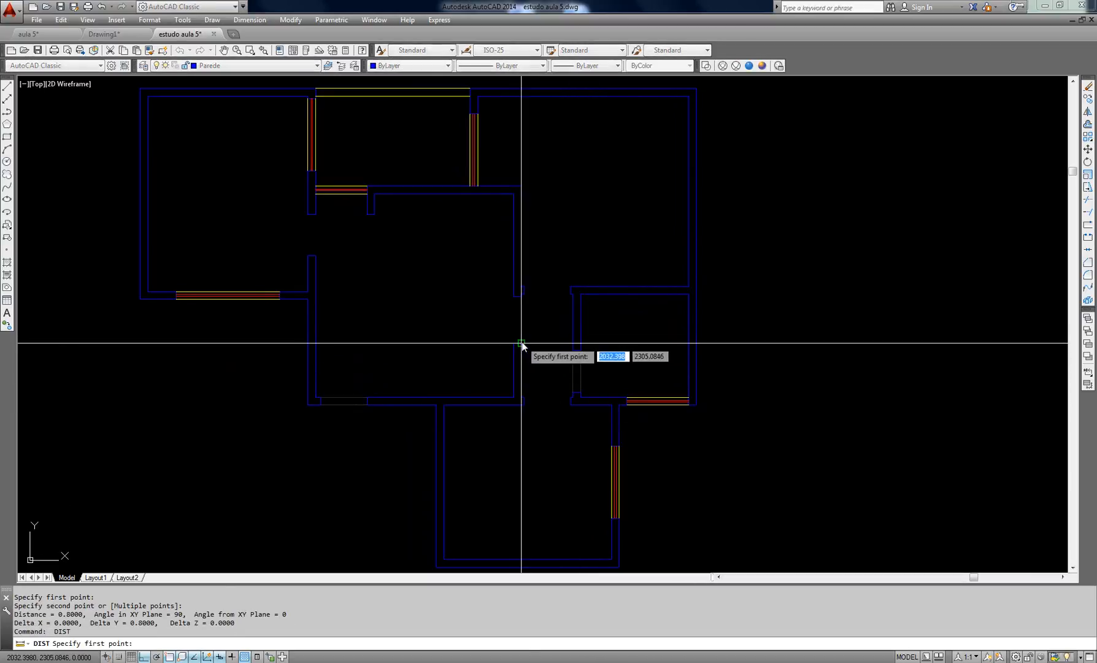
pyautogui.click(367, 399)
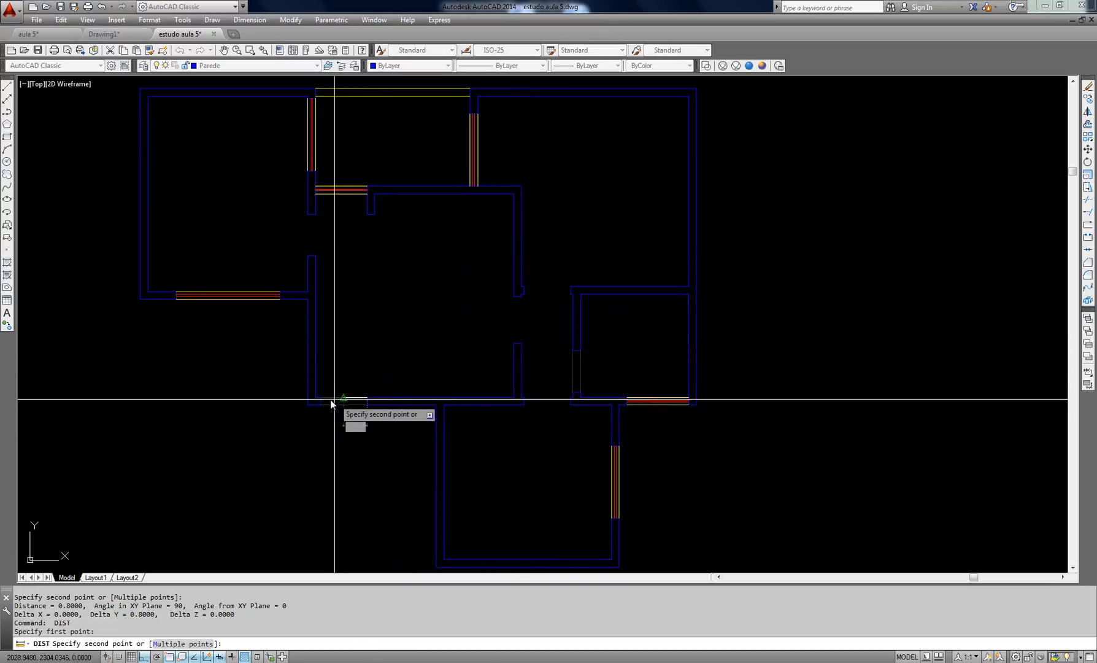
pyautogui.click(320, 399)
pyautogui.press('Escape')
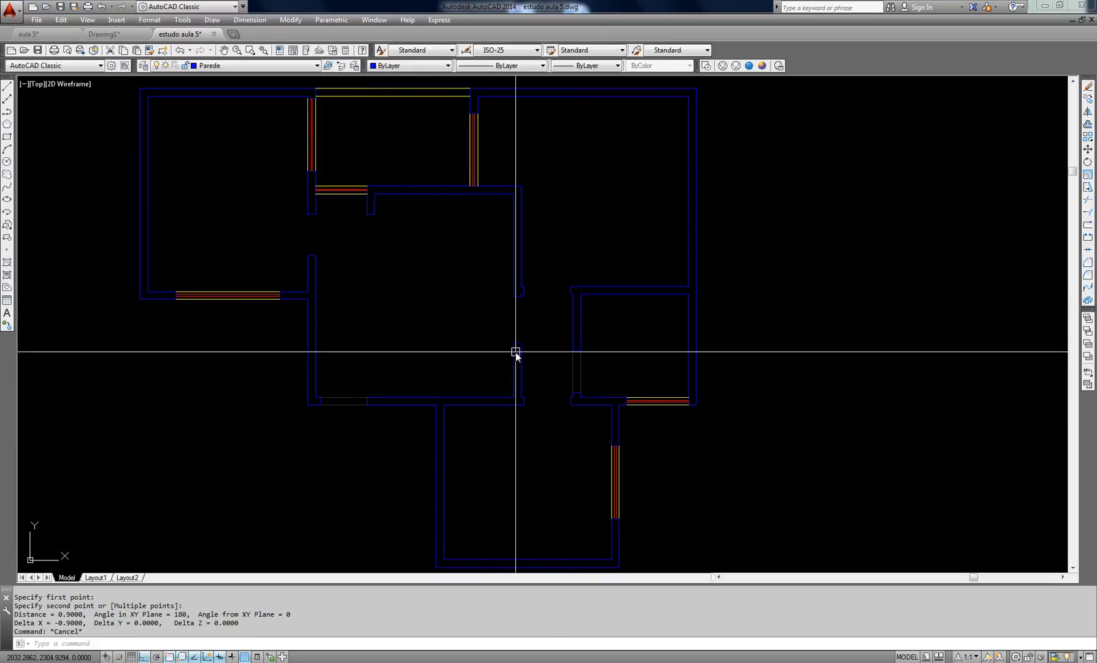
pyautogui.press('Escape')
pyautogui.click(339, 230)
pyautogui.click(282, 237)
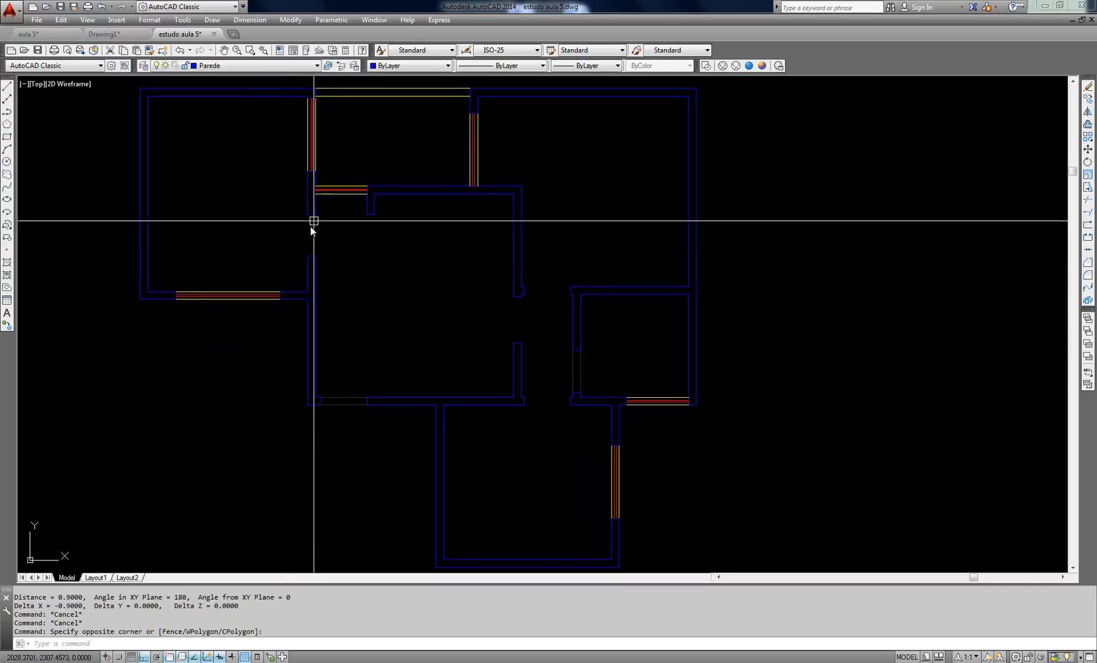
pyautogui.moveTo(453, 296); pyautogui.dragTo(446, 294, button='middle')
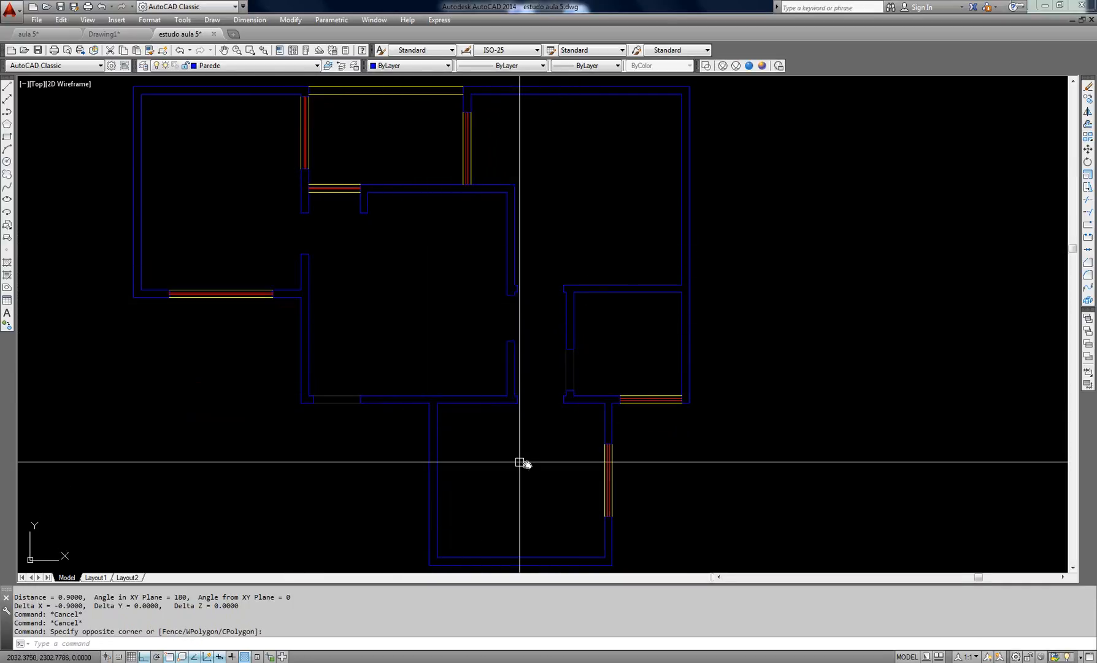
pyautogui.click(533, 398)
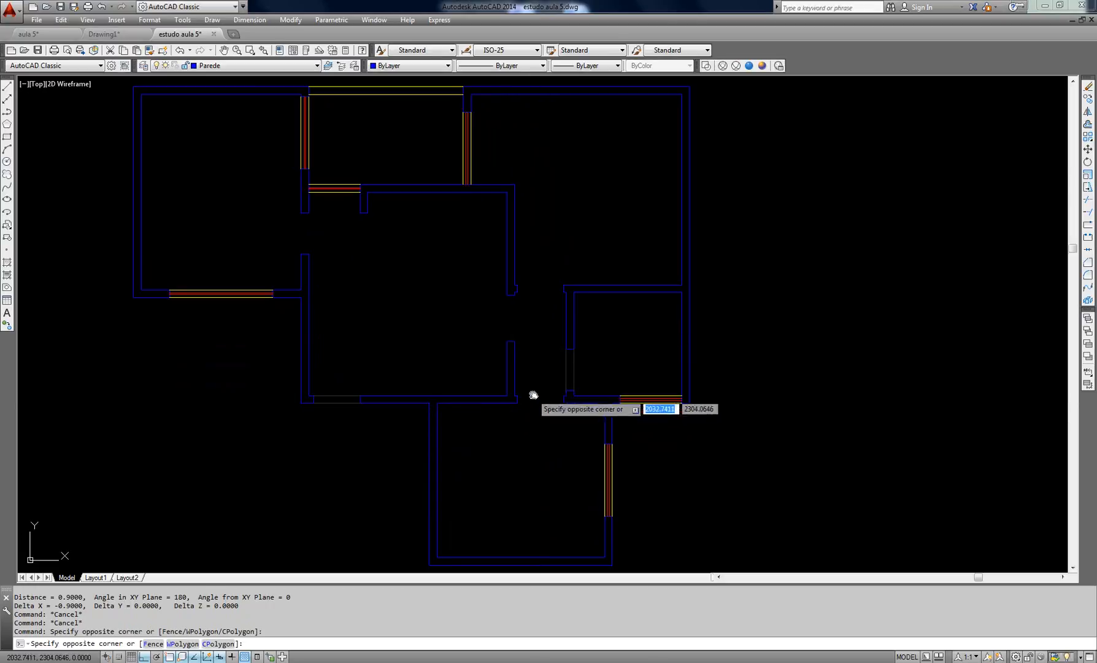
pyautogui.click(534, 300)
pyautogui.click(536, 400)
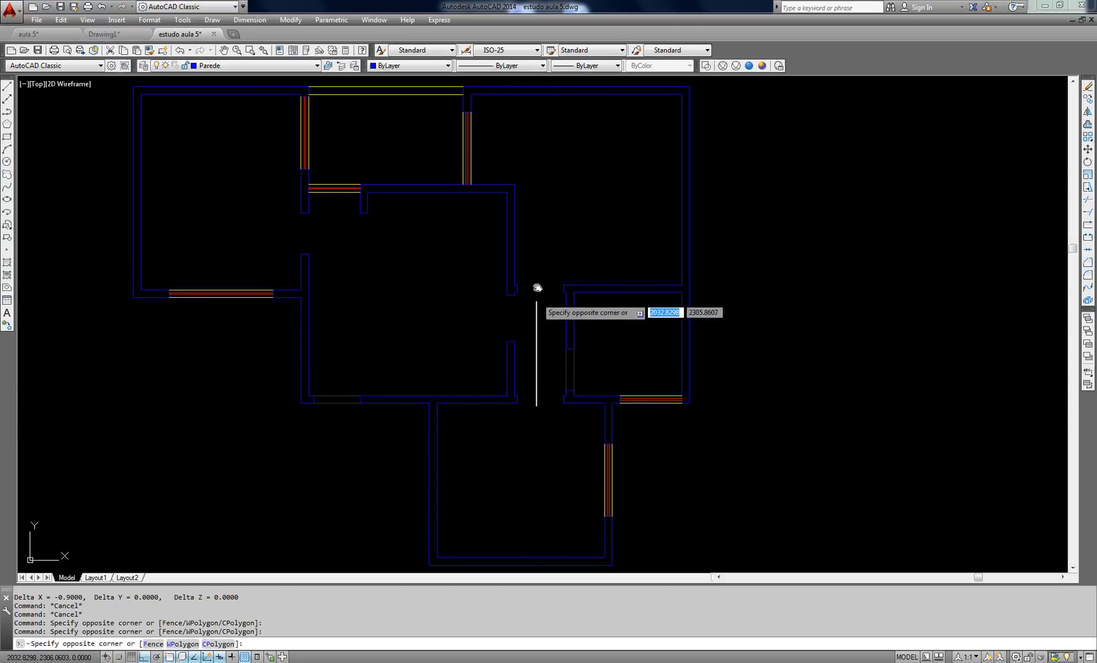
pyautogui.click(538, 285)
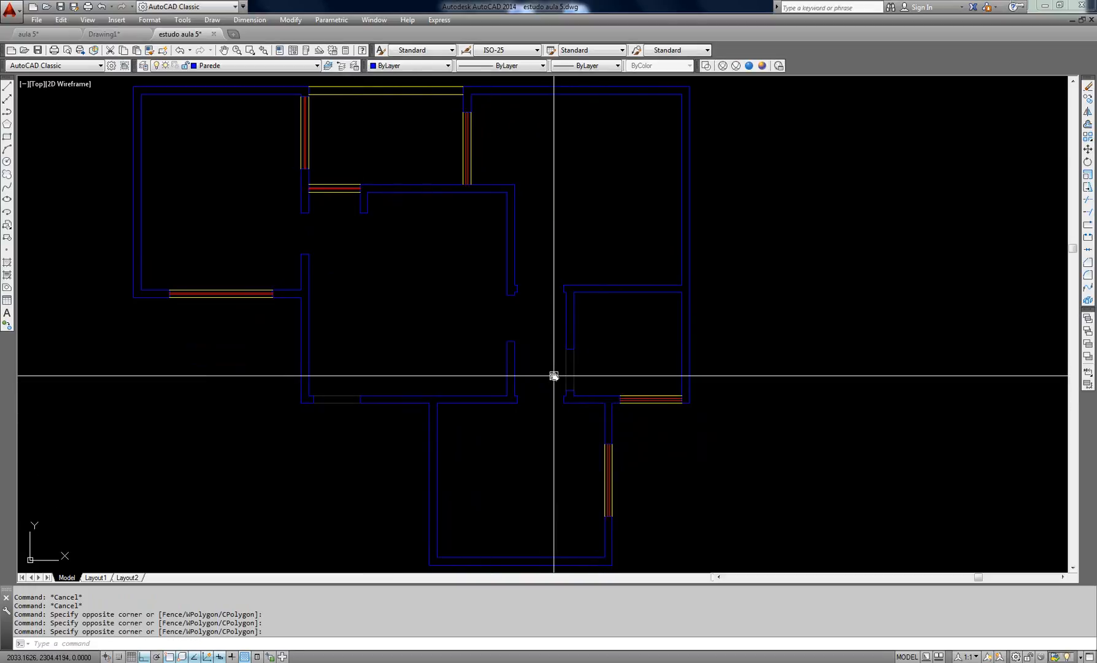
pyautogui.moveTo(560, 380); pyautogui.dragTo(575, 386, button='middle')
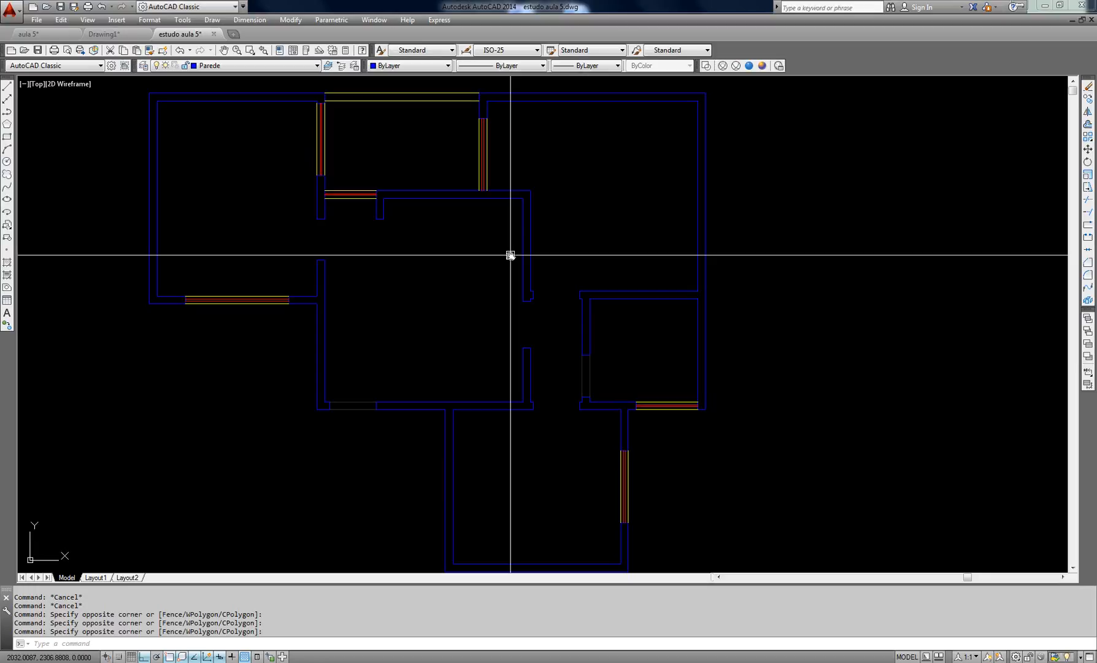
# Assign the arnaldo.ctb plot style table to all layouts in the plot settings and open the table for editing.
pyautogui.hotkey('ctrl', 'p')
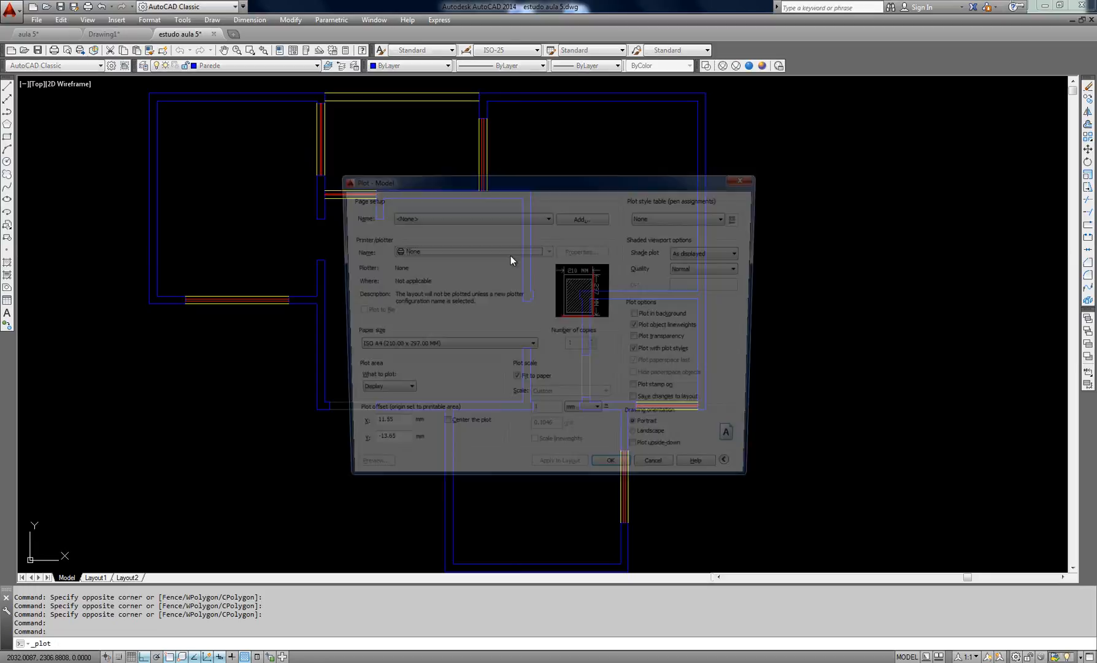
pyautogui.click(684, 218)
pyautogui.click(681, 246)
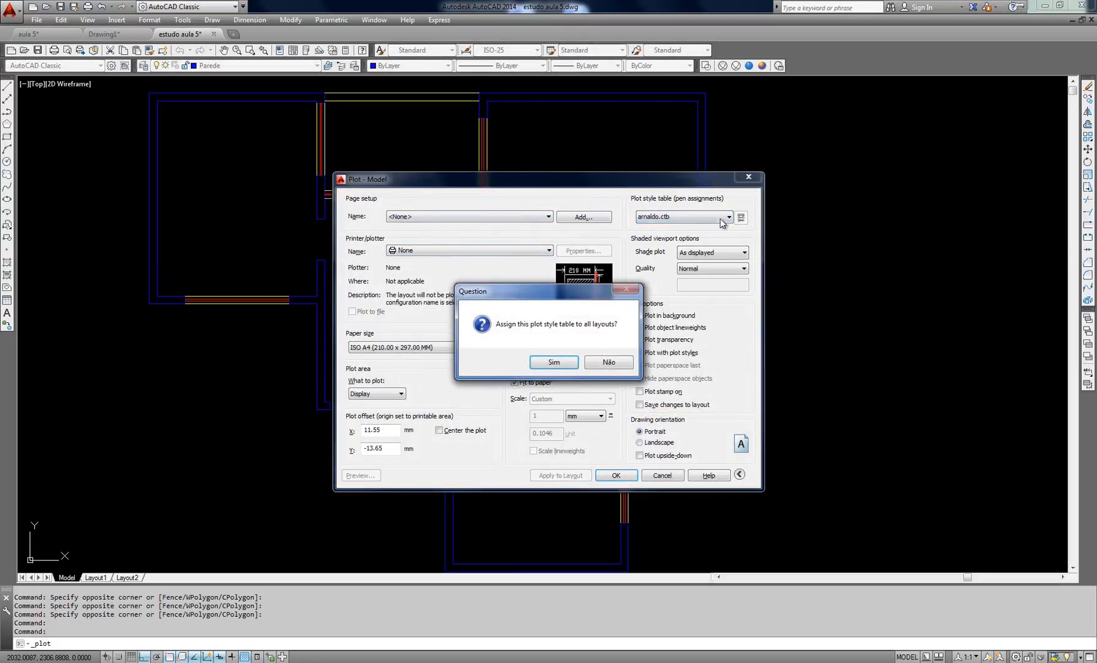
pyautogui.click(554, 362)
pyautogui.click(741, 217)
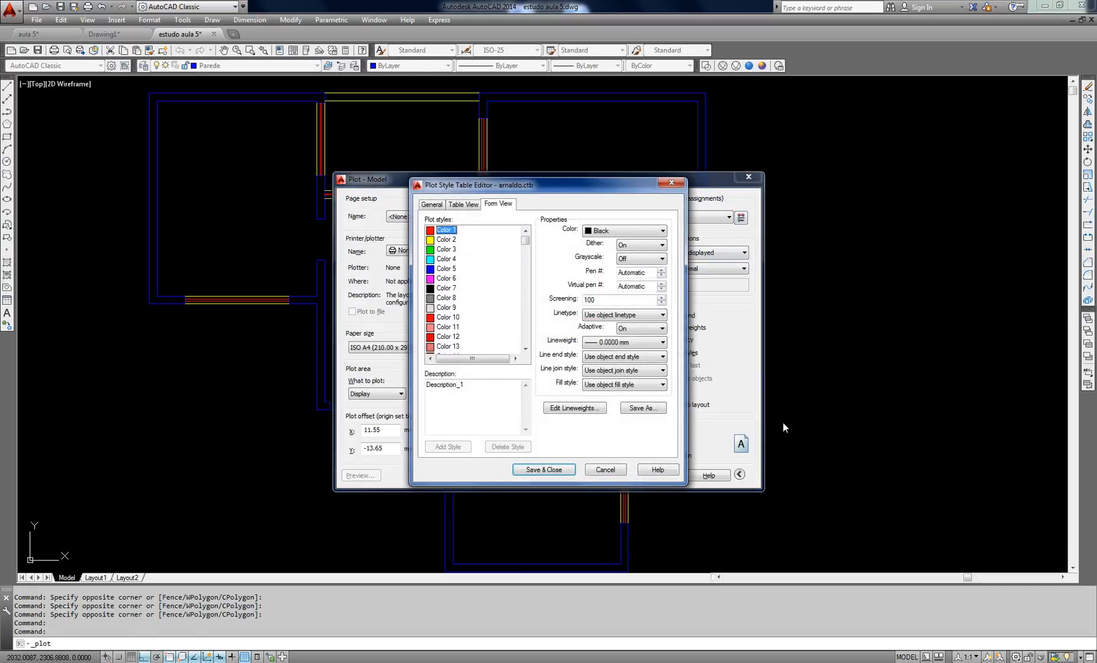
pyautogui.moveTo(574, 188); pyautogui.dragTo(669, 184)
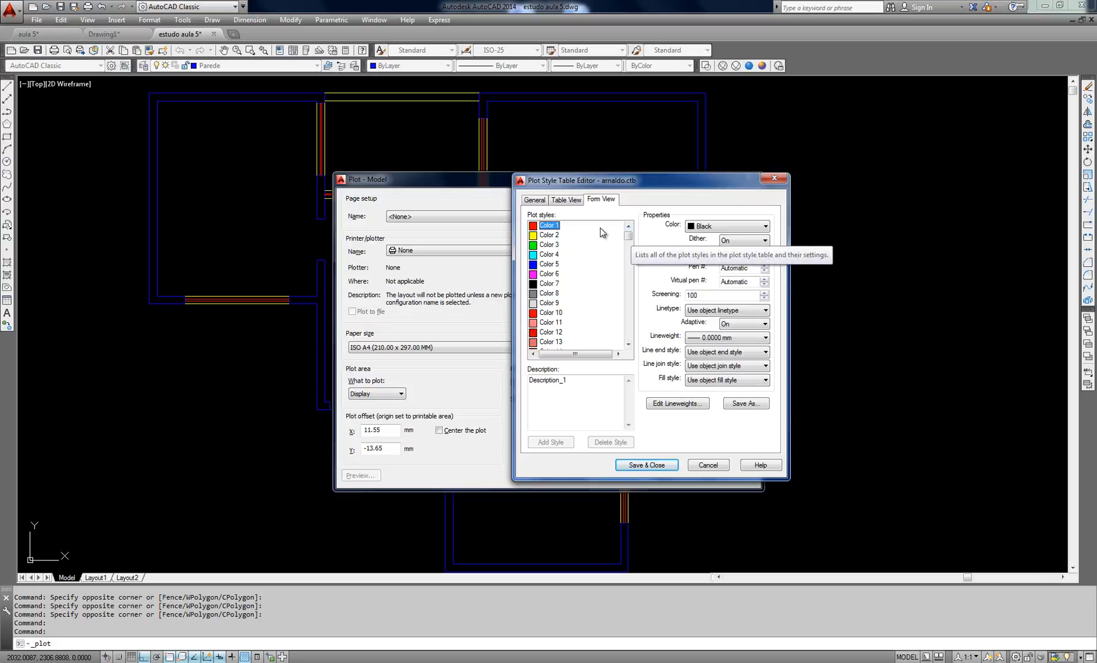
# Examine the plot properties of the first standard colors, Color 1 to Color 5, and compare them with Color 9 and Color 12.
pyautogui.click(550, 294)
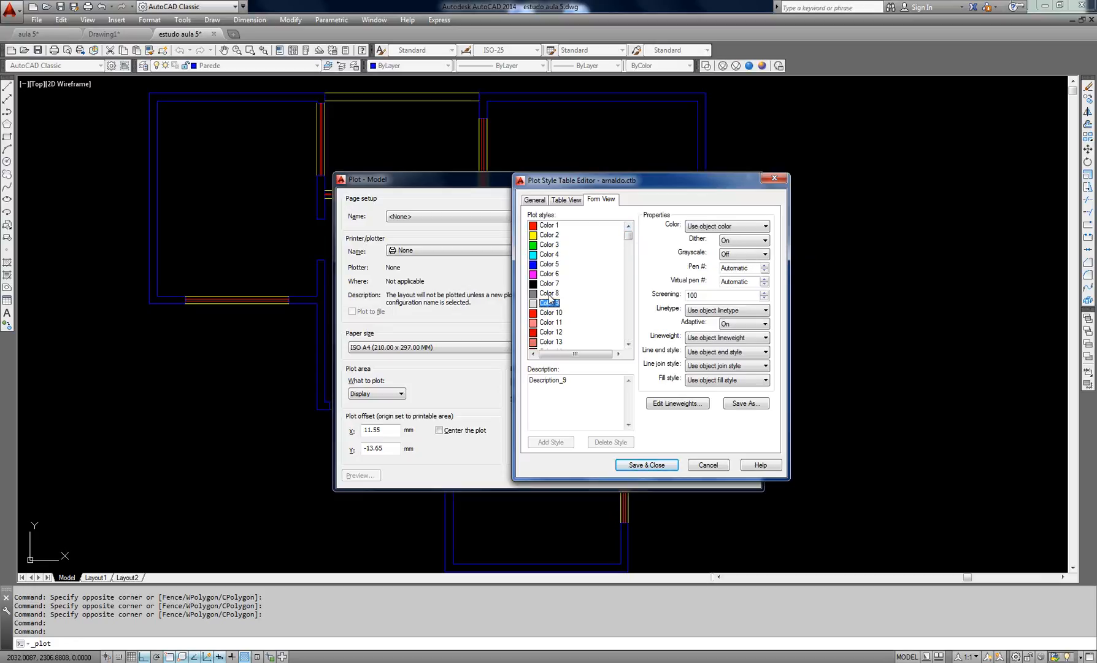
pyautogui.click(550, 264)
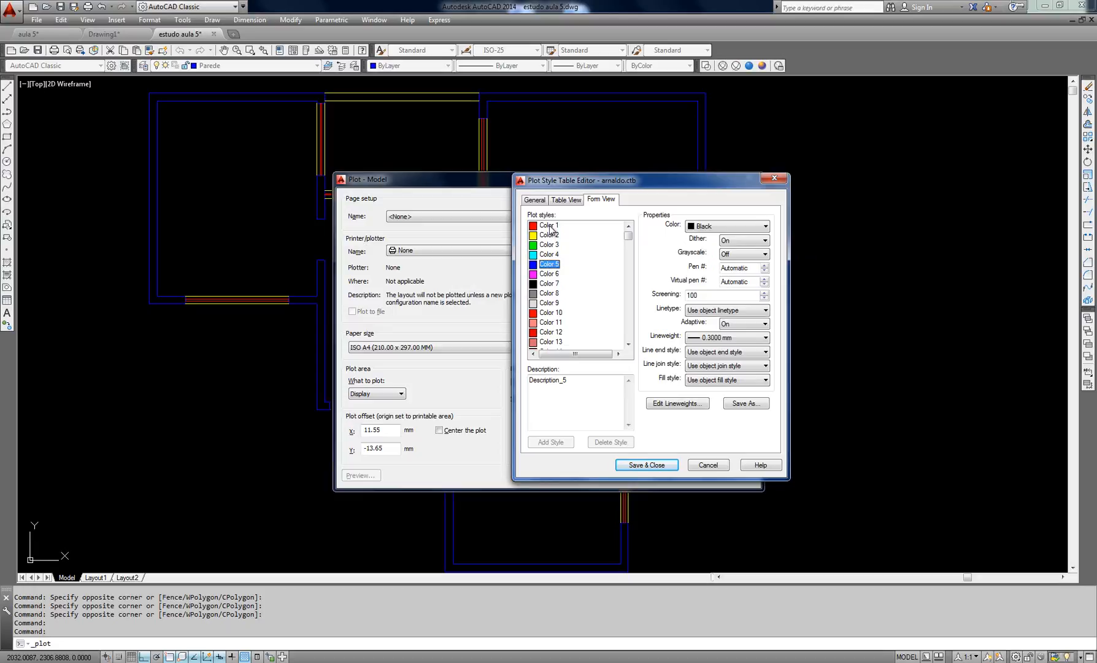
pyautogui.click(550, 227)
pyautogui.click(551, 236)
pyautogui.click(551, 245)
pyautogui.click(551, 255)
pyautogui.click(557, 333)
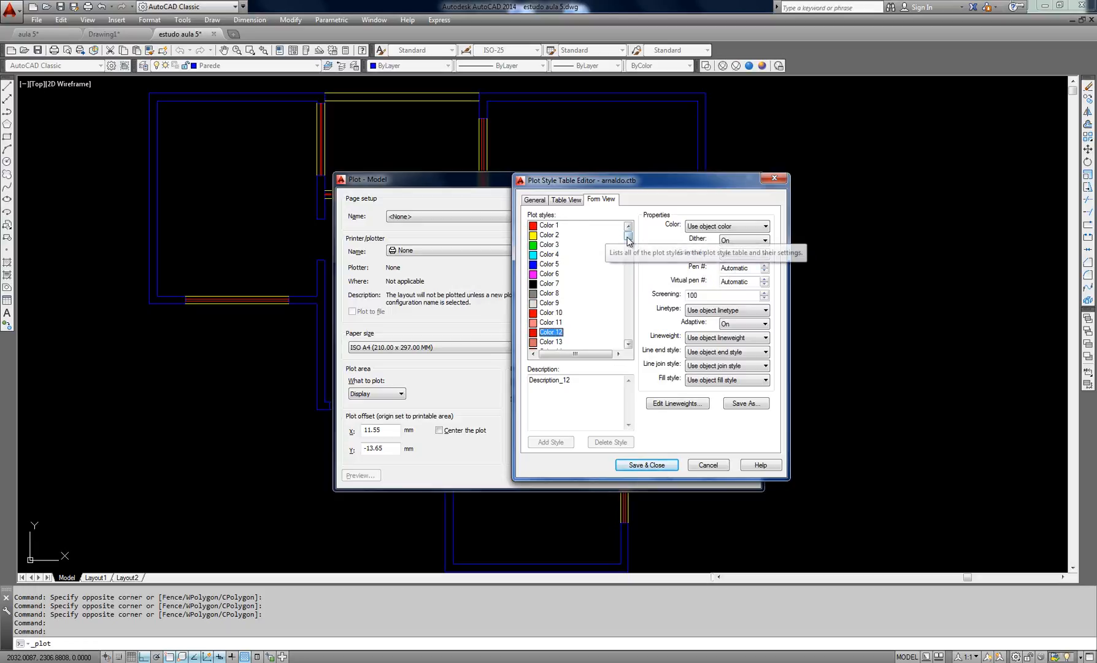
pyautogui.moveTo(628, 236); pyautogui.dragTo(628, 235)
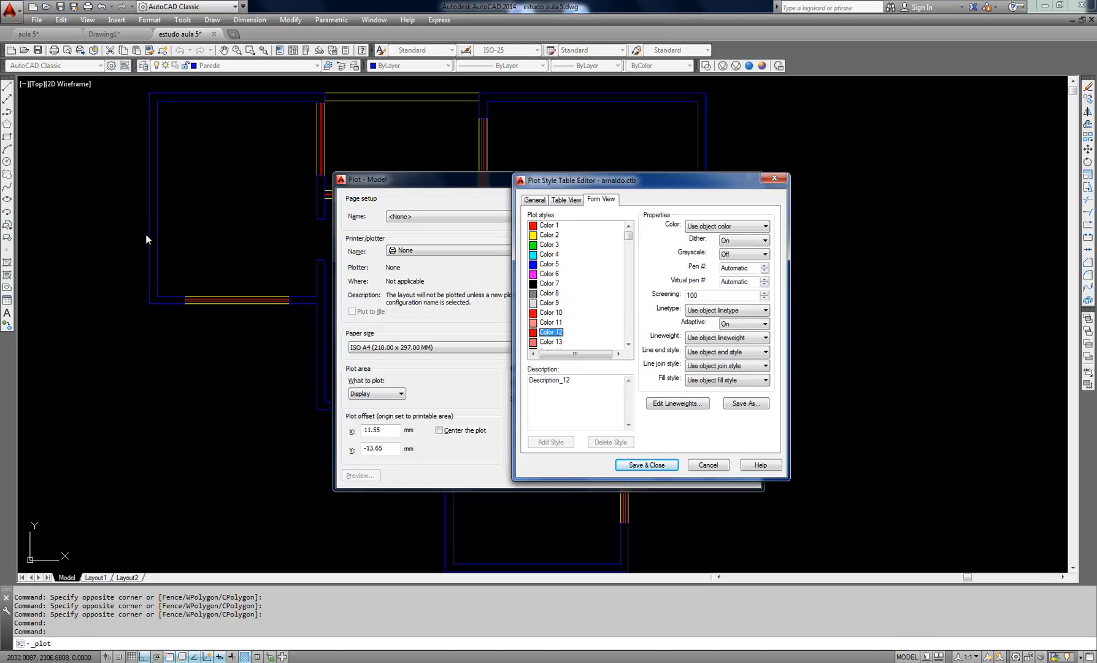
# Check the plotted color and lineweight of Color 5, keeping it Black, and compare them with Color 1 and Color 6.
pyautogui.click(549, 264)
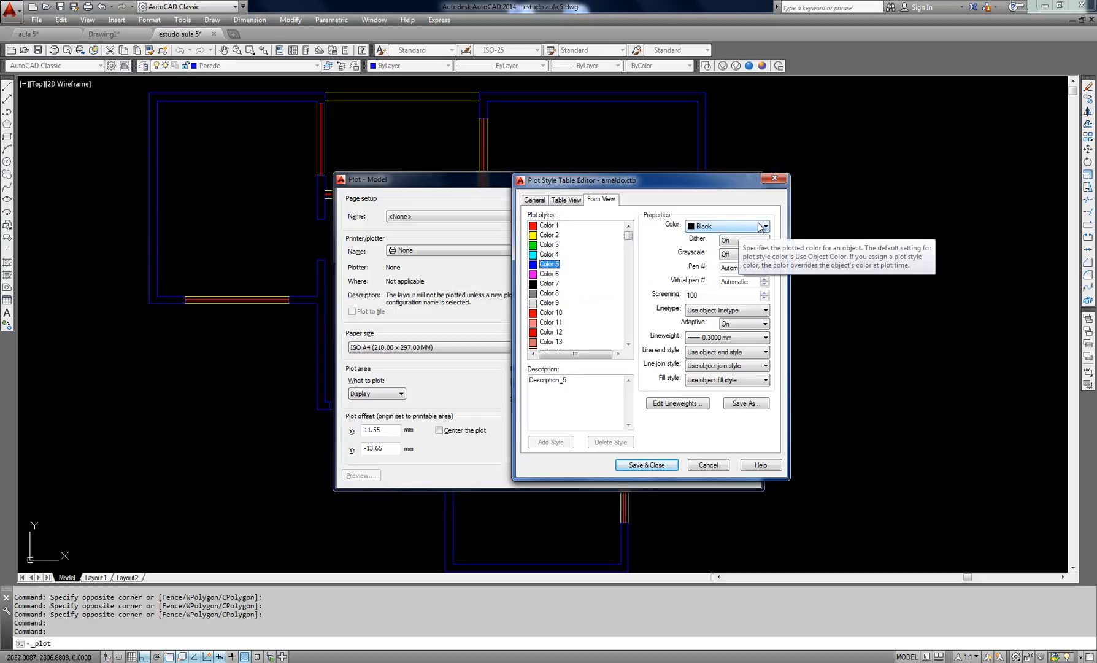
pyautogui.click(748, 228)
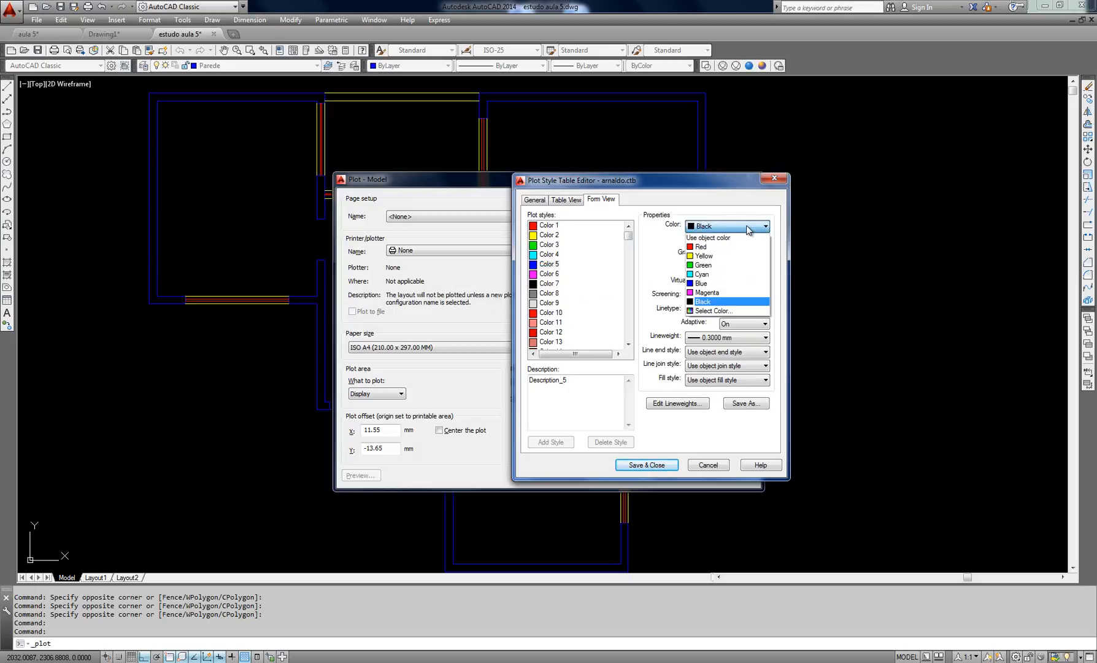
pyautogui.click(719, 303)
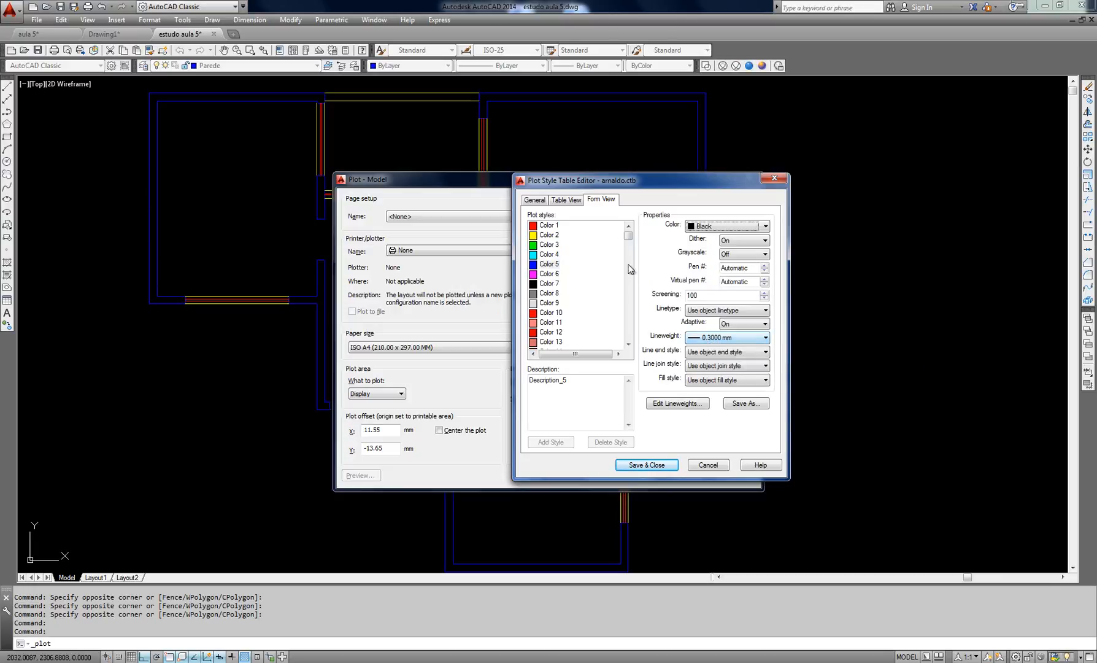
pyautogui.click(544, 225)
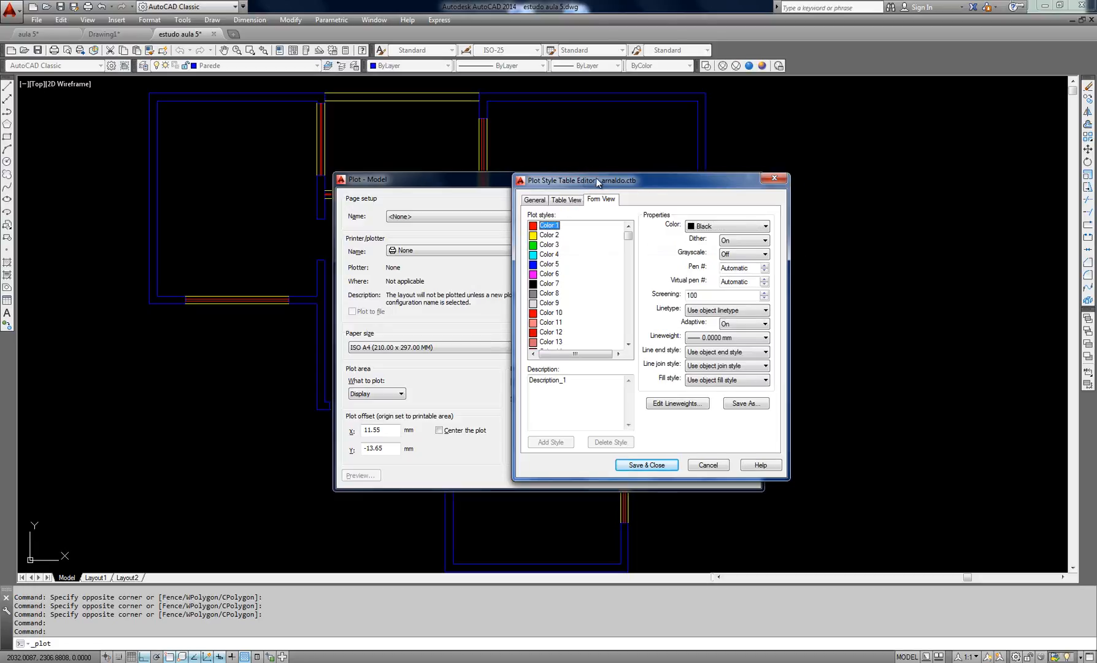
pyautogui.moveTo(583, 183); pyautogui.dragTo(597, 178)
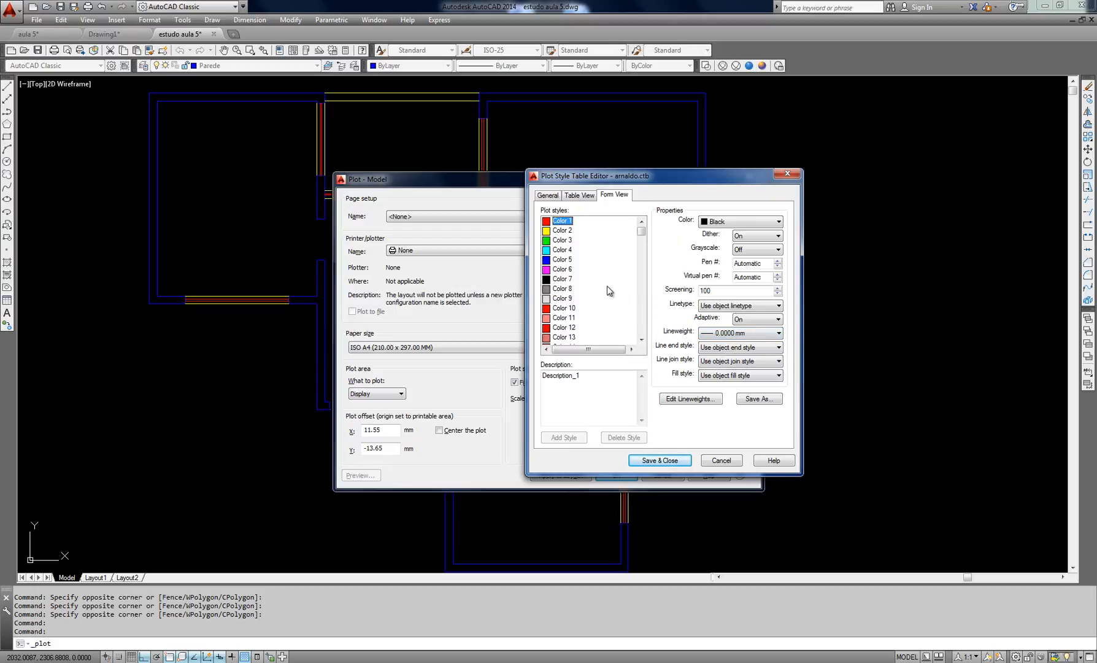
pyautogui.click(570, 270)
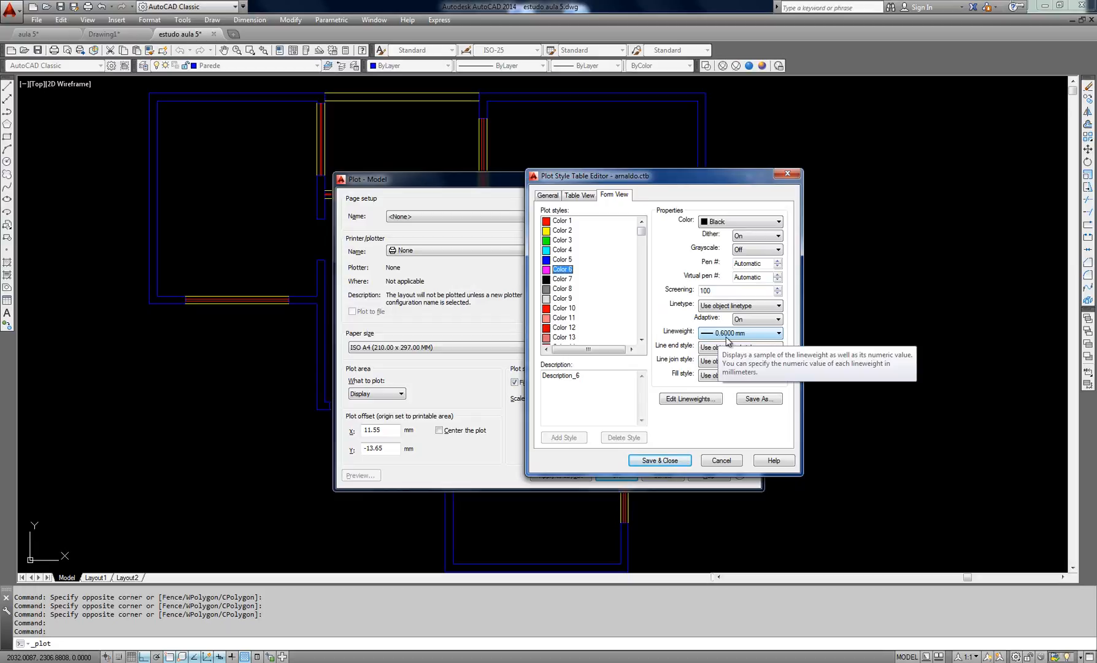
# Find Color 170 in the plot style list and examine which plotted colors can be assigned to it.
pyautogui.click(642, 238)
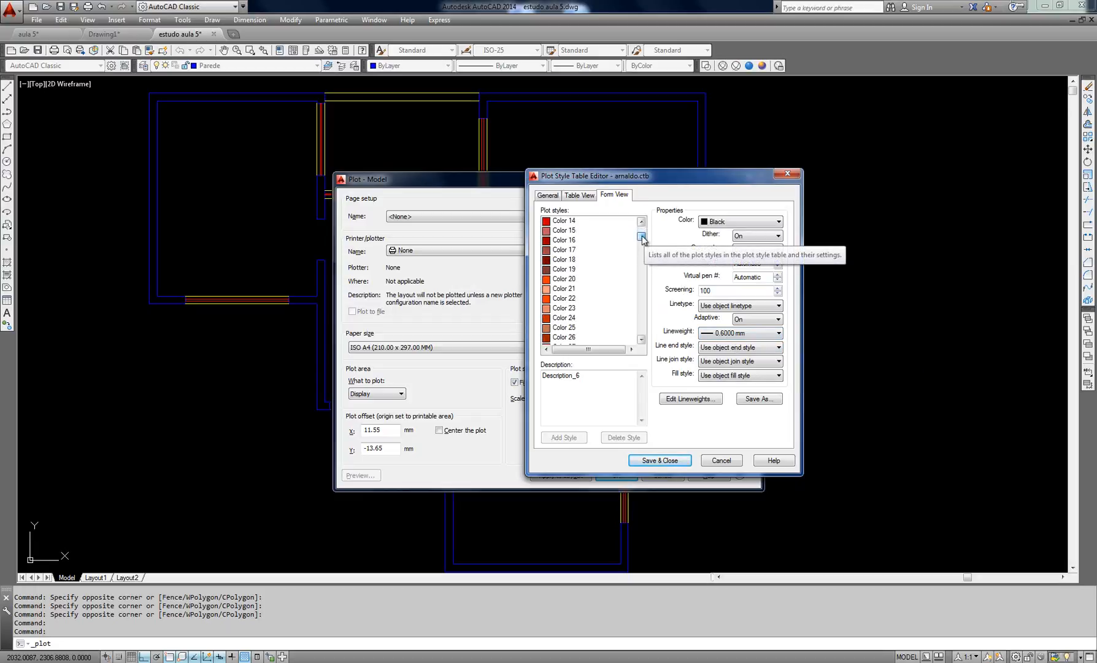
pyautogui.moveTo(643, 238); pyautogui.dragTo(651, 299)
pyautogui.moveTo(649, 295); pyautogui.dragTo(650, 300)
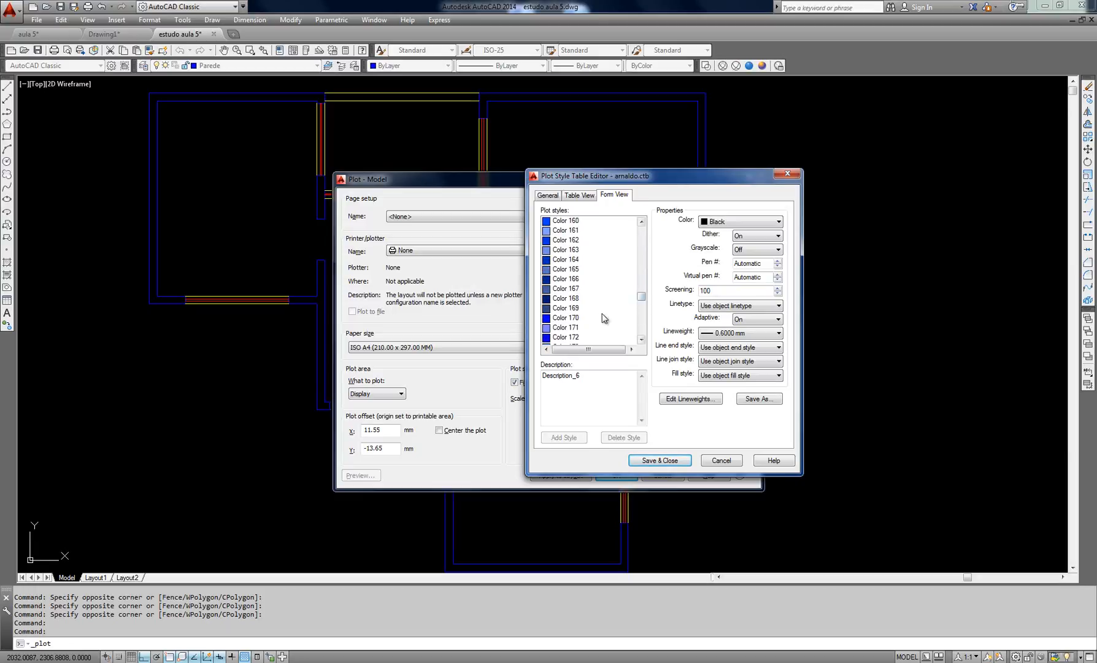
pyautogui.click(566, 318)
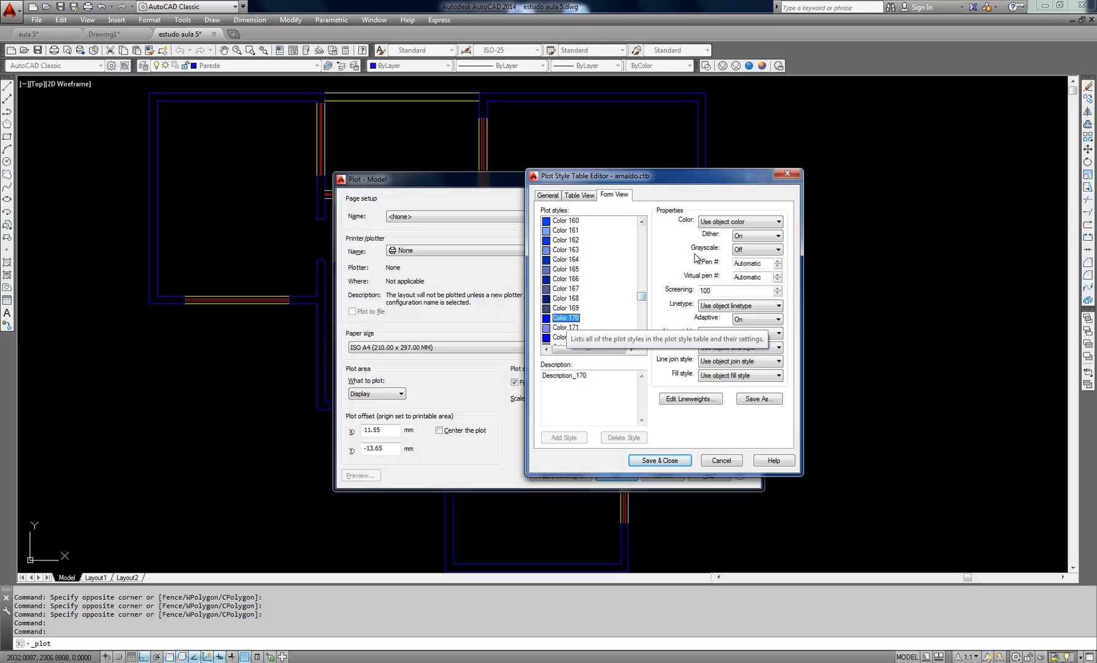
pyautogui.click(717, 223)
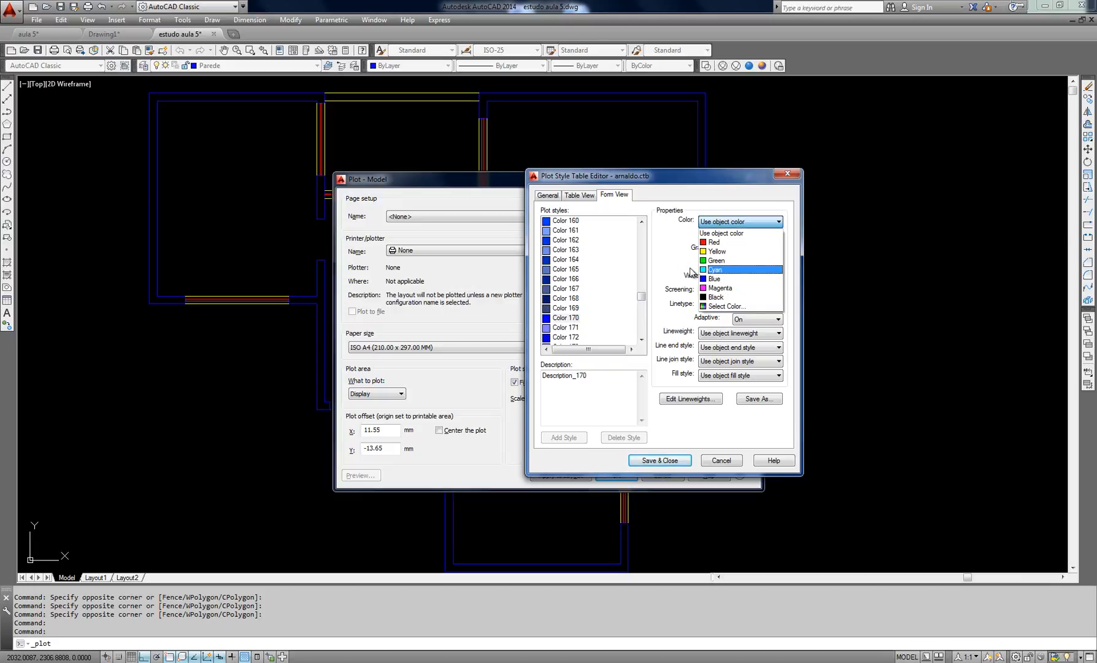
pyautogui.click(663, 247)
pyautogui.moveTo(641, 295); pyautogui.dragTo(638, 230)
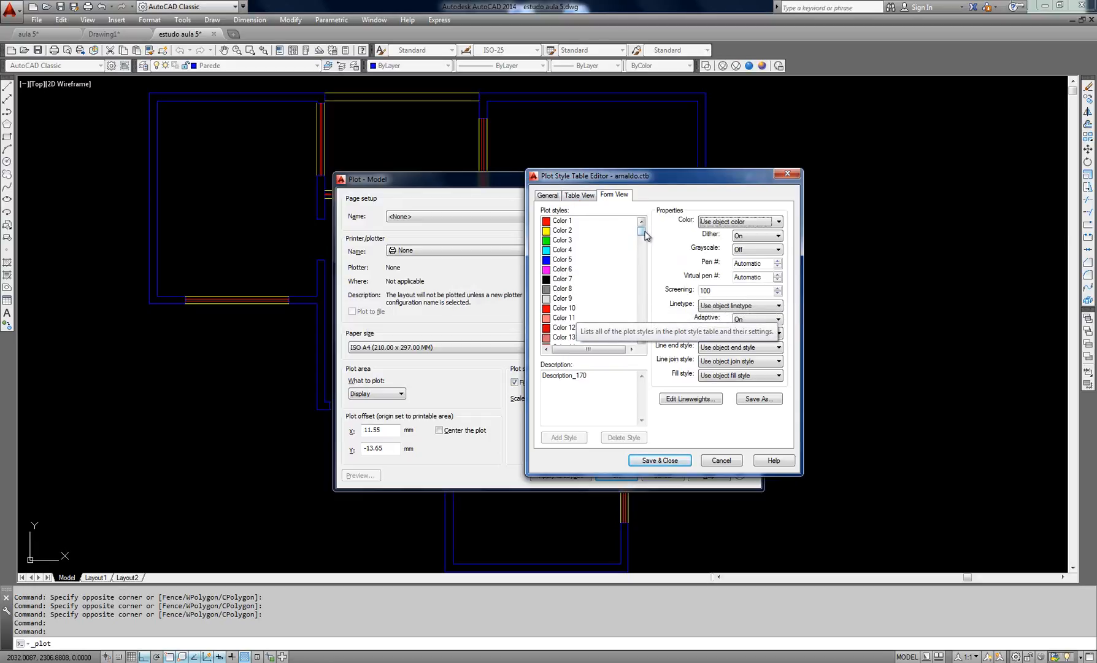
# Return to Color 170 and examine the lineweights that can be assigned to it.
pyautogui.moveTo(641, 232); pyautogui.dragTo(640, 300)
pyautogui.click(568, 299)
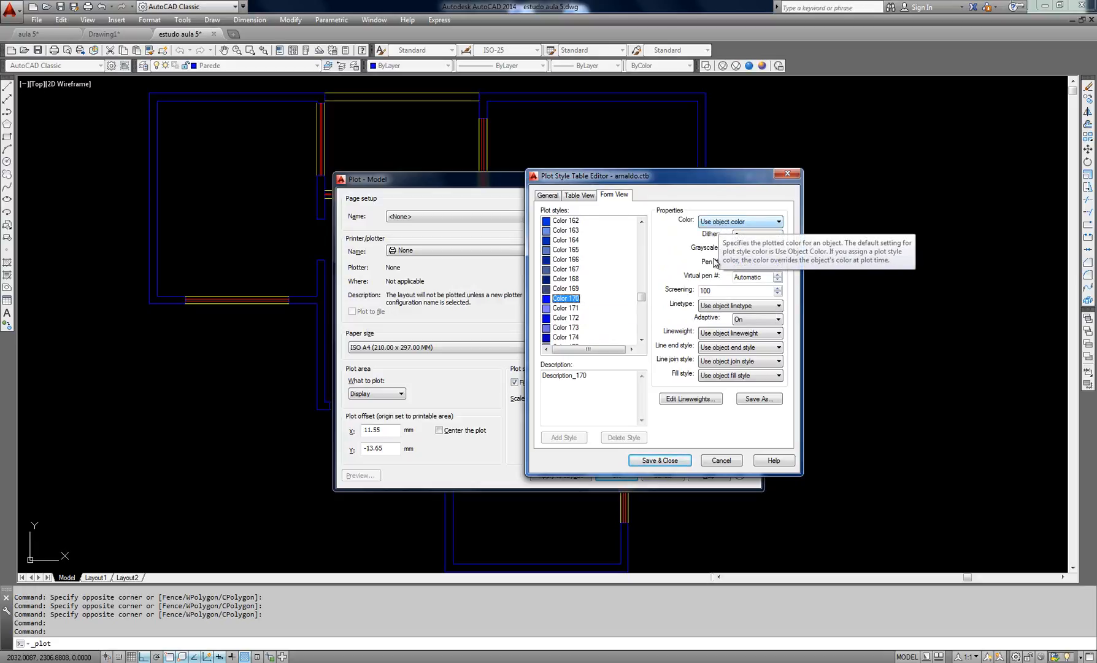
pyautogui.click(745, 339)
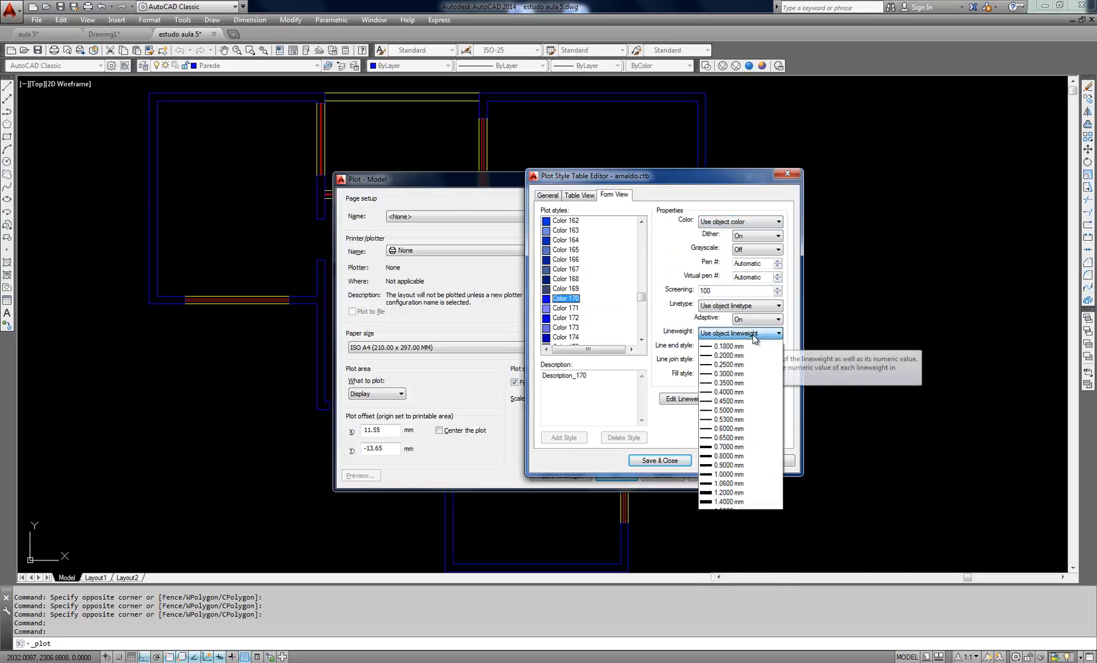
pyautogui.click(745, 337)
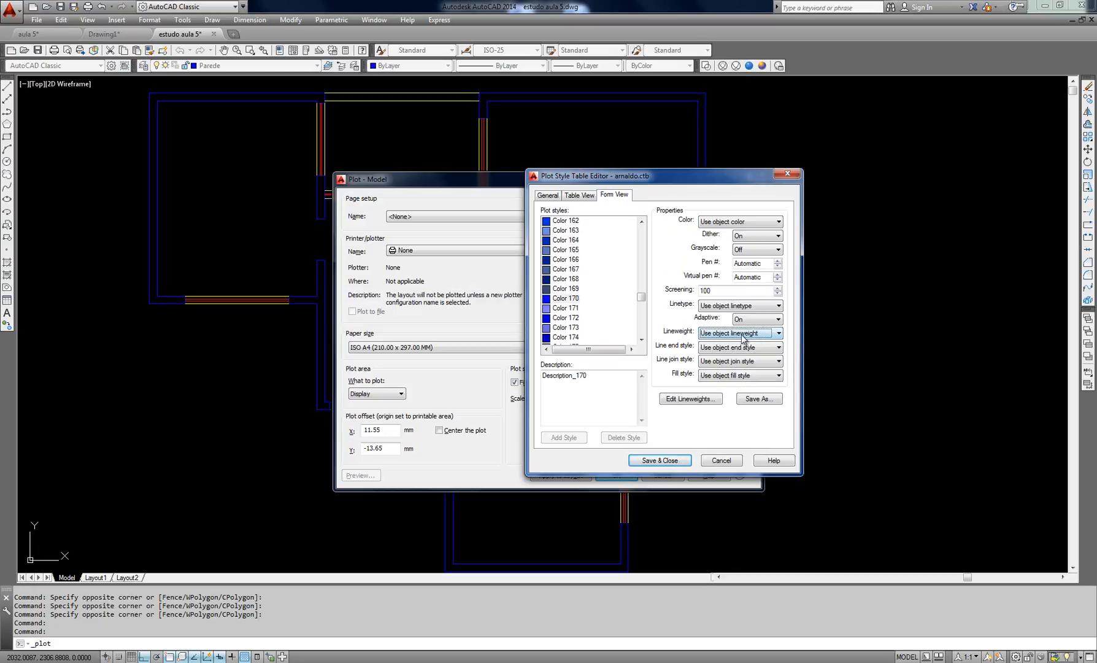
pyautogui.click(562, 298)
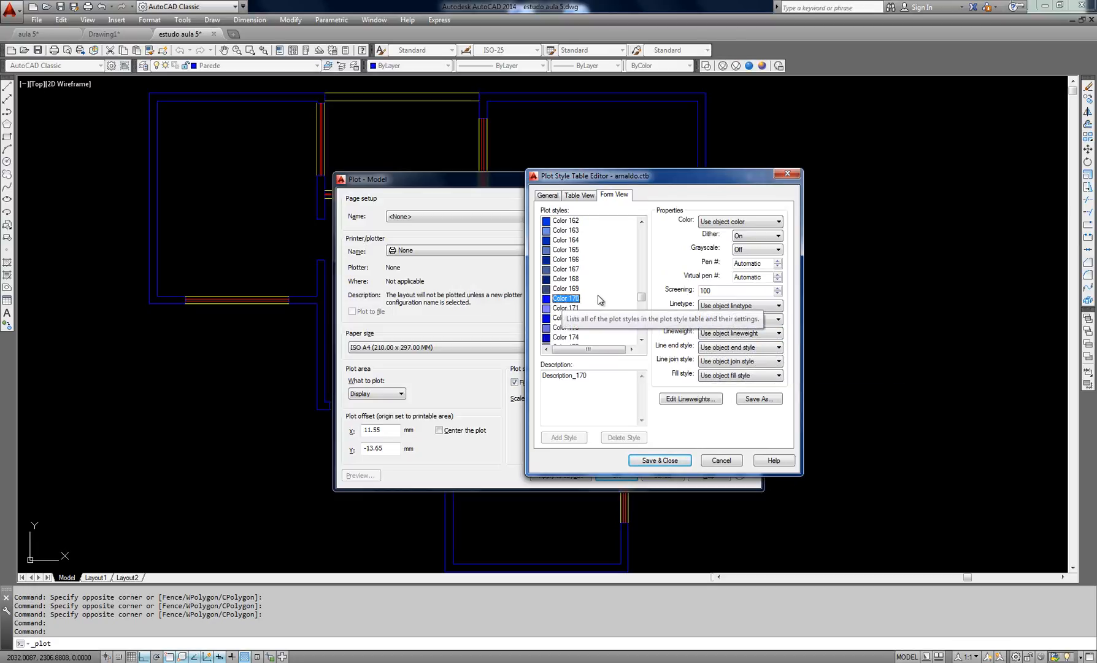
pyautogui.click(731, 333)
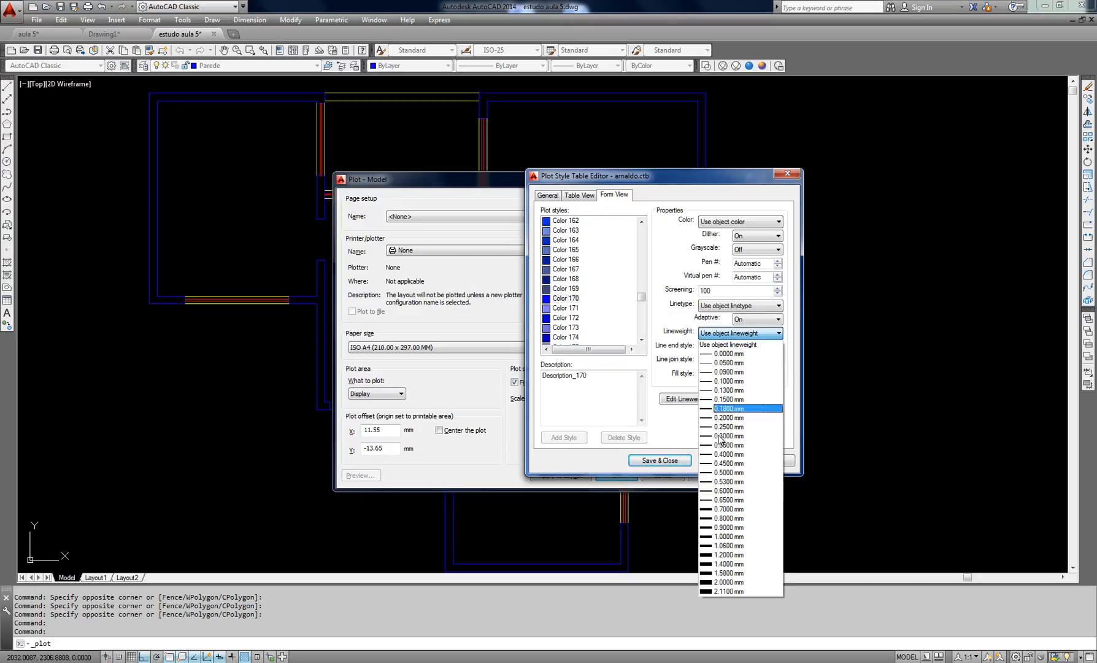
pyautogui.click(657, 309)
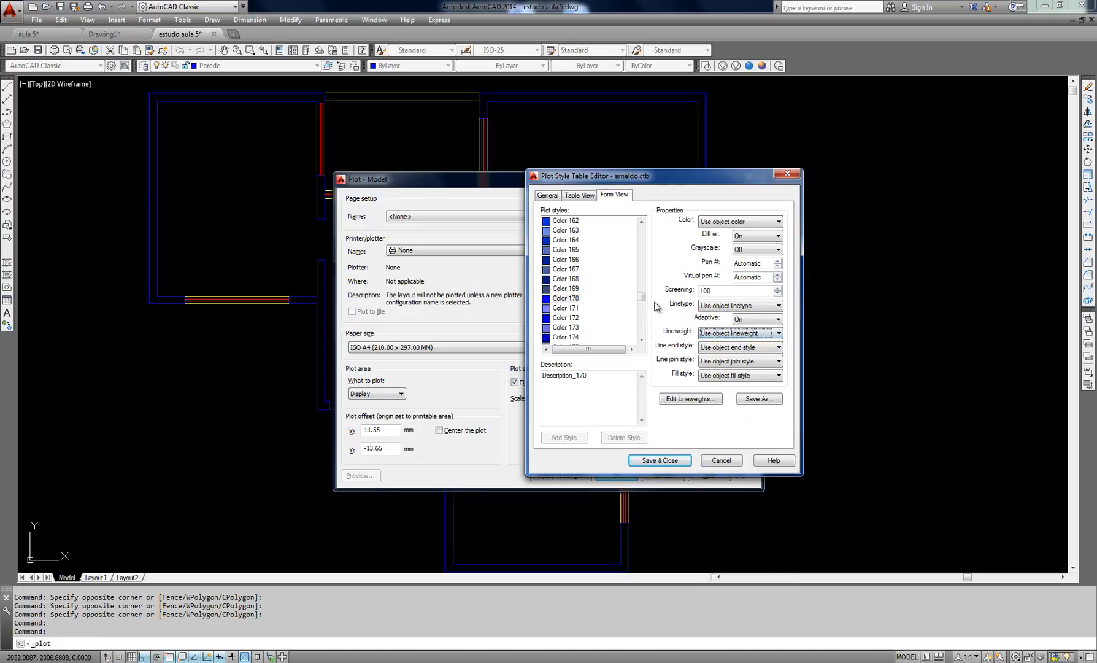
# Compare the plot properties of the grey shades at the end of the style list, Color 250 to Color 255.
pyautogui.moveTo(643, 300); pyautogui.dragTo(642, 336)
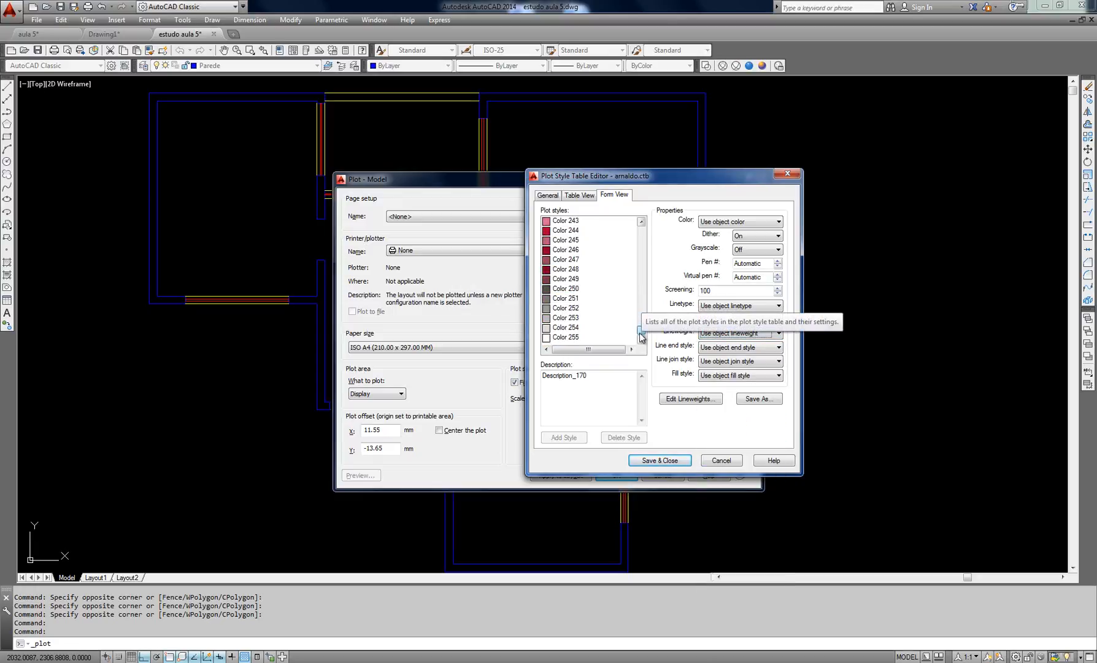
pyautogui.click(557, 338)
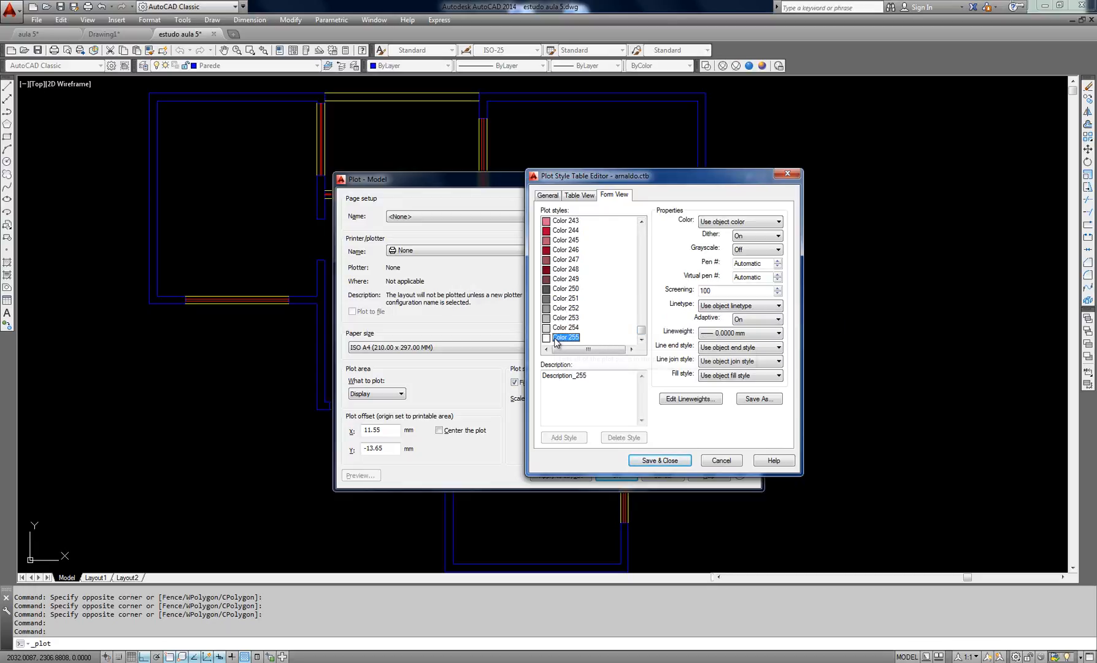
pyautogui.click(565, 289)
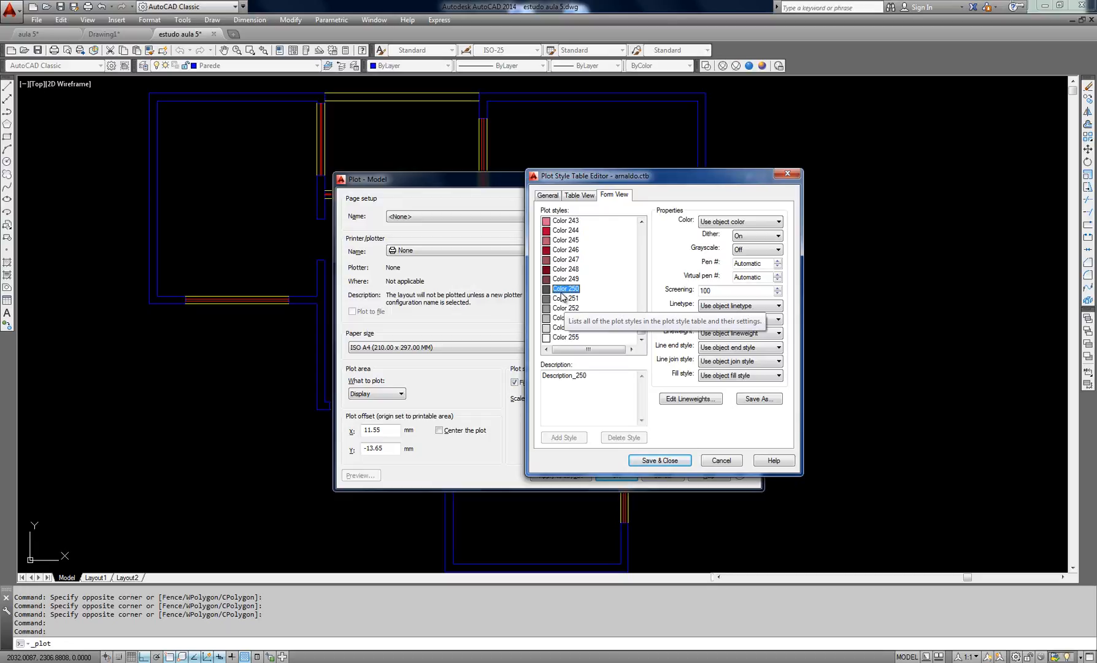
pyautogui.click(569, 299)
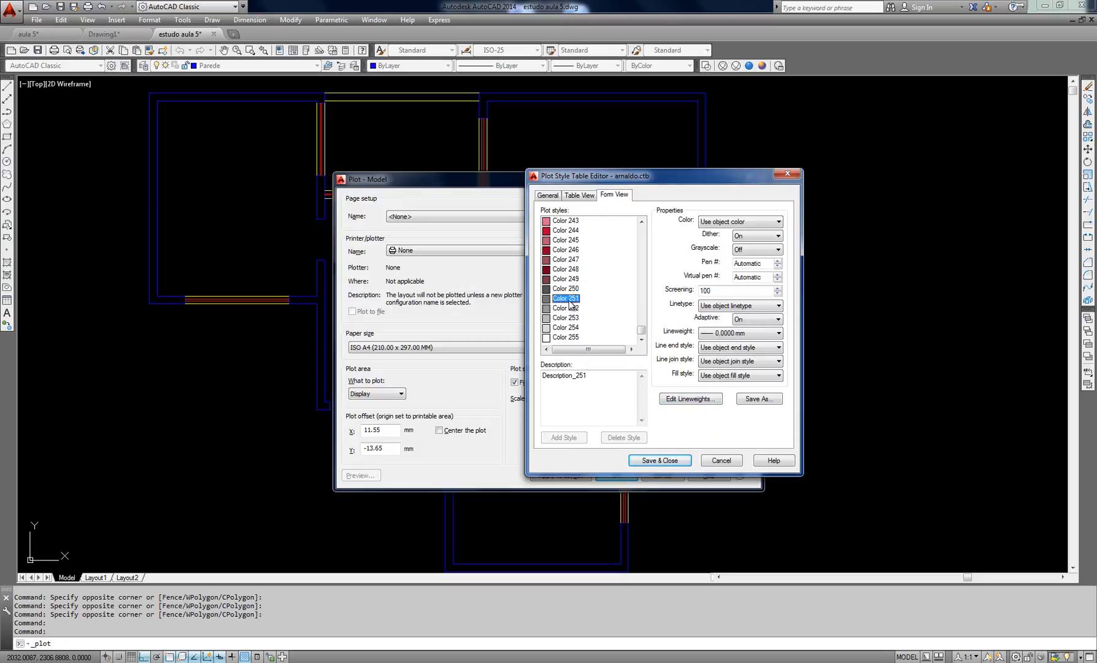
pyautogui.click(569, 306)
pyautogui.click(568, 320)
pyautogui.click(567, 300)
pyautogui.click(568, 320)
pyautogui.click(568, 310)
pyautogui.click(568, 301)
pyautogui.click(568, 278)
pyautogui.click(570, 289)
pyautogui.click(569, 299)
# Examine the lineweights available for Color 251 and check the lineweight assigned to Color 252.
pyautogui.click(739, 335)
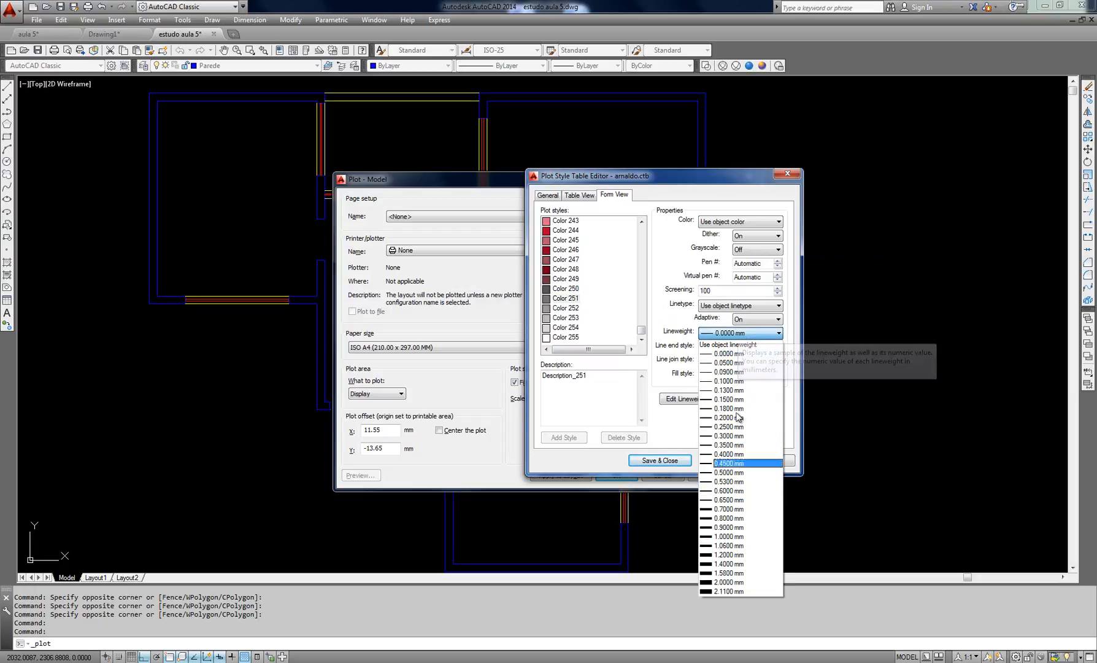
pyautogui.click(573, 314)
pyautogui.click(569, 309)
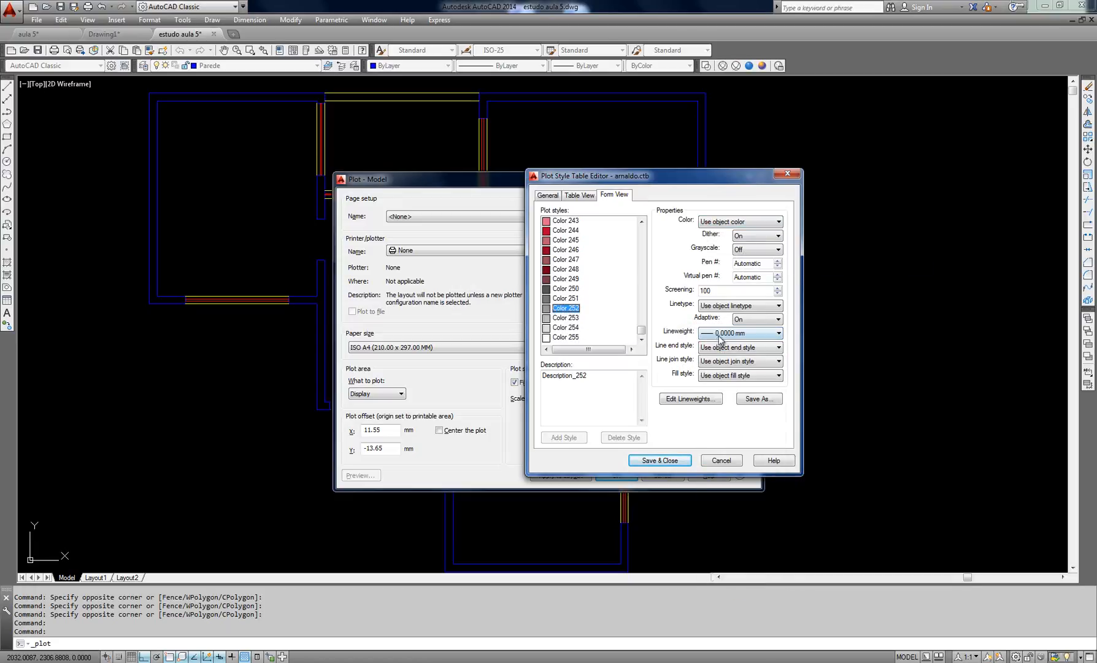
# Check the plot properties of Color 253 and Color 254, and close the plot style table and plot settings without plotting.
pyautogui.click(560, 318)
pyautogui.click(565, 328)
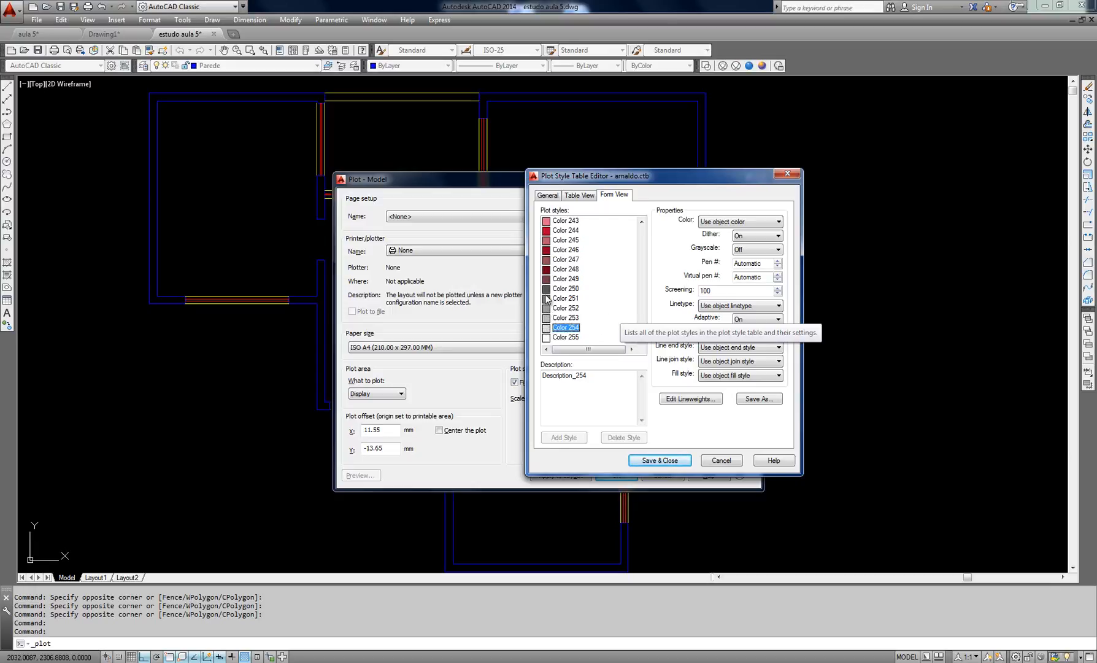
pyautogui.click(788, 176)
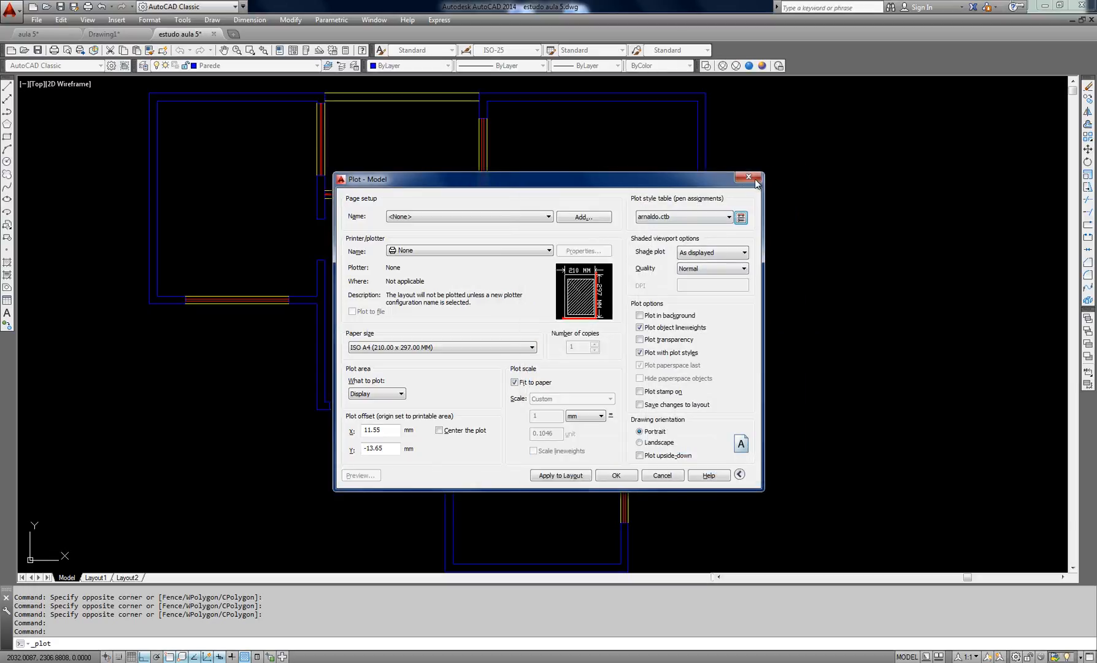
pyautogui.click(755, 179)
# Examine the index colors available for the Parede layer, keep its color as it is, and close the layer manager.
pyautogui.click(143, 65)
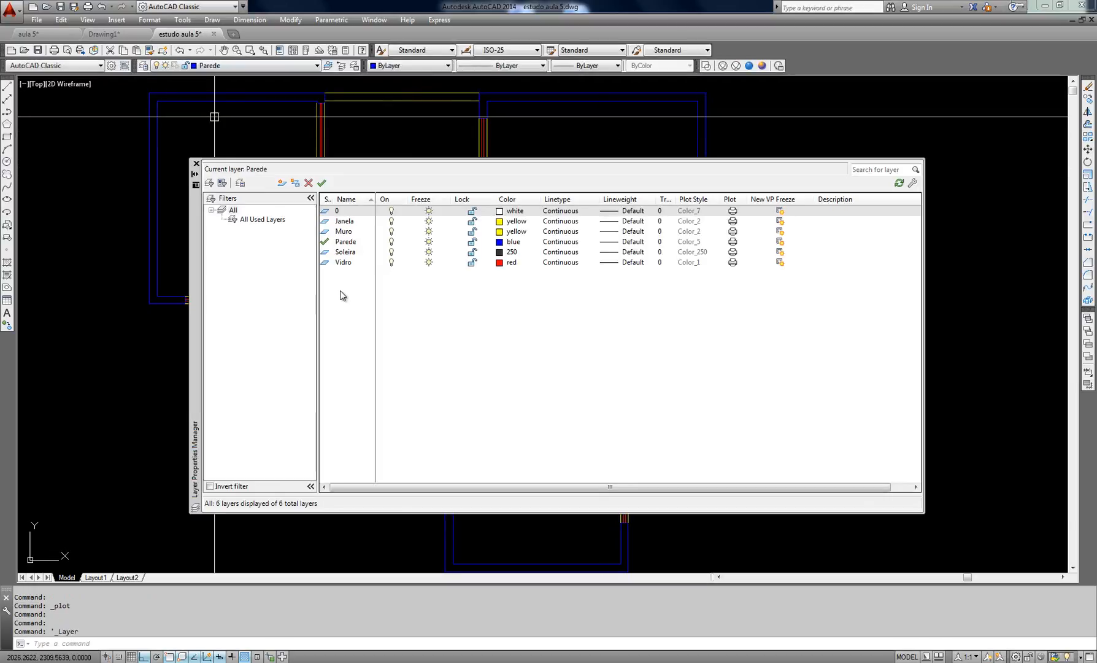
pyautogui.click(500, 242)
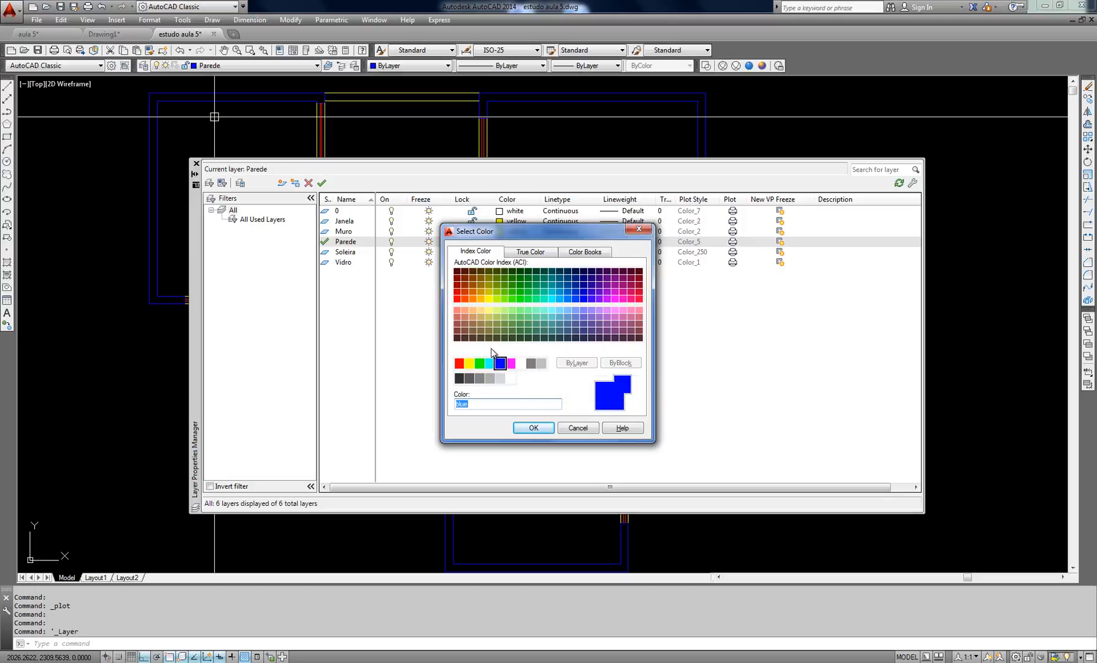
pyautogui.click(578, 428)
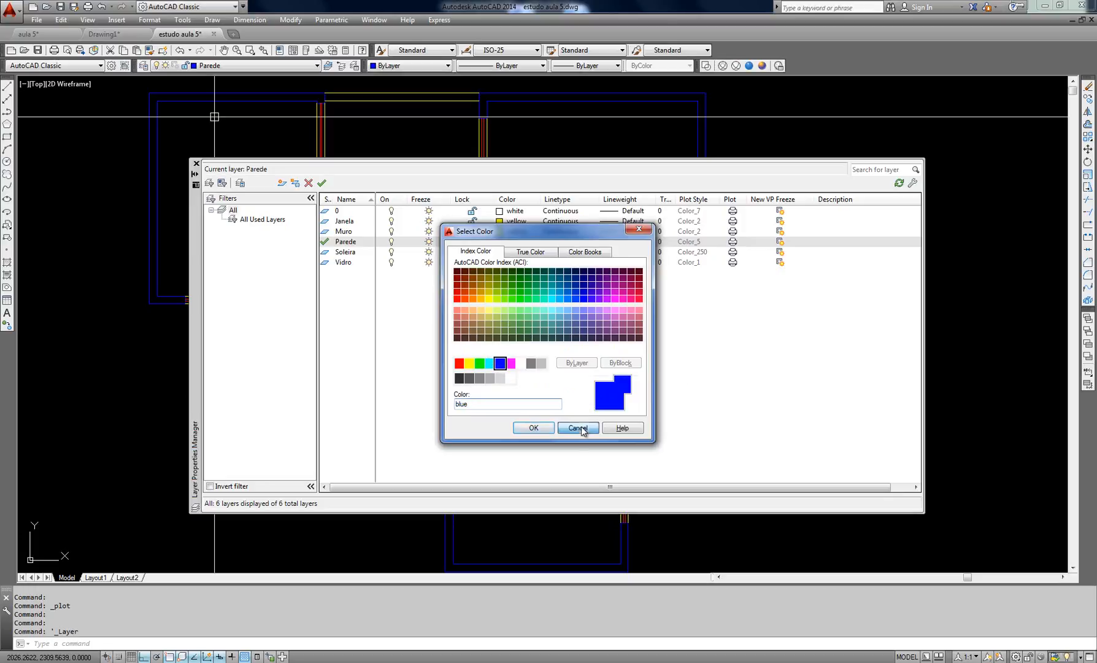
pyautogui.click(196, 164)
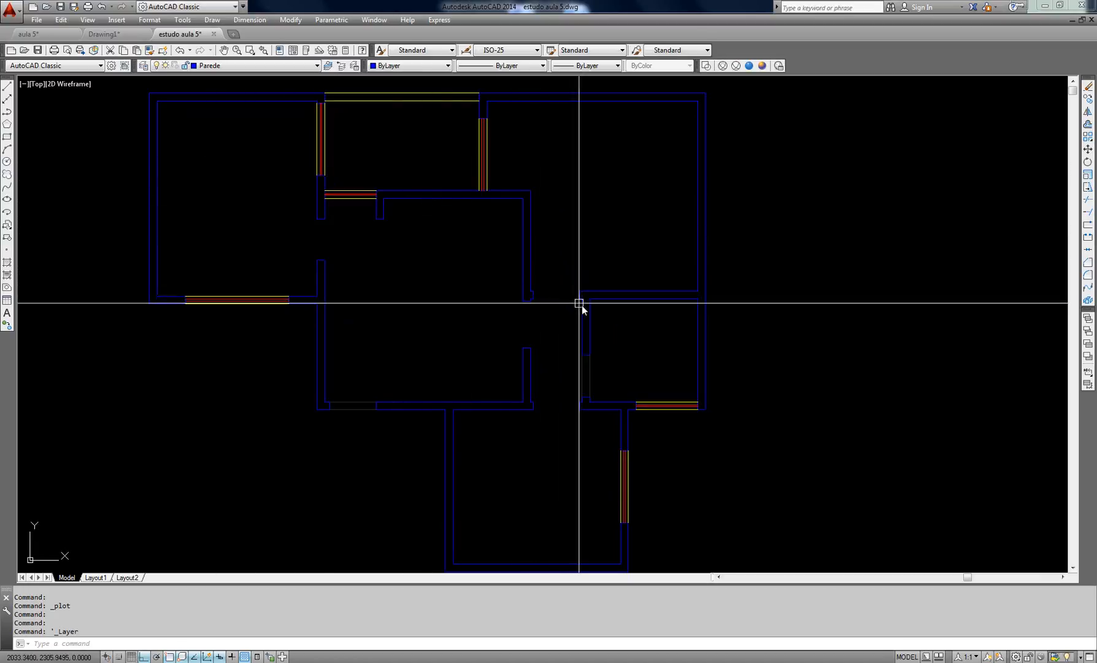